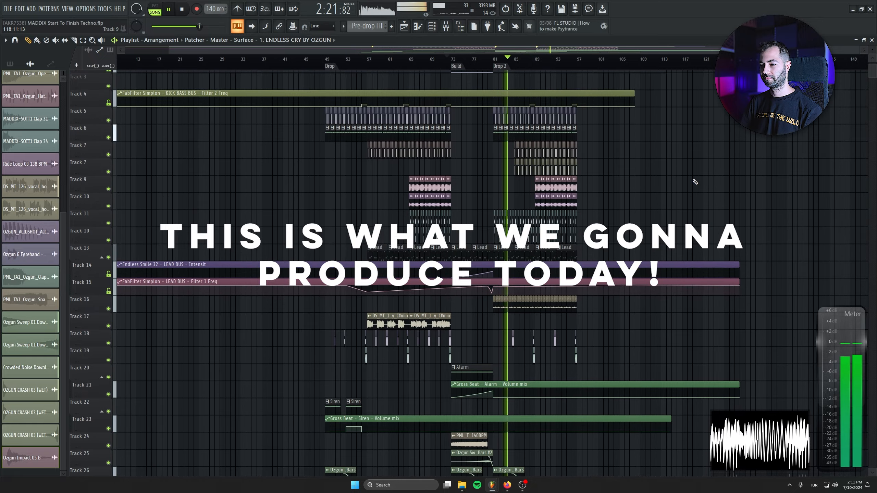
{"action": "left_click_drag", "start_coordinate": [700, 250], "coordinate": [685, 205]}
{"action": "scroll", "coordinate": [686, 204], "scroll_direction": "down", "scroll_amount": 3}
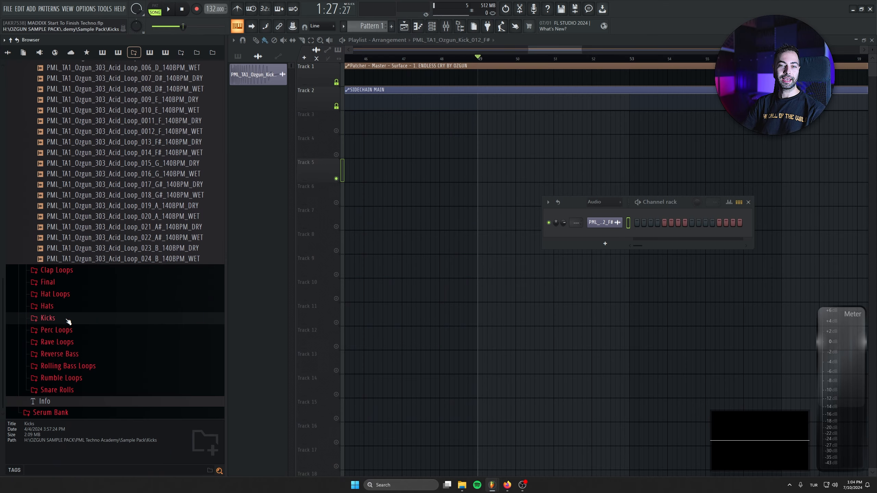
Step: Preview the F# kicks in the Kicks sample folder and place PML_TA1_Ozgun_Kick_012_F# on Track 5 of the playlist
{"action": "left_click", "coordinate": [65, 319]}
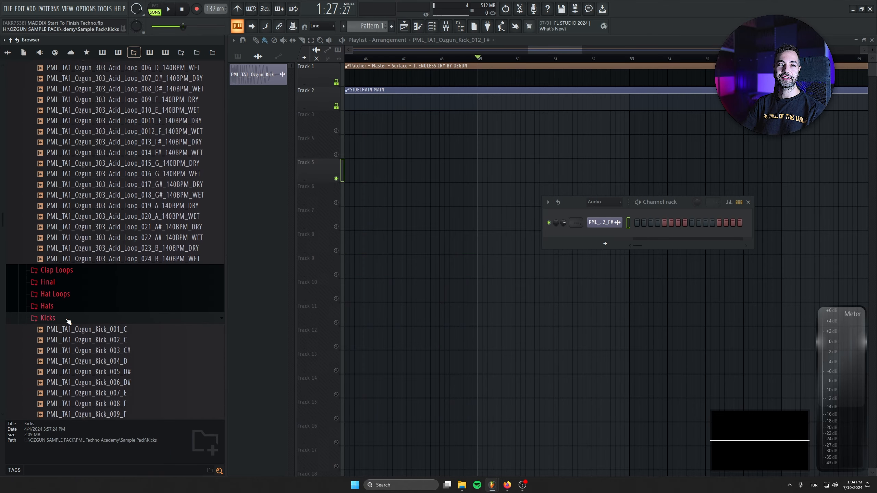
{"action": "scroll", "coordinate": [76, 315], "scroll_direction": "down", "scroll_amount": 4}
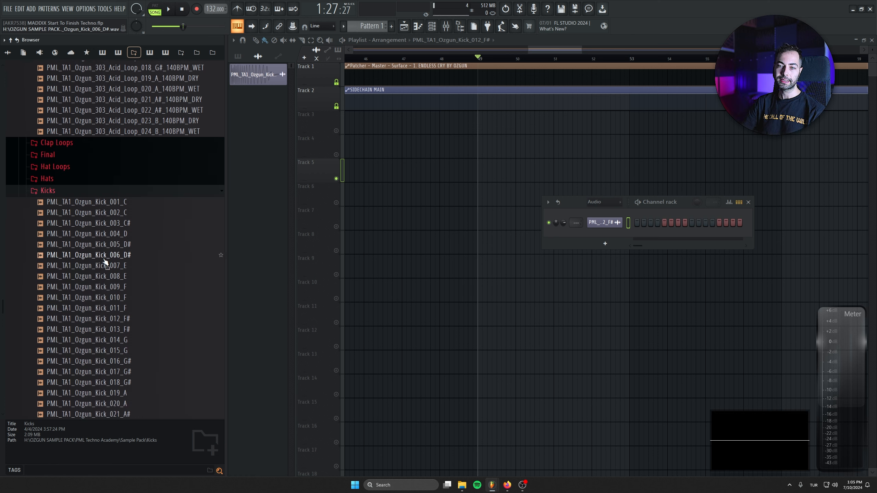
{"action": "scroll", "coordinate": [105, 263], "scroll_direction": "down", "scroll_amount": 2}
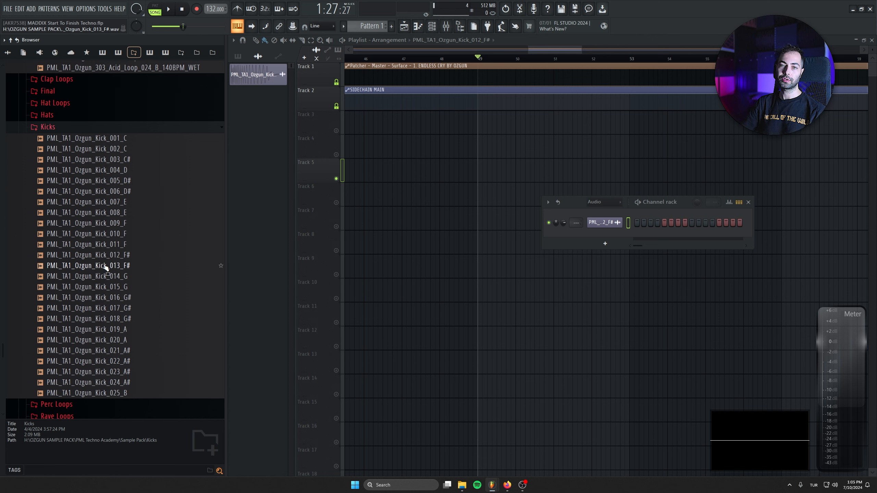
{"action": "left_click", "coordinate": [119, 256]}
{"action": "left_click", "coordinate": [119, 256]}
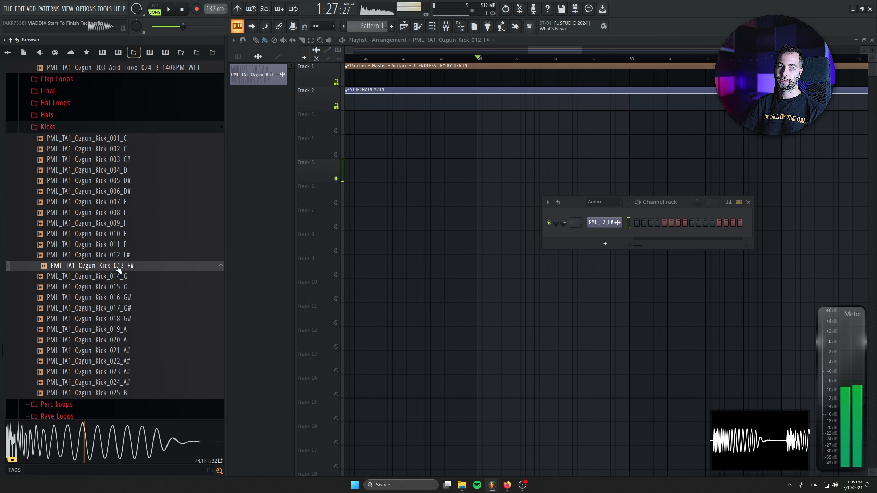
{"action": "left_click", "coordinate": [119, 256]}
{"action": "left_click_drag", "start_coordinate": [119, 256], "coordinate": [422, 173]}
{"action": "left_click", "coordinate": [748, 202]}
{"action": "key", "text": "alt+F8"}
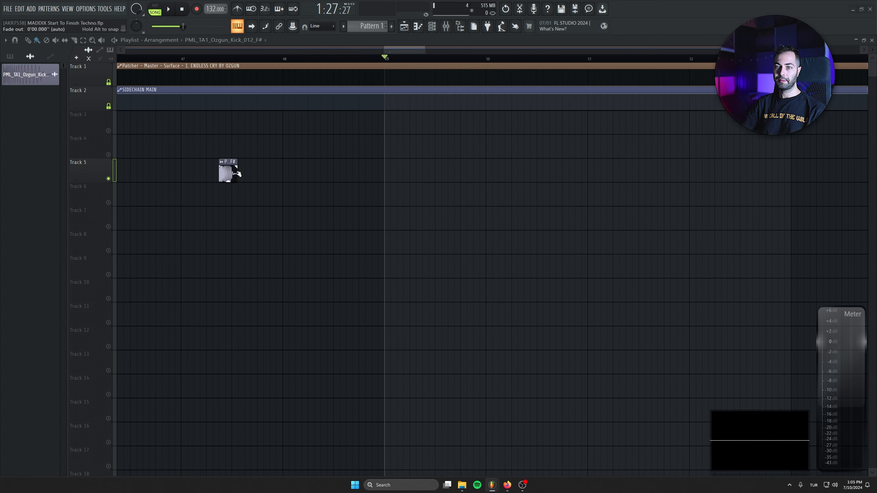
Step: Move the kick clip to bar 49 on Track 5 and copy it into four kicks, one per beat
{"action": "left_click_drag", "start_coordinate": [234, 174], "coordinate": [399, 173]}
{"action": "scroll", "coordinate": [434, 174], "scroll_direction": "up", "scroll_amount": 3}
{"action": "left_click", "coordinate": [381, 174]}
{"action": "left_click_drag", "start_coordinate": [481, 220], "coordinate": [304, 145]}
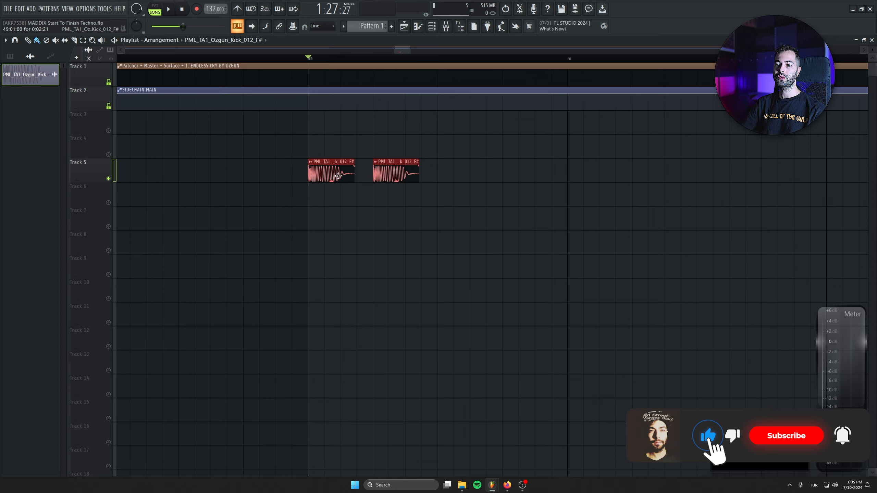
{"action": "left_click_drag", "start_coordinate": [338, 176], "coordinate": [464, 168], "text": "shift"}
Step: Duplicate the four-kick group repeatedly until the kicks fill bars 49 through 56 on Track 5
{"action": "key", "text": "ctrl+a"}
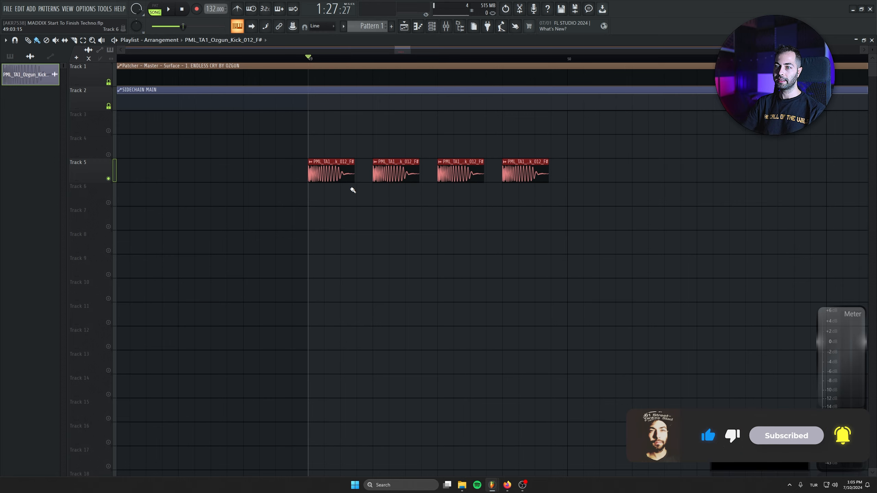
{"action": "key", "text": "ctrl+b"}
{"action": "scroll", "coordinate": [483, 229], "scroll_direction": "down", "scroll_amount": 2}
{"action": "left_click_drag", "start_coordinate": [290, 135], "coordinate": [723, 254]}
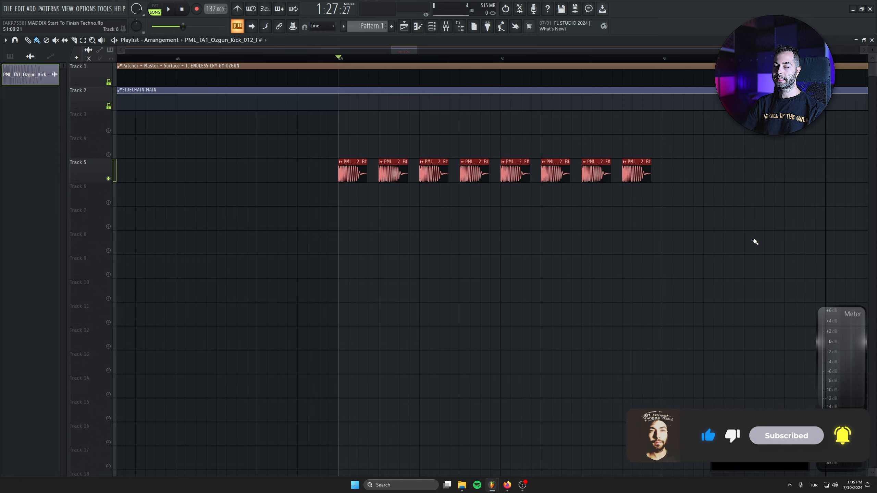
{"action": "key", "text": "ctrl+b"}
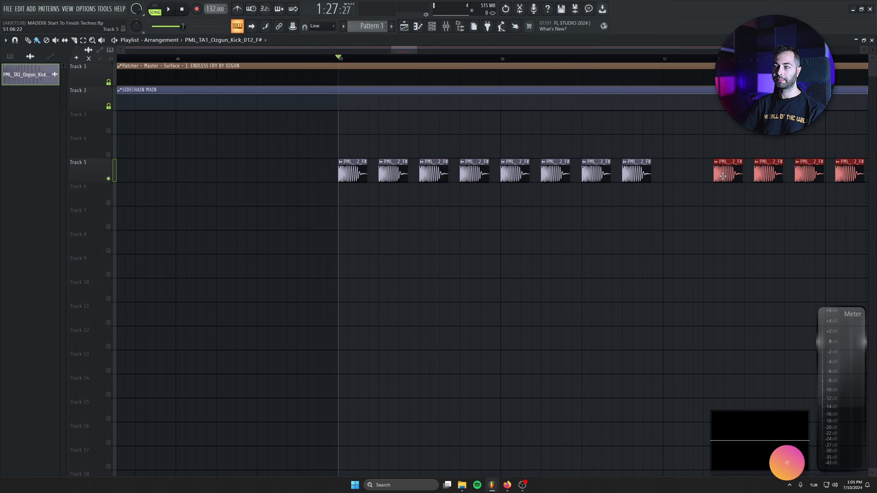
{"action": "scroll", "coordinate": [404, 287], "scroll_direction": "right", "scroll_amount": 4}
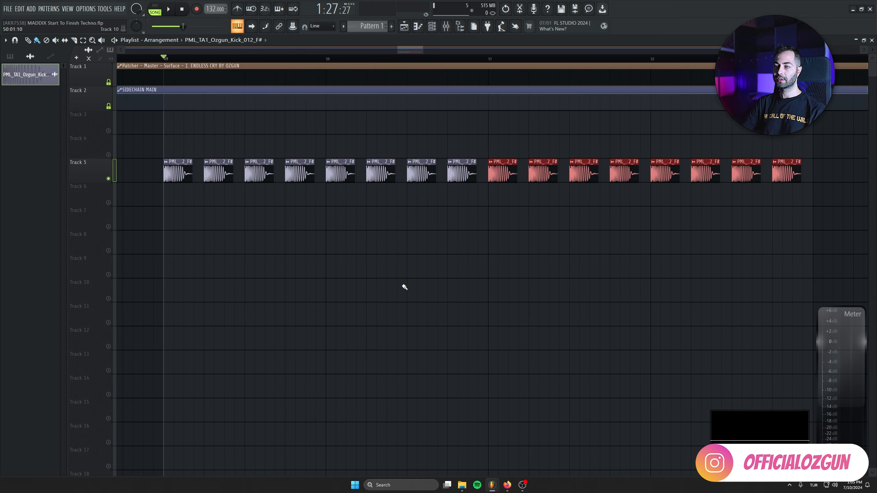
{"action": "left_click_drag", "start_coordinate": [161, 134], "coordinate": [835, 289]}
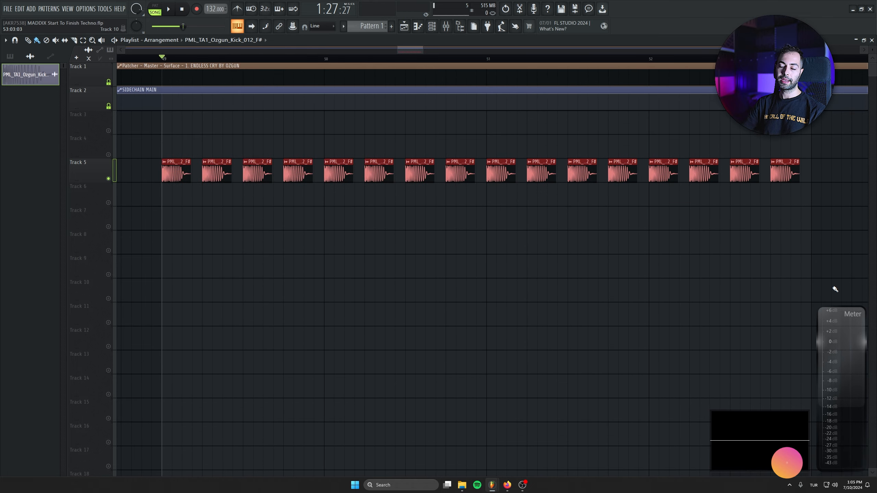
{"action": "scroll", "coordinate": [364, 230], "scroll_direction": "down", "scroll_amount": 3}
{"action": "key", "text": "ctrl+b"}
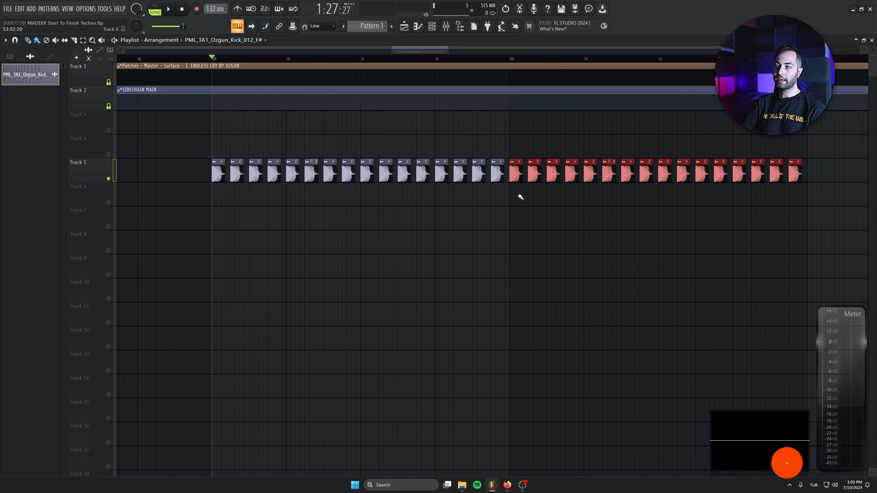
{"action": "left_click", "coordinate": [520, 197]}
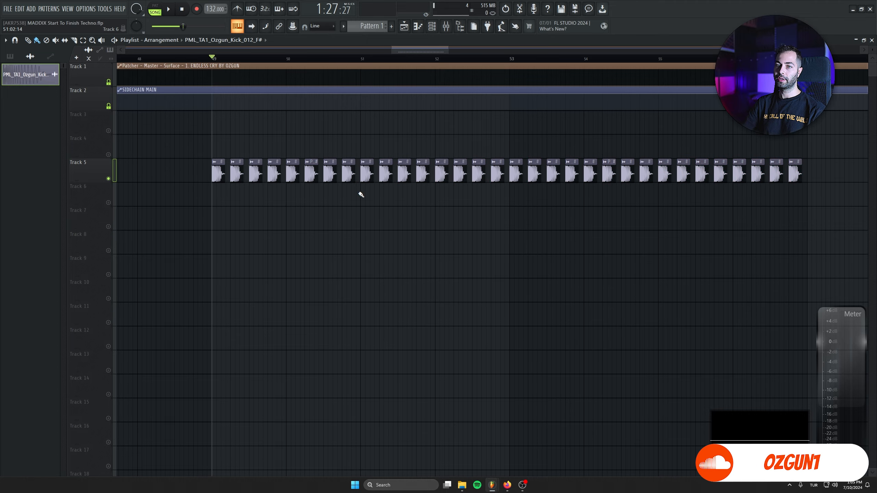
Step: Set the project tempo to 140 BPM and make a time selection over the kicks from bar 49 to bar 57
{"action": "scroll", "coordinate": [225, 255], "scroll_direction": "up", "scroll_amount": 5}
{"action": "scroll", "coordinate": [186, 225], "scroll_direction": "up", "scroll_amount": 2}
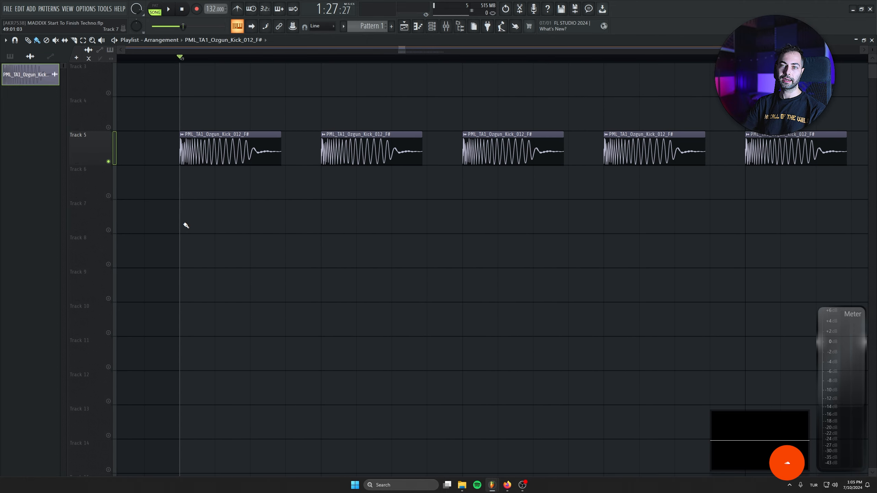
{"action": "scroll", "coordinate": [186, 225], "scroll_direction": "up", "scroll_amount": 2}
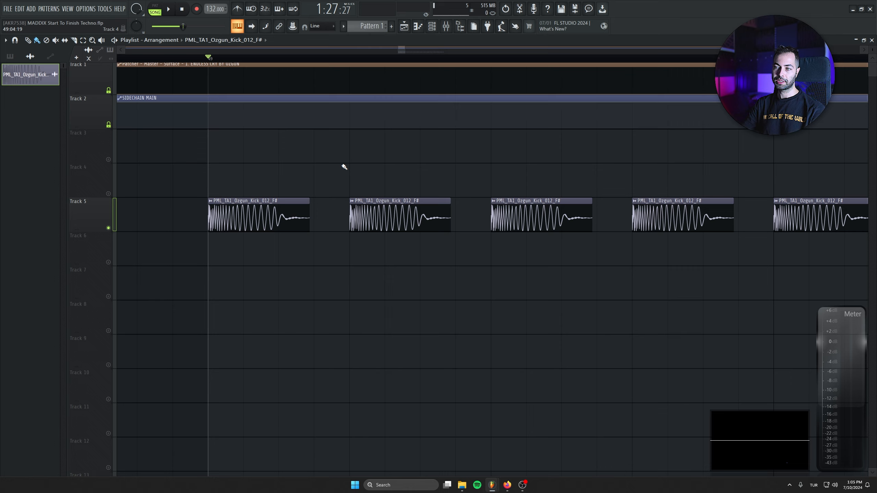
{"action": "key", "text": "space"}
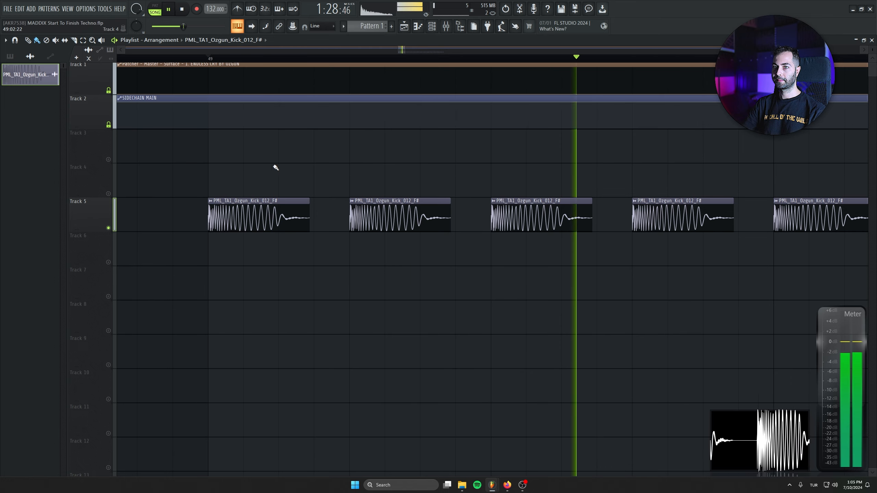
{"action": "left_click_drag", "start_coordinate": [215, 9], "coordinate": [213, 21]}
{"action": "left_click_drag", "start_coordinate": [656, 60], "coordinate": [287, 61]}
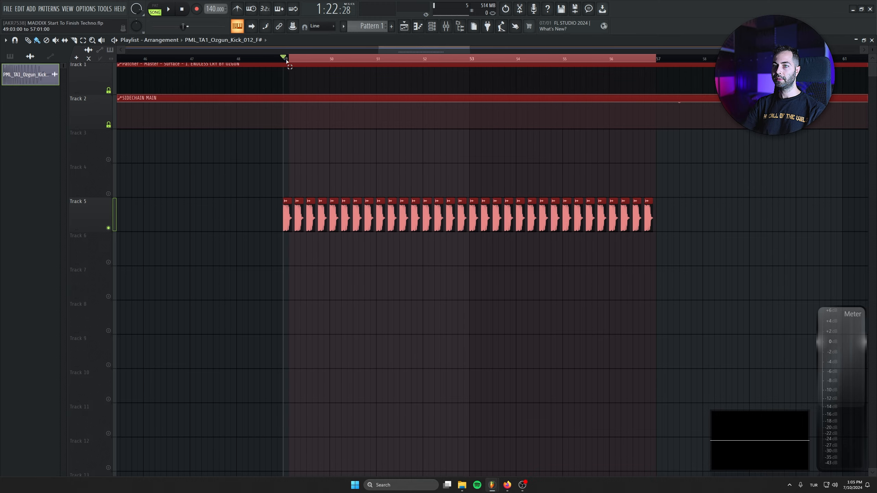
{"action": "left_click", "coordinate": [759, 171]}
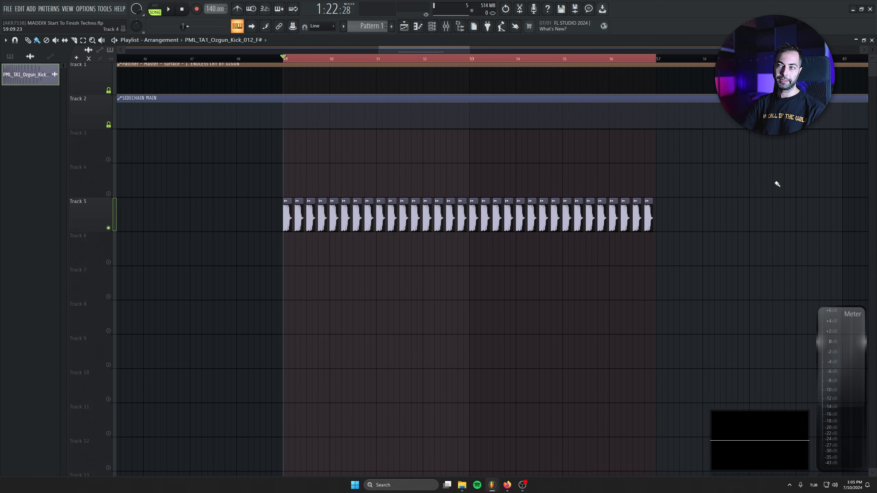
Step: Place Pattern 1 at bar 49 on Track 6 with the track enabled, and set the time selection to that single bar
{"action": "scroll", "coordinate": [276, 240], "scroll_direction": "up", "scroll_amount": 5}
{"action": "key", "text": "ctrl+a"}
{"action": "left_click", "coordinate": [9, 56]}
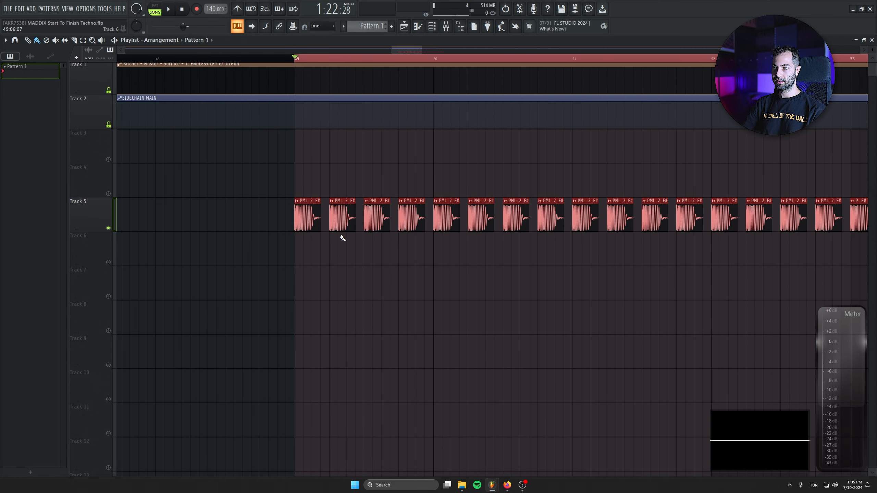
{"action": "left_click", "coordinate": [304, 261]}
{"action": "left_click_drag", "start_coordinate": [296, 59], "coordinate": [424, 60]}
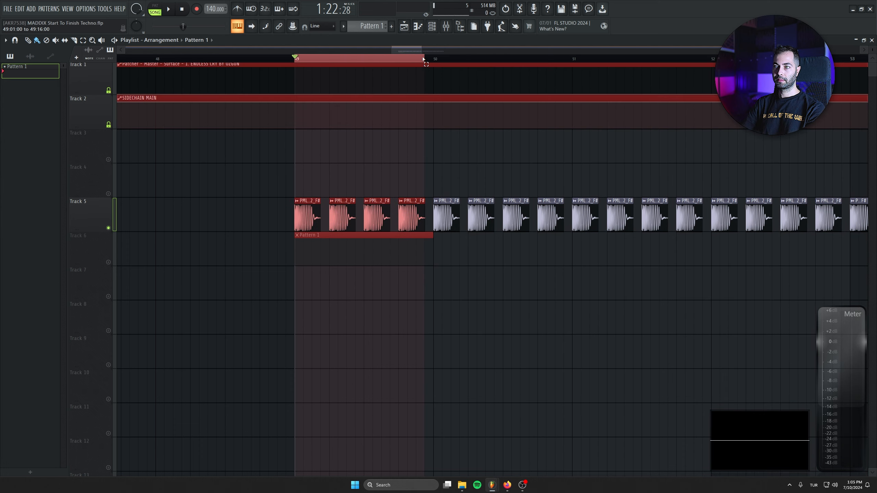
{"action": "left_click", "coordinate": [108, 263]}
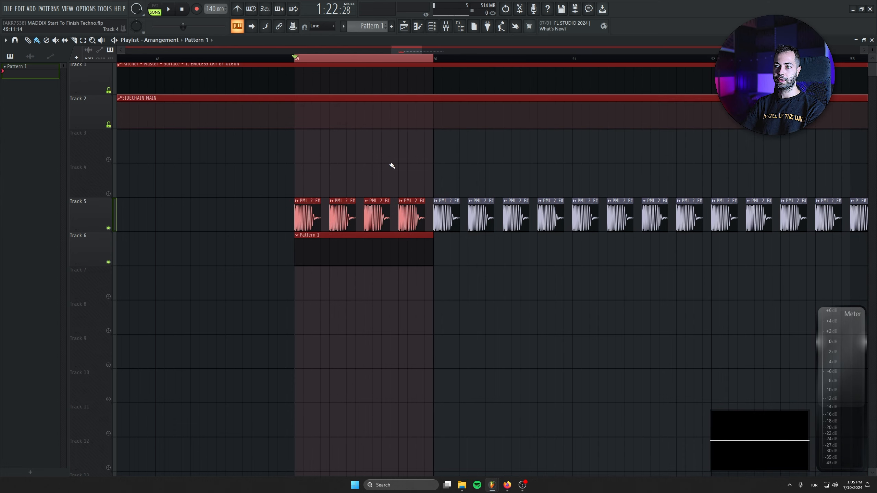
Step: Insert a Serum instrument into the channel rack
{"action": "left_click", "coordinate": [438, 30]}
{"action": "left_click", "coordinate": [619, 223]}
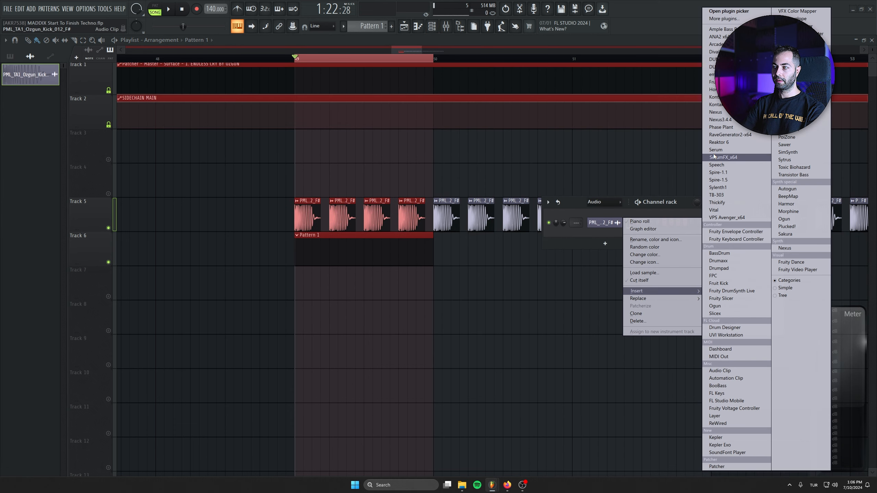
{"action": "left_click", "coordinate": [720, 149]}
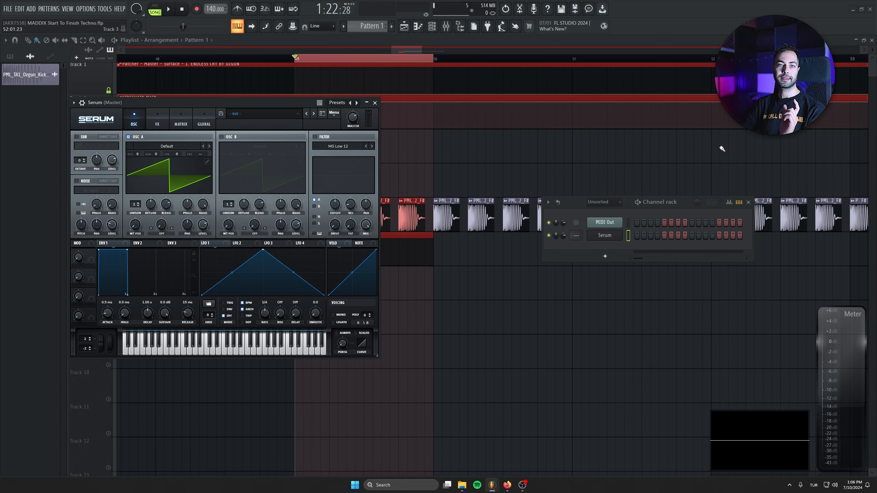
{"action": "left_click_drag", "start_coordinate": [280, 103], "coordinate": [379, 172]}
Step: Load the PML BS Sub preset from the OZGUN TA bank in Serum and audition it with B notes
{"action": "left_click", "coordinate": [359, 183]}
{"action": "mouse_move", "coordinate": [346, 230]}
{"action": "mouse_move", "coordinate": [394, 259]}
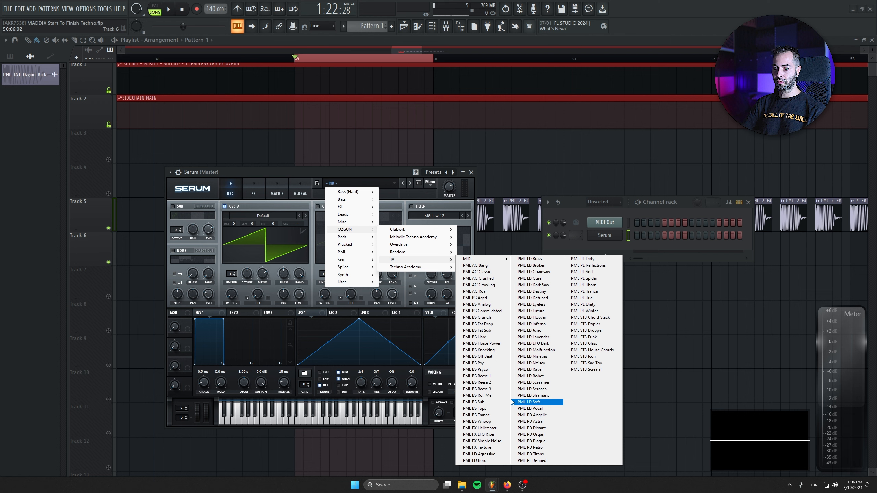
{"action": "left_click", "coordinate": [483, 402]}
{"action": "mouse_move", "coordinate": [303, 170]}
{"action": "left_mouse_down"}
{"action": "mouse_move", "coordinate": [243, 131]}
{"action": "mouse_move", "coordinate": [288, 170]}
{"action": "left_mouse_up"}
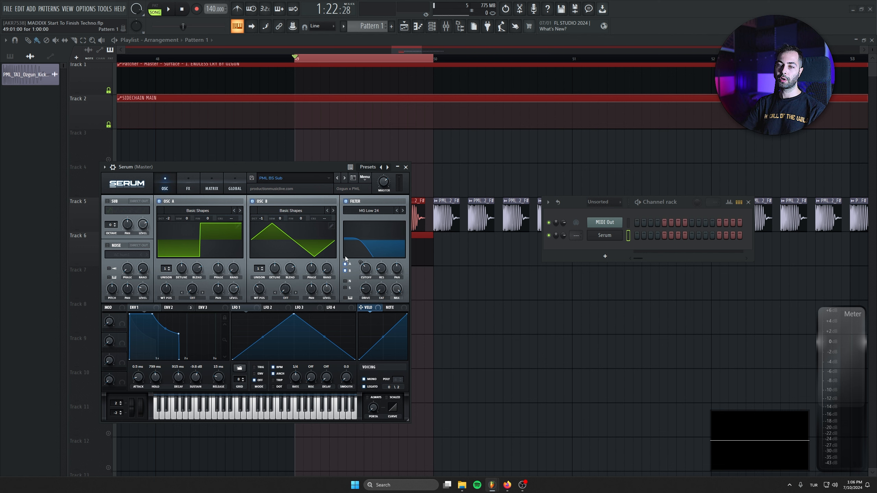
{"action": "key", "text": "m"}
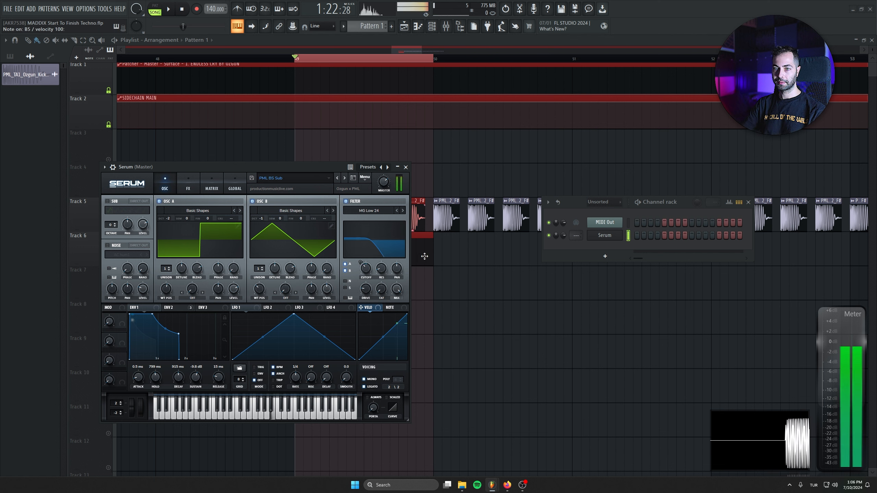
{"action": "key", "text": "m"}
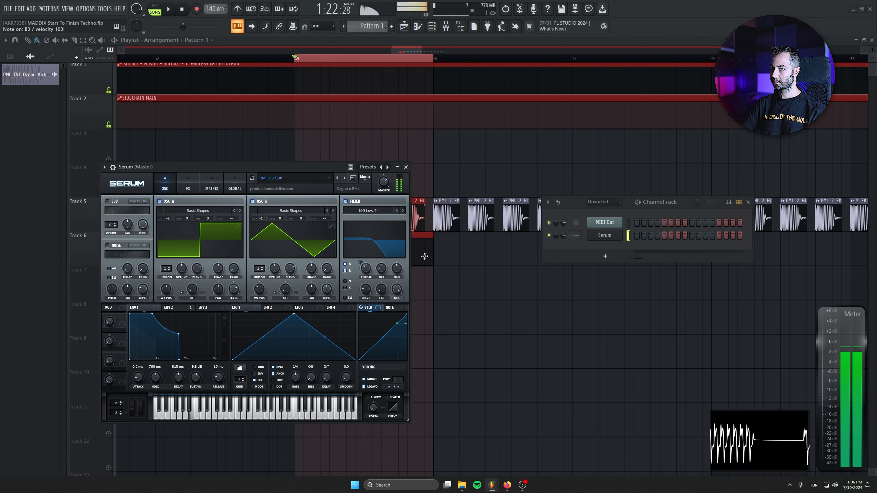
Step: Highlight the B Minor Natural (Aeolian) scale in Serum's piano roll and draw a one-bar B4 note at bar 1
{"action": "right_click", "coordinate": [618, 235]}
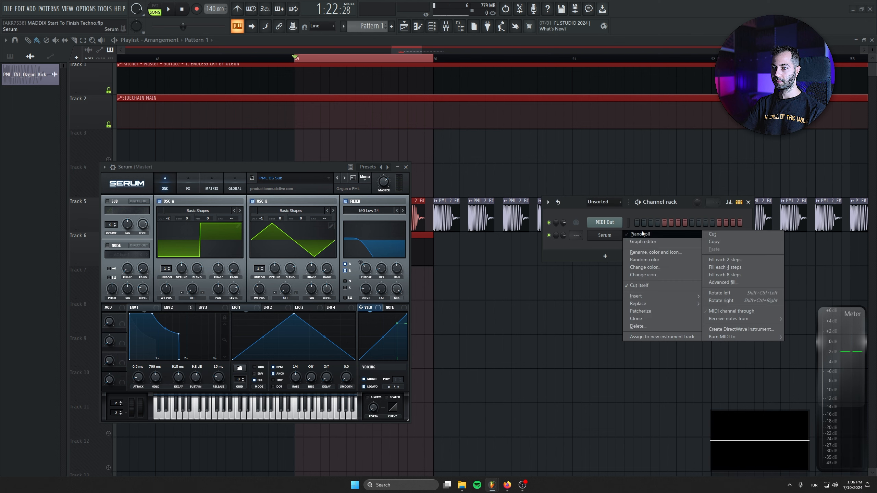
{"action": "left_click", "coordinate": [649, 235]}
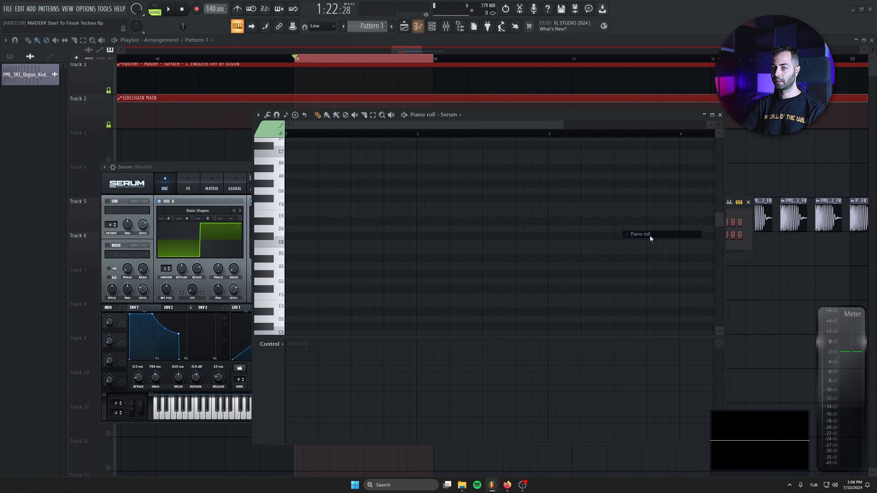
{"action": "left_click", "coordinate": [258, 115]}
{"action": "mouse_move", "coordinate": [271, 155]}
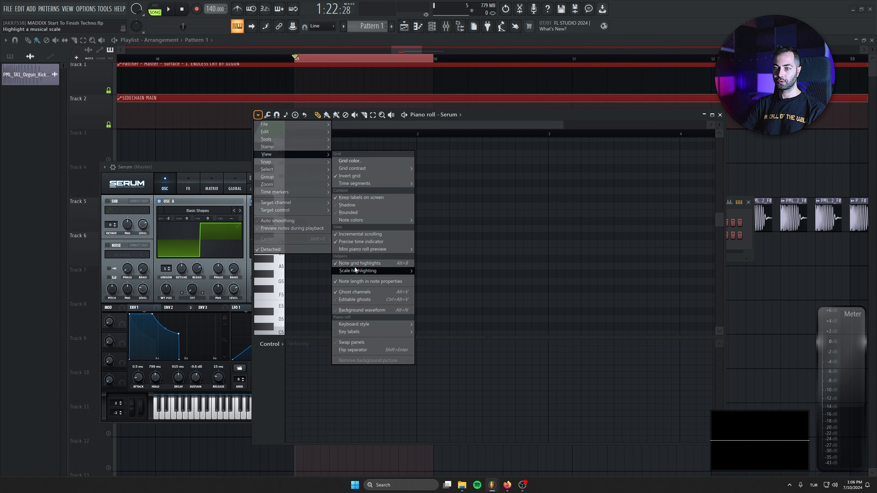
{"action": "mouse_move", "coordinate": [356, 270]}
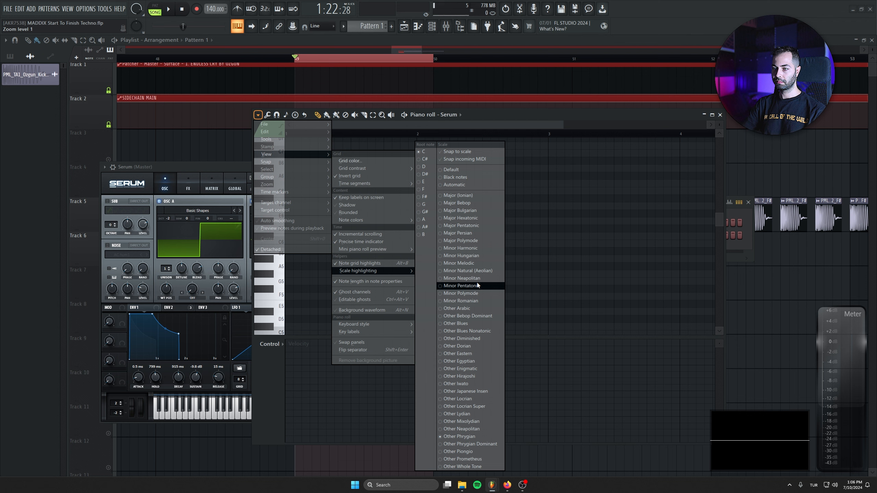
{"action": "left_click", "coordinate": [479, 268]}
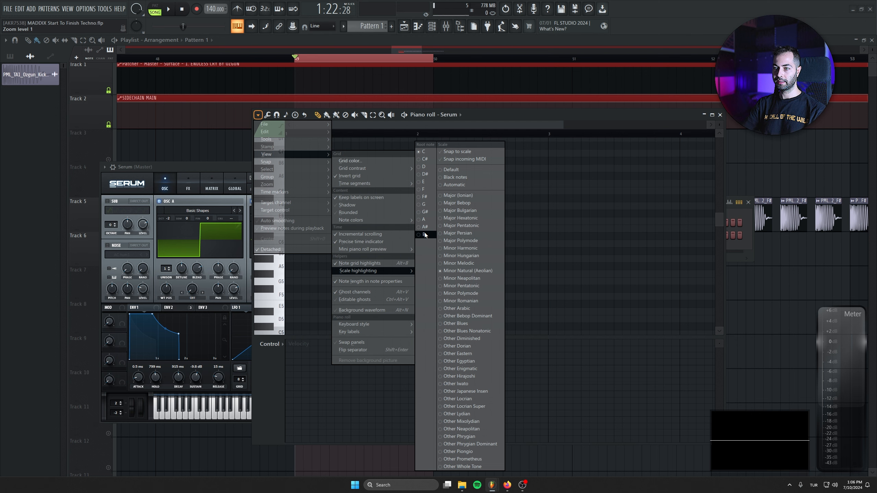
{"action": "left_click", "coordinate": [557, 240]}
{"action": "mouse_move", "coordinate": [293, 251]}
{"action": "left_mouse_down"}
{"action": "mouse_move", "coordinate": [291, 276]}
{"action": "mouse_move", "coordinate": [289, 245]}
{"action": "left_mouse_up"}
{"action": "scroll", "coordinate": [322, 269], "scroll_direction": "down", "scroll_amount": 3}
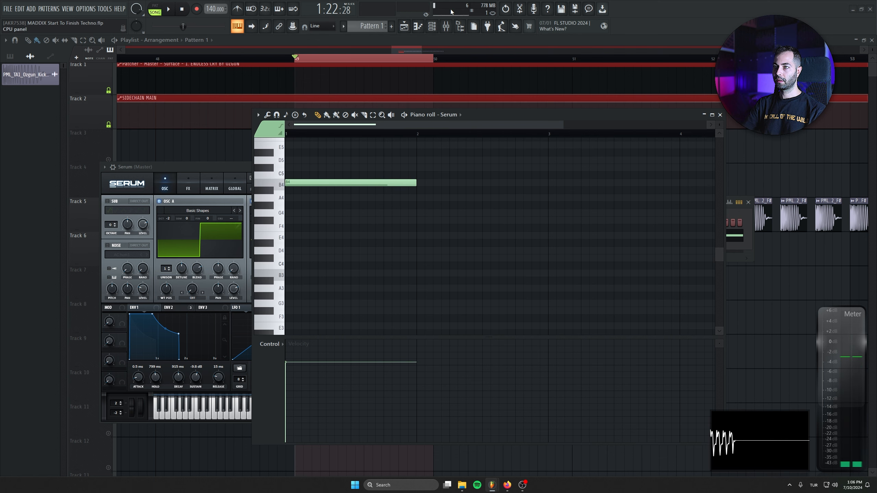
Step: Insert the SPAN analyzer in slot 7 of the Master mixer track and switch its spectrum to the custom detail mode
{"action": "left_click", "coordinate": [447, 27]}
{"action": "left_click", "coordinate": [181, 347]}
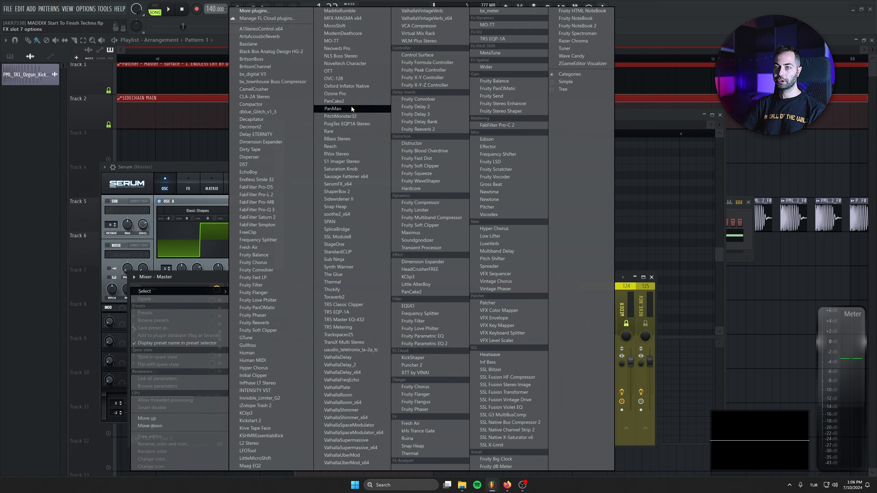
{"action": "left_click", "coordinate": [334, 222]}
{"action": "left_click_drag", "start_coordinate": [196, 36], "coordinate": [210, 162]}
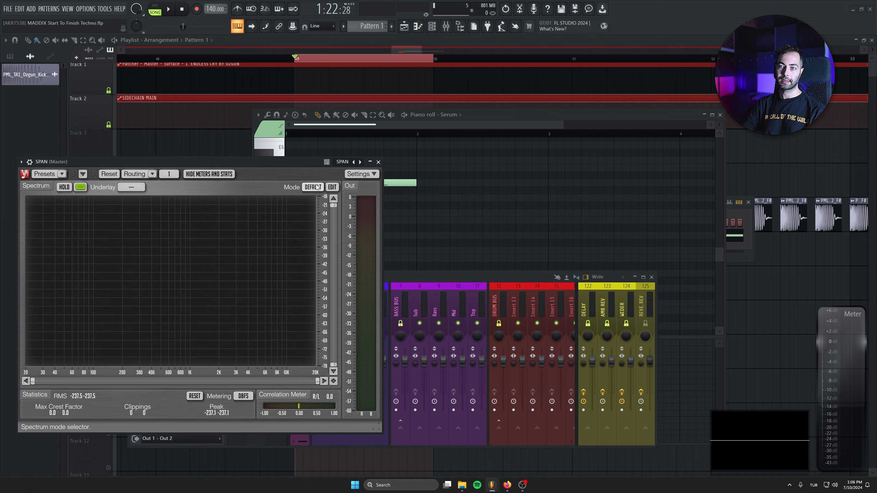
{"action": "left_click", "coordinate": [314, 187]}
{"action": "left_click", "coordinate": [314, 263]}
{"action": "left_click_drag", "start_coordinate": [425, 115], "coordinate": [539, 122]}
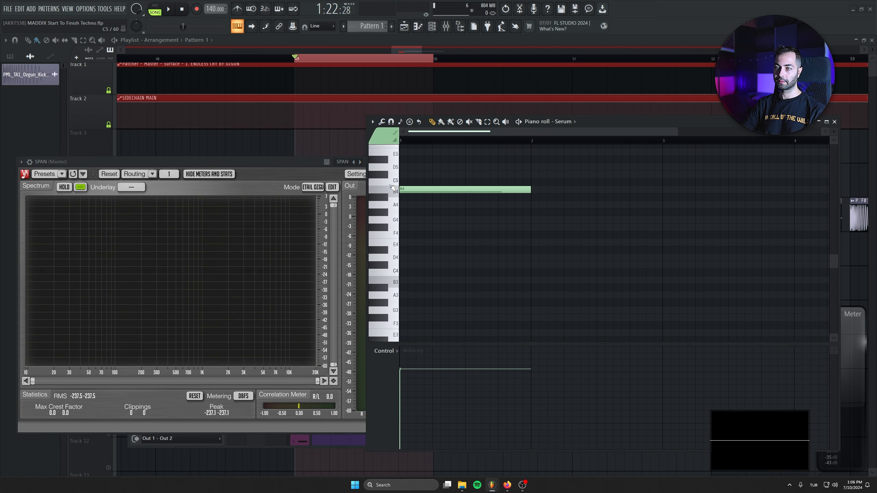
Step: Audition the low B in the Serum piano roll and examine its fundamental frequency in SPAN
{"action": "left_click", "coordinate": [386, 196]}
{"action": "mouse_move", "coordinate": [97, 216]}
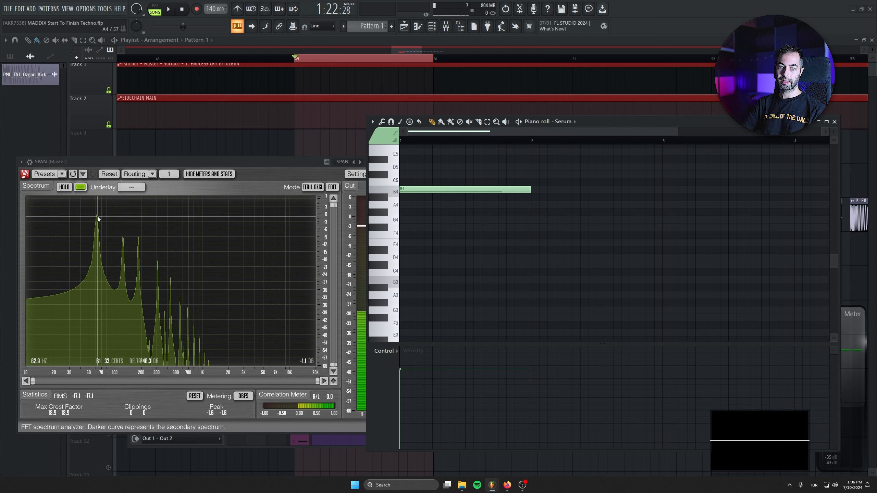
{"action": "left_click", "coordinate": [309, 162]}
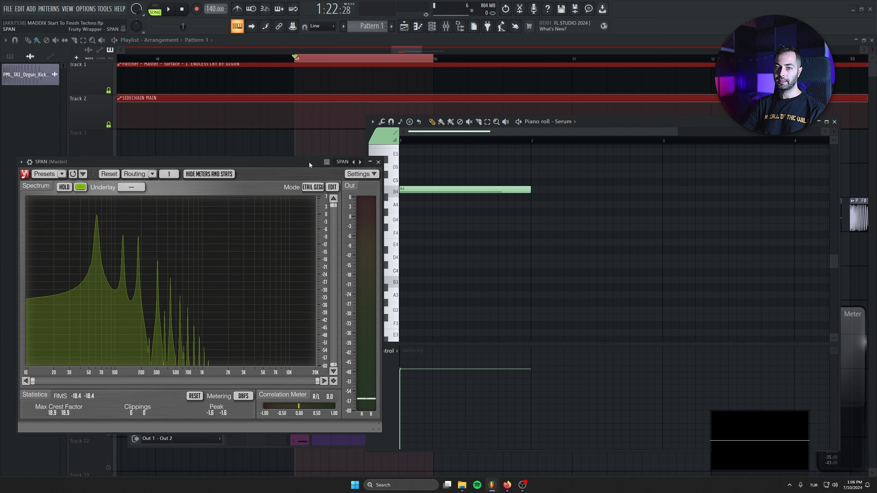
{"action": "scroll", "coordinate": [420, 181], "scroll_direction": "up", "scroll_amount": 3}
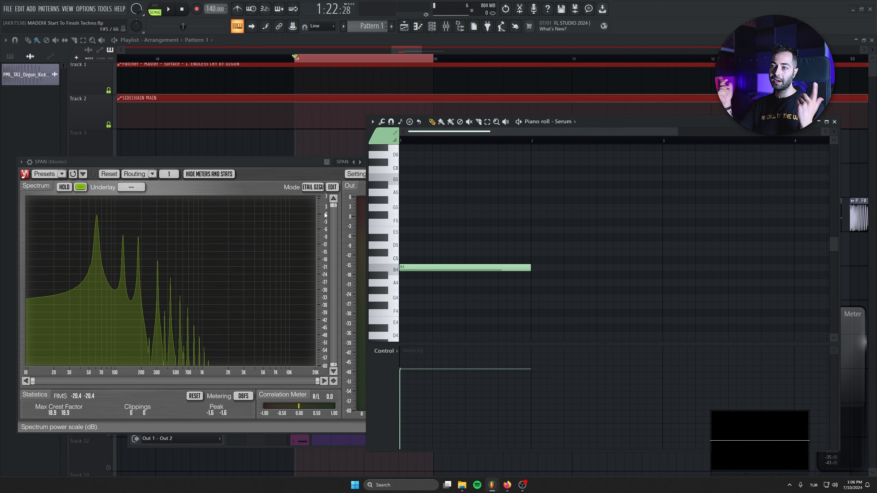
Step: Try the bar 1 note at B5 to compare its spectrum, return to a one-bar B4 note and close SPAN
{"action": "left_click", "coordinate": [405, 179]}
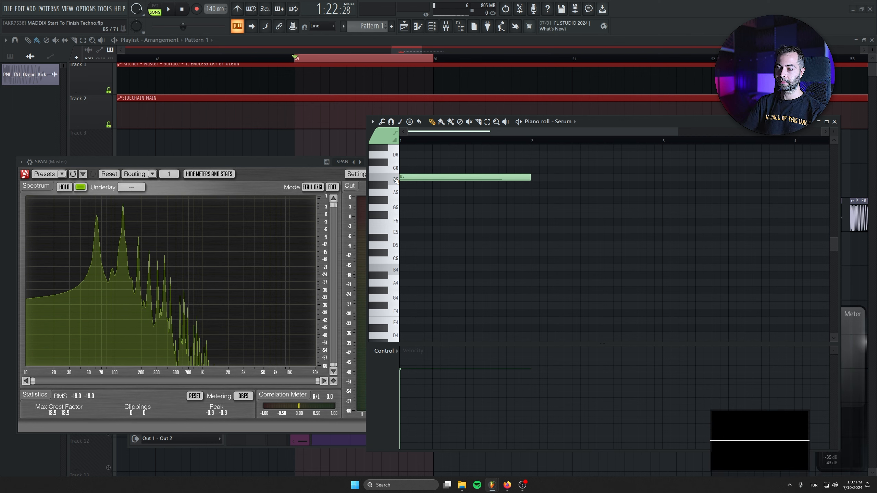
{"action": "right_click", "coordinate": [400, 179]}
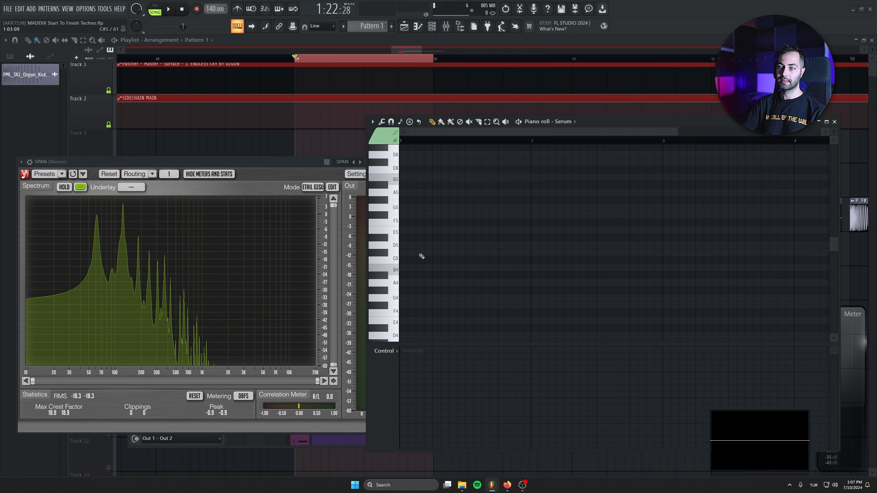
{"action": "left_click", "coordinate": [409, 272]}
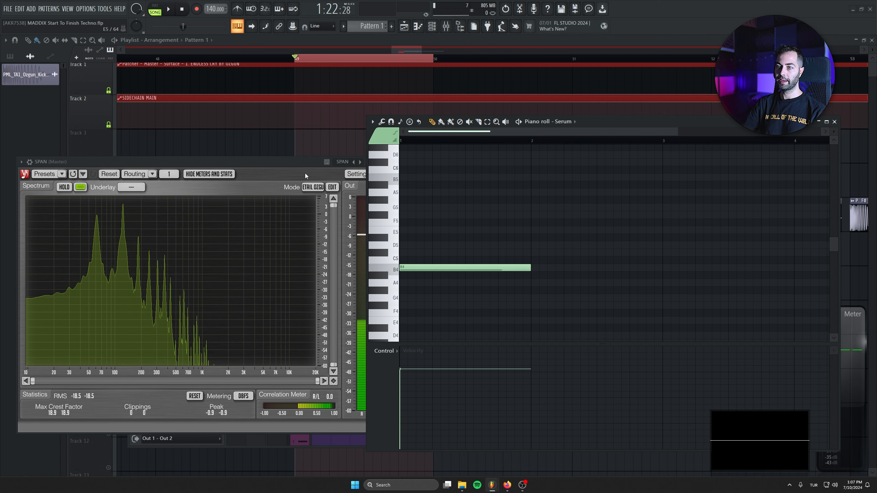
{"action": "left_click", "coordinate": [289, 167]}
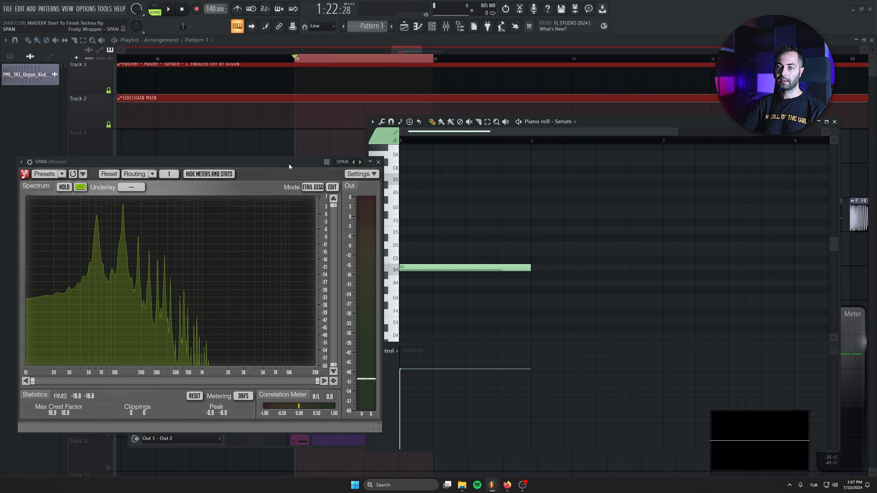
{"action": "left_click", "coordinate": [378, 162]}
Step: Replace the one-bar note with eight consecutive eighth-length B4 notes filling bar 1, select them all and play the pattern
{"action": "left_click_drag", "start_coordinate": [531, 268], "coordinate": [434, 268]}
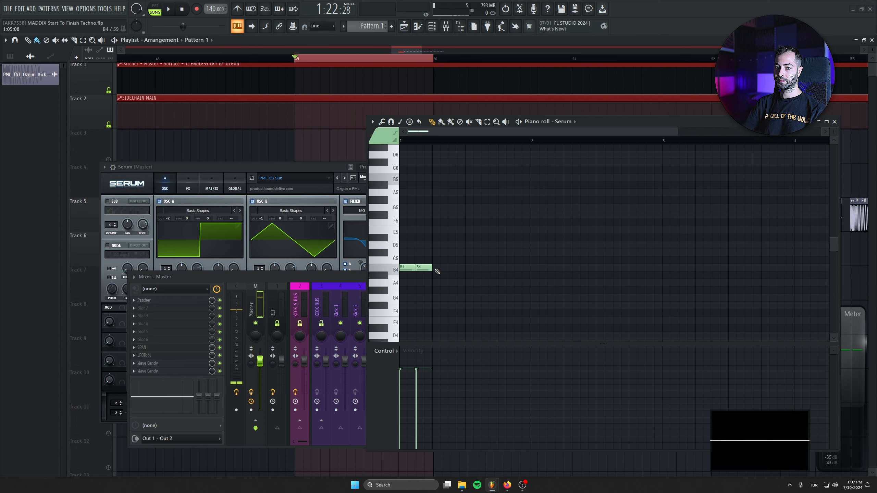
{"action": "left_click", "coordinate": [431, 272]}
{"action": "scroll", "coordinate": [448, 269], "scroll_direction": "up", "scroll_amount": 3}
{"action": "left_click", "coordinate": [488, 271]}
{"action": "left_click", "coordinate": [529, 271]}
{"action": "mouse_move", "coordinate": [572, 271]}
{"action": "left_mouse_down"}
{"action": "mouse_move", "coordinate": [403, 277]}
{"action": "mouse_move", "coordinate": [593, 273]}
{"action": "mouse_move", "coordinate": [572, 272]}
{"action": "left_mouse_up"}
{"action": "key", "text": "ctrl+a"}
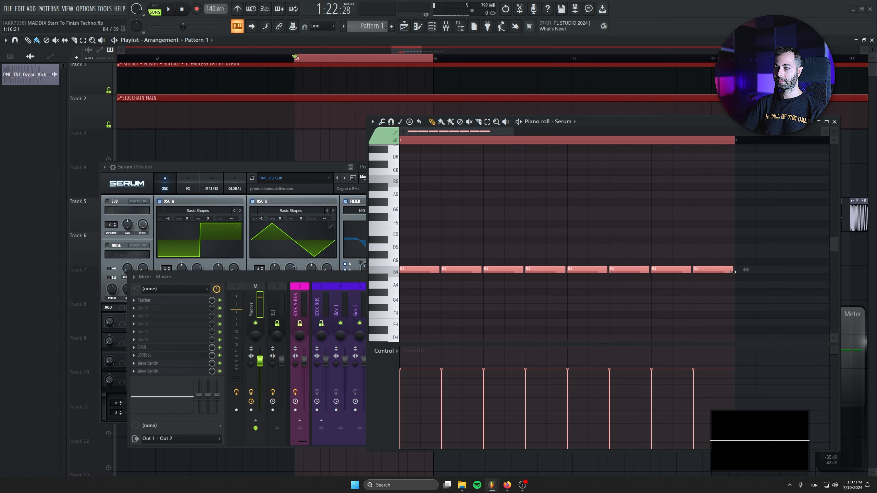
{"action": "key", "text": "space"}
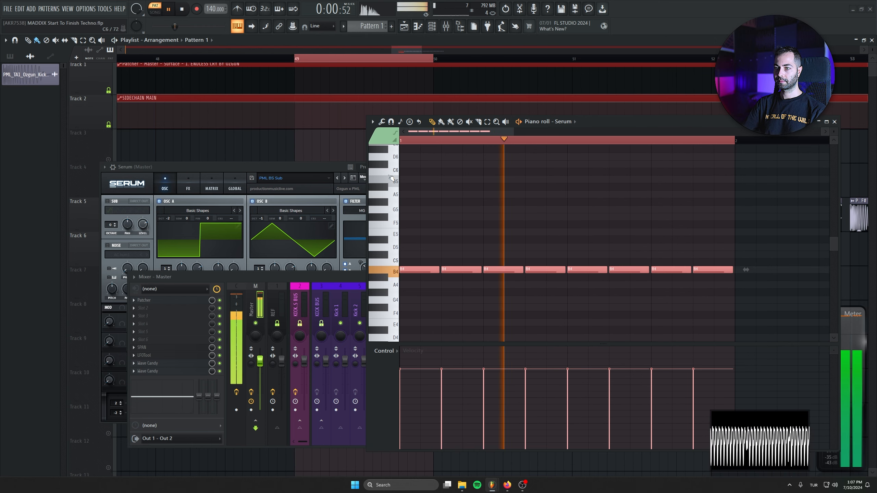
Step: Route the Serum sub to mixer track 8 (Sub) and insert LFOTool in that track's slot 10
{"action": "left_click", "coordinate": [257, 280]}
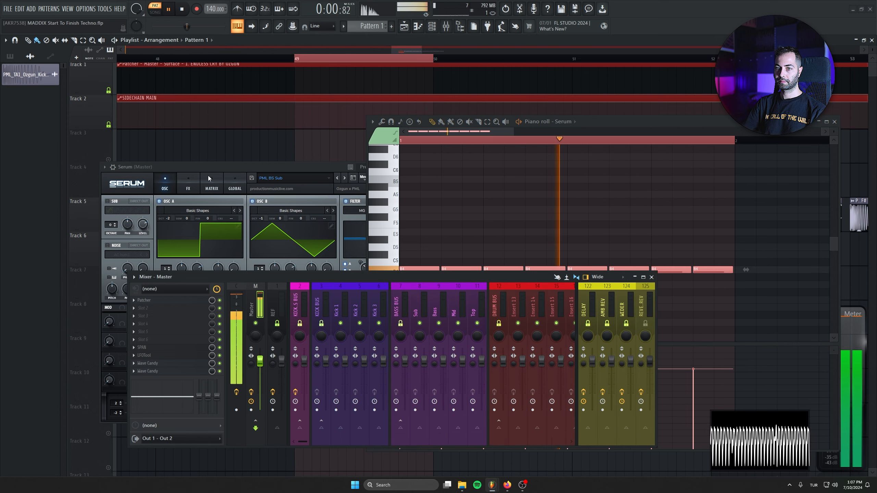
{"action": "left_click", "coordinate": [114, 168]}
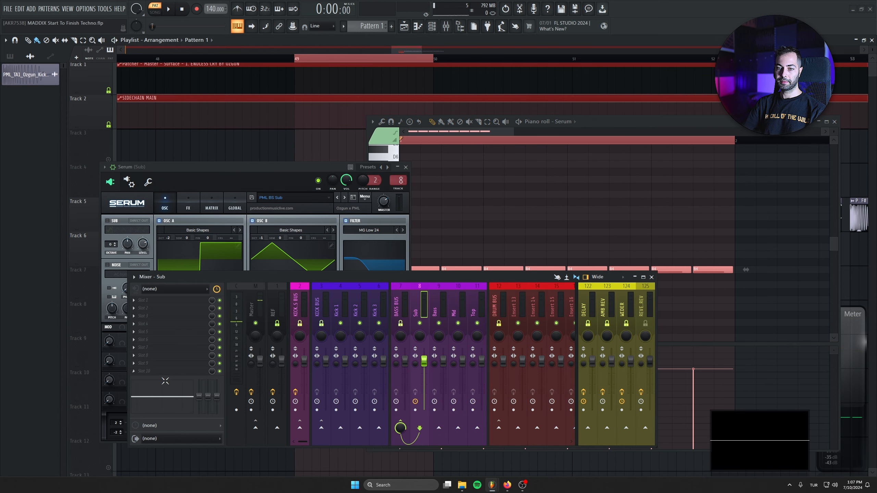
{"action": "left_click", "coordinate": [173, 370]}
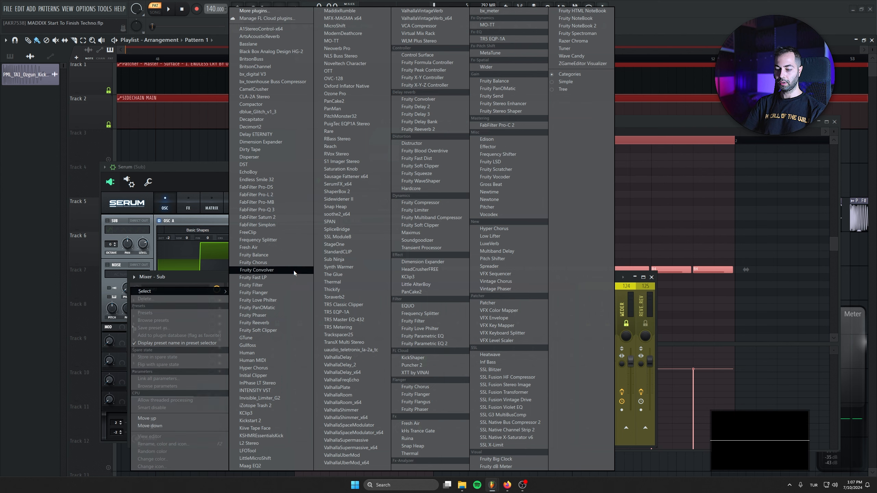
{"action": "left_click", "coordinate": [266, 451]}
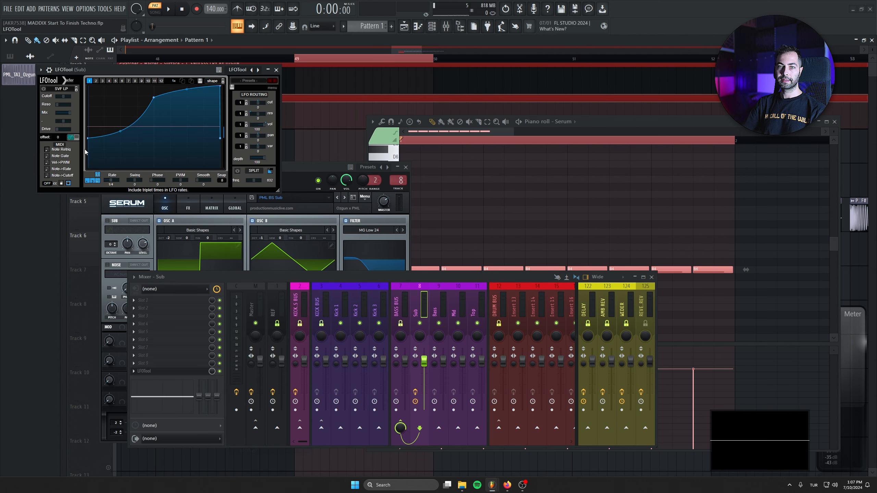
Step: Shape LFOTool's curve into a steep sidechain duck during playback: start point at minimum, second point at 100%, first curve at 94%
{"action": "left_click_drag", "start_coordinate": [87, 138], "coordinate": [82, 201]}
{"action": "left_click_drag", "start_coordinate": [155, 99], "coordinate": [213, 83]}
{"action": "key", "text": "space"}
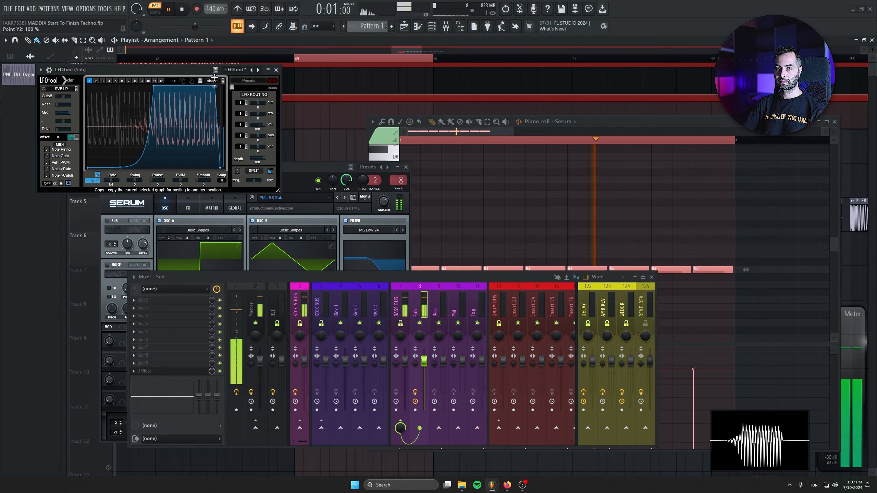
{"action": "left_click_drag", "start_coordinate": [120, 168], "coordinate": [120, 174]}
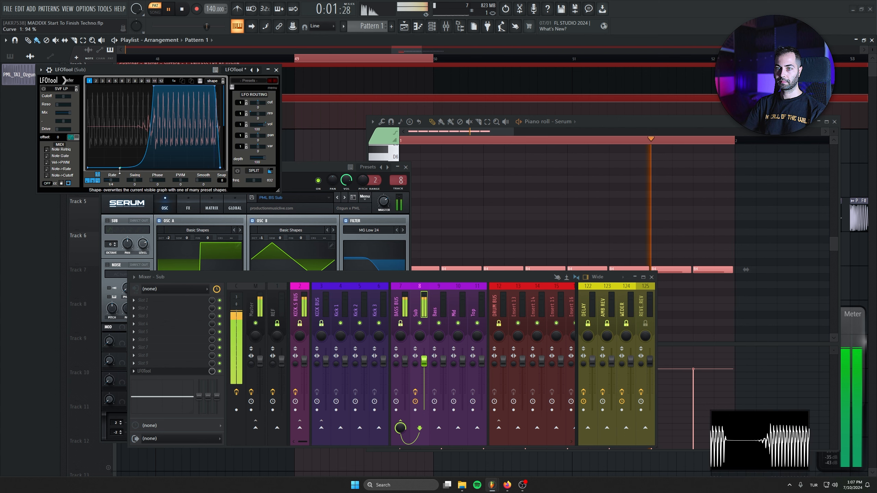
Step: Shorten the sub notes slightly and add FabFilter Pro-Q 3 to the Sub track with a 36 dB/oct high cut at 200 Hz
{"action": "left_click", "coordinate": [729, 272]}
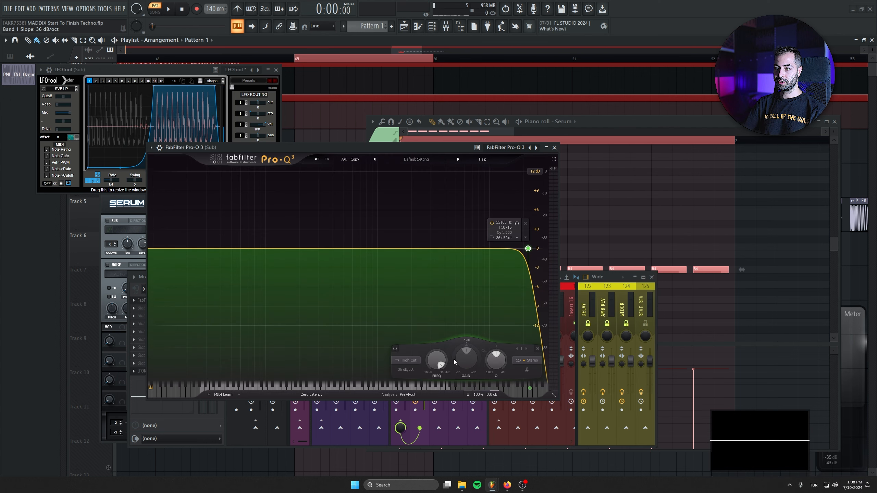
{"action": "left_click_drag", "start_coordinate": [442, 357], "coordinate": [442, 361]}
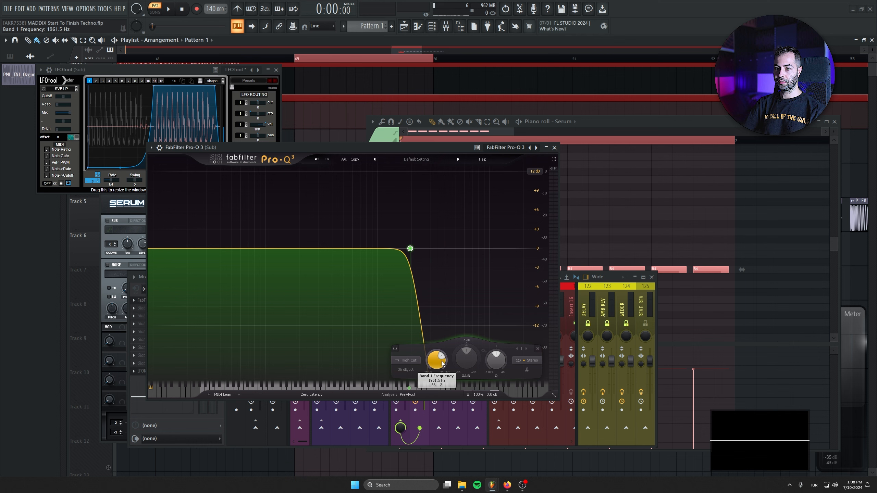
{"action": "mouse_move", "coordinate": [403, 227]}
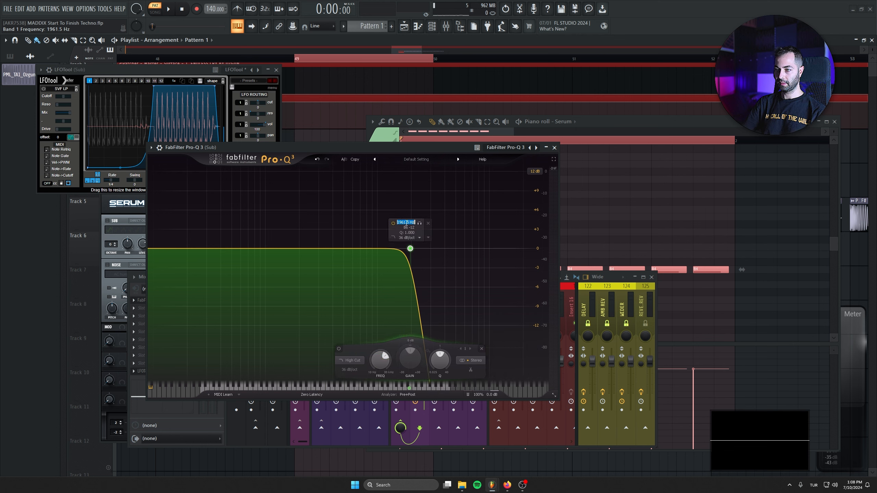
{"action": "type", "text": "0"}
{"action": "key", "text": "Return"}
{"action": "key", "text": "space"}
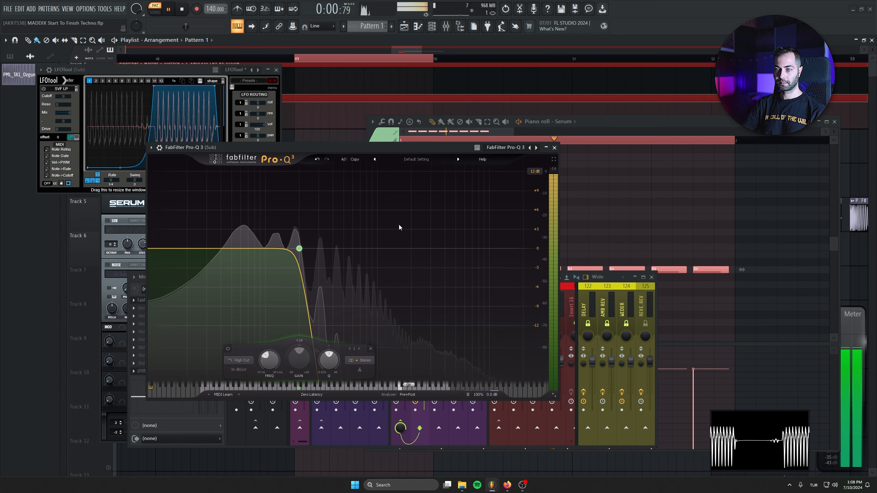
{"action": "key", "text": "space"}
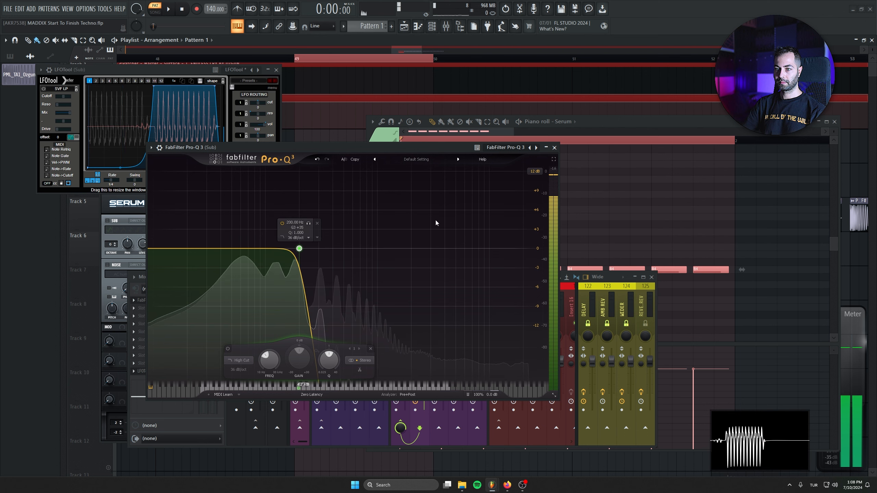
{"action": "left_click", "coordinate": [554, 147]}
{"action": "left_click", "coordinate": [276, 70]}
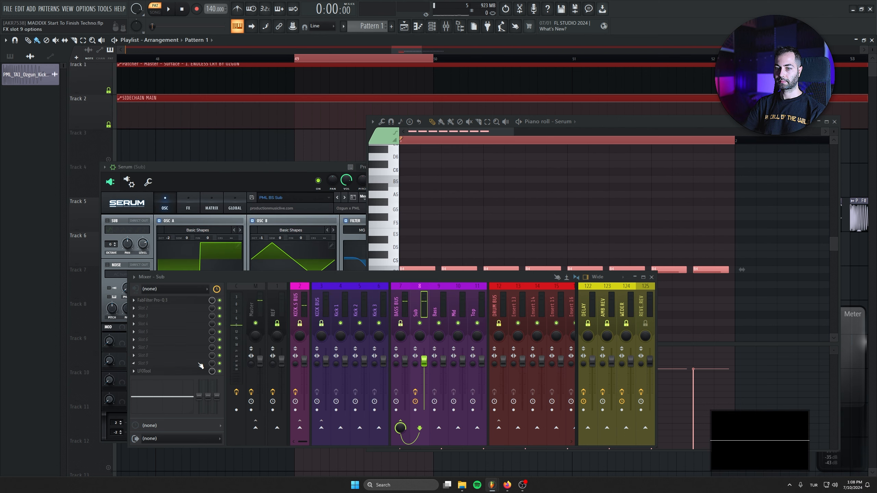
Step: Close Serum and play the kick and sub together in the arrangement from bar 49
{"action": "left_click", "coordinate": [313, 165]}
{"action": "left_click", "coordinate": [407, 167]}
{"action": "left_click_drag", "start_coordinate": [281, 132], "coordinate": [232, 82]}
{"action": "left_click", "coordinate": [247, 58]}
{"action": "key", "text": "space"}
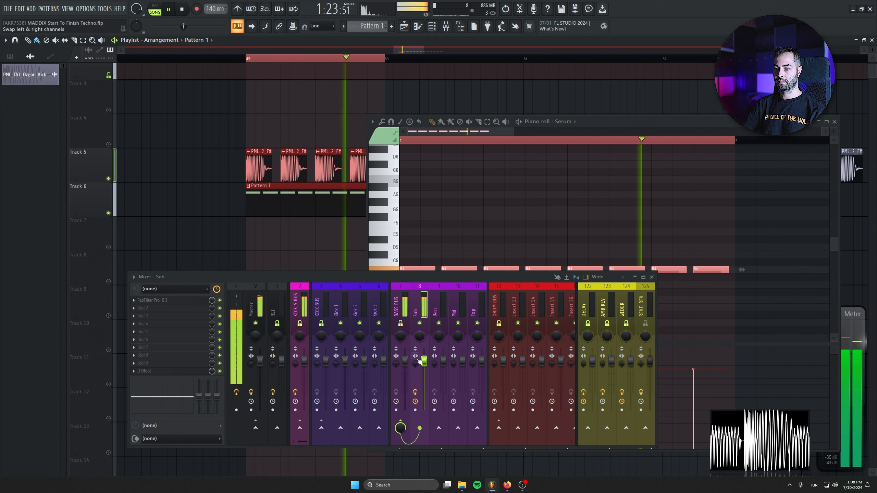
{"action": "key", "text": "space"}
Step: Route the kick sample to the Kick 1 mixer track and reopen the Master's SPAN alongside the mixer
{"action": "double_click", "coordinate": [257, 162]}
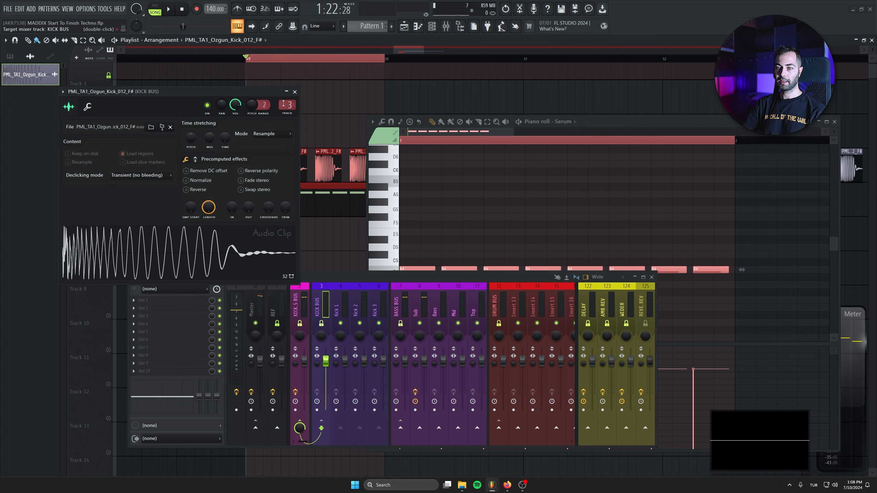
{"action": "left_click", "coordinate": [295, 92]}
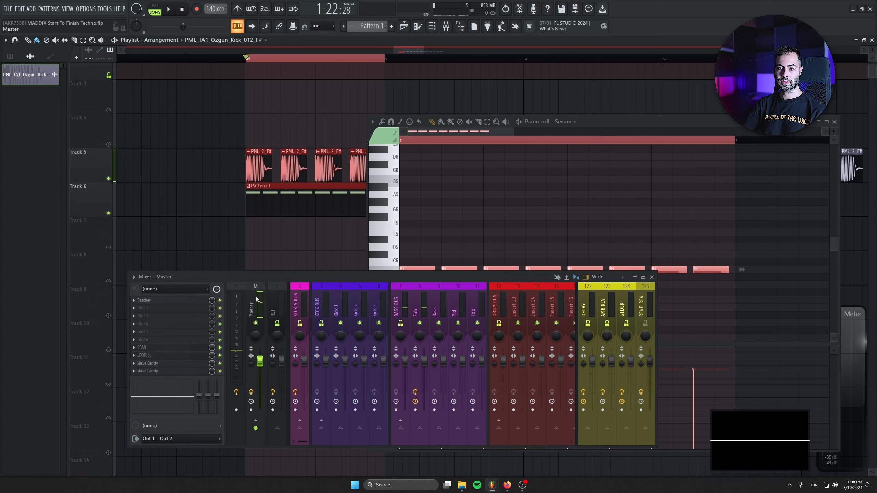
{"action": "left_click", "coordinate": [145, 352]}
{"action": "left_click_drag", "start_coordinate": [251, 161], "coordinate": [232, 135]}
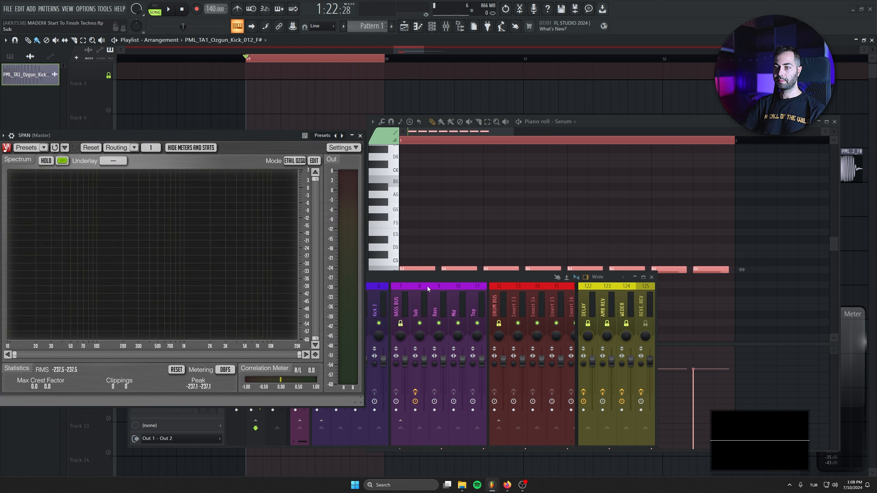
{"action": "left_click_drag", "start_coordinate": [429, 274], "coordinate": [443, 272]}
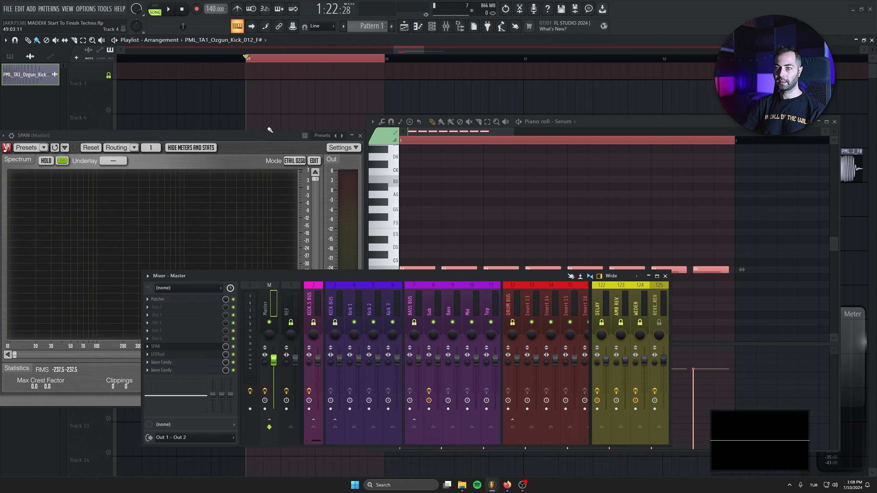
Step: Lower the Sub fader almost fully and the Kick 1 fader slightly while playing the loop
{"action": "key", "text": "space"}
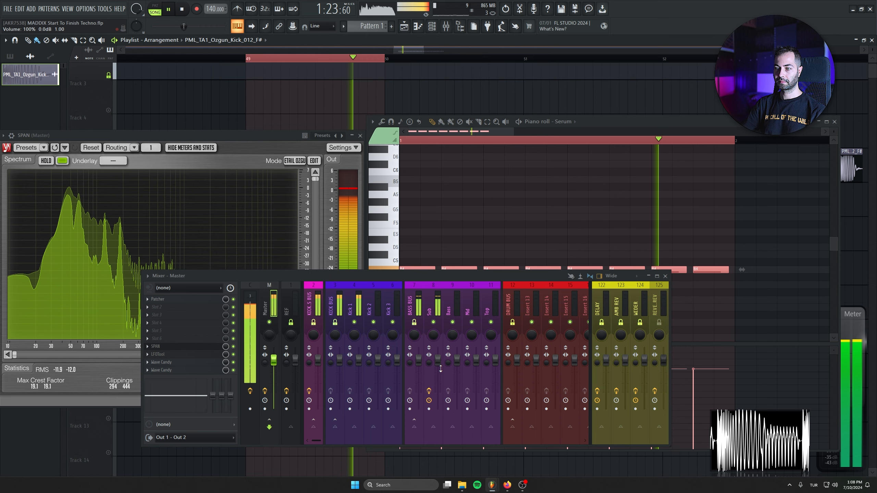
{"action": "left_click_drag", "start_coordinate": [439, 361], "coordinate": [438, 411]}
{"action": "left_click_drag", "start_coordinate": [359, 361], "coordinate": [358, 365]}
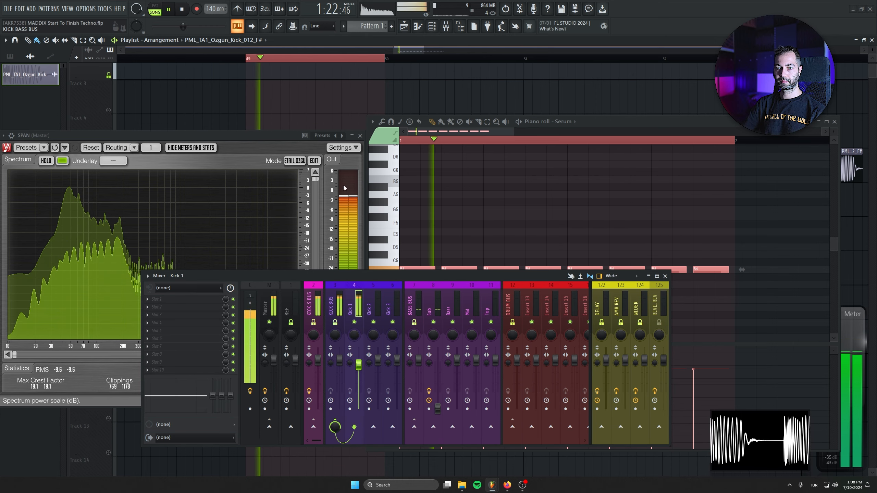
{"action": "key", "text": "space"}
Step: Insert the Rare equalizer in slot 1 of the Kick 1 track and set its low frequency to 100 Hz
{"action": "left_click", "coordinate": [158, 299]}
{"action": "left_click", "coordinate": [365, 154]}
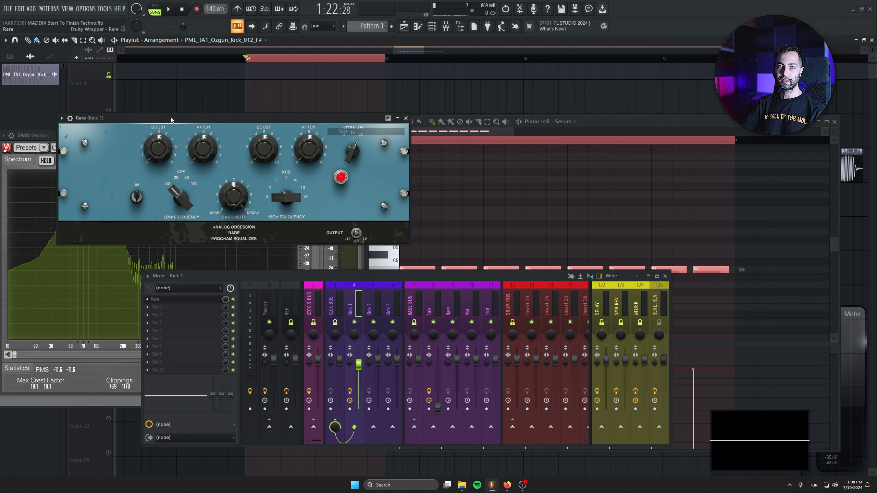
{"action": "left_click_drag", "start_coordinate": [184, 118], "coordinate": [188, 160]}
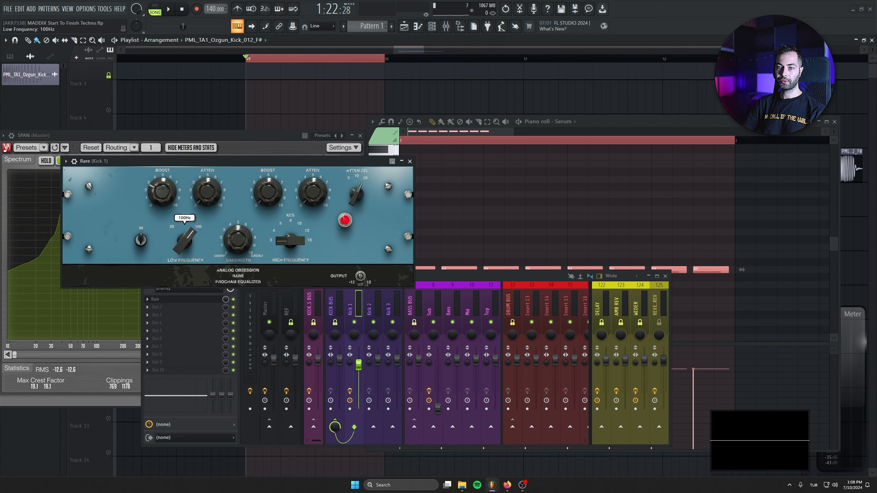
{"action": "left_click_drag", "start_coordinate": [184, 161], "coordinate": [185, 180]}
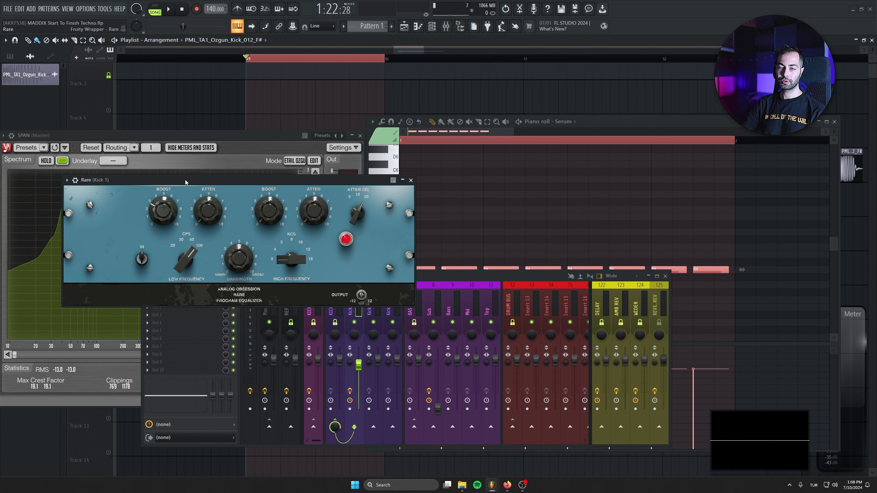
Step: Raise the low boost on the Kick 1 Rare equalizer to 1.7 and audition the loop
{"action": "left_click_drag", "start_coordinate": [163, 211], "coordinate": [164, 215]}
{"action": "key", "text": "space"}
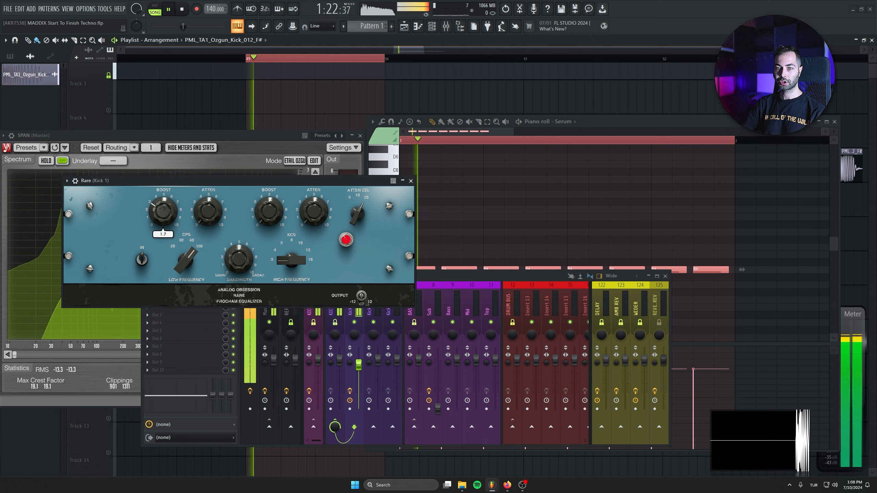
{"action": "left_click_drag", "start_coordinate": [243, 135], "coordinate": [235, 167]}
{"action": "key", "text": "space"}
Step: Open the kick sample's channel settings, lower its channel volume to 64%, and close SPAN
{"action": "double_click", "coordinate": [324, 158]}
{"action": "left_click_drag", "start_coordinate": [178, 90], "coordinate": [470, 148]}
{"action": "left_click_drag", "start_coordinate": [302, 174], "coordinate": [277, 271]}
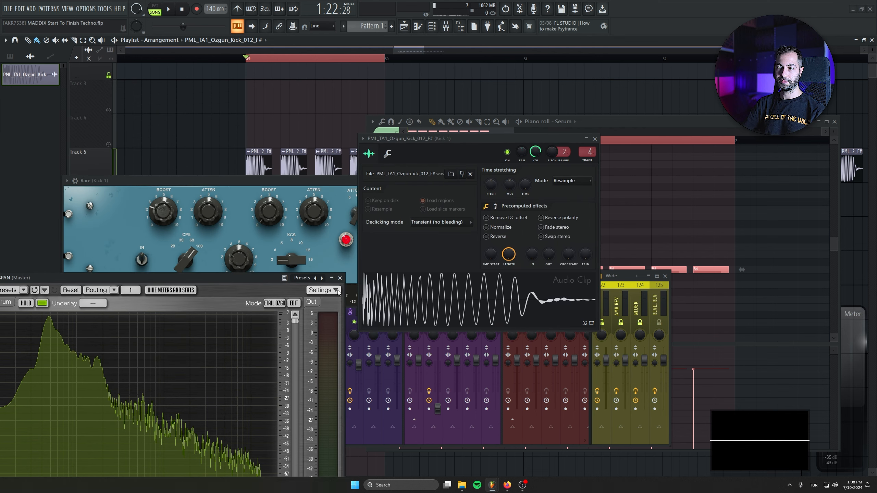
{"action": "left_click", "coordinate": [343, 280]}
{"action": "left_click_drag", "start_coordinate": [308, 180], "coordinate": [283, 145]}
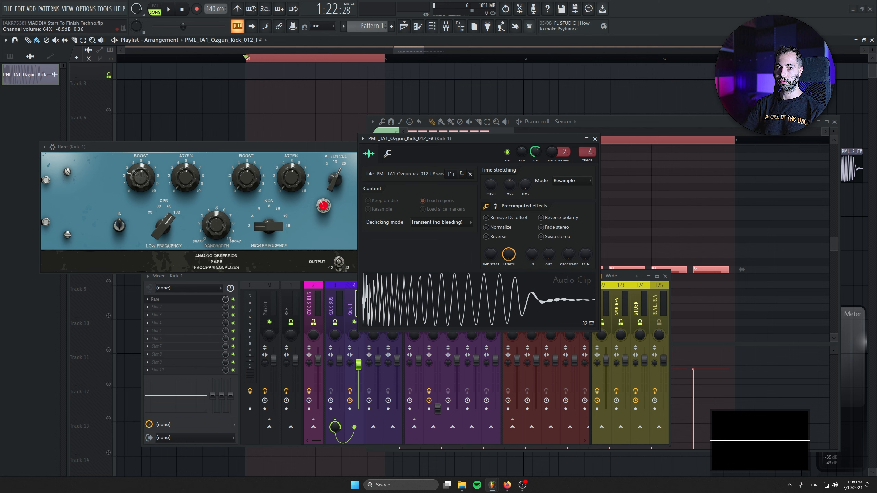
Step: Set the low attenuation on Rare to 1.4 while the loop plays
{"action": "key", "text": "space"}
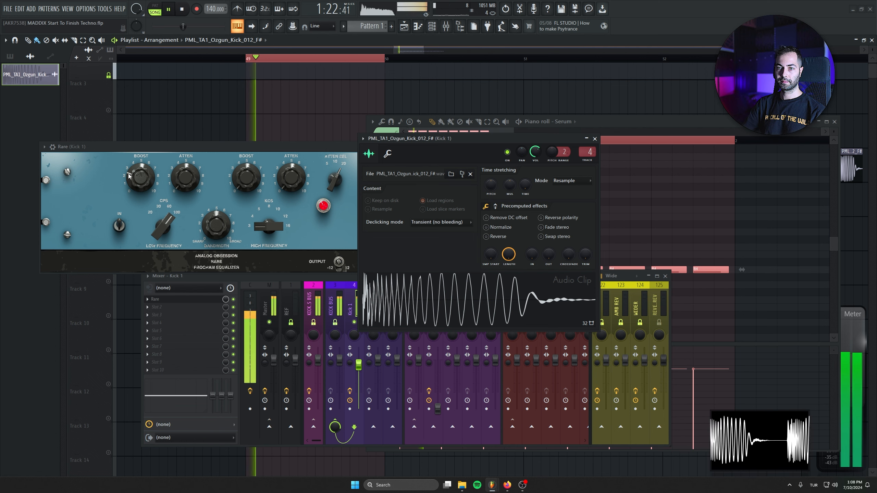
{"action": "left_click_drag", "start_coordinate": [140, 177], "coordinate": [186, 173]}
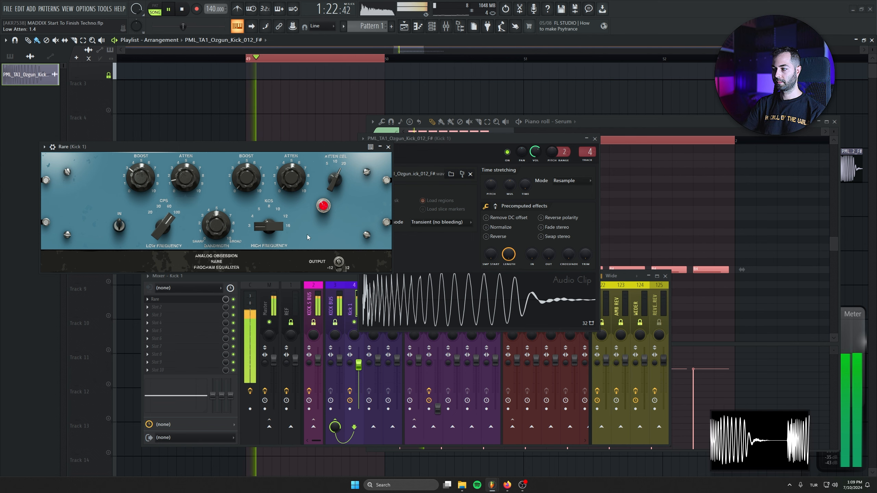
{"action": "key", "text": "space"}
Step: Open LFOTool on the Master track and play the loop to examine the kick's waveform
{"action": "left_click", "coordinate": [266, 305]}
{"action": "left_click", "coordinate": [171, 355]}
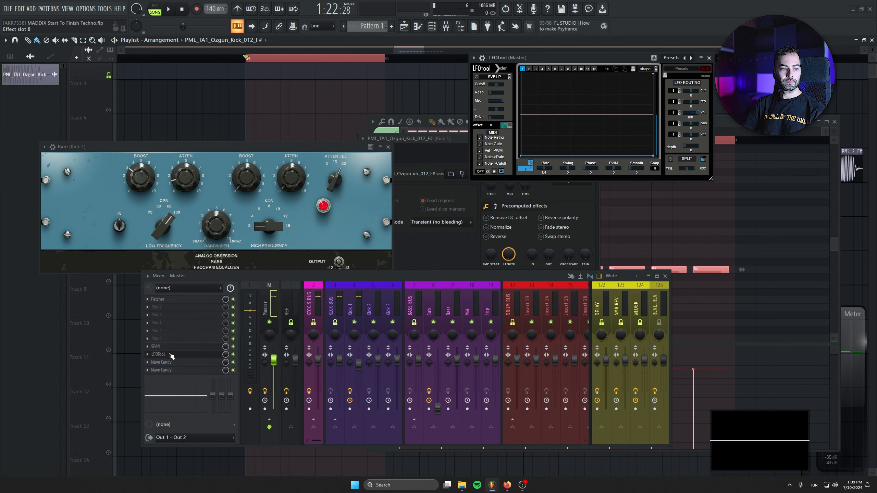
{"action": "key", "text": "space"}
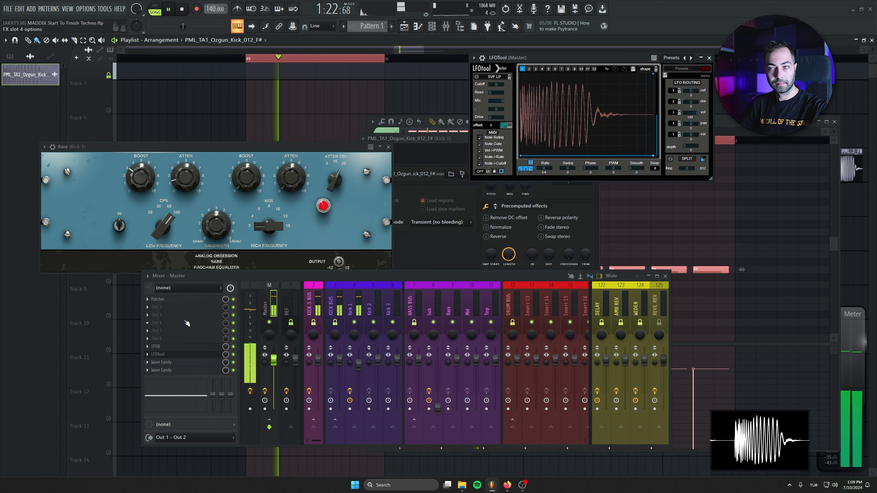
{"action": "key", "text": "space"}
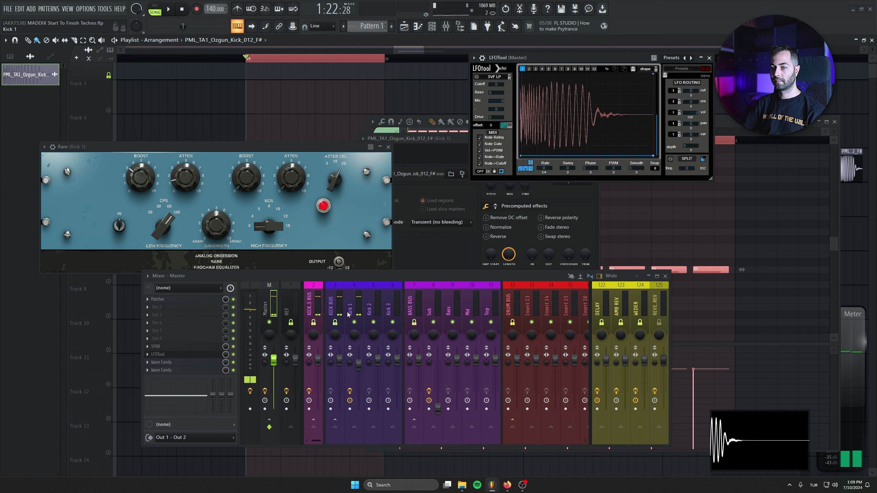
Step: Compare the kick with Rare bypassed, set its low boost to 1.3, and fine-tune the low attenuation during playback
{"action": "left_click", "coordinate": [381, 148]}
{"action": "key", "text": "space"}
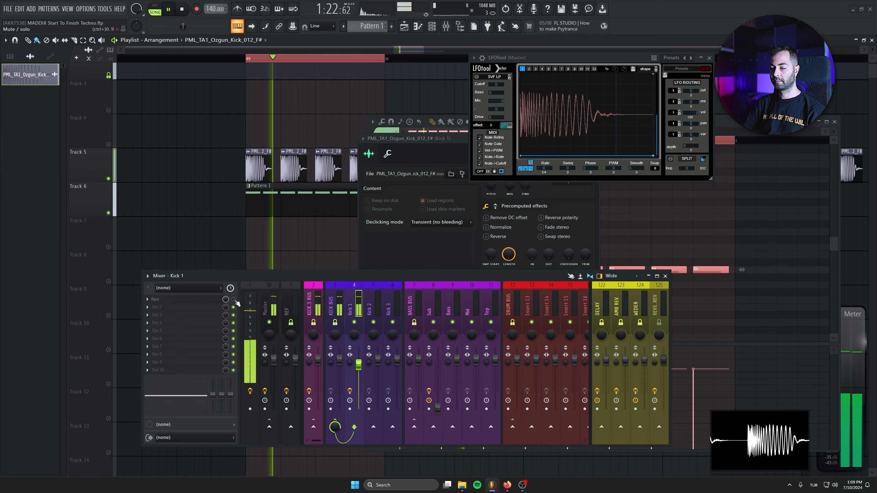
{"action": "left_click", "coordinate": [186, 299]}
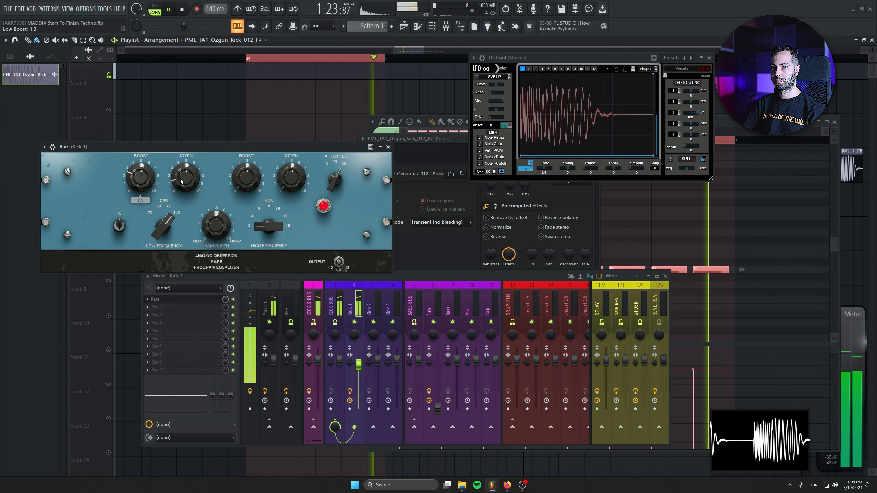
{"action": "left_click_drag", "start_coordinate": [185, 177], "coordinate": [186, 167]}
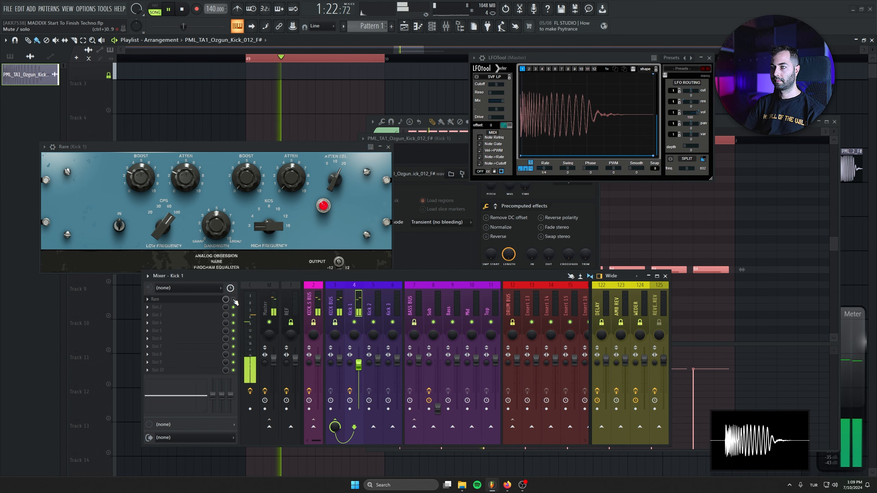
{"action": "key", "text": "space"}
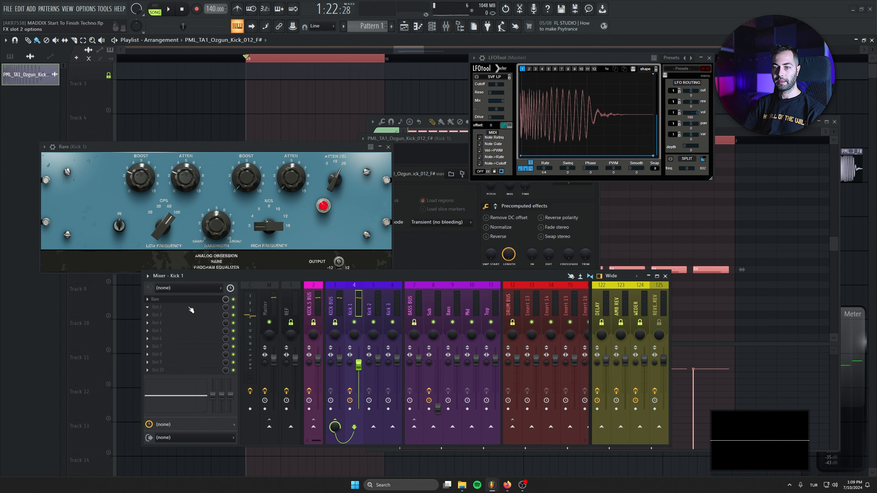
{"action": "left_click", "coordinate": [189, 307]}
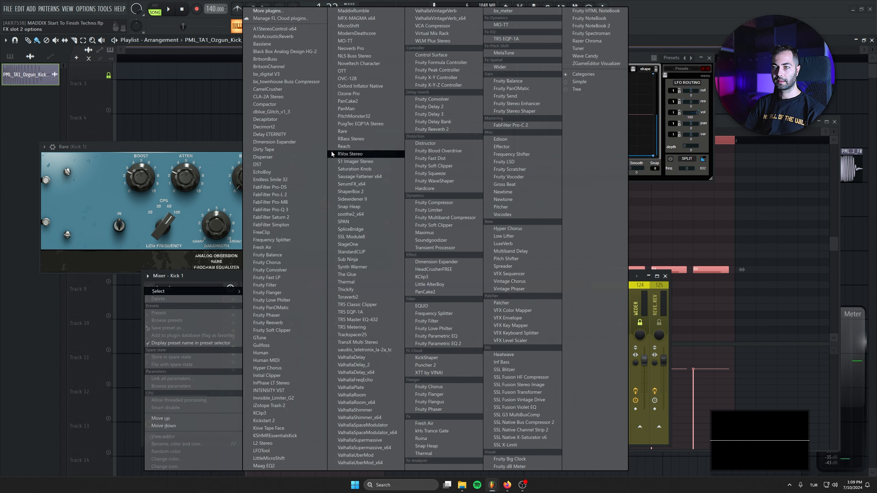
{"action": "key", "text": "space"}
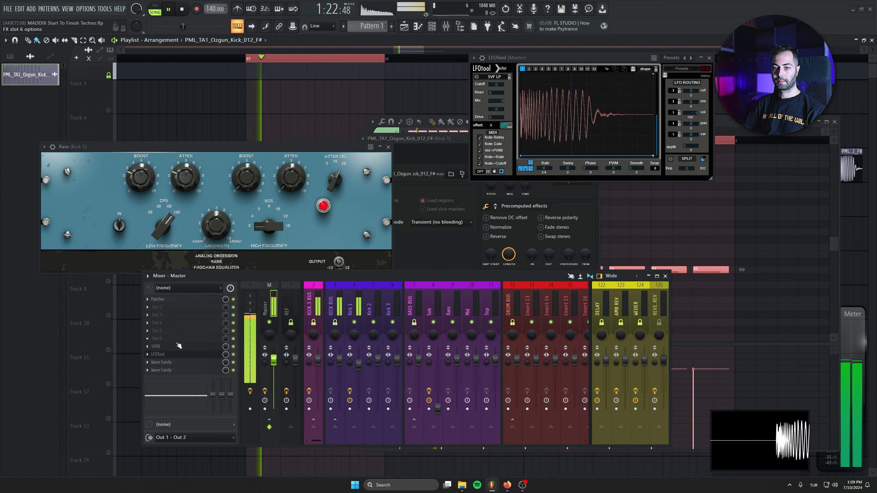
{"action": "key", "text": "space"}
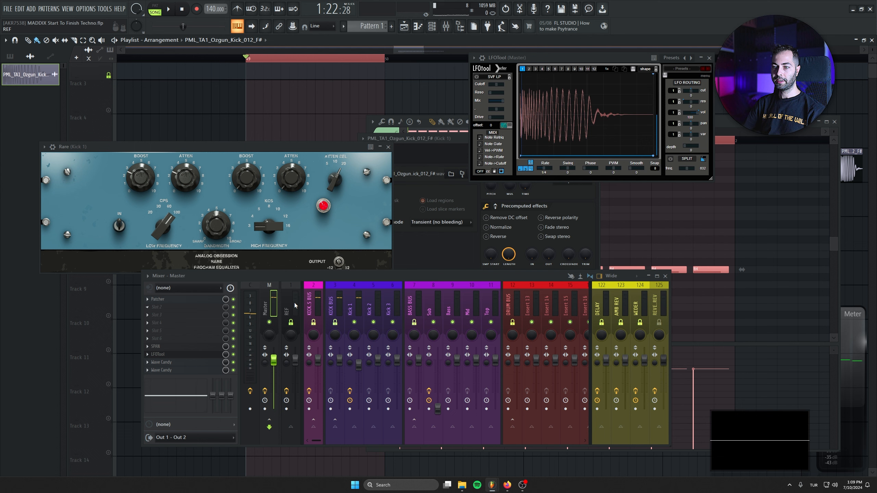
Step: Insert FabFilter Pro-Q 3 in slot 2 of the Kick 1 track
{"action": "left_click", "coordinate": [361, 300]}
{"action": "left_click", "coordinate": [174, 307]}
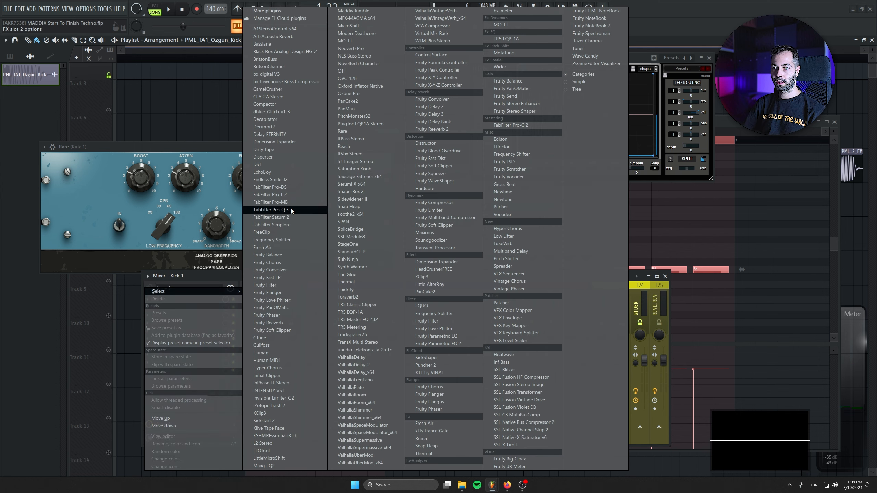
{"action": "left_click", "coordinate": [284, 212]}
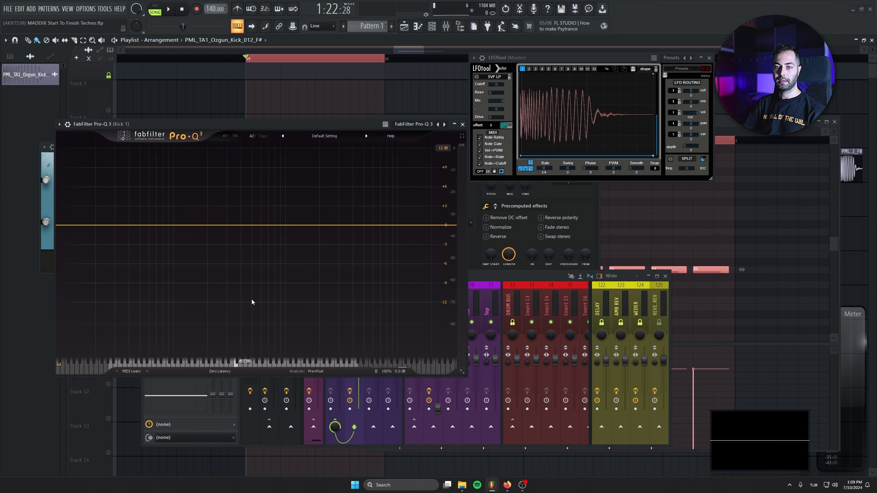
Step: Add a narrow bell cut at F#1, about 46 Hz, in Pro-Q 3 while the kick plays
{"action": "key", "text": "space"}
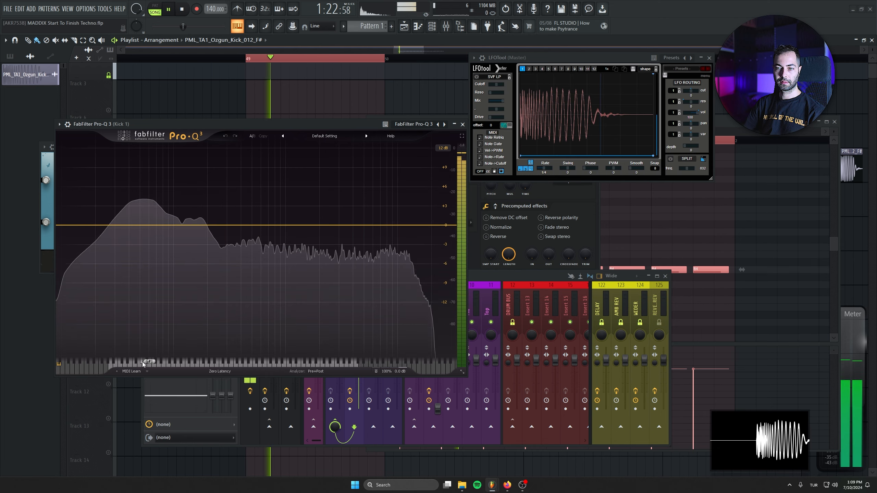
{"action": "left_click", "coordinate": [136, 226]}
{"action": "left_click_drag", "start_coordinate": [169, 342], "coordinate": [137, 348]}
{"action": "key", "text": "space"}
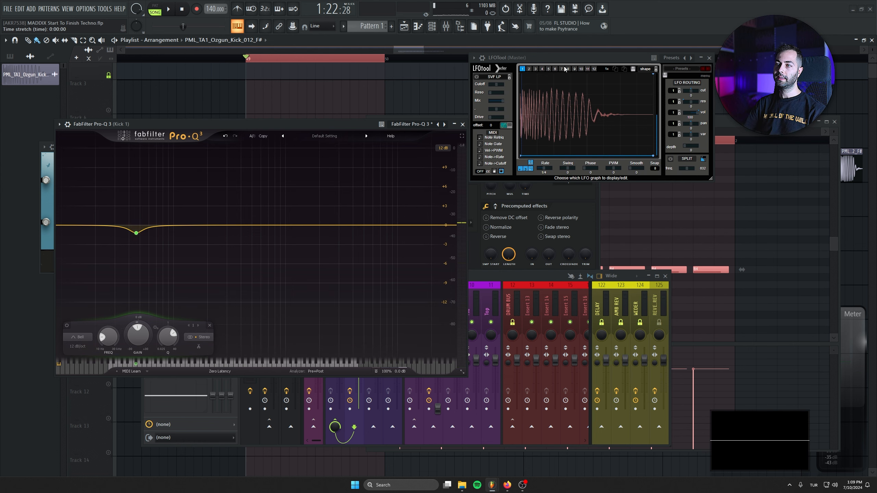
Step: Place LFOTool beside Pro-Q 3 and deepen the 46 Hz cut to about -1.9 dB, checking it in playback
{"action": "left_click_drag", "start_coordinate": [565, 69], "coordinate": [556, 158]}
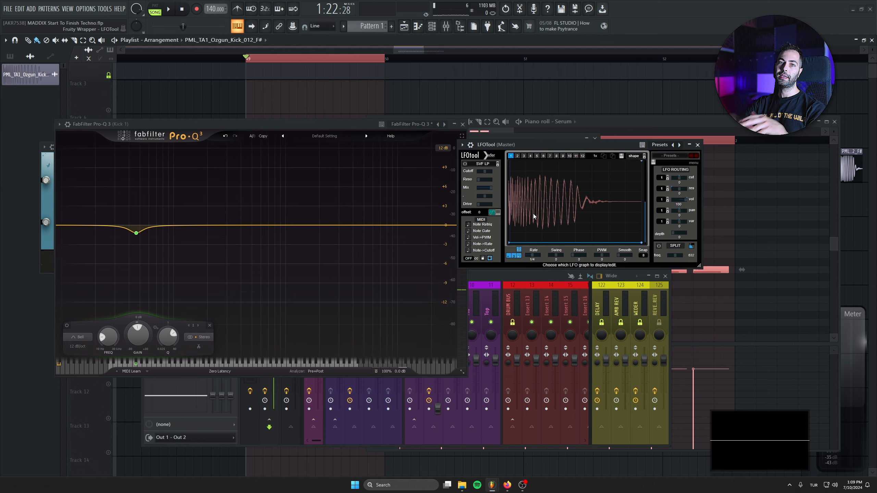
{"action": "left_click_drag", "start_coordinate": [144, 338], "coordinate": [142, 344]}
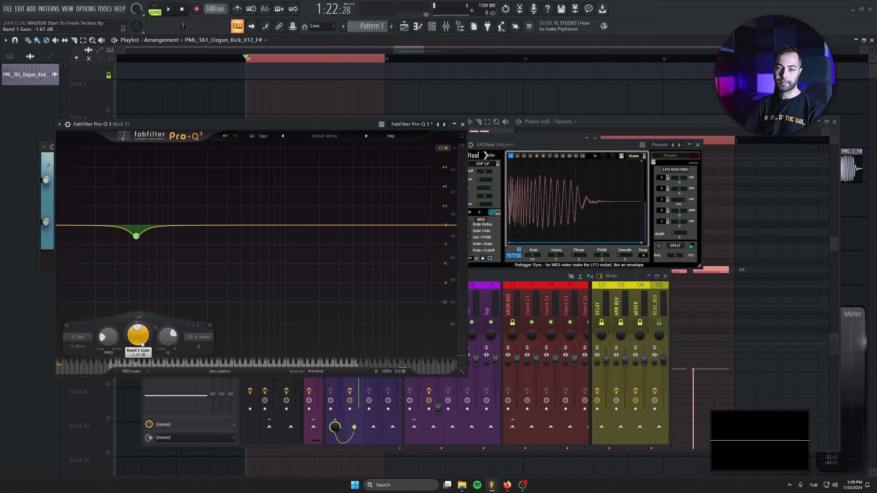
{"action": "key", "text": "space"}
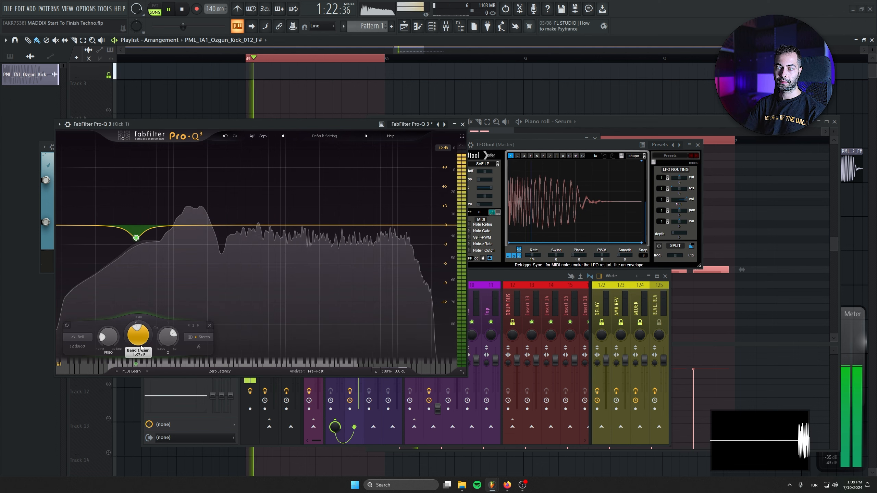
{"action": "key", "text": "space"}
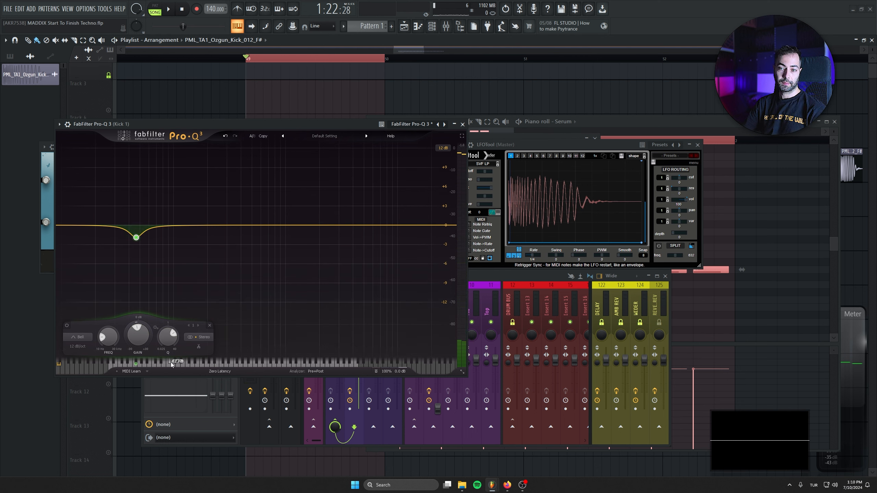
Step: Add a second bell band above the 46 Hz cut and set its gain to +0.63 dB while listening
{"action": "left_click", "coordinate": [169, 225]}
{"action": "left_click_drag", "start_coordinate": [174, 345], "coordinate": [167, 332]}
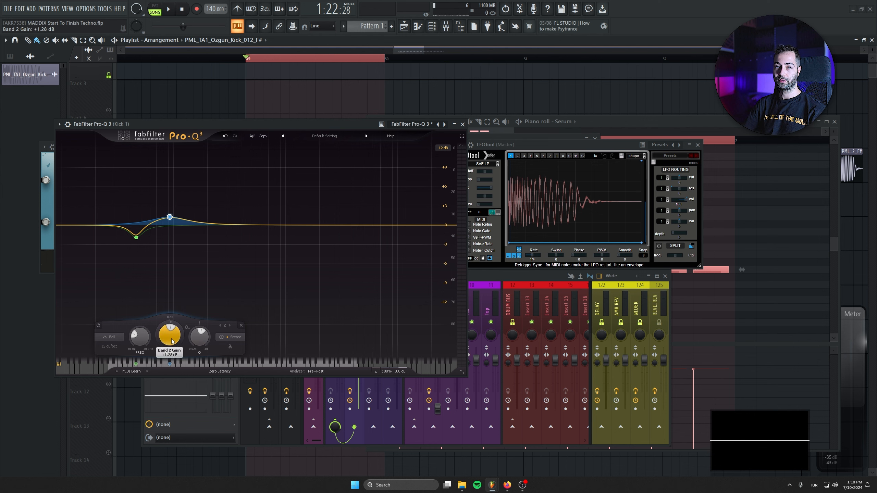
{"action": "key", "text": "space"}
{"action": "left_click_drag", "start_coordinate": [174, 341], "coordinate": [169, 345]}
{"action": "key", "text": "space"}
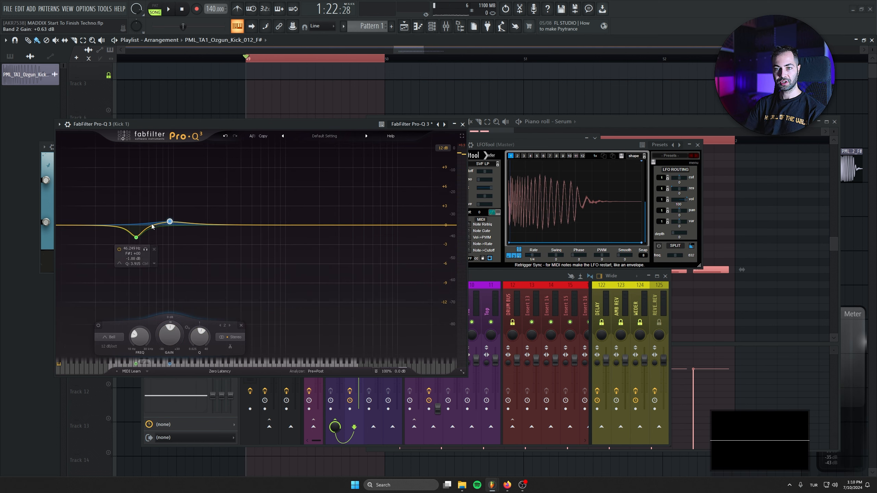
Step: Play the loop with both Kick 1 equalizers active and return to the mixer
{"action": "key", "text": "space"}
{"action": "left_click", "coordinate": [350, 391]}
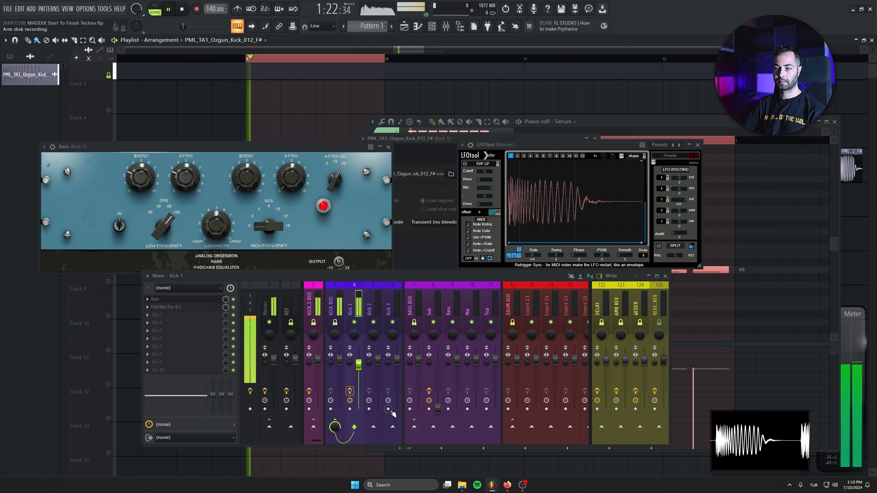
{"action": "key", "text": "space"}
Step: Close Rare, the kick sample's channel settings, and the Serum piano roll, and show the Master's SPAN
{"action": "left_click", "coordinate": [388, 147]}
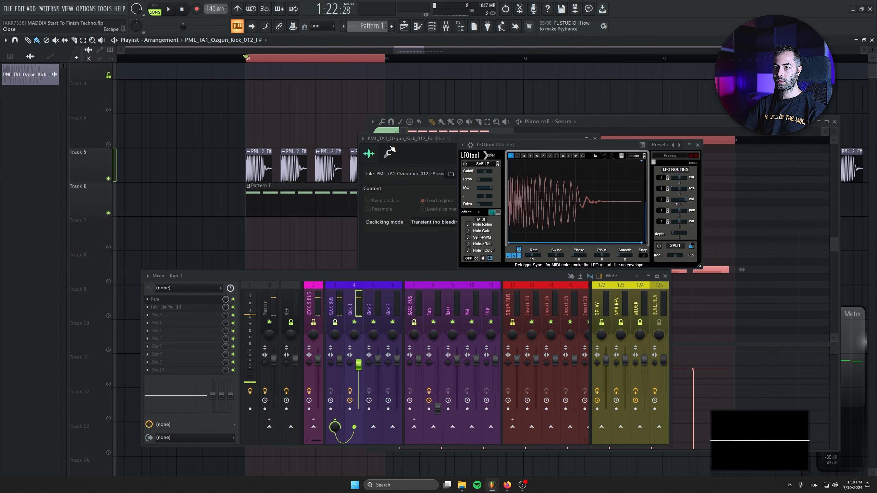
{"action": "left_click", "coordinate": [414, 154]}
{"action": "left_click", "coordinate": [595, 138]}
{"action": "left_click", "coordinate": [598, 121]}
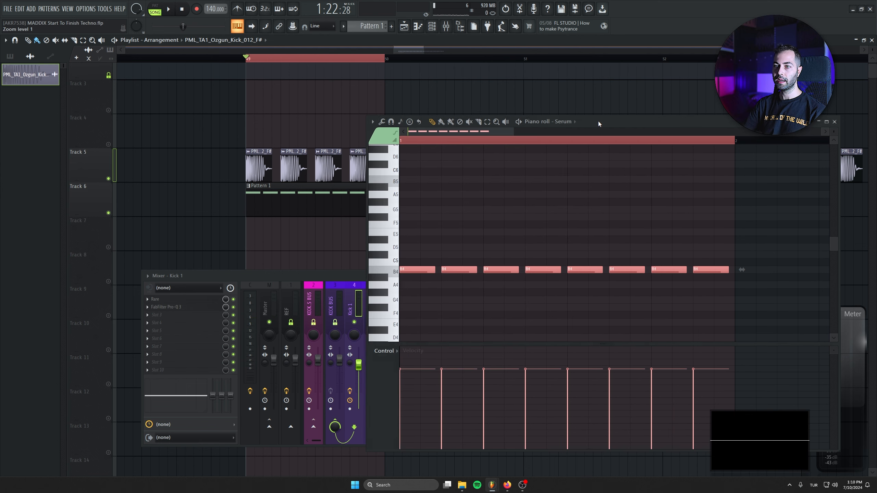
{"action": "left_click_drag", "start_coordinate": [599, 122], "coordinate": [503, 257]}
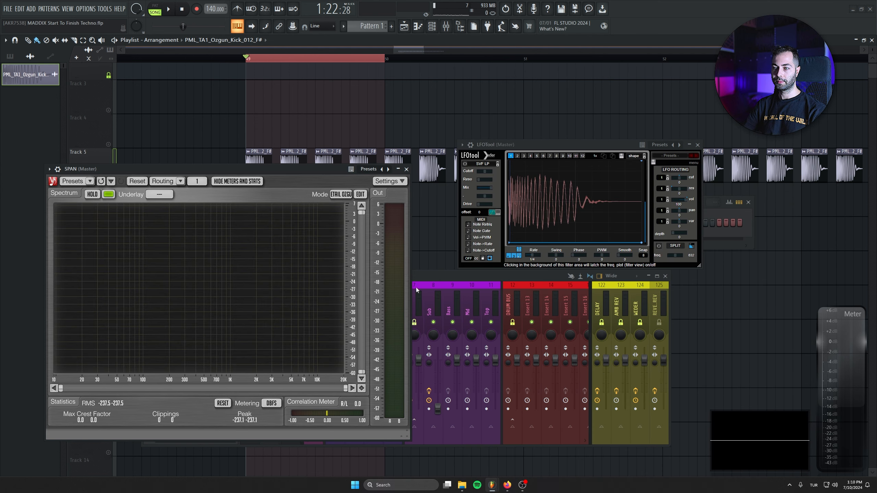
Step: Reopen Rare from the Kick 1 track to review its settings, and close it
{"action": "left_click", "coordinate": [418, 277]}
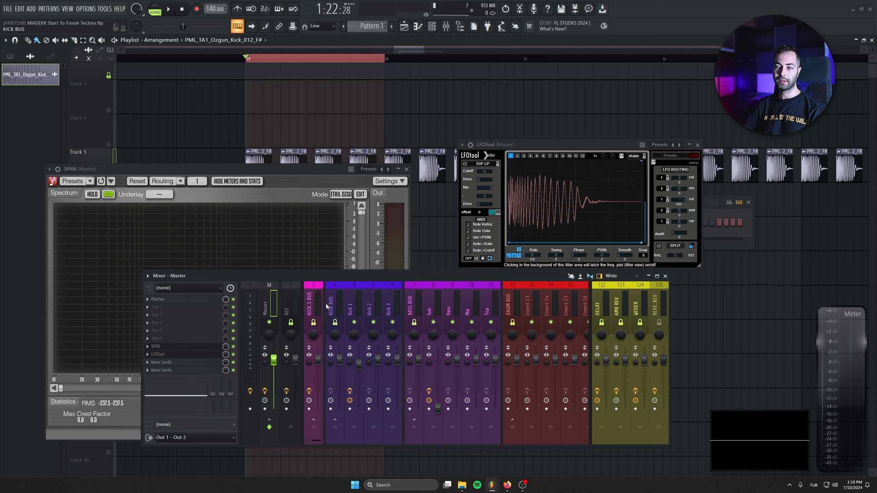
{"action": "left_click", "coordinate": [347, 304]}
{"action": "left_click", "coordinate": [188, 300]}
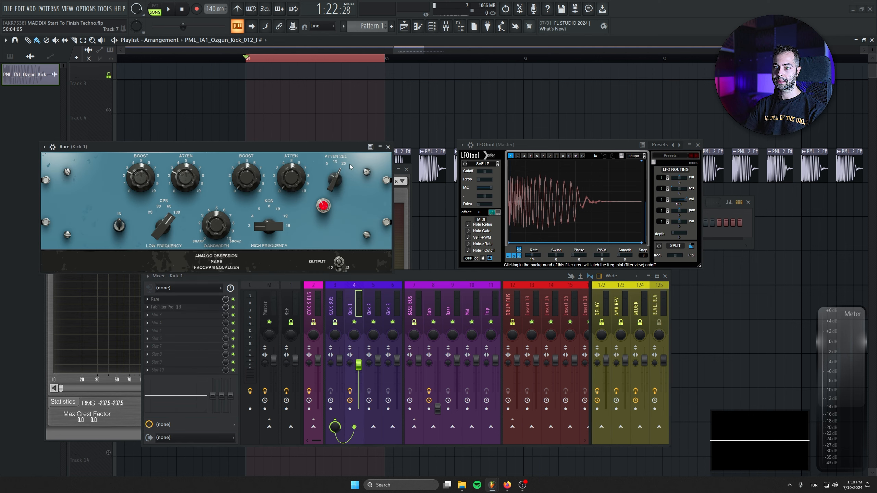
{"action": "left_click", "coordinate": [388, 147]}
Step: Open SPAN on the Master, play the loop to examine the low-end peak, and bring the mixer back in front
{"action": "left_click", "coordinate": [265, 310]}
{"action": "left_click", "coordinate": [159, 346]}
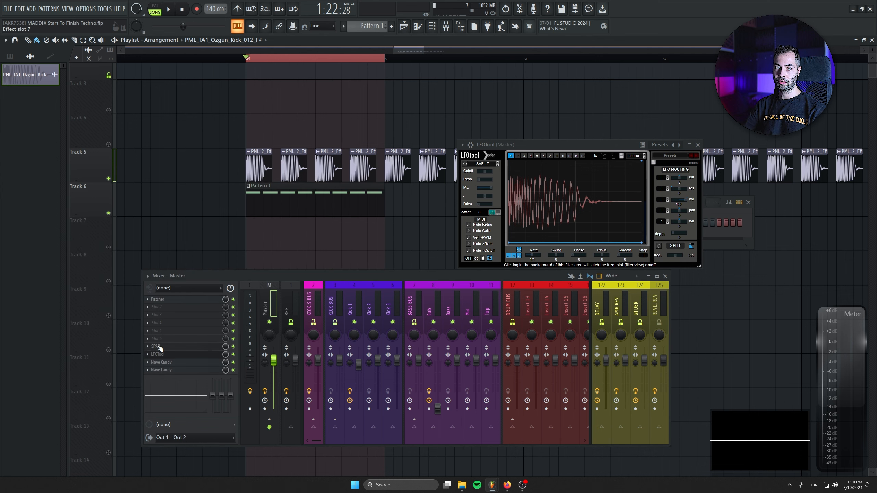
{"action": "left_click", "coordinate": [189, 347]}
{"action": "key", "text": "space"}
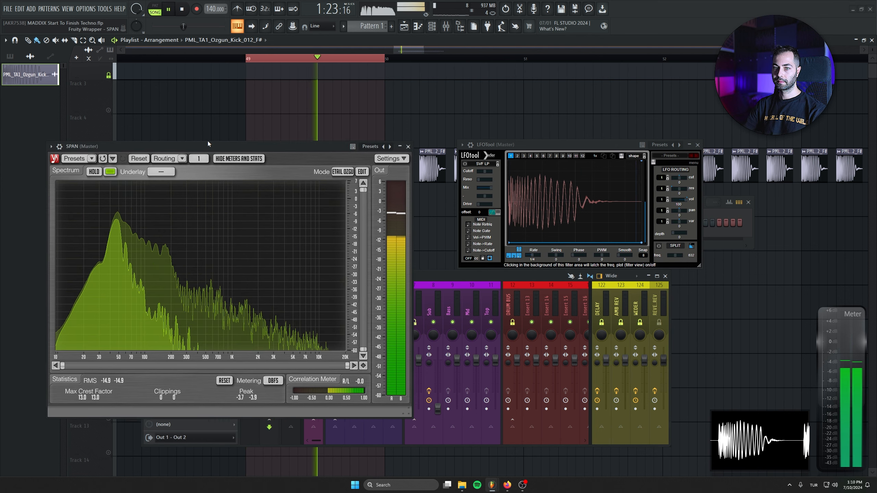
{"action": "key", "text": "space"}
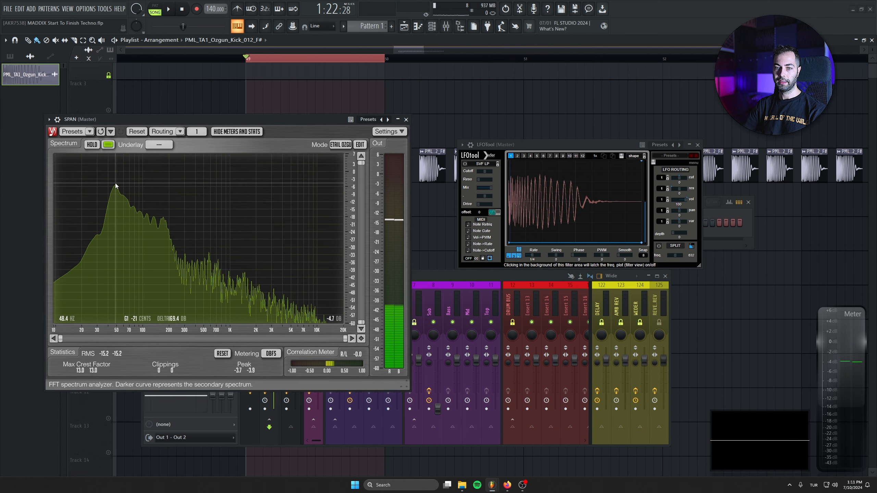
{"action": "left_click", "coordinate": [436, 277]}
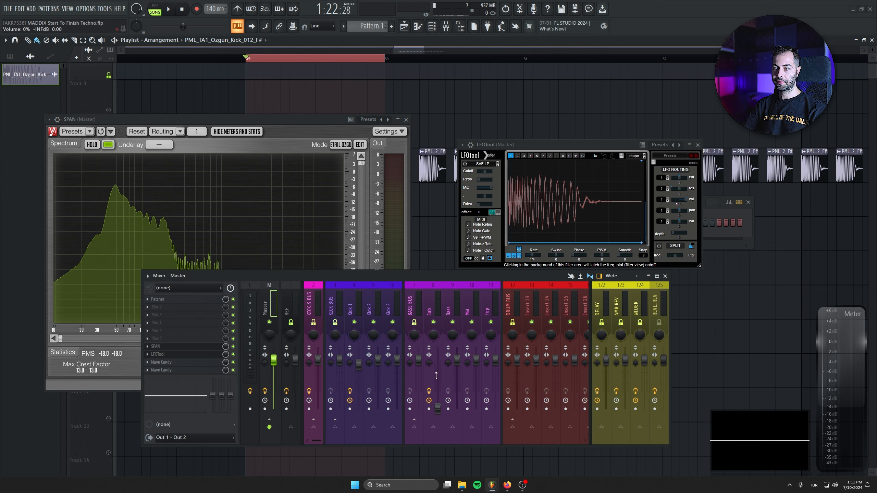
Step: Raise the Sub track's mixer volume to 83% while the loop plays
{"action": "left_click", "coordinate": [439, 408]}
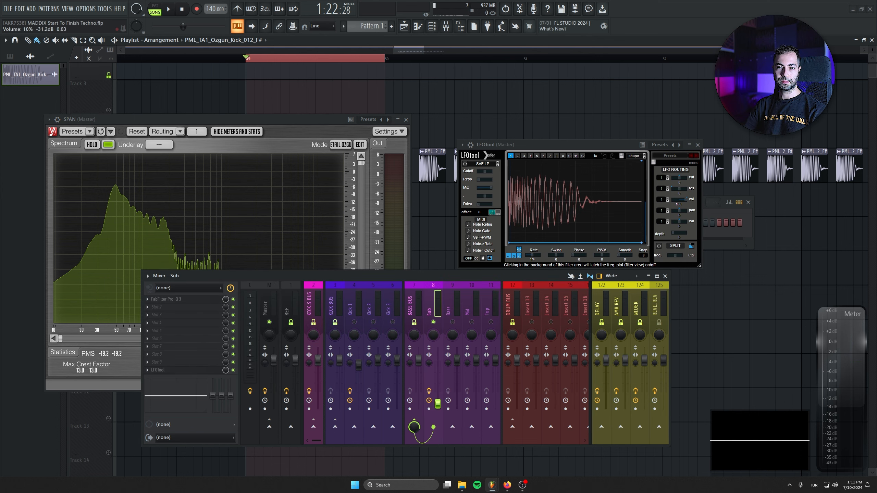
{"action": "key", "text": "space"}
{"action": "left_click_drag", "start_coordinate": [438, 404], "coordinate": [438, 368]}
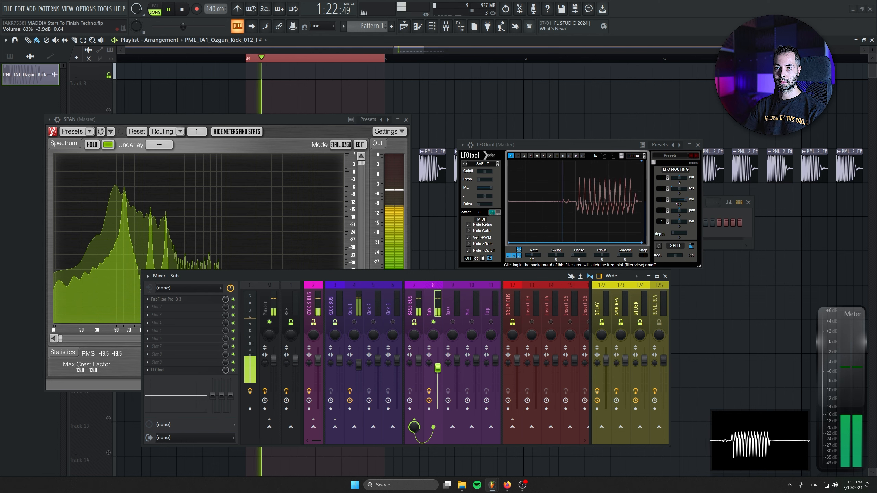
Step: Listen to the Sub soloed, and play it together with the kick to compare the balance
{"action": "right_click", "coordinate": [433, 322]}
{"action": "key", "text": "space"}
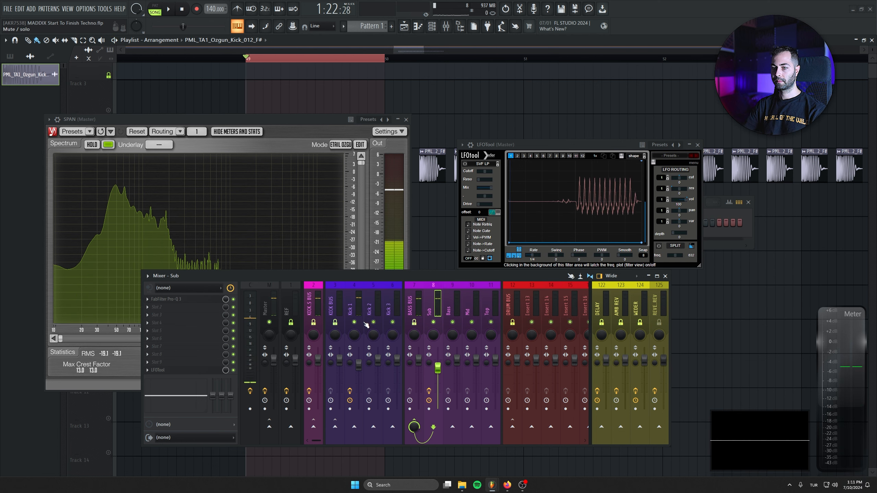
{"action": "key", "text": "space"}
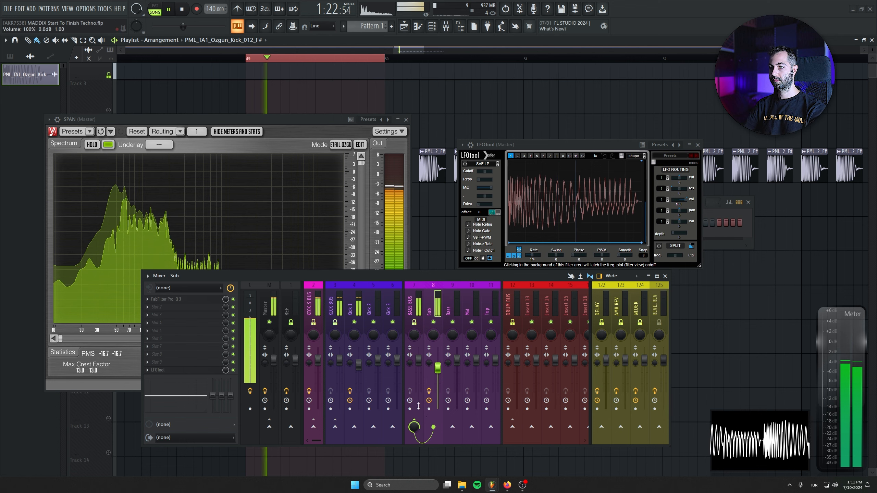
{"action": "key", "text": "space"}
Step: Open the Sub's LFOTool and reshape the curve of the volume ducking during playback
{"action": "left_click", "coordinate": [185, 371]}
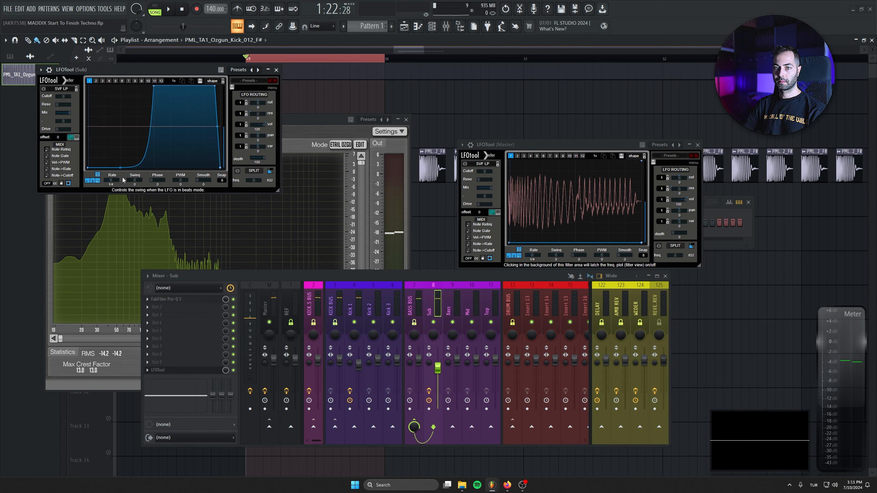
{"action": "key", "text": "space"}
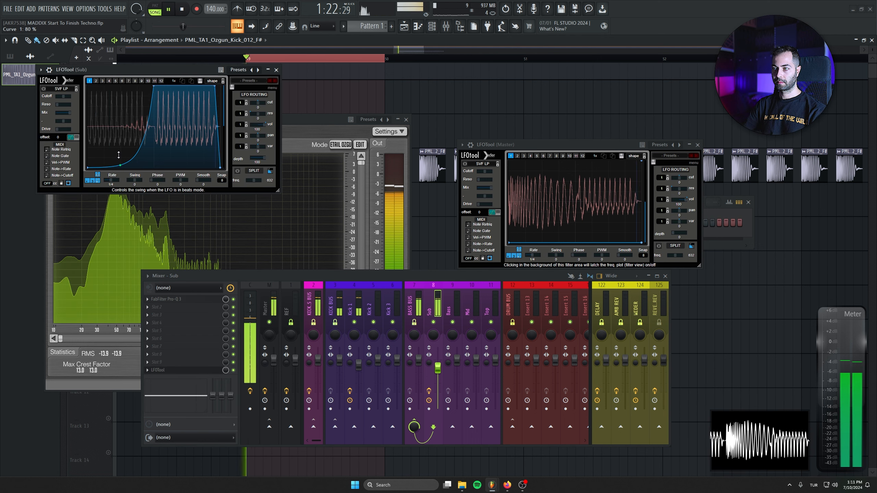
{"action": "left_click_drag", "start_coordinate": [119, 157], "coordinate": [120, 167]}
Step: Solo the Sub to check its sidechained sound, stop playback and close its LFOTool
{"action": "right_click", "coordinate": [442, 323]}
{"action": "right_click", "coordinate": [435, 323]}
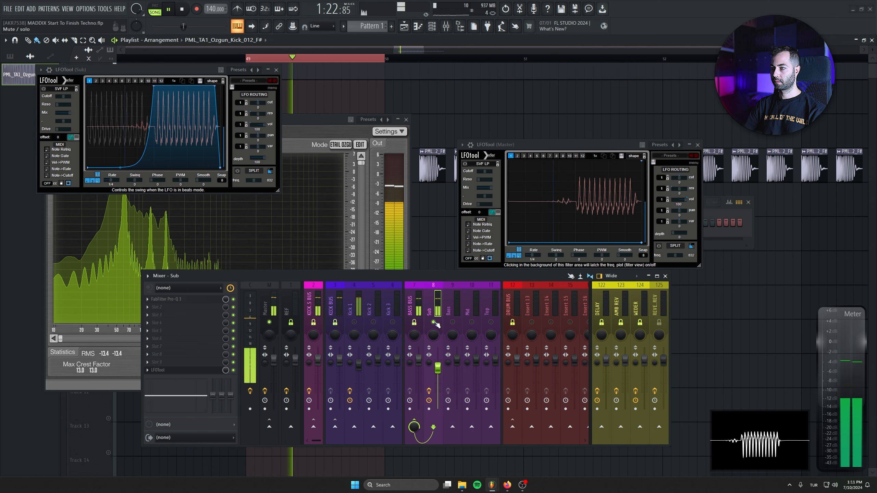
{"action": "key", "text": "space"}
{"action": "key", "text": "Escape"}
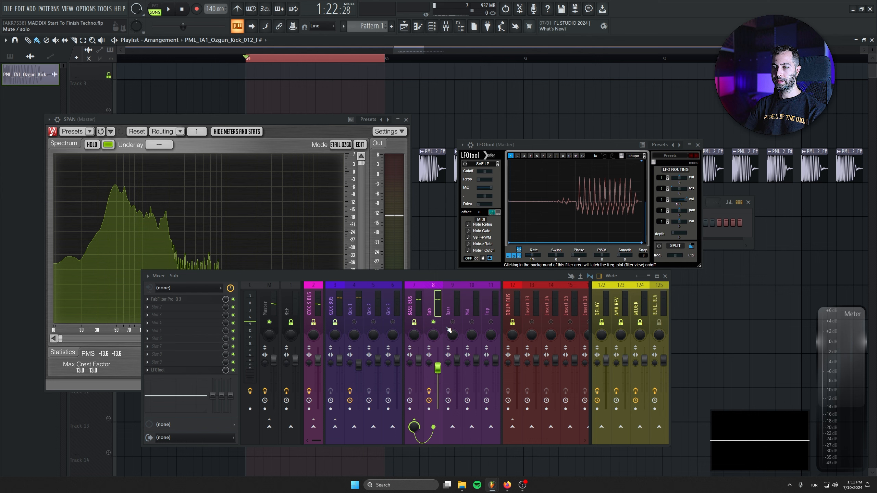
Step: Close SPAN, and move and enlarge the Master's LFOTool window to display the loop's waveform larger
{"action": "left_click", "coordinate": [398, 120]}
{"action": "left_click", "coordinate": [399, 120]}
{"action": "left_click", "coordinate": [406, 120]}
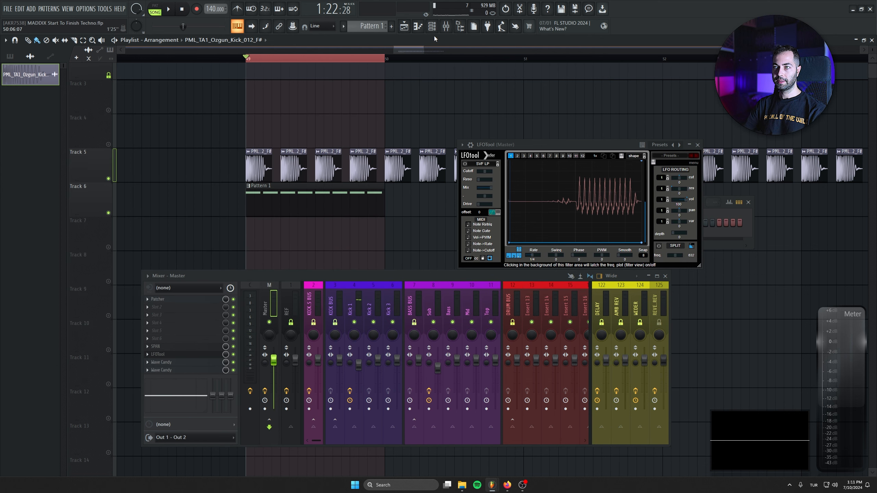
{"action": "key", "text": "space"}
{"action": "key", "text": "space"}
{"action": "left_click_drag", "start_coordinate": [550, 144], "coordinate": [384, 115]}
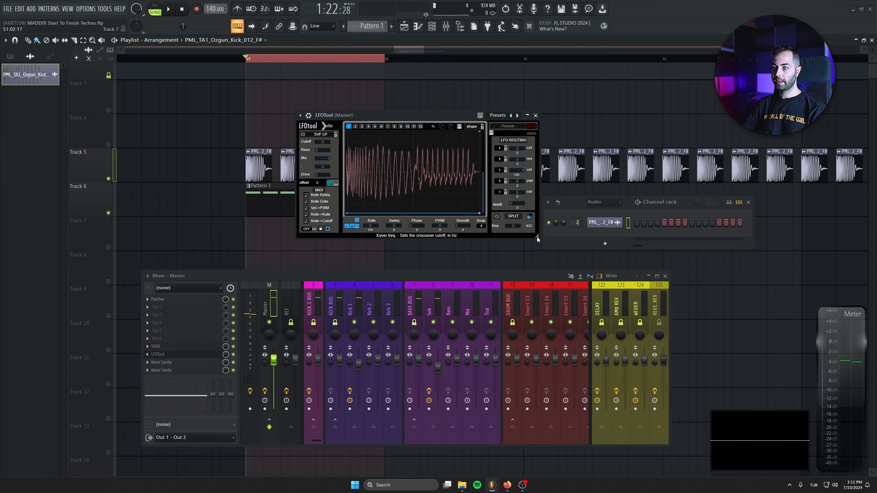
{"action": "left_click_drag", "start_coordinate": [537, 238], "coordinate": [783, 377]}
{"action": "key", "text": "space"}
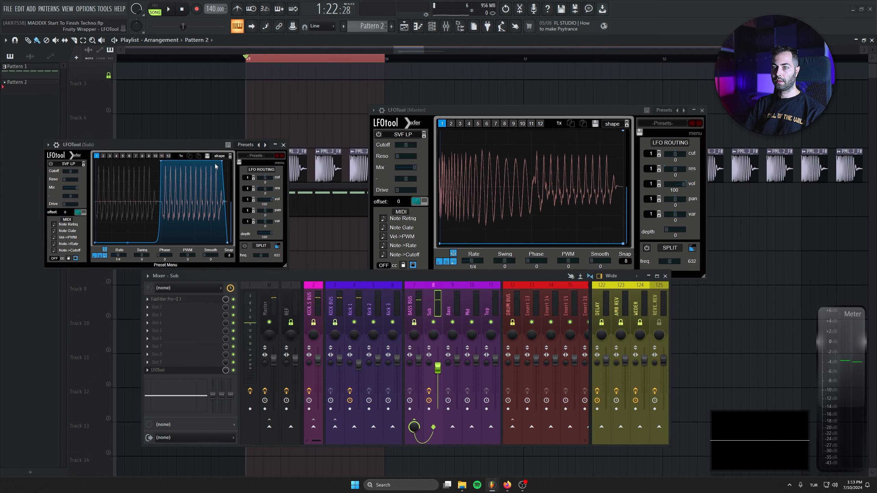
Step: Arrange both LFOTool windows below the clips, shorten the Track 5 kick clips to half a beat, and play the loop
{"action": "left_click_drag", "start_coordinate": [176, 147], "coordinate": [140, 249]}
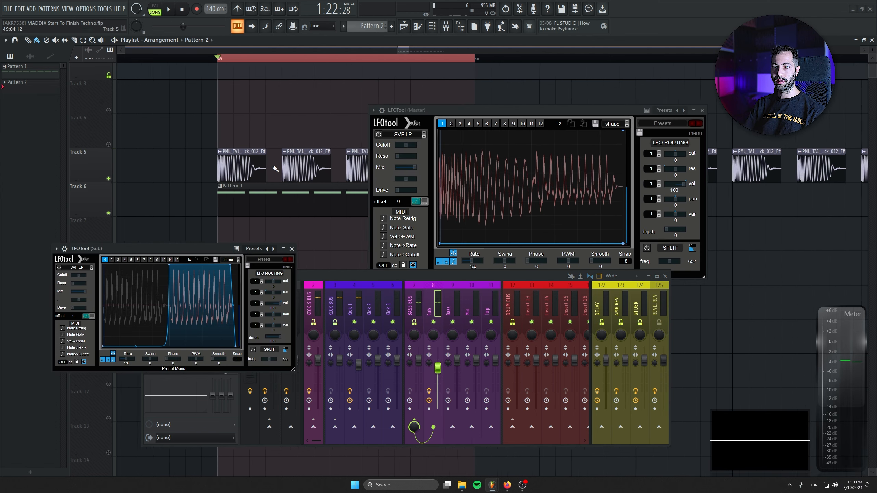
{"action": "left_click", "coordinate": [115, 164]}
{"action": "left_click_drag", "start_coordinate": [412, 111], "coordinate": [538, 217]}
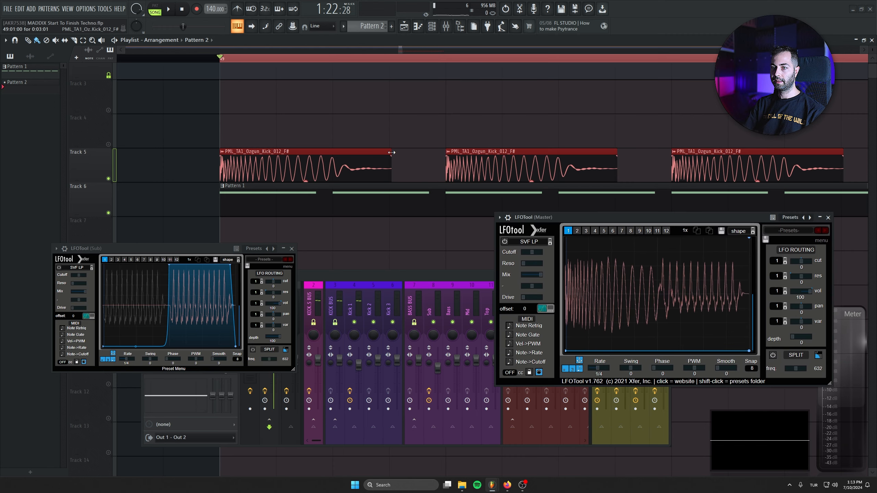
{"action": "left_click_drag", "start_coordinate": [392, 152], "coordinate": [318, 156]}
{"action": "key", "text": "space"}
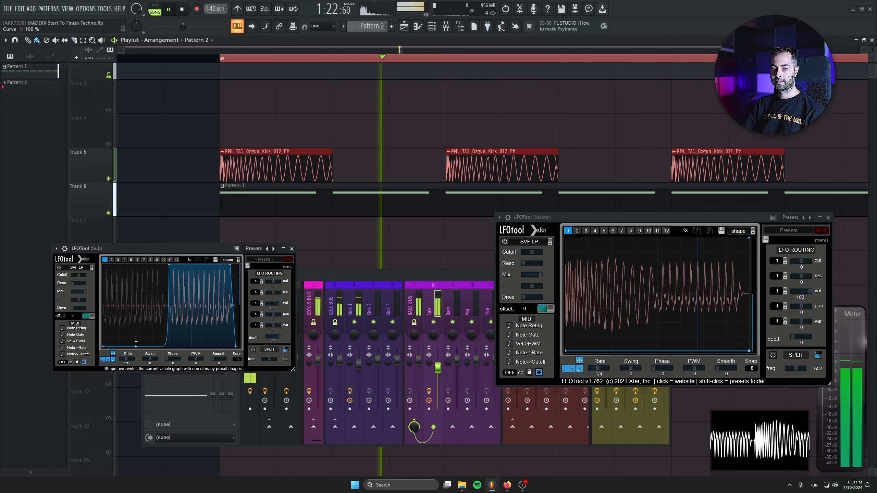
Step: Make the Sub LFOTool's volume curve rise more gradually, and adjust the fade-out at the end of the kick clips
{"action": "mouse_move", "coordinate": [140, 347]}
{"action": "left_mouse_down"}
{"action": "mouse_move", "coordinate": [136, 332]}
{"action": "mouse_move", "coordinate": [136, 339]}
{"action": "left_mouse_up"}
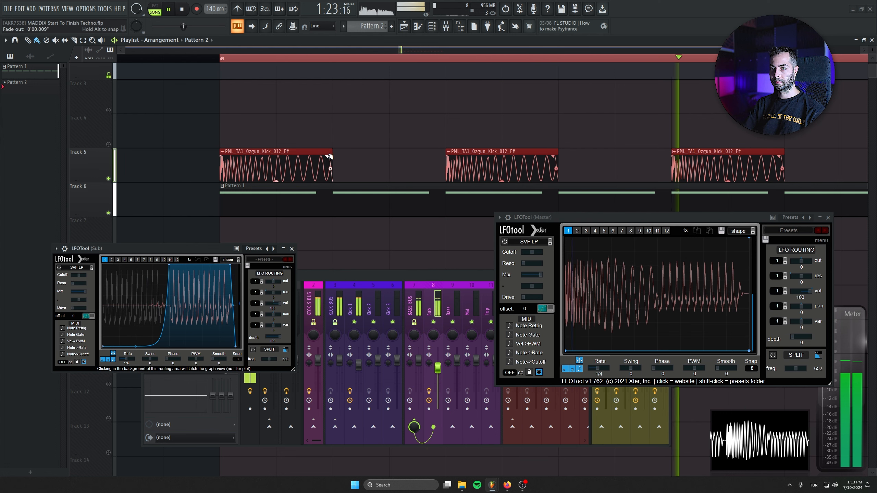
{"action": "left_click_drag", "start_coordinate": [327, 153], "coordinate": [328, 154]}
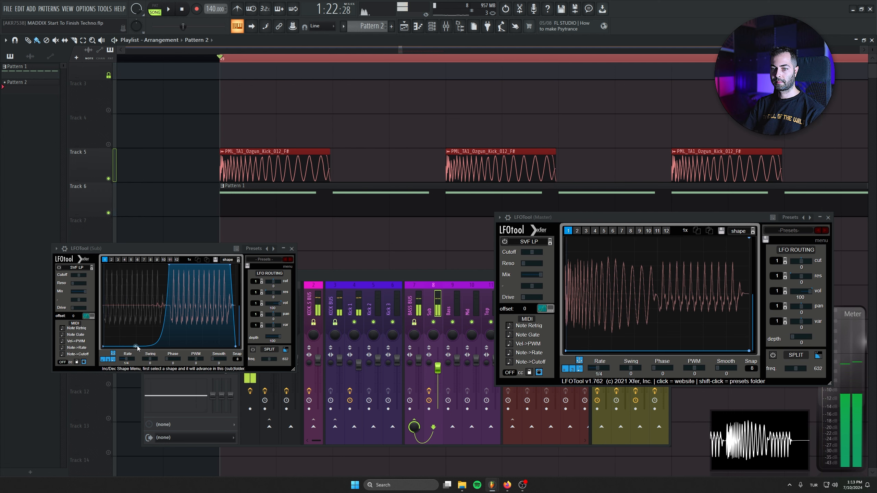
Step: Close the Sub's LFOTool, reposition the Master's LFOTool, and lengthen the kick clips slightly
{"action": "left_click", "coordinate": [292, 249]}
{"action": "left_click_drag", "start_coordinate": [570, 217], "coordinate": [499, 218]}
{"action": "left_click_drag", "start_coordinate": [330, 151], "coordinate": [332, 151]}
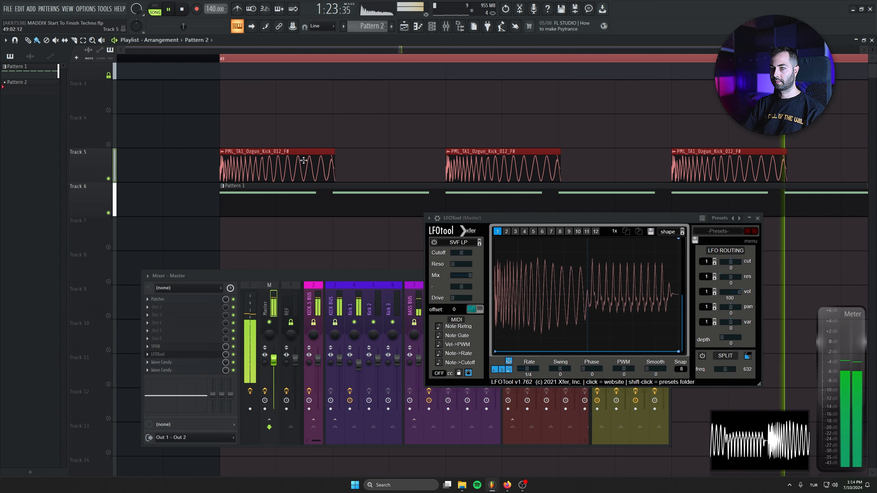
Step: Try Reverse polarity on the kick sample during playback, switch it back off, and close the channel settings
{"action": "double_click", "coordinate": [312, 152]}
{"action": "left_click", "coordinate": [541, 218]}
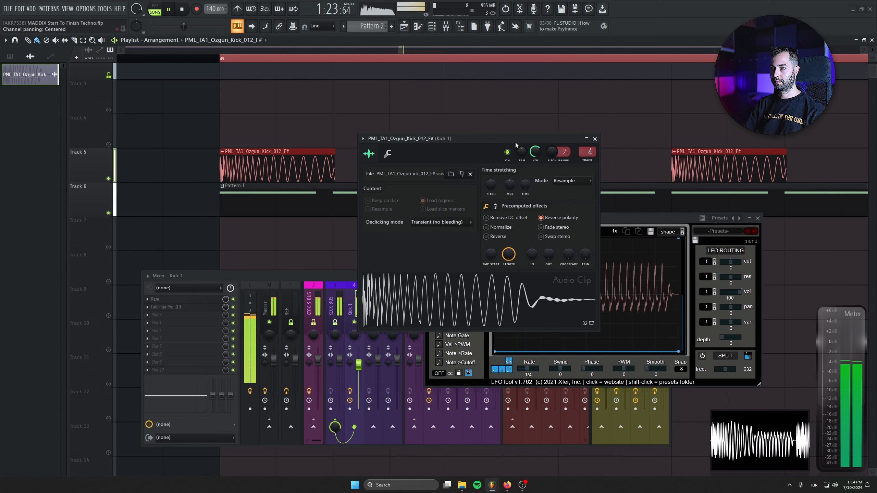
{"action": "left_click_drag", "start_coordinate": [515, 142], "coordinate": [366, 146]}
{"action": "left_click", "coordinate": [403, 222]}
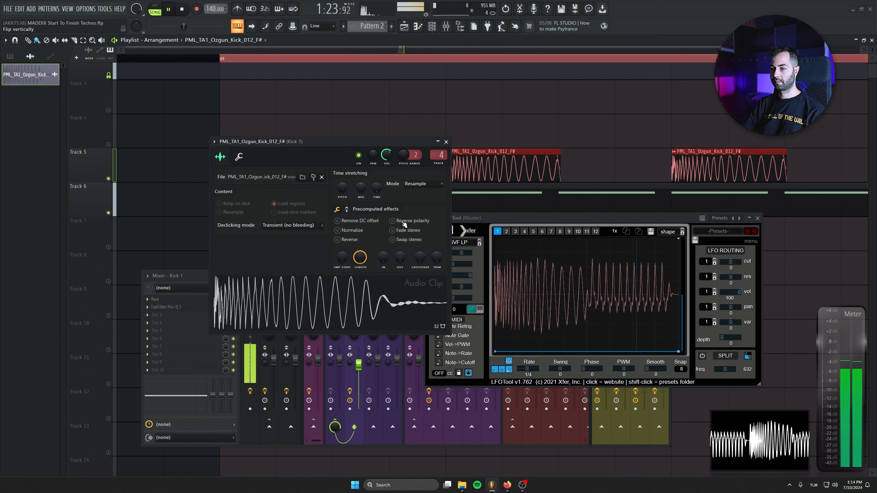
{"action": "key", "text": "Escape"}
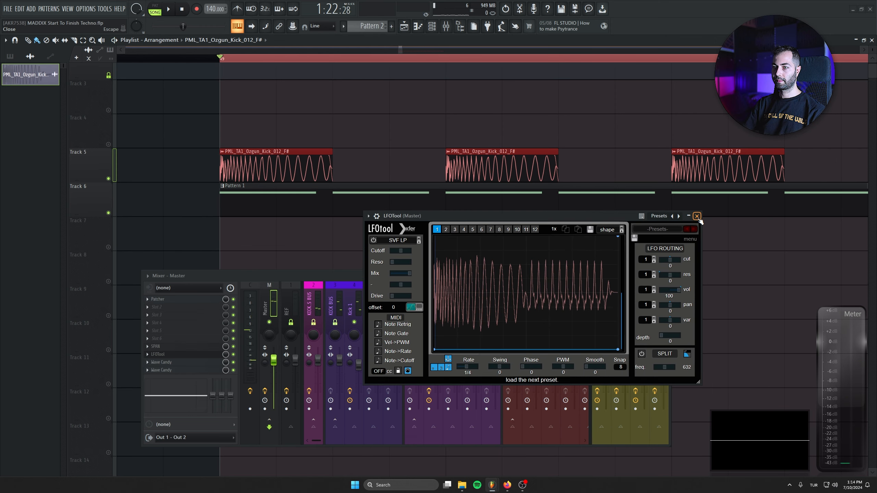
Step: Close the Master's LFOTool and repeat Pattern 1 on Track 6 from bar 49 up to bar 53
{"action": "left_click", "coordinate": [697, 216]}
{"action": "scroll", "coordinate": [216, 235], "scroll_direction": "down", "scroll_amount": 4}
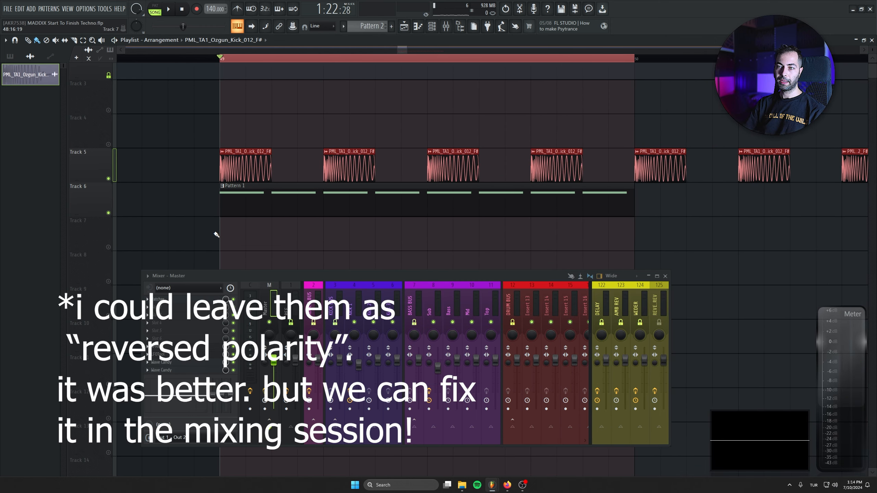
{"action": "scroll", "coordinate": [204, 230], "scroll_direction": "down", "scroll_amount": 4}
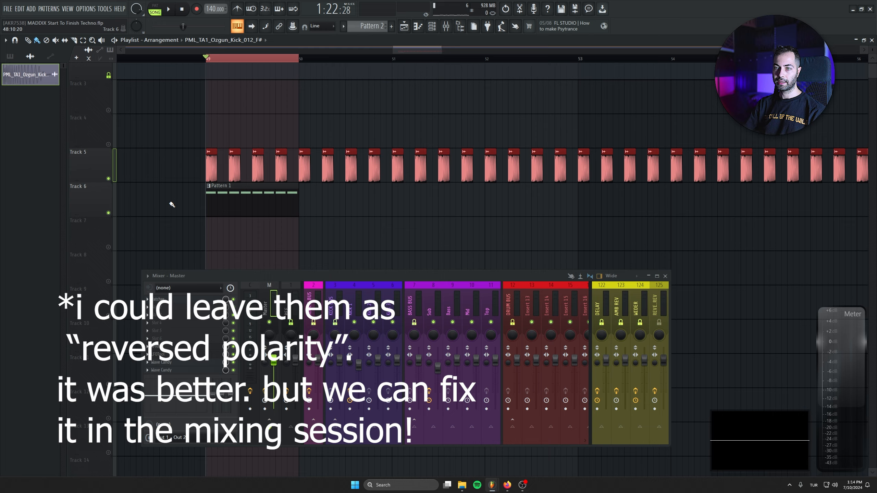
{"action": "left_click_drag", "start_coordinate": [170, 204], "coordinate": [399, 197]}
{"action": "left_click_drag", "start_coordinate": [559, 63], "coordinate": [555, 61]}
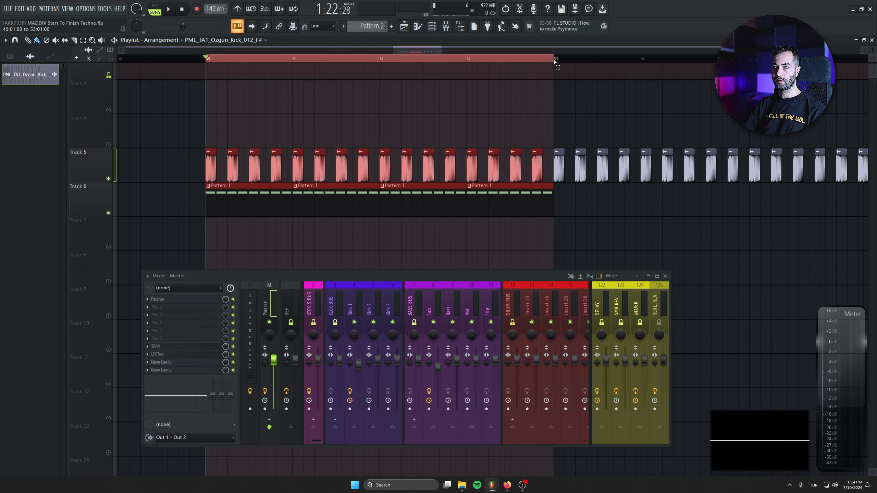
Step: Duplicate the Pattern 1 clips up to bar 57 and extend the loop region to bars 49 to 57
{"action": "left_click_drag", "start_coordinate": [540, 208], "coordinate": [604, 204]}
{"action": "scroll", "coordinate": [563, 191], "scroll_direction": "down", "scroll_amount": 3}
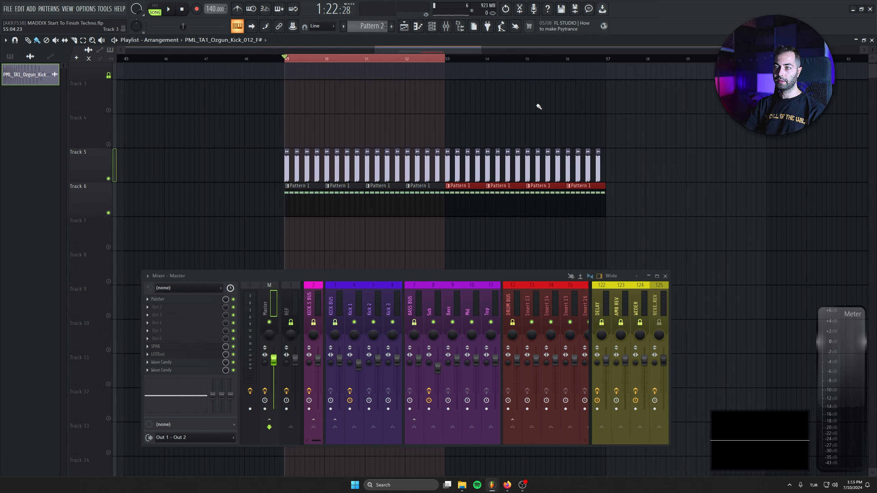
{"action": "left_click", "coordinate": [606, 58], "text": "ctrl+shift"}
{"action": "left_click", "coordinate": [663, 171]}
{"action": "right_click", "coordinate": [663, 171]}
Step: Open Pattern 1 and rename its Serum channel as SUB in the channel rack
{"action": "double_click", "coordinate": [301, 198]}
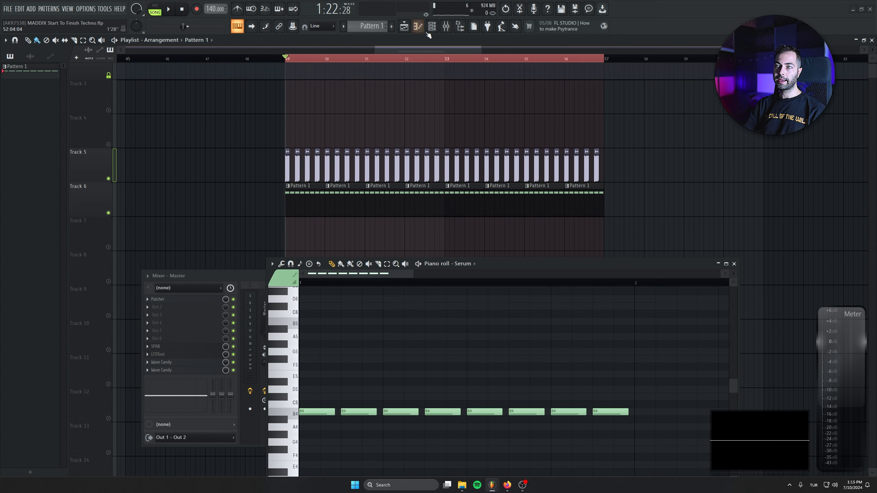
{"action": "left_click", "coordinate": [432, 27]}
{"action": "right_click", "coordinate": [615, 261]}
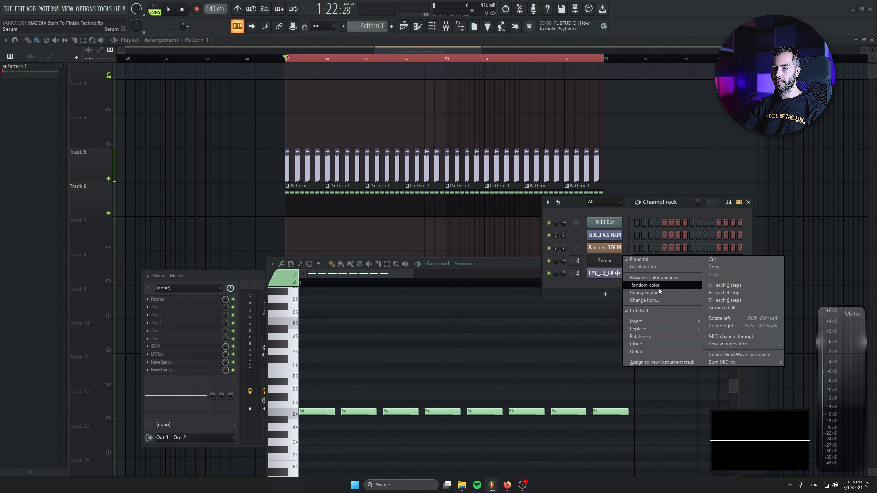
{"action": "left_click", "coordinate": [672, 277]}
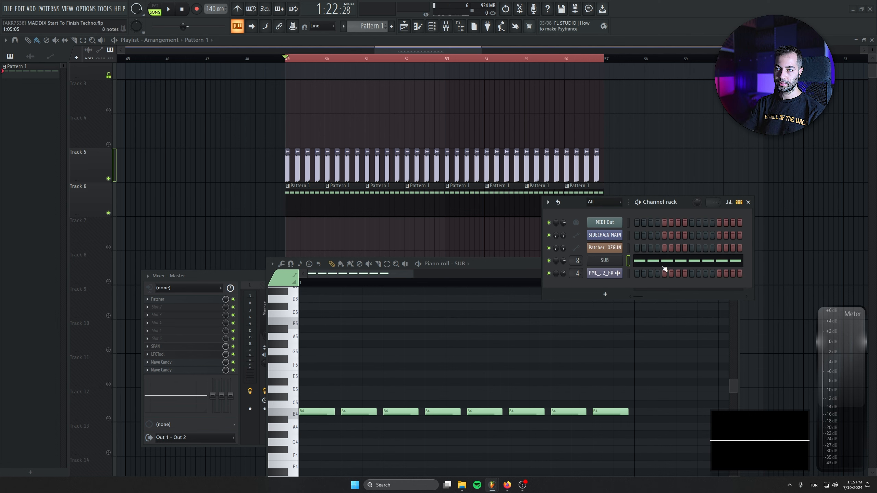
Step: Clone the SUB channel onto the Bass mixer track, load the PML BS Psy preset in its Serum, and close the plugin
{"action": "key", "text": "alt+c"}
{"action": "double_click", "coordinate": [574, 273]}
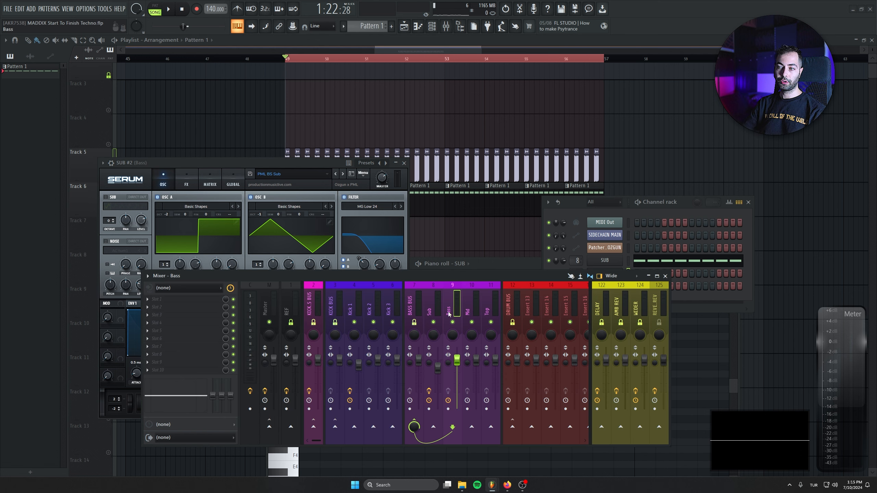
{"action": "left_click", "coordinate": [283, 174]}
{"action": "mouse_move", "coordinate": [277, 220]}
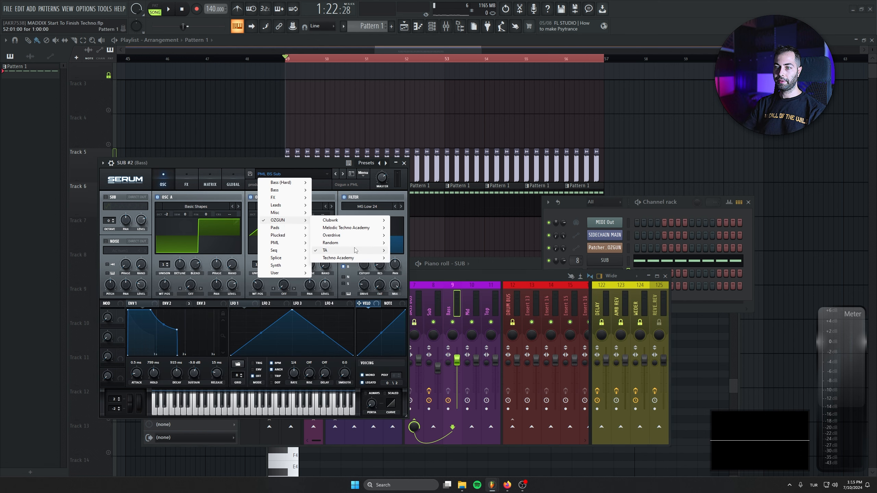
{"action": "mouse_move", "coordinate": [324, 250]}
{"action": "left_click", "coordinate": [409, 354]}
{"action": "left_click_drag", "start_coordinate": [265, 164], "coordinate": [281, 173]}
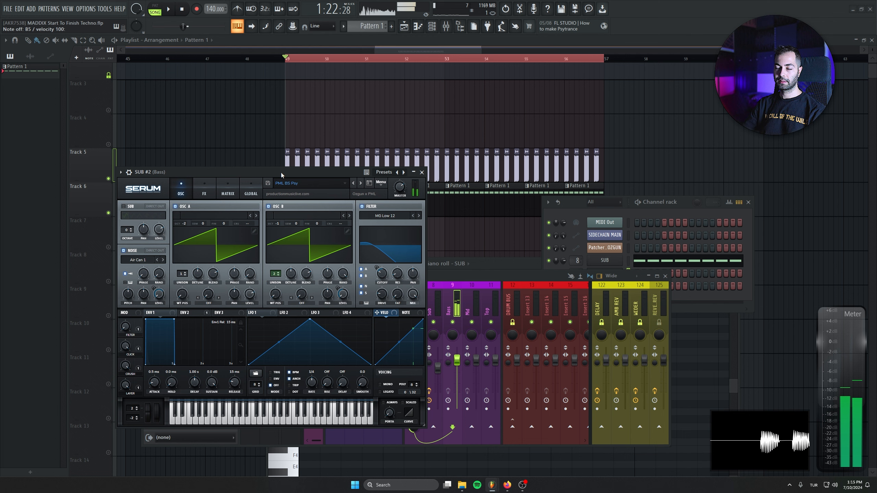
{"action": "left_click", "coordinate": [421, 172]}
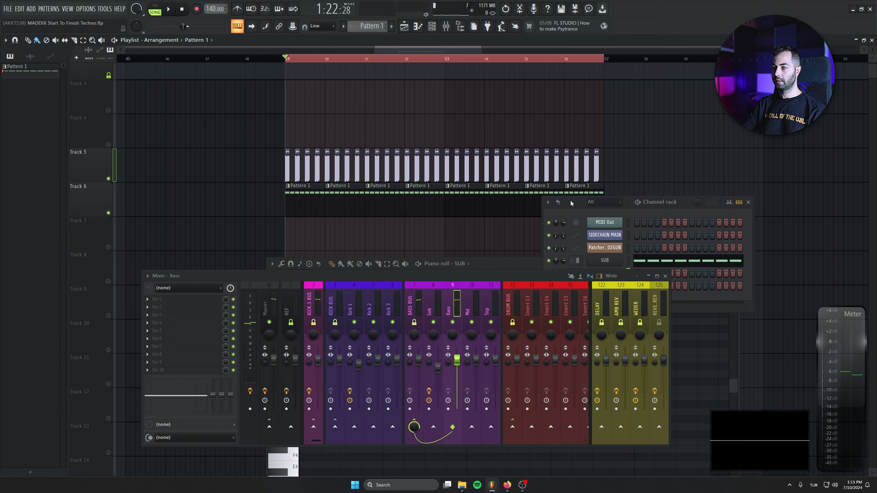
Step: Rename the cloned SUB #2 channel as Bass and open its piano roll
{"action": "left_click_drag", "start_coordinate": [571, 203], "coordinate": [542, 160]}
{"action": "right_click", "coordinate": [584, 231]}
{"action": "left_click", "coordinate": [575, 231]}
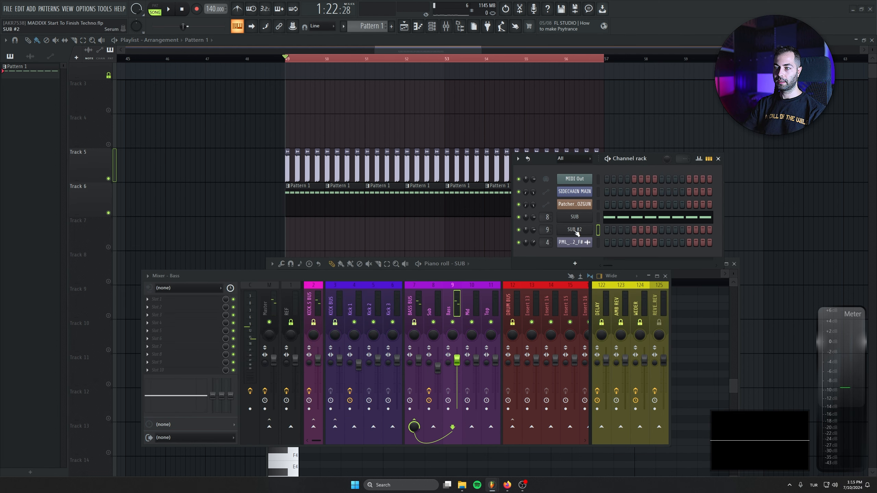
{"action": "right_click", "coordinate": [578, 231]}
{"action": "left_click", "coordinate": [625, 249]}
Step: Place a single short B4 note on the second sixteenth of the Bass pattern, removing the trial notes
{"action": "left_click", "coordinate": [280, 279]}
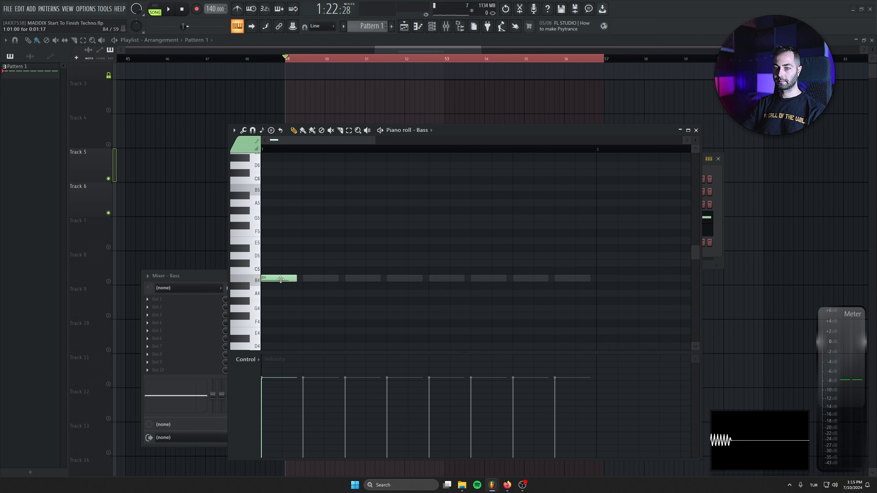
{"action": "left_click", "coordinate": [281, 188]}
{"action": "right_click", "coordinate": [282, 188]}
{"action": "scroll", "coordinate": [297, 243], "scroll_direction": "down", "scroll_amount": 5}
{"action": "mouse_move", "coordinate": [280, 288]}
{"action": "left_mouse_down"}
{"action": "mouse_move", "coordinate": [280, 254]}
{"action": "mouse_move", "coordinate": [288, 259]}
{"action": "left_mouse_up"}
{"action": "right_click", "coordinate": [292, 253]}
{"action": "scroll", "coordinate": [293, 245], "scroll_direction": "up", "scroll_amount": 4}
{"action": "left_click", "coordinate": [294, 254]}
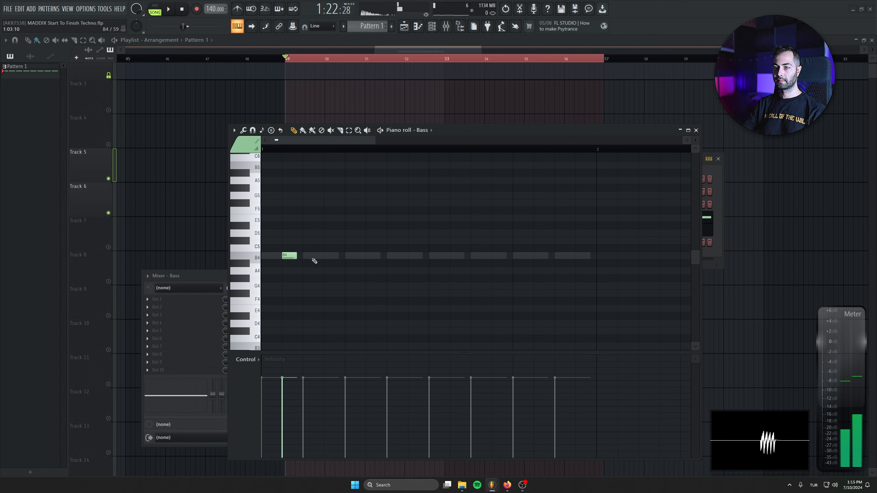
Step: Duplicate the B4 note across the bar so the three sixteenths after each beat are filled, and audition the bass pattern
{"action": "key", "text": "ctrl+a"}
{"action": "key", "text": "ctrl+b"}
{"action": "key", "text": "ctrl+a"}
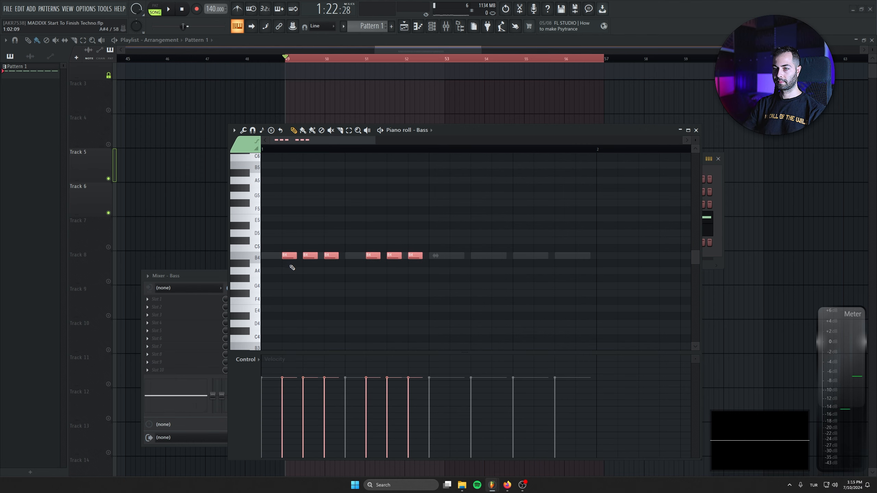
{"action": "key", "text": "ctrl+b"}
{"action": "key", "text": "space"}
{"action": "left_click_drag", "start_coordinate": [474, 257], "coordinate": [452, 257]}
{"action": "key", "text": "ctrl+a"}
{"action": "left_click_drag", "start_coordinate": [339, 256], "coordinate": [339, 257]}
{"action": "key", "text": "Escape"}
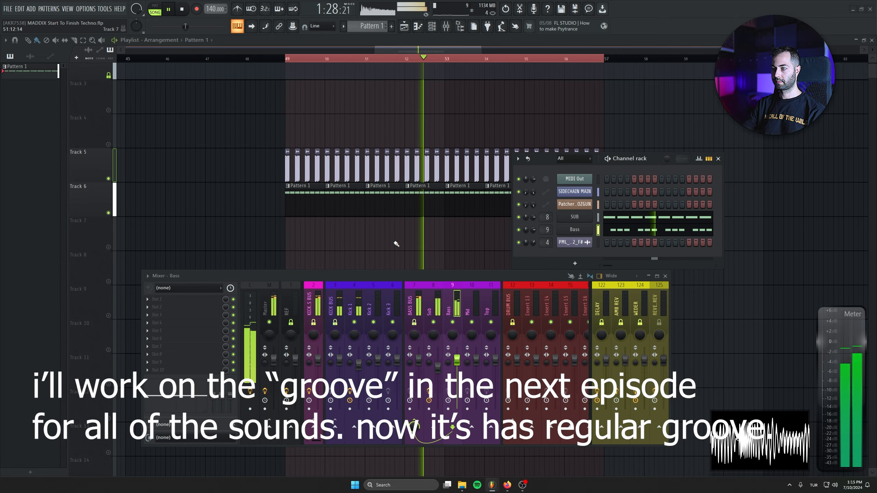
{"action": "key", "text": "space"}
Step: Add FabFilter Pro-Q 3 to the Bass mixer track with a 30 dB/oct low cut at 200 Hz, and audition it
{"action": "left_click", "coordinate": [207, 299]}
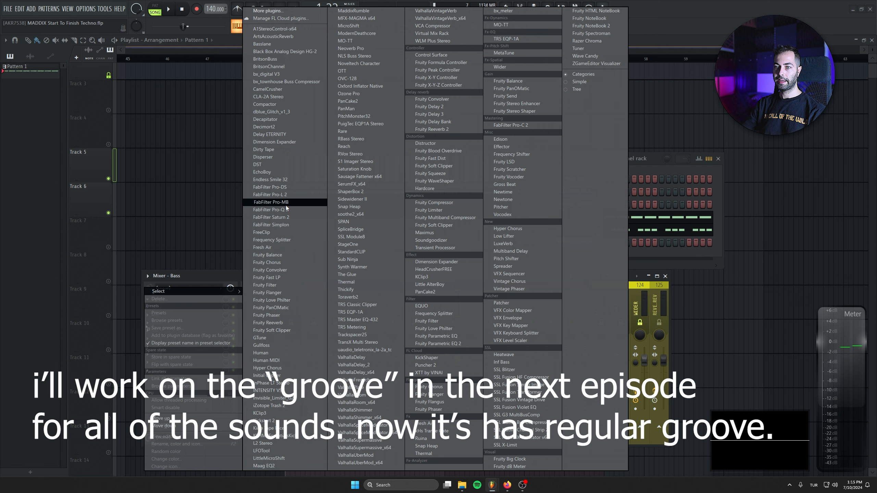
{"action": "left_click", "coordinate": [286, 206]}
{"action": "type", "text": "200"}
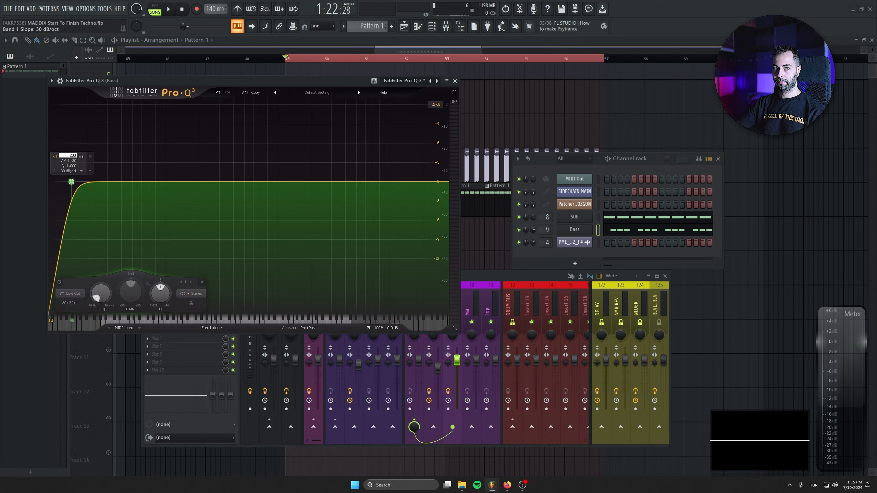
{"action": "key", "text": "Return"}
{"action": "left_click", "coordinate": [496, 280]}
{"action": "key", "text": "space"}
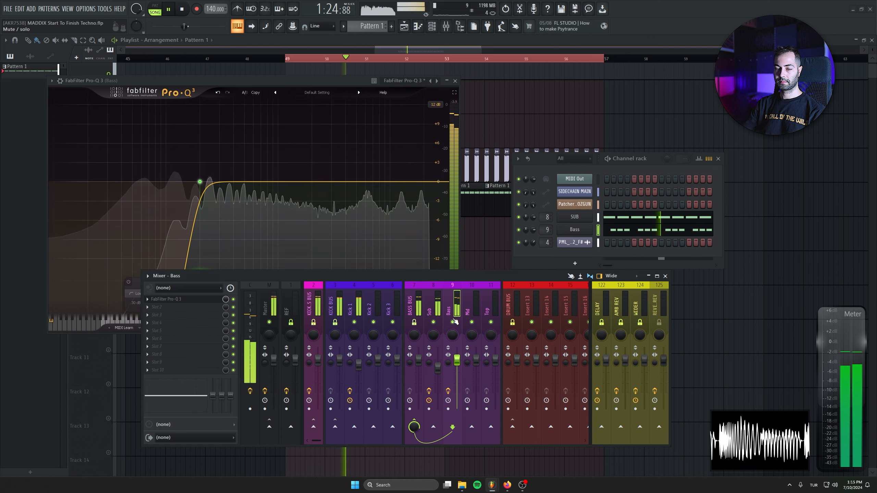
Step: Add LFOTool in the Bass track's last effect slot and adjust its volume-ducking curve to about 72% while listening
{"action": "left_click", "coordinate": [217, 321]}
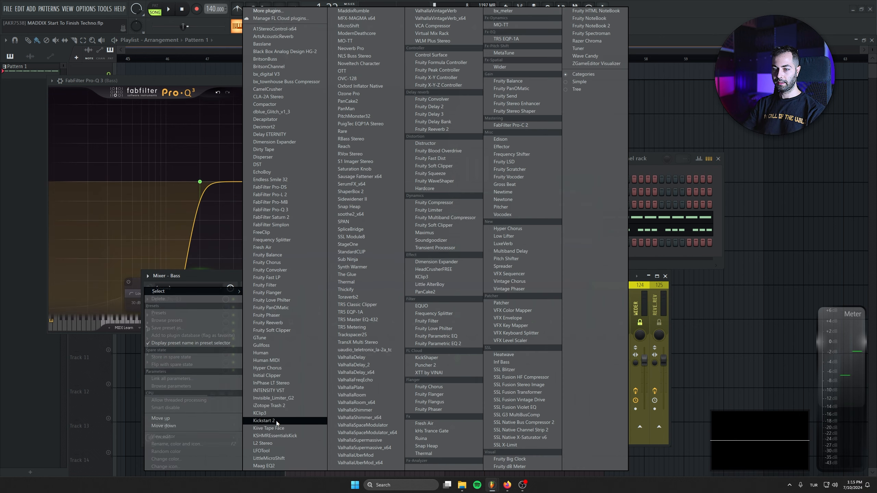
{"action": "left_click", "coordinate": [261, 451]}
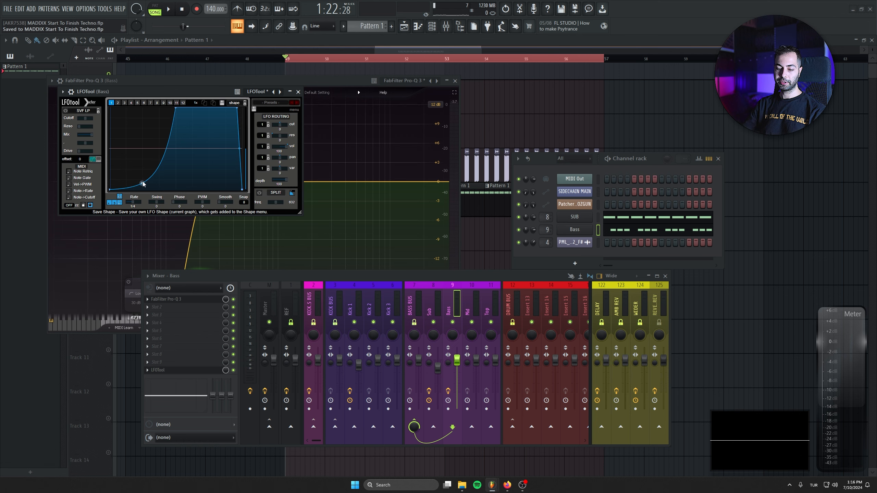
{"action": "left_click_drag", "start_coordinate": [198, 93], "coordinate": [219, 155]}
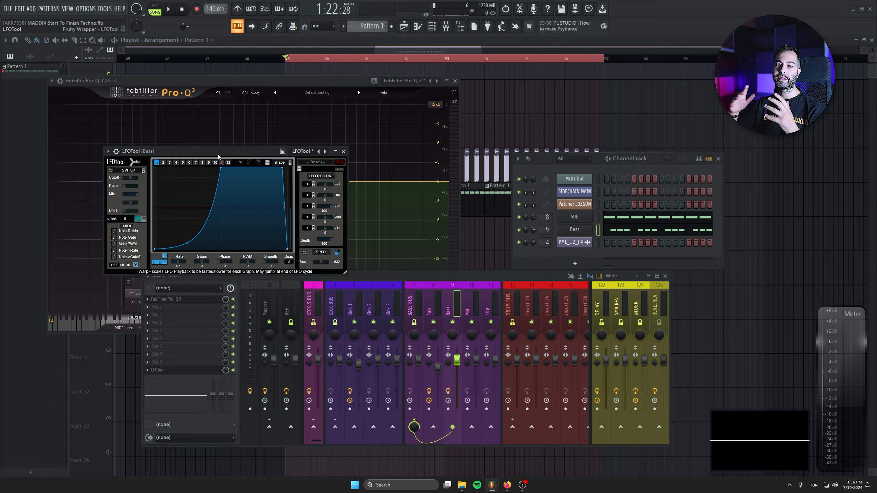
{"action": "key", "text": "space"}
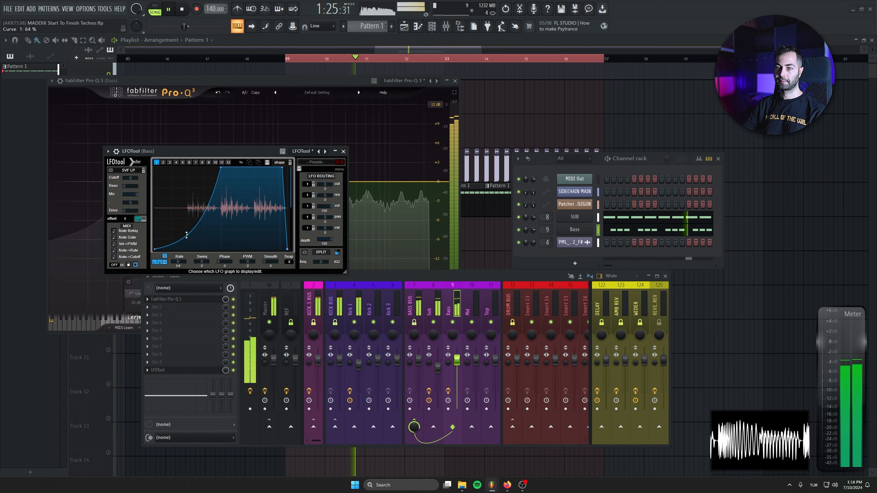
{"action": "left_click_drag", "start_coordinate": [186, 235], "coordinate": [186, 239]}
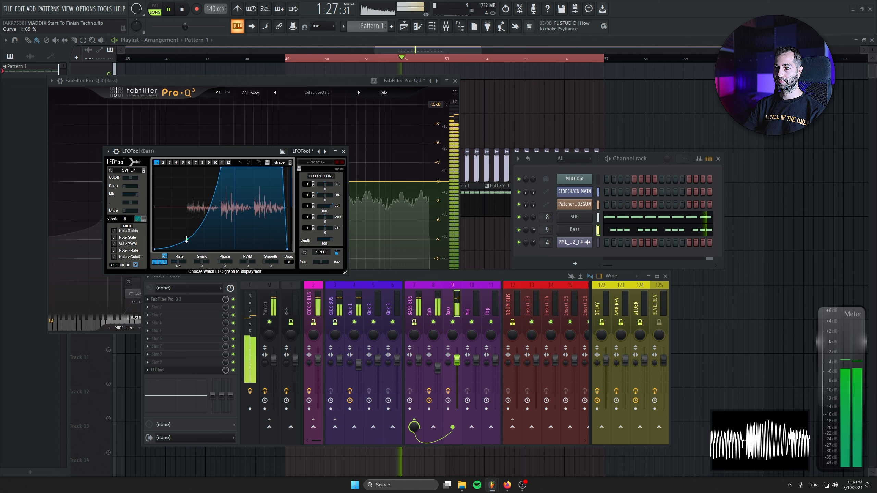
{"action": "key", "text": "space"}
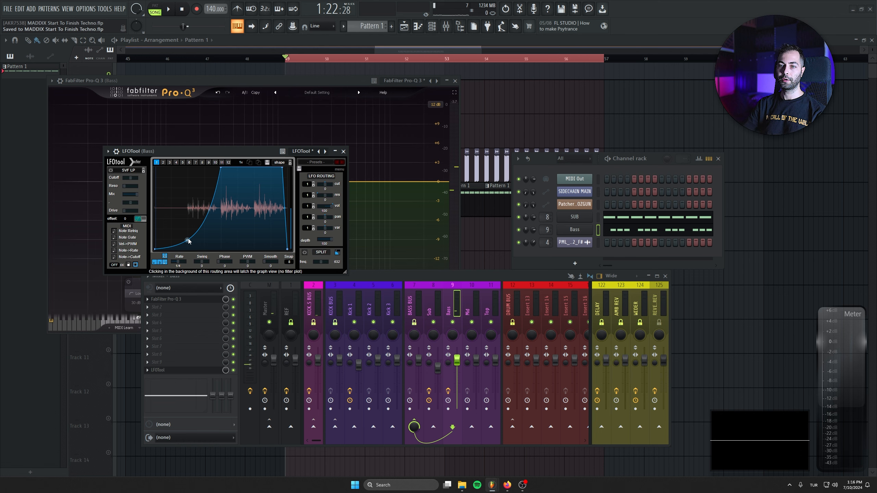
{"action": "key", "text": "space"}
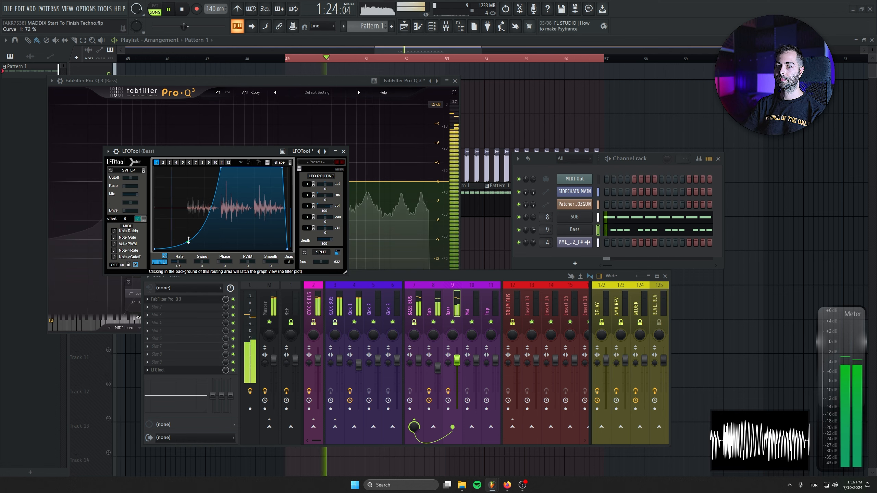
{"action": "left_click", "coordinate": [344, 151]}
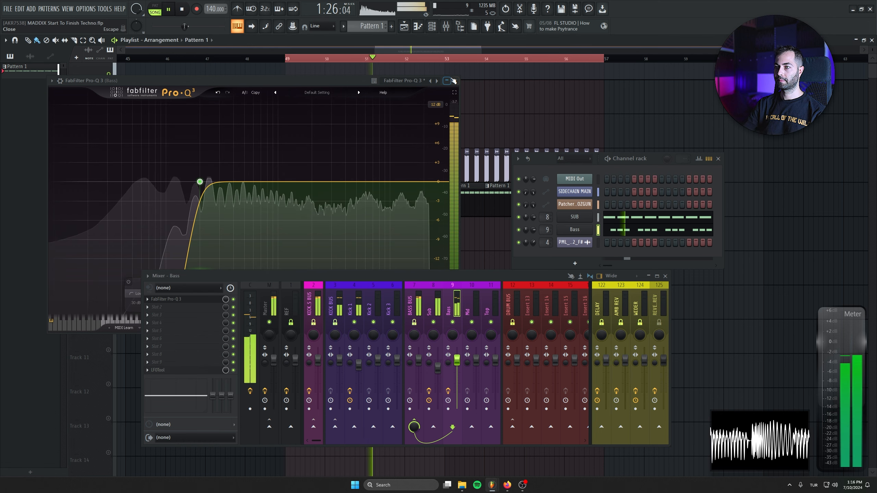
Step: Adjust the Crush and Click macros in the Bass channel's Serum, keeping Click at 100%, and close Serum and Pro-Q 3
{"action": "left_click", "coordinate": [580, 230]}
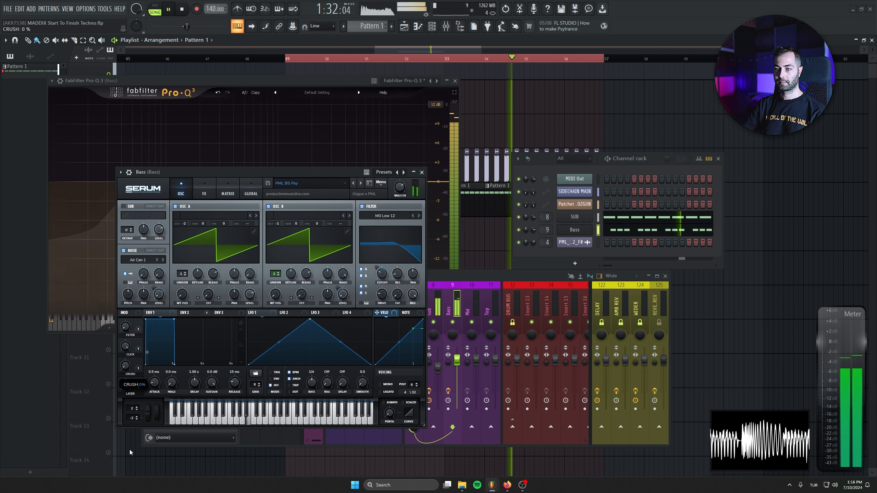
{"action": "mouse_move", "coordinate": [130, 450]}
{"action": "left_mouse_down"}
{"action": "mouse_move", "coordinate": [125, 391]}
{"action": "mouse_move", "coordinate": [131, 470]}
{"action": "mouse_move", "coordinate": [131, 458]}
{"action": "left_mouse_up"}
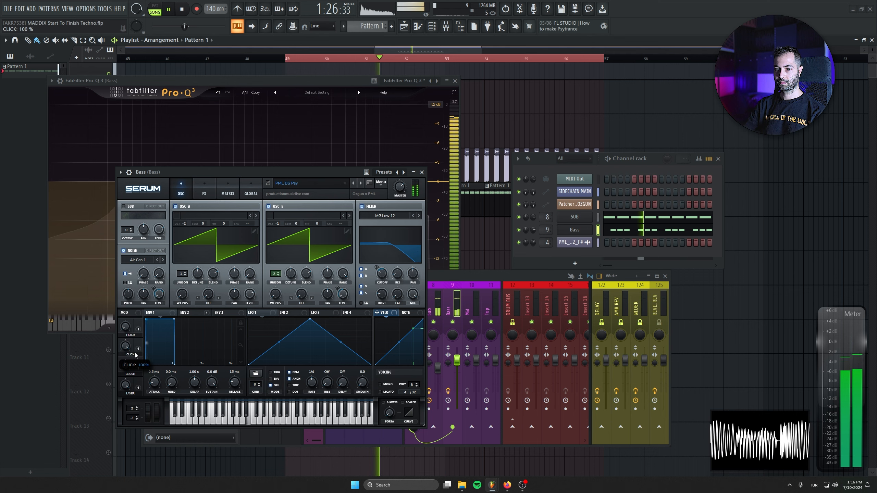
{"action": "left_click", "coordinate": [424, 173]}
{"action": "left_click", "coordinate": [455, 82]}
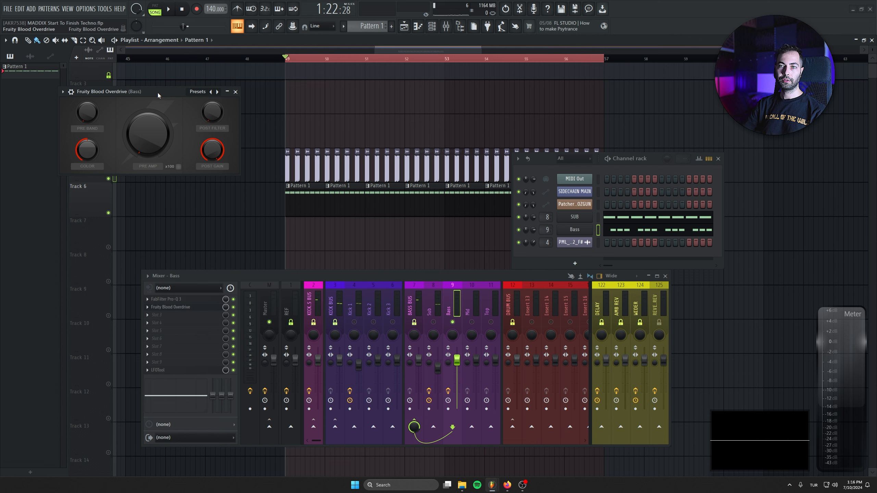
Step: Add Fruity Blood Overdrive after the EQ on the soloed Bass track and raise its Pre Amp to about 0.25
{"action": "left_click_drag", "start_coordinate": [159, 92], "coordinate": [266, 171]}
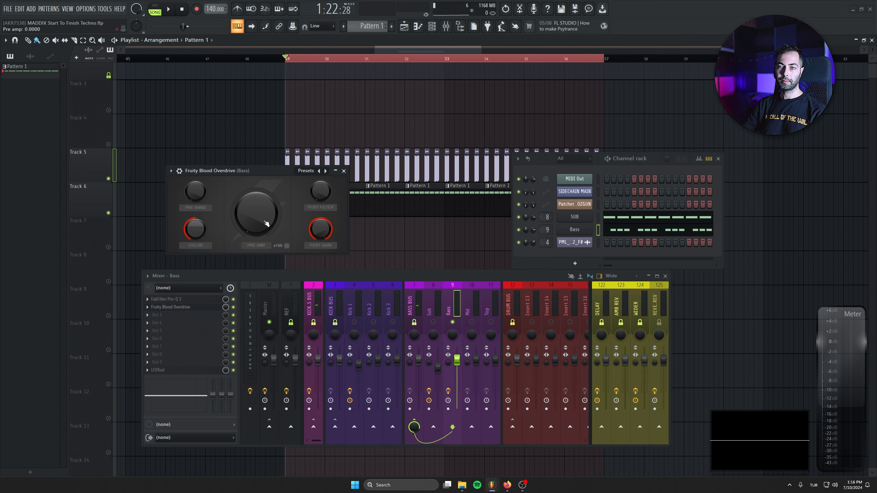
{"action": "key", "text": "space"}
{"action": "left_click_drag", "start_coordinate": [256, 212], "coordinate": [256, 188]}
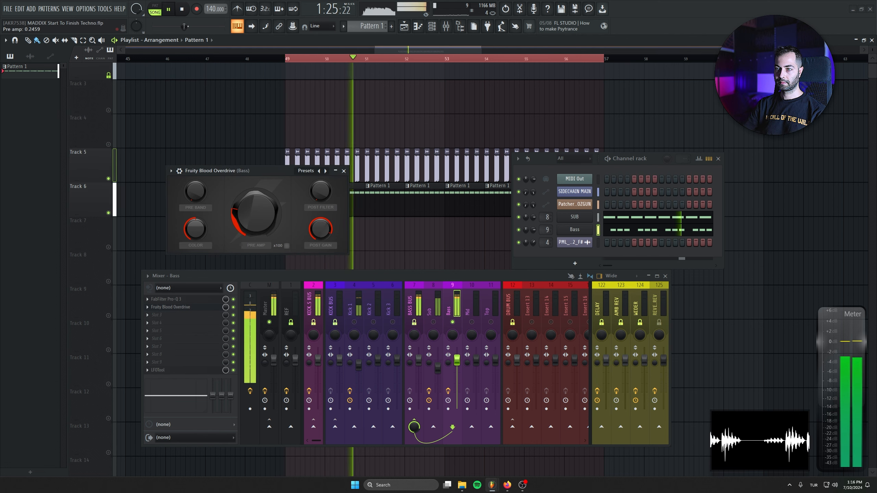
{"action": "key", "text": "space"}
Step: Add Fresh Air to the Bass track with Mid Air at 40 and High Air at 19, and compare it with bypass
{"action": "left_click", "coordinate": [211, 315]}
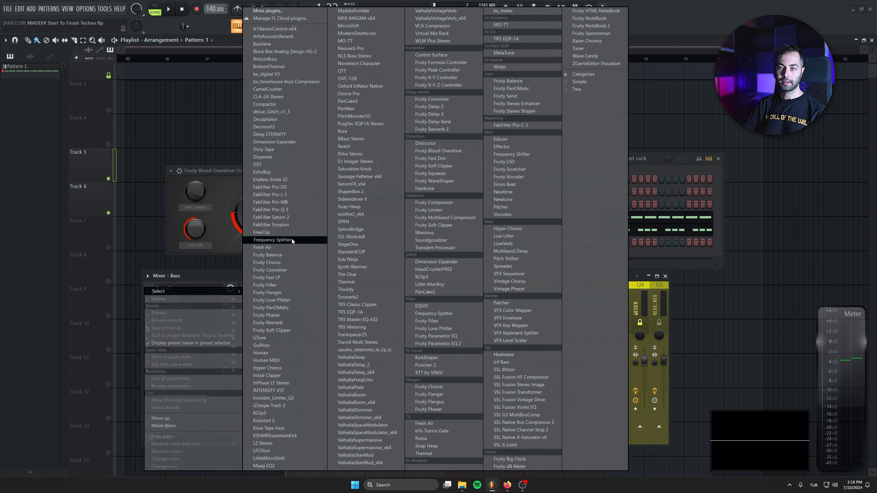
{"action": "left_click", "coordinate": [289, 247]}
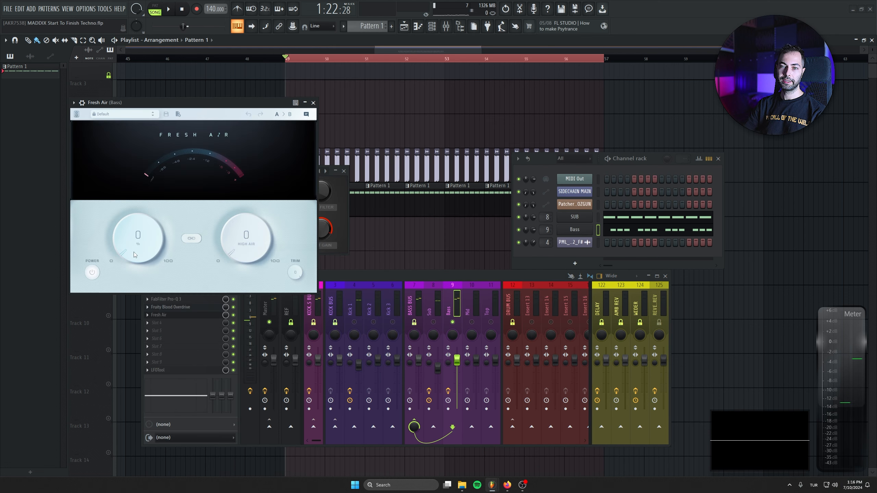
{"action": "left_click_drag", "start_coordinate": [179, 103], "coordinate": [189, 141]}
{"action": "left_click_drag", "start_coordinate": [148, 277], "coordinate": [190, 258]}
{"action": "key", "text": "space"}
{"action": "left_click_drag", "start_coordinate": [244, 259], "coordinate": [240, 239]}
{"action": "left_click_drag", "start_coordinate": [153, 287], "coordinate": [153, 266]}
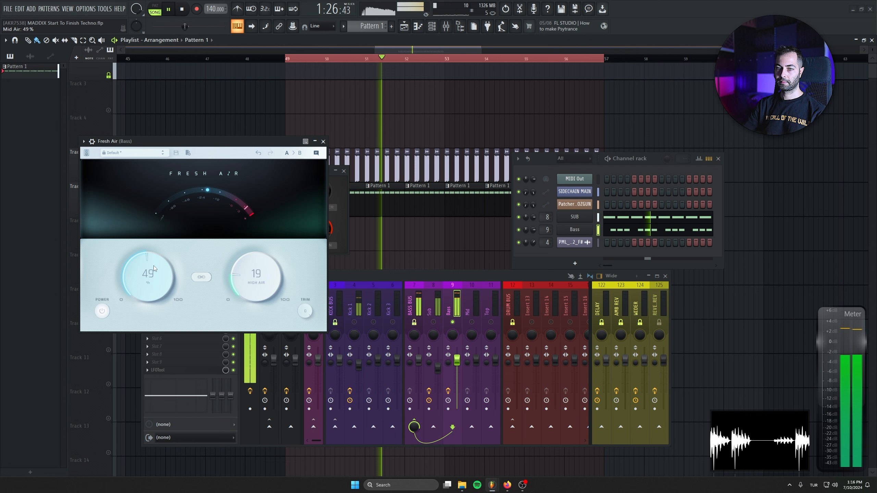
{"action": "left_click", "coordinate": [106, 315]}
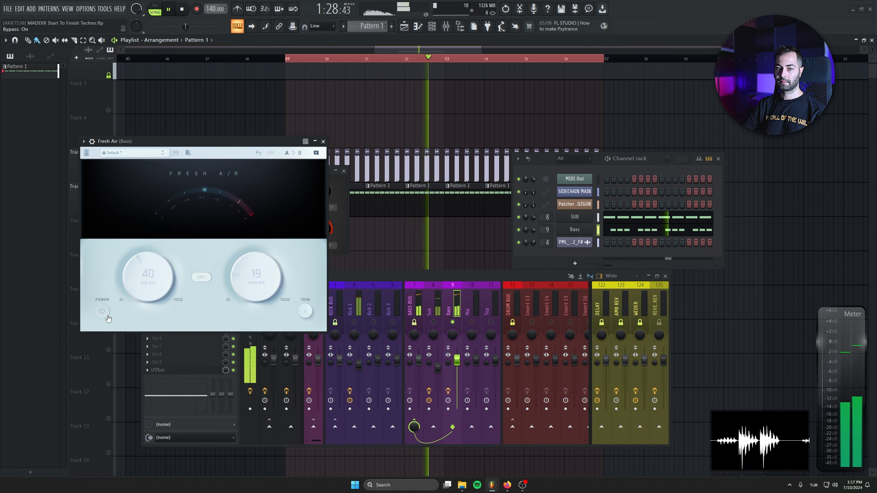
{"action": "left_click", "coordinate": [107, 315]}
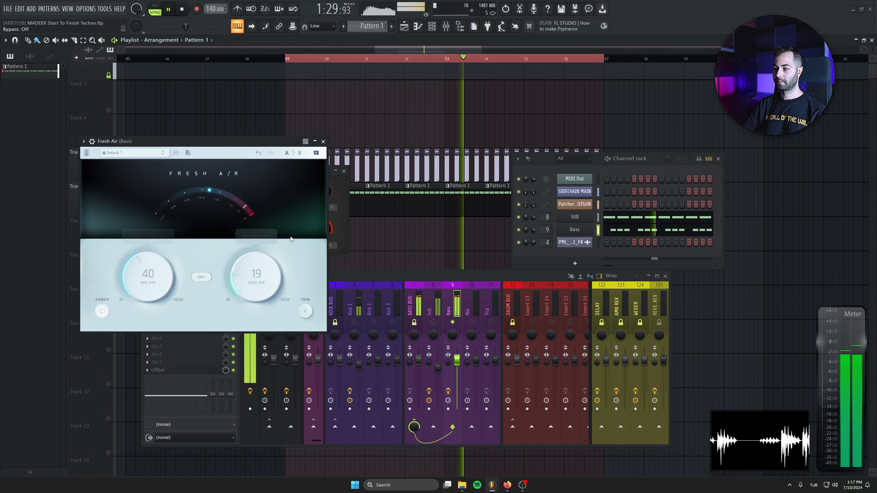
{"action": "left_click", "coordinate": [323, 141]}
{"action": "left_click", "coordinate": [344, 171]}
Step: Add SSL Fusion Vintage Drive to the Bass track, set its input trim to -1.2 dB, and lower its output trim
{"action": "left_click", "coordinate": [157, 323]}
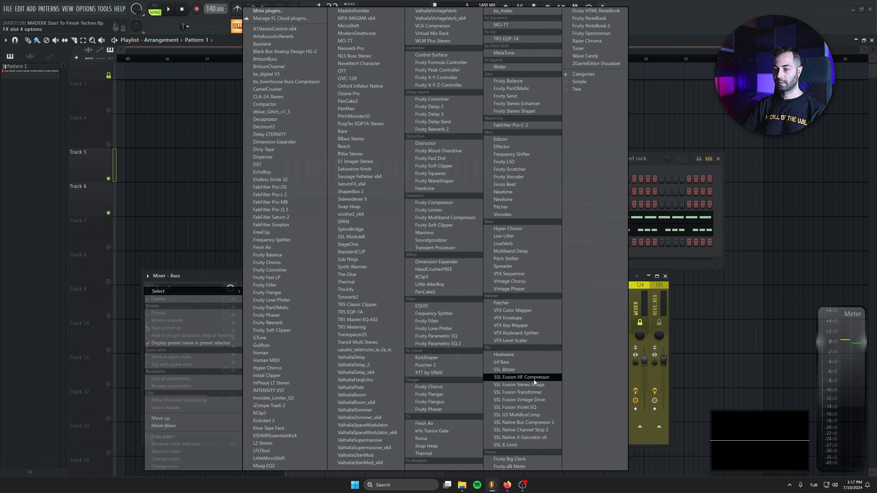
{"action": "left_click", "coordinate": [536, 401]}
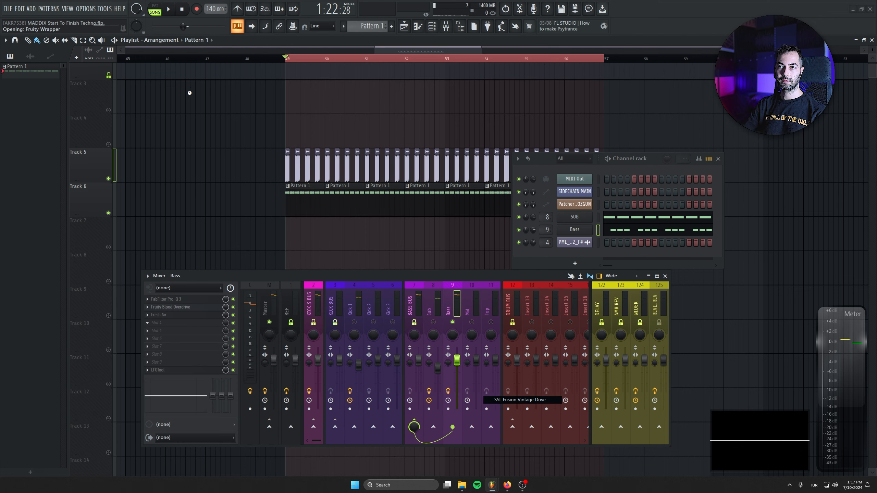
{"action": "left_click_drag", "start_coordinate": [199, 116], "coordinate": [209, 163]}
{"action": "key", "text": "space"}
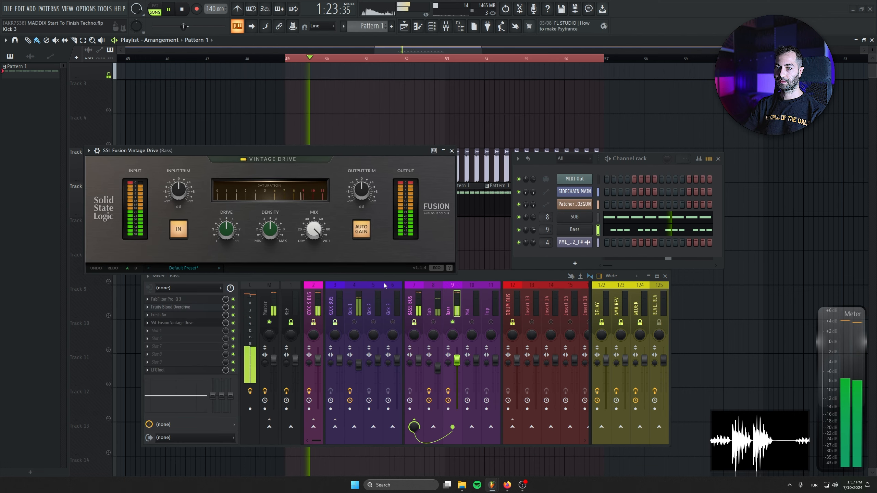
{"action": "left_click_drag", "start_coordinate": [179, 190], "coordinate": [181, 195]}
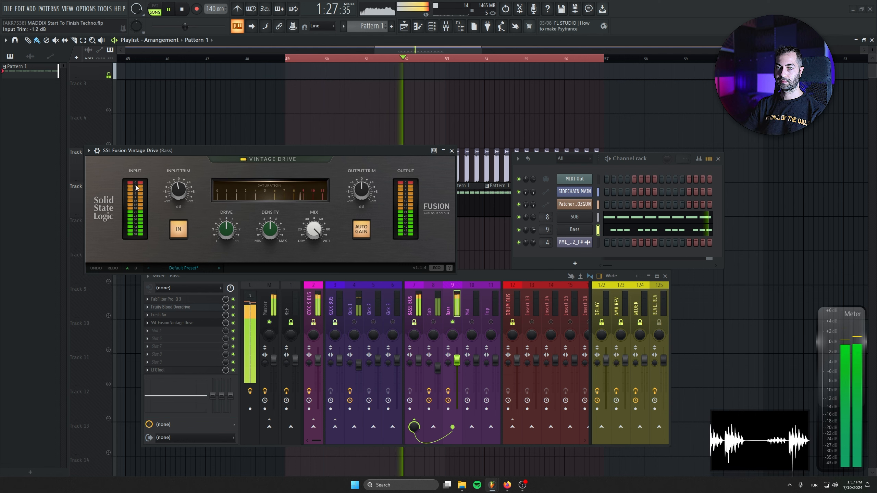
{"action": "left_click_drag", "start_coordinate": [360, 193], "coordinate": [359, 197]}
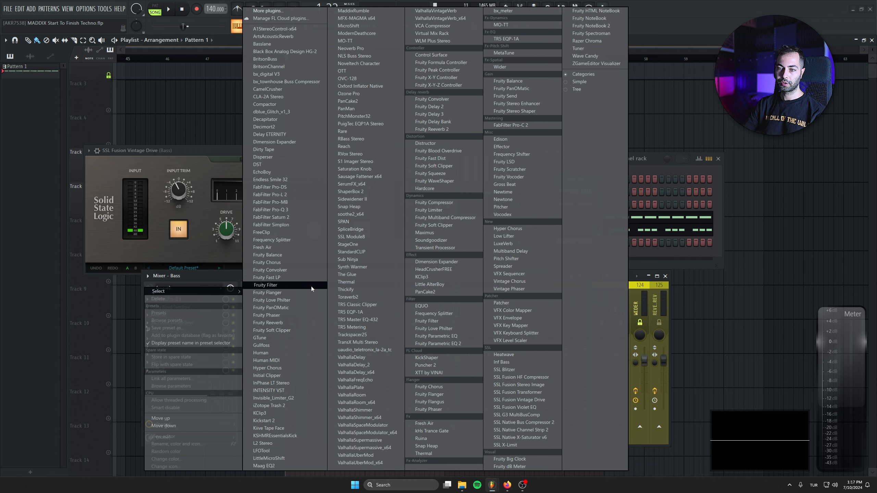
Step: Add Fruity Soft Clipper after Vintage Drive on the Bass track and lower its threshold to about -51.8 dB
{"action": "left_click", "coordinate": [293, 330]}
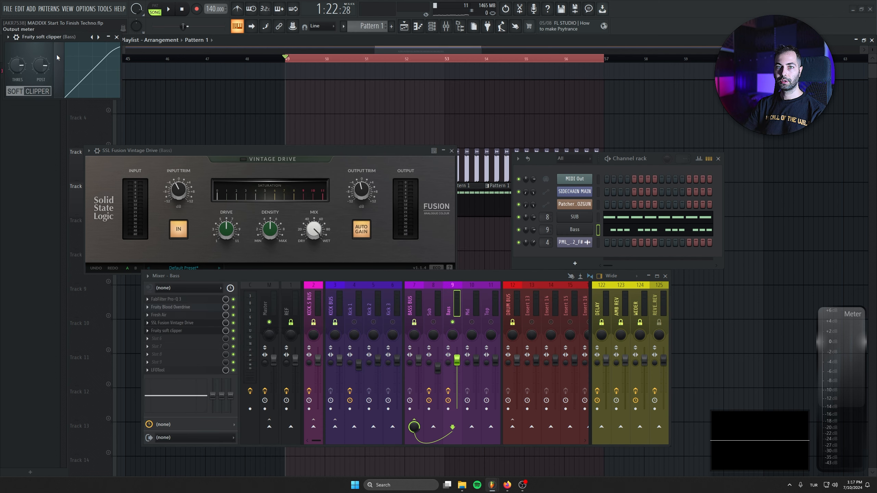
{"action": "left_click_drag", "start_coordinate": [51, 36], "coordinate": [216, 206]}
{"action": "key", "text": "space"}
{"action": "left_click_drag", "start_coordinate": [168, 235], "coordinate": [168, 255]}
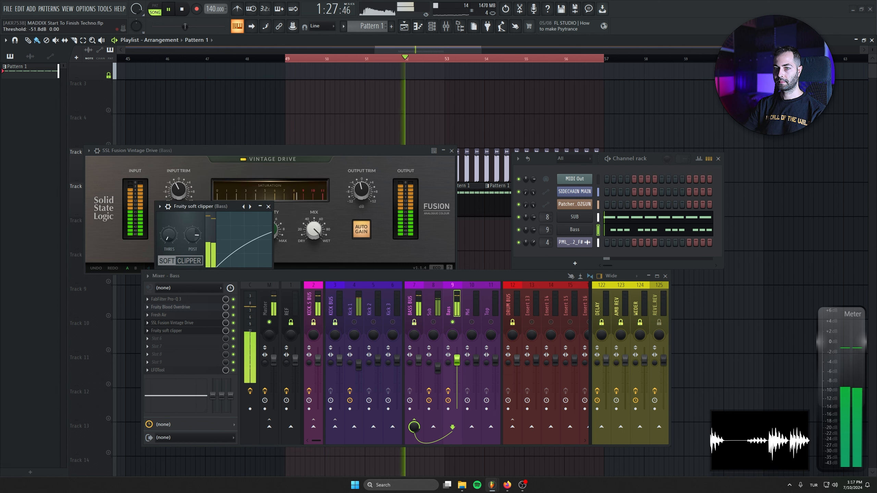
{"action": "left_click", "coordinate": [268, 206]}
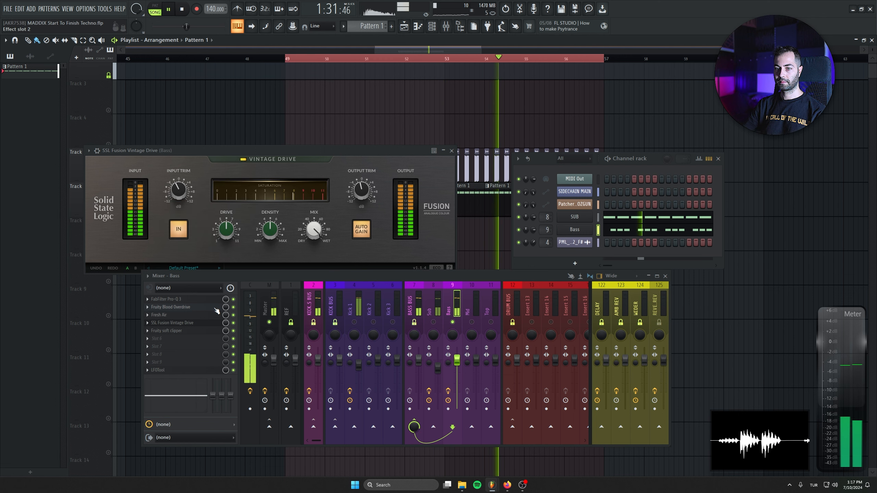
Step: Compare the bass with Fruity Blood Overdrive switched off and on, and unsolo the Bass mixer track
{"action": "mouse_move", "coordinate": [235, 307]}
{"action": "left_mouse_down"}
{"action": "mouse_move", "coordinate": [236, 331]}
{"action": "mouse_move", "coordinate": [235, 307]}
{"action": "left_mouse_up"}
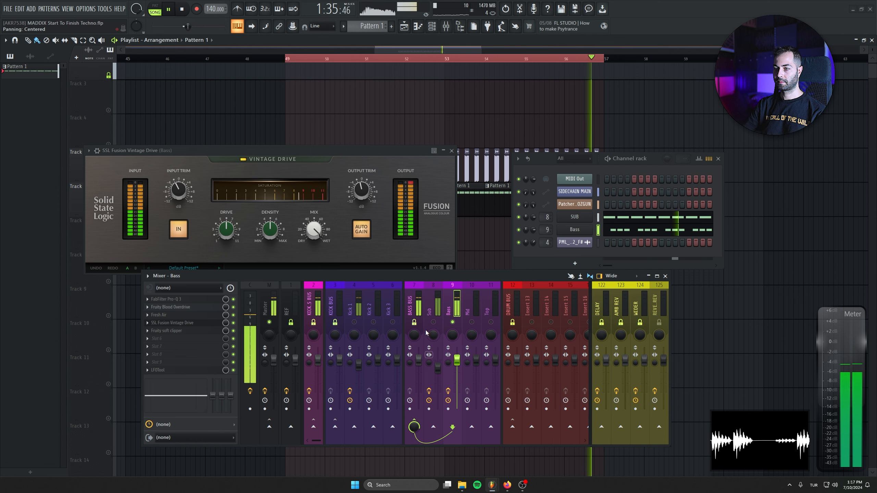
{"action": "right_click", "coordinate": [452, 322]}
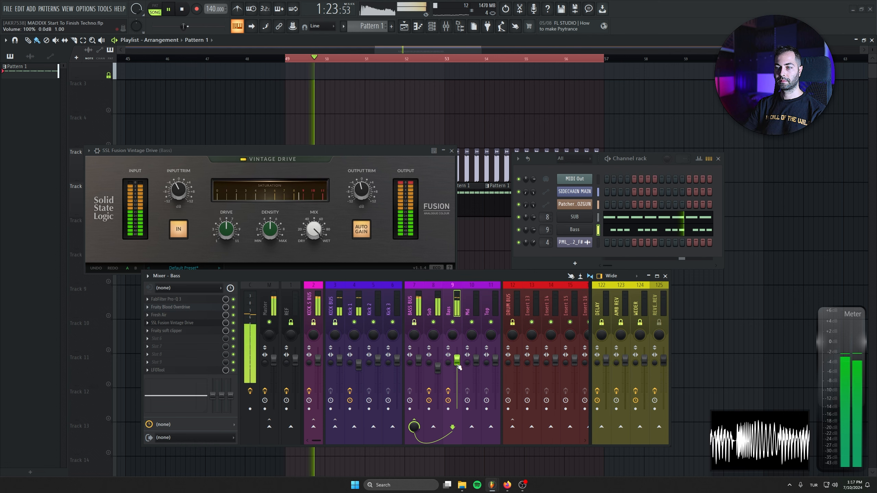
Step: Set the Env 2 modulation amount on the filter cutoff to 58 in the Bass channel's Serum
{"action": "left_click", "coordinate": [566, 231]}
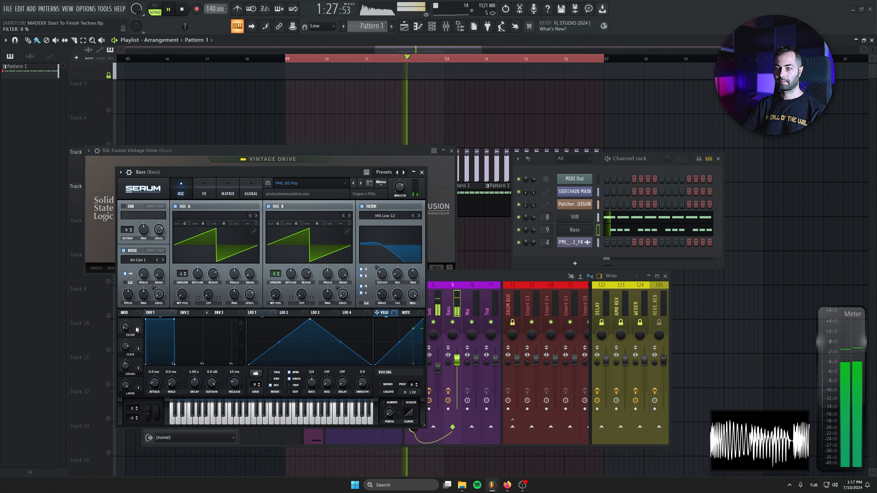
{"action": "left_click", "coordinate": [190, 313]}
{"action": "left_click_drag", "start_coordinate": [377, 268], "coordinate": [373, 270]}
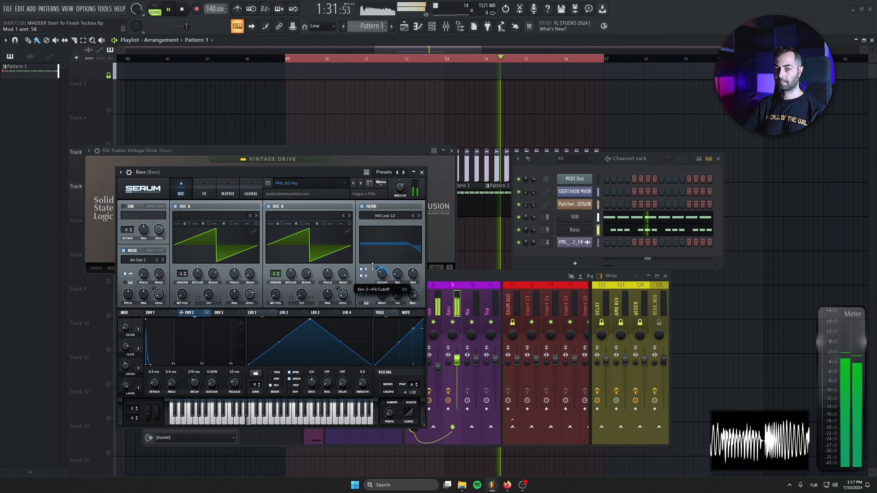
Step: Add a Filter effect after Distortion in the Bass channel's Serum and modulate its cutoff with Env 2
{"action": "left_click_drag", "start_coordinate": [377, 264], "coordinate": [377, 269]}
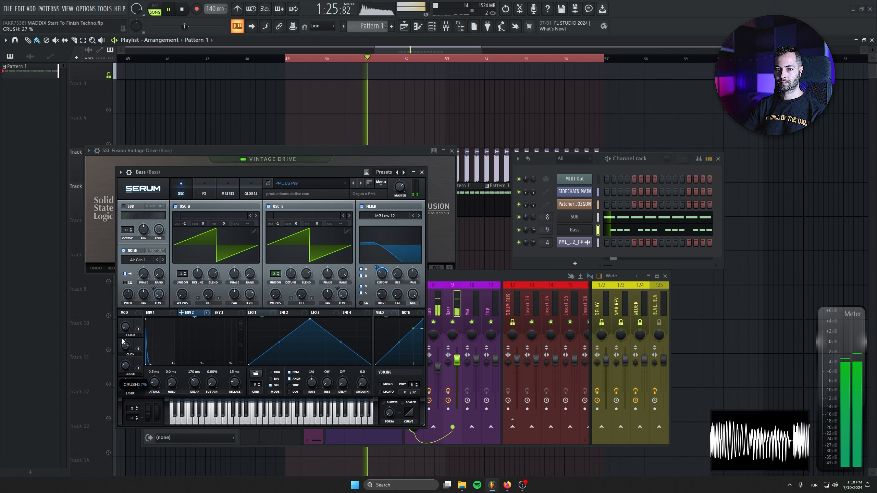
{"action": "key", "text": "space"}
{"action": "left_click_drag", "start_coordinate": [225, 172], "coordinate": [284, 179]}
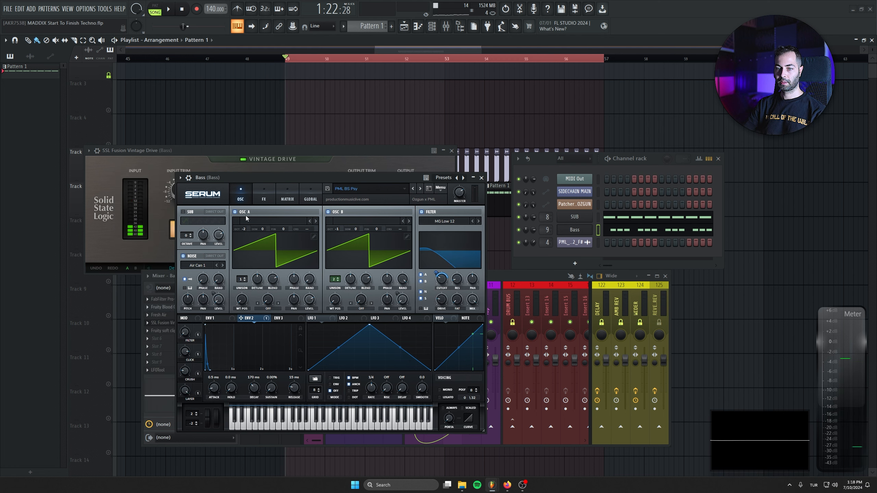
{"action": "left_click", "coordinate": [263, 195]}
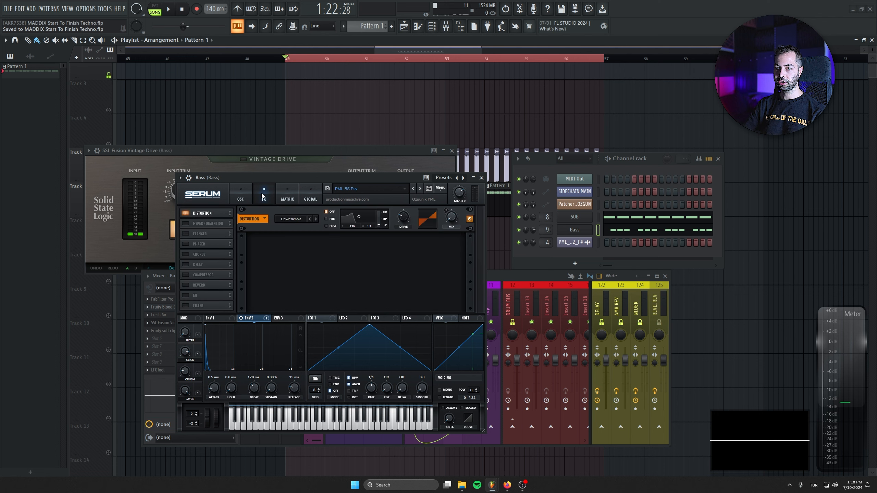
{"action": "left_click", "coordinate": [203, 304]}
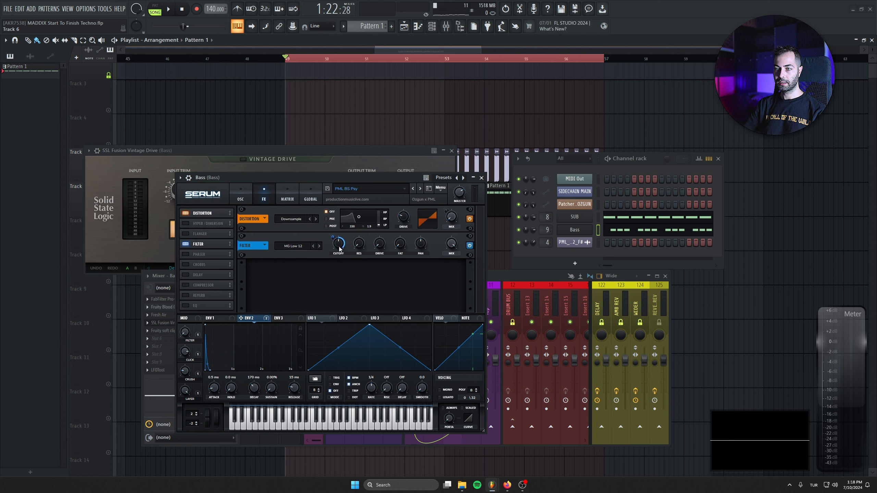
Step: Switch Serum's effects filter to MG Low 6, raise its cutoff to about 2894 Hz, and try out its mix and drive
{"action": "key", "text": "space"}
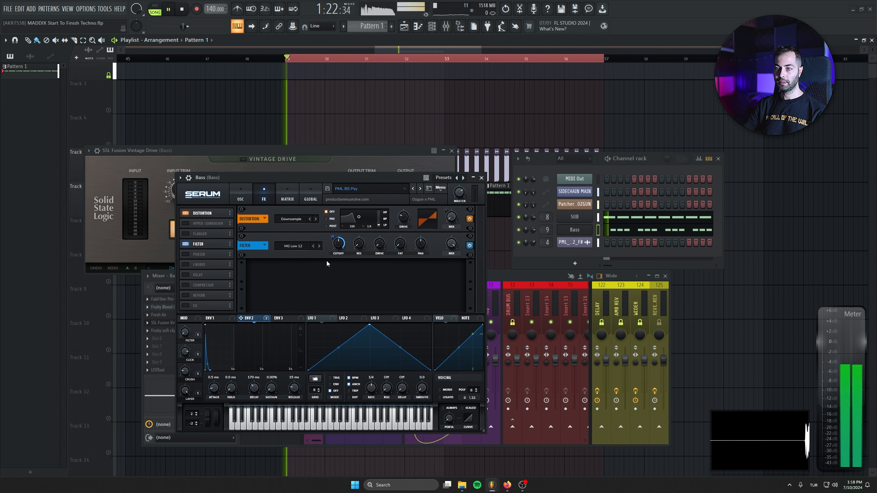
{"action": "left_click", "coordinate": [313, 246]}
{"action": "left_click_drag", "start_coordinate": [333, 238], "coordinate": [344, 211]}
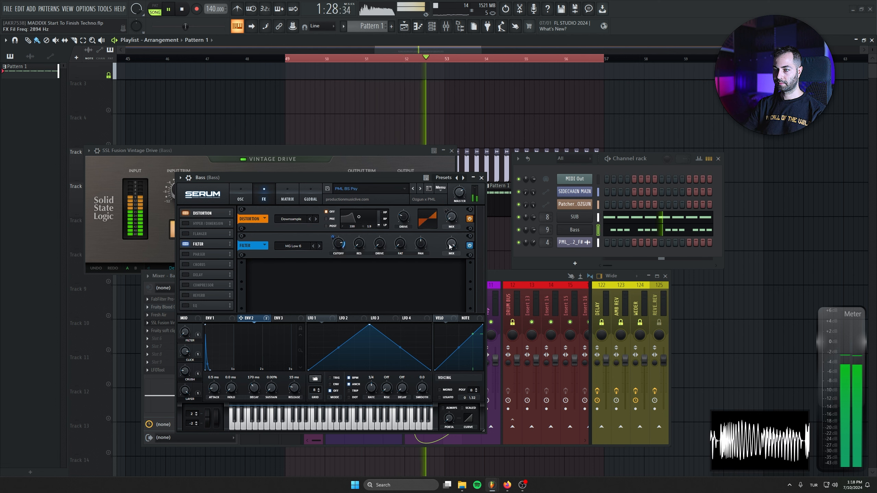
{"action": "left_click_drag", "start_coordinate": [451, 243], "coordinate": [458, 326]}
{"action": "left_click_drag", "start_coordinate": [371, 247], "coordinate": [376, 264]}
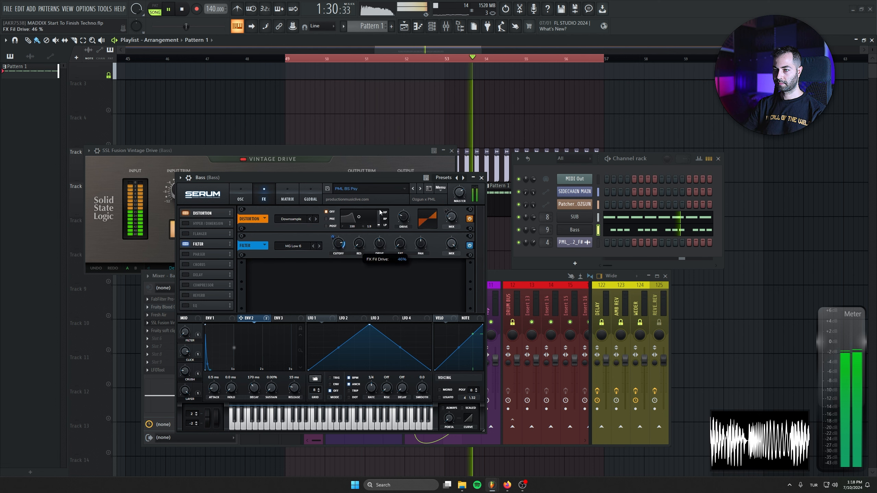
Step: Compare the bass with the effects filter off and on, set its cutoff to 319 Hz, and save the project
{"action": "left_click", "coordinate": [469, 246]}
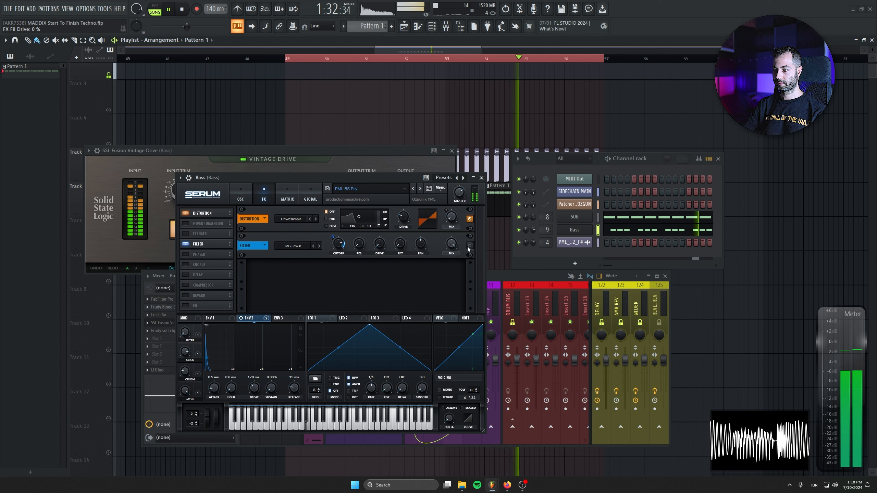
{"action": "left_click", "coordinate": [469, 247]}
{"action": "mouse_move", "coordinate": [334, 246]}
{"action": "left_mouse_down"}
{"action": "mouse_move", "coordinate": [341, 263]}
{"action": "mouse_move", "coordinate": [339, 244]}
{"action": "left_mouse_up"}
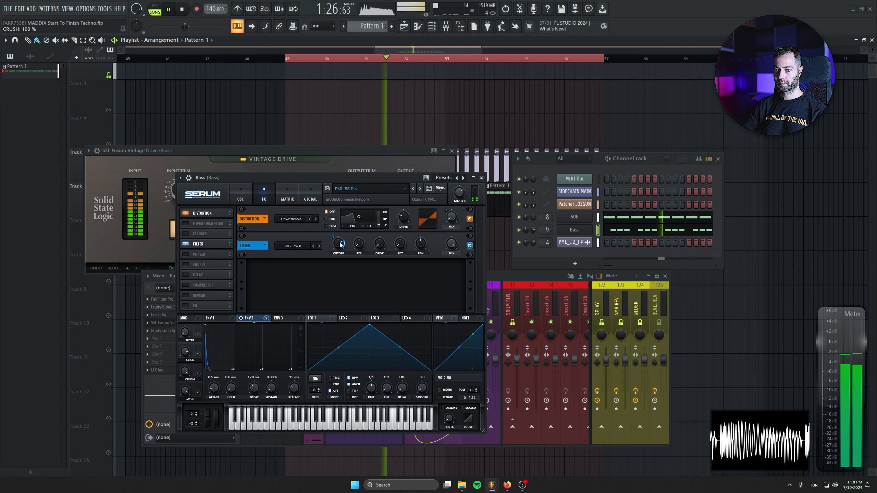
{"action": "left_click_drag", "start_coordinate": [338, 244], "coordinate": [334, 275]}
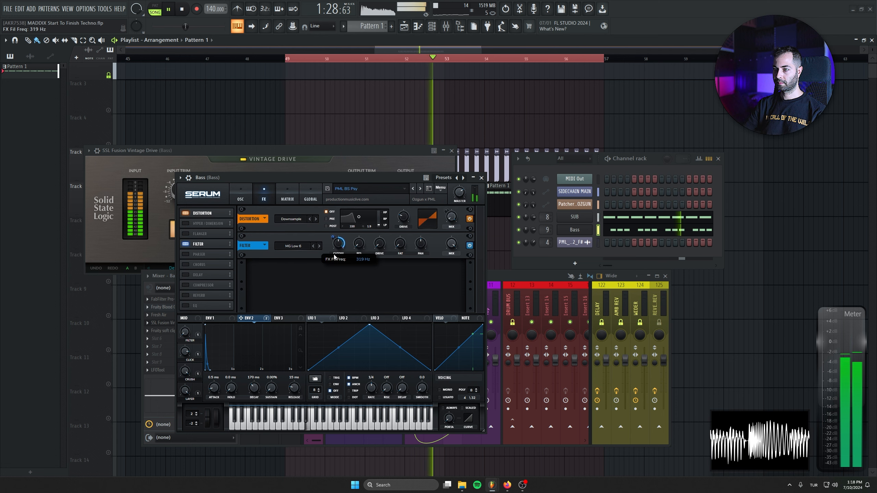
{"action": "key", "text": "ctrl+s"}
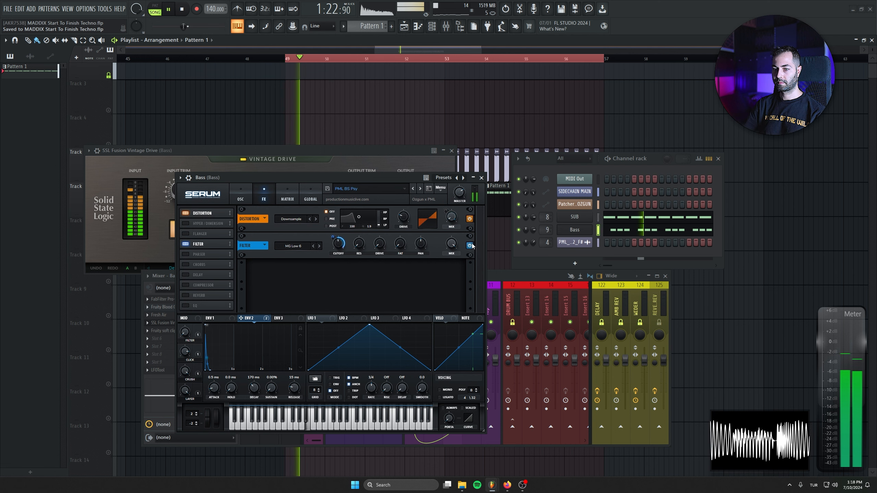
Step: Set Serum's Crush macro to 80% during playback and close the Serum and Vintage Drive windows
{"action": "left_click_drag", "start_coordinate": [189, 373], "coordinate": [184, 282]}
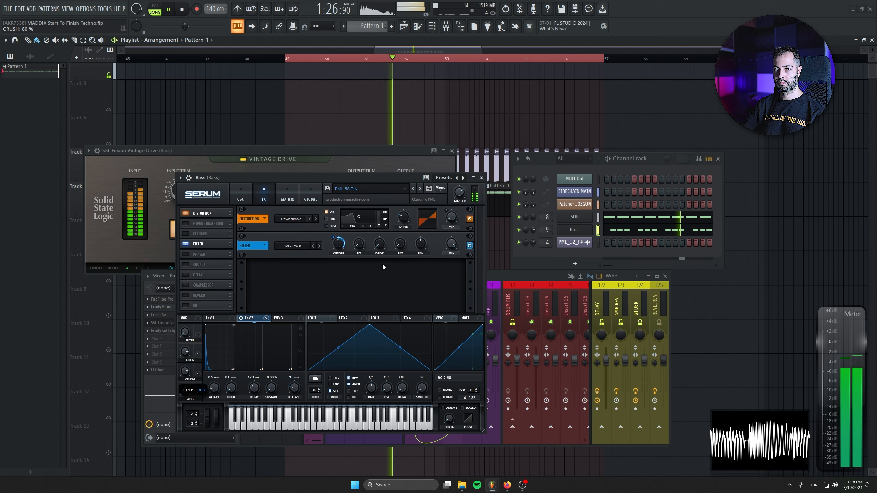
{"action": "left_click", "coordinate": [482, 178]}
{"action": "key", "text": "space"}
{"action": "left_click", "coordinate": [451, 151]}
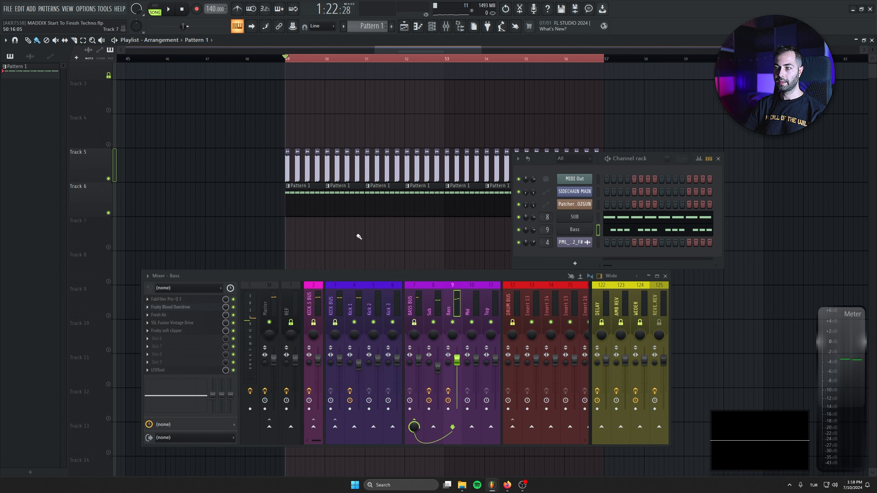
Step: Close the Channel rack and rename Pattern 1 as Bass
{"action": "scroll", "coordinate": [358, 235], "scroll_direction": "up", "scroll_amount": 1}
{"action": "left_click", "coordinate": [719, 159]}
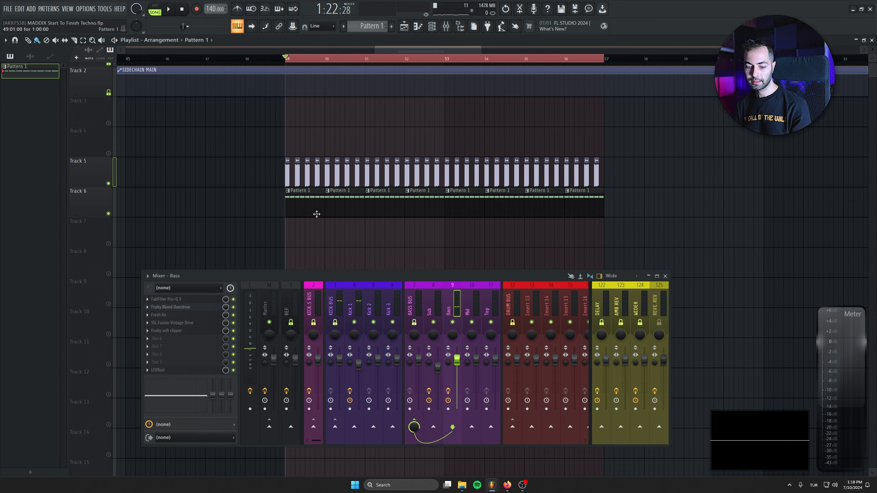
{"action": "scroll", "coordinate": [379, 209], "scroll_direction": "up", "scroll_amount": 1}
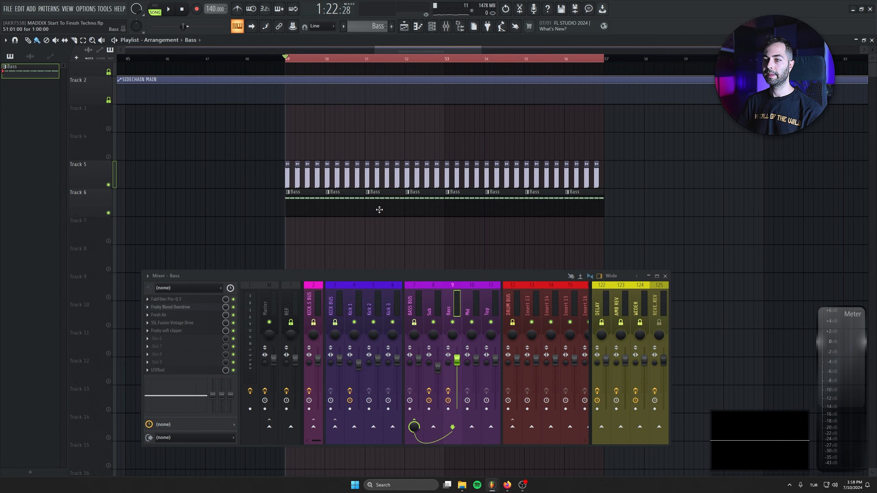
Step: Show the Browser, open the Hats sample folder, and add PML_TA1_Ozgun_Closed_Hat_006 to Track 7 on the off-beats
{"action": "left_click", "coordinate": [459, 28]}
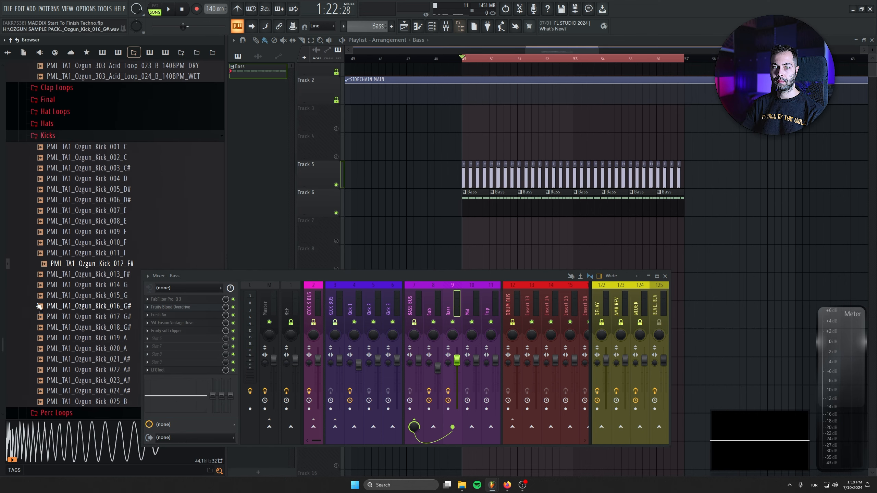
{"action": "left_click_drag", "start_coordinate": [190, 280], "coordinate": [211, 325]}
{"action": "left_click", "coordinate": [47, 123]}
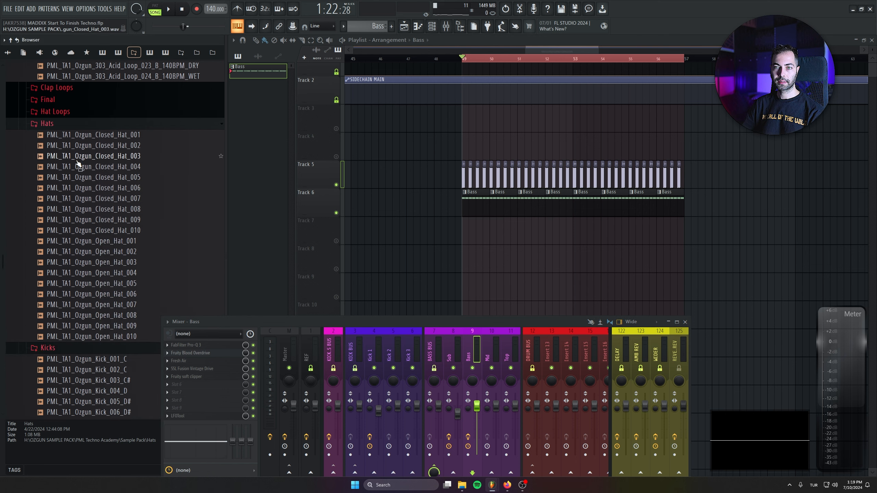
{"action": "left_click", "coordinate": [85, 188]}
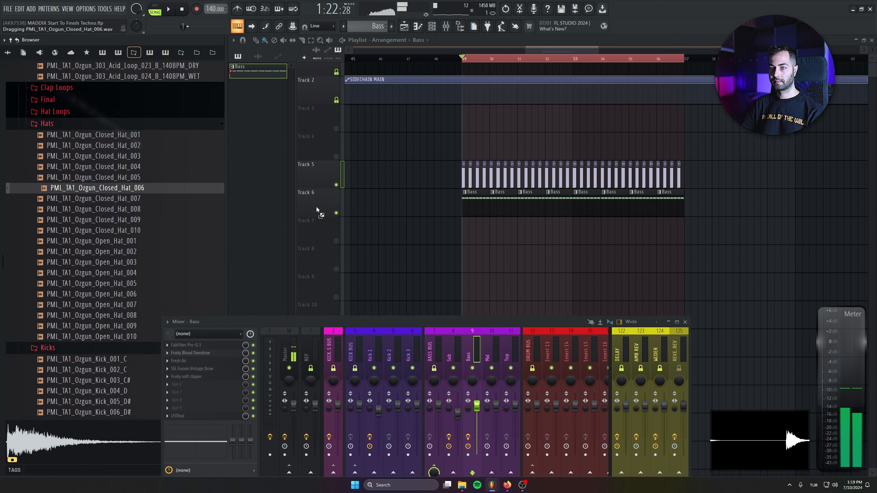
Step: Duplicate the off-beat closed hat clips along Track 7 to fill the selected range up to bar 57
{"action": "key", "text": "space"}
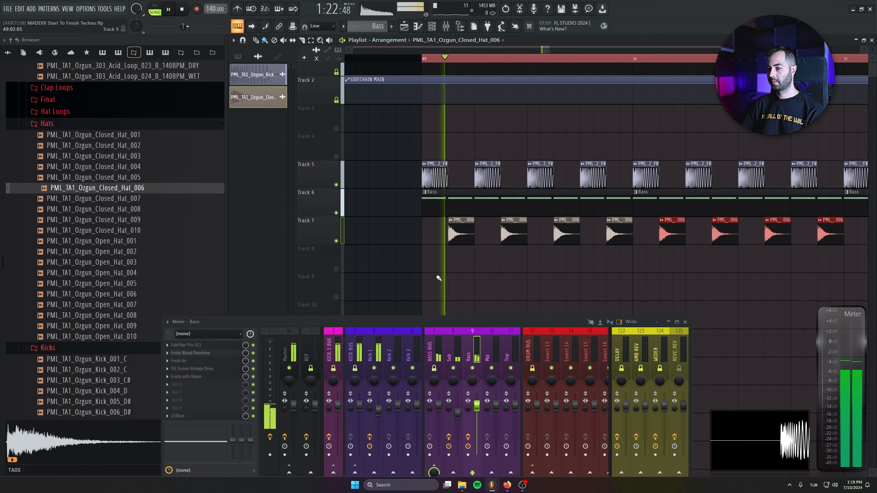
{"action": "scroll", "coordinate": [438, 279], "scroll_direction": "down", "scroll_amount": 2}
{"action": "left_click_drag", "start_coordinate": [438, 279], "coordinate": [664, 230]}
{"action": "left_click_drag", "start_coordinate": [449, 235], "coordinate": [417, 237]}
{"action": "scroll", "coordinate": [670, 257], "scroll_direction": "right", "scroll_amount": 3}
{"action": "scroll", "coordinate": [670, 256], "scroll_direction": "down", "scroll_amount": 3}
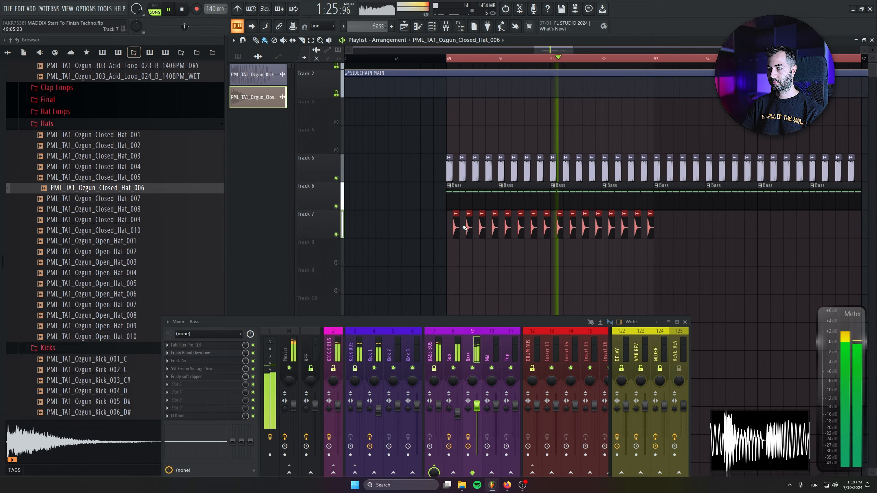
{"action": "key", "text": "ctrl+b"}
{"action": "scroll", "coordinate": [575, 238], "scroll_direction": "right", "scroll_amount": 3}
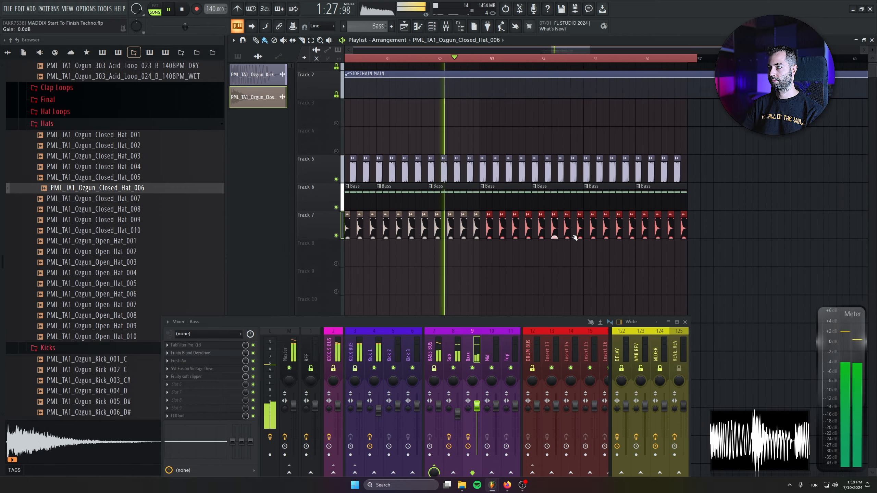
{"action": "left_click_drag", "start_coordinate": [762, 231], "coordinate": [62, 249]}
{"action": "scroll", "coordinate": [322, 252], "scroll_direction": "up", "scroll_amount": 5}
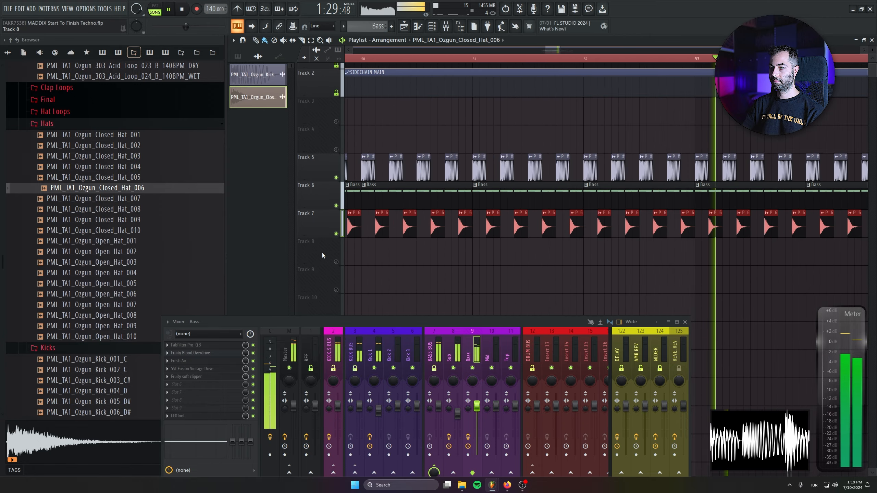
Step: Route the closed hat to mixer track 13 named Closed, set its channel volume to 67%, and save the project
{"action": "double_click", "coordinate": [581, 223]}
{"action": "key", "text": "space"}
{"action": "left_click", "coordinate": [281, 89]}
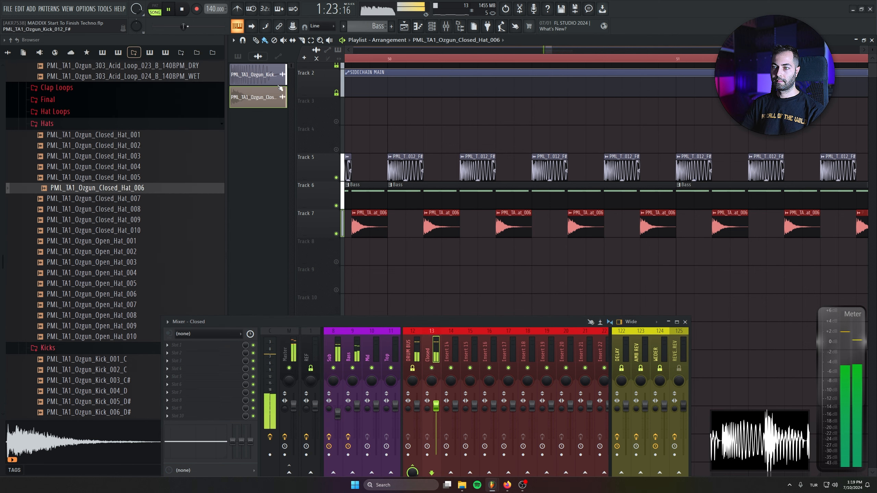
{"action": "double_click", "coordinate": [374, 235]}
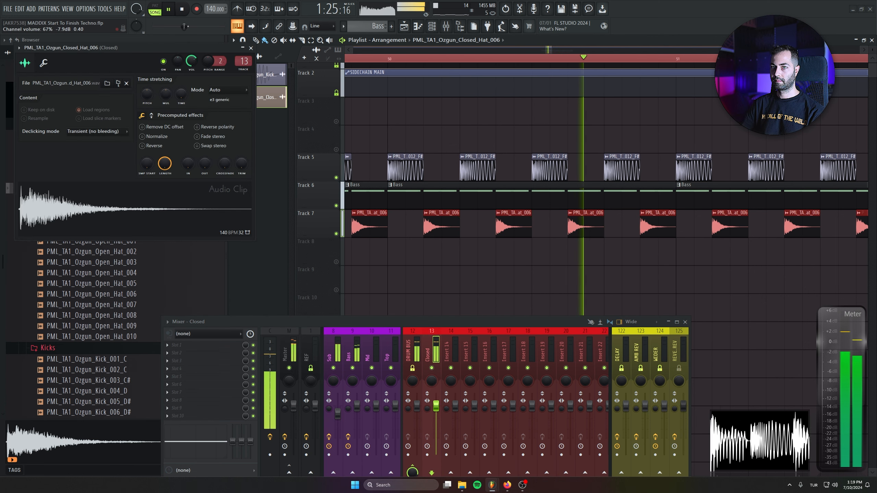
{"action": "key", "text": "Escape"}
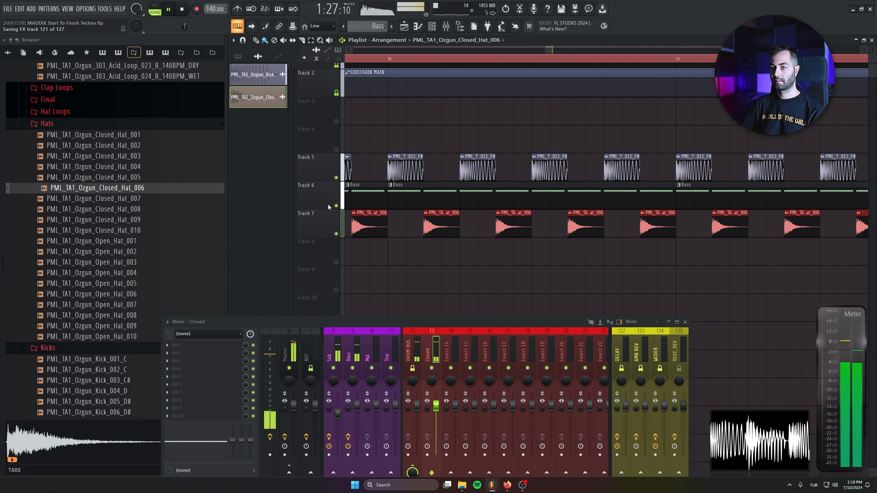
{"action": "key", "text": "space"}
Step: Audition samples in the Hat Loops folder and place PML_TA1_Ozgun_Hat_Loop_005_140BPM on Track 8
{"action": "scroll", "coordinate": [79, 281], "scroll_direction": "down", "scroll_amount": 9}
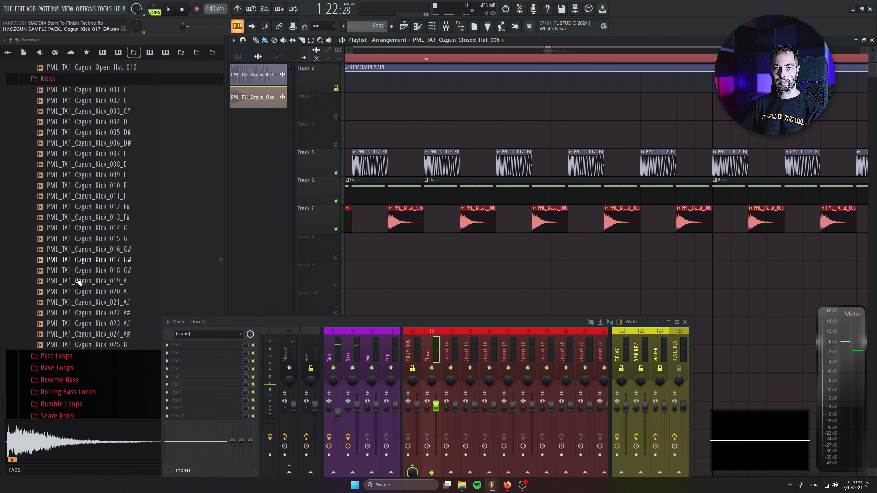
{"action": "scroll", "coordinate": [75, 359], "scroll_direction": "up", "scroll_amount": 10}
{"action": "left_click", "coordinate": [69, 135]}
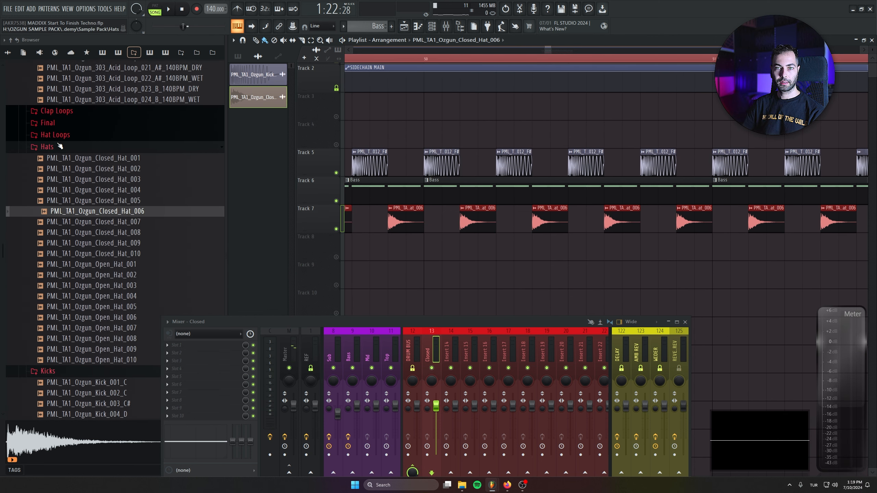
{"action": "left_click", "coordinate": [143, 180]}
{"action": "left_click", "coordinate": [144, 170]}
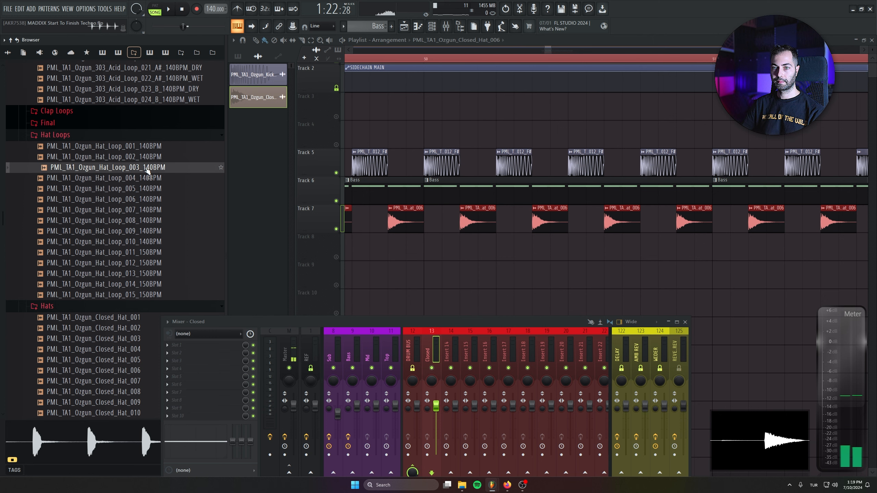
{"action": "left_click", "coordinate": [143, 181]}
{"action": "left_click", "coordinate": [143, 191]}
{"action": "left_click_drag", "start_coordinate": [144, 195], "coordinate": [371, 247]}
{"action": "key", "text": "Down"}
{"action": "key", "text": "Down"}
{"action": "key", "text": "Down"}
{"action": "left_click", "coordinate": [149, 233]}
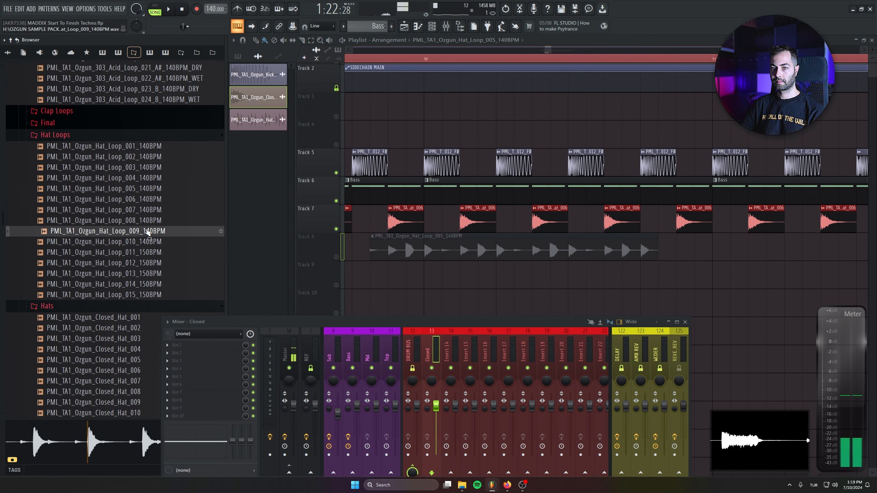
Step: Align the hat loop clip on Track 8 with bar 49 and route it to mixer track 14 named 16th
{"action": "left_click_drag", "start_coordinate": [513, 241], "coordinate": [441, 242]}
{"action": "key", "text": "space"}
{"action": "left_click_drag", "start_coordinate": [547, 220], "coordinate": [386, 219]}
{"action": "key", "text": "space"}
{"action": "left_click_drag", "start_coordinate": [550, 230], "coordinate": [718, 226]}
{"action": "double_click", "coordinate": [711, 222]}
{"action": "left_click_drag", "start_coordinate": [415, 227], "coordinate": [225, 213]}
{"action": "left_click_drag", "start_coordinate": [259, 72], "coordinate": [259, 57]}
{"action": "key", "text": "space"}
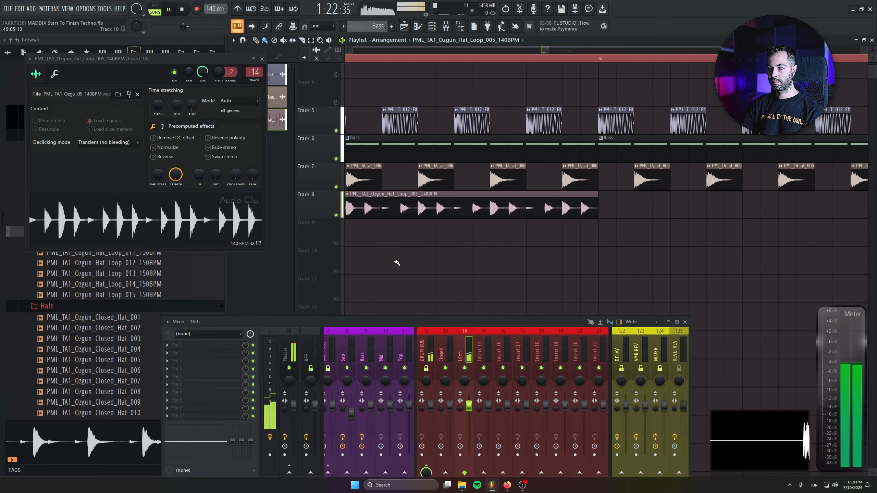
Step: Repeat the hat loop clip along Track 8 from bar 49 to bar 57 and set its channel volume to 41%
{"action": "scroll", "coordinate": [395, 228], "scroll_direction": "down", "scroll_amount": 2}
{"action": "mouse_move", "coordinate": [397, 208]}
{"action": "left_mouse_down"}
{"action": "mouse_move", "coordinate": [578, 210]}
{"action": "mouse_move", "coordinate": [392, 208]}
{"action": "left_mouse_up"}
{"action": "left_click_drag", "start_coordinate": [392, 208], "coordinate": [403, 206]}
{"action": "key", "text": "ctrl+b"}
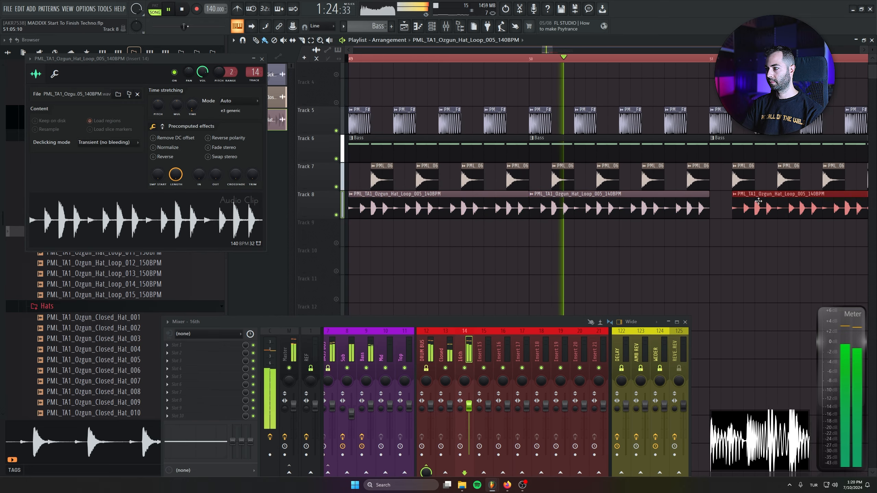
{"action": "scroll", "coordinate": [456, 242], "scroll_direction": "down", "scroll_amount": 2}
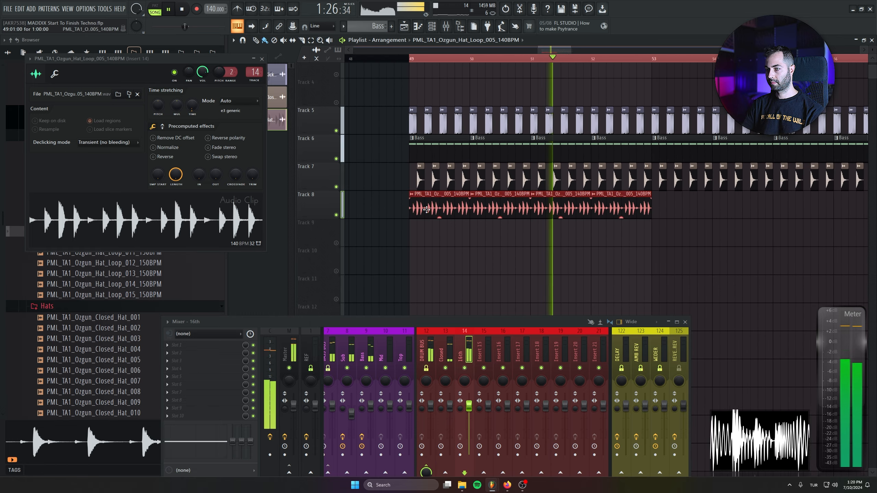
{"action": "scroll", "coordinate": [631, 239], "scroll_direction": "down", "scroll_amount": 3}
{"action": "left_click_drag", "start_coordinate": [727, 209], "coordinate": [476, 213]}
{"action": "scroll", "coordinate": [475, 213], "scroll_direction": "up", "scroll_amount": 4}
{"action": "left_click_drag", "start_coordinate": [202, 72], "coordinate": [202, 99]}
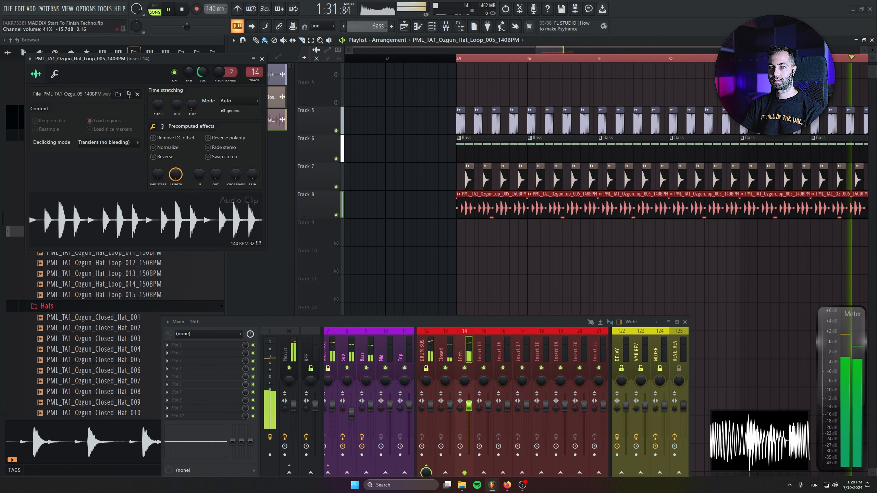
{"action": "left_click", "coordinate": [262, 58]}
Step: Stop playback and add a mixer track named HAT BUS between DRUM BUS and Closed
{"action": "left_click", "coordinate": [681, 287]}
{"action": "right_click", "coordinate": [708, 292]}
{"action": "left_click_drag", "start_coordinate": [696, 292], "coordinate": [565, 274]}
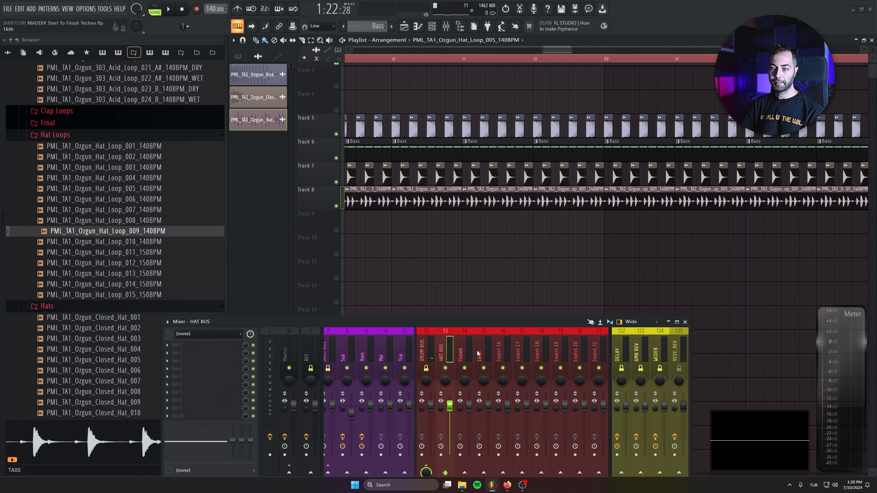
{"action": "left_click_drag", "start_coordinate": [468, 322], "coordinate": [464, 248]}
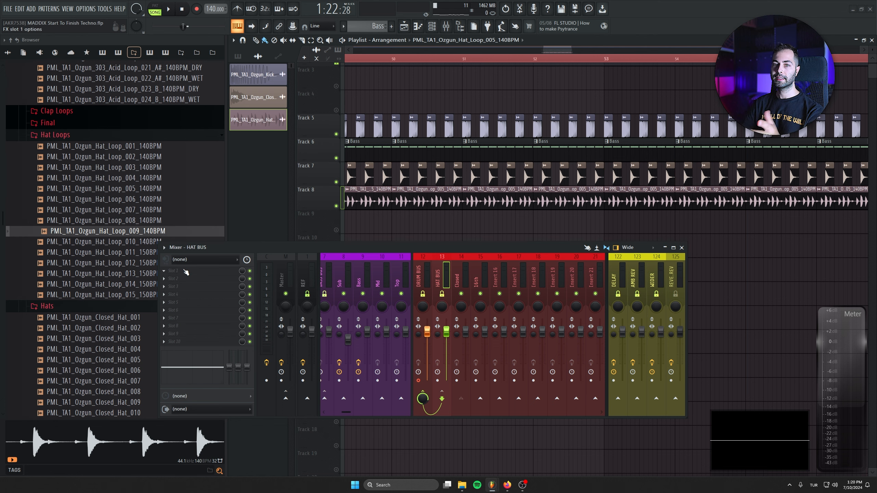
Step: Load Fruity Reeverb 2 in the first effect slot of HAT BUS and apply the OZGUN DRUMS 2 preset
{"action": "left_click", "coordinate": [185, 273]}
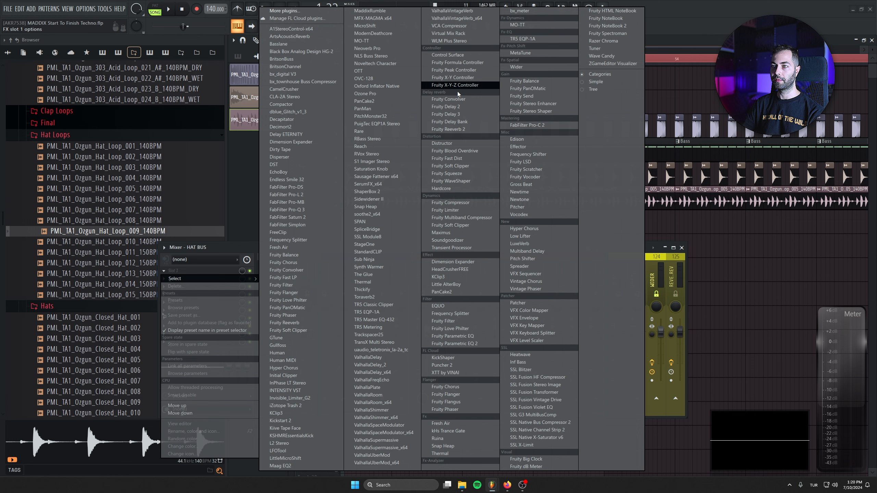
{"action": "left_click", "coordinate": [476, 133]}
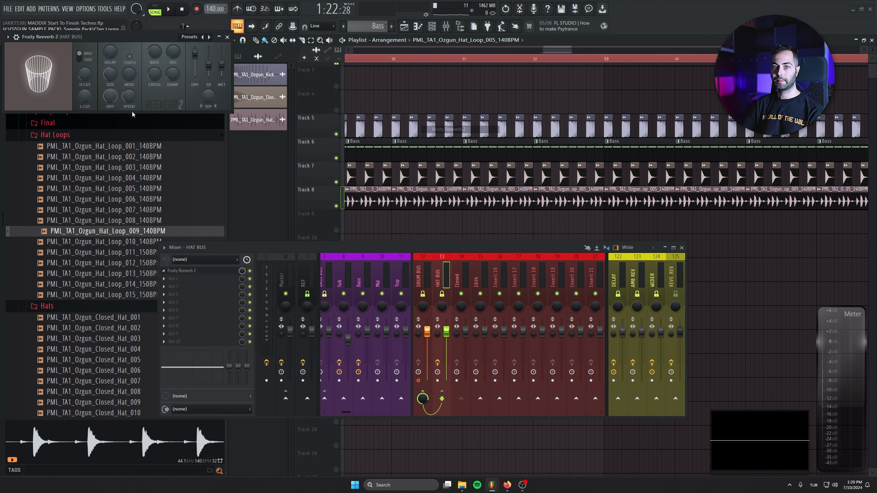
{"action": "left_click", "coordinate": [13, 38]}
{"action": "mouse_move", "coordinate": [14, 67]}
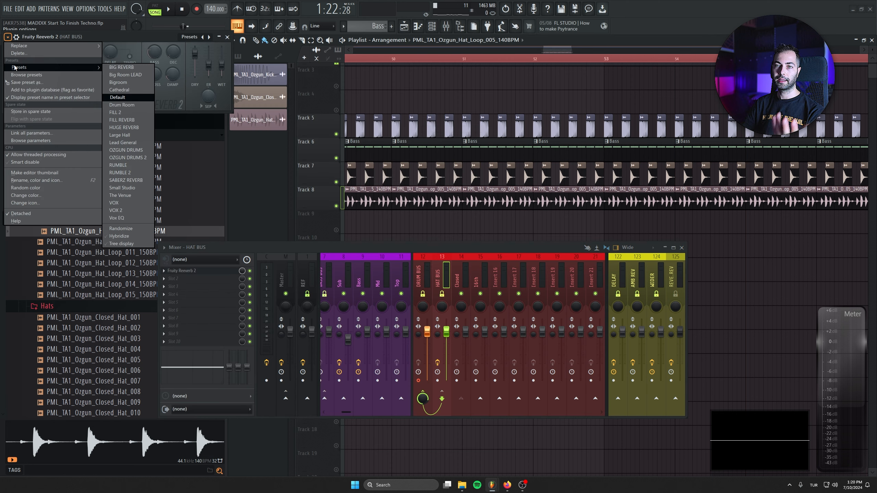
{"action": "left_click", "coordinate": [128, 157]}
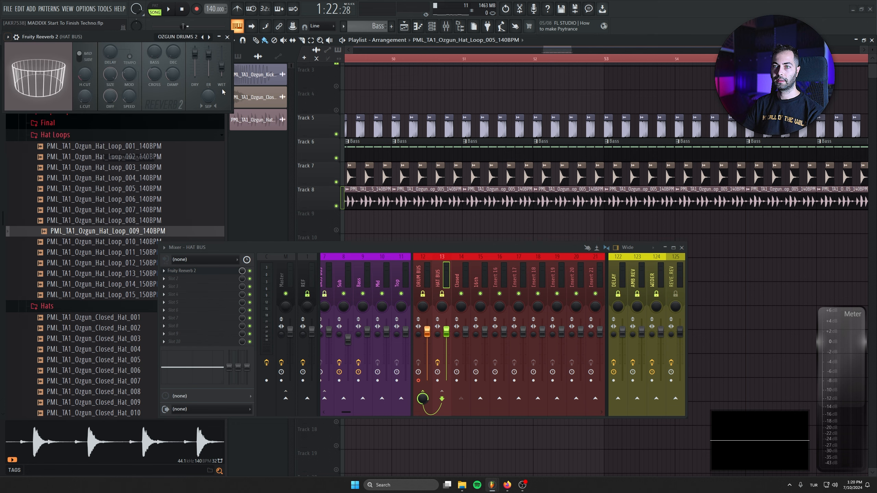
Step: Play the loop with the 16th mixer track muted and set the HAT BUS reverb's wet level to 22%
{"action": "left_click", "coordinate": [485, 301]}
{"action": "key", "text": "space"}
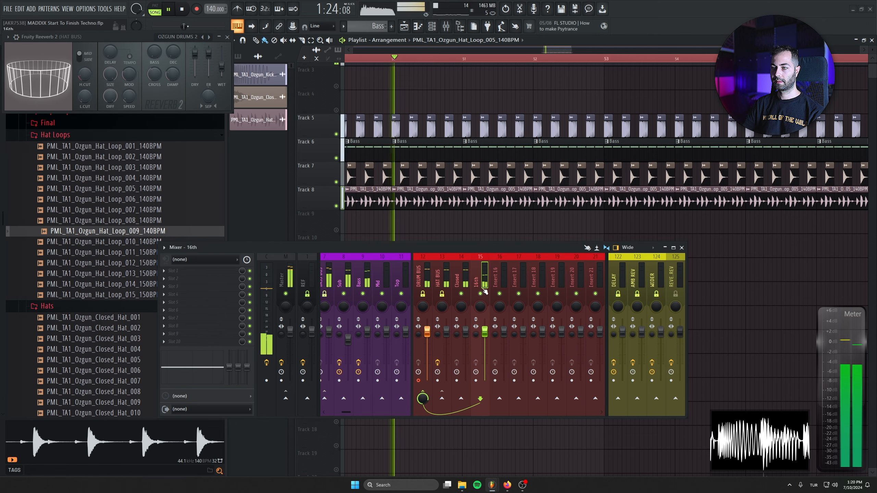
{"action": "left_click_drag", "start_coordinate": [222, 66], "coordinate": [221, 70]}
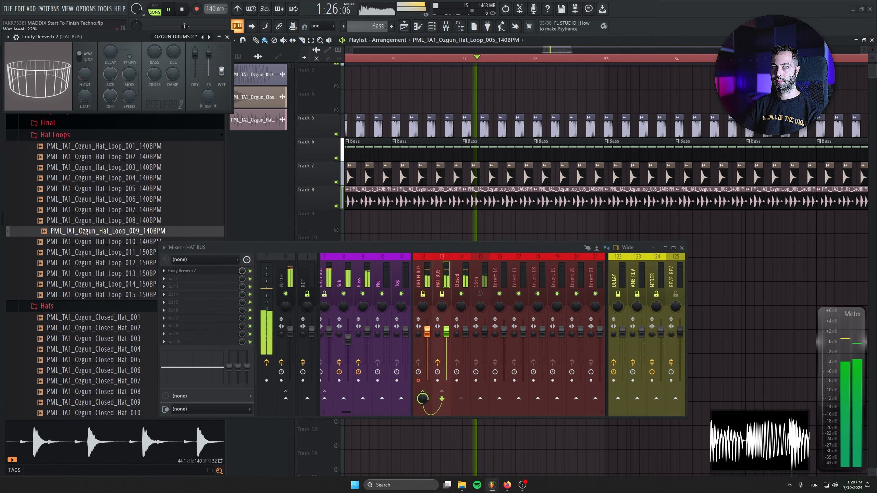
{"action": "left_click", "coordinate": [227, 36]}
{"action": "left_click", "coordinate": [469, 282]}
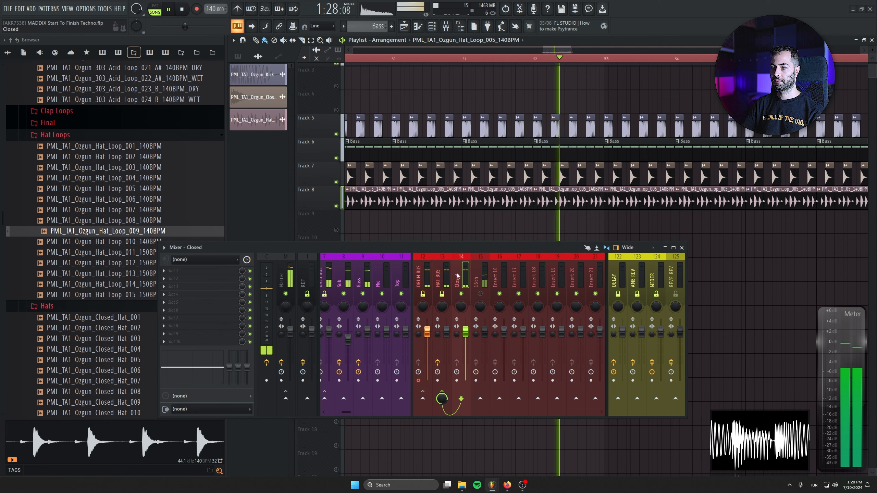
{"action": "key", "text": "ctrl+s"}
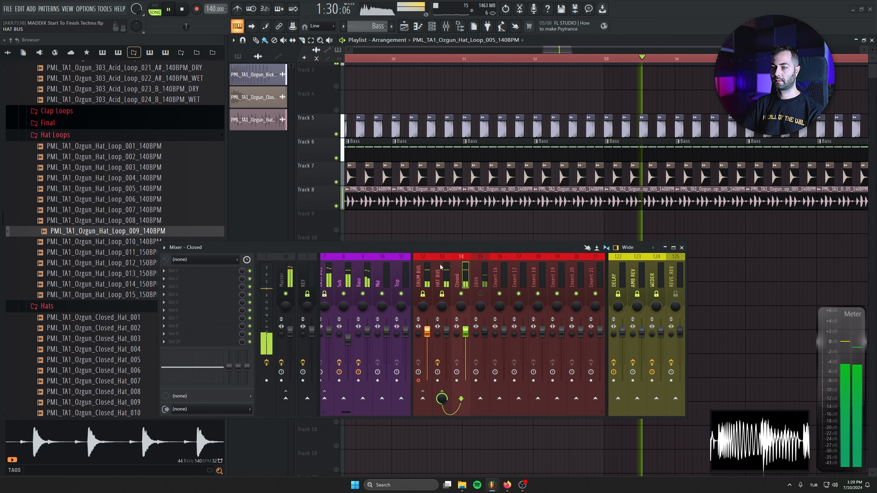
{"action": "left_click", "coordinate": [437, 276]}
{"action": "left_click", "coordinate": [199, 279]}
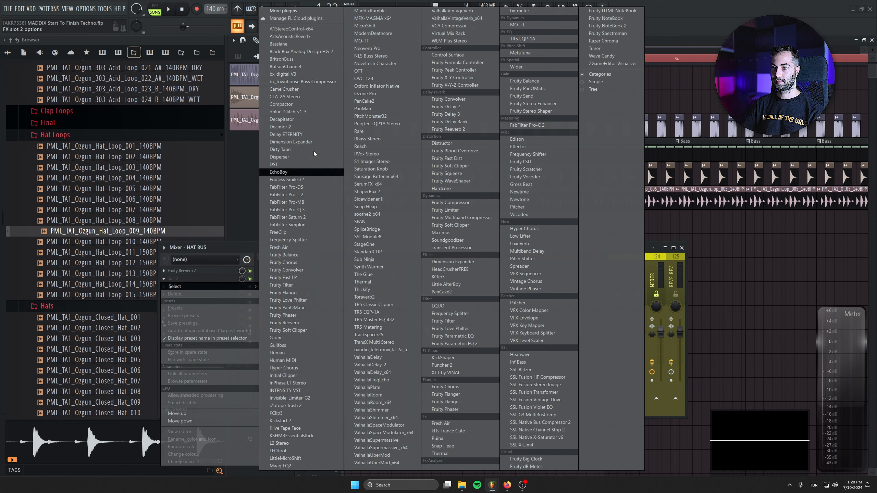
{"action": "key", "text": "Escape"}
{"action": "key", "text": "Escape"}
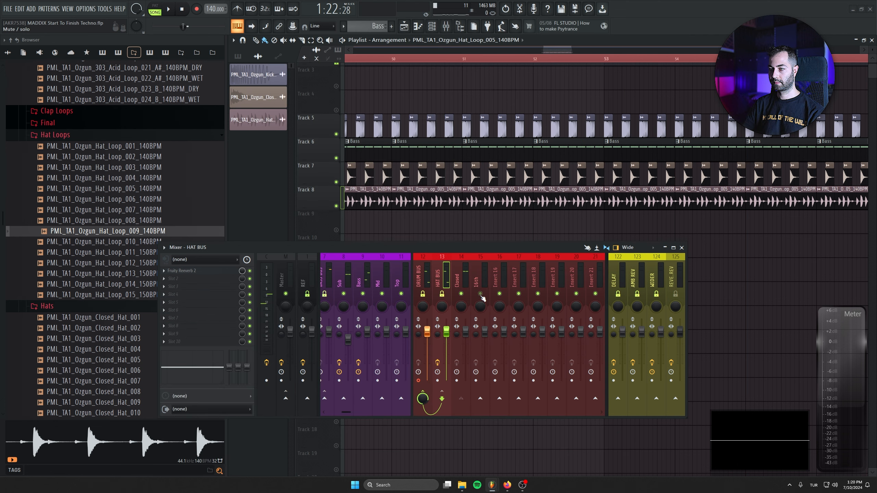
Step: Lower the 16th mixer track's volume to 92% during playback, then close the mixer and stop playback
{"action": "key", "text": "space"}
{"action": "left_click", "coordinate": [485, 332]}
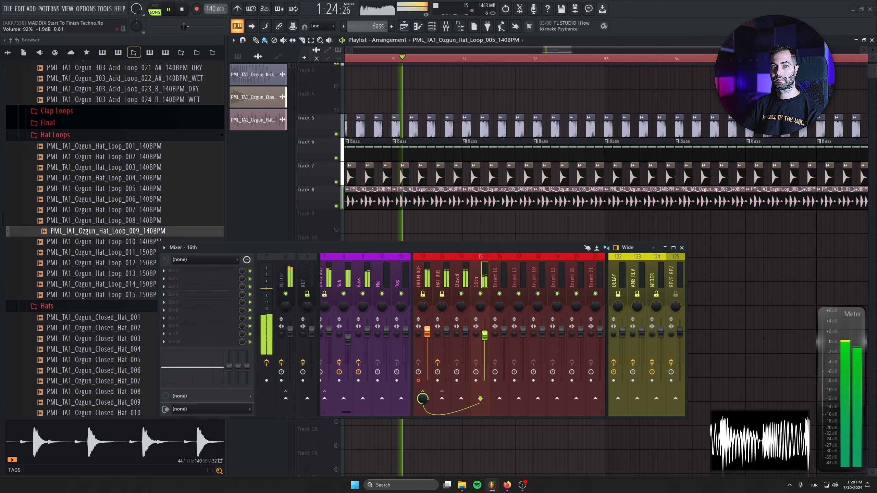
{"action": "left_click", "coordinate": [682, 248]}
{"action": "key", "text": "space"}
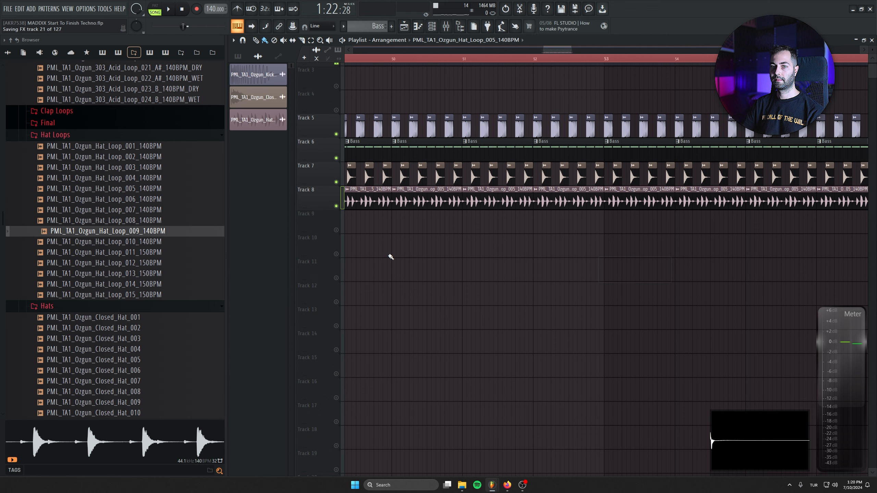
Step: Audition the open hat samples in the Hats folder up to PML_TA1_Ozgun_Open_Hat_004
{"action": "scroll", "coordinate": [79, 240], "scroll_direction": "up", "scroll_amount": 4}
{"action": "scroll", "coordinate": [97, 249], "scroll_direction": "down", "scroll_amount": 6}
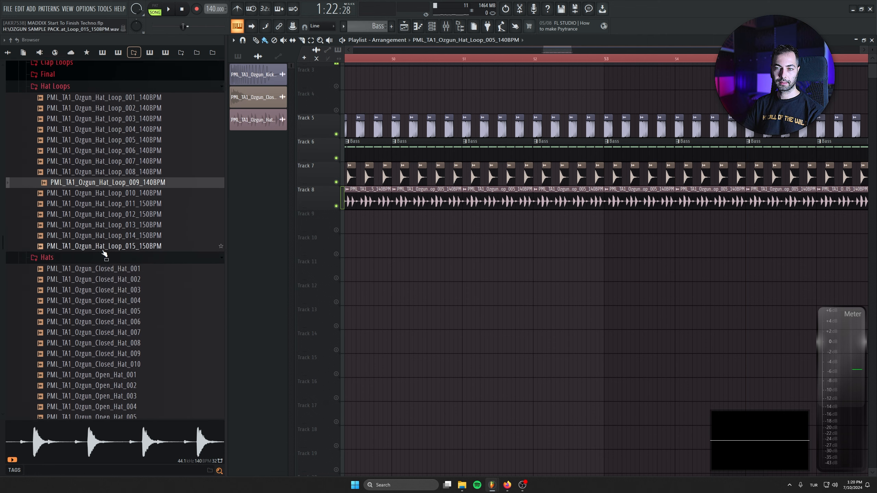
{"action": "scroll", "coordinate": [103, 247], "scroll_direction": "up", "scroll_amount": 2}
{"action": "scroll", "coordinate": [112, 246], "scroll_direction": "down", "scroll_amount": 5}
{"action": "left_click", "coordinate": [115, 254]}
{"action": "left_click", "coordinate": [119, 266]}
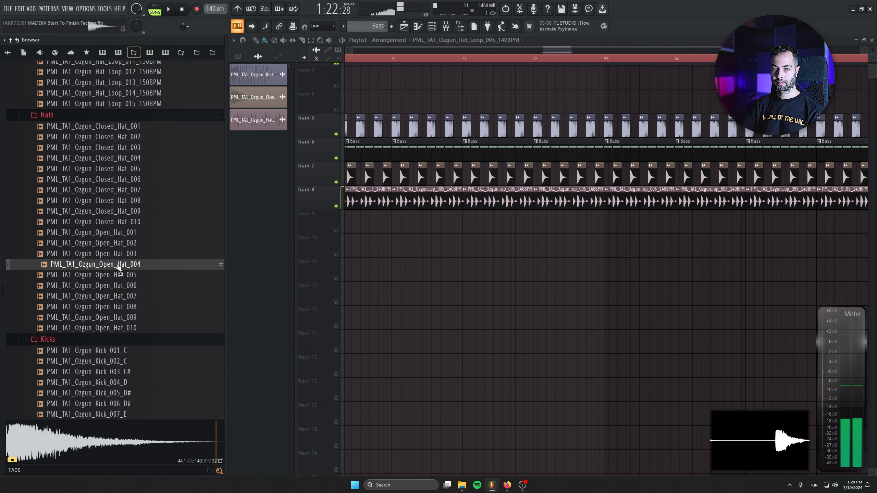
{"action": "left_click_drag", "start_coordinate": [113, 268], "coordinate": [382, 232]}
{"action": "scroll", "coordinate": [483, 254], "scroll_direction": "up", "scroll_amount": 3}
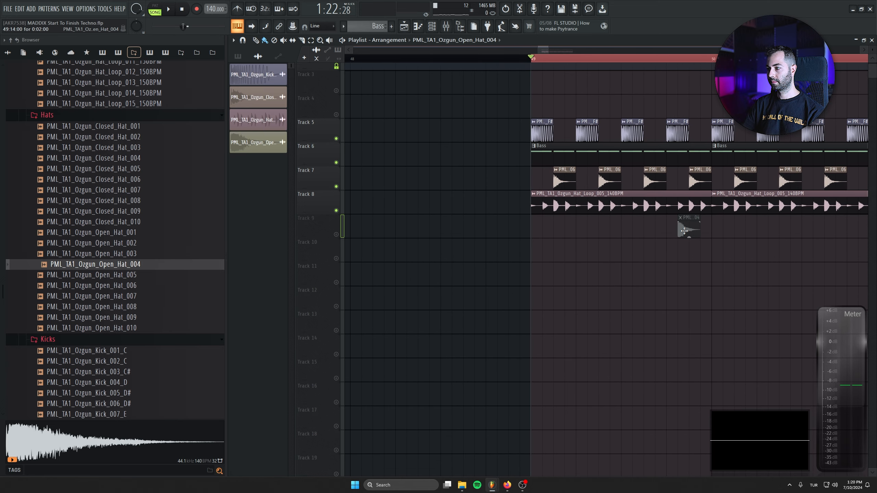
{"action": "left_click_drag", "start_coordinate": [573, 234], "coordinate": [441, 259]}
{"action": "left_click_drag", "start_coordinate": [444, 236], "coordinate": [433, 235]}
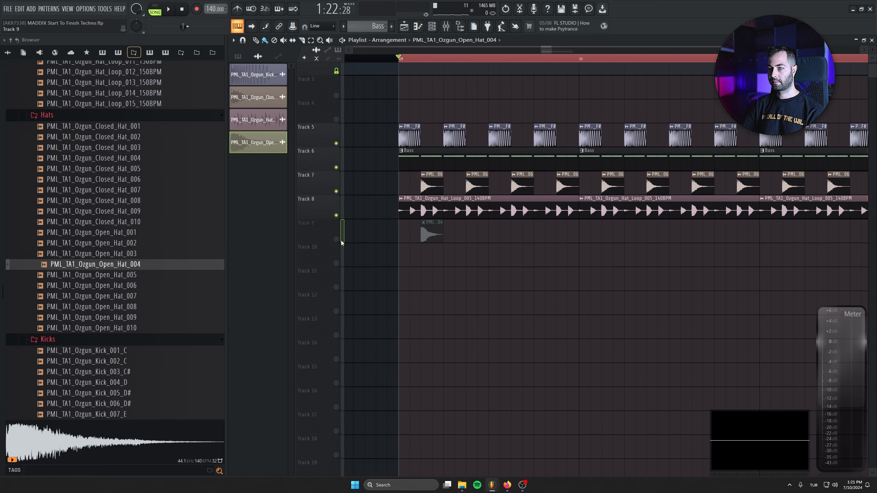
{"action": "right_click", "coordinate": [432, 231]}
Step: Clone Track 7 and replace the cloned closed hat sample with PML_TA1_Ozgun_Open_Hat_004
{"action": "right_click", "coordinate": [320, 172]}
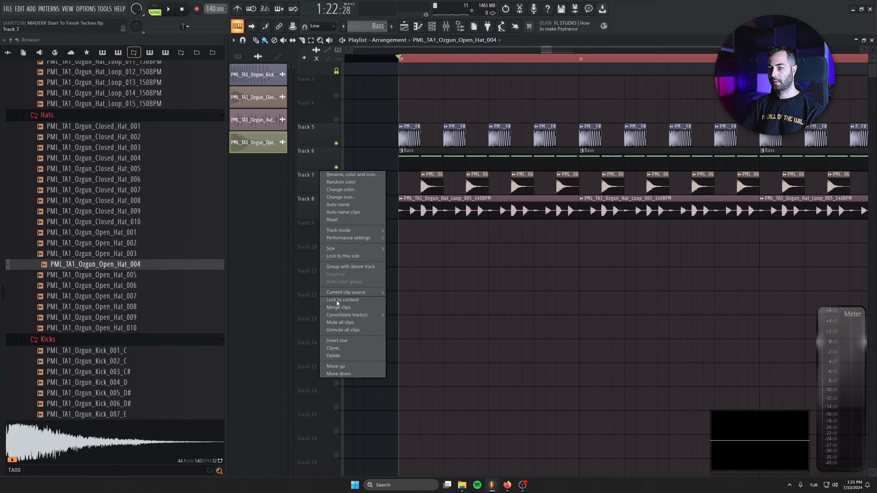
{"action": "left_click", "coordinate": [345, 349]}
{"action": "left_click_drag", "start_coordinate": [104, 264], "coordinate": [430, 211]}
Step: Route the cloned open hat channel to mixer track 15 named Open, placed between Closed and 16th
{"action": "double_click", "coordinate": [430, 203]}
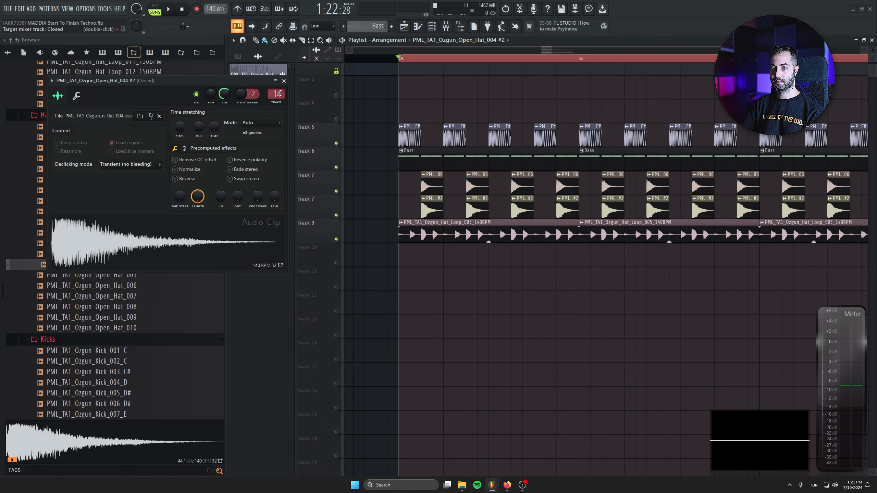
{"action": "scroll", "coordinate": [278, 93], "scroll_direction": "up", "scroll_amount": 1}
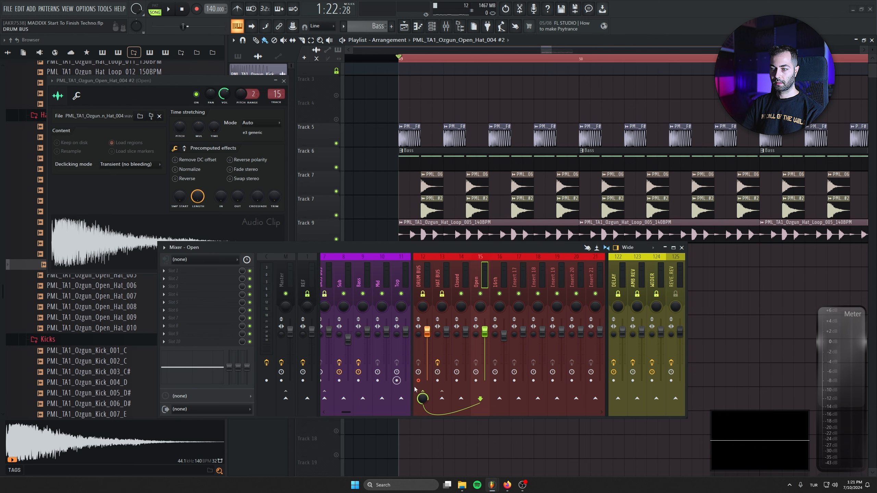
{"action": "left_click", "coordinate": [682, 247]}
{"action": "left_click", "coordinate": [284, 82]}
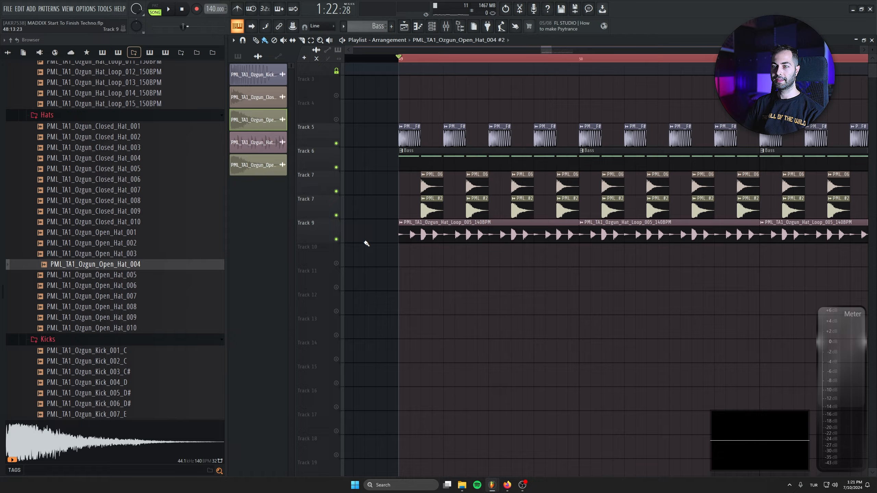
Step: Play the arrangement from bar 49 and check the layered hats over the kick and bass
{"action": "scroll", "coordinate": [366, 244], "scroll_direction": "down", "scroll_amount": 2}
{"action": "key", "text": "space"}
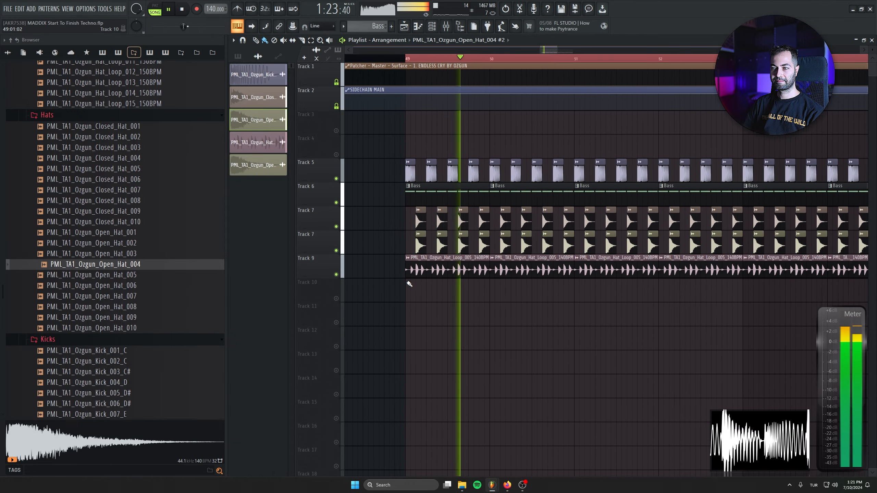
{"action": "scroll", "coordinate": [409, 283], "scroll_direction": "up", "scroll_amount": 4}
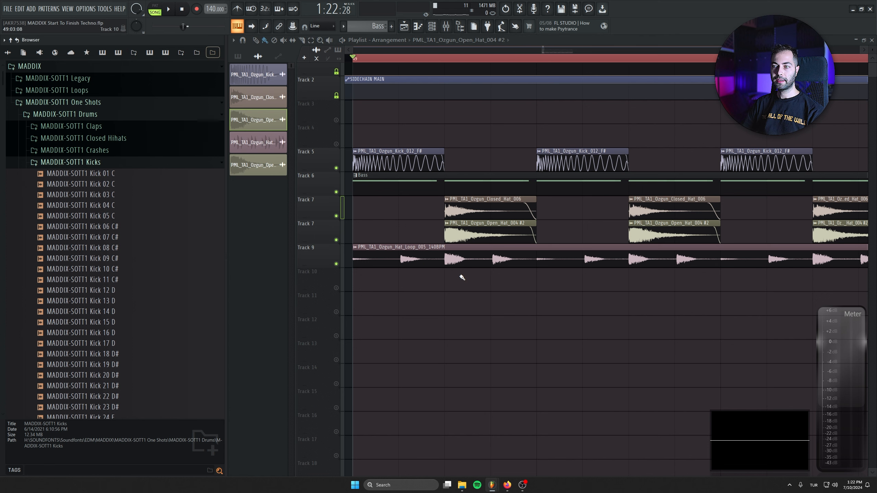
{"action": "scroll", "coordinate": [463, 278], "scroll_direction": "down", "scroll_amount": 2}
{"action": "scroll", "coordinate": [39, 170], "scroll_direction": "down", "scroll_amount": 2}
{"action": "scroll", "coordinate": [39, 138], "scroll_direction": "up", "scroll_amount": 2}
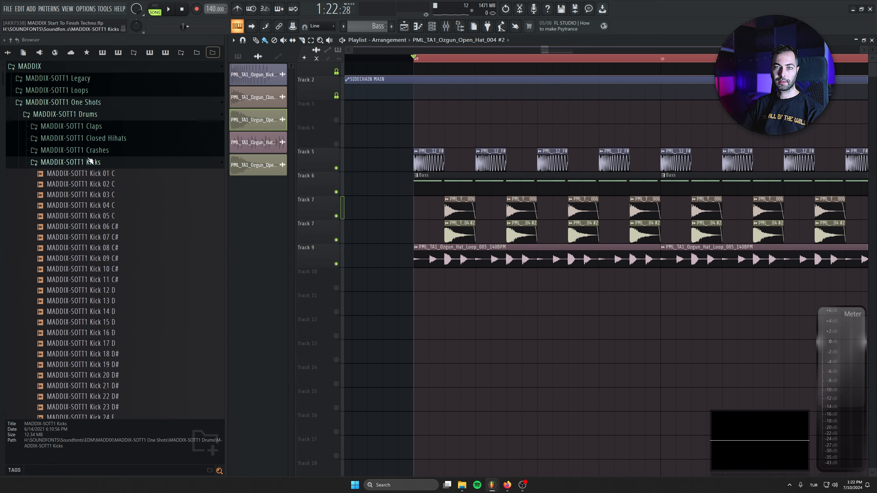
Step: Audition clap samples in the MADDIX-SOTT1 Claps folder
{"action": "left_click", "coordinate": [103, 127]}
{"action": "scroll", "coordinate": [117, 173], "scroll_direction": "down", "scroll_amount": 2}
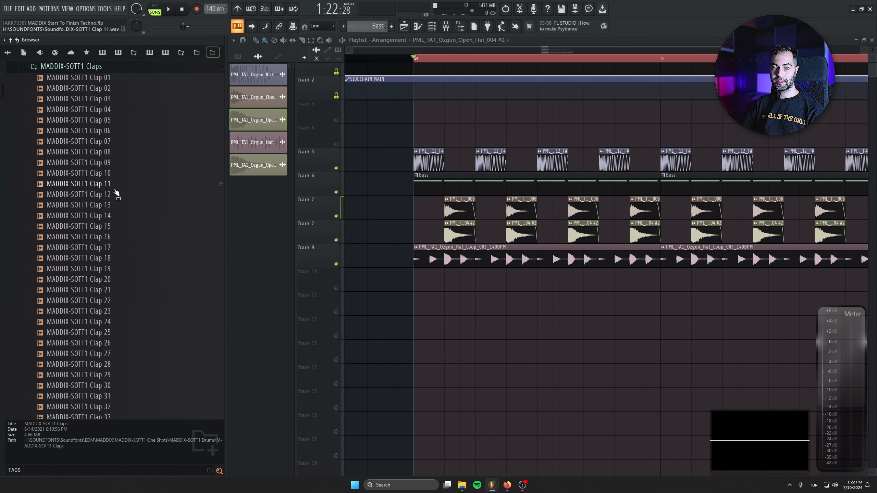
{"action": "left_click", "coordinate": [114, 312]}
{"action": "left_click", "coordinate": [114, 322]}
{"action": "left_click", "coordinate": [114, 343]}
{"action": "left_click", "coordinate": [114, 354]}
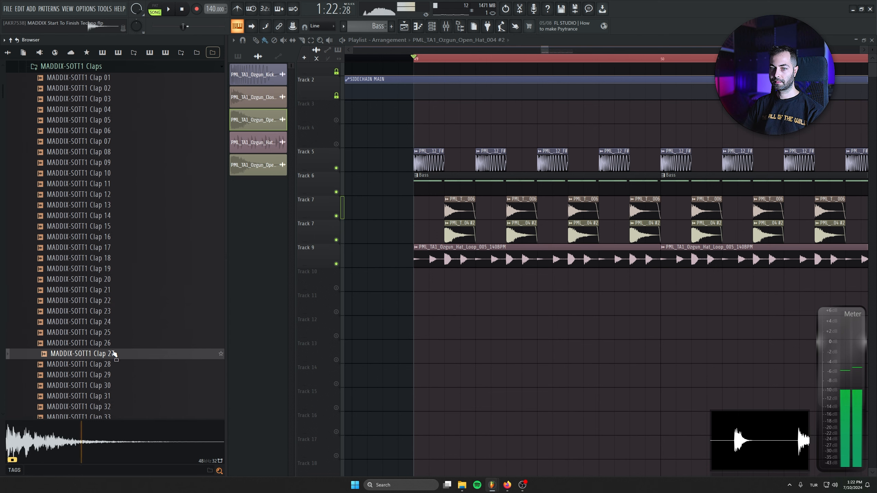
{"action": "scroll", "coordinate": [116, 346], "scroll_direction": "down", "scroll_amount": 4}
{"action": "left_click", "coordinate": [121, 294]}
{"action": "left_click", "coordinate": [122, 269]}
Step: Place MADDIX-SOTT1 Clap 31 on Track 10 at the second and fourth kicks of bar 49 and loop that bar
{"action": "left_click_drag", "start_coordinate": [162, 287], "coordinate": [449, 281]}
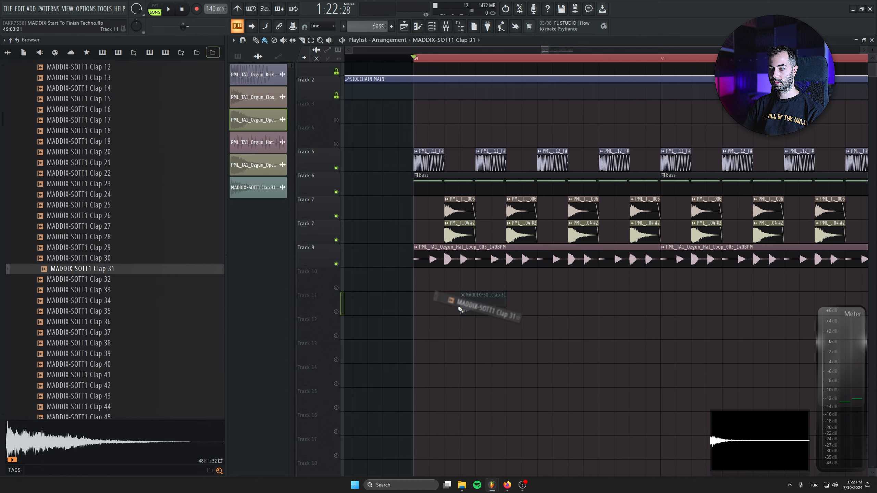
{"action": "scroll", "coordinate": [459, 282], "scroll_direction": "up", "scroll_amount": 2}
{"action": "scroll", "coordinate": [488, 328], "scroll_direction": "down", "scroll_amount": 2}
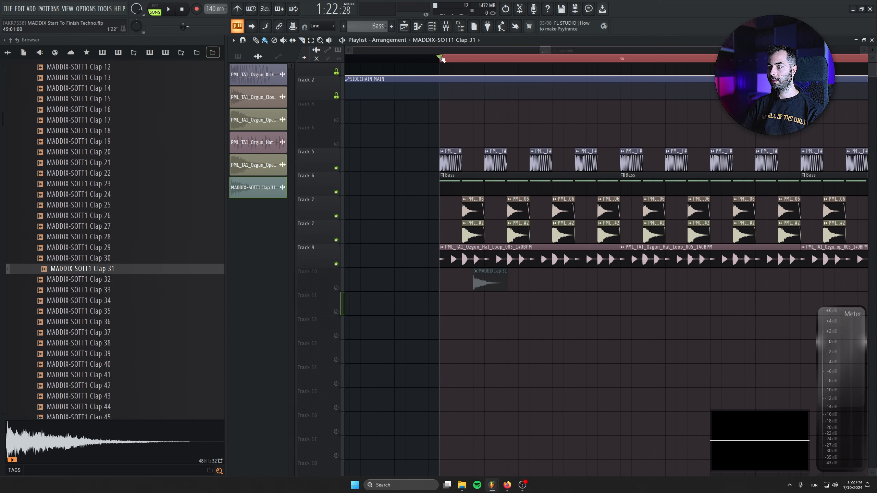
{"action": "left_click_drag", "start_coordinate": [442, 57], "coordinate": [627, 63]}
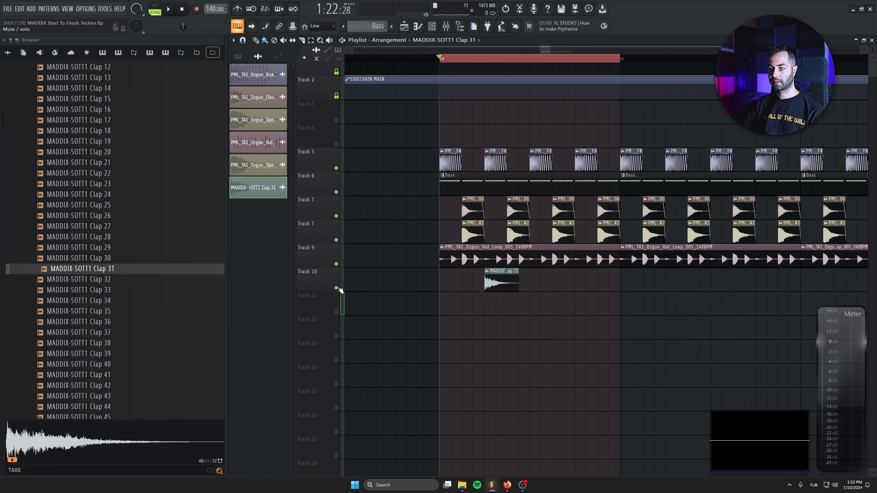
{"action": "key", "text": "space"}
{"action": "left_click", "coordinate": [587, 282]}
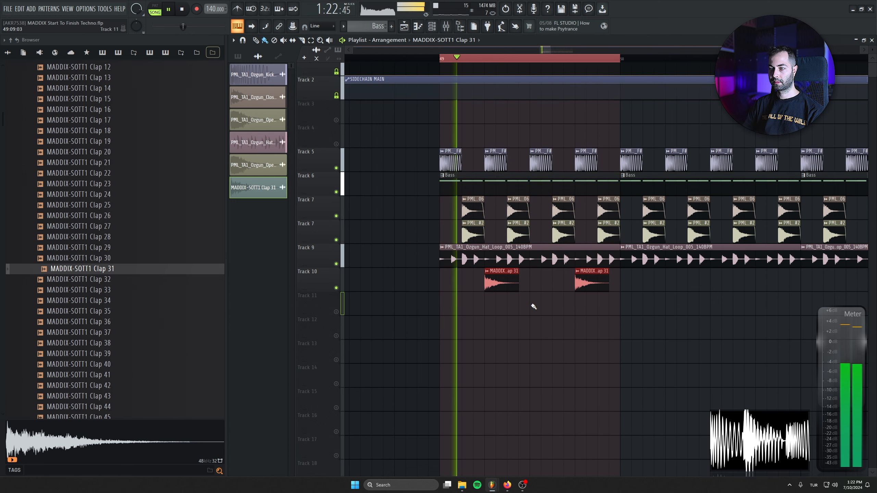
Step: Clone Track 10 and replace the cloned clap sample with MADDIX-SOTT1 Clap 34
{"action": "right_click", "coordinate": [308, 278]}
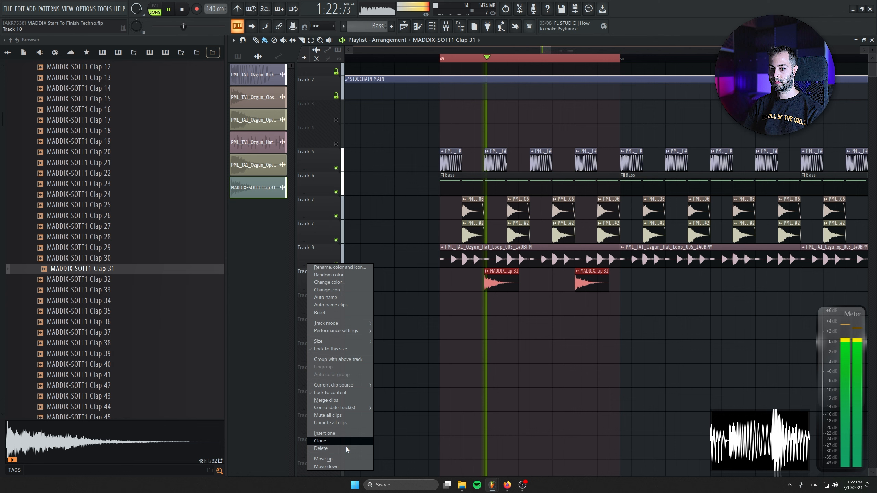
{"action": "left_click", "coordinate": [336, 441]}
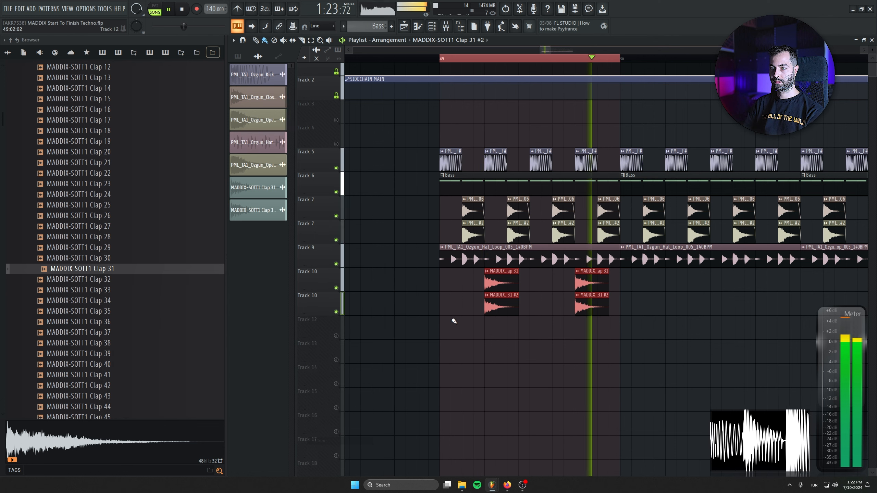
{"action": "left_click", "coordinate": [119, 302]}
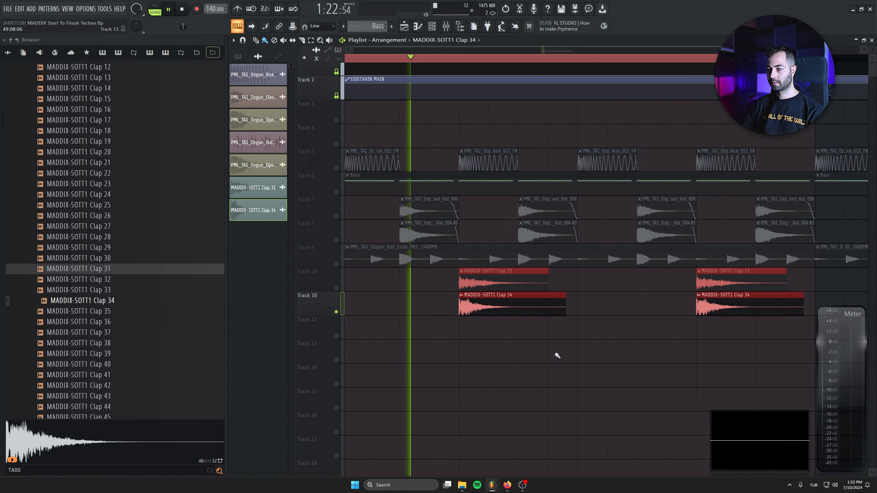
Step: Shorten the Clap 34 clips on the cloned track to about half a beat and add a fade-out
{"action": "scroll", "coordinate": [552, 356], "scroll_direction": "up", "scroll_amount": 3}
{"action": "double_click", "coordinate": [331, 302]}
{"action": "left_click_drag", "start_coordinate": [580, 297], "coordinate": [413, 299]}
{"action": "left_click_drag", "start_coordinate": [503, 317], "coordinate": [537, 311]}
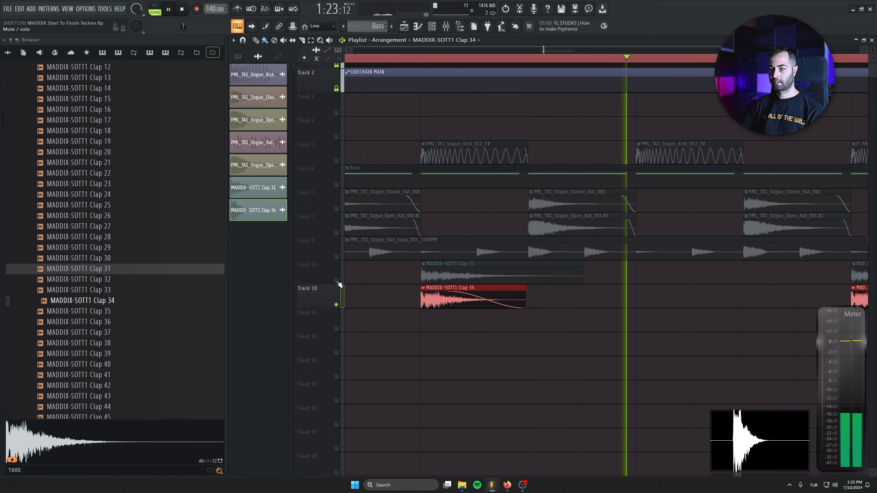
Step: Enable the Clap 31 track alongside Clap 34, select the clips on both tracks and lower their level to -4.3 dB
{"action": "left_click", "coordinate": [336, 282]}
{"action": "double_click", "coordinate": [318, 266]}
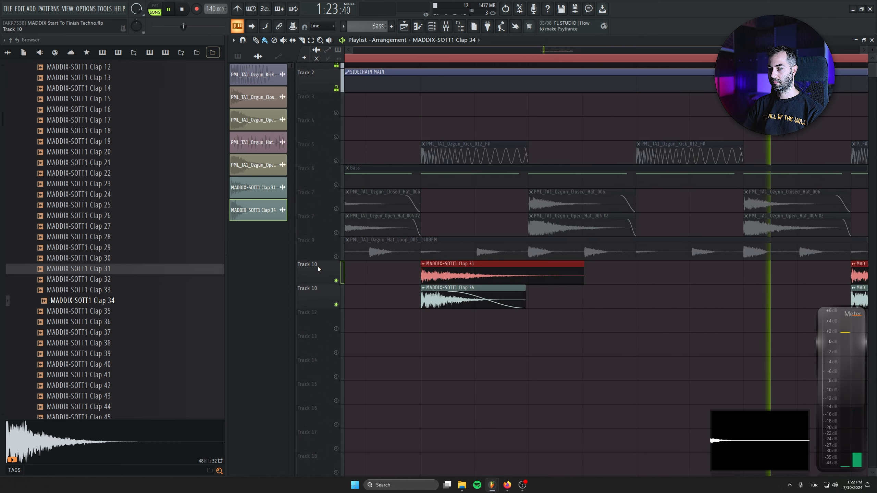
{"action": "left_click_drag", "start_coordinate": [318, 266], "coordinate": [319, 292]}
{"action": "left_click_drag", "start_coordinate": [502, 284], "coordinate": [502, 295]}
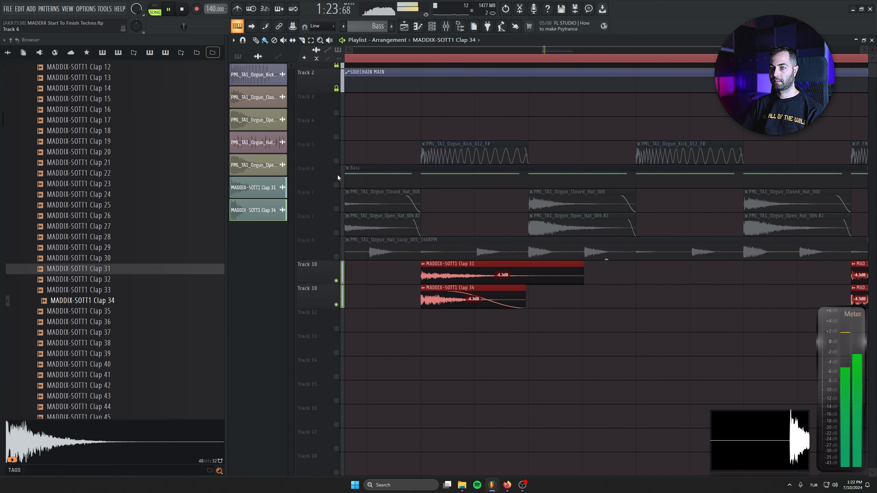
Step: Unmute the kick track and nudge both clap clips slightly behind the kick, leaving them deselected
{"action": "left_click", "coordinate": [337, 161]}
{"action": "scroll", "coordinate": [386, 275], "scroll_direction": "up", "scroll_amount": 3}
{"action": "scroll", "coordinate": [487, 335], "scroll_direction": "down", "scroll_amount": 2}
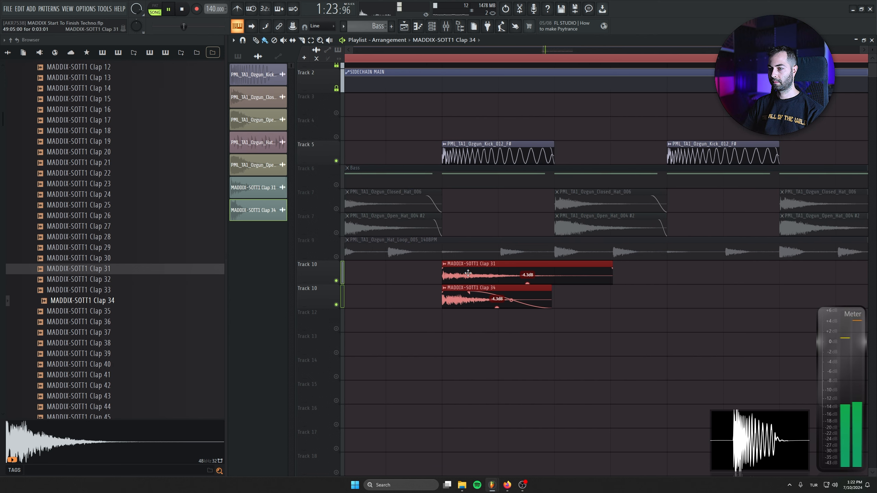
{"action": "scroll", "coordinate": [463, 318], "scroll_direction": "up", "scroll_amount": 1}
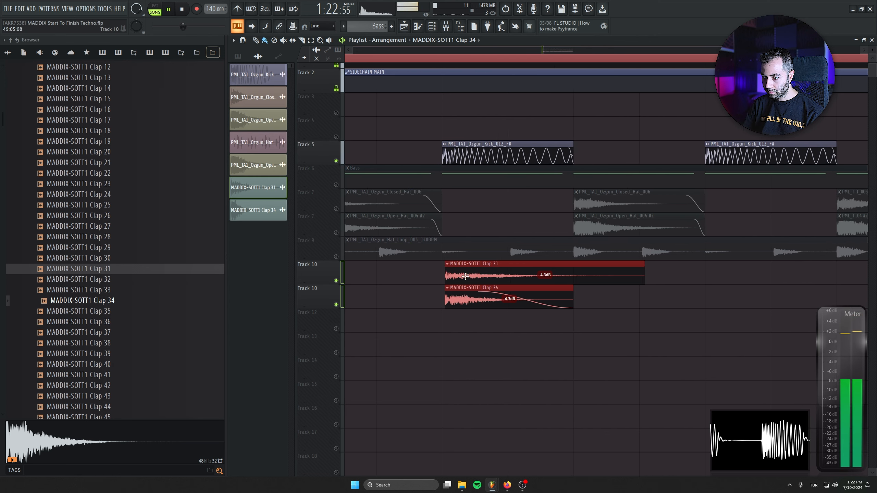
{"action": "left_click", "coordinate": [637, 322]}
{"action": "right_click", "coordinate": [637, 322]}
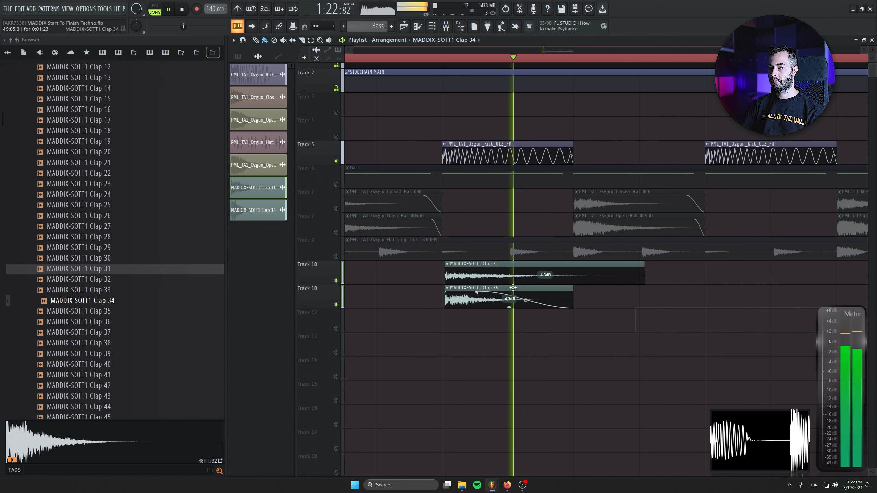
Step: Route the Clap 31 and Clap 34 samples to mixer track 17 and name that mixer track Claps
{"action": "key", "text": "space"}
{"action": "double_click", "coordinate": [513, 265]}
{"action": "left_click_drag", "start_coordinate": [288, 105], "coordinate": [288, 85]}
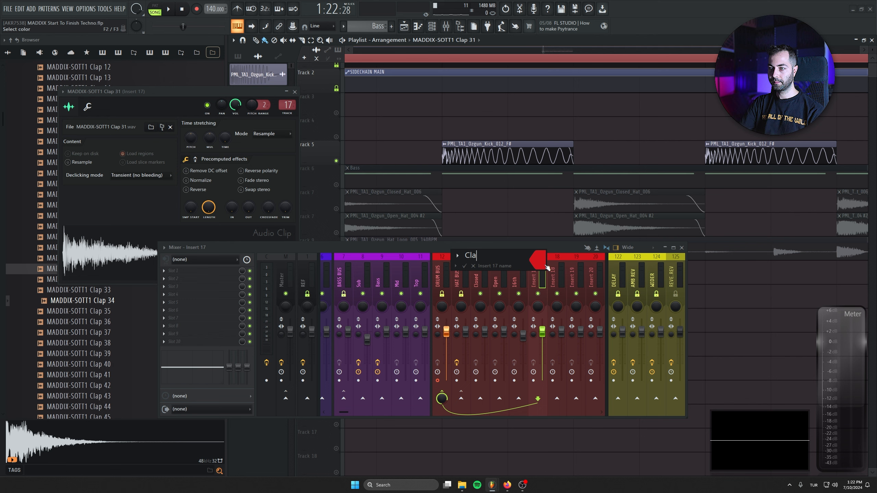
{"action": "right_click", "coordinate": [295, 112]}
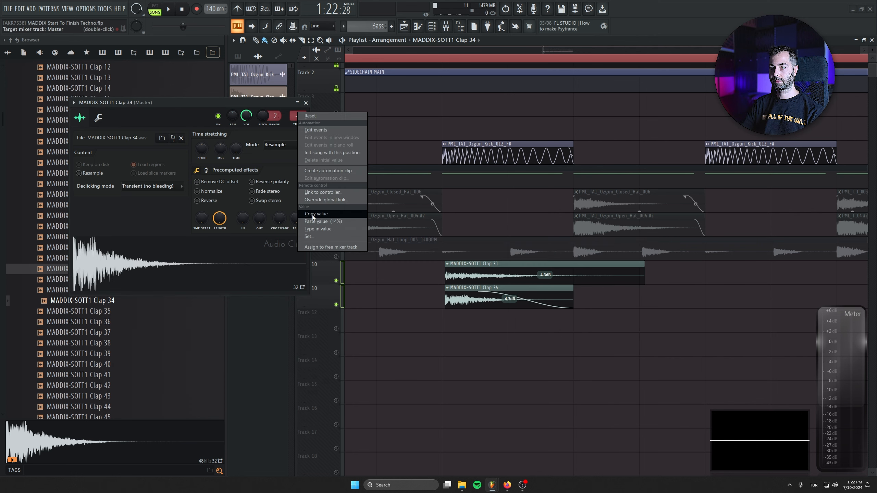
{"action": "left_click", "coordinate": [307, 222]}
{"action": "key", "text": "space"}
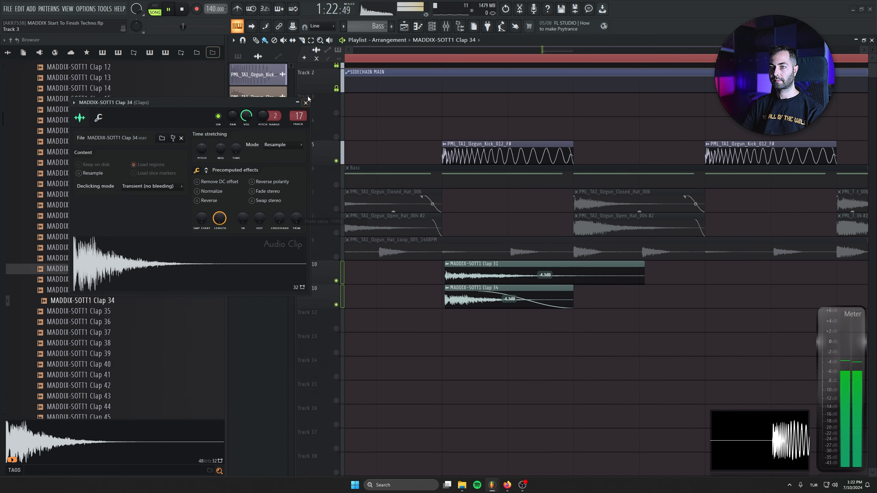
{"action": "left_click", "coordinate": [305, 102]}
Step: Insert Fruity Reeverb 2 with the OZGUN DRUMS 2 preset on the Claps mixer track and lower its level to -4.0 dB
{"action": "left_click", "coordinate": [446, 26]}
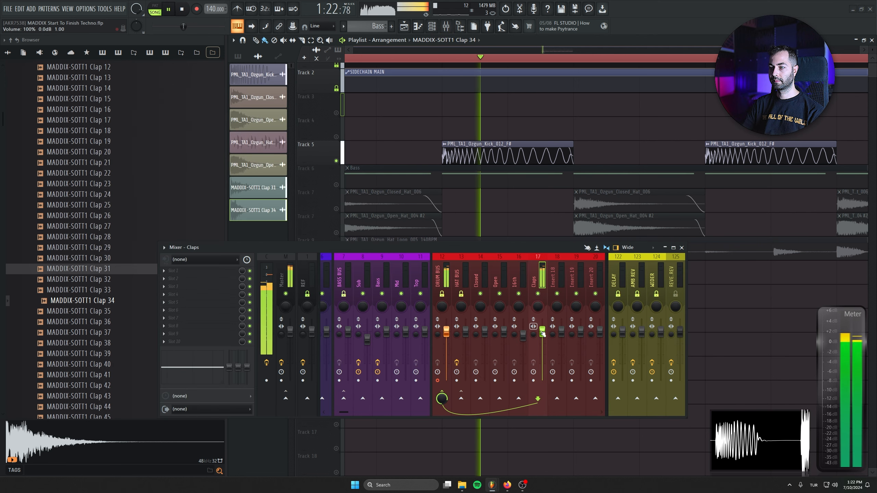
{"action": "left_click", "coordinate": [208, 272]}
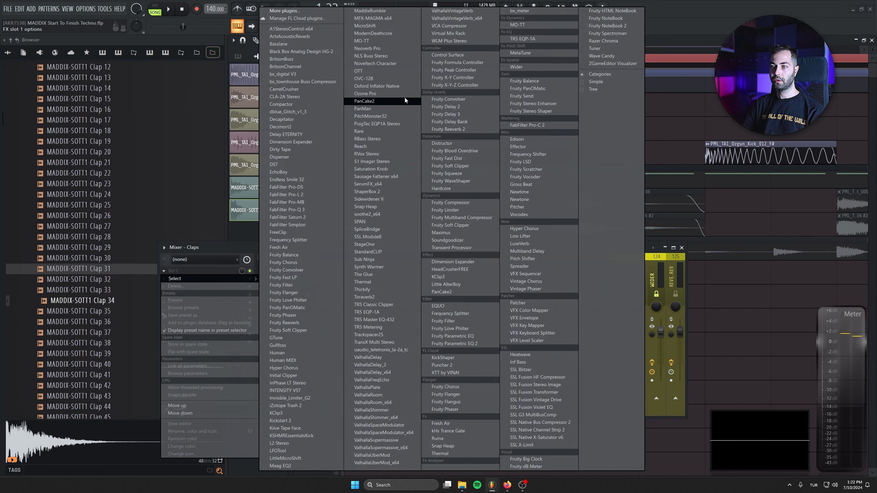
{"action": "left_click", "coordinate": [449, 129]}
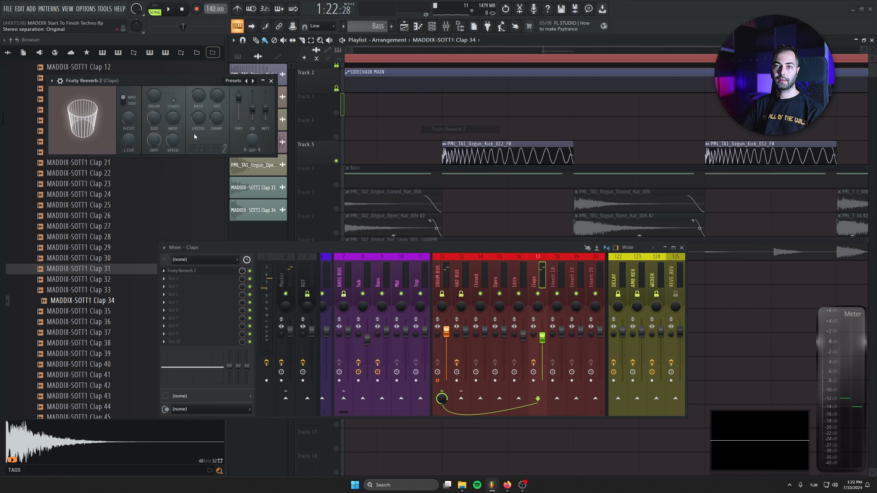
{"action": "left_click", "coordinate": [52, 81]}
{"action": "mouse_move", "coordinate": [103, 111]}
{"action": "left_click", "coordinate": [184, 202]}
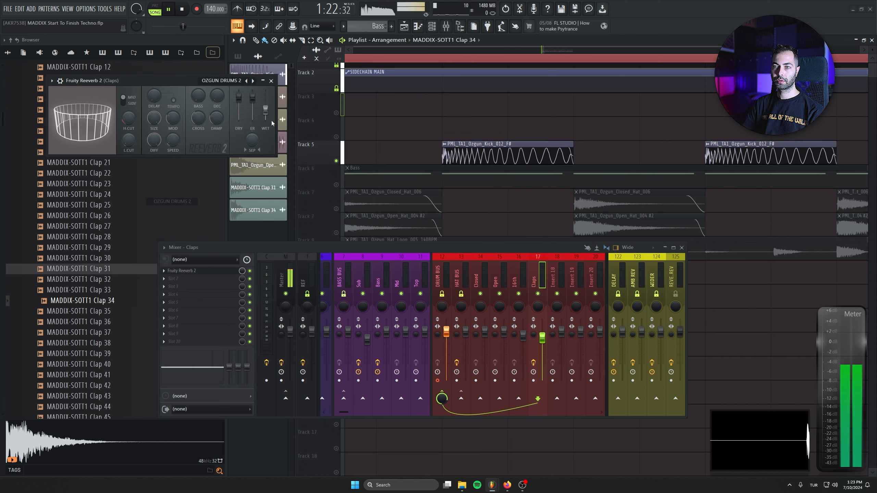
{"action": "key", "text": "space"}
{"action": "left_click", "coordinate": [271, 80]}
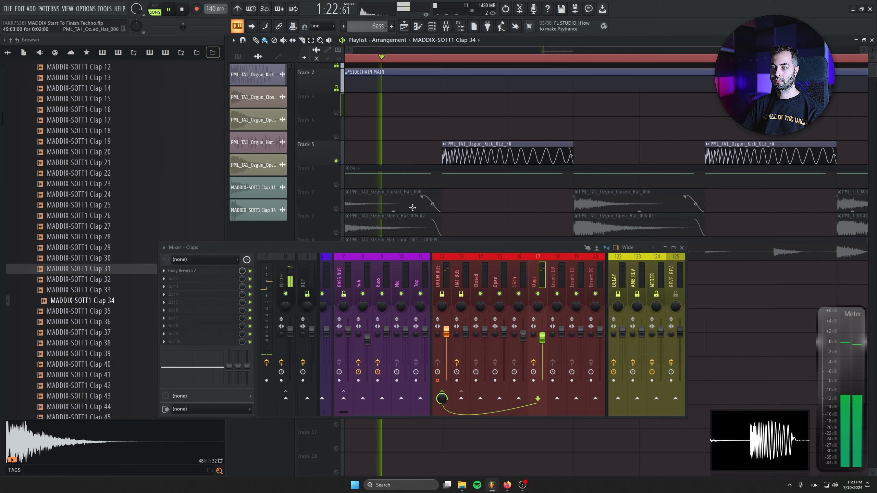
{"action": "left_click_drag", "start_coordinate": [542, 338], "coordinate": [542, 340]}
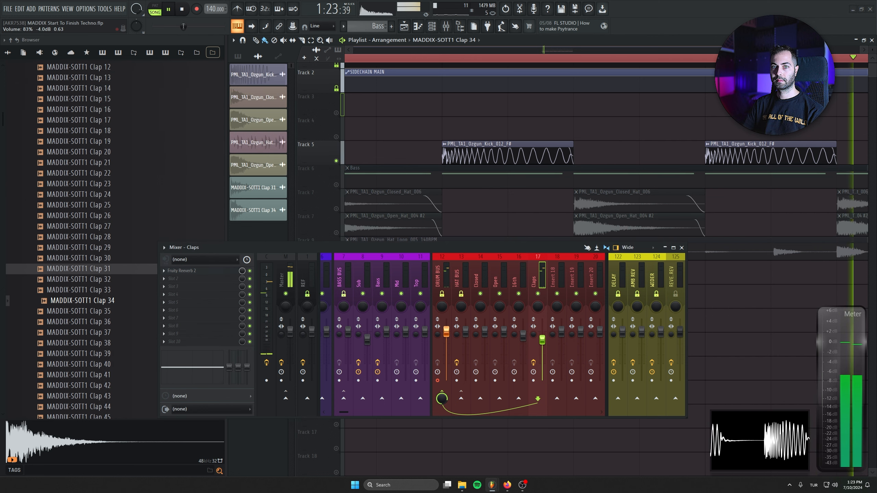
Step: Insert Fruity Parametric EQ 2 before the reverb on Claps and use band 1 as a high-pass with its cutoff above 327 Hz
{"action": "left_click", "coordinate": [195, 272]}
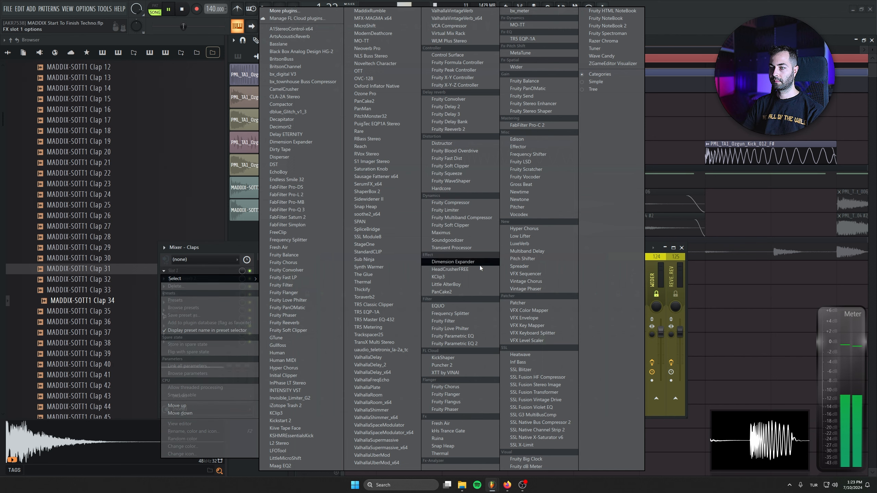
{"action": "left_click", "coordinate": [485, 343]}
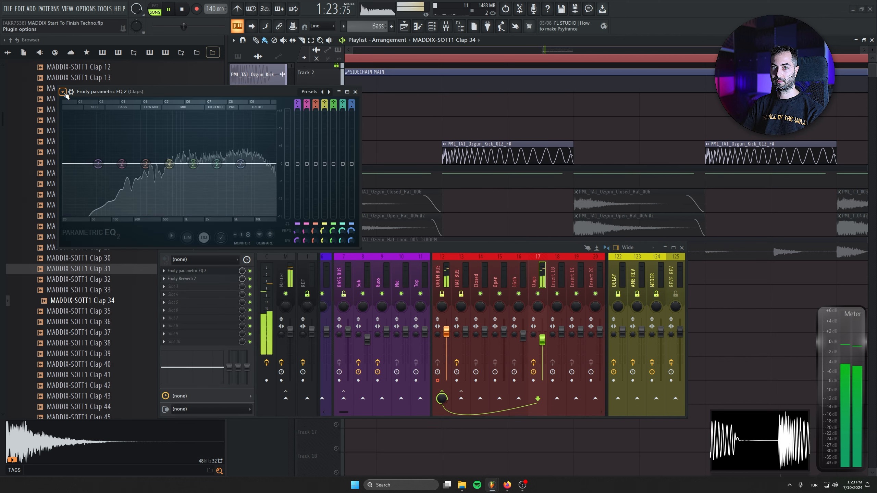
{"action": "key", "text": "space"}
{"action": "right_click", "coordinate": [98, 163]}
{"action": "mouse_move", "coordinate": [111, 186]}
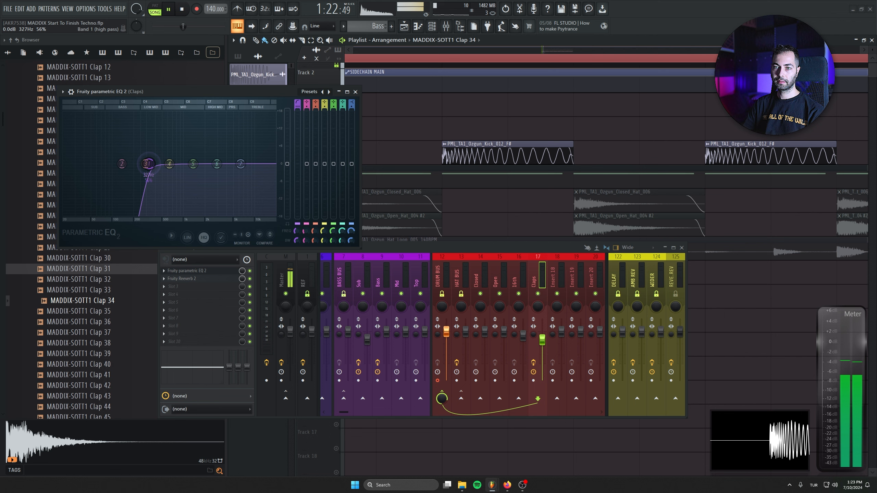
{"action": "left_click_drag", "start_coordinate": [147, 164], "coordinate": [159, 163]}
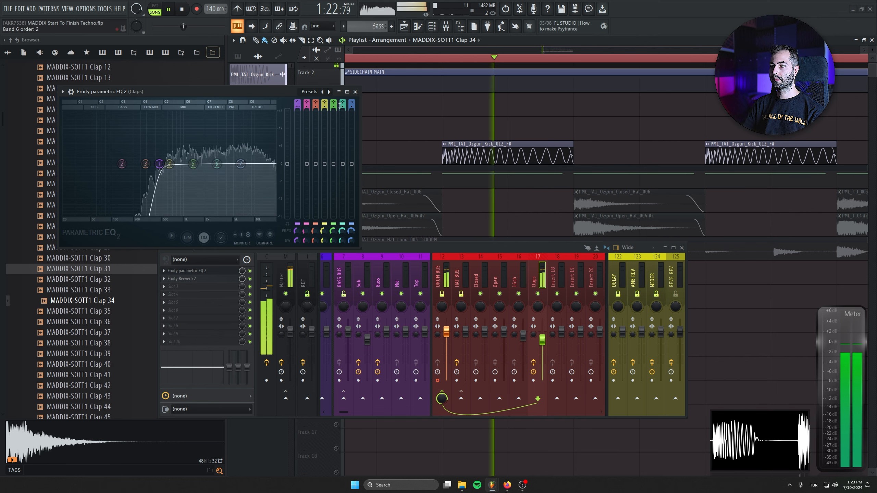
{"action": "left_click", "coordinate": [355, 91]}
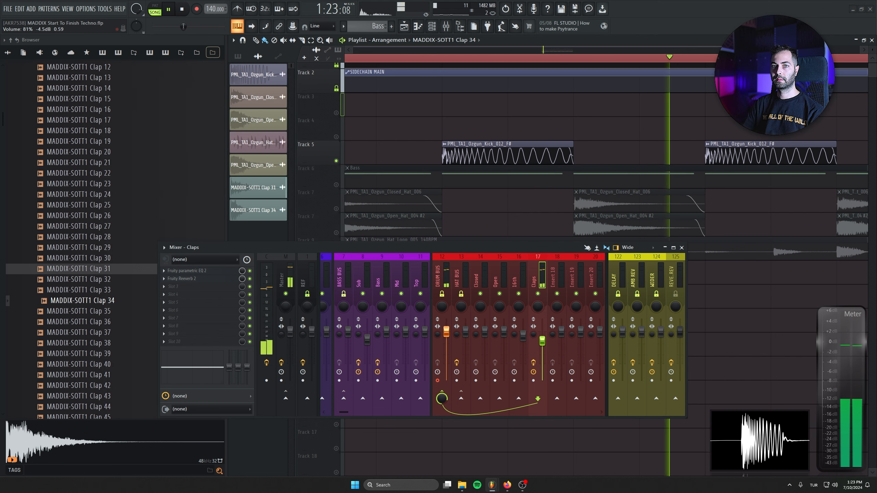
Step: Unmute the bass track, lower the Claps level to -6.7 dB and bring all hat tracks back into playback
{"action": "left_click", "coordinate": [337, 185]}
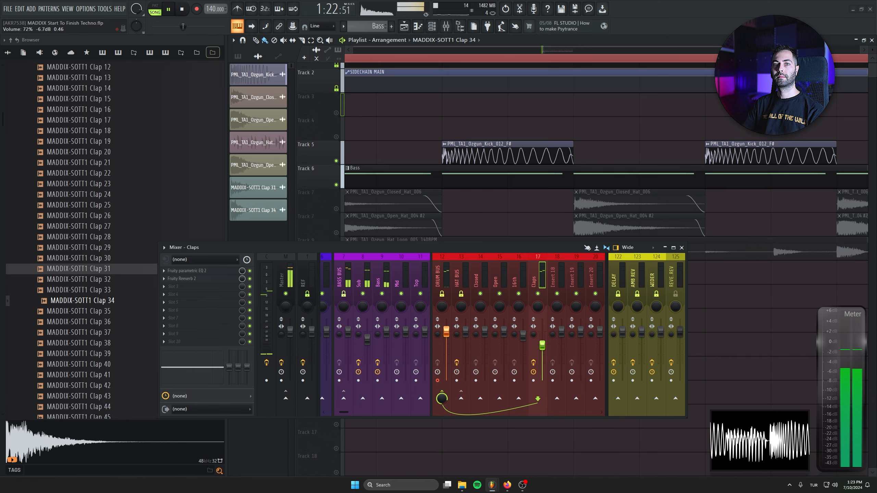
{"action": "right_click", "coordinate": [337, 209]}
{"action": "scroll", "coordinate": [434, 190], "scroll_direction": "down", "scroll_amount": 9}
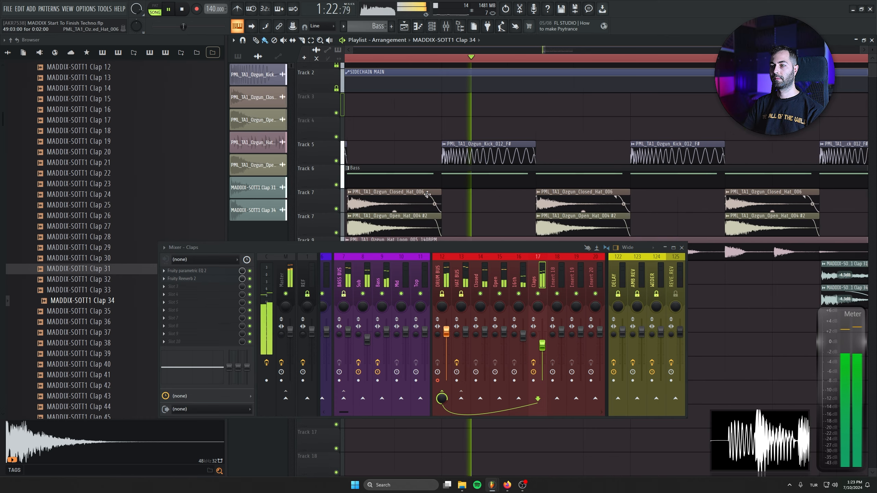
{"action": "scroll", "coordinate": [438, 190], "scroll_direction": "down", "scroll_amount": 2}
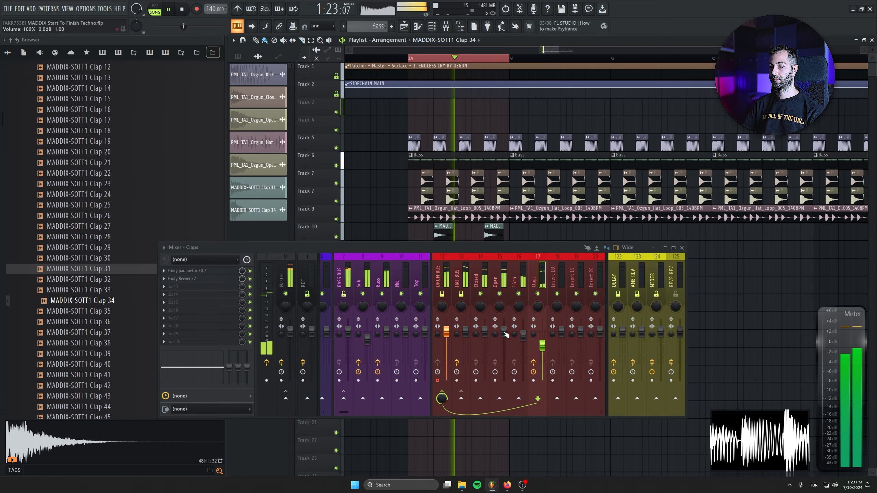
Step: Mute the 16th and Claps mixer tracks and rebalance the Open hat level to -4.5 dB against the closed hat
{"action": "left_click_drag", "start_coordinate": [505, 329], "coordinate": [503, 378]}
{"action": "left_click", "coordinate": [519, 293]}
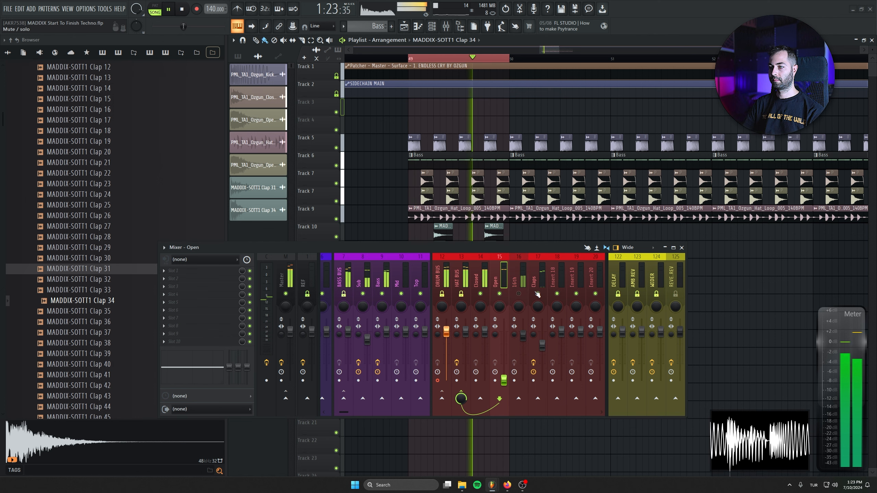
{"action": "left_click", "coordinate": [459, 278]}
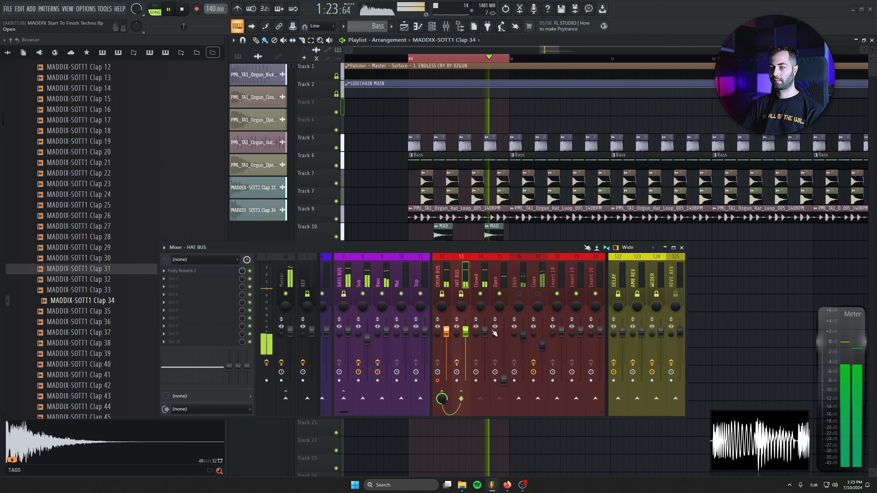
{"action": "left_click_drag", "start_coordinate": [503, 380], "coordinate": [504, 342]}
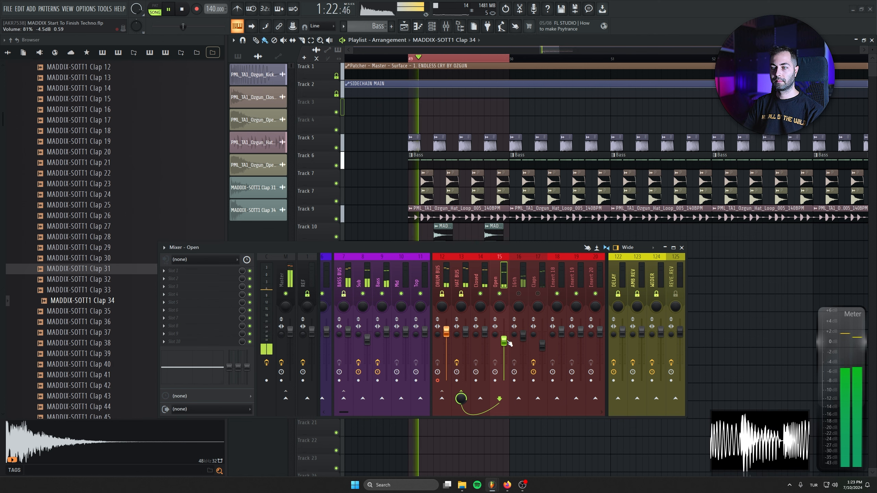
Step: Unmute the 16th and Claps mixer tracks and lower the Claps level slightly
{"action": "left_click", "coordinate": [519, 294]}
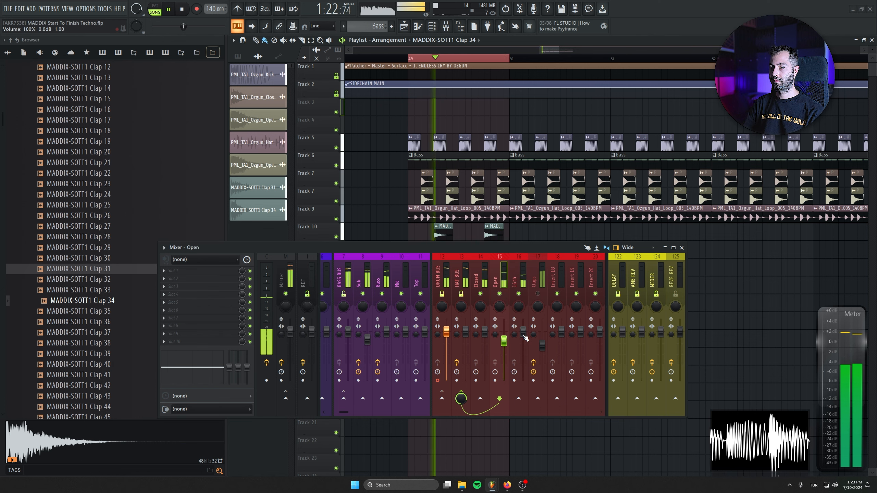
{"action": "left_click_drag", "start_coordinate": [523, 335], "coordinate": [543, 350]}
{"action": "left_click", "coordinate": [537, 294]}
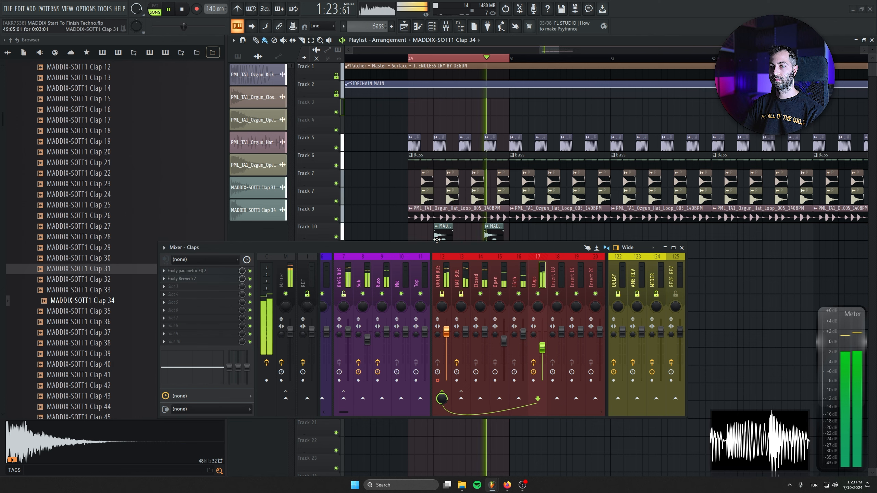
Step: Open the Fruity Limiter on the DRUM BUS and lower its limiter ceiling to about -2.5 dB
{"action": "left_click", "coordinate": [449, 275]}
{"action": "key", "text": "space"}
{"action": "left_click", "coordinate": [179, 271]}
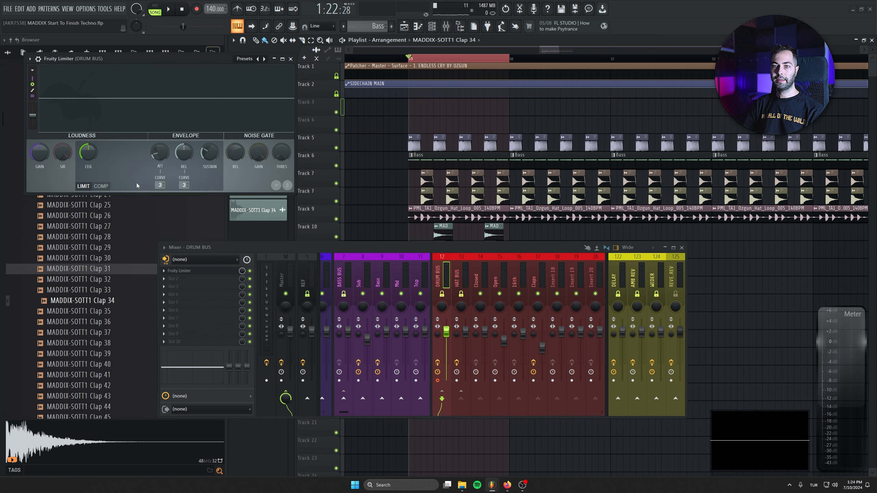
{"action": "left_click_drag", "start_coordinate": [129, 65], "coordinate": [260, 116]}
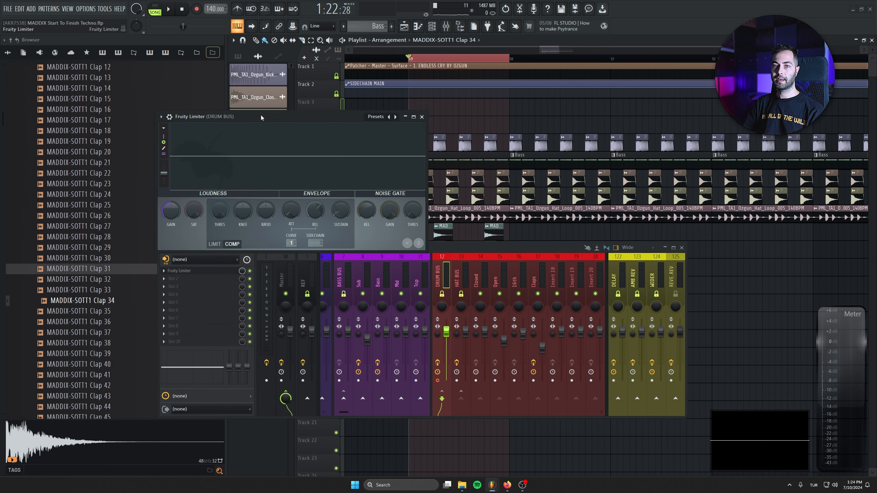
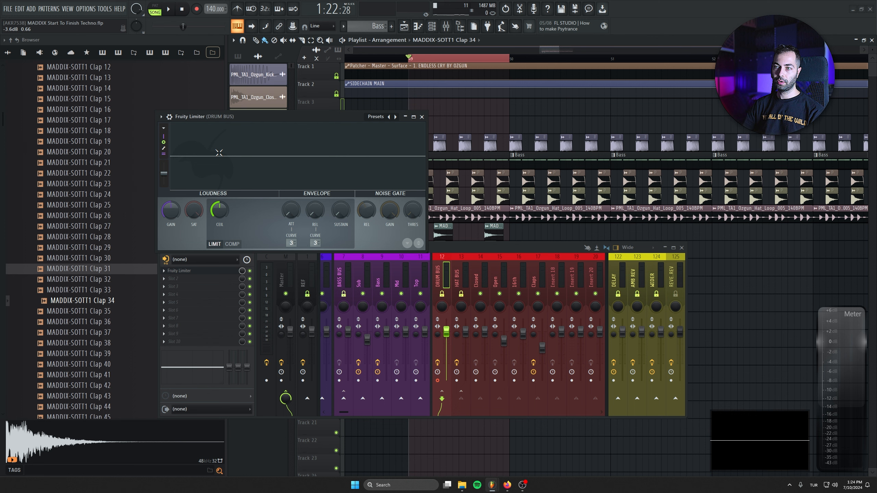
{"action": "left_click_drag", "start_coordinate": [243, 114], "coordinate": [236, 126]}
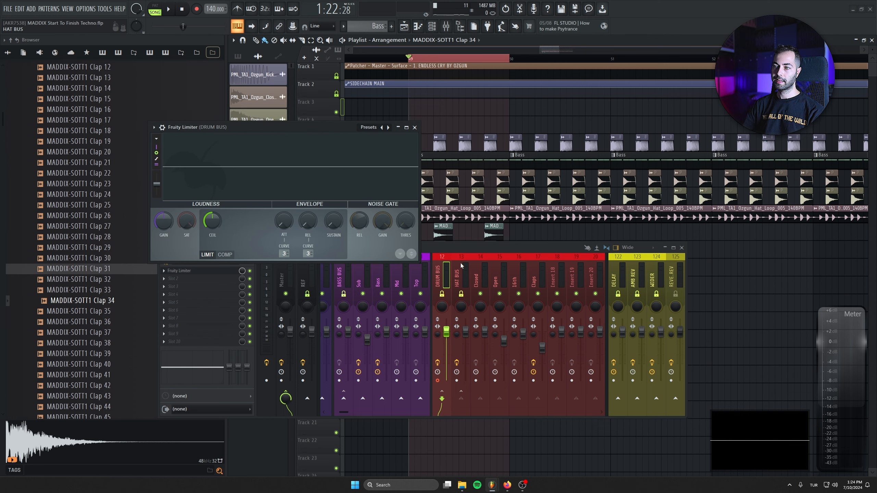
{"action": "left_click_drag", "start_coordinate": [461, 246], "coordinate": [461, 270]}
{"action": "left_click_drag", "start_coordinate": [293, 129], "coordinate": [219, 123]}
{"action": "key", "text": "space"}
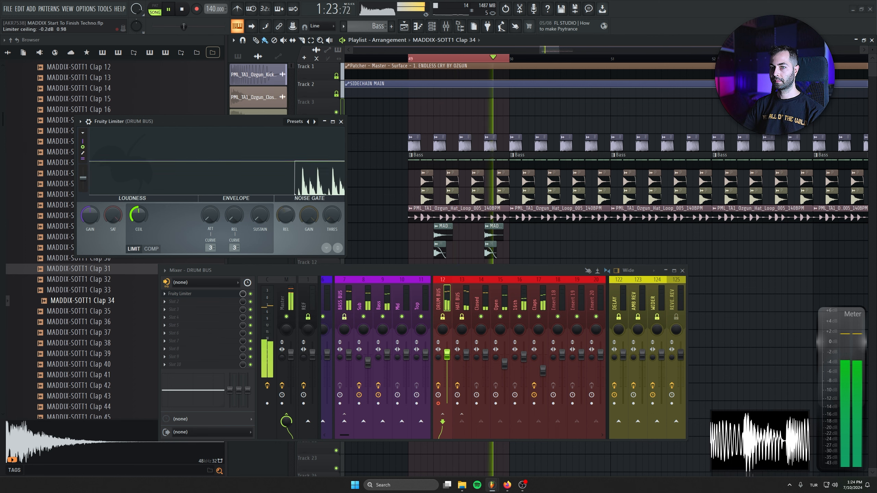
{"action": "mouse_move", "coordinate": [141, 213]}
{"action": "left_mouse_down"}
{"action": "mouse_move", "coordinate": [141, 224]}
{"action": "mouse_move", "coordinate": [141, 211]}
{"action": "left_mouse_up"}
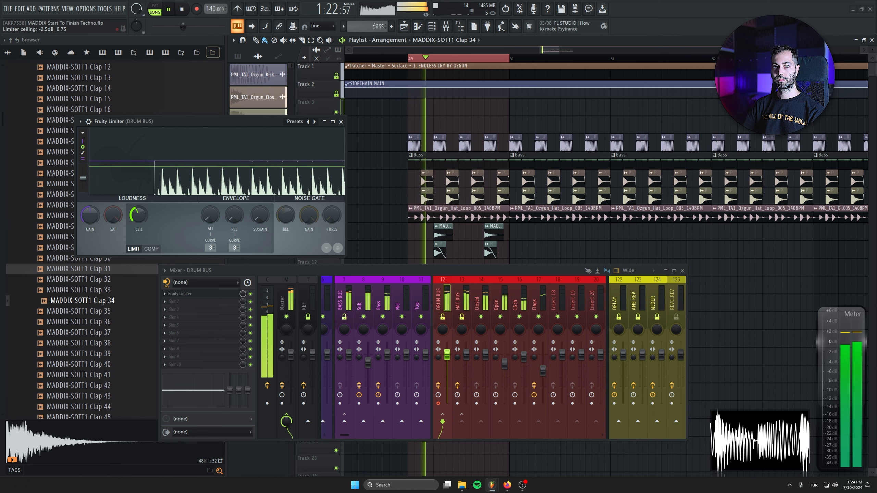
{"action": "left_click", "coordinate": [341, 122]}
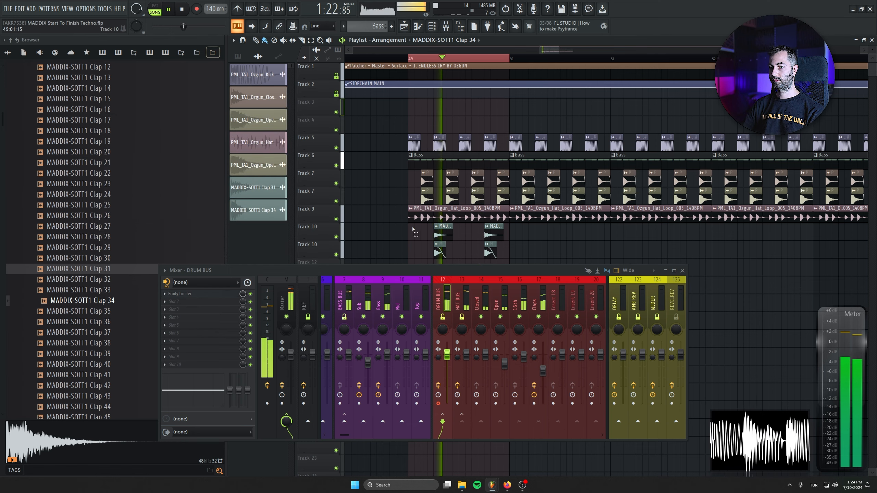
Step: Duplicate the bar 49 clap clips on both clap tracks across the following bars of the section
{"action": "left_click_drag", "start_coordinate": [412, 230], "coordinate": [505, 170]}
{"action": "key", "text": "space"}
{"action": "scroll", "coordinate": [522, 212], "scroll_direction": "down", "scroll_amount": 5}
{"action": "key", "text": "ctrl+b"}
{"action": "key", "text": "ctrl+b"}
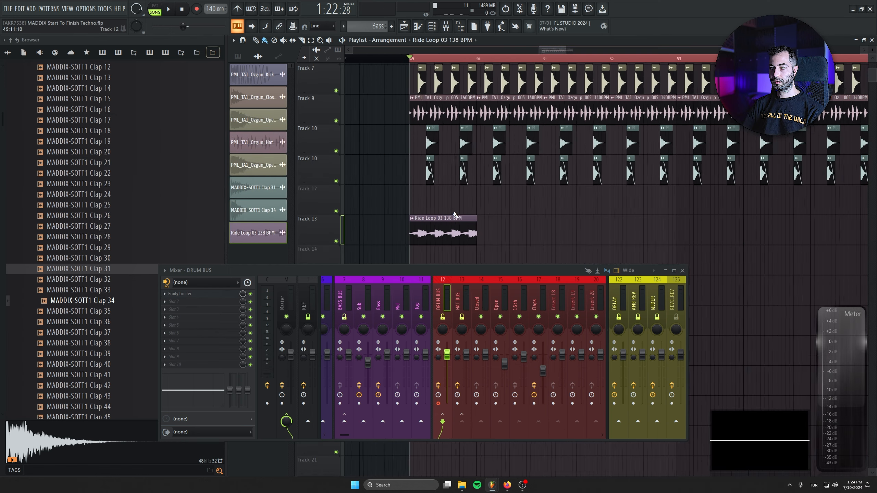
Step: Fit the Ride Loop 03 sample on Track 12 to the project tempo, entering 138 BPM as its original tempo
{"action": "scroll", "coordinate": [523, 208], "scroll_direction": "up", "scroll_amount": 5}
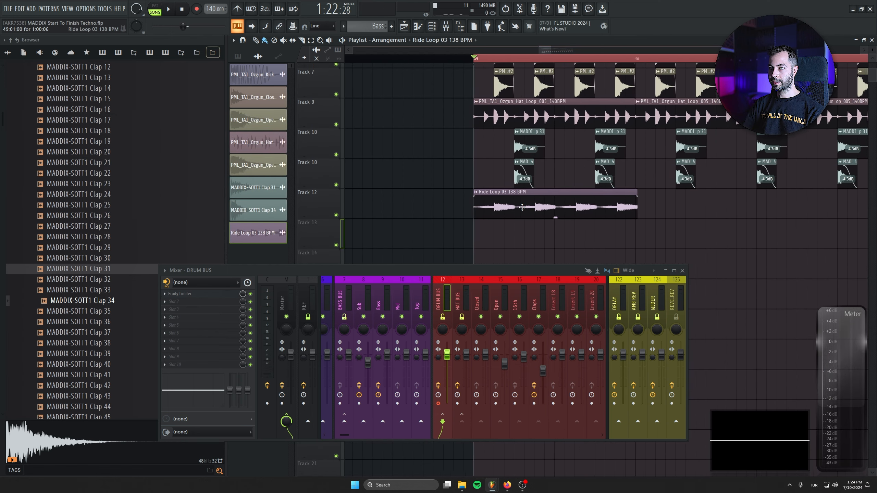
{"action": "double_click", "coordinate": [523, 207]}
{"action": "right_click", "coordinate": [247, 159]}
{"action": "left_click", "coordinate": [264, 169]}
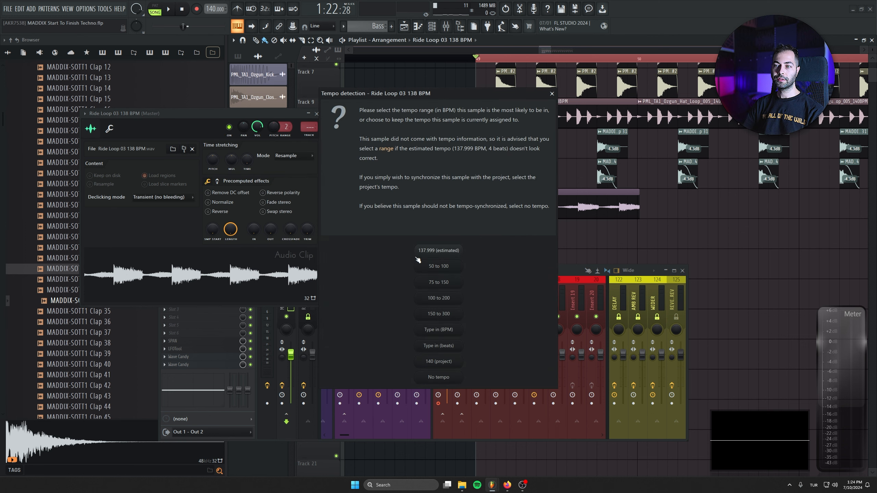
{"action": "left_click", "coordinate": [451, 331]}
{"action": "type", "text": "12"}
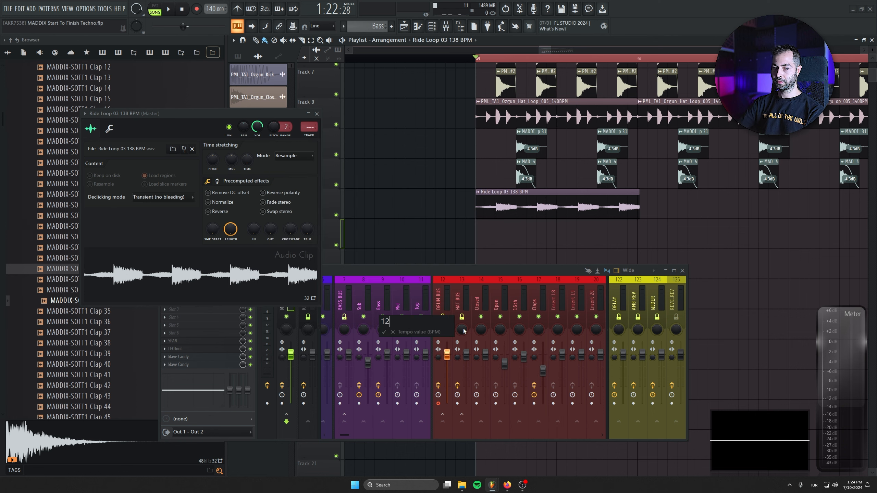
{"action": "key", "text": "BackSpace"}
{"action": "type", "text": "38"}
{"action": "key", "text": "Return"}
Step: Repeat the Ride Loop 03 clip along Track 12 to fill the section from bar 49 through bar 56
{"action": "left_click_drag", "start_coordinate": [554, 209], "coordinate": [715, 215]}
{"action": "left_click_drag", "start_coordinate": [746, 211], "coordinate": [795, 204]}
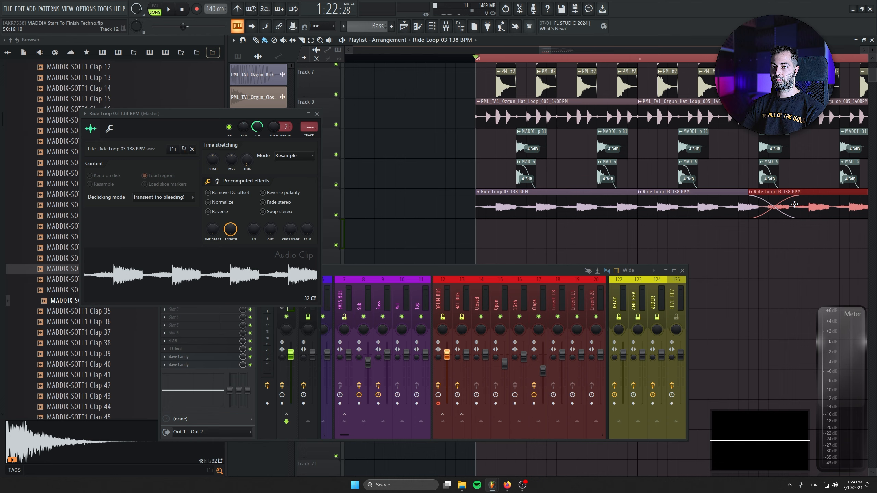
{"action": "left_click", "coordinate": [685, 272]}
{"action": "key", "text": "Escape"}
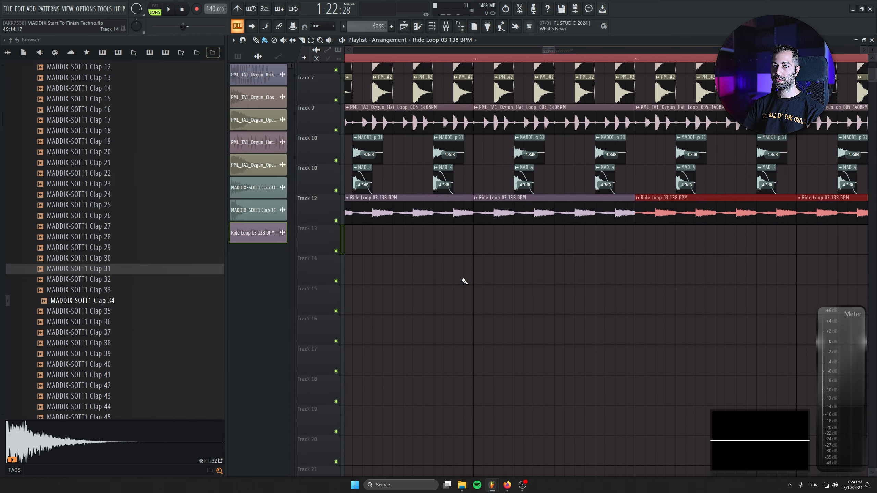
{"action": "scroll", "coordinate": [605, 235], "scroll_direction": "down", "scroll_amount": 5}
{"action": "left_click_drag", "start_coordinate": [448, 211], "coordinate": [565, 211]}
{"action": "scroll", "coordinate": [556, 359], "scroll_direction": "up", "scroll_amount": 4}
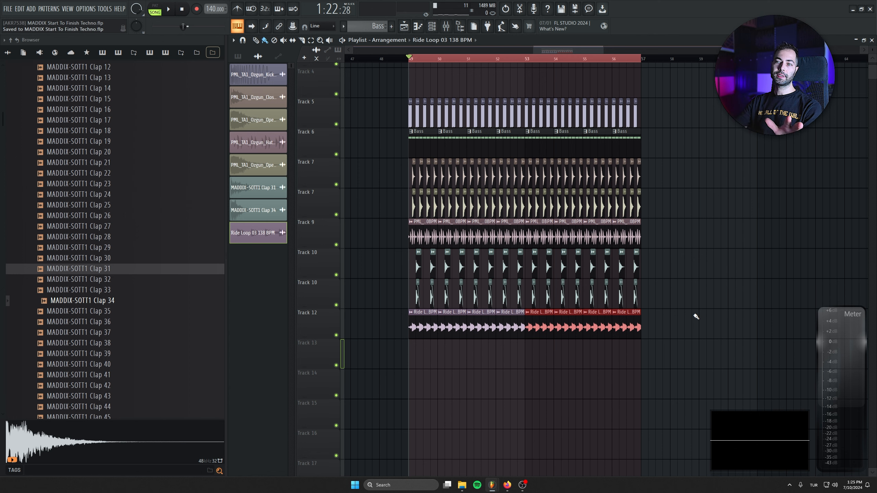
Step: Route the ride loop channel to mixer insert 18 and name that insert Rides
{"action": "double_click", "coordinate": [606, 327]}
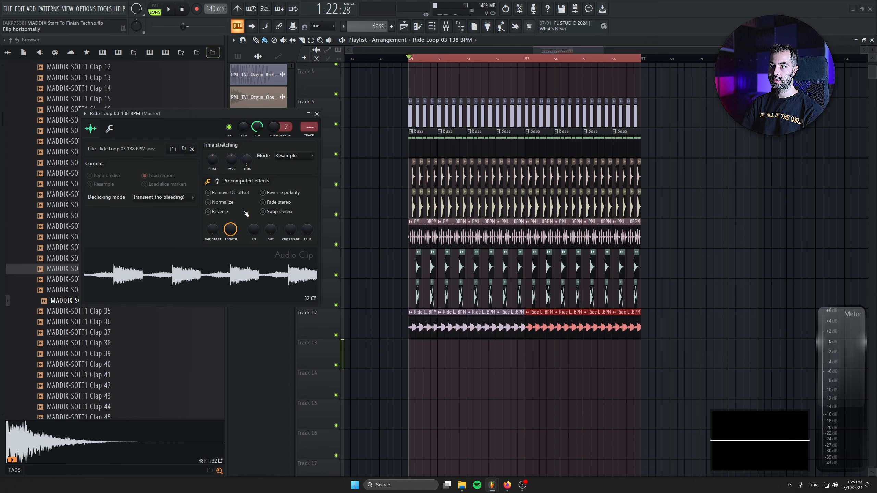
{"action": "left_click", "coordinate": [309, 131]}
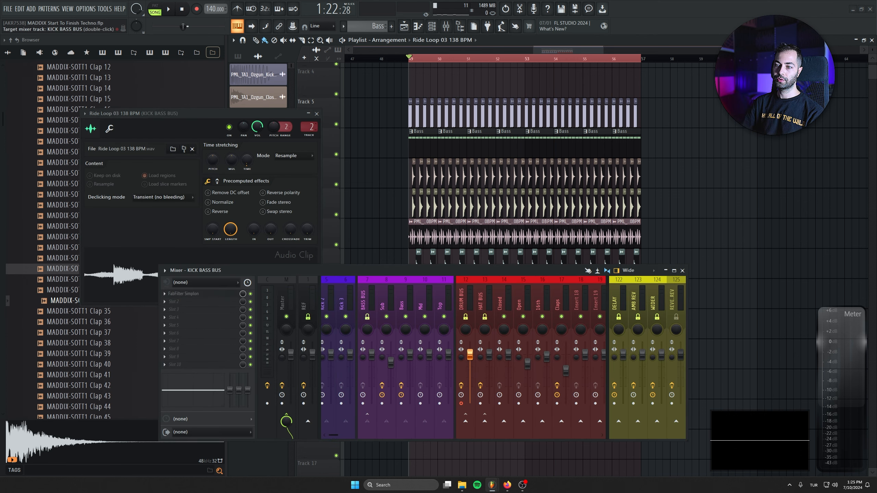
{"action": "middle_click", "coordinate": [506, 305]}
{"action": "type", "text": "Rid"}
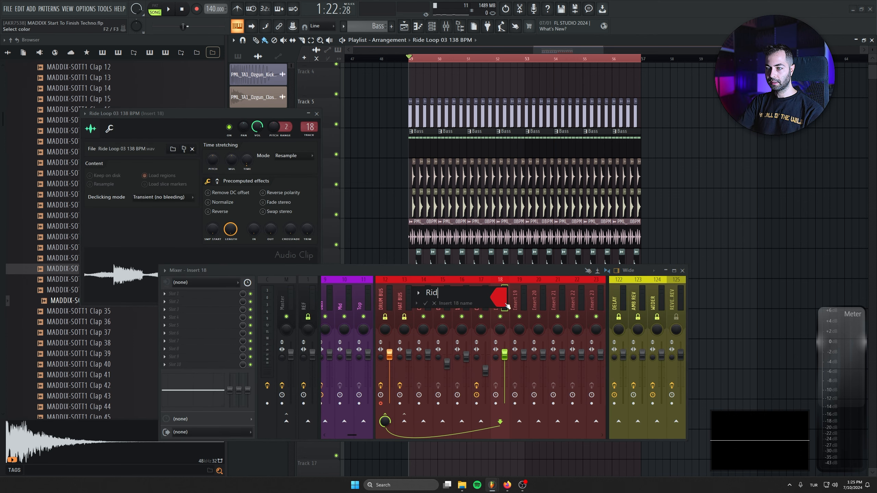
{"action": "type", "text": "es"}
{"action": "key", "text": "Return"}
Step: Play the section and lower the ride loop's channel volume to about 52% (-12.2 dB)
{"action": "key", "text": "space"}
{"action": "left_click_drag", "start_coordinate": [244, 128], "coordinate": [244, 138]}
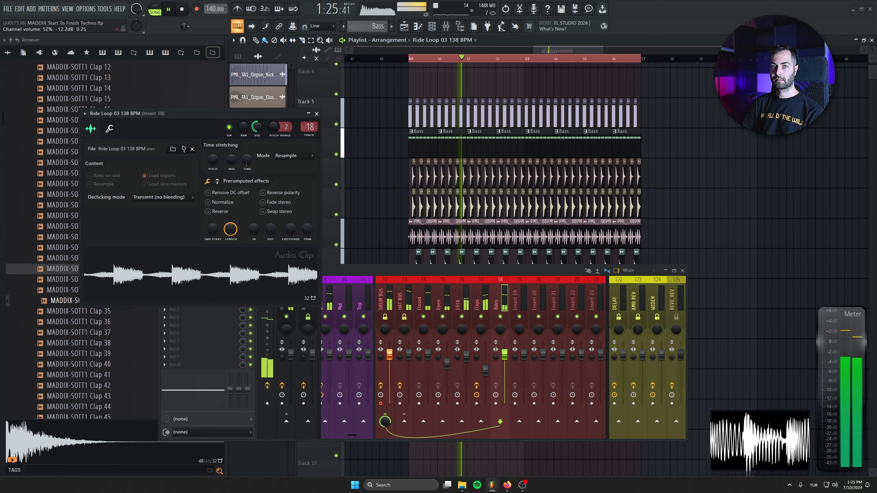
{"action": "key", "text": "Escape"}
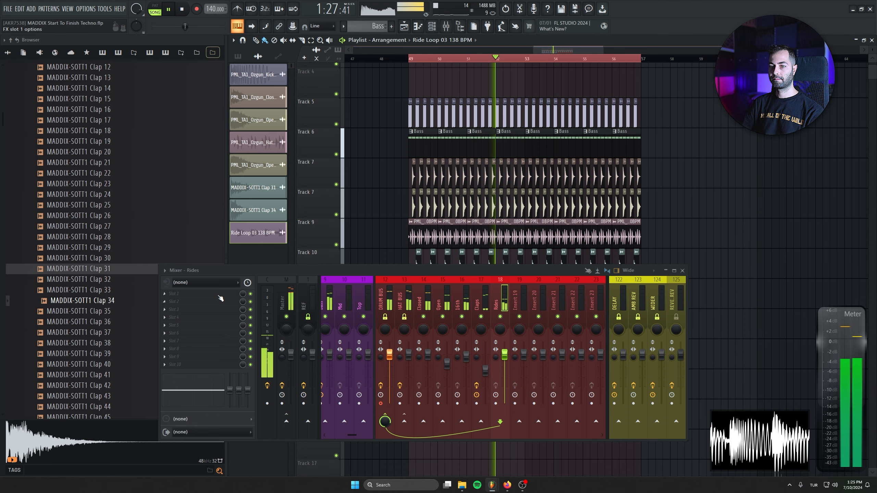
Step: Load FabFilter Pro-Q 3 in the first effect slot of the Rides mixer track, leaving its settings at default
{"action": "left_click", "coordinate": [219, 296]}
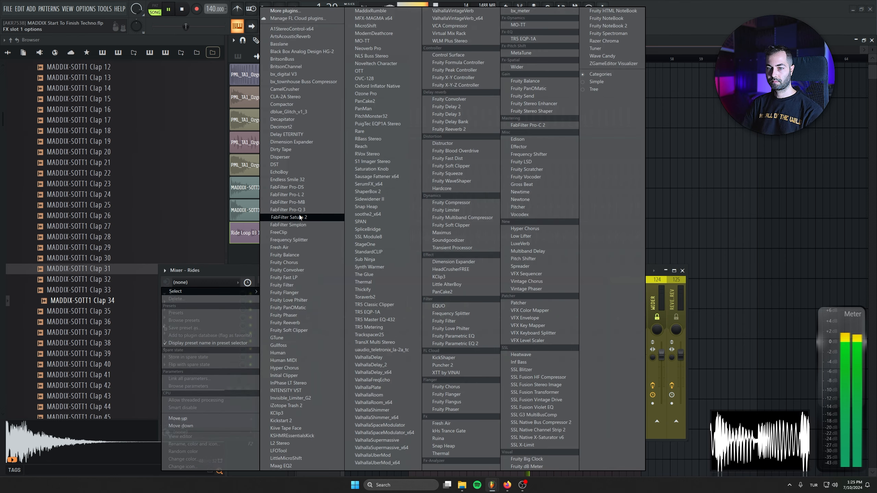
{"action": "left_click", "coordinate": [297, 210]}
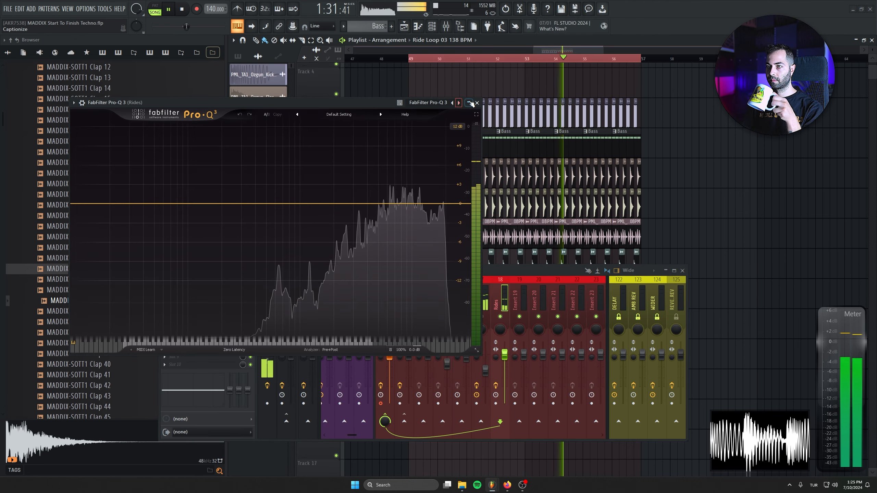
{"action": "key", "text": "Escape"}
{"action": "left_click", "coordinate": [683, 271]}
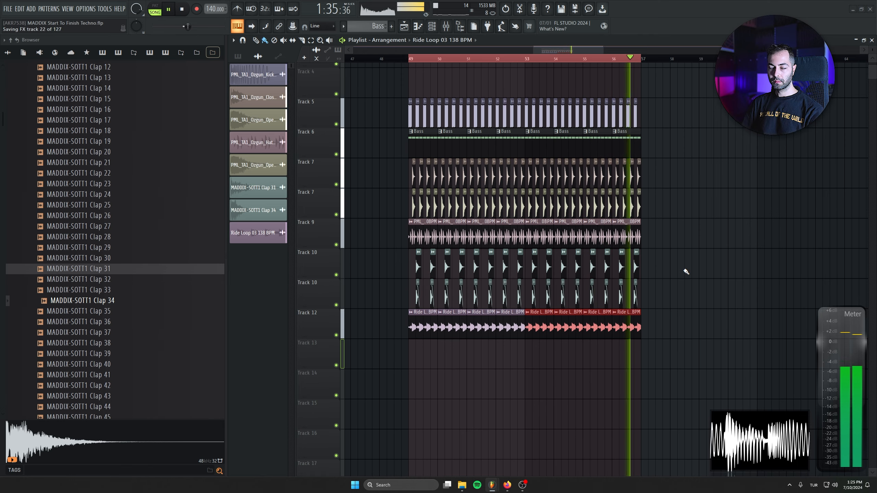
Step: Create a new pattern named Lead and place it on Track 13 at bar 49
{"action": "left_click_drag", "start_coordinate": [667, 352], "coordinate": [592, 308]}
{"action": "scroll", "coordinate": [593, 308], "scroll_direction": "down", "scroll_amount": 1}
{"action": "left_click_drag", "start_coordinate": [555, 333], "coordinate": [617, 329]}
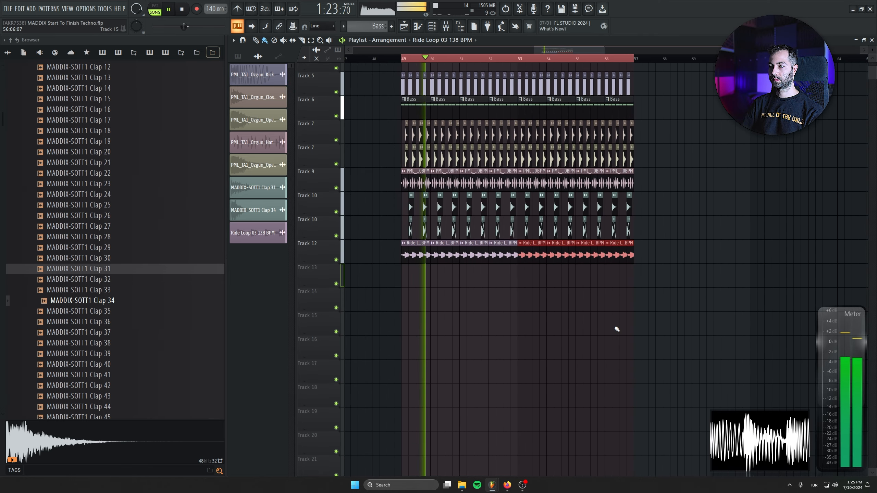
{"action": "left_click", "coordinate": [391, 26]}
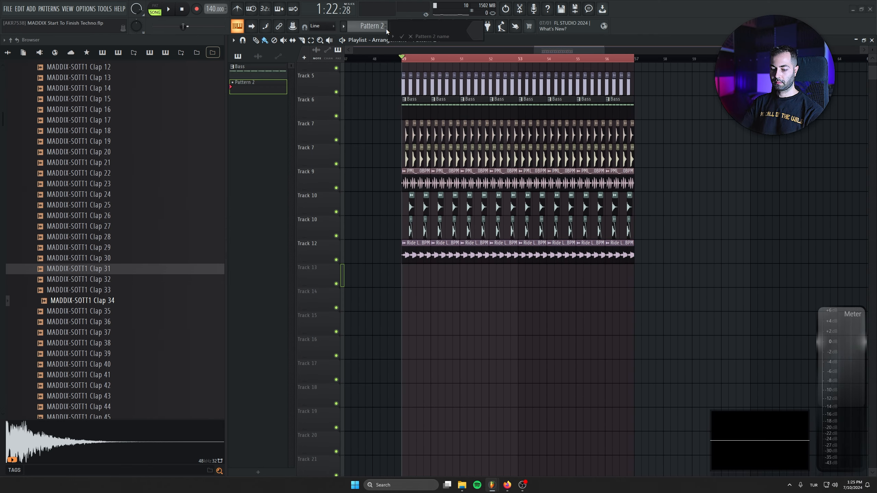
{"action": "type", "text": "Lead"}
{"action": "key", "text": "Return"}
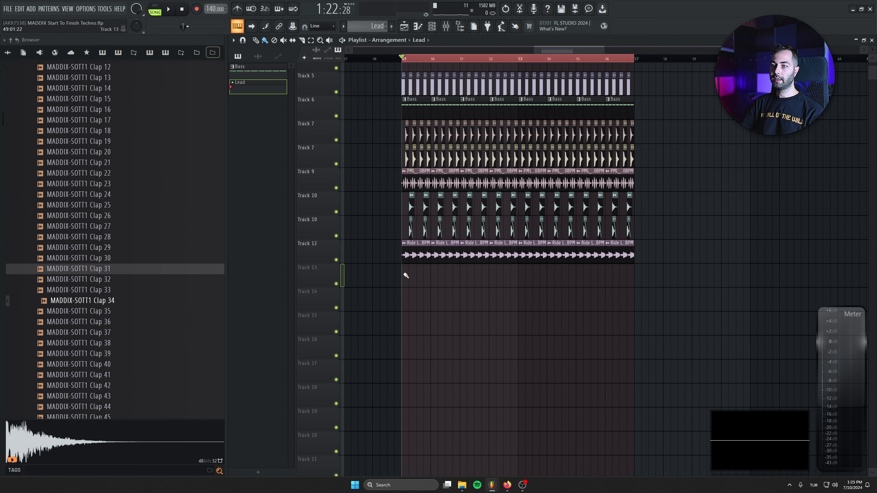
{"action": "left_click_drag", "start_coordinate": [427, 281], "coordinate": [420, 281]}
Step: Insert a Serum instrument channel in the channel rack for the Lead pattern
{"action": "left_click", "coordinate": [432, 26]}
{"action": "right_click", "coordinate": [565, 178]}
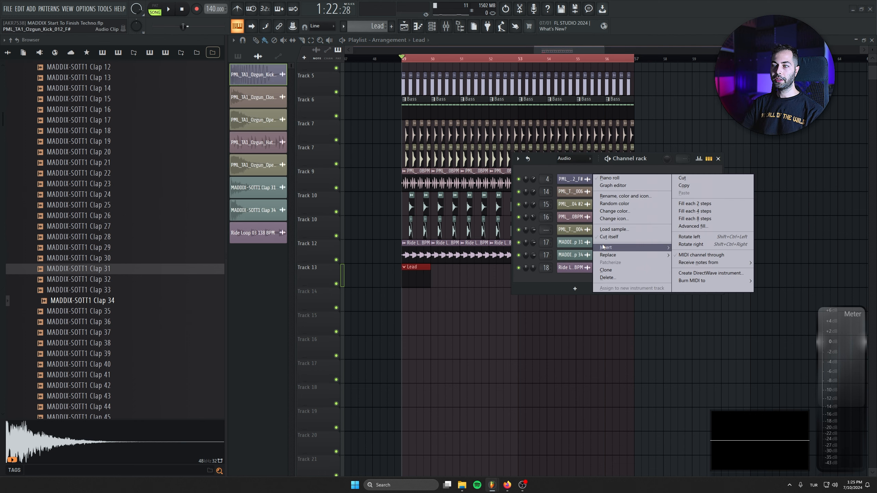
{"action": "mouse_move", "coordinate": [604, 248]}
{"action": "left_click", "coordinate": [694, 149]}
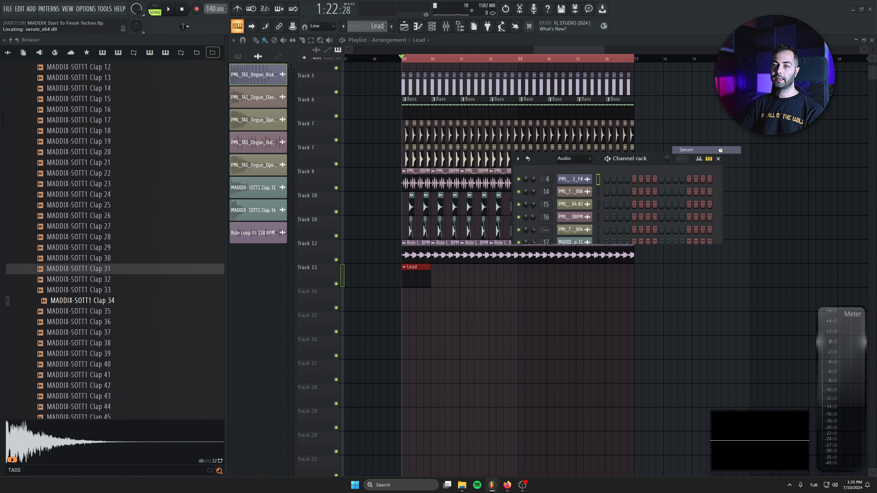
Step: Load the PML LD Vocal preset from the OZGUN TA folder in Serum and raise oscillator B's octave to +1
{"action": "left_click", "coordinate": [435, 177]}
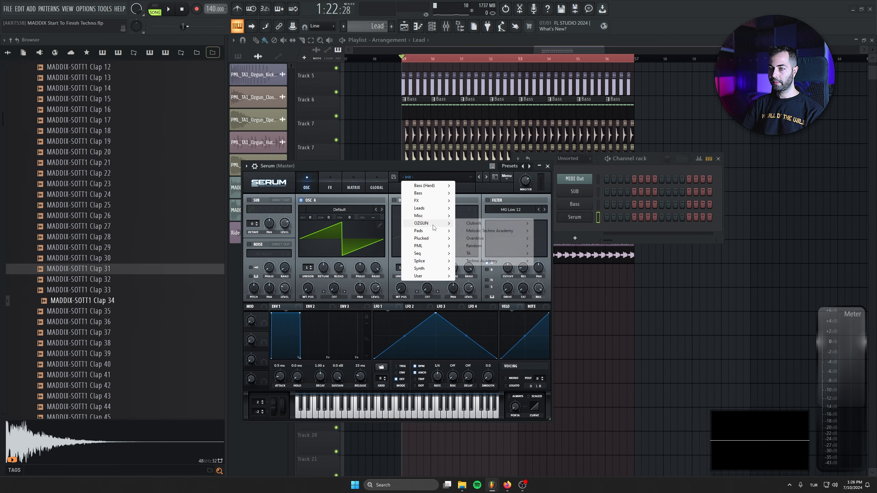
{"action": "mouse_move", "coordinate": [422, 223]}
{"action": "mouse_move", "coordinate": [468, 253]}
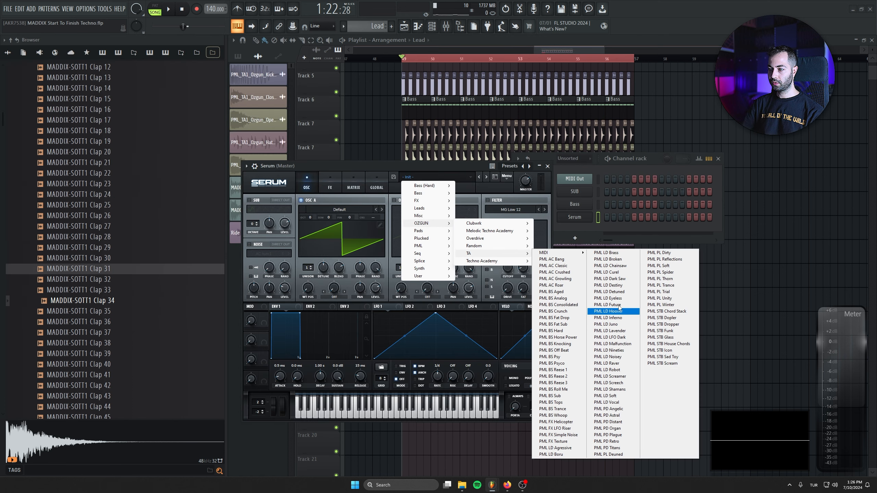
{"action": "left_click", "coordinate": [627, 403]}
{"action": "left_click_drag", "start_coordinate": [387, 168], "coordinate": [383, 193]}
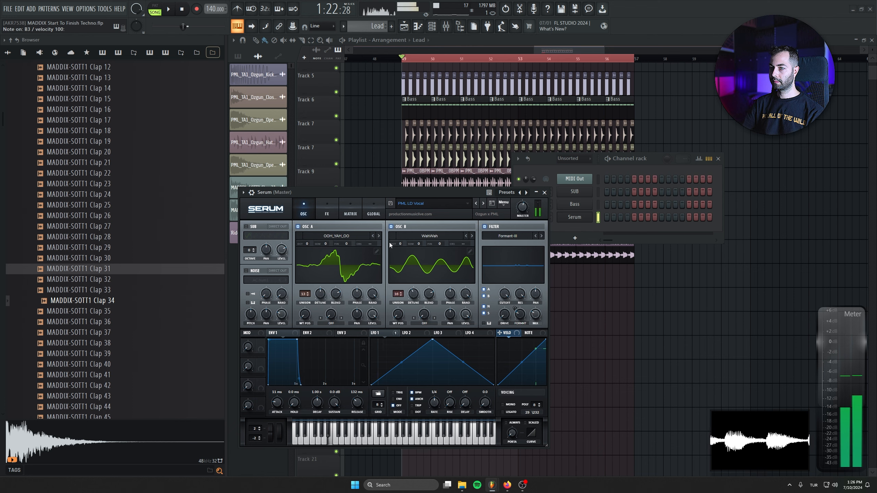
{"action": "left_click_drag", "start_coordinate": [398, 243], "coordinate": [402, 239]}
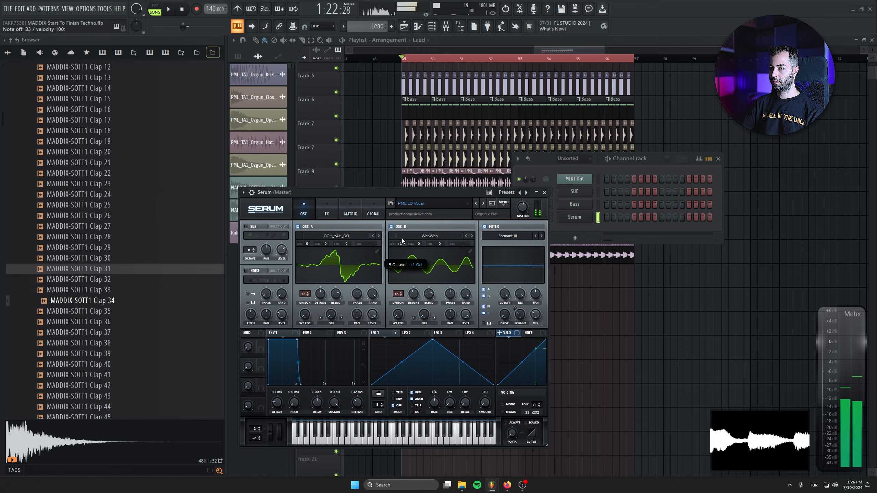
Step: Open the Serum channel's piano roll and place a short E5 note at the start of bar 1
{"action": "key", "text": "F7"}
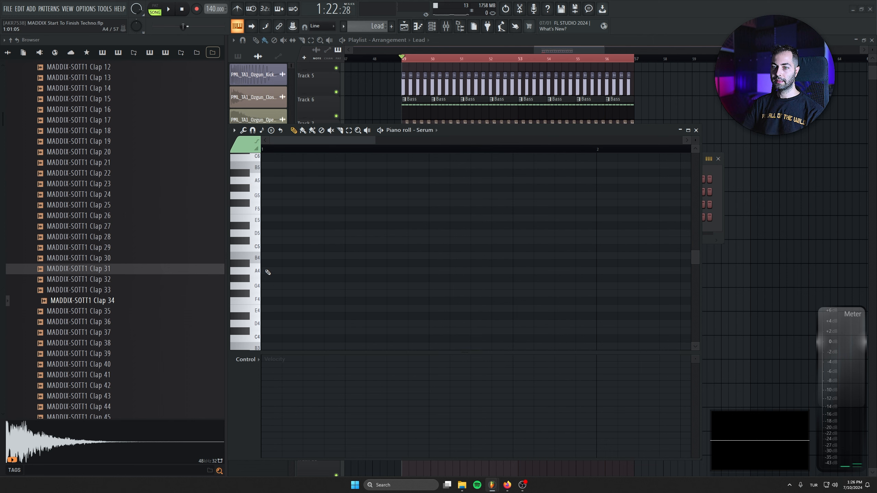
{"action": "left_click", "coordinate": [276, 260]}
{"action": "scroll", "coordinate": [272, 256], "scroll_direction": "up", "scroll_amount": 3}
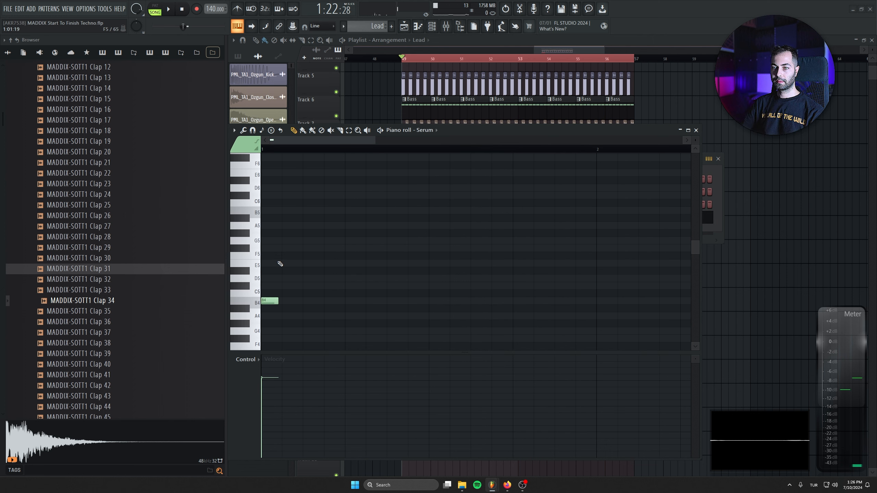
{"action": "left_click", "coordinate": [278, 265]}
{"action": "scroll", "coordinate": [298, 290], "scroll_direction": "up", "scroll_amount": 3}
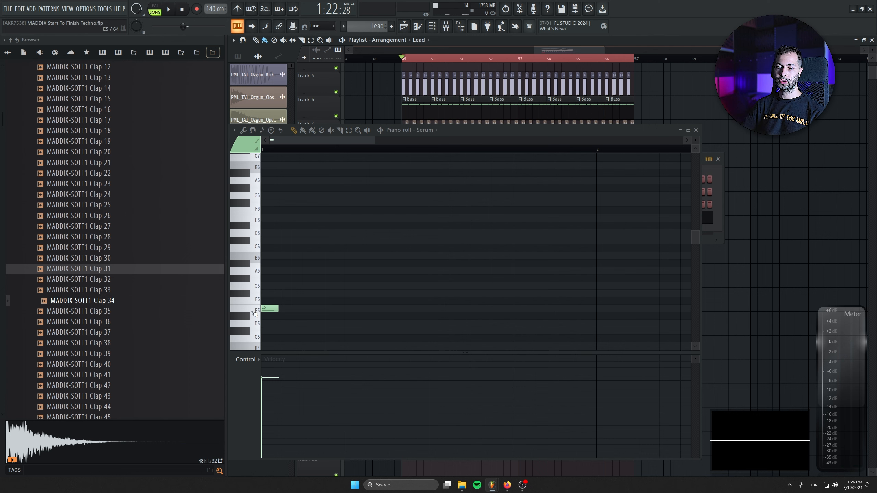
{"action": "left_click", "coordinate": [270, 311]}
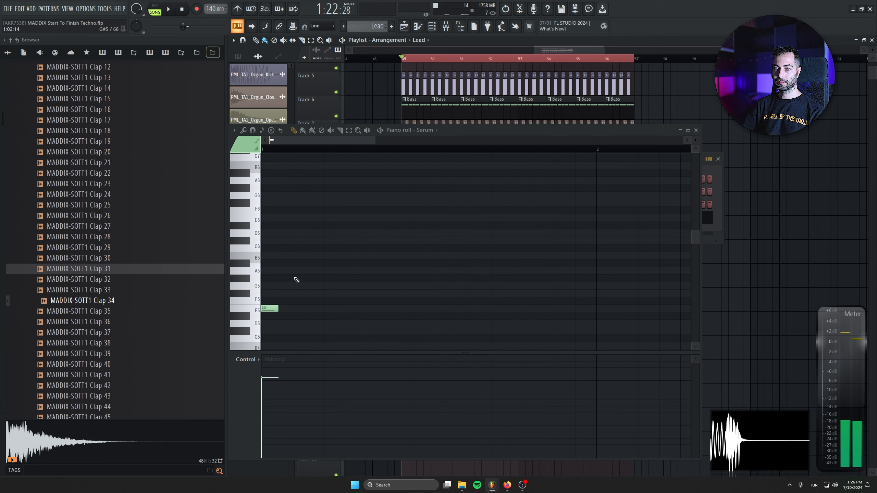
Step: Try short B5 notes on the second and fourth steps of the lead pattern and audition them with the track
{"action": "left_click", "coordinate": [287, 256]}
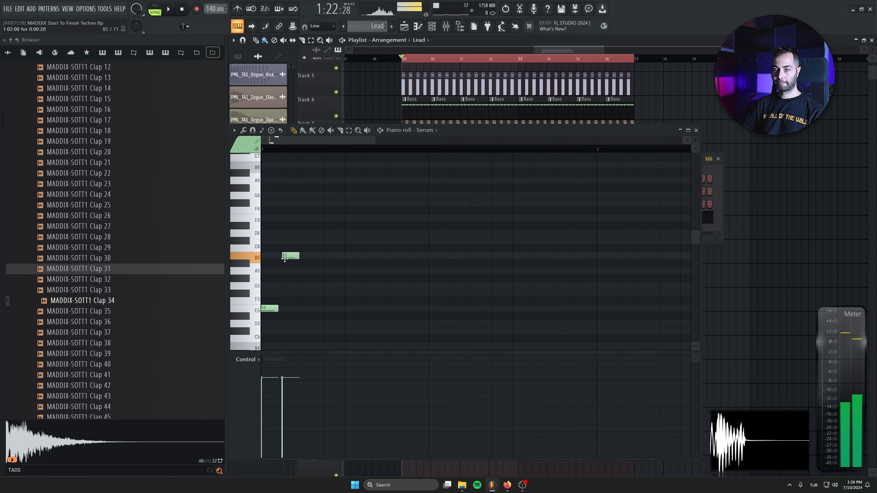
{"action": "key", "text": "space"}
{"action": "mouse_move", "coordinate": [288, 256]}
{"action": "left_mouse_down"}
{"action": "mouse_move", "coordinate": [312, 257]}
{"action": "mouse_move", "coordinate": [294, 257]}
{"action": "left_mouse_up"}
{"action": "key", "text": "space"}
{"action": "key", "text": "space"}
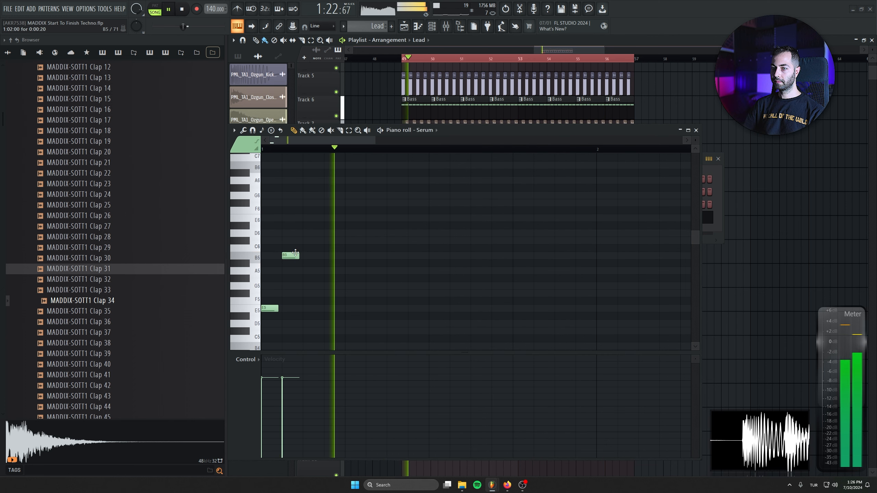
{"action": "key", "text": "space"}
{"action": "key", "text": "space"}
{"action": "left_click", "coordinate": [328, 256]}
{"action": "key", "text": "space"}
{"action": "key", "text": "space"}
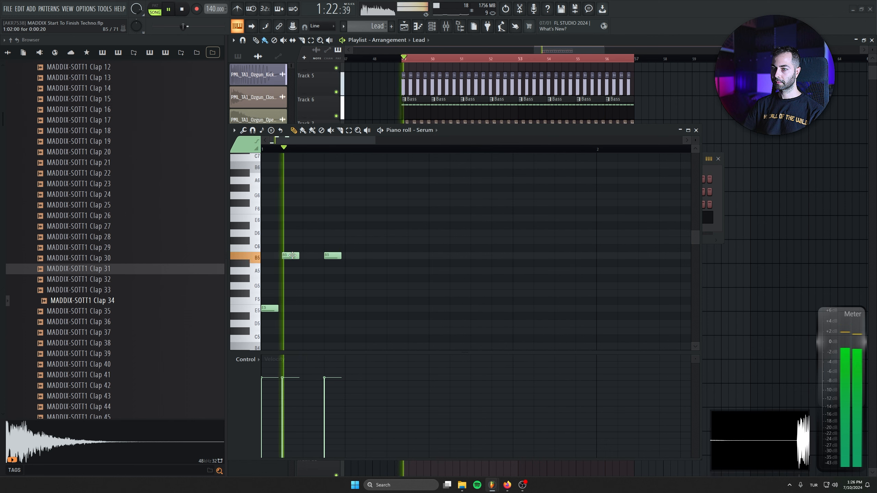
{"action": "key", "text": "space"}
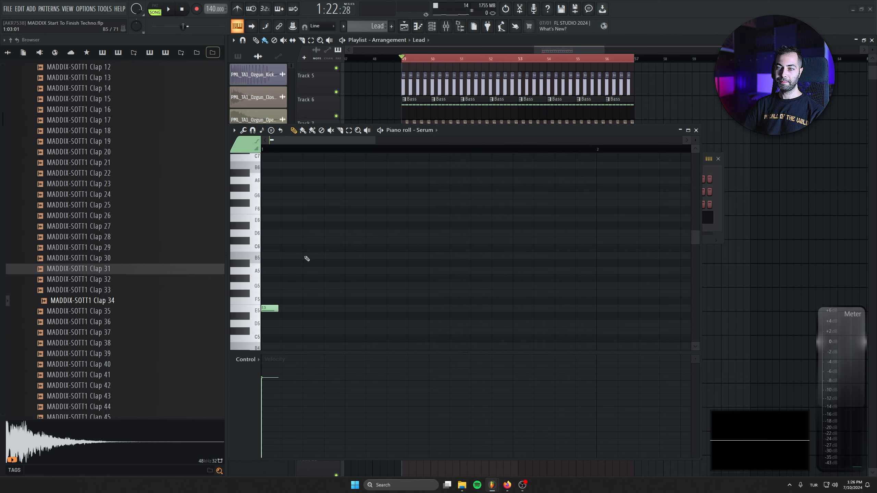
Step: Place a short B5 note on the third step of the lead pattern and audition it
{"action": "left_click", "coordinate": [306, 256]}
{"action": "key", "text": "space"}
{"action": "key", "text": "space"}
{"action": "key", "text": "space"}
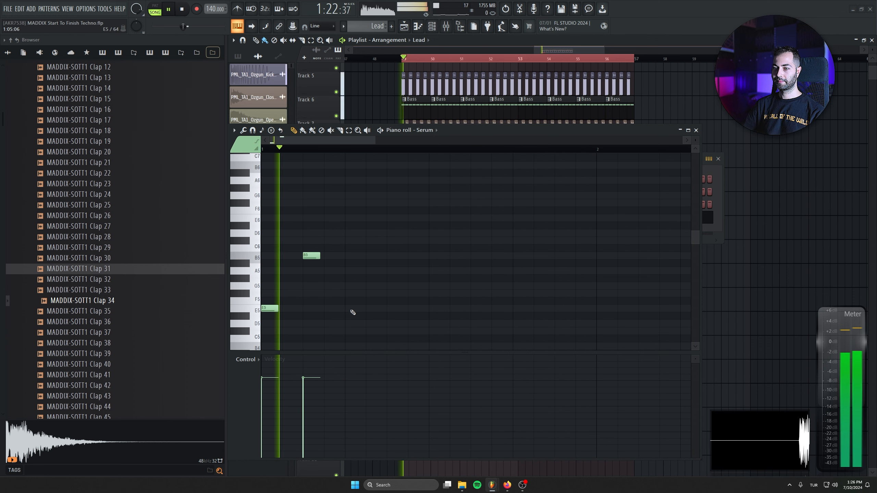
Step: Add a short E5 note on the sixth step of the lead pattern and audition the melody
{"action": "left_click", "coordinate": [352, 309]}
{"action": "key", "text": "space"}
{"action": "double_click", "coordinate": [353, 308]}
{"action": "key", "text": "Escape"}
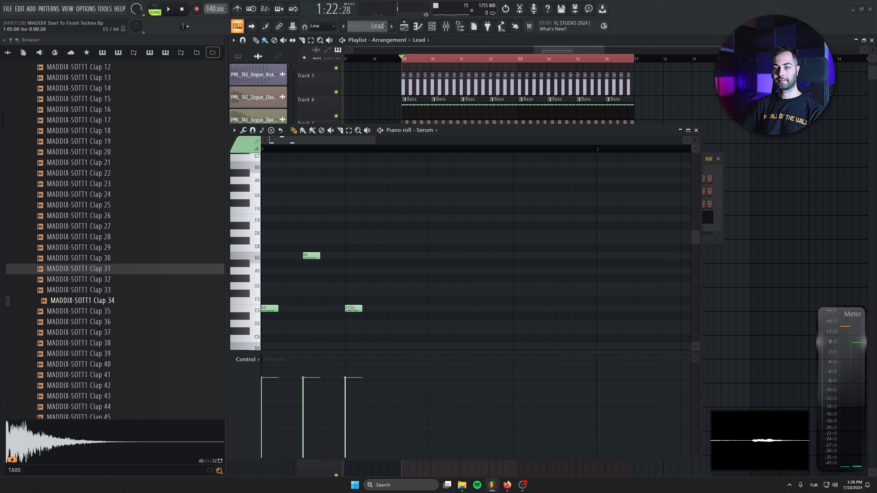
{"action": "left_click_drag", "start_coordinate": [353, 309], "coordinate": [373, 308]}
{"action": "key", "text": "space"}
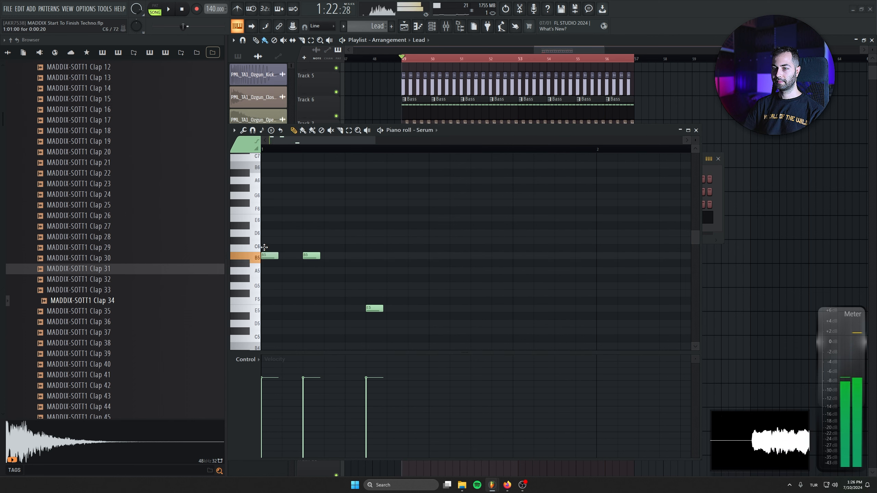
Step: Move the second note of the Serum lead pattern down to E5 and play the pattern back
{"action": "left_click_drag", "start_coordinate": [308, 256], "coordinate": [309, 309]}
{"action": "key", "text": "space"}
{"action": "key", "text": "space"}
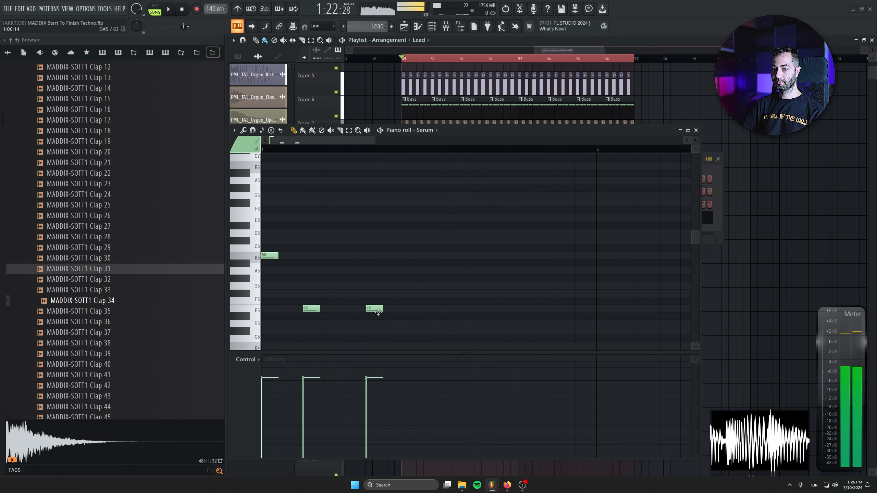
Step: Move the third note up to B5, add an F#5 note on step 8, and audition the pattern
{"action": "key", "text": "space"}
{"action": "left_click_drag", "start_coordinate": [370, 309], "coordinate": [409, 297]}
{"action": "left_click", "coordinate": [413, 240]}
{"action": "key", "text": "space"}
{"action": "key", "text": "space"}
{"action": "key", "text": "space"}
{"action": "key", "text": "space"}
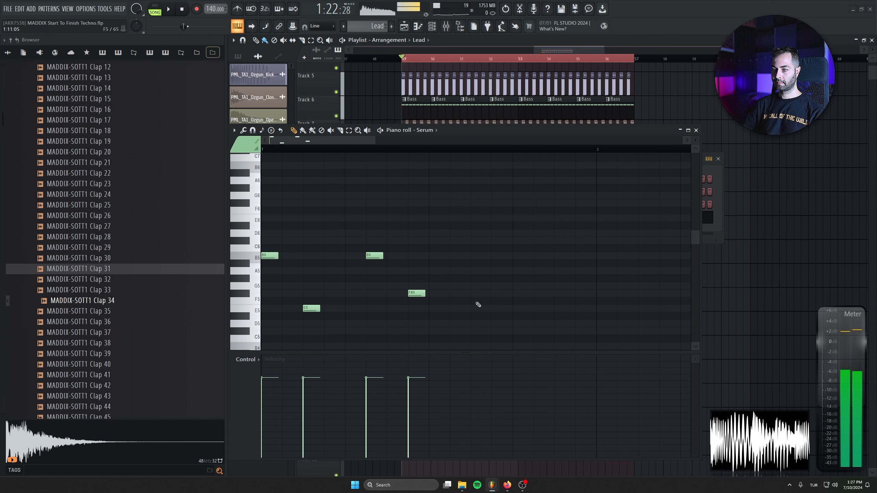
Step: Add an F#5 note on step 11 and an E5 note on step 13 of the first bar, checking them in playback
{"action": "left_click", "coordinate": [475, 292]}
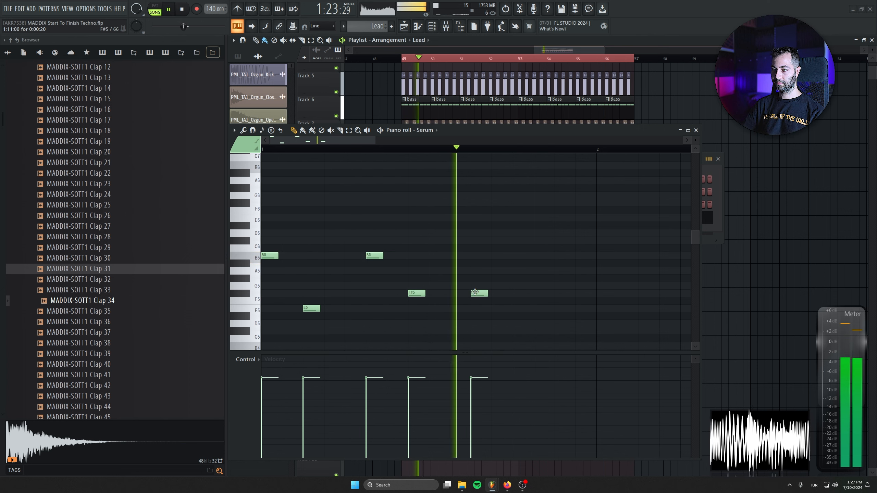
{"action": "key", "text": "space"}
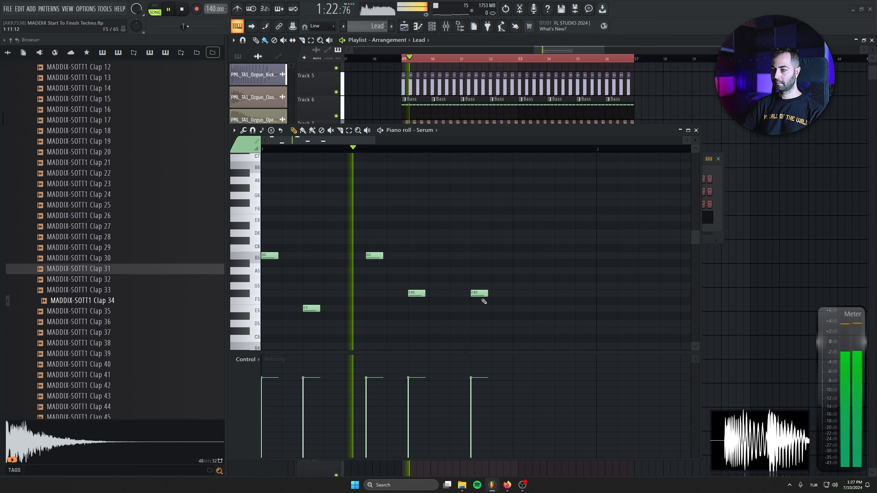
{"action": "left_click", "coordinate": [520, 310]}
{"action": "key", "text": "space"}
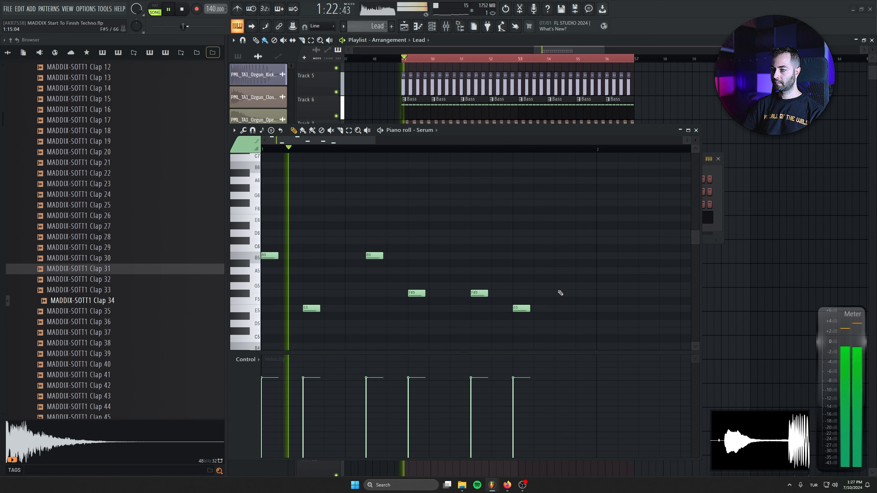
Step: Add a final G5 note on step 15 of the first bar and play the melody back
{"action": "left_click", "coordinate": [558, 293]}
{"action": "key", "text": "space"}
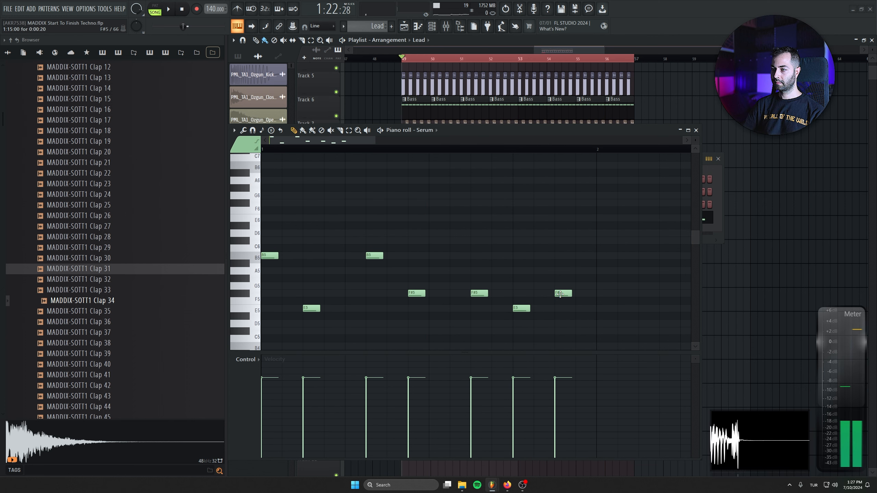
{"action": "key", "text": "space"}
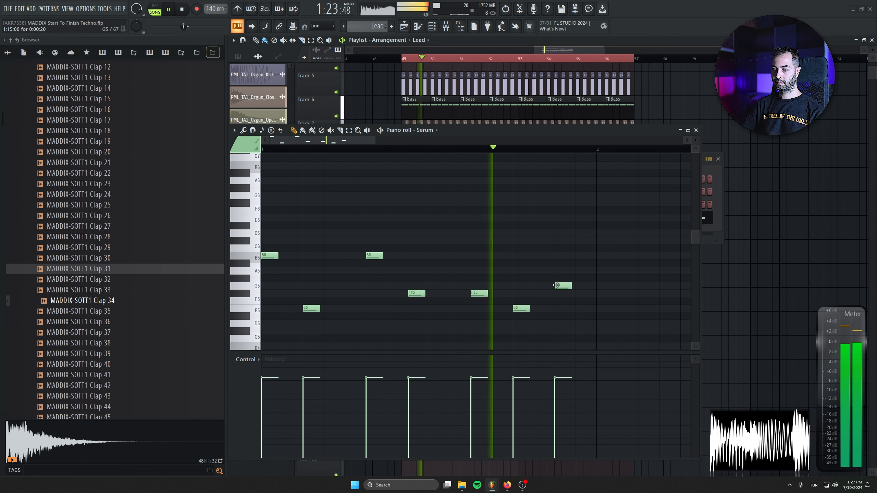
{"action": "key", "text": "space"}
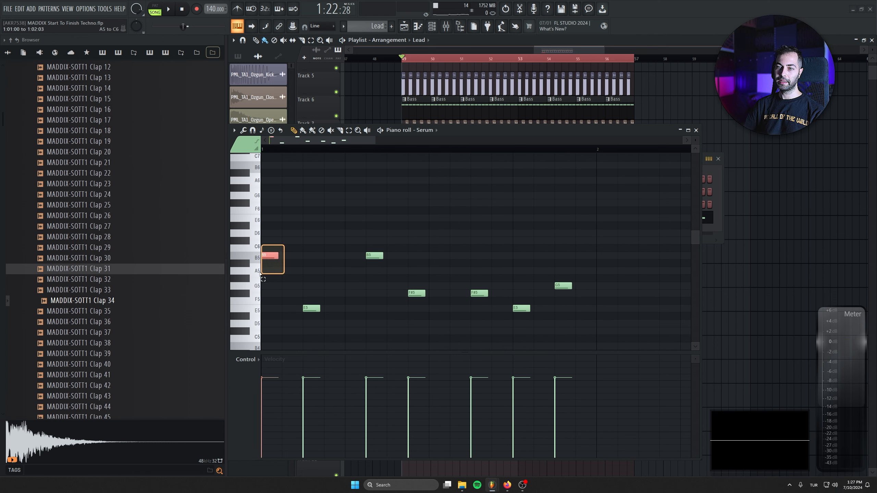
Step: Review the individual notes of the one-bar lead melody and listen to it in playback
{"action": "left_click_drag", "start_coordinate": [300, 284], "coordinate": [349, 343]}
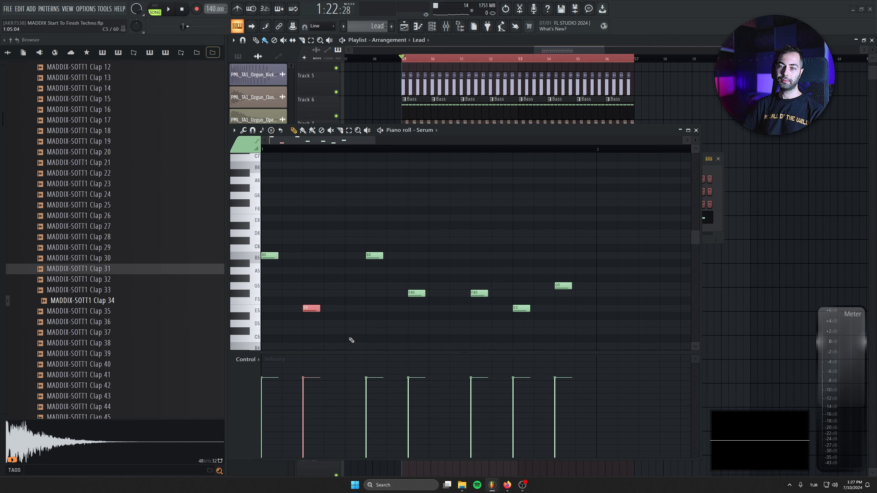
{"action": "left_click_drag", "start_coordinate": [346, 230], "coordinate": [457, 313]}
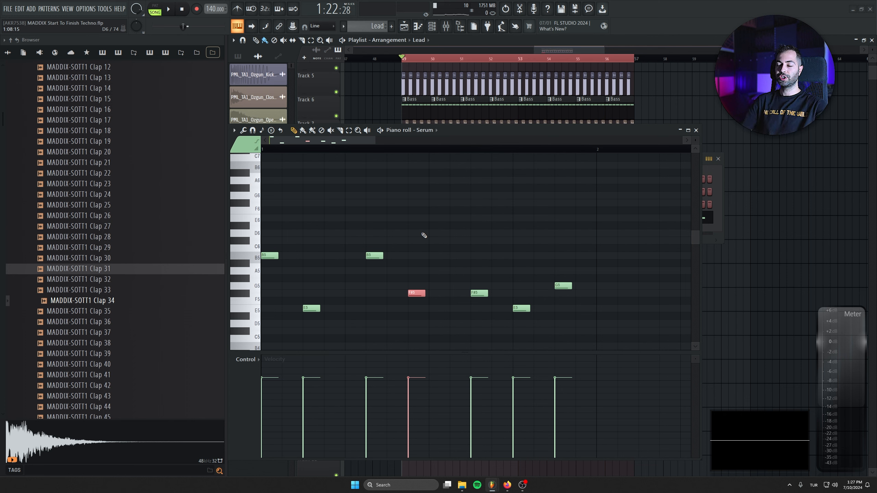
{"action": "scroll", "coordinate": [425, 241], "scroll_direction": "down", "scroll_amount": 2}
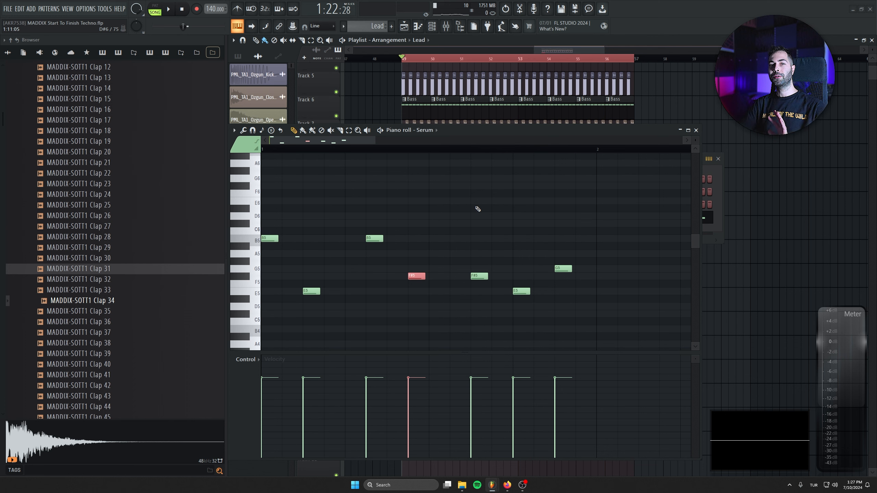
{"action": "key", "text": "space"}
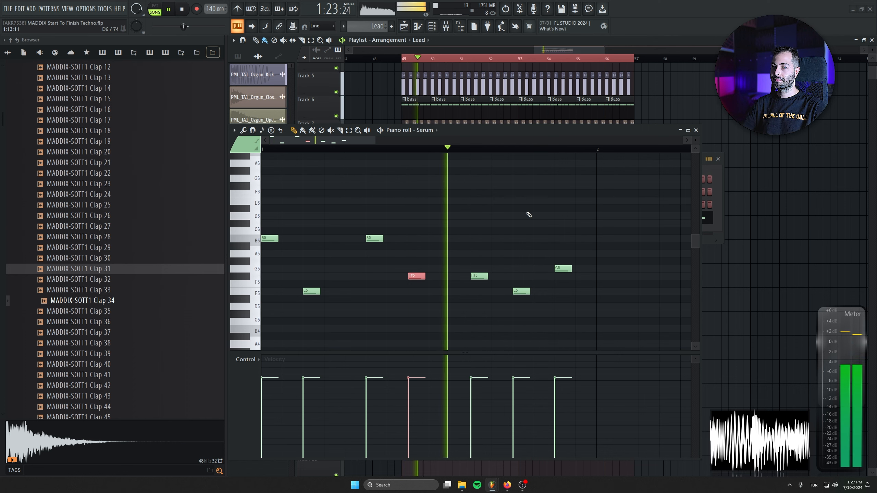
{"action": "key", "text": "space"}
{"action": "key", "text": "space"}
{"action": "scroll", "coordinate": [542, 282], "scroll_direction": "down", "scroll_amount": 1}
{"action": "left_click_drag", "start_coordinate": [585, 293], "coordinate": [264, 199]}
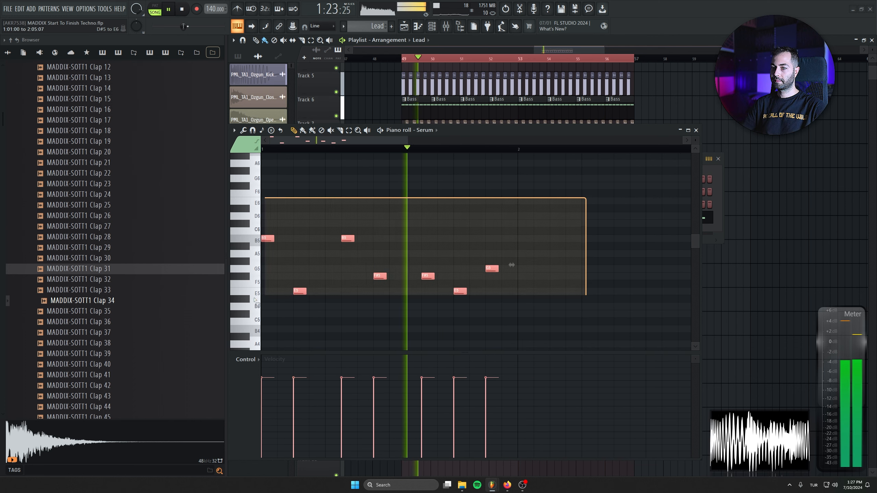
{"action": "key", "text": "space"}
{"action": "key", "text": "space"}
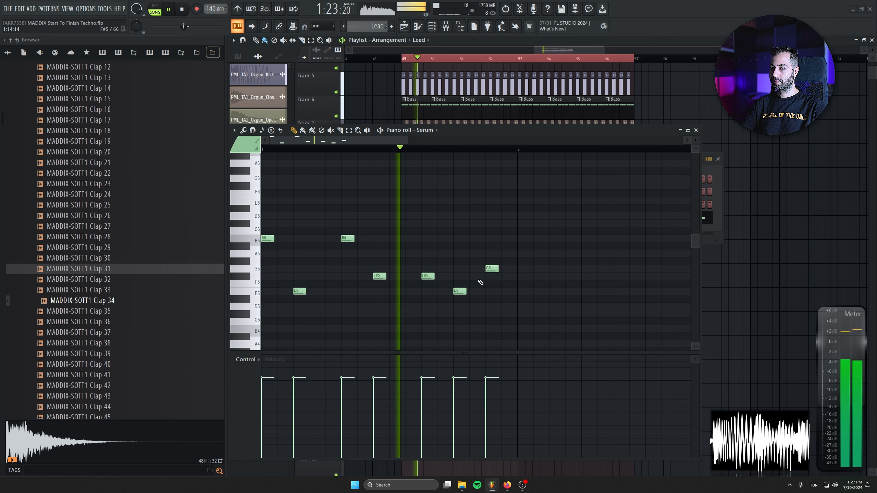
Step: Duplicate the one-bar melody and align the copy with the start of bar 2, checking it in playback
{"action": "key", "text": "space"}
{"action": "left_click_drag", "start_coordinate": [560, 168], "coordinate": [343, 267]}
{"action": "key", "text": "ctrl+b"}
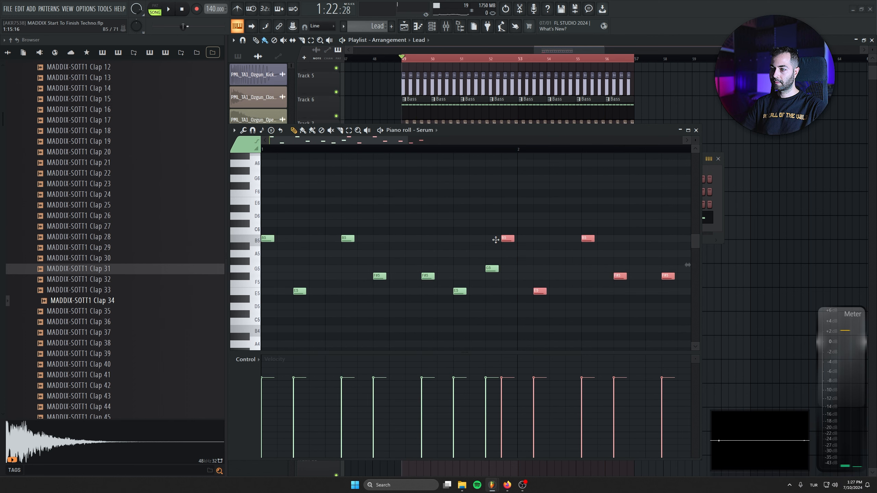
{"action": "scroll", "coordinate": [451, 264], "scroll_direction": "down", "scroll_amount": 1}
{"action": "key", "text": "space"}
{"action": "scroll", "coordinate": [451, 265], "scroll_direction": "down", "scroll_amount": 1}
{"action": "left_click", "coordinate": [582, 215], "text": "ctrl"}
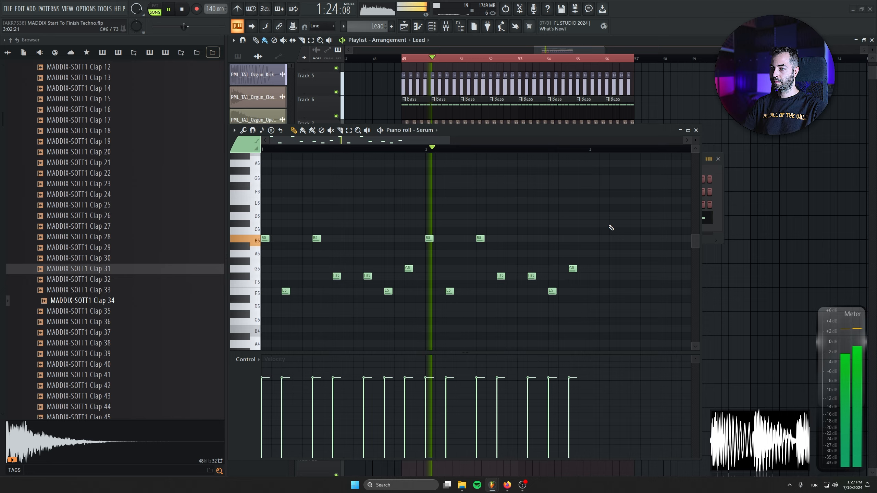
Step: Add an F#5 note on step 14 of bar 2, between the E5 and G5 notes, and listen to it
{"action": "left_click_drag", "start_coordinate": [631, 259], "coordinate": [525, 253]}
{"action": "scroll", "coordinate": [524, 253], "scroll_direction": "up", "scroll_amount": 3}
{"action": "key", "text": "space"}
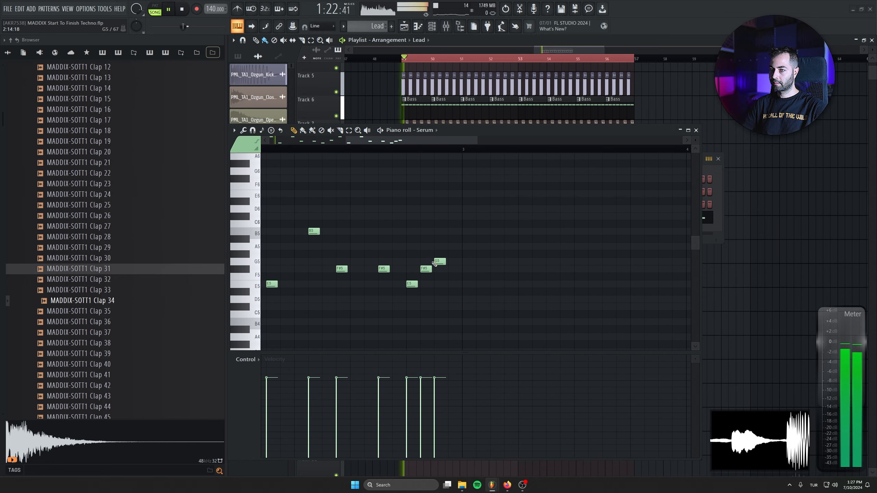
{"action": "scroll", "coordinate": [601, 279], "scroll_direction": "down", "scroll_amount": 2}
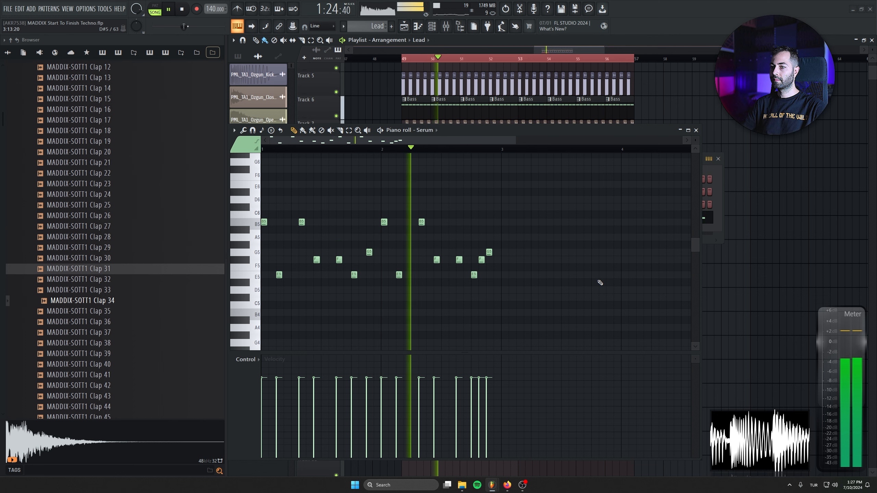
{"action": "key", "text": "space"}
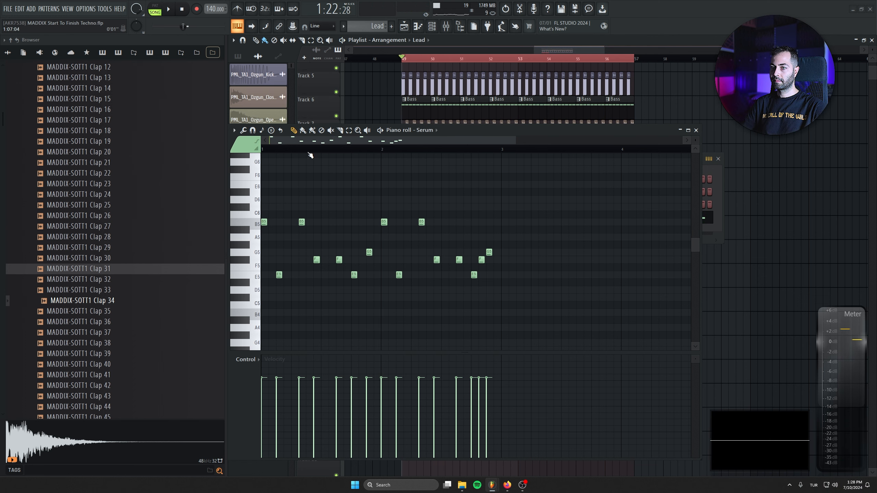
Step: Try an F#5 note on step 14 of bar 1 during playback and delete it
{"action": "key", "text": "space"}
{"action": "left_click", "coordinate": [362, 259]}
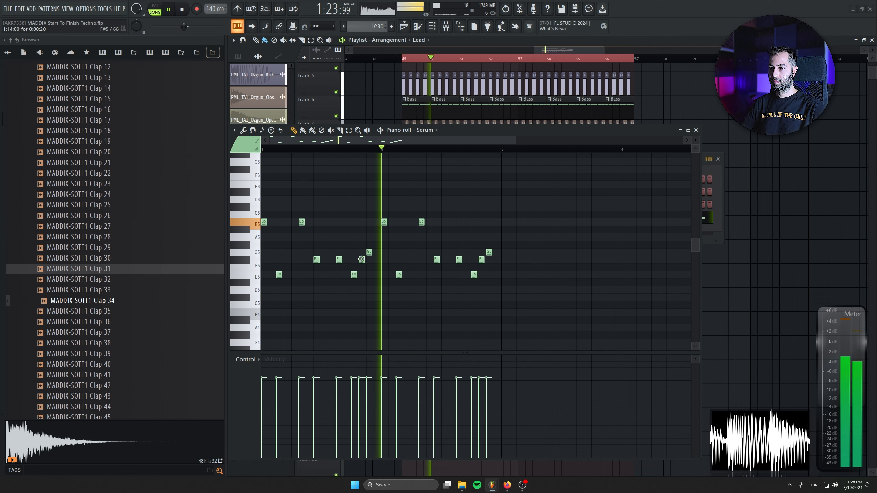
{"action": "right_click", "coordinate": [361, 259]}
Step: Replace the E5 and following F#5 near the end of bar 2 with a single F#5 on step 13
{"action": "scroll", "coordinate": [291, 256], "scroll_direction": "up", "scroll_amount": 2}
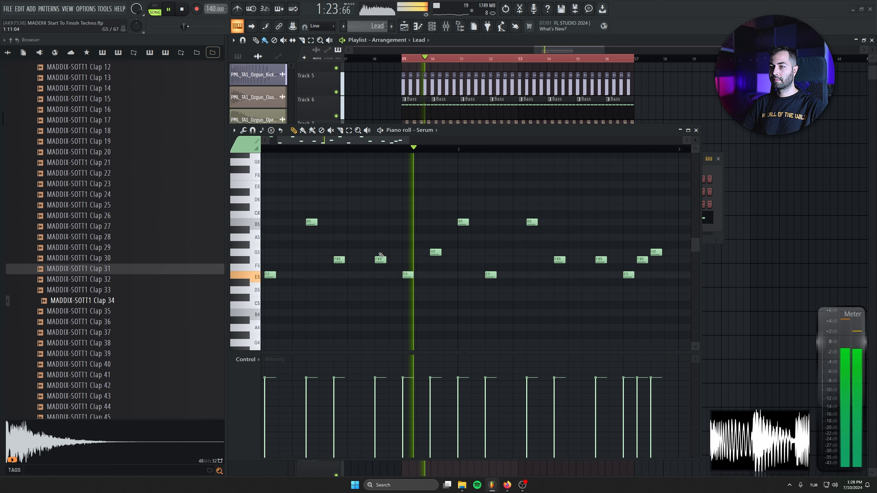
{"action": "key", "text": "space"}
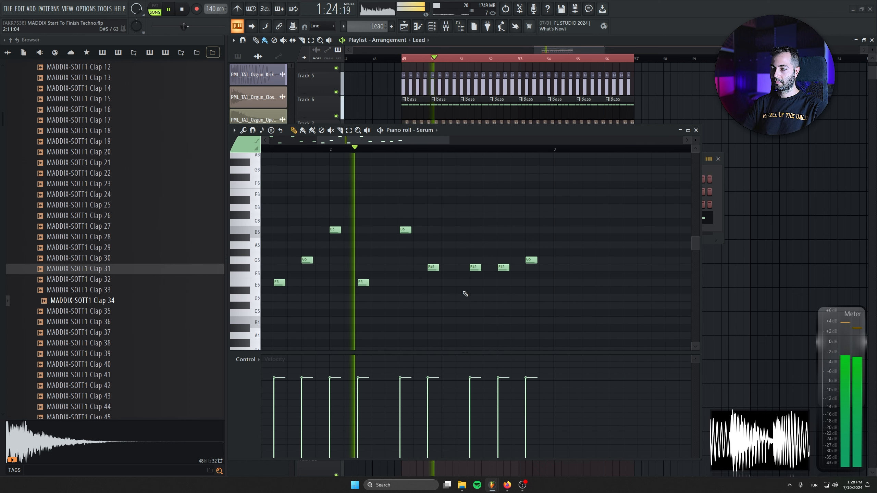
{"action": "key", "text": "space"}
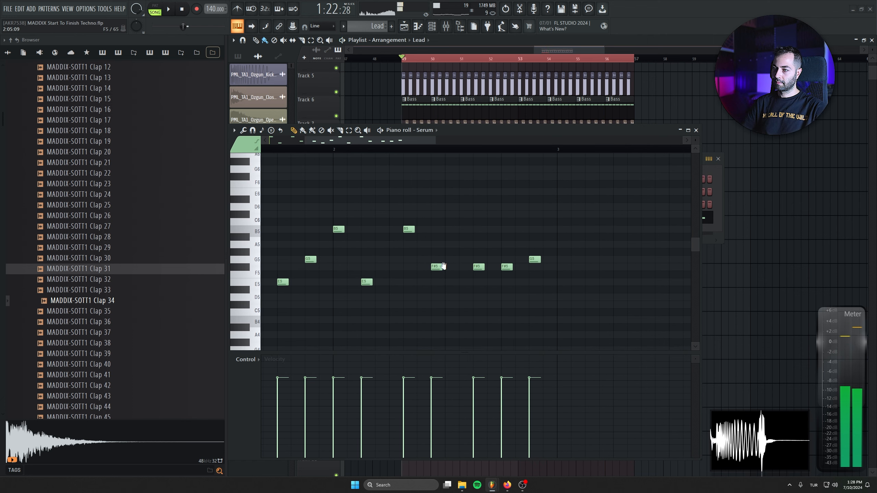
Step: Duplicate the two-bar melody into bars 3 and 4 and check the copied notes during playback
{"action": "scroll", "coordinate": [601, 216], "scroll_direction": "down", "scroll_amount": 2}
{"action": "left_click_drag", "start_coordinate": [629, 182], "coordinate": [261, 326]}
{"action": "key", "text": "space"}
{"action": "mouse_move", "coordinate": [267, 216]}
{"action": "left_mouse_down"}
{"action": "mouse_move", "coordinate": [620, 220]}
{"action": "mouse_move", "coordinate": [522, 260]}
{"action": "left_mouse_up"}
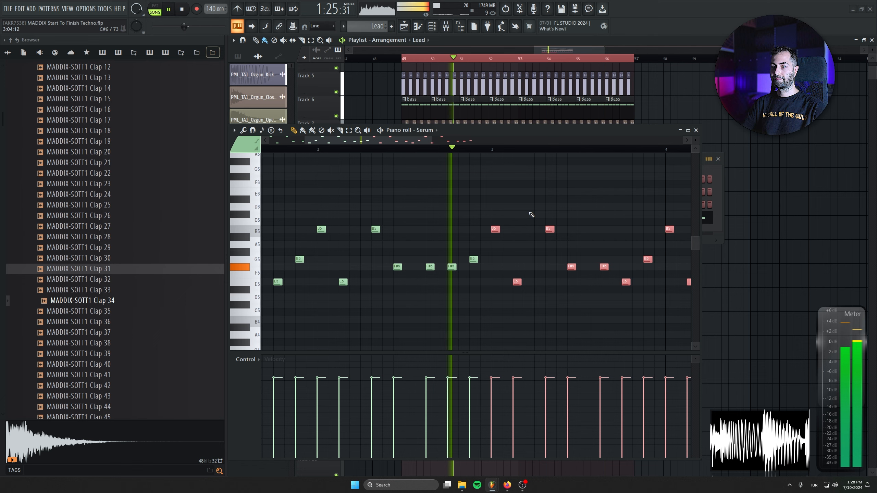
{"action": "left_click_drag", "start_coordinate": [532, 214], "coordinate": [368, 210]}
{"action": "left_click", "coordinate": [625, 205]}
{"action": "right_click", "coordinate": [624, 204]}
{"action": "left_click_drag", "start_coordinate": [603, 215], "coordinate": [464, 220]}
Step: Stop playback, close the piano roll, and place a copy of the Lead clip at bar 53 on Track 13
{"action": "key", "text": "space"}
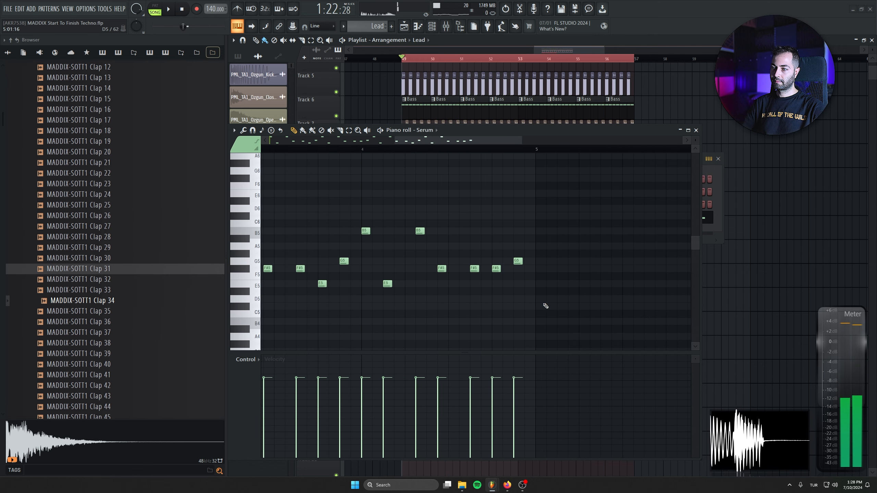
{"action": "key", "text": "Escape"}
{"action": "mouse_move", "coordinate": [420, 281]}
{"action": "left_mouse_down"}
{"action": "mouse_move", "coordinate": [612, 282]}
{"action": "mouse_move", "coordinate": [531, 281]}
{"action": "left_mouse_up"}
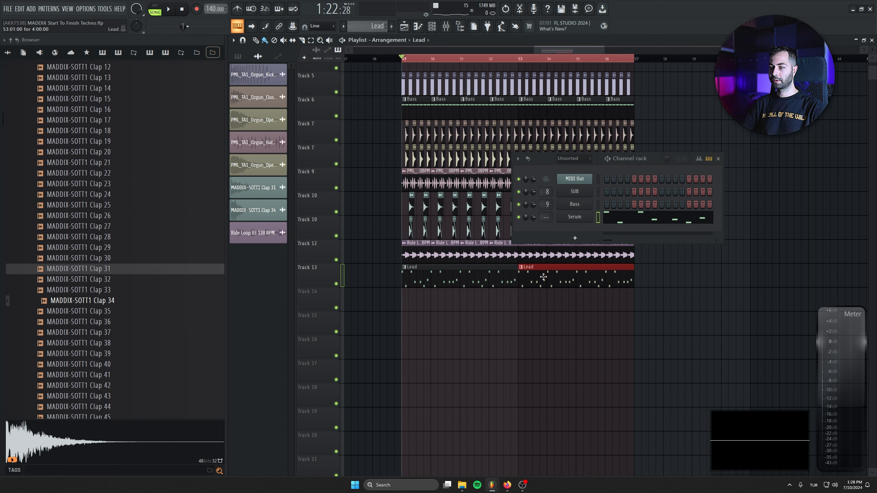
Step: Open the Serum channel with only the Lead pattern playing, and set the octave of oscillators A and B to 0
{"action": "left_click", "coordinate": [572, 218]}
{"action": "key", "text": "l"}
{"action": "key", "text": "space"}
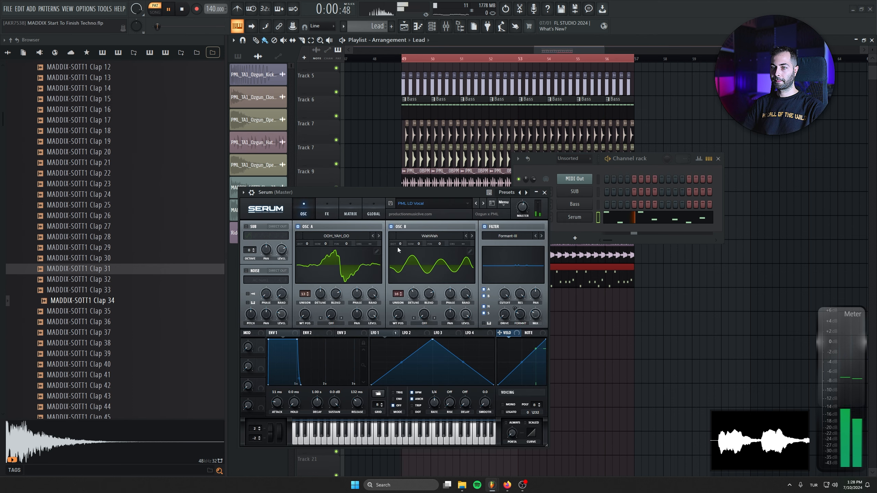
{"action": "left_click_drag", "start_coordinate": [402, 244], "coordinate": [401, 244]}
{"action": "left_click", "coordinate": [306, 243]}
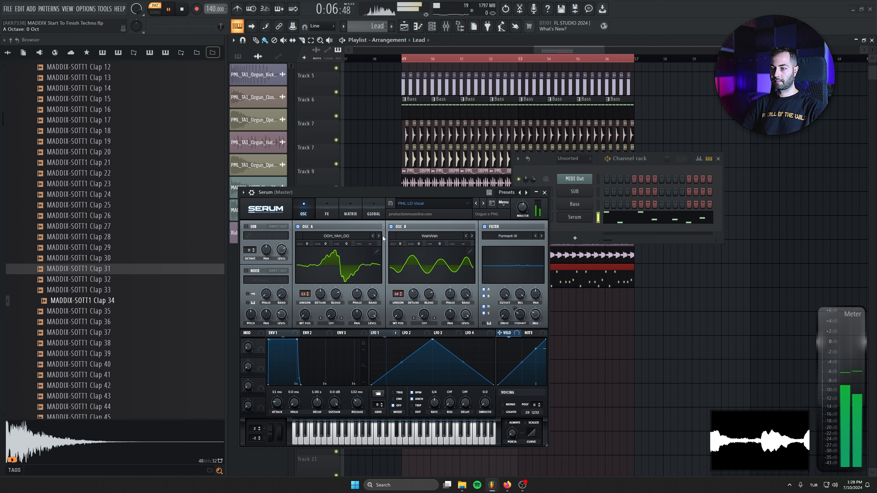
Step: Enable Mono and Legato voicing with adjusted portamento, and set the filter drive to 16%
{"action": "left_click", "coordinate": [507, 423]}
{"action": "left_click_drag", "start_coordinate": [513, 435], "coordinate": [513, 437]}
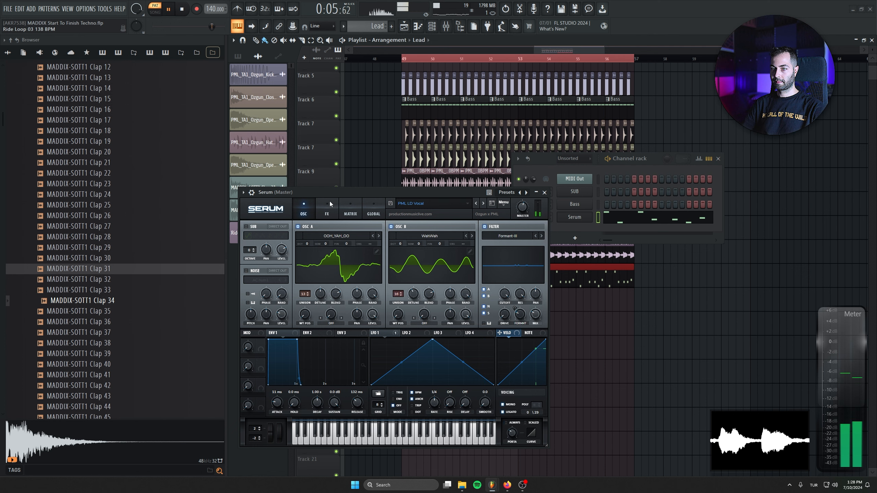
{"action": "left_click_drag", "start_coordinate": [504, 314], "coordinate": [504, 287]}
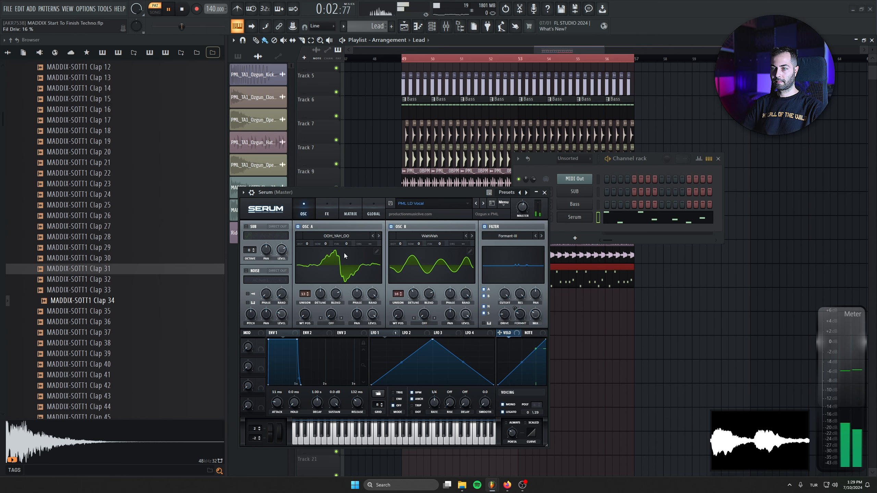
Step: Set the high-band gain of Serum's EQ effect to 7.2 dB
{"action": "left_click", "coordinate": [330, 206]}
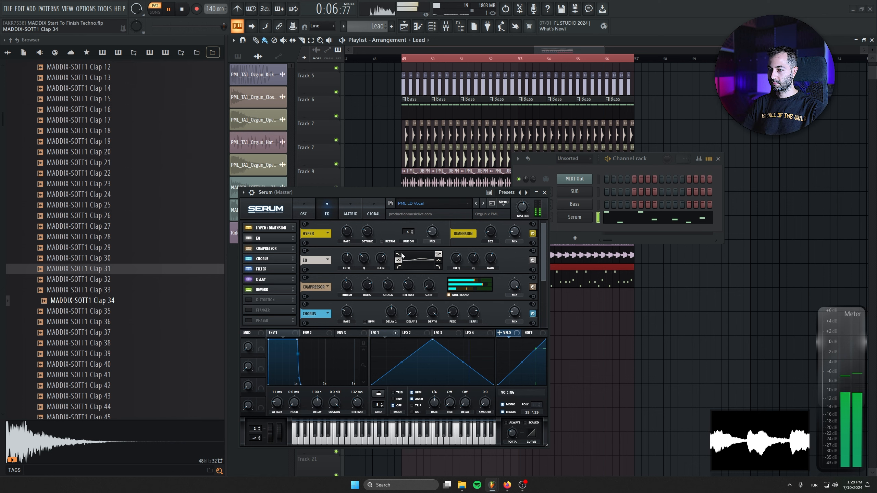
{"action": "mouse_move", "coordinate": [384, 258]}
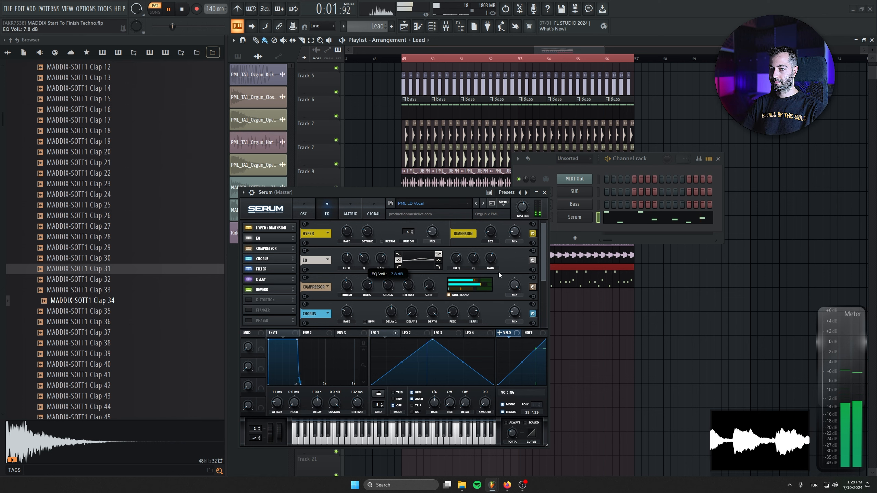
{"action": "left_click_drag", "start_coordinate": [490, 259], "coordinate": [487, 248]}
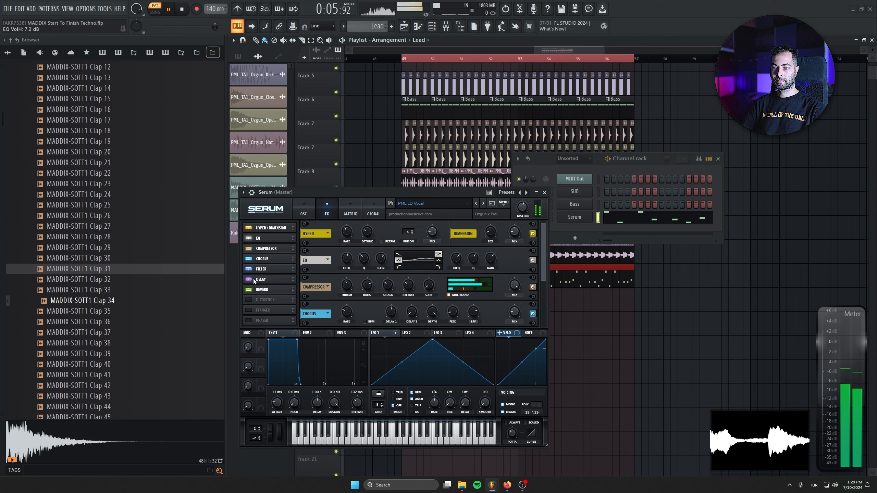
Step: Switch off Serum's Delay and Reverb effects and return to the oscillator view
{"action": "left_click", "coordinate": [254, 279]}
{"action": "left_click", "coordinate": [250, 290]}
{"action": "left_click", "coordinate": [308, 203]}
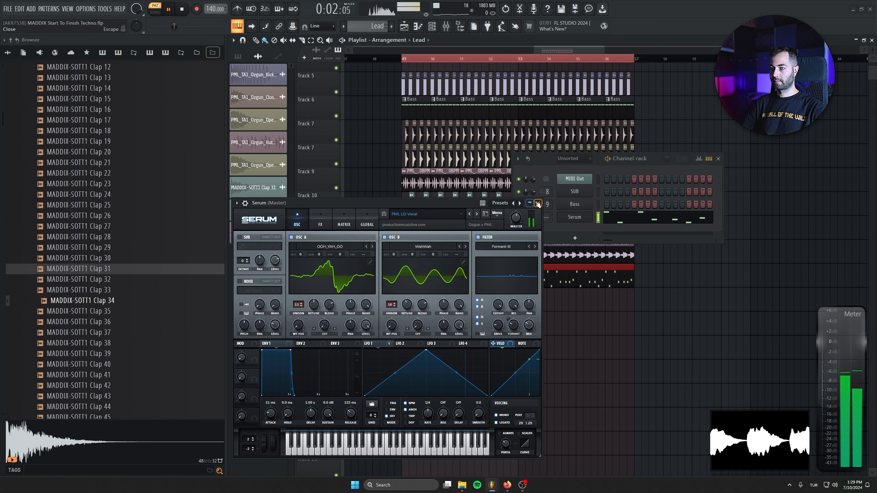
Step: Close the Serum window and open the mixer
{"action": "left_click", "coordinate": [538, 203]}
{"action": "key", "text": "F9"}
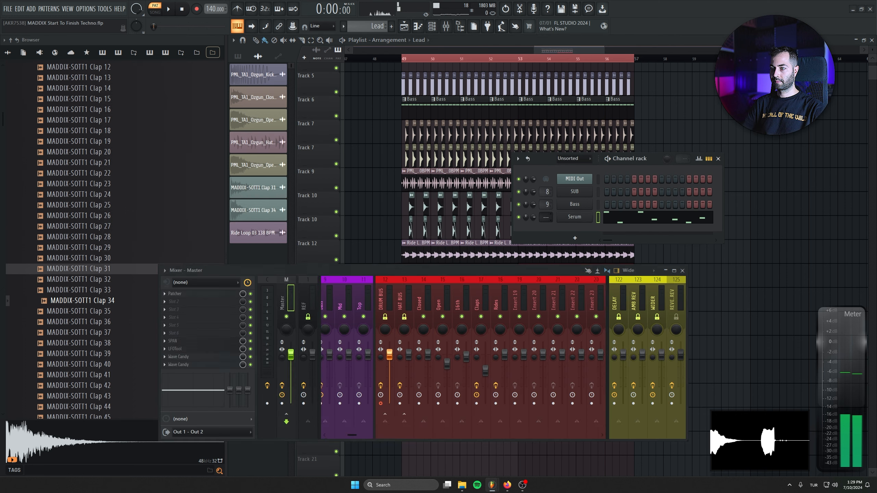
Step: Route the Serum channel to mixer insert 32 (Synth 1) and load DST in its first effect slot
{"action": "key", "text": "space"}
{"action": "left_click_drag", "start_coordinate": [546, 217], "coordinate": [546, 185]}
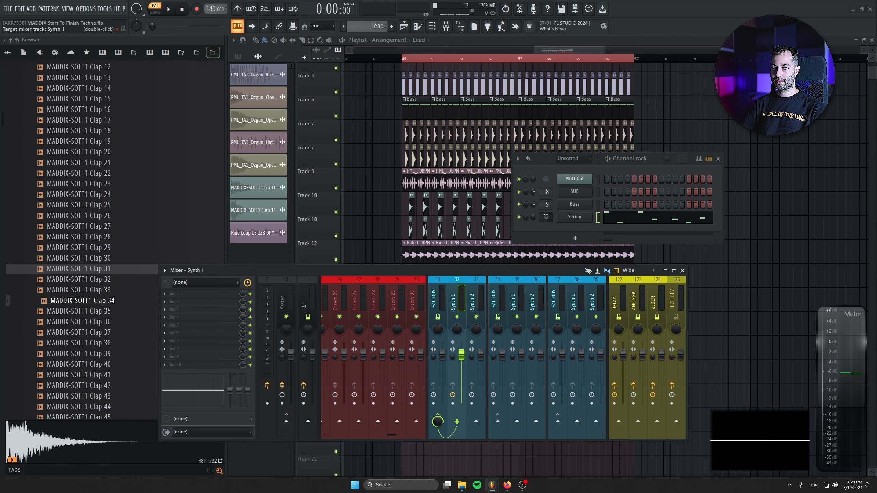
{"action": "left_click", "coordinate": [209, 341]}
{"action": "left_click", "coordinate": [282, 161]}
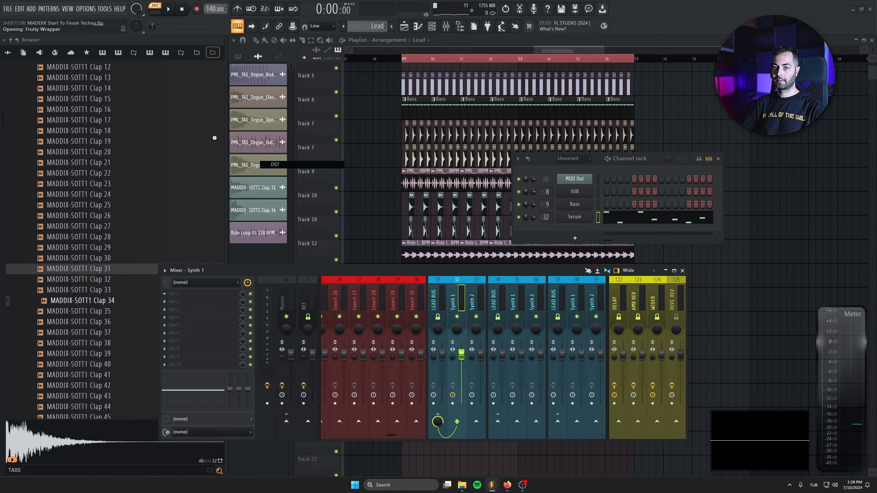
{"action": "key", "text": "space"}
{"action": "left_click_drag", "start_coordinate": [296, 270], "coordinate": [346, 280]}
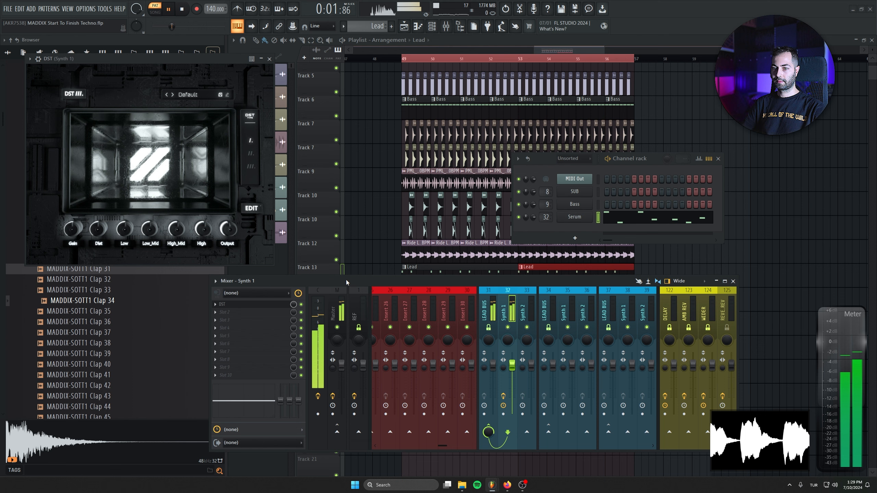
Step: Load FabFilter Pro-Q 3 in Synth 1's second effect slot and add a 36 dB/oct low cut band
{"action": "left_click", "coordinate": [264, 314]}
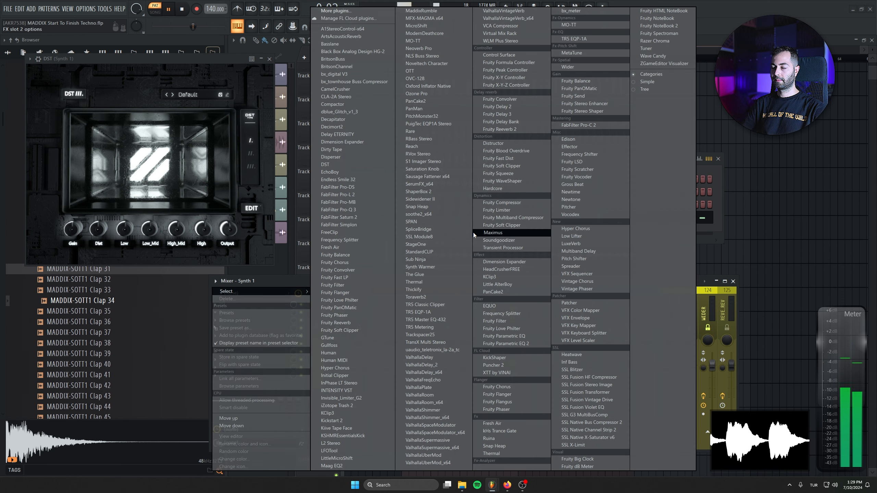
{"action": "left_click", "coordinate": [348, 211]}
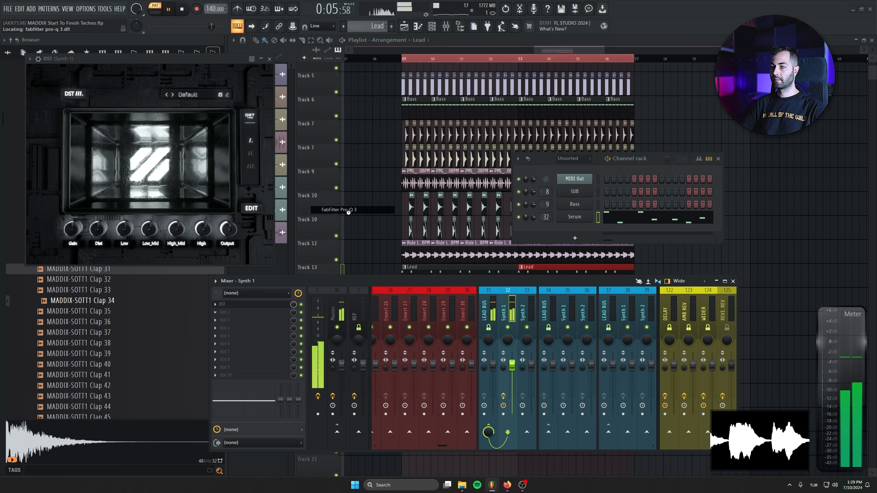
{"action": "left_click", "coordinate": [54, 171]}
{"action": "scroll", "coordinate": [90, 285], "scroll_direction": "up", "scroll_amount": 10}
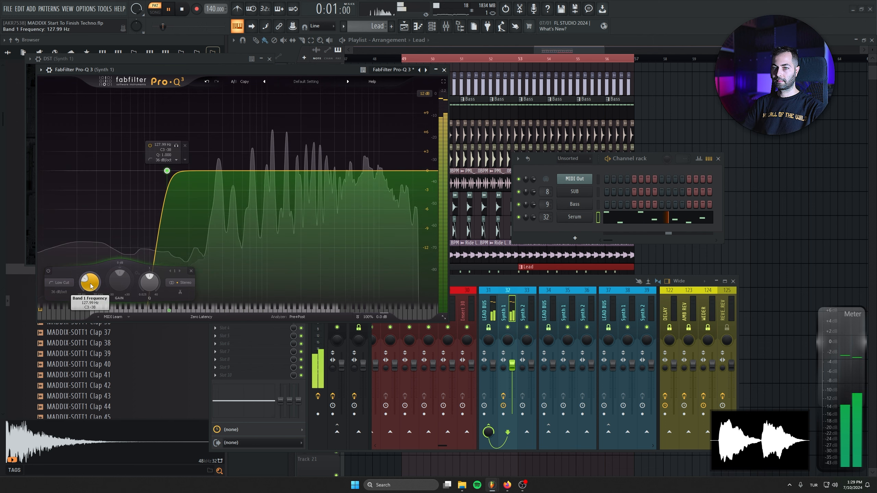
Step: Add a narrow dynamic bell cut at about 979 Hz with a -5.21 dB dynamic range, and save the project
{"action": "left_click_drag", "start_coordinate": [260, 171], "coordinate": [266, 98]}
{"action": "scroll", "coordinate": [273, 219], "scroll_direction": "up", "scroll_amount": 5}
{"action": "scroll", "coordinate": [266, 93], "scroll_direction": "up", "scroll_amount": 8}
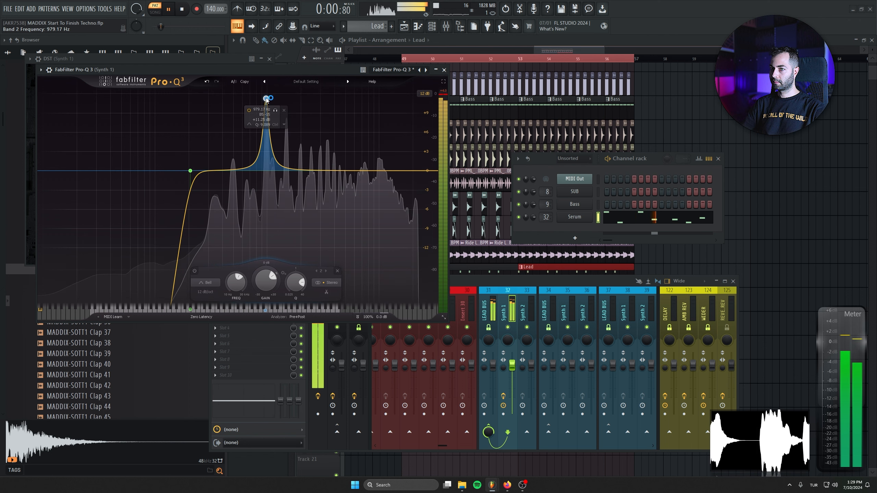
{"action": "key", "text": "space"}
{"action": "double_click", "coordinate": [256, 277]}
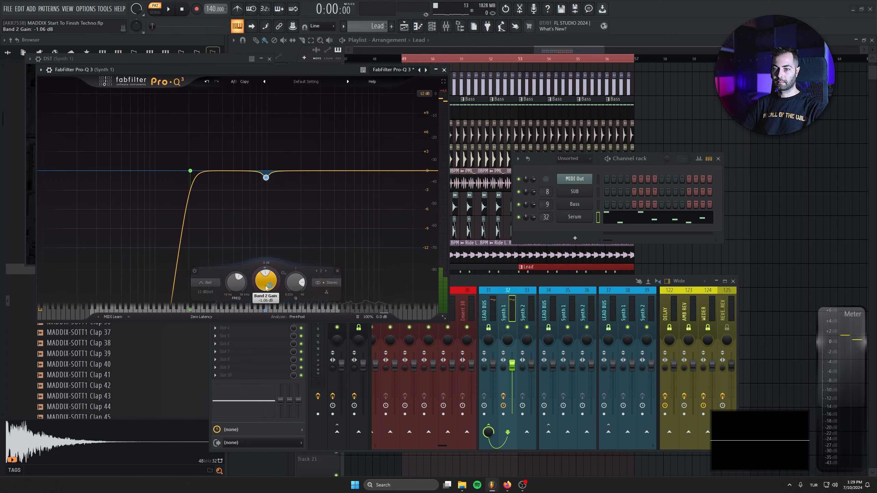
{"action": "key", "text": "space"}
{"action": "left_click_drag", "start_coordinate": [256, 276], "coordinate": [246, 320]}
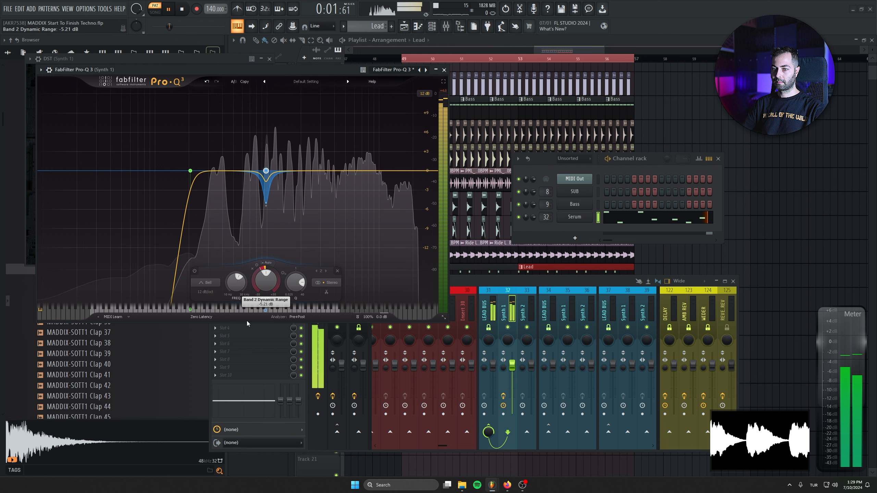
{"action": "key", "text": "Escape"}
{"action": "key", "text": "ctrl+s"}
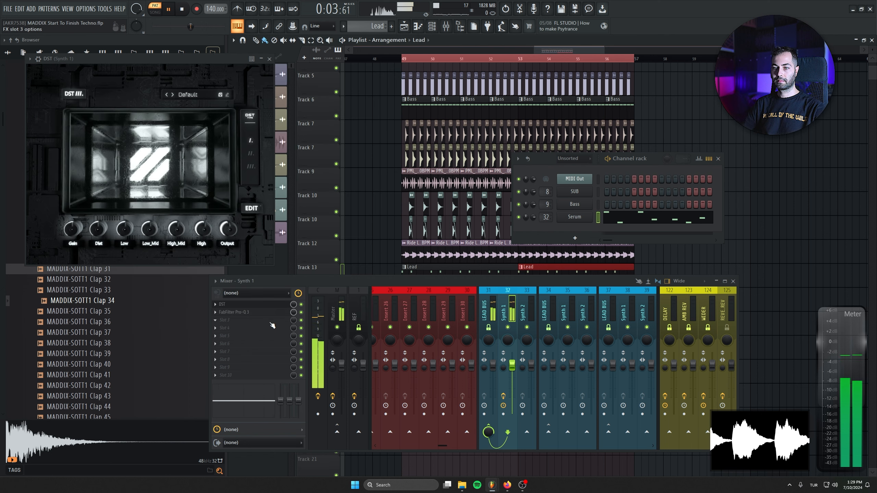
Step: Load Reach on the LEAD BUS with its General preset and set the master mix to 30%
{"action": "key", "text": "space"}
{"action": "left_click", "coordinate": [489, 311]}
{"action": "left_click", "coordinate": [242, 304]}
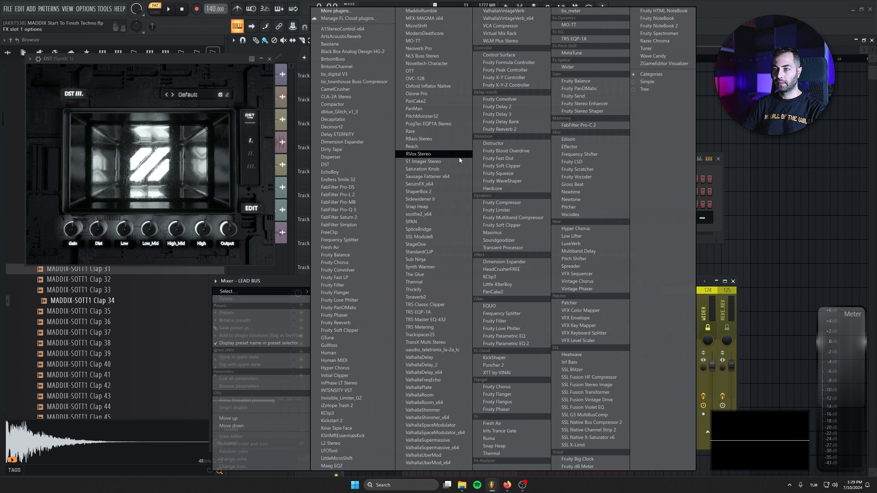
{"action": "left_click", "coordinate": [452, 149]}
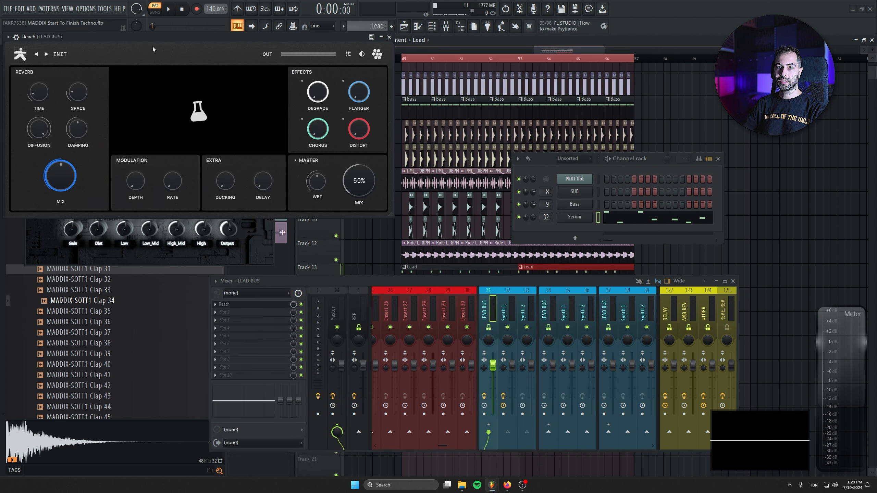
{"action": "left_click", "coordinate": [124, 127]}
{"action": "left_click", "coordinate": [208, 189]}
{"action": "left_click", "coordinate": [298, 161]}
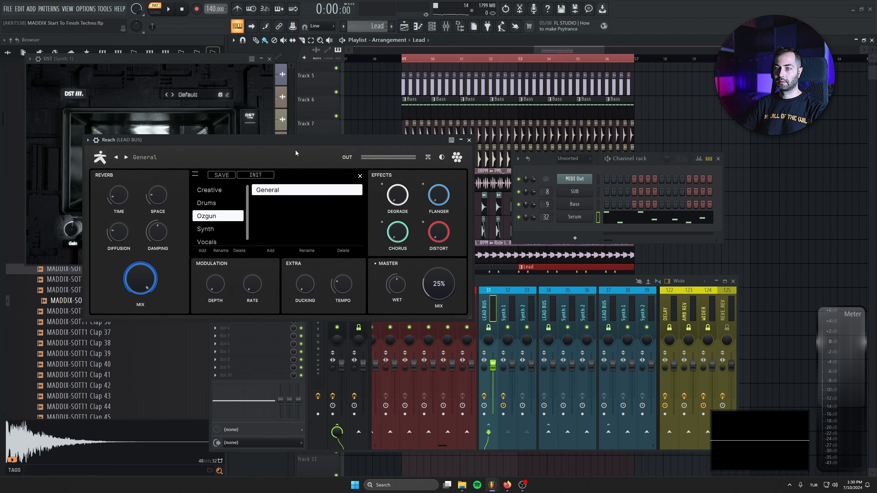
{"action": "key", "text": "space"}
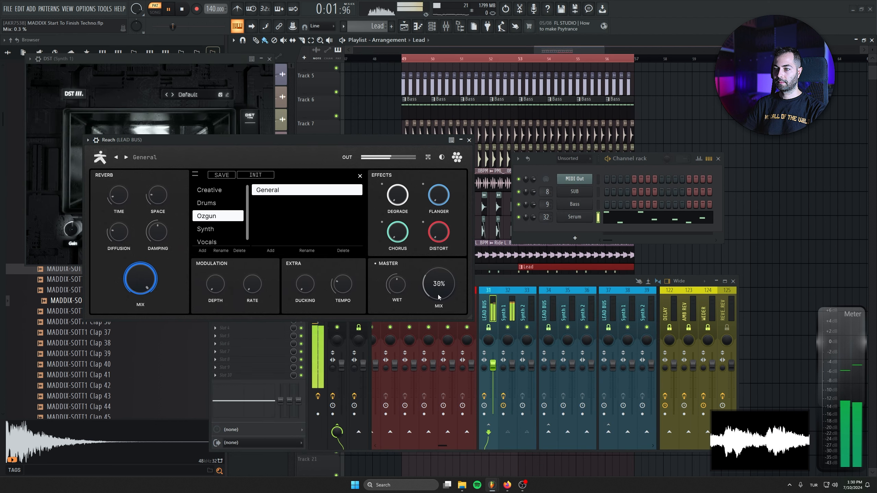
{"action": "left_click_drag", "start_coordinate": [316, 287], "coordinate": [309, 266]}
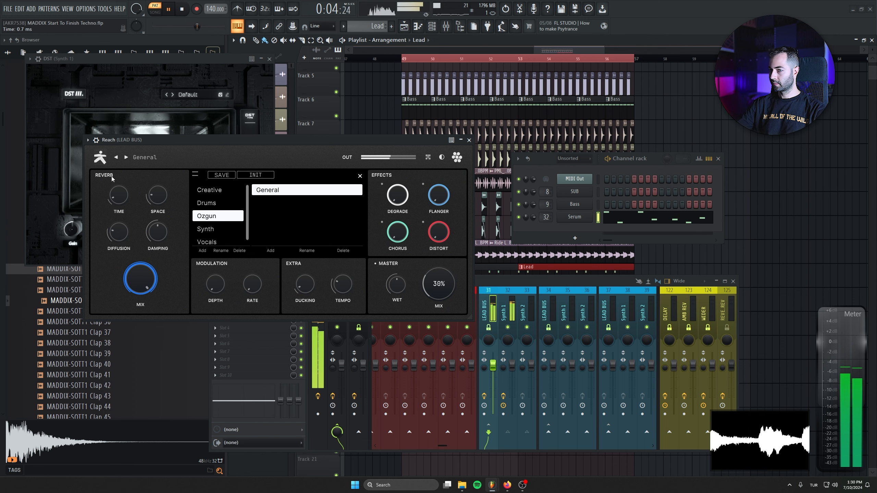
Step: Insert Fruity Delay 3 ahead of Reach on the LEAD BUS, with a reduced output wet level and the Ping pong delay model
{"action": "key", "text": "space"}
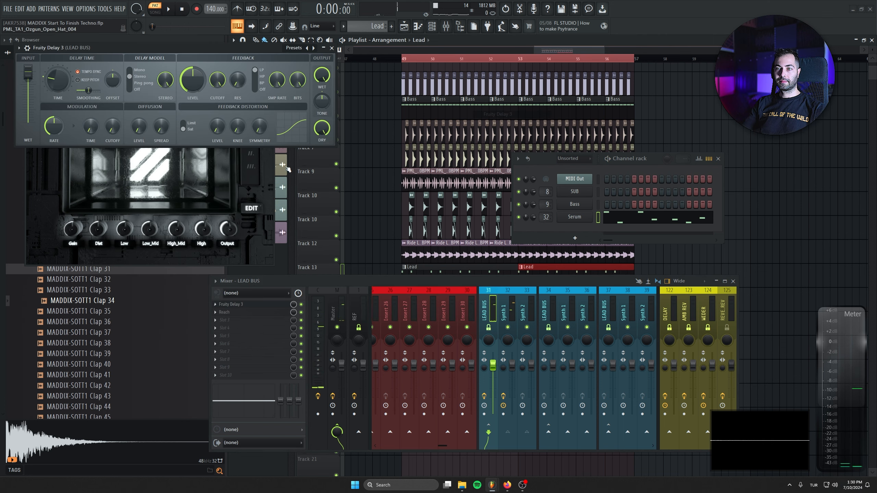
{"action": "key", "text": "space"}
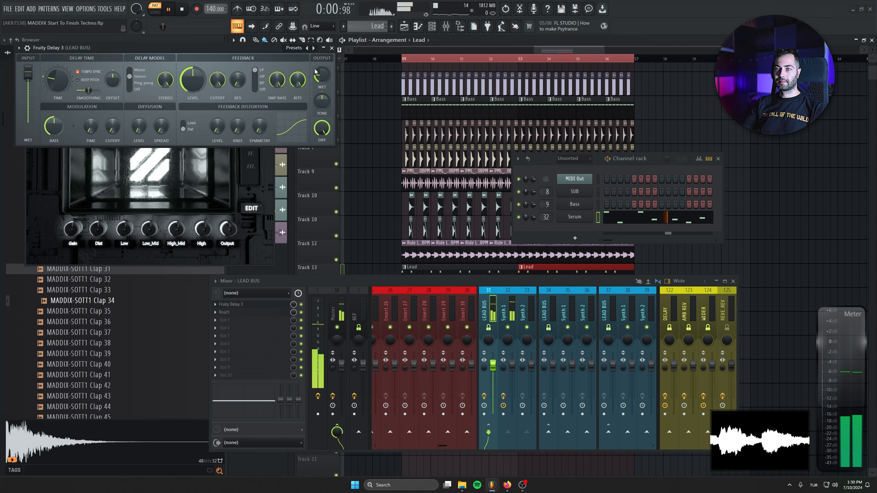
{"action": "left_click_drag", "start_coordinate": [274, 52], "coordinate": [454, 237]}
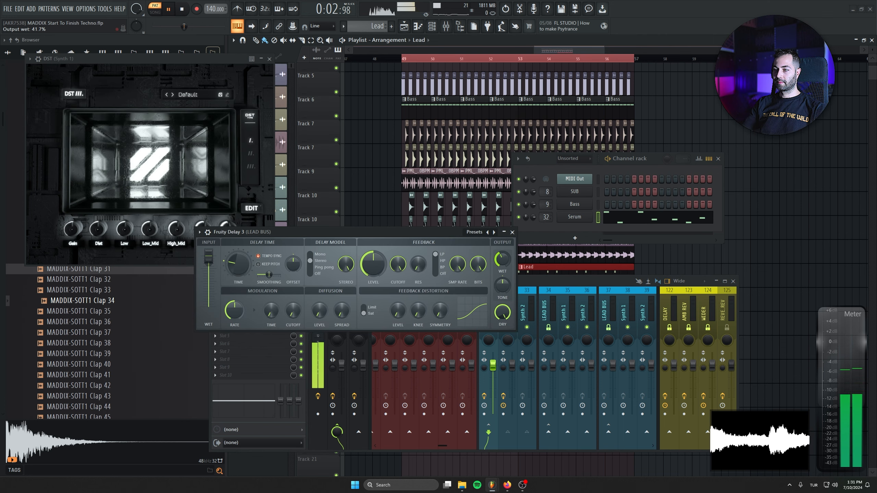
{"action": "left_click", "coordinate": [314, 269]}
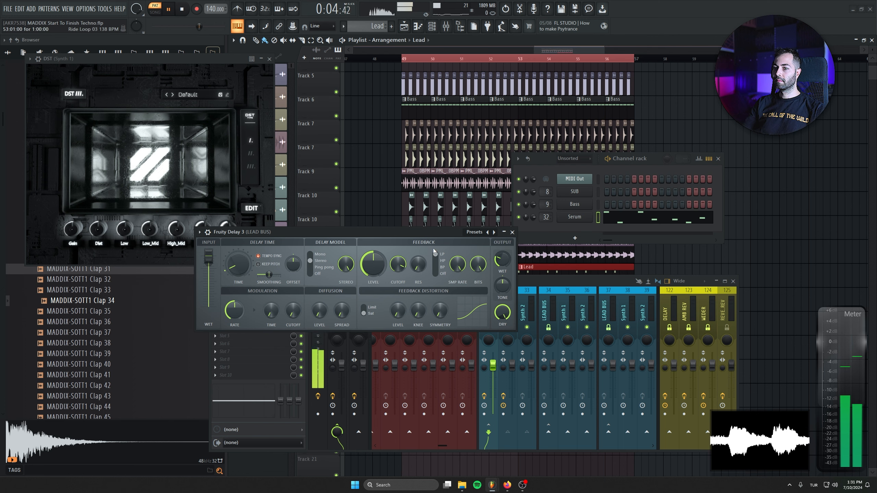
{"action": "left_click", "coordinate": [318, 267]}
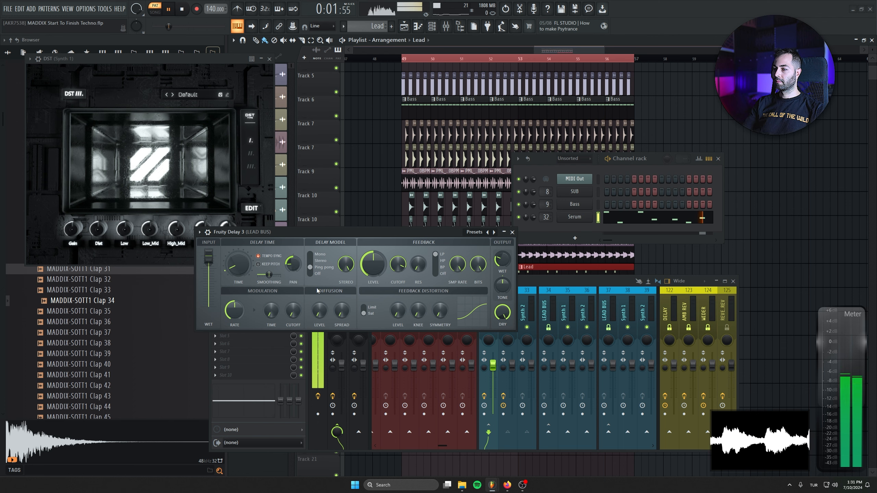
Step: Load OTT in the LEAD BUS's third effect slot with the BIG SYNTHS ANG preset and set its depth to 15%
{"action": "key", "text": "space"}
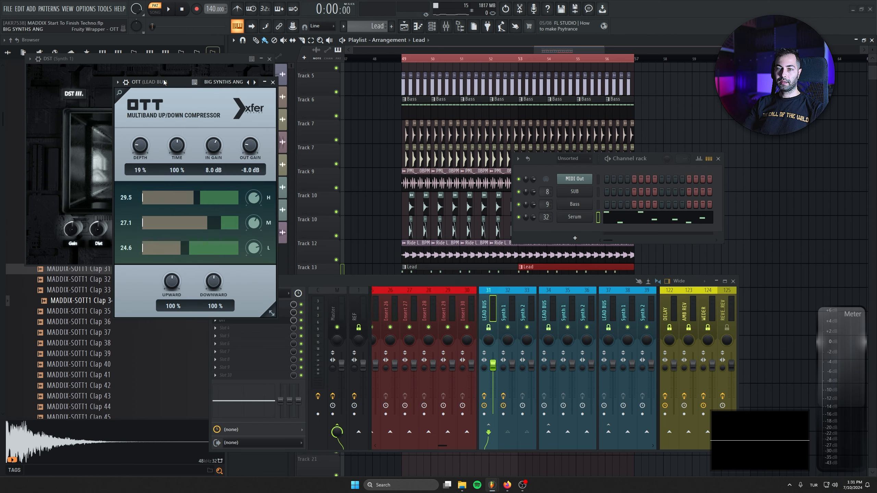
{"action": "left_click_drag", "start_coordinate": [165, 83], "coordinate": [176, 91]}
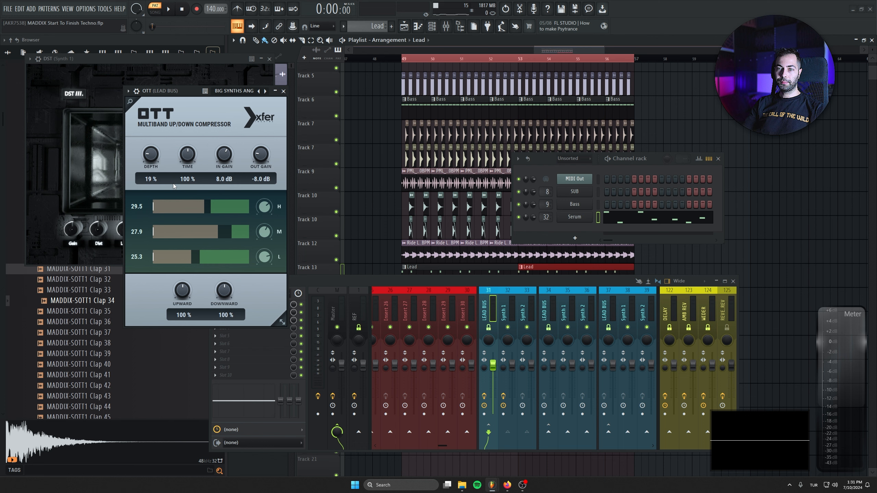
{"action": "key", "text": "space"}
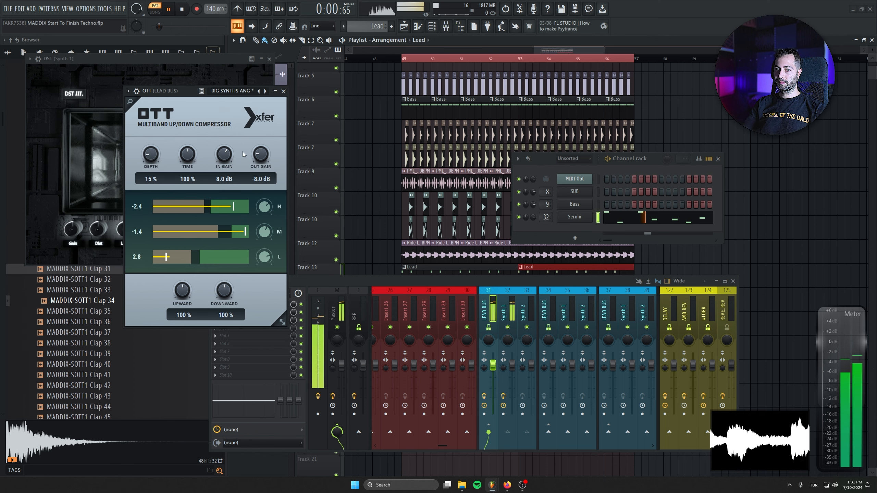
{"action": "left_click", "coordinate": [283, 91]}
{"action": "key", "text": "space"}
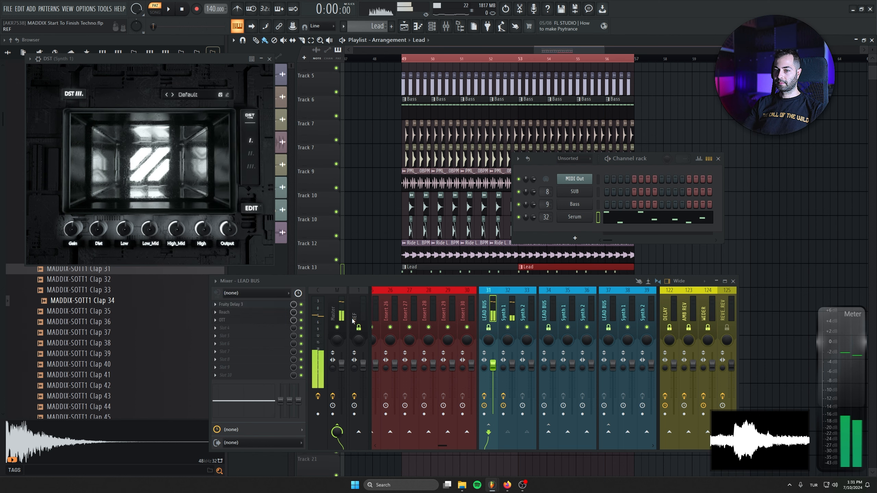
Step: Load Fresh Air in Synth 1's third effect slot and raise its Mid Air and High Air amounts
{"action": "left_click", "coordinate": [507, 313]}
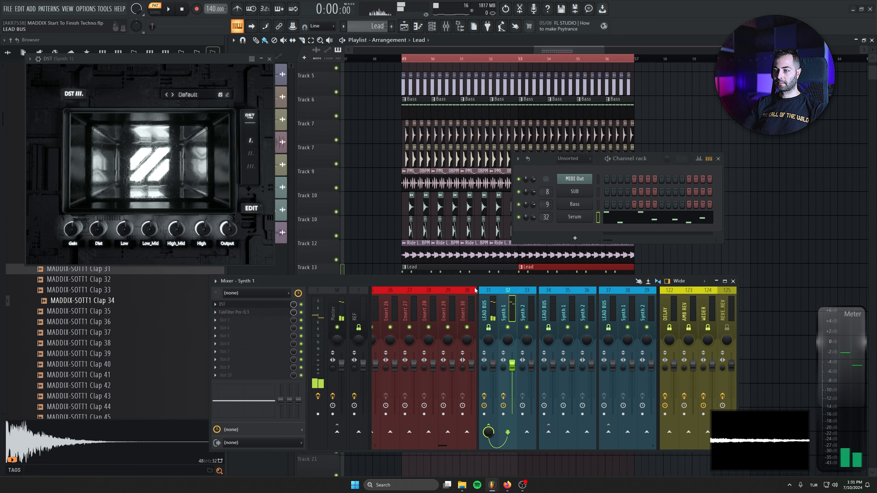
{"action": "left_click", "coordinate": [248, 321]}
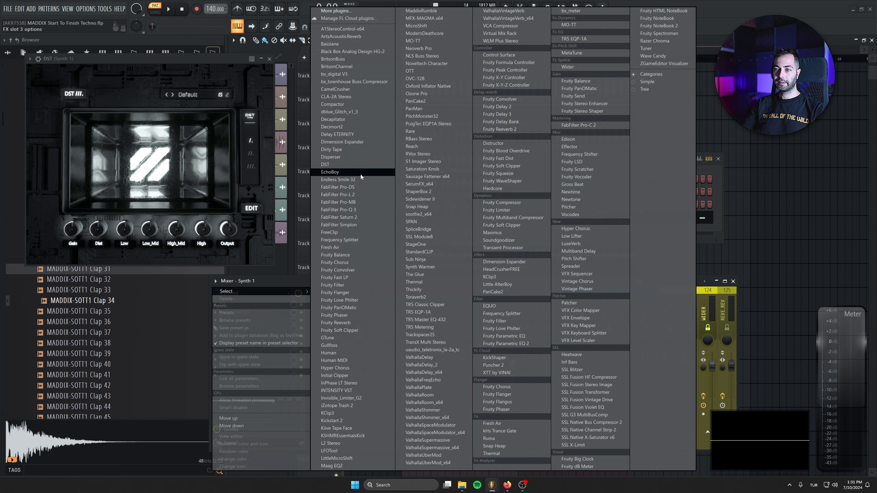
{"action": "left_click", "coordinate": [357, 248]}
{"action": "key", "text": "space"}
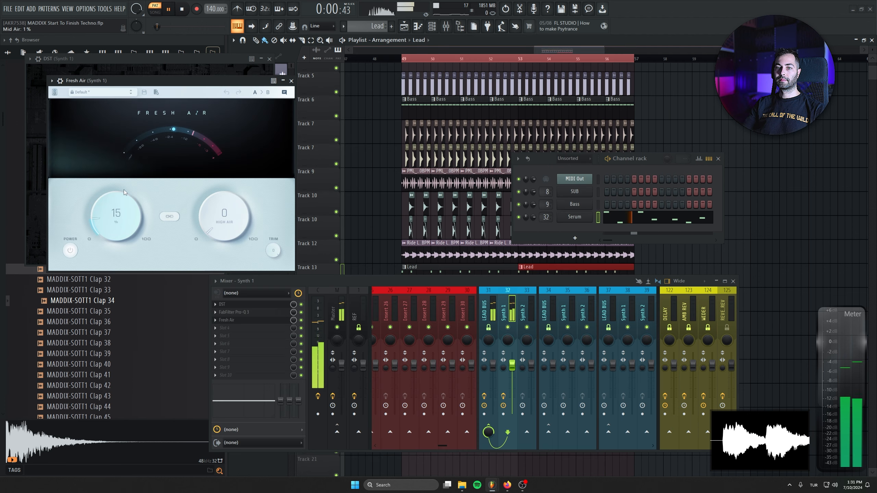
{"action": "left_click_drag", "start_coordinate": [123, 189], "coordinate": [119, 118]}
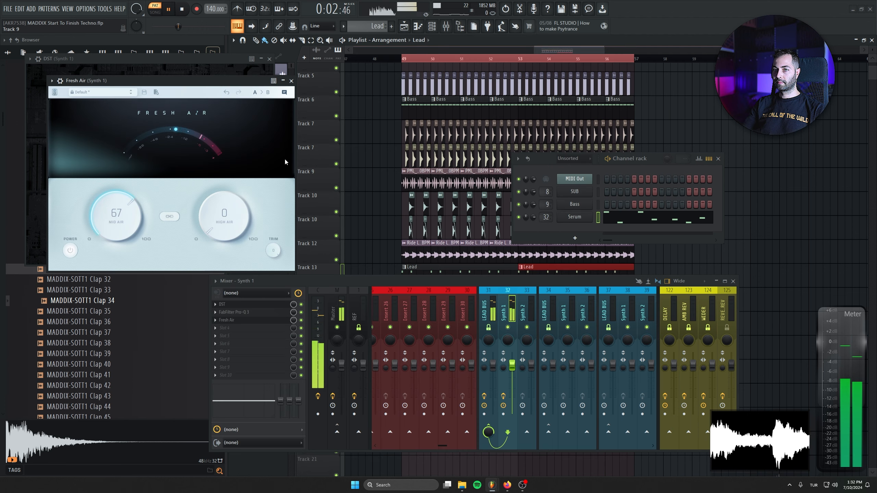
{"action": "left_click_drag", "start_coordinate": [145, 81], "coordinate": [261, 157]}
{"action": "left_click_drag", "start_coordinate": [247, 279], "coordinate": [269, 313]}
{"action": "left_click_drag", "start_coordinate": [339, 289], "coordinate": [337, 256]}
{"action": "left_click", "coordinate": [408, 157]}
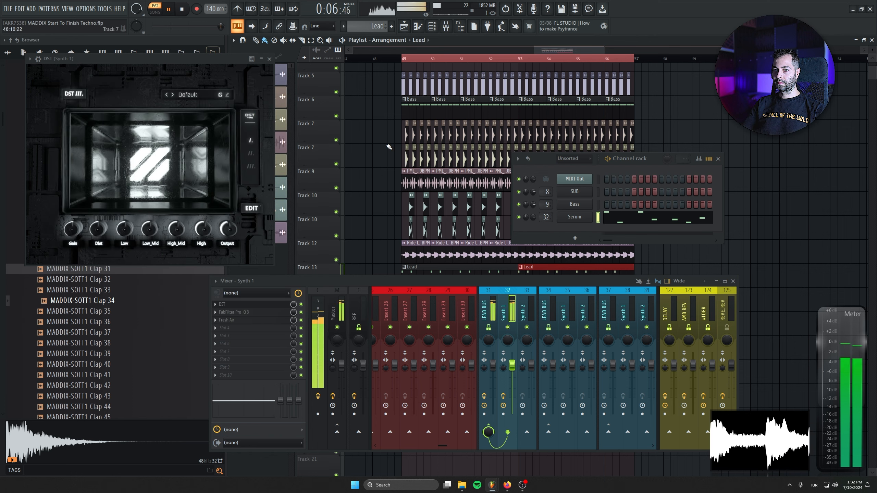
Step: Load LFOTool in the LEAD BUS's last effect slot with the DROP ELEMENTS preset
{"action": "key", "text": "space"}
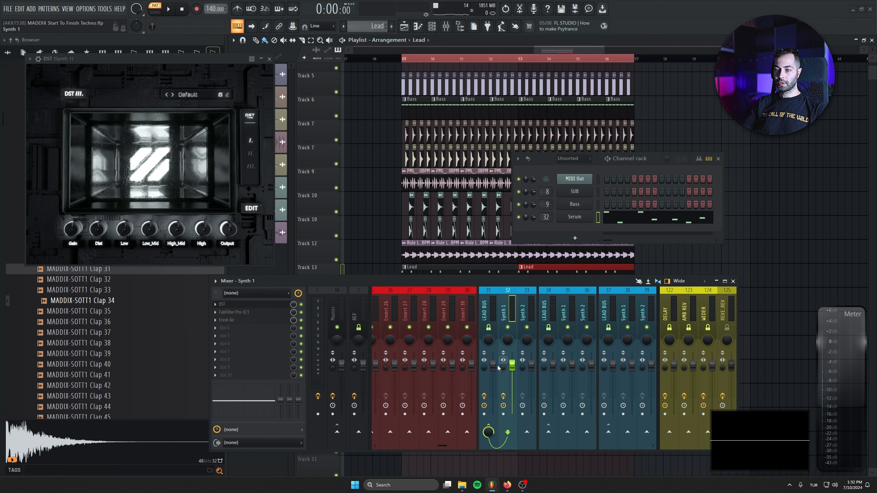
{"action": "left_click", "coordinate": [493, 306]}
{"action": "left_click", "coordinate": [243, 376]}
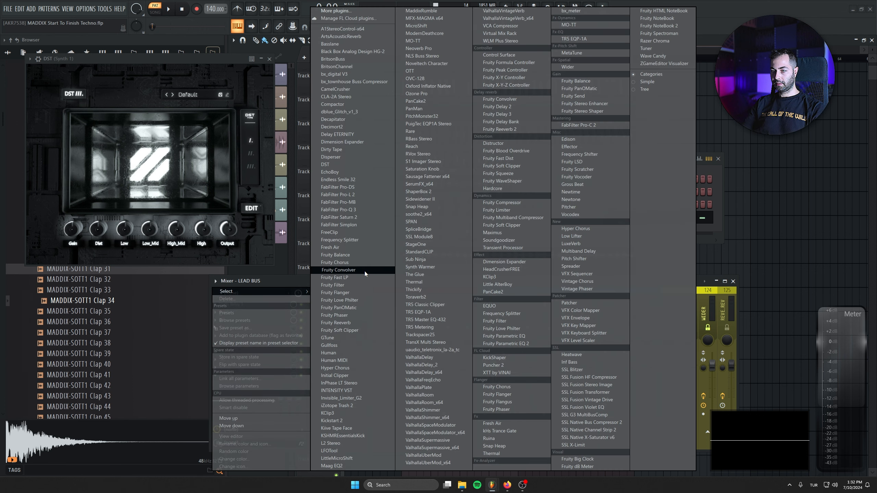
{"action": "left_click", "coordinate": [341, 452]}
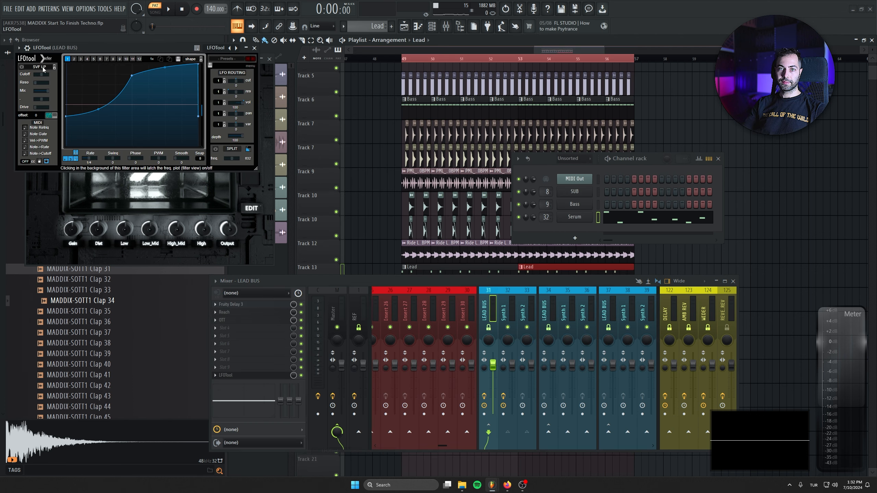
{"action": "key", "text": "space"}
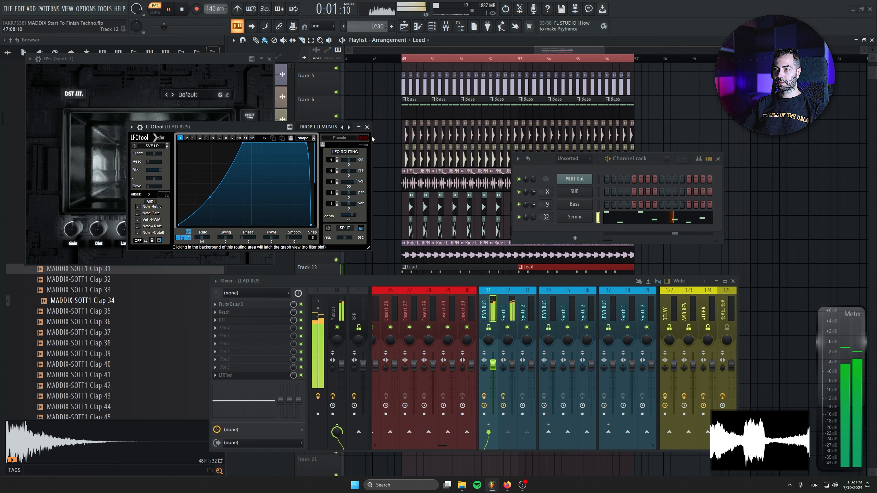
{"action": "left_click", "coordinate": [367, 127]}
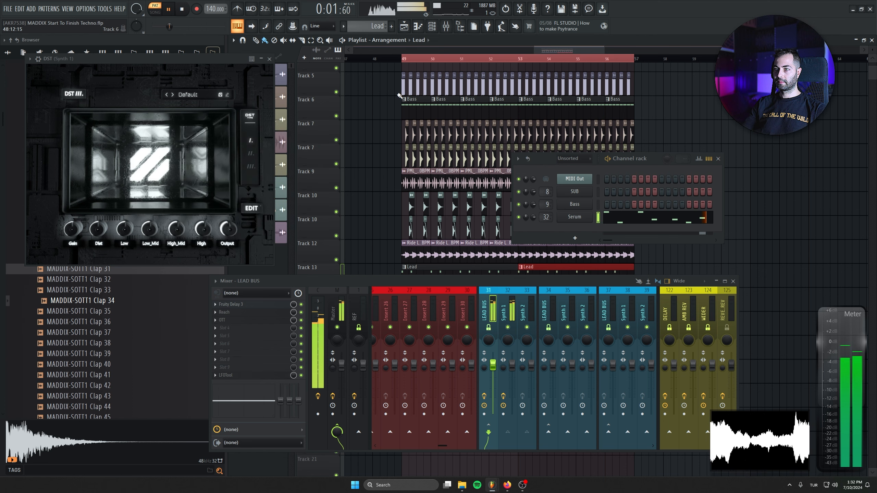
Step: Play the arrangement in song mode and lower the LEAD BUS volume to -3.0 dB
{"action": "key", "text": "l"}
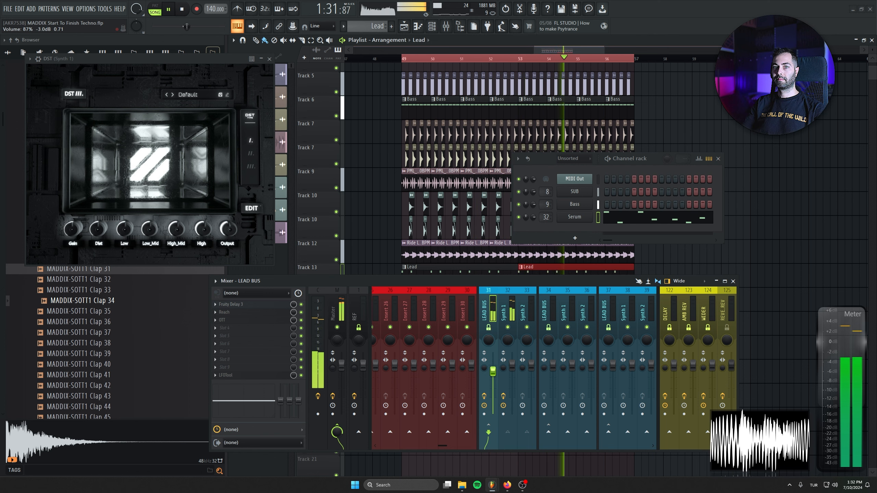
Step: Close the mixer, channel rack and DST windows and clear the clip selection in the playlist
{"action": "key", "text": "F9"}
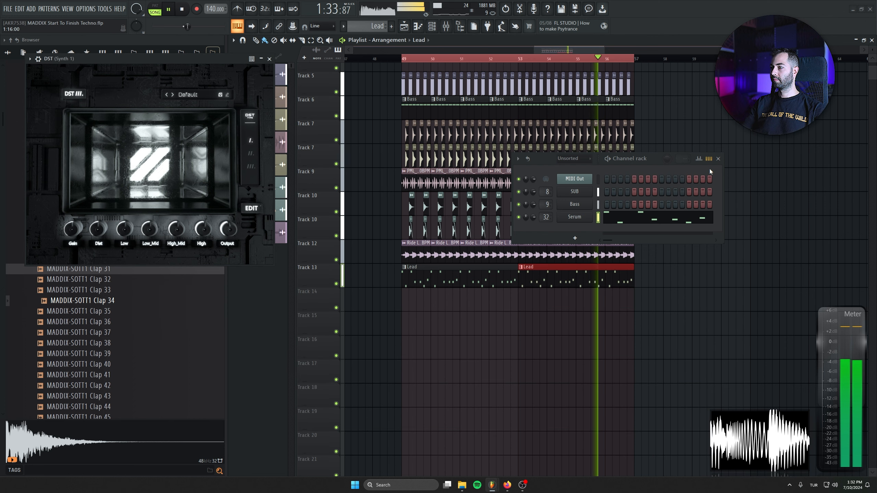
{"action": "left_click", "coordinate": [719, 159]}
{"action": "left_click_drag", "start_coordinate": [789, 176], "coordinate": [840, 189]}
{"action": "left_click", "coordinate": [270, 59]}
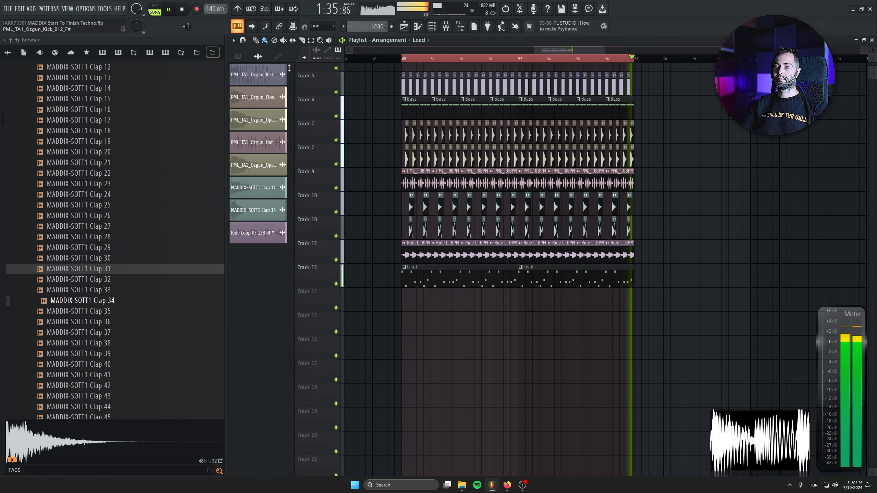
{"action": "scroll", "coordinate": [767, 235], "scroll_direction": "down", "scroll_amount": 1}
{"action": "left_click", "coordinate": [767, 235]}
{"action": "key", "text": "Delete"}
Step: Load SSL Fusion Vintage Drive in the LEAD BUS's fourth effect slot and turn on its Auto Gain
{"action": "left_click", "coordinate": [446, 30]}
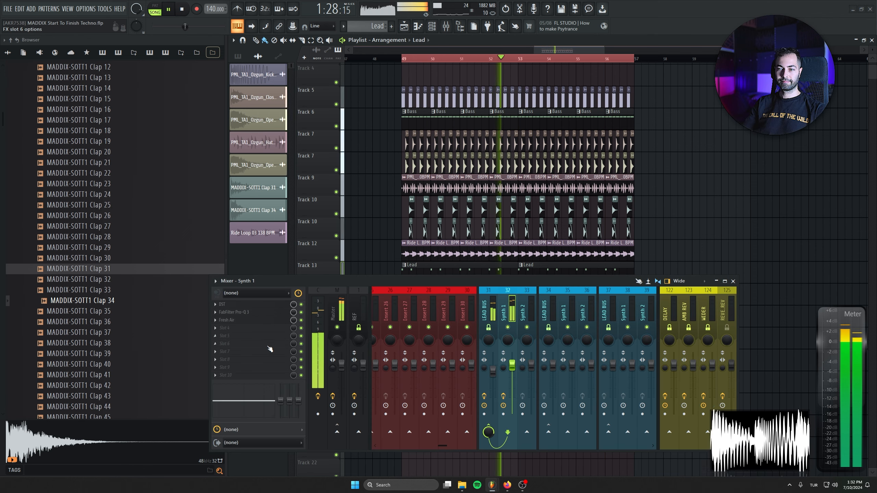
{"action": "left_click", "coordinate": [489, 313]}
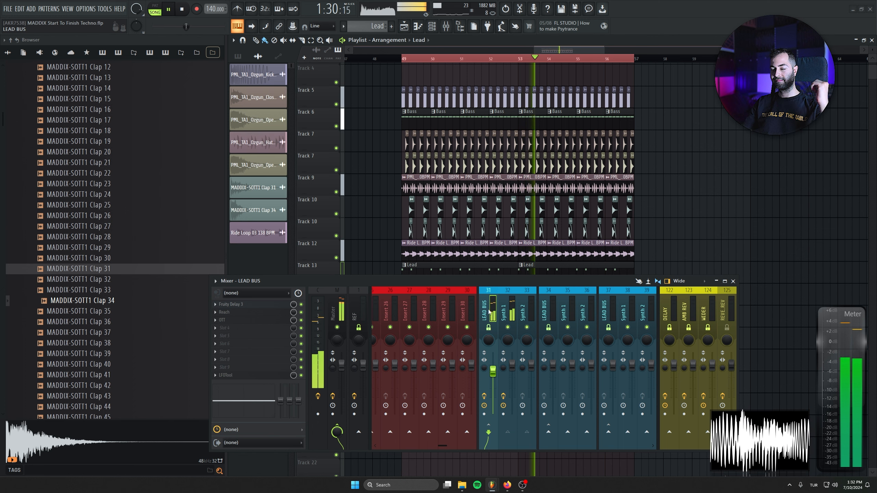
{"action": "left_click", "coordinate": [258, 332]}
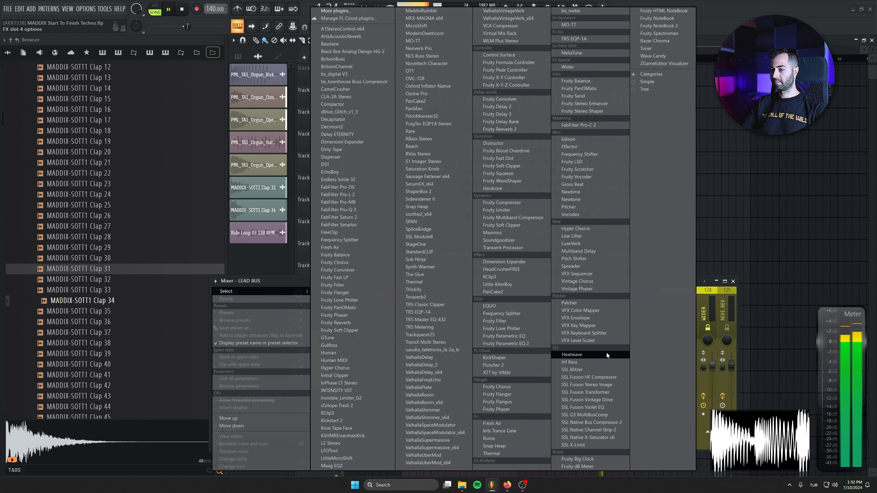
{"action": "left_click", "coordinate": [609, 400]}
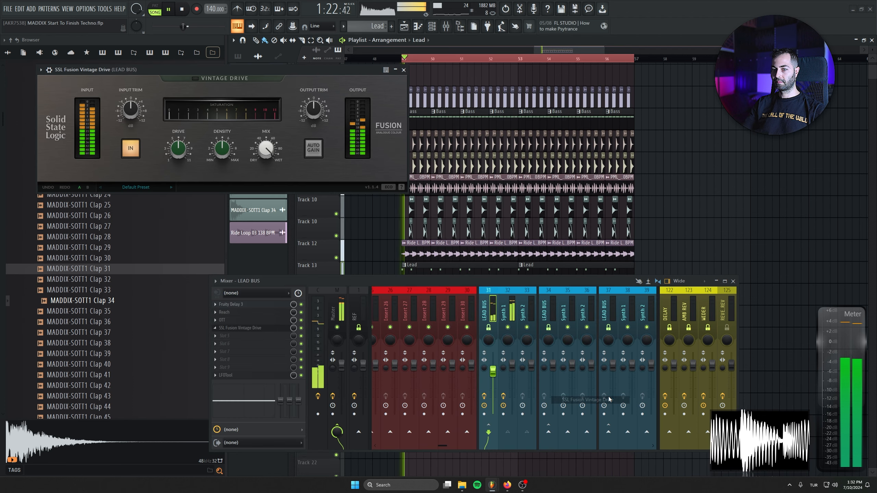
{"action": "left_click", "coordinate": [313, 149]}
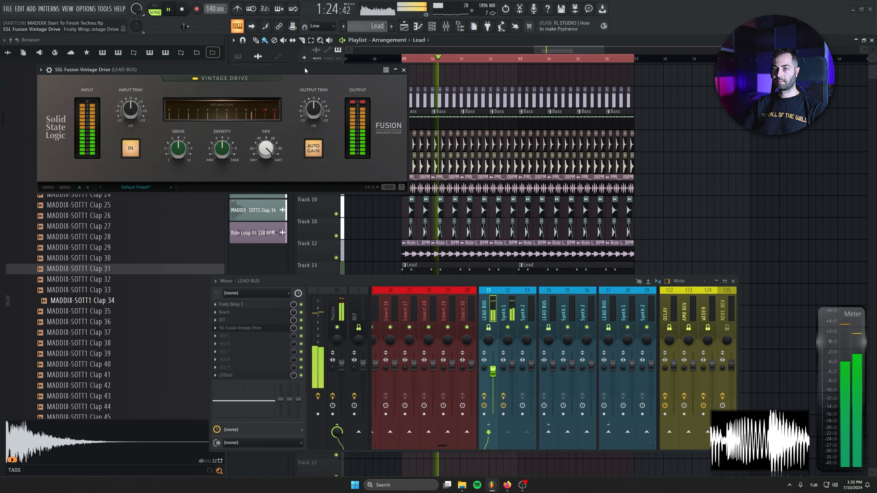
{"action": "left_click_drag", "start_coordinate": [305, 70], "coordinate": [357, 103]}
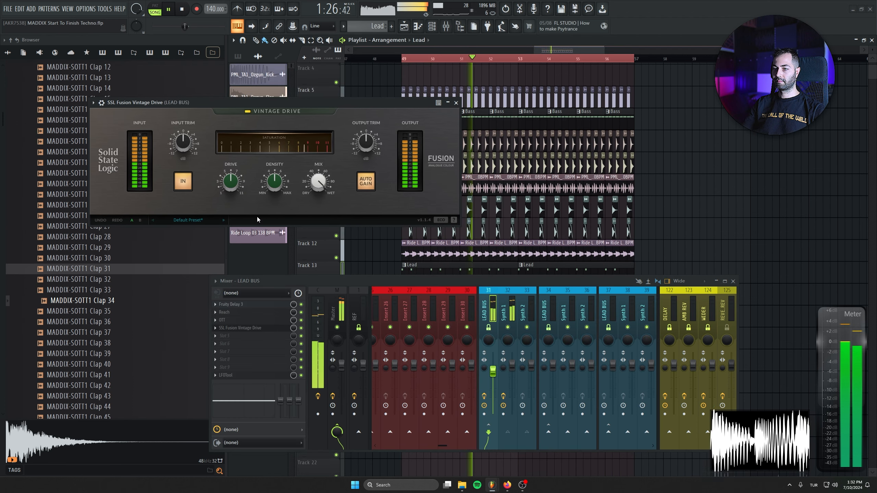
Step: Compare the lead with Vintage Drive bypassed and active during playback, and close the plugin
{"action": "left_click", "coordinate": [186, 182]}
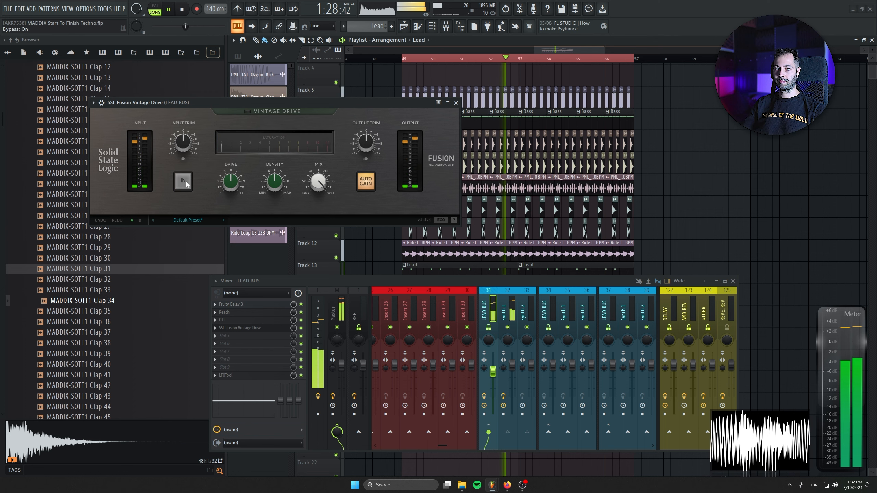
{"action": "left_click", "coordinate": [186, 183]}
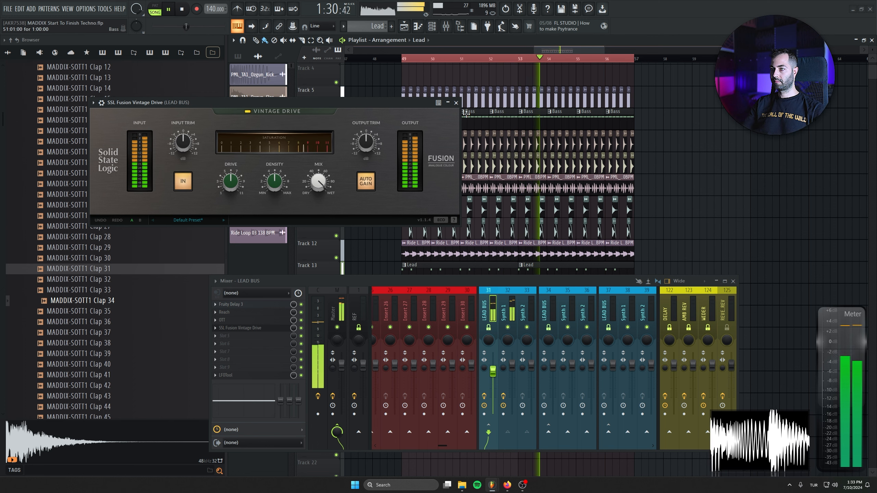
{"action": "left_click", "coordinate": [283, 328]}
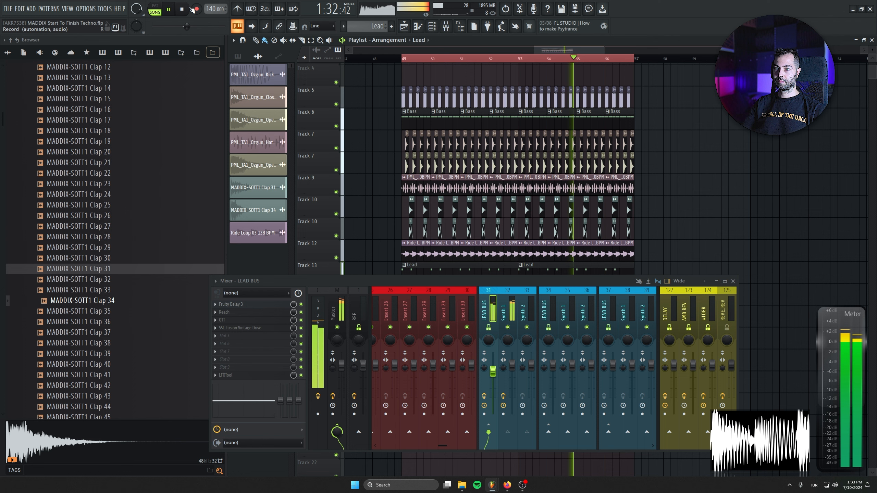
Step: Load Spreader in the LEAD BUS's fifth effect slot and set its Spread to 69.5%, comparing it on and off during playback
{"action": "key", "text": "space"}
{"action": "left_click", "coordinate": [232, 338]}
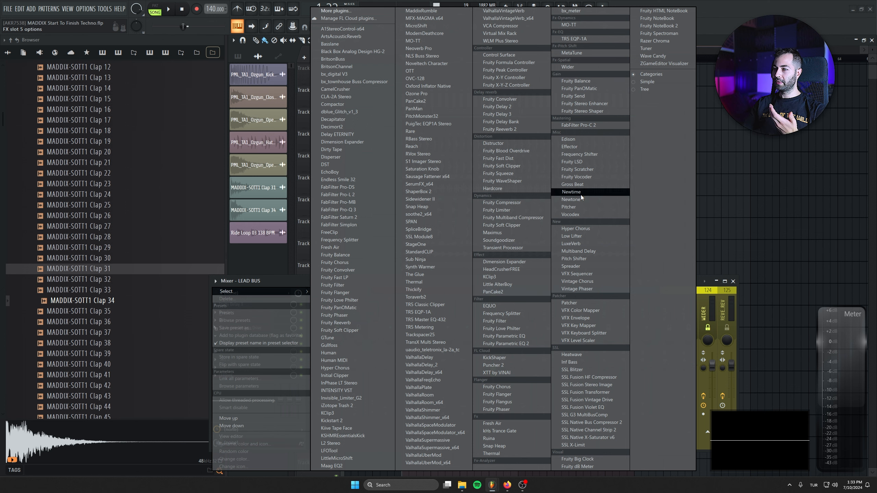
{"action": "left_click", "coordinate": [591, 268]}
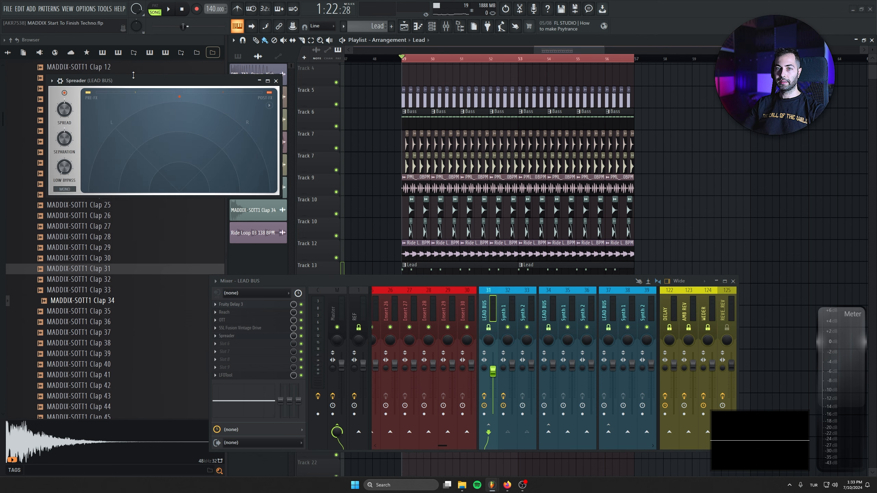
{"action": "left_click_drag", "start_coordinate": [134, 80], "coordinate": [263, 124]}
{"action": "key", "text": "space"}
{"action": "left_click_drag", "start_coordinate": [193, 154], "coordinate": [193, 142]}
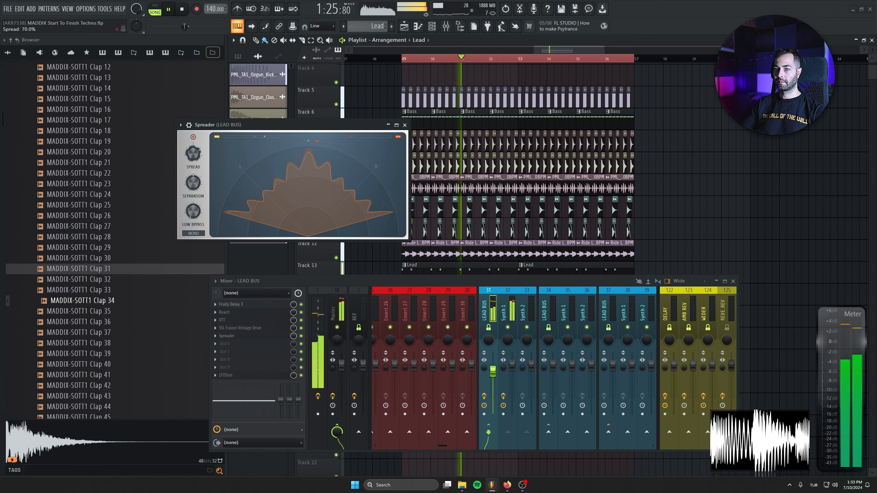
{"action": "left_click_drag", "start_coordinate": [190, 187], "coordinate": [190, 195]}
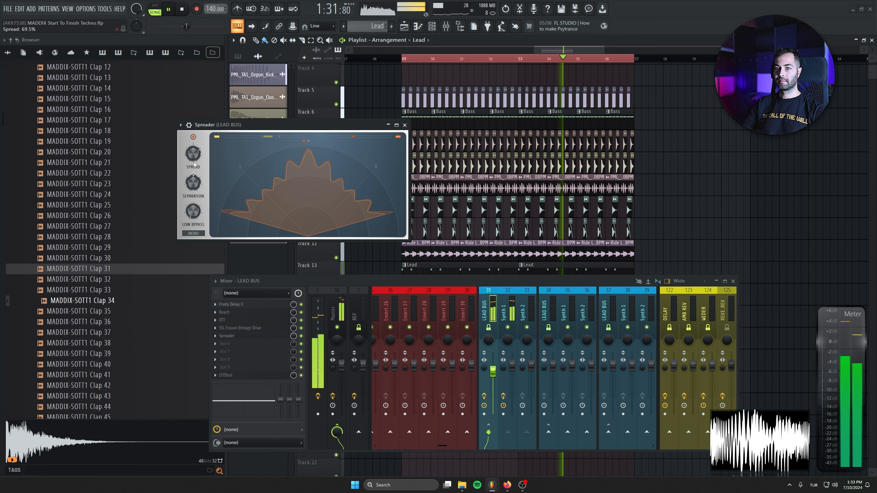
{"action": "left_click", "coordinate": [193, 137]}
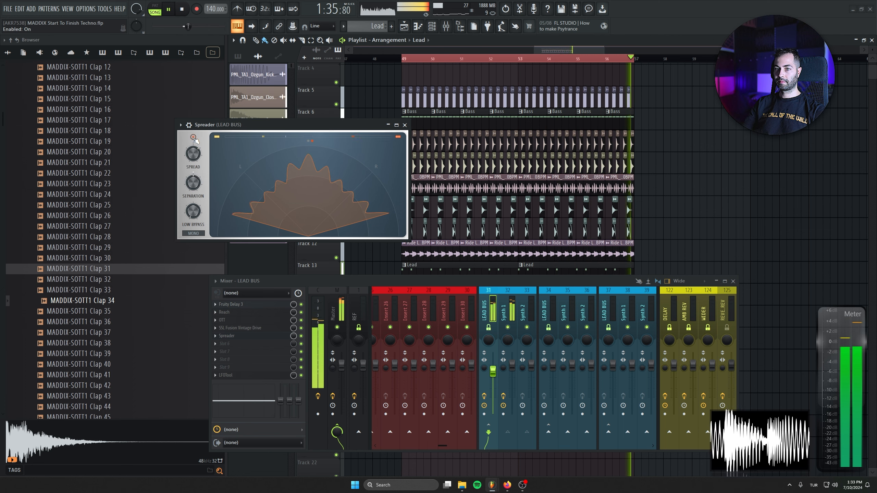
{"action": "left_click", "coordinate": [404, 124]}
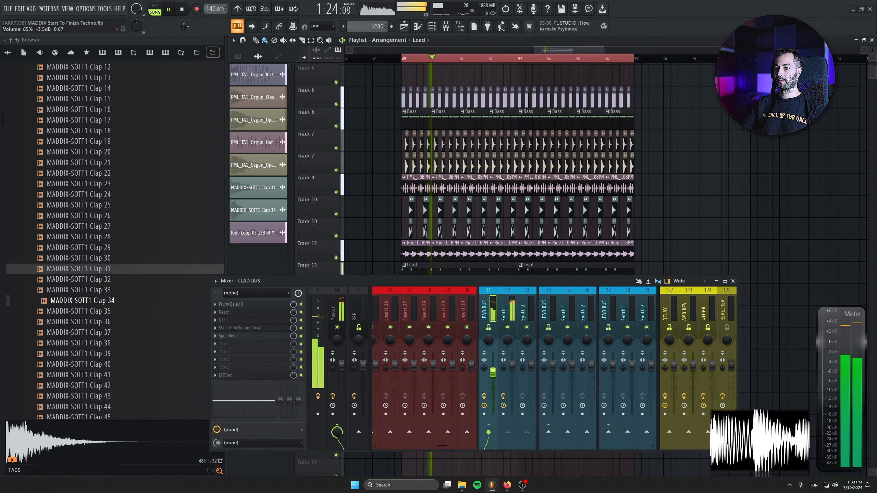
Step: Dock the KICK BASS BUS mixer track to the left of the scrolling tracks
{"action": "scroll", "coordinate": [420, 290], "scroll_direction": "up", "scroll_amount": 8}
{"action": "scroll", "coordinate": [424, 291], "scroll_direction": "up", "scroll_amount": 1}
{"action": "right_click", "coordinate": [388, 293]}
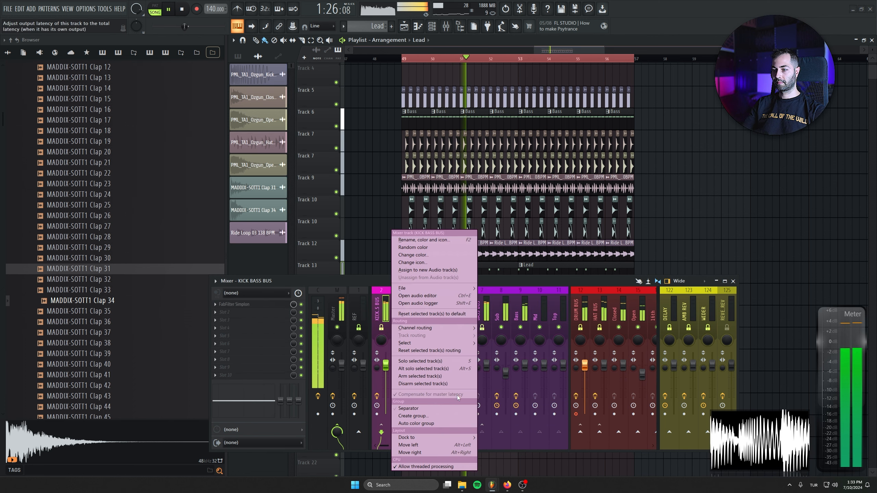
{"action": "mouse_move", "coordinate": [457, 439]}
{"action": "left_click", "coordinate": [488, 438]}
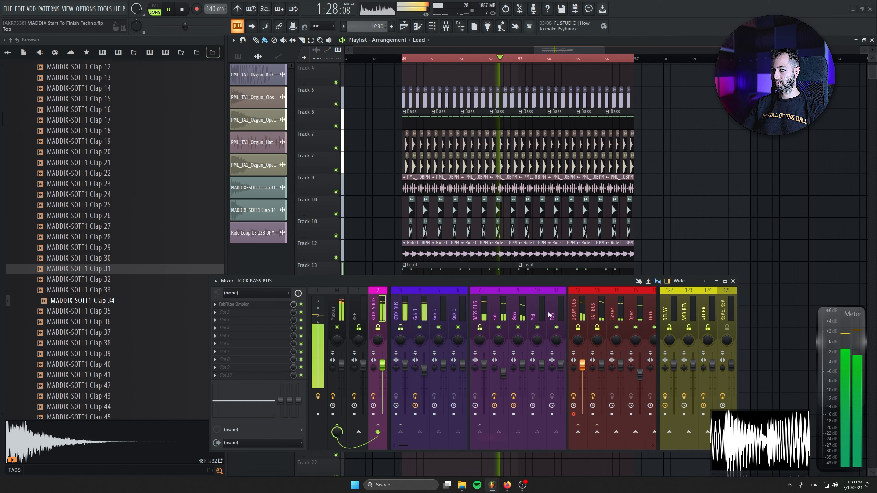
Step: Raise the LEAD BUS volume to about -2.6 dB during playback and save the project
{"action": "scroll", "coordinate": [542, 293], "scroll_direction": "down", "scroll_amount": 8}
{"action": "scroll", "coordinate": [494, 321], "scroll_direction": "down", "scroll_amount": 1}
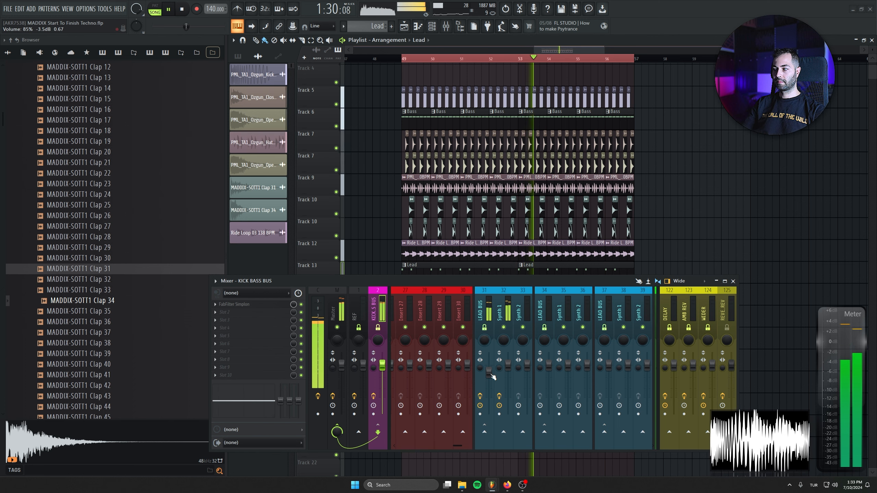
{"action": "left_click_drag", "start_coordinate": [490, 373], "coordinate": [490, 370]}
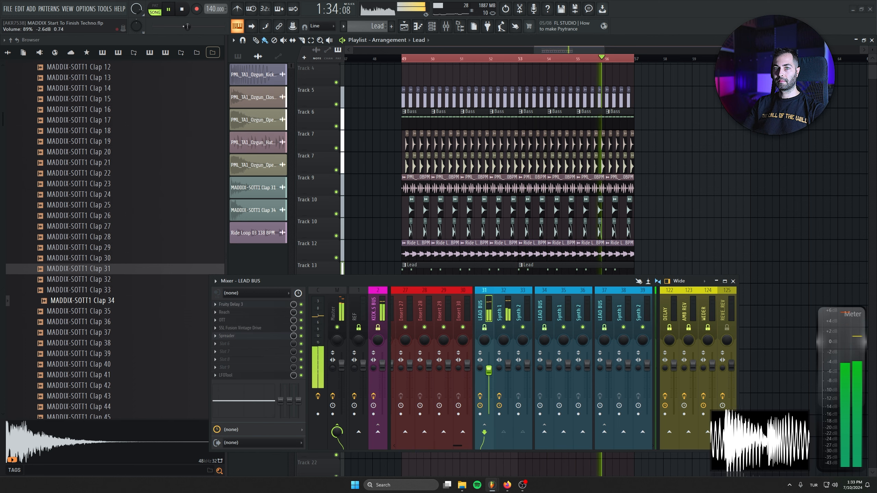
{"action": "left_click_drag", "start_coordinate": [489, 371], "coordinate": [489, 372]}
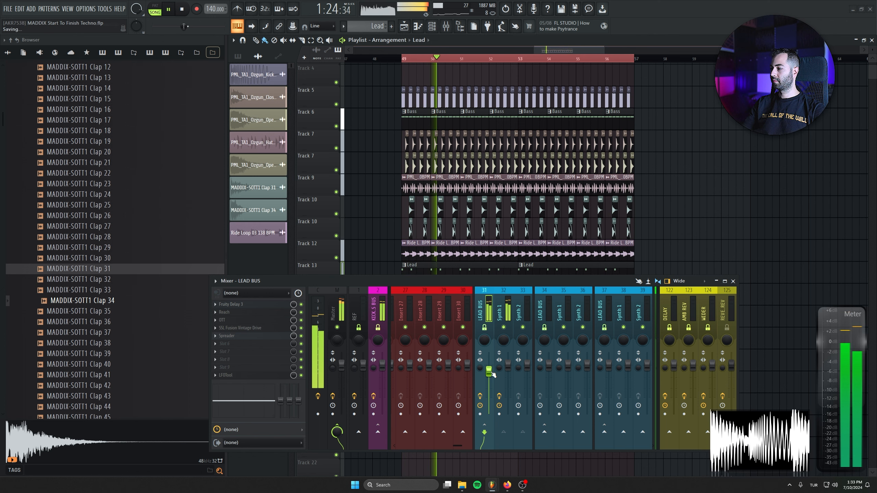
{"action": "key", "text": "space"}
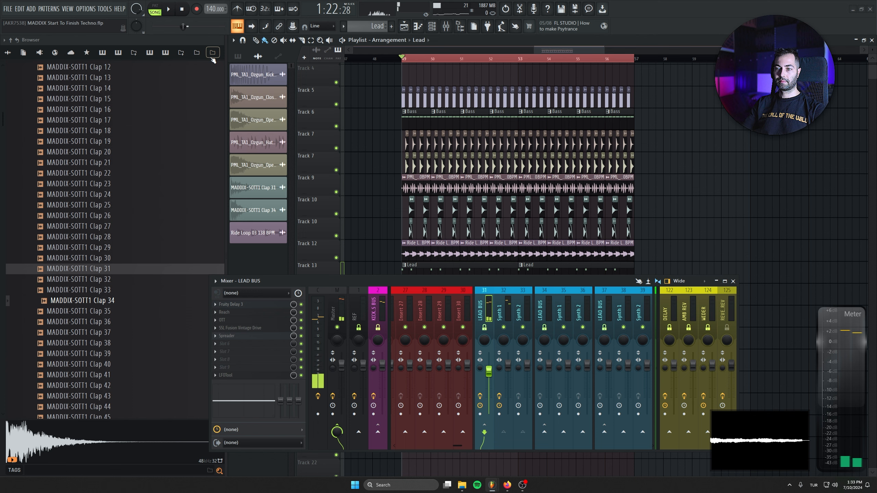
Step: Load Fruity Limiter in the Master track's second effect slot and play the arrangement through it
{"action": "left_click", "coordinate": [336, 306]}
{"action": "left_click", "coordinate": [256, 313]}
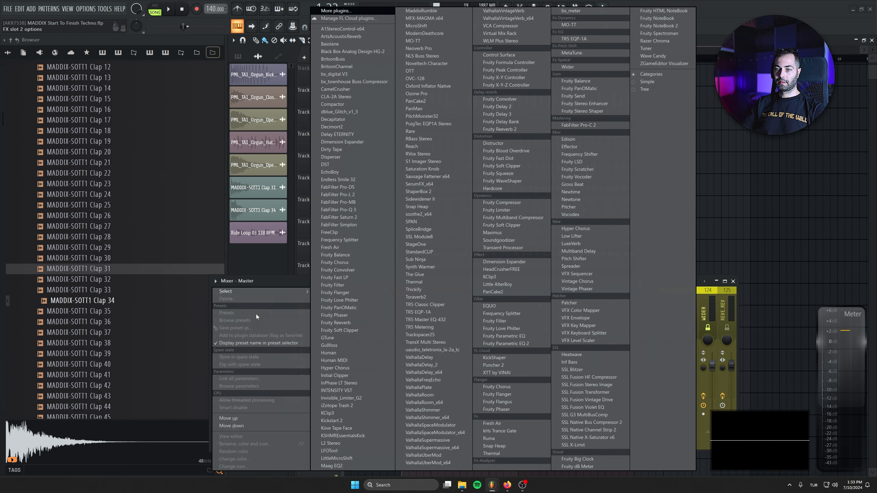
{"action": "left_click", "coordinate": [497, 210]}
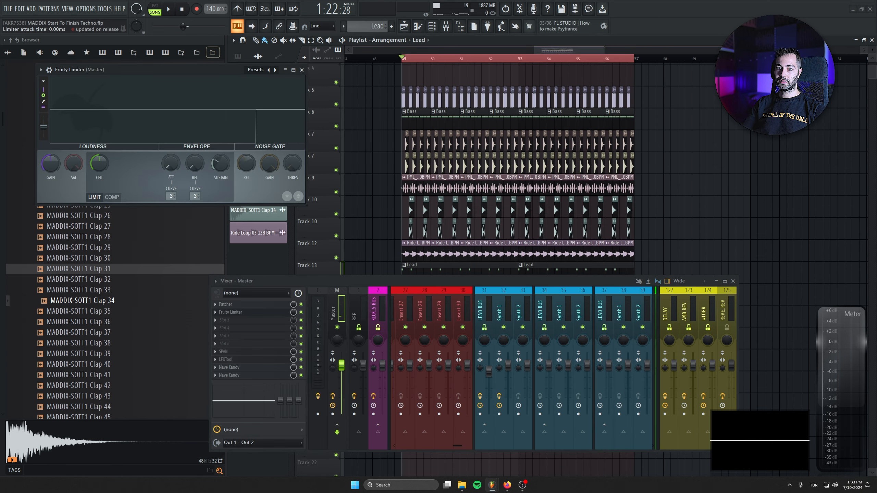
{"action": "key", "text": "space"}
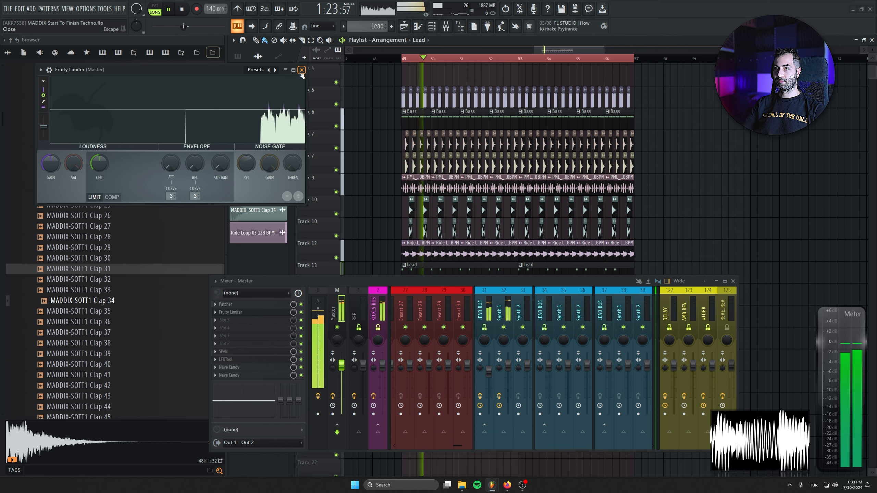
{"action": "key", "text": "Escape"}
Step: Lower the LEAD BUS volume slightly during playback and save the project
{"action": "left_click", "coordinate": [490, 373]}
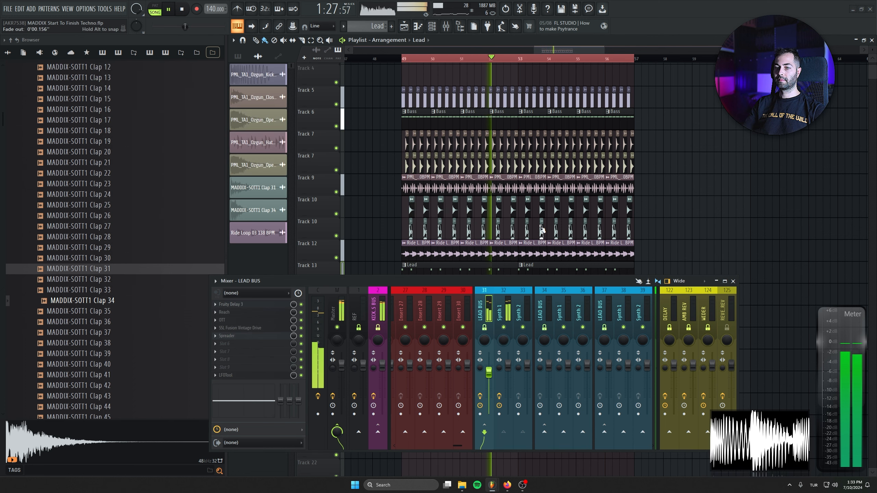
{"action": "key", "text": "ctrl+s"}
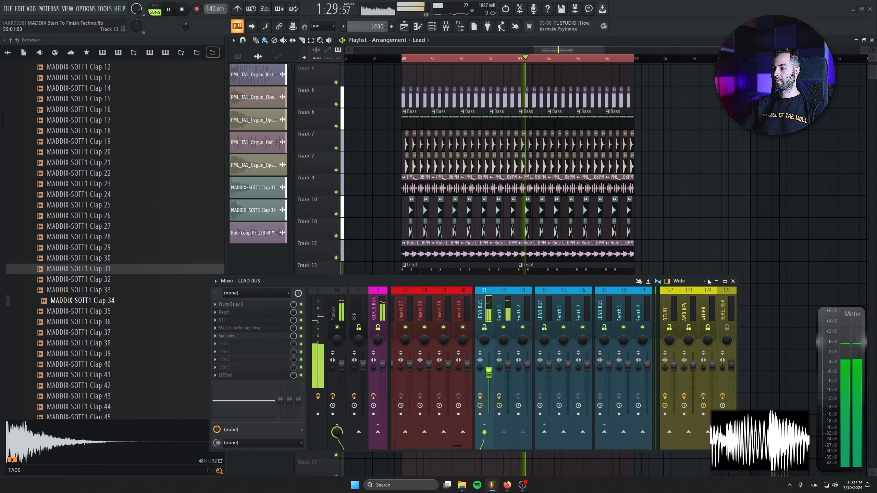
{"action": "key", "text": "F9"}
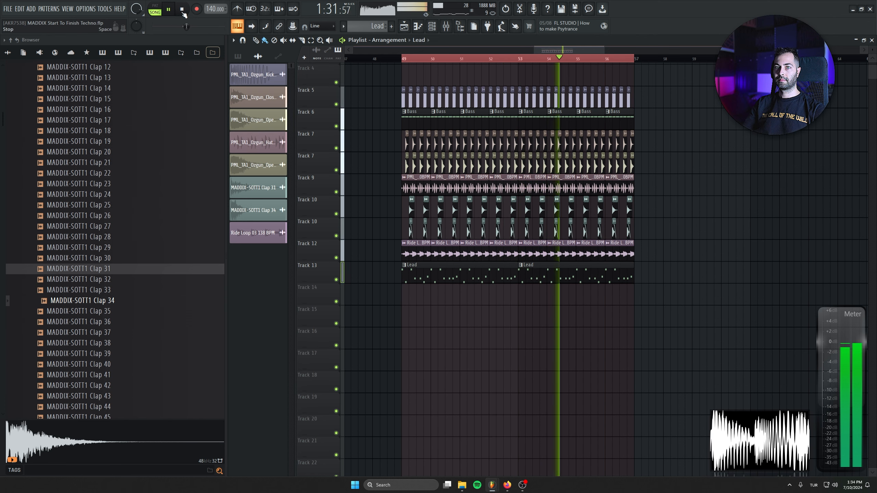
{"action": "key", "text": "space"}
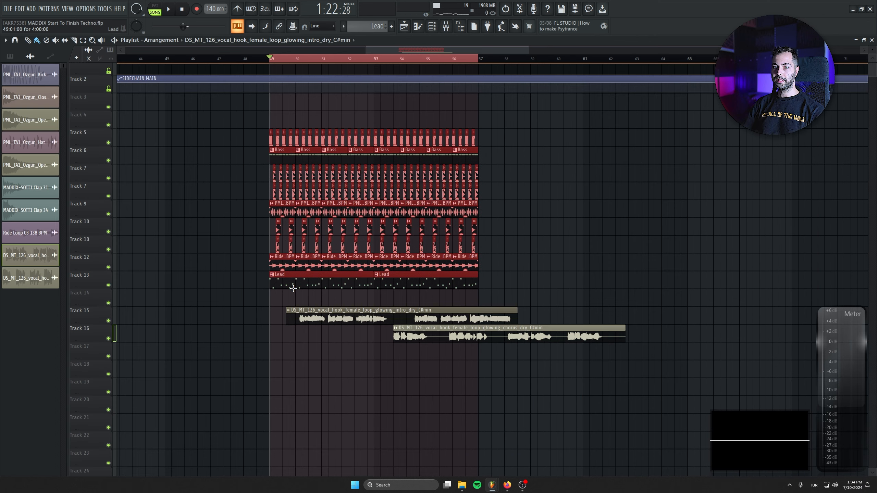
Step: Duplicate the selected clips from bar 49 to bar 57 and set the playlist time selection to bars 49 to 65
{"action": "left_click_drag", "start_coordinate": [294, 288], "coordinate": [502, 288]}
{"action": "left_click_drag", "start_coordinate": [690, 61], "coordinate": [271, 59]}
{"action": "left_click", "coordinate": [756, 224]}
{"action": "right_click", "coordinate": [756, 224]}
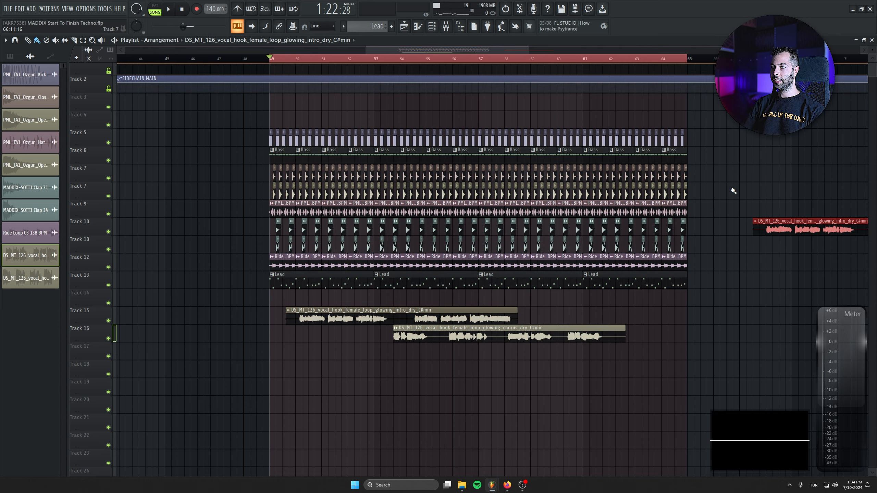
Step: Move the intro vocal clip to Track 14 at bar 49 and the chorus vocal clip to Track 15 at bar 57
{"action": "left_click_drag", "start_coordinate": [418, 311], "coordinate": [411, 294]}
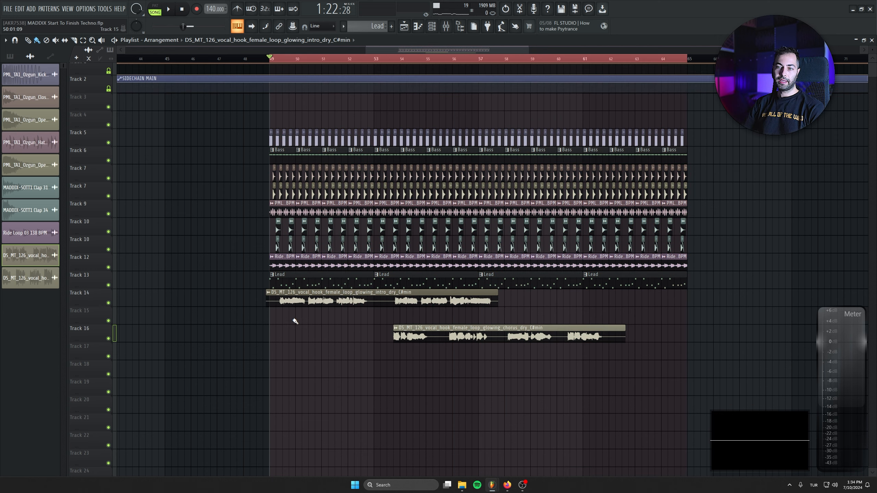
{"action": "scroll", "coordinate": [296, 322], "scroll_direction": "up", "scroll_amount": 3}
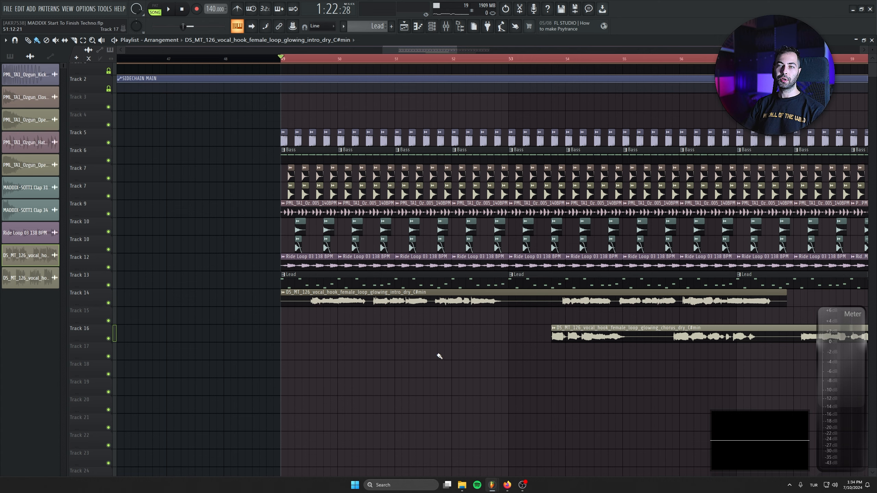
{"action": "scroll", "coordinate": [439, 357], "scroll_direction": "down", "scroll_amount": 4}
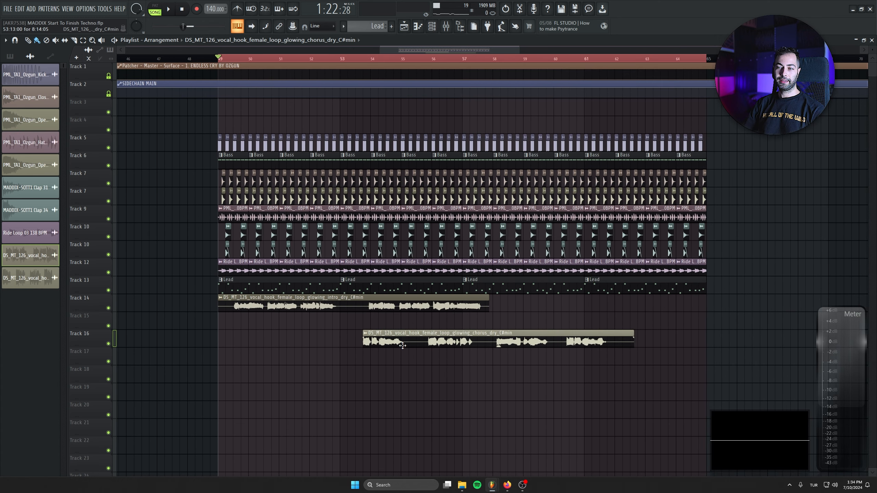
{"action": "left_click_drag", "start_coordinate": [386, 345], "coordinate": [497, 322]}
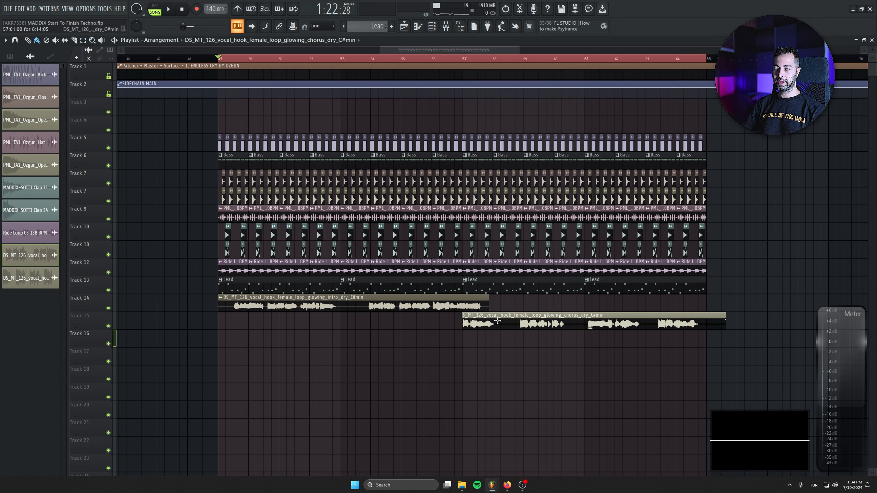
Step: Set the intro vocal clip's source tempo to 126 BPM so it stretches to the project tempo
{"action": "double_click", "coordinate": [381, 305]}
{"action": "left_click_drag", "start_coordinate": [161, 52], "coordinate": [290, 222]}
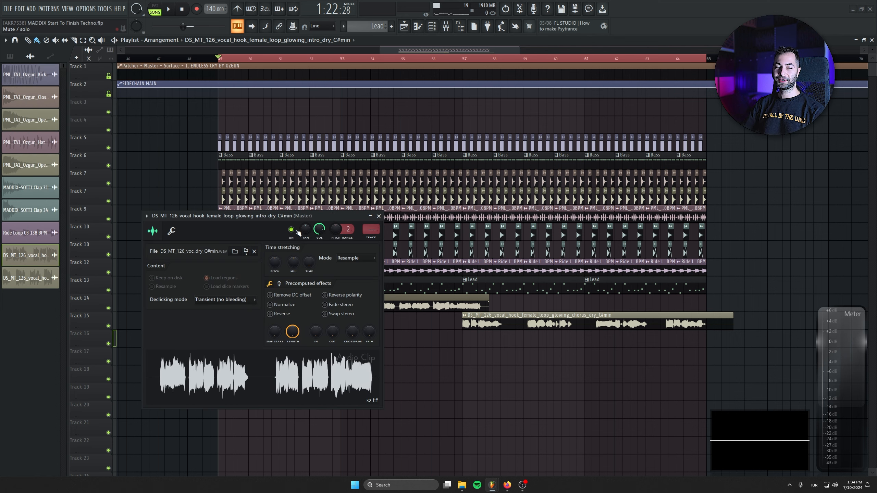
{"action": "right_click", "coordinate": [308, 261]}
{"action": "left_click", "coordinate": [342, 273]}
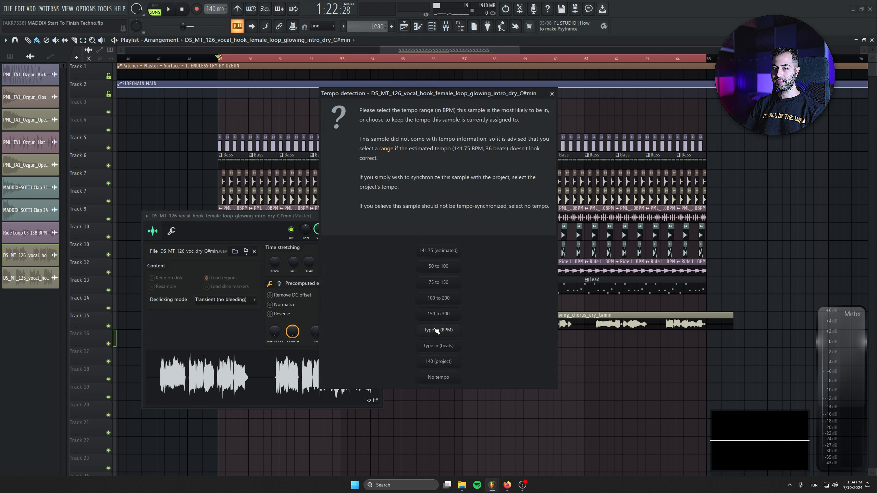
{"action": "left_click", "coordinate": [437, 330]}
{"action": "type", "text": "126"}
{"action": "key", "text": "Return"}
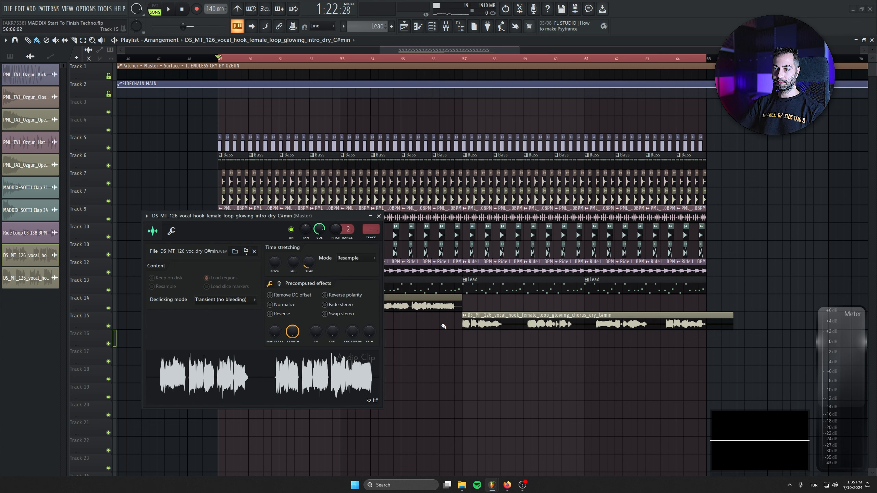
Step: Set the chorus vocal clip's source tempo to 126 BPM as well
{"action": "double_click", "coordinate": [464, 325]}
{"action": "right_click", "coordinate": [193, 105]}
{"action": "left_click", "coordinate": [228, 116]}
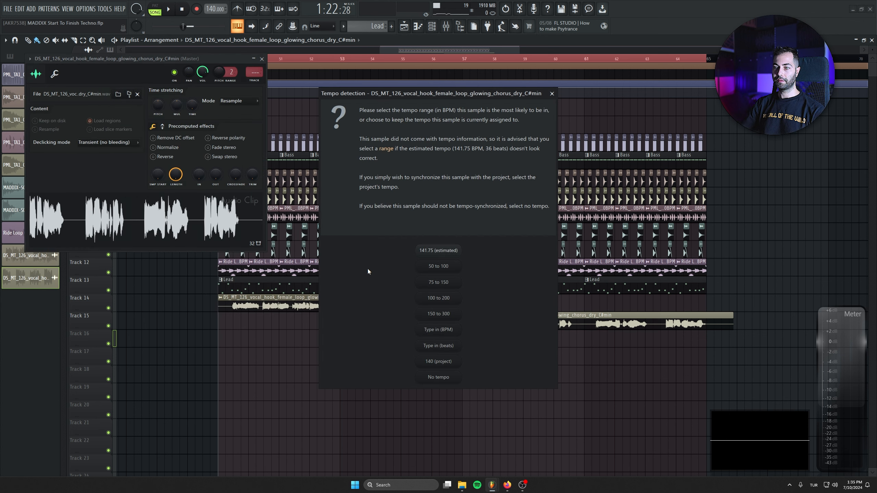
{"action": "left_click", "coordinate": [433, 332]}
{"action": "type", "text": "126"}
{"action": "key", "text": "Return"}
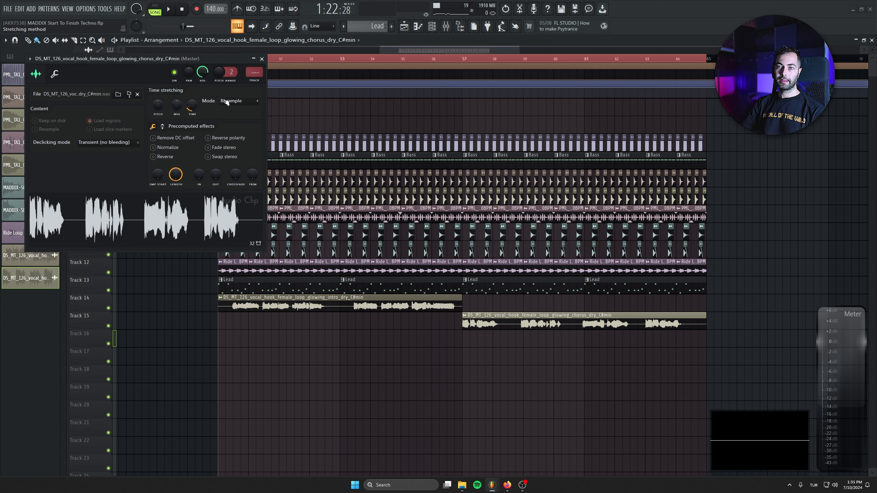
Step: Set both vocal clips to Stretch Pro stretching and shift their pitch by -100 cents
{"action": "left_click", "coordinate": [232, 101]}
{"action": "left_click", "coordinate": [234, 132]}
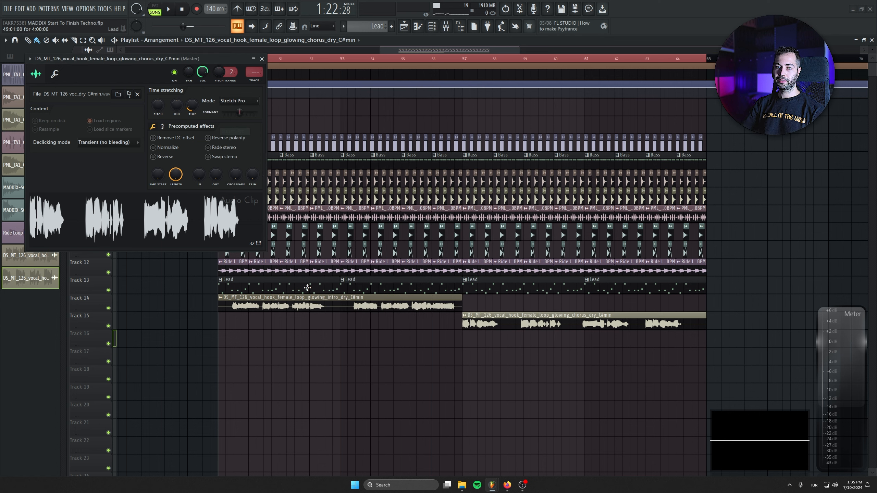
{"action": "double_click", "coordinate": [306, 300]}
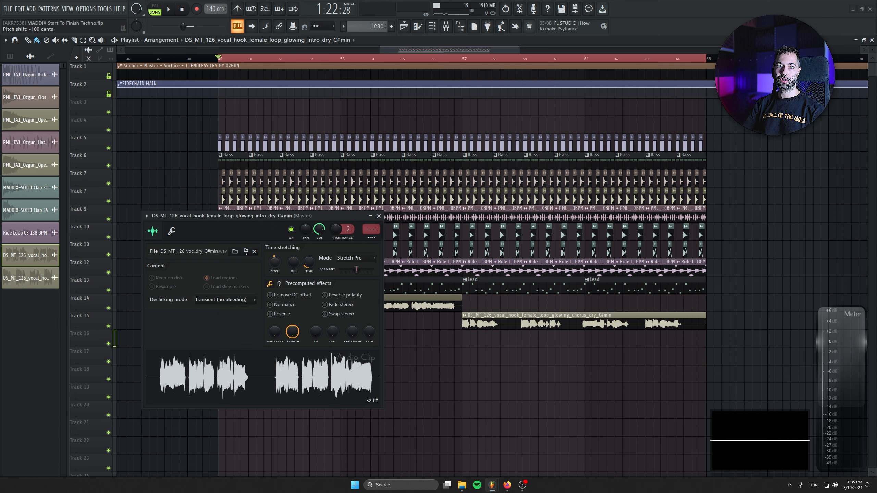
{"action": "double_click", "coordinate": [512, 322]}
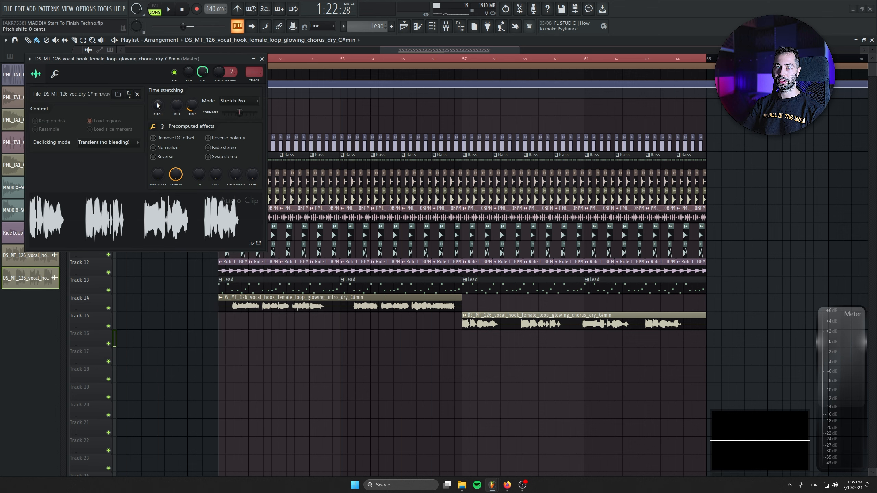
{"action": "left_click", "coordinate": [262, 59]}
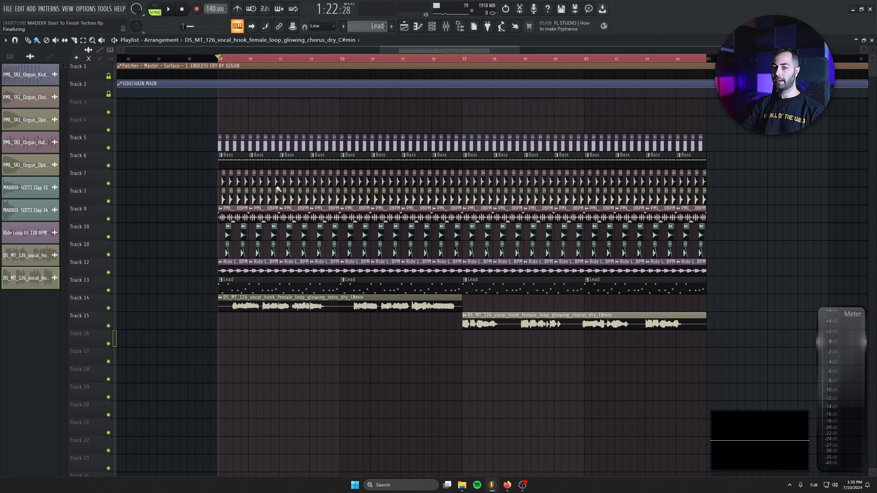
Step: Move the chorus vocal clip up to Track 14 beside the intro clip, mute Track 13, and play the section
{"action": "scroll", "coordinate": [307, 332], "scroll_direction": "up", "scroll_amount": 3}
{"action": "left_click_drag", "start_coordinate": [527, 327], "coordinate": [527, 297]}
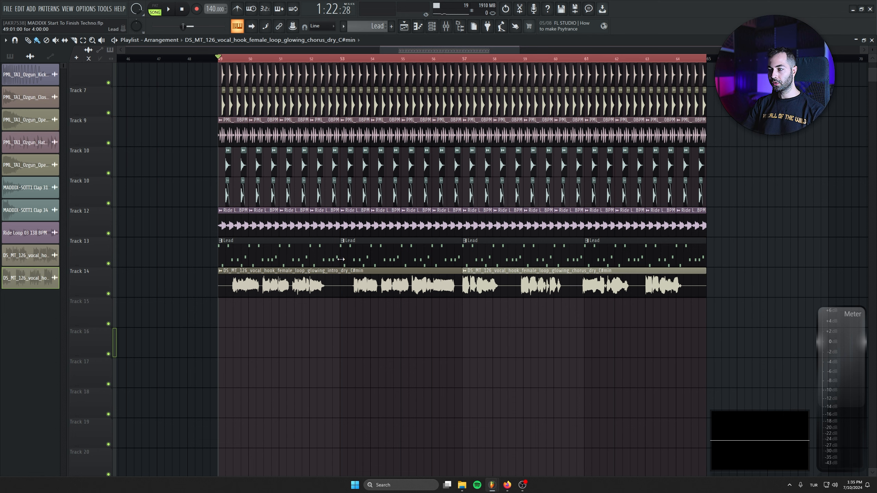
{"action": "left_click", "coordinate": [108, 264]}
{"action": "key", "text": "space"}
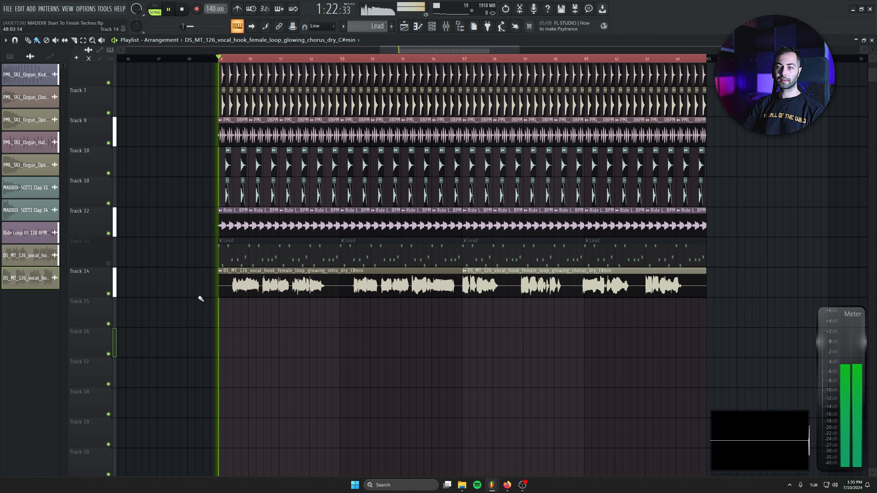
Step: Balance the vocal clips' channel volume during playback, lowering the chorus clip to 69%
{"action": "double_click", "coordinate": [284, 288]}
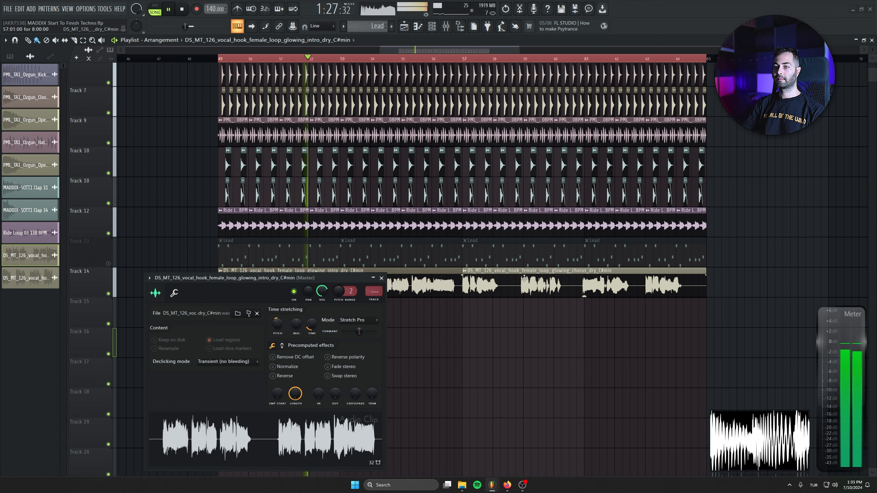
{"action": "double_click", "coordinate": [488, 288]}
{"action": "left_click_drag", "start_coordinate": [203, 73], "coordinate": [203, 78]}
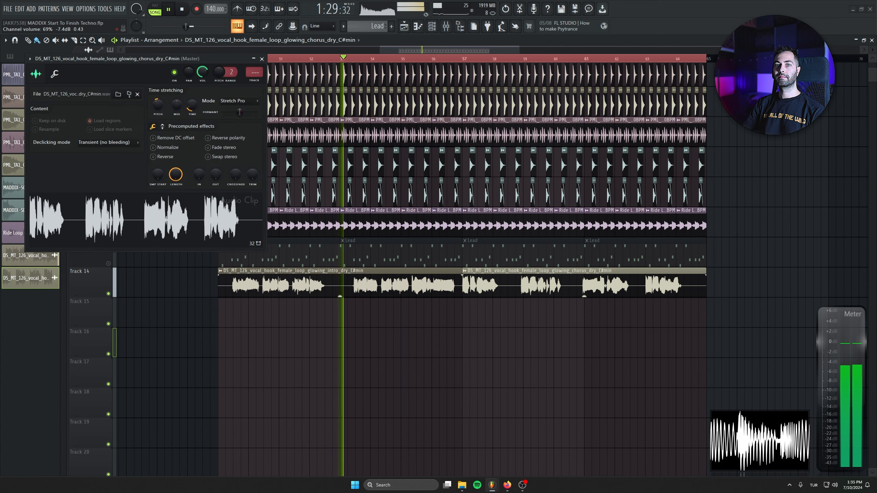
{"action": "left_click", "coordinate": [262, 58]}
{"action": "scroll", "coordinate": [331, 220], "scroll_direction": "up", "scroll_amount": 2}
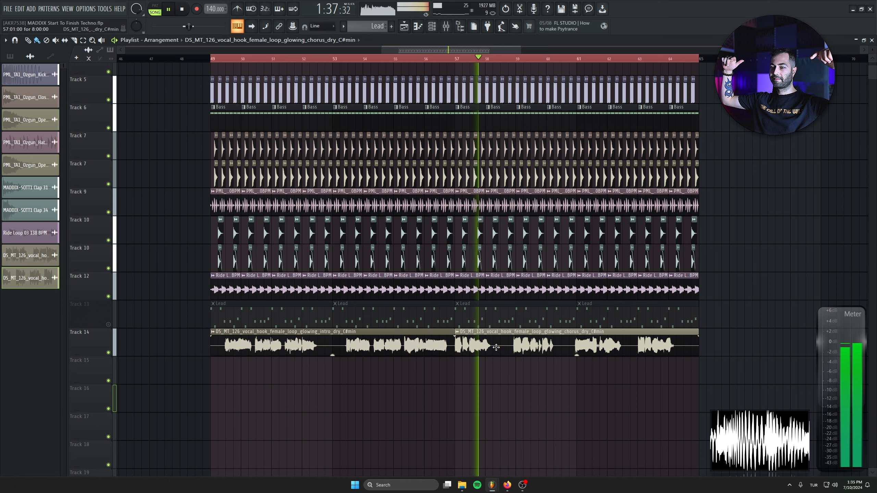
Step: Unmute the Lead track, listen to it together with the vocals, and save the project
{"action": "key", "text": "ctrl+s"}
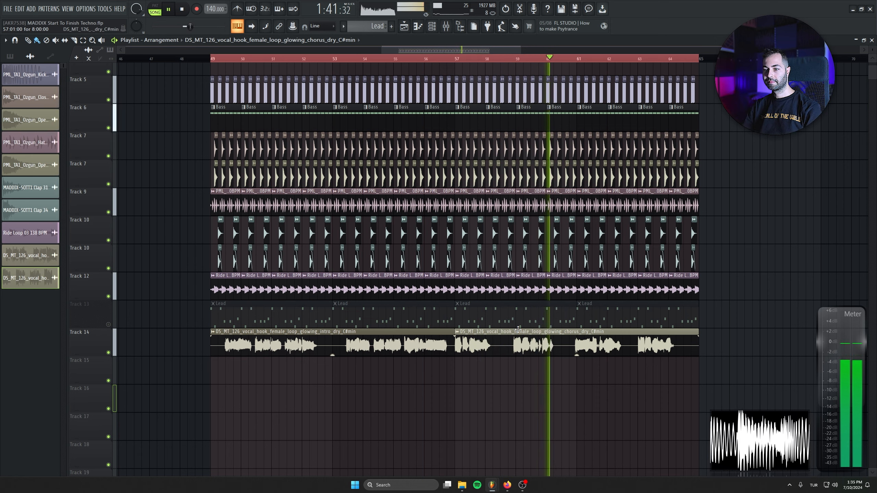
{"action": "scroll", "coordinate": [496, 347], "scroll_direction": "down", "scroll_amount": 1}
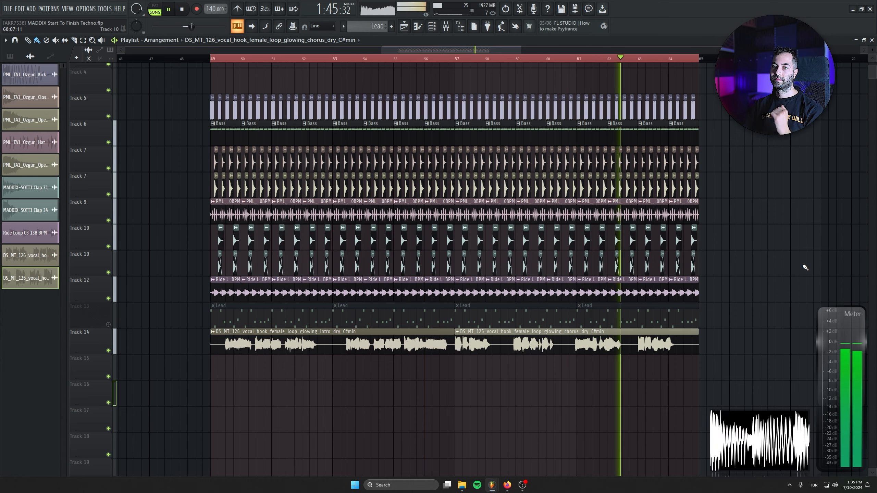
{"action": "scroll", "coordinate": [724, 270], "scroll_direction": "down", "scroll_amount": 1}
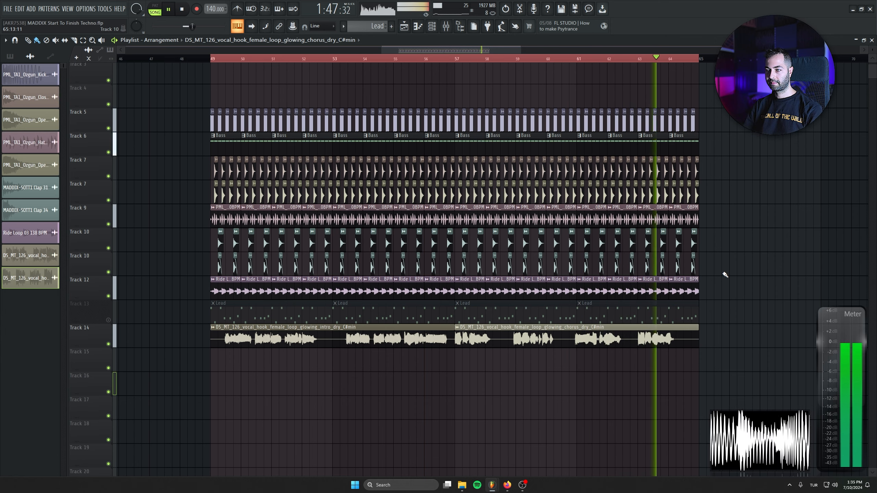
{"action": "left_click", "coordinate": [110, 320]}
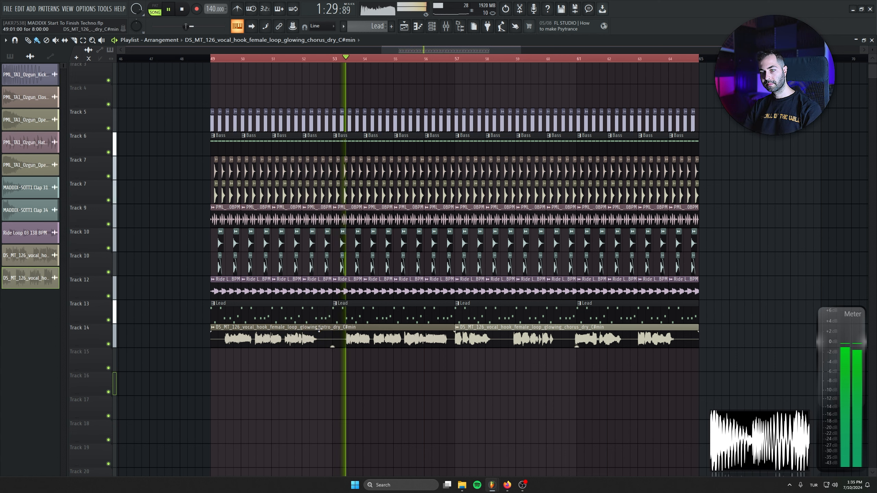
{"action": "key", "text": "ctrl+s"}
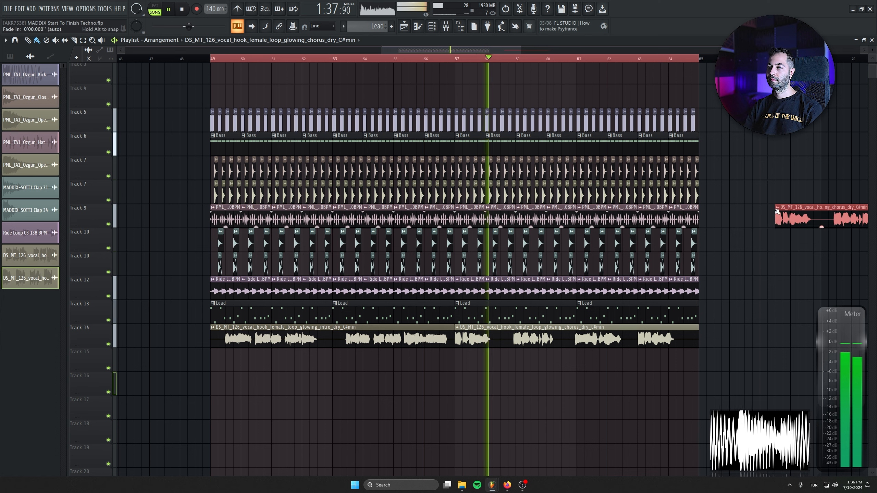
{"action": "left_click", "coordinate": [182, 11]}
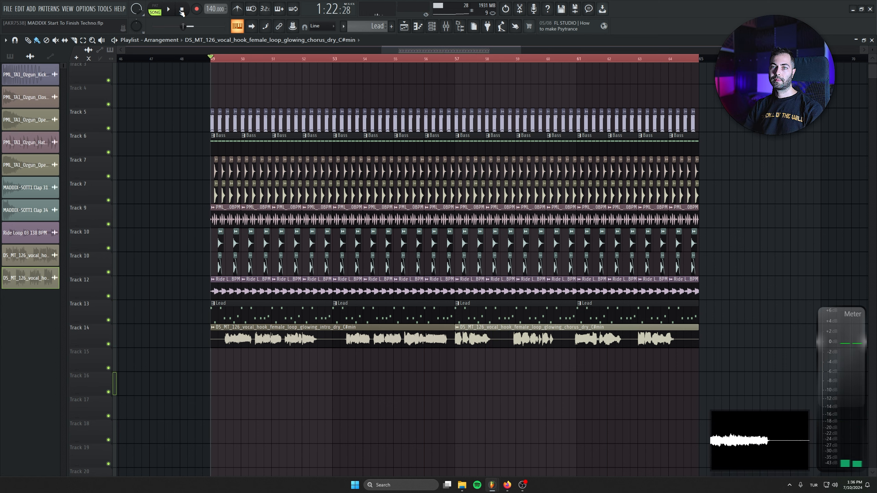
Step: Route the intro vocal clip to the Main Vox mixer track (55) and move the windows clear of each other
{"action": "double_click", "coordinate": [276, 333]}
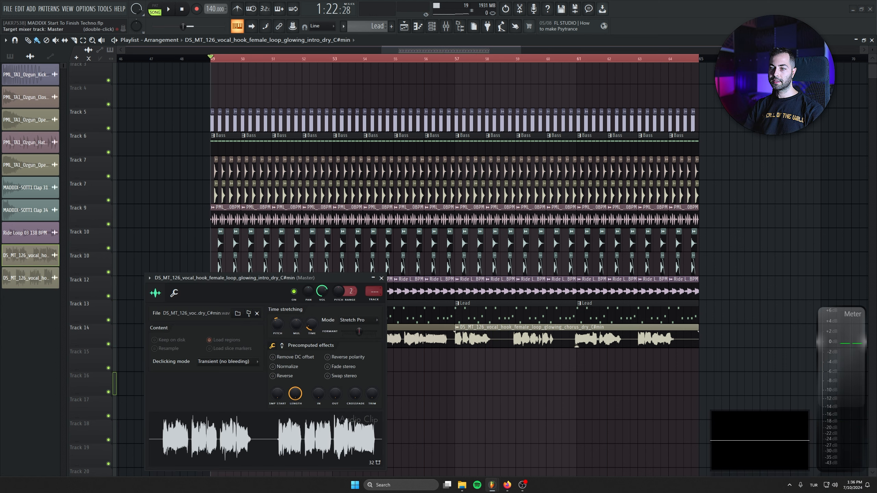
{"action": "key", "text": "F9"}
{"action": "scroll", "coordinate": [524, 369], "scroll_direction": "down", "scroll_amount": 20}
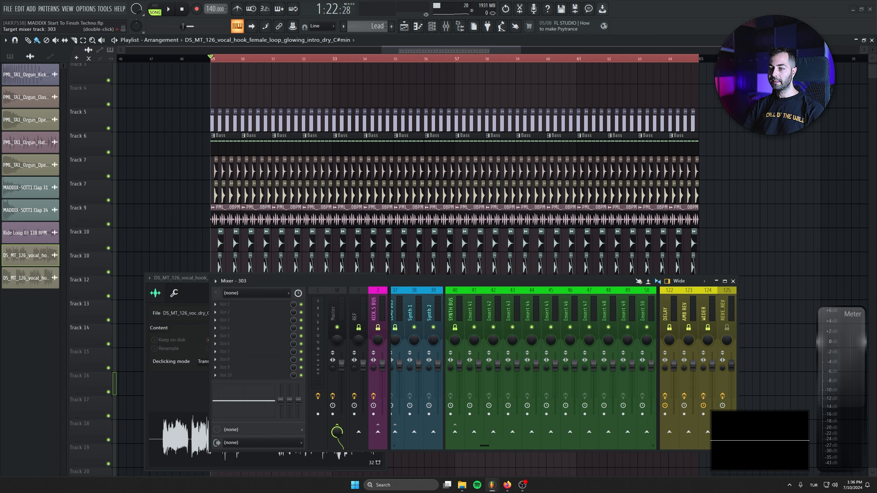
{"action": "scroll", "coordinate": [524, 368], "scroll_direction": "up", "scroll_amount": 12}
{"action": "scroll", "coordinate": [393, 446], "scroll_direction": "down", "scroll_amount": 20}
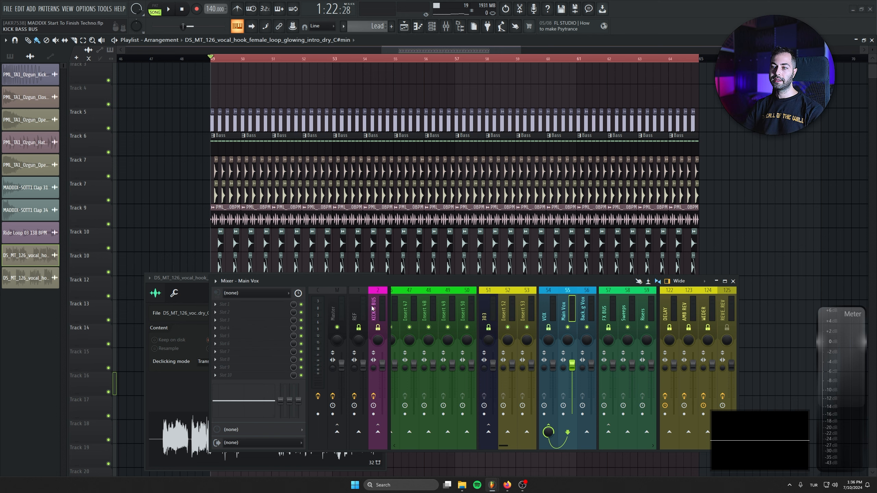
{"action": "left_click_drag", "start_coordinate": [518, 281], "coordinate": [530, 306]}
{"action": "left_click_drag", "start_coordinate": [357, 279], "coordinate": [345, 208]}
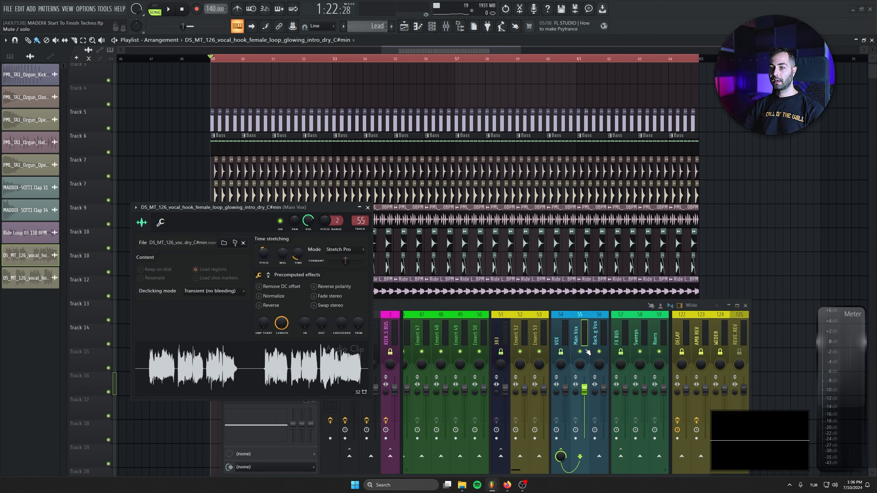
Step: Route the chorus vocal clip to mixer track 55, Main Vox
{"action": "left_click_drag", "start_coordinate": [504, 212], "coordinate": [495, 131]}
{"action": "double_click", "coordinate": [492, 255]}
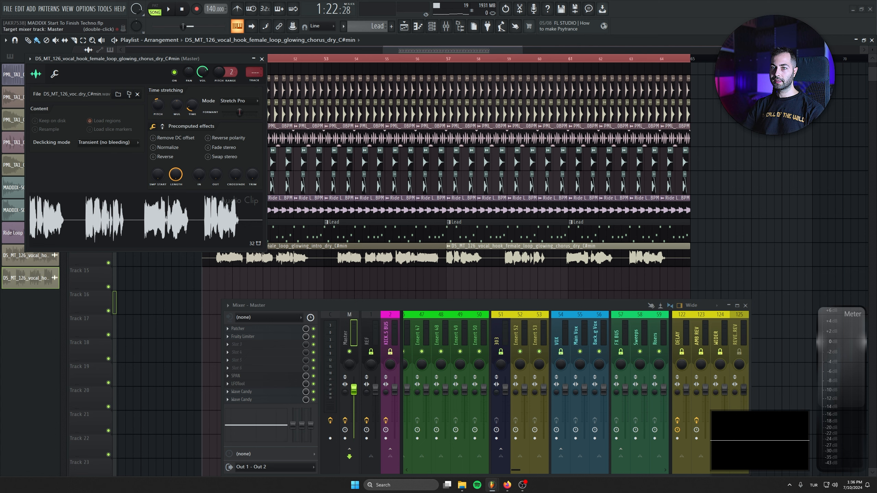
{"action": "left_click_drag", "start_coordinate": [254, 72], "coordinate": [254, 39]}
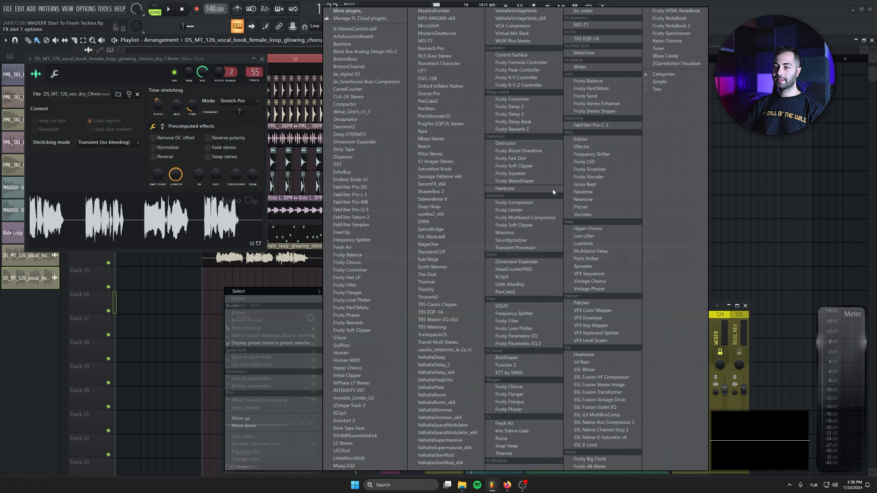
Step: Load Patcher in the VOX bus's first effect slot with the OZGUN VOCAL FX TOOL V2 preset and enlarge its window
{"action": "left_click", "coordinate": [601, 304]}
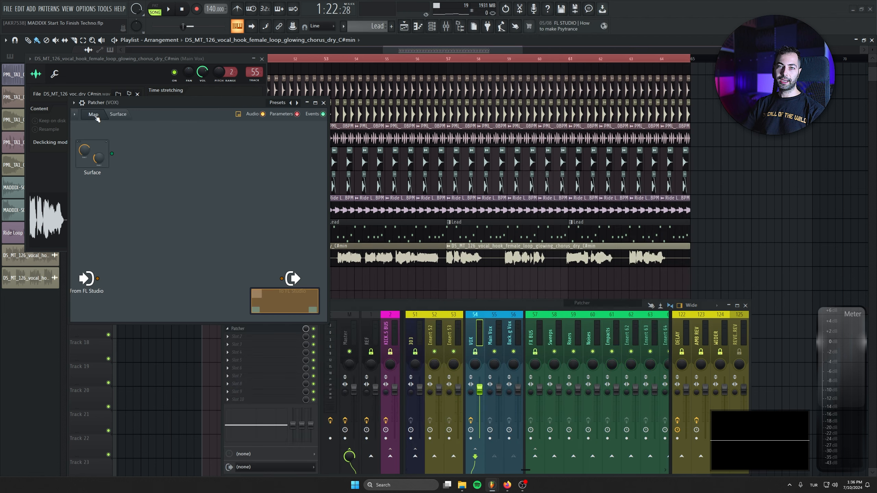
{"action": "left_click", "coordinate": [74, 103]}
{"action": "mouse_move", "coordinate": [84, 133]}
{"action": "left_click", "coordinate": [230, 207]}
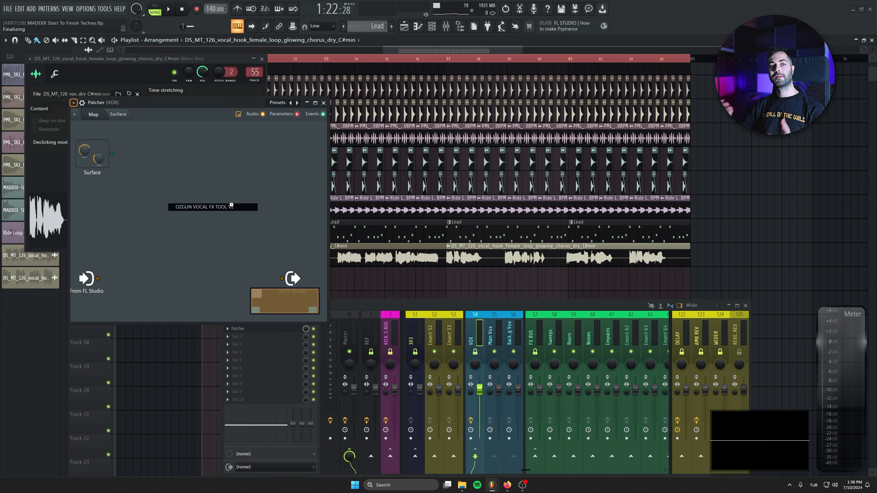
{"action": "left_click_drag", "start_coordinate": [326, 321], "coordinate": [569, 417]}
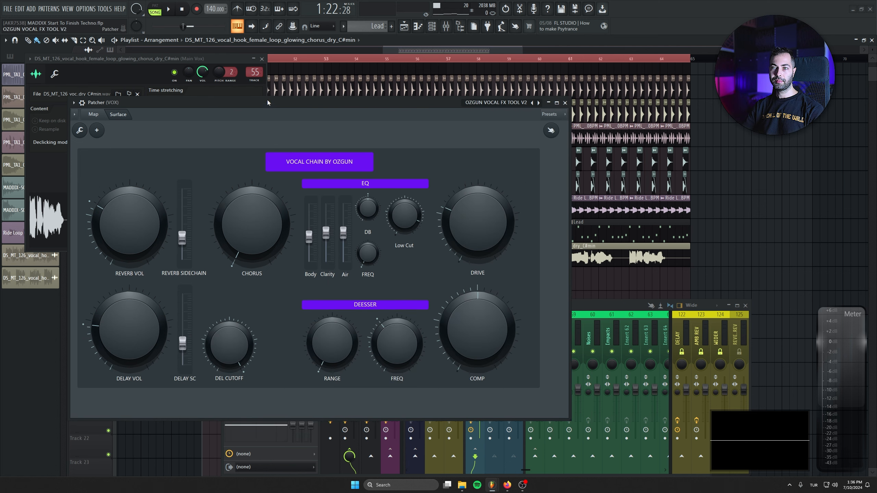
Step: Turn the vocal chain's DRIVE and COMP down to minimum, then solo Track 14 and play the vocals
{"action": "left_click", "coordinate": [261, 58]}
{"action": "left_click_drag", "start_coordinate": [288, 107], "coordinate": [284, 95]}
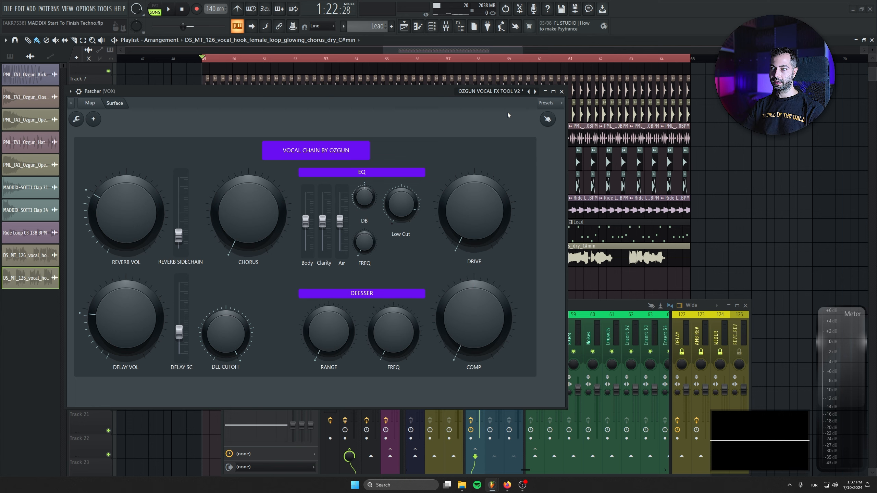
{"action": "left_click_drag", "start_coordinate": [448, 90], "coordinate": [432, 326]}
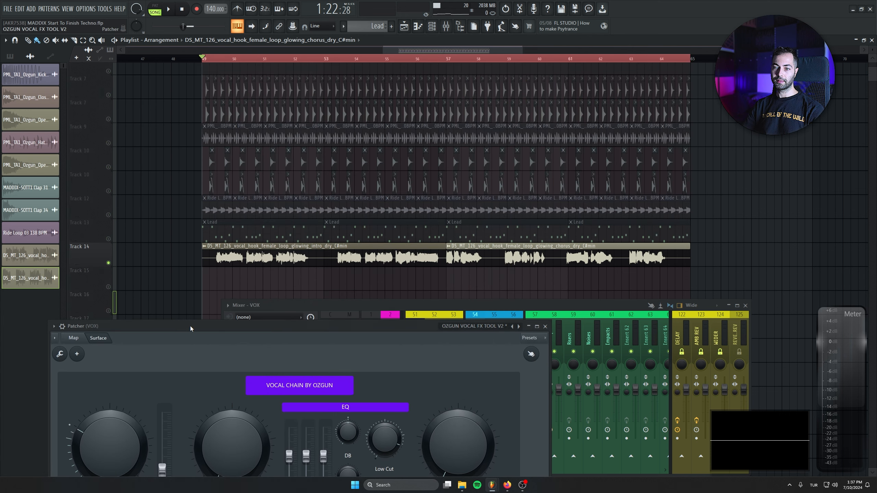
{"action": "left_click_drag", "start_coordinate": [190, 326], "coordinate": [225, 137]}
{"action": "key", "text": "space"}
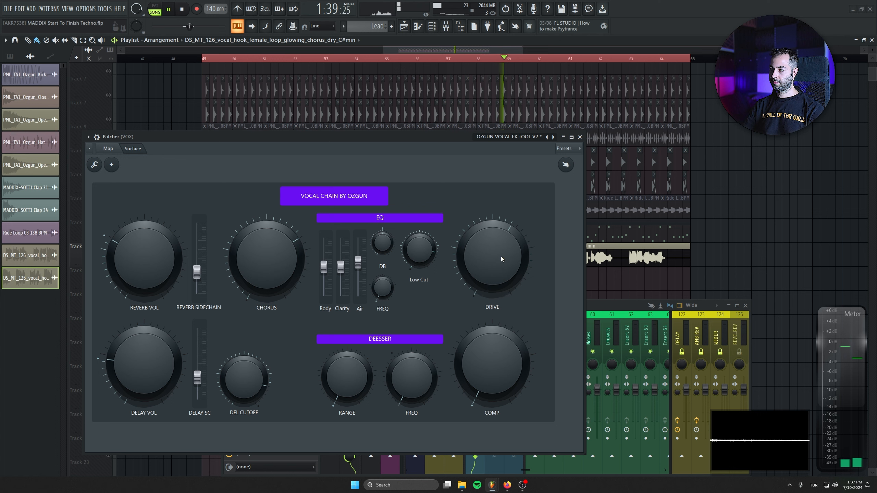
Step: Raise the vocal chain's COMP and de-esser RANGE and settle DRIVE at a moderate-low level during playback, then stop
{"action": "left_click_drag", "start_coordinate": [501, 259], "coordinate": [502, 273]}
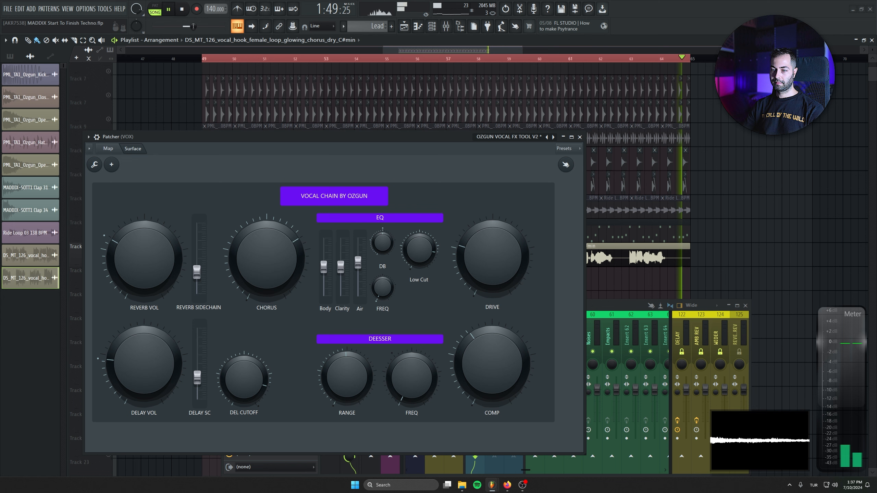
{"action": "left_click_drag", "start_coordinate": [369, 137], "coordinate": [361, 98]}
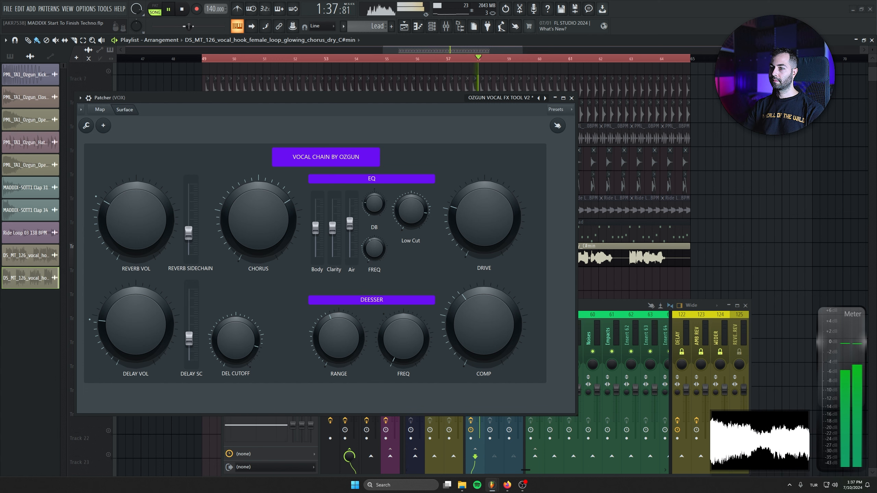
{"action": "left_click_drag", "start_coordinate": [378, 99], "coordinate": [420, 131]}
{"action": "mouse_move", "coordinate": [362, 260]}
{"action": "left_mouse_down"}
{"action": "mouse_move", "coordinate": [362, 242]}
{"action": "mouse_move", "coordinate": [374, 259]}
{"action": "left_mouse_up"}
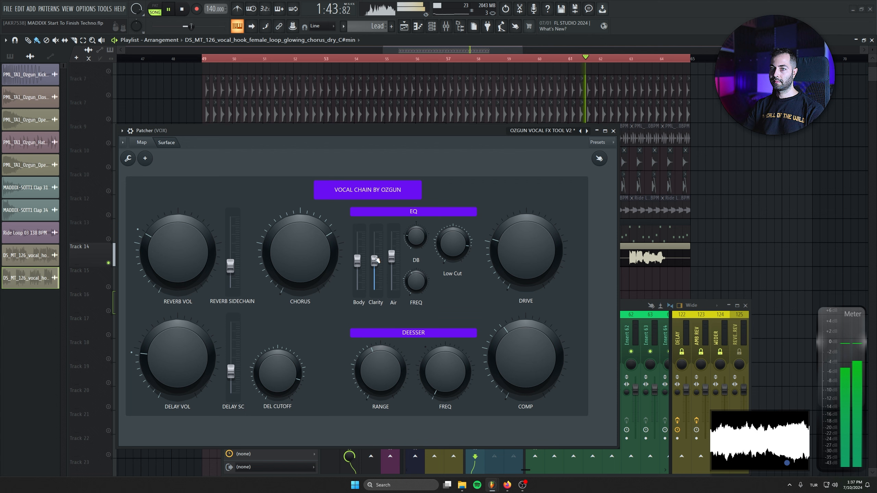
{"action": "left_click", "coordinate": [183, 9]}
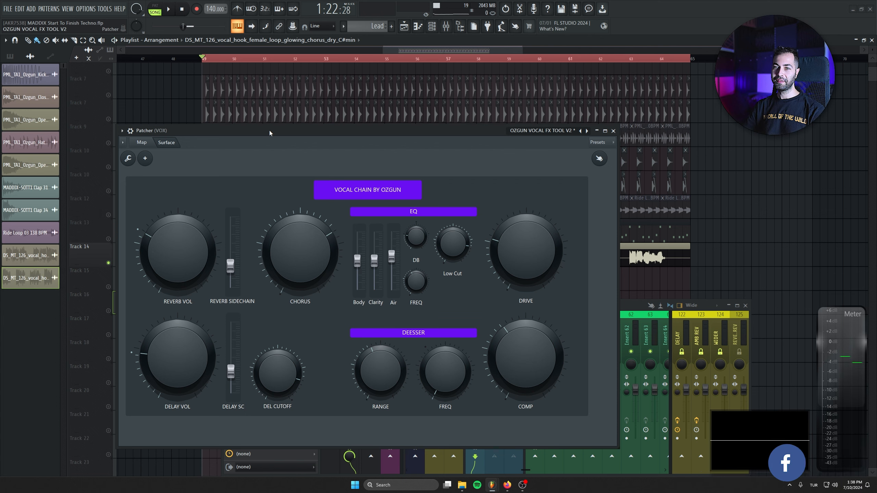
Step: Inspect the vocal chain's internal routing map, return to its control surface, and close Patcher
{"action": "left_click", "coordinate": [141, 142]}
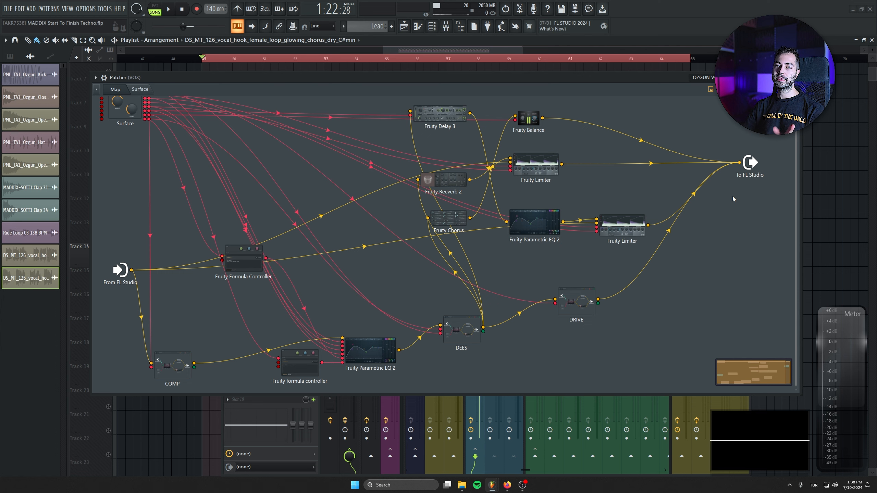
{"action": "left_click", "coordinate": [141, 89]}
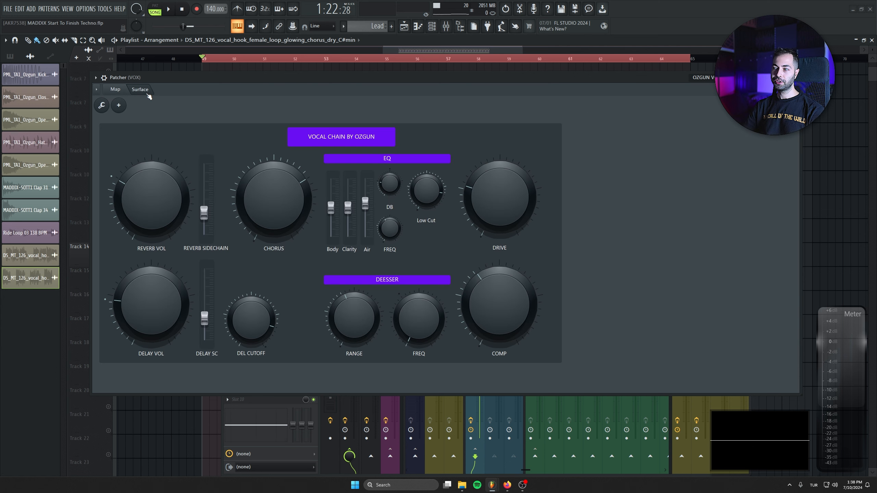
{"action": "left_click_drag", "start_coordinate": [793, 247], "coordinate": [589, 235]}
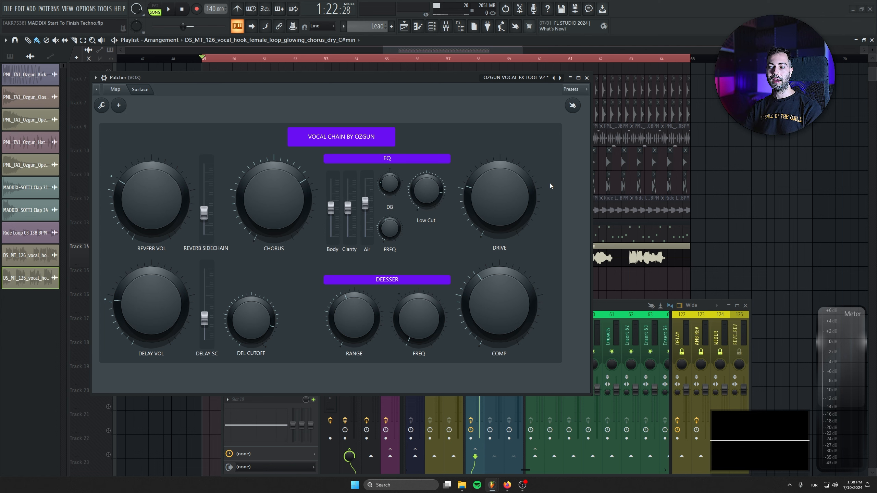
{"action": "key", "text": "Escape"}
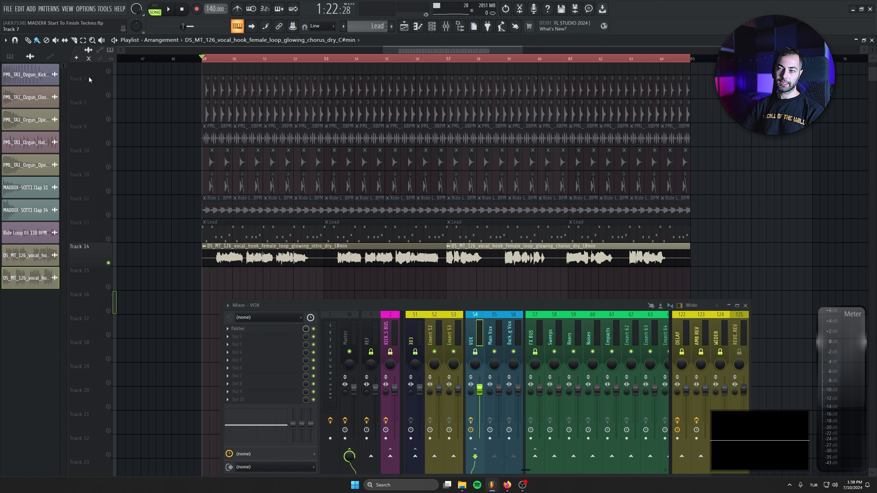
Step: Load LFOTool in the VOX bus's tenth effect slot and set its LFO depth to 50 during playback
{"action": "scroll", "coordinate": [420, 205], "scroll_direction": "down", "scroll_amount": 1}
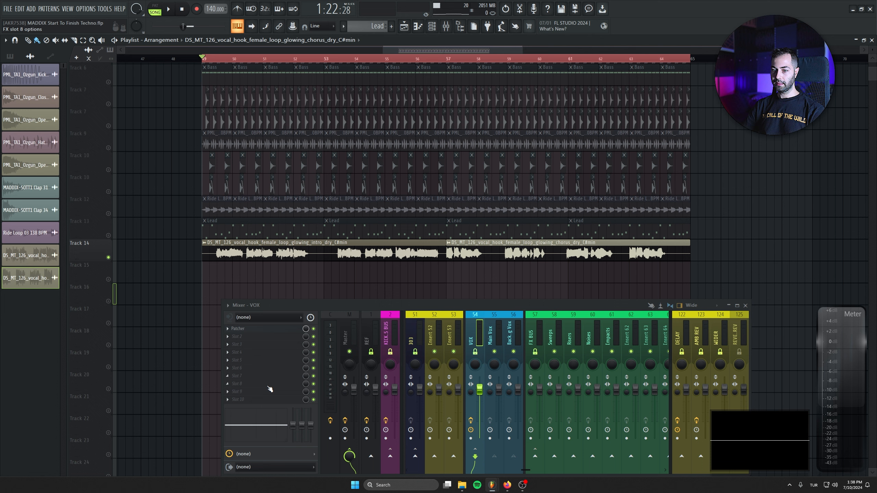
{"action": "left_click", "coordinate": [246, 400]}
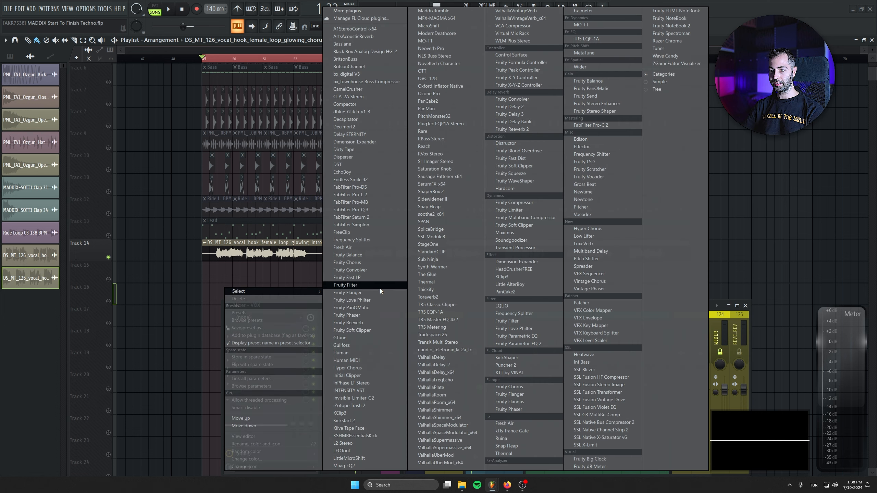
{"action": "left_click", "coordinate": [372, 449]}
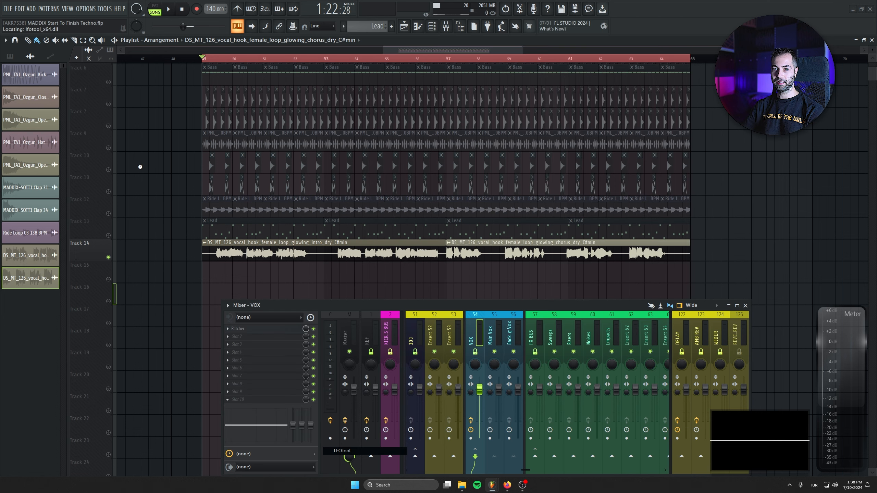
{"action": "left_click_drag", "start_coordinate": [228, 113], "coordinate": [246, 197]}
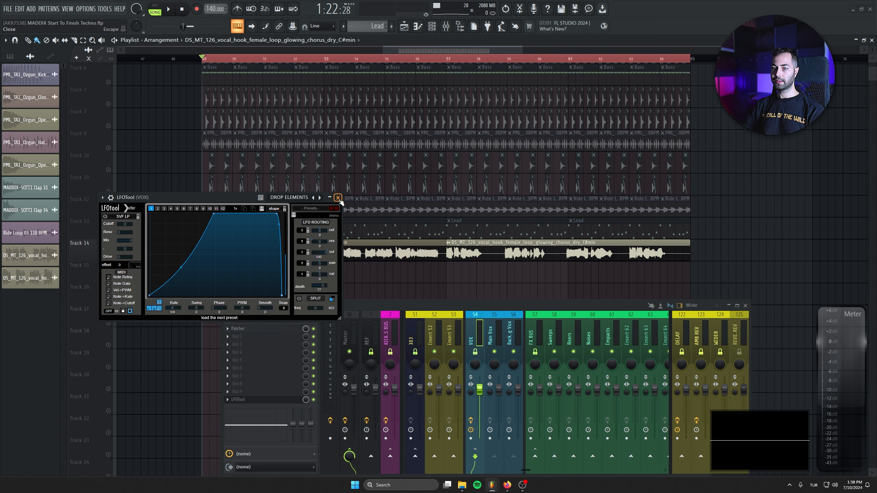
{"action": "key", "text": "space"}
{"action": "left_click_drag", "start_coordinate": [322, 286], "coordinate": [308, 290]}
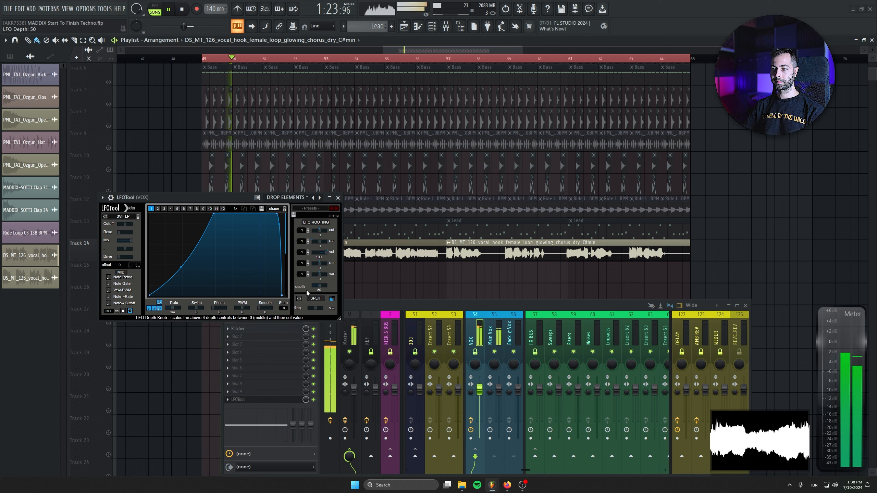
Step: Link LFOTool's mix level to the SIDECHAIN MAIN internal controller and close the plugin window
{"action": "right_click", "coordinate": [306, 400]}
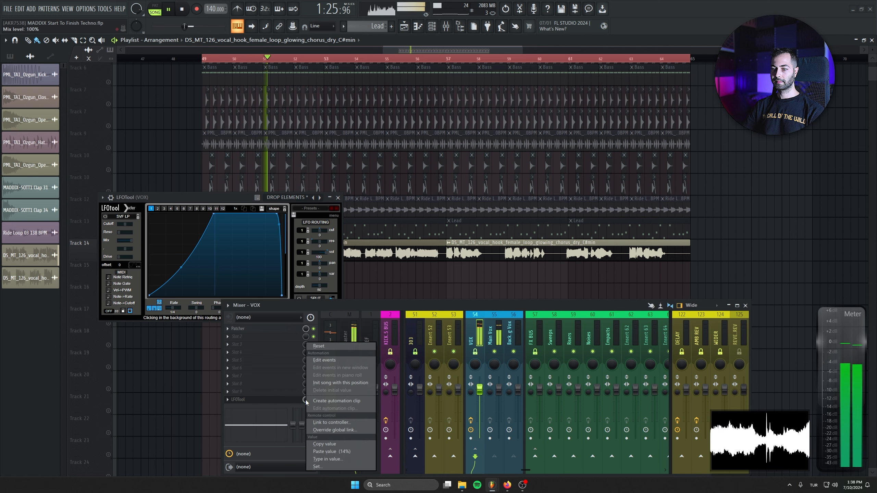
{"action": "left_click", "coordinate": [332, 422]}
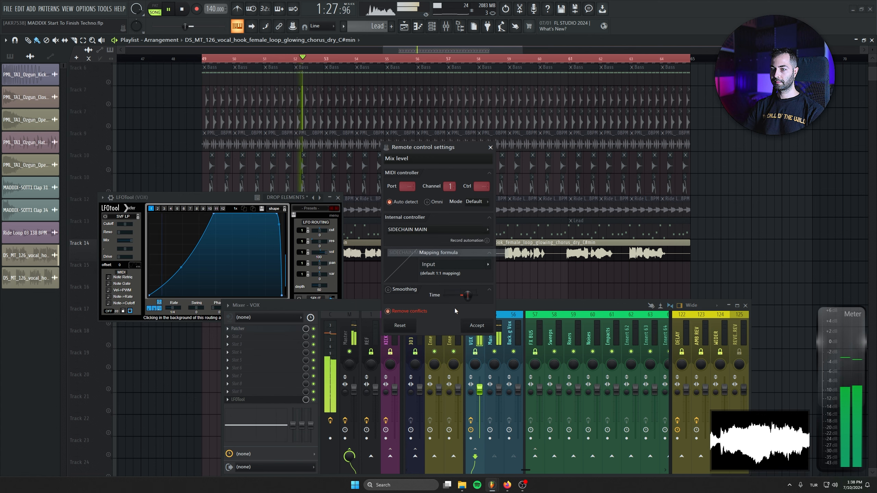
{"action": "left_click", "coordinate": [470, 322]}
{"action": "left_click", "coordinate": [339, 198]}
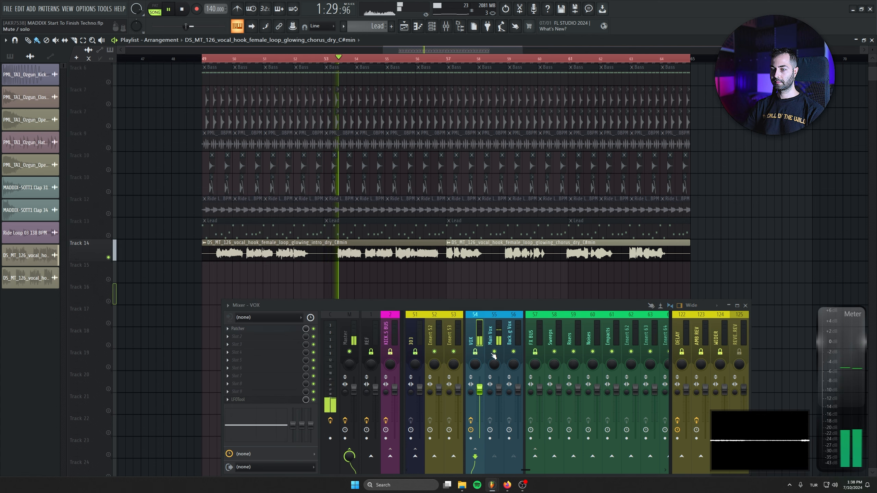
Step: Unsolo Track 14 so all tracks play, and lower the VOX bus fader slightly
{"action": "right_click", "coordinate": [108, 236]}
{"action": "right_click", "coordinate": [108, 236]}
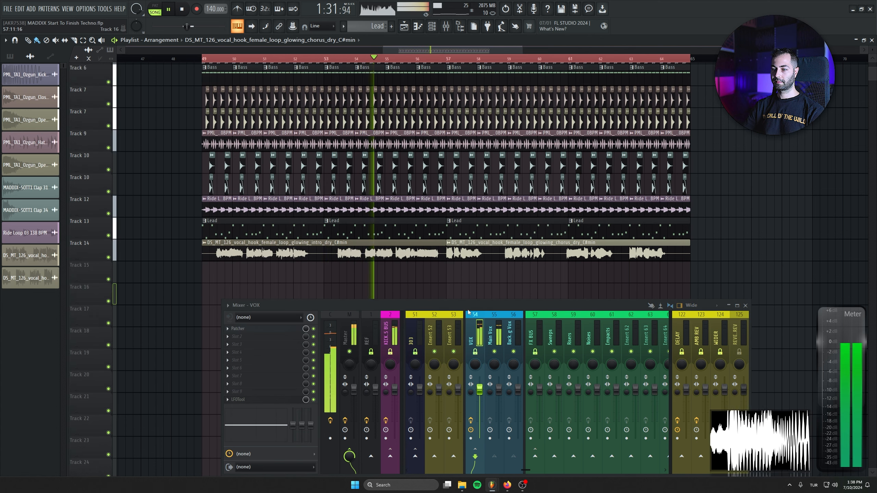
{"action": "left_click_drag", "start_coordinate": [480, 390], "coordinate": [479, 393]}
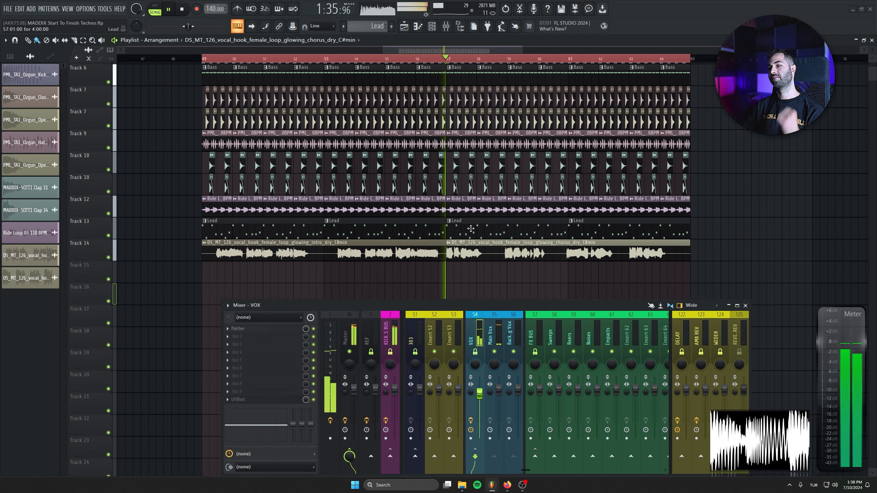
Step: Mute percussion tracks 7 to 12 except the first Track 7 closed hat, and save the project
{"action": "left_click_drag", "start_coordinate": [108, 213], "coordinate": [109, 103]}
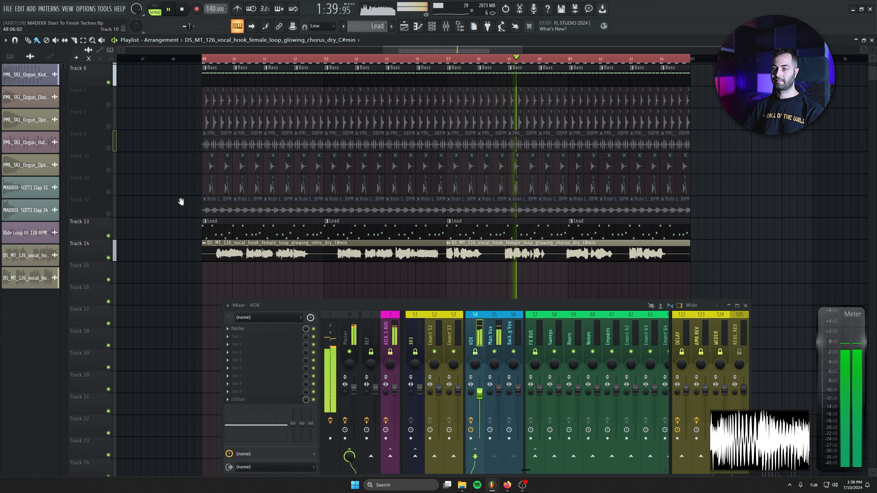
{"action": "scroll", "coordinate": [180, 199], "scroll_direction": "up", "scroll_amount": 2}
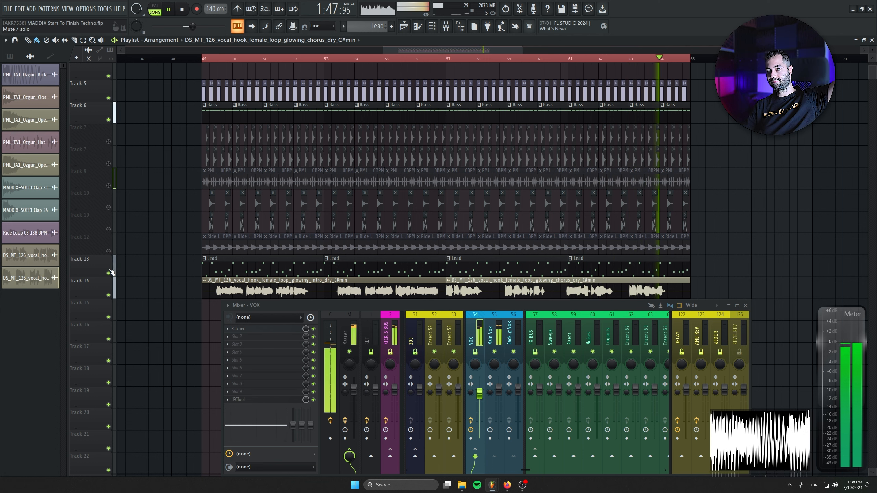
{"action": "left_click", "coordinate": [108, 141]}
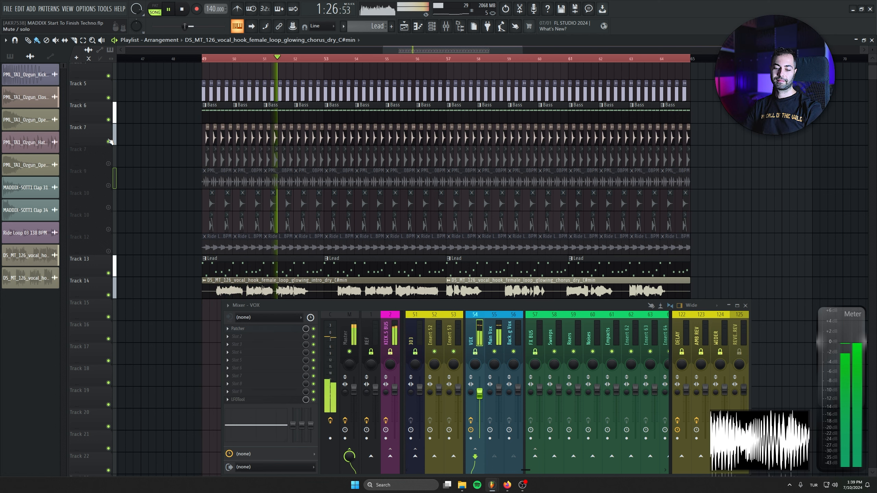
{"action": "key", "text": "ctrl+s"}
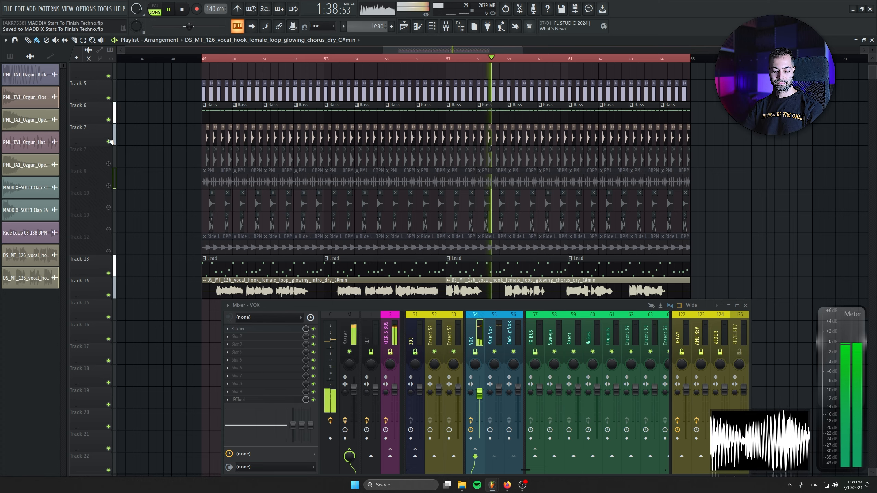
Step: Close the mixer and extend the playlist's loop selection from bar 49 out to bar 69
{"action": "scroll", "coordinate": [620, 191], "scroll_direction": "down", "scroll_amount": 1}
{"action": "left_click_drag", "start_coordinate": [775, 189], "coordinate": [755, 197]}
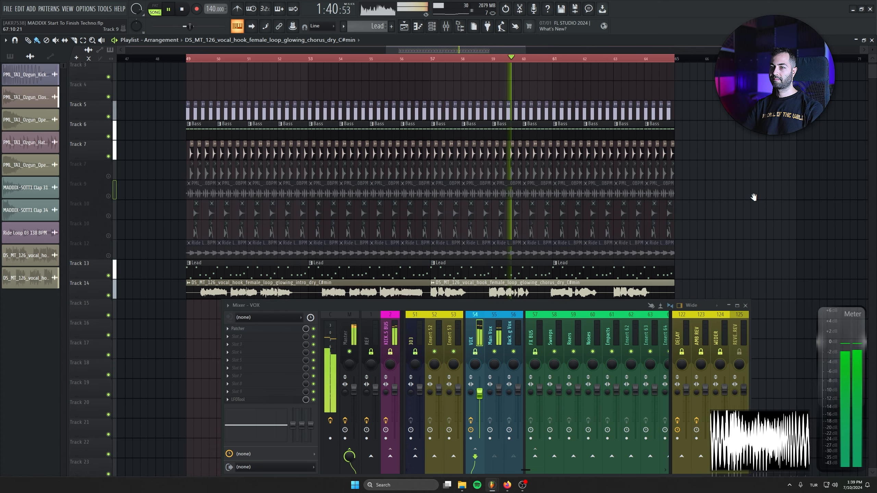
{"action": "scroll", "coordinate": [758, 197], "scroll_direction": "down", "scroll_amount": 2}
{"action": "scroll", "coordinate": [759, 198], "scroll_direction": "down", "scroll_amount": 1}
{"action": "left_click_drag", "start_coordinate": [690, 176], "coordinate": [594, 148]}
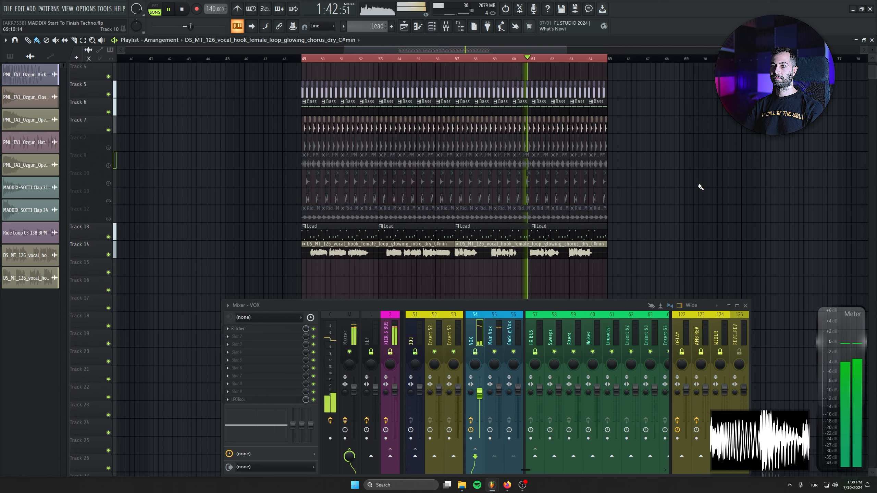
{"action": "left_click", "coordinate": [745, 305]}
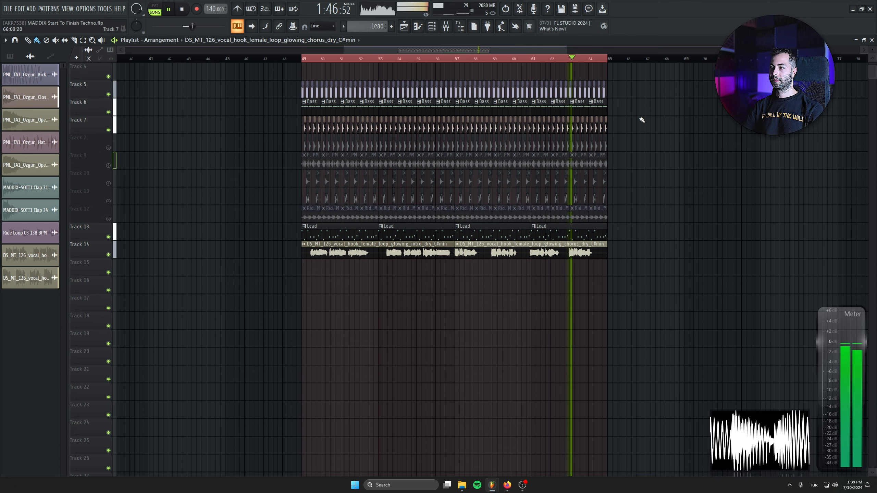
{"action": "left_click", "coordinate": [686, 60], "text": "ctrl+shift"}
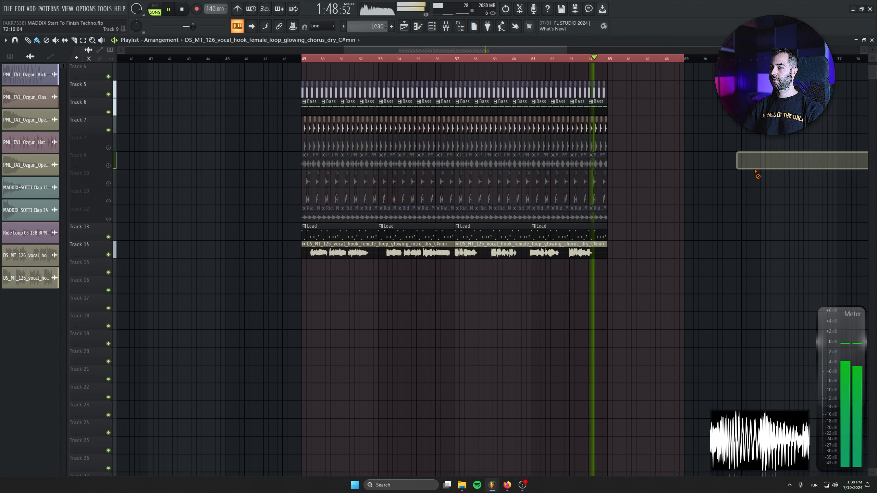
Step: Stop playback and unmute all the muted hat, clap and ride tracks
{"action": "left_click", "coordinate": [182, 9]}
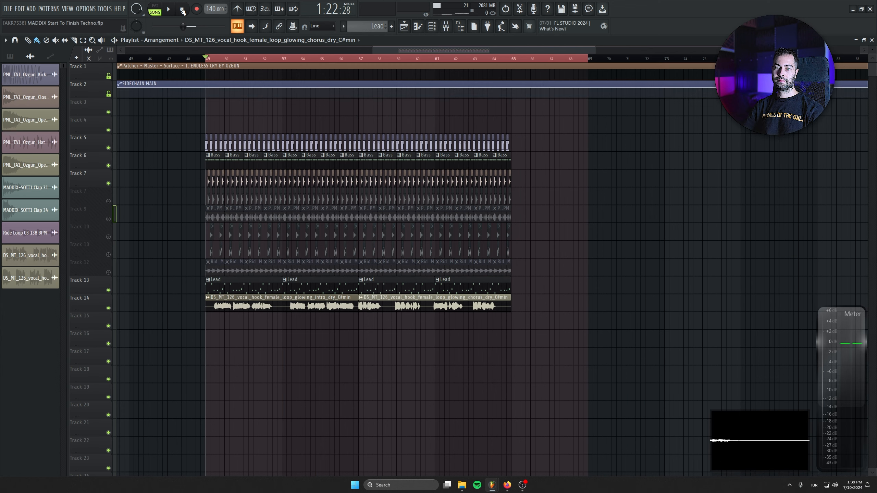
{"action": "right_click", "coordinate": [108, 273]}
{"action": "right_click", "coordinate": [108, 274]}
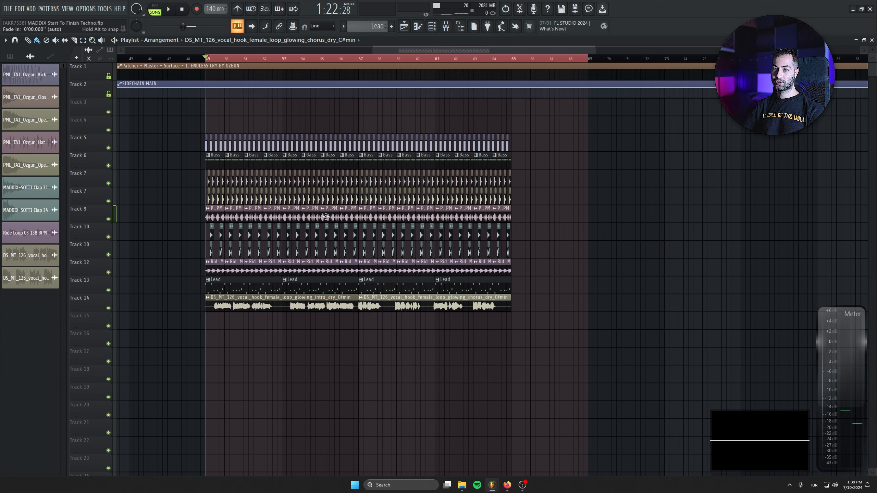
Step: Search the sample library for "acid", place OZGUN_ACIDSHOT_ACC_B on Track 15 in bar 49, and start playback
{"action": "left_click", "coordinate": [459, 27]}
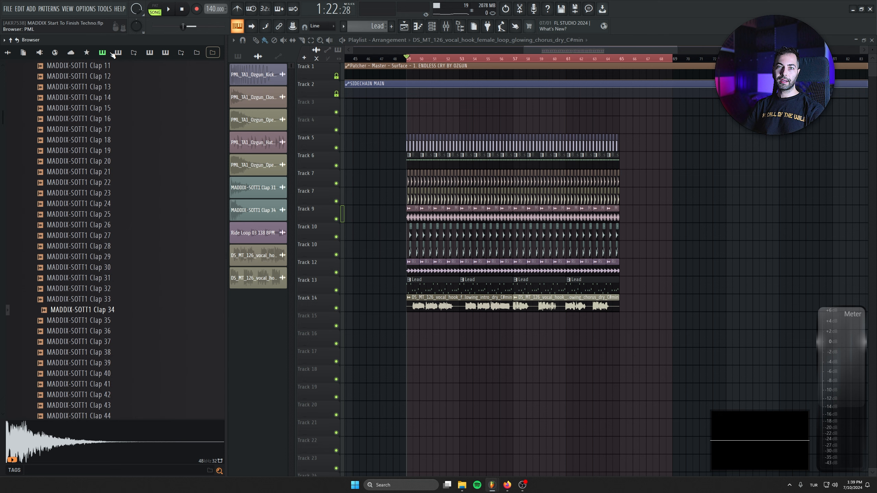
{"action": "left_click", "coordinate": [133, 53]}
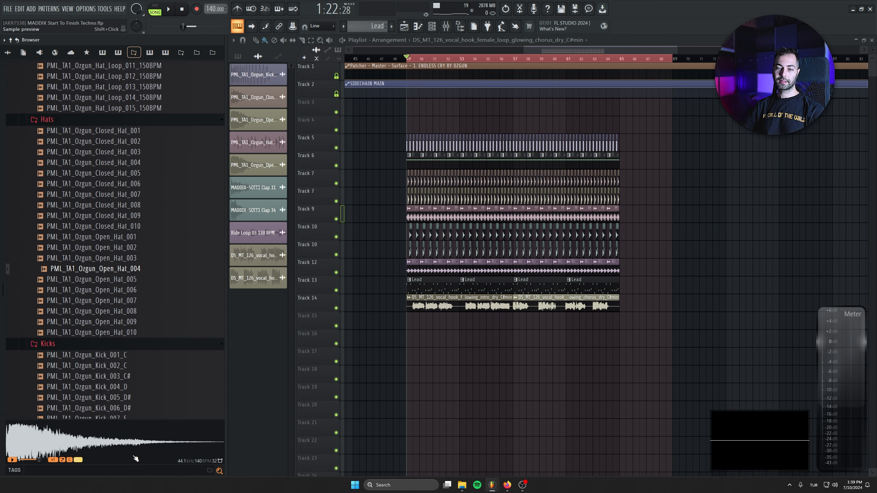
{"action": "type", "text": "acid"}
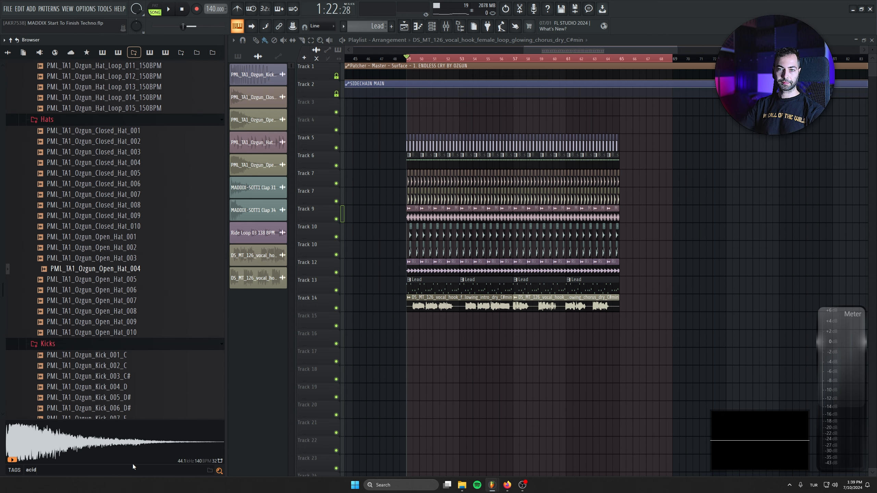
{"action": "left_click", "coordinate": [70, 263]}
{"action": "left_click", "coordinate": [76, 295]}
{"action": "left_click", "coordinate": [86, 284]}
{"action": "left_click", "coordinate": [89, 263]}
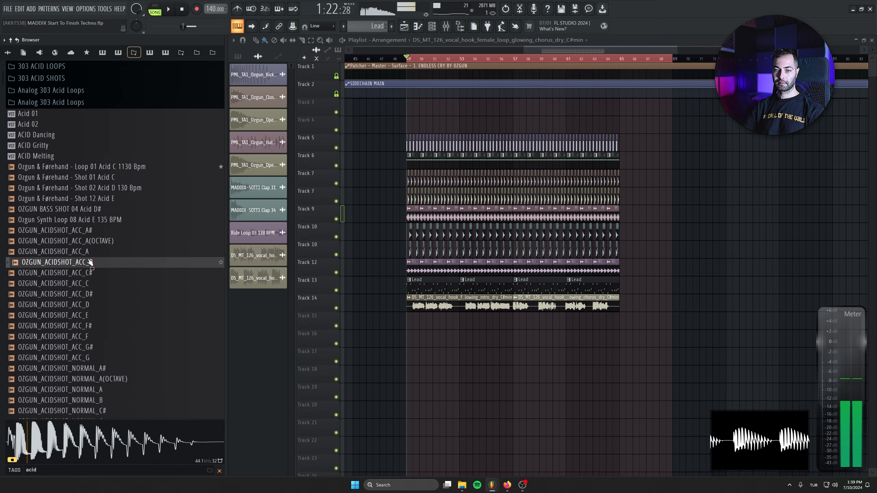
{"action": "left_click_drag", "start_coordinate": [90, 263], "coordinate": [414, 322]}
{"action": "scroll", "coordinate": [427, 360], "scroll_direction": "up", "scroll_amount": 6}
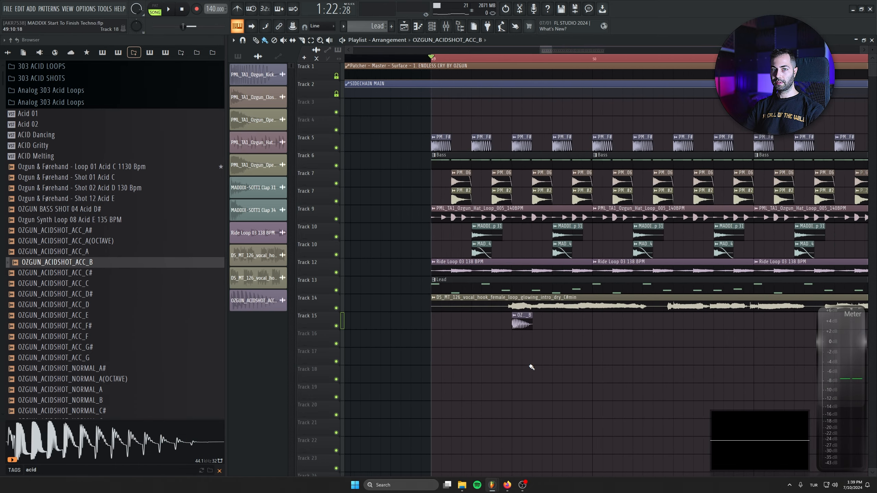
{"action": "scroll", "coordinate": [530, 366], "scroll_direction": "up", "scroll_amount": 3}
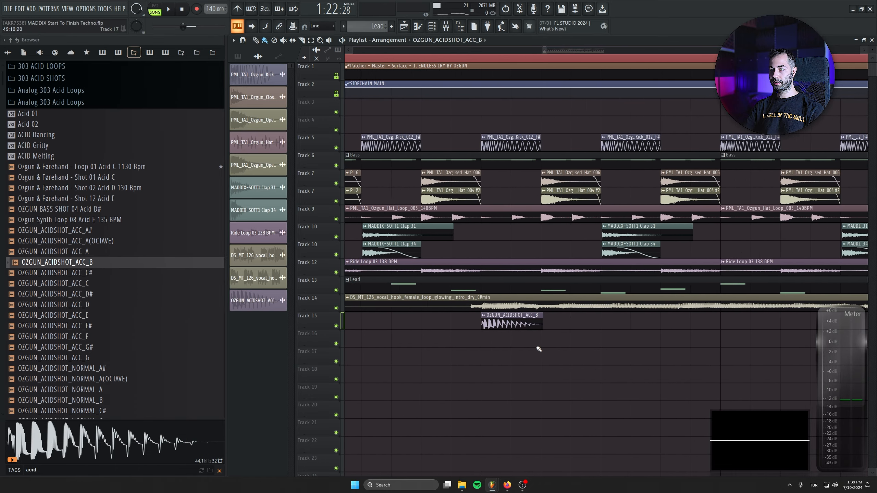
{"action": "key", "text": "space"}
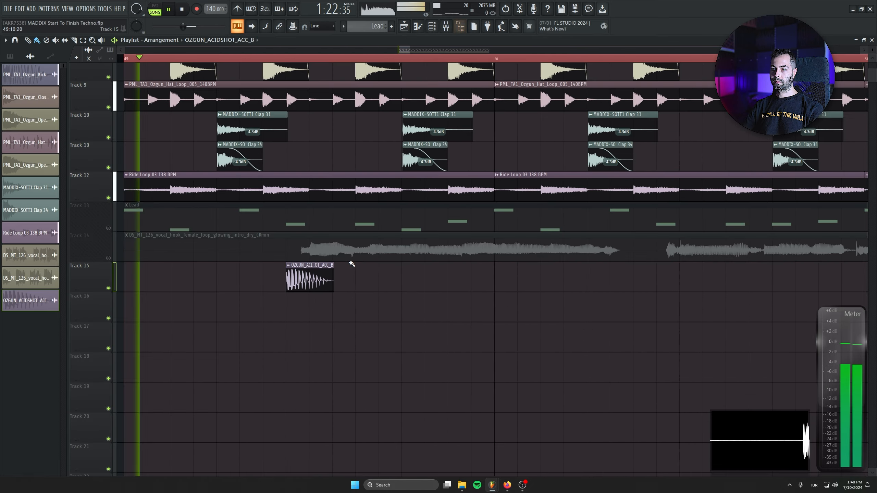
Step: Move the acid shot on Track 15 to late in bar 50 and add a second hit just before bar 51
{"action": "left_click_drag", "start_coordinate": [309, 281], "coordinate": [704, 285]}
{"action": "left_click_drag", "start_coordinate": [672, 321], "coordinate": [425, 314]}
{"action": "scroll", "coordinate": [424, 314], "scroll_direction": "down", "scroll_amount": 4}
{"action": "left_click_drag", "start_coordinate": [438, 276], "coordinate": [471, 277]}
{"action": "left_click", "coordinate": [492, 275]}
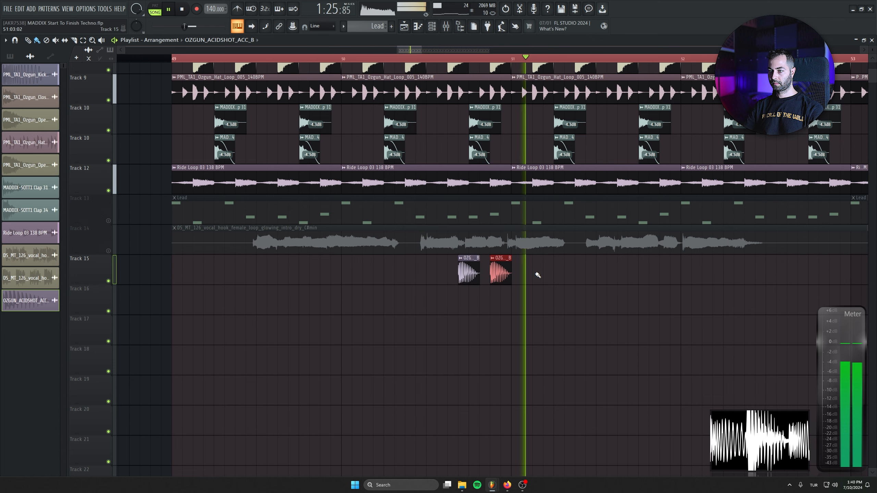
{"action": "key", "text": "space"}
Step: Route the acid shot sample to mixer track 41, Acid Shots, with LFOTool in its last effect slot
{"action": "double_click", "coordinate": [464, 265]}
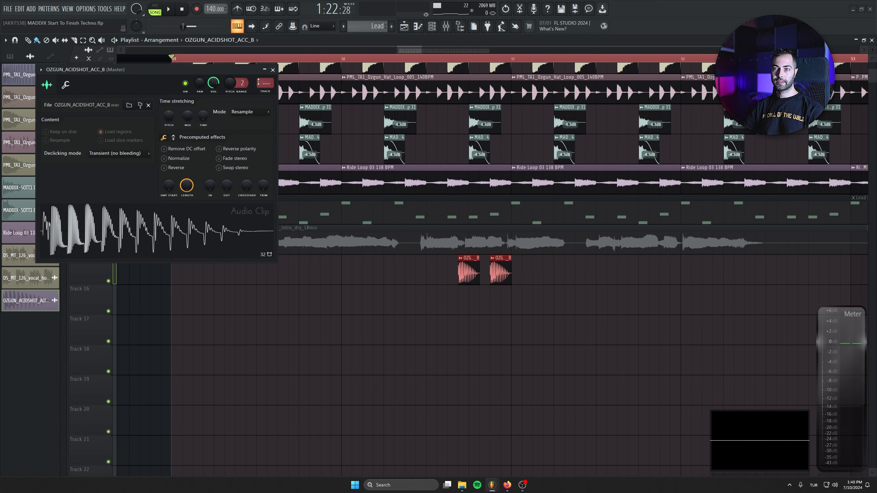
{"action": "key", "text": "F9"}
{"action": "left_click_drag", "start_coordinate": [258, 82], "coordinate": [258, 38]}
{"action": "key", "text": "space"}
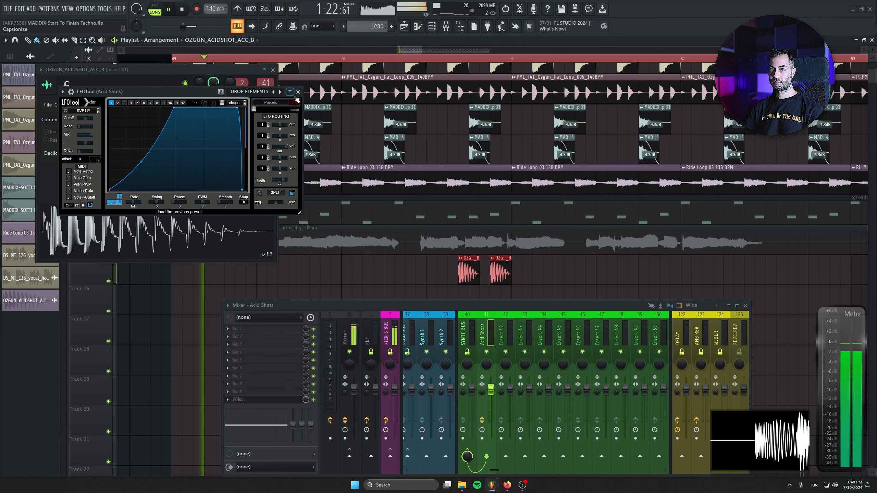
{"action": "left_click", "coordinate": [298, 92]}
{"action": "left_click", "coordinate": [273, 70]}
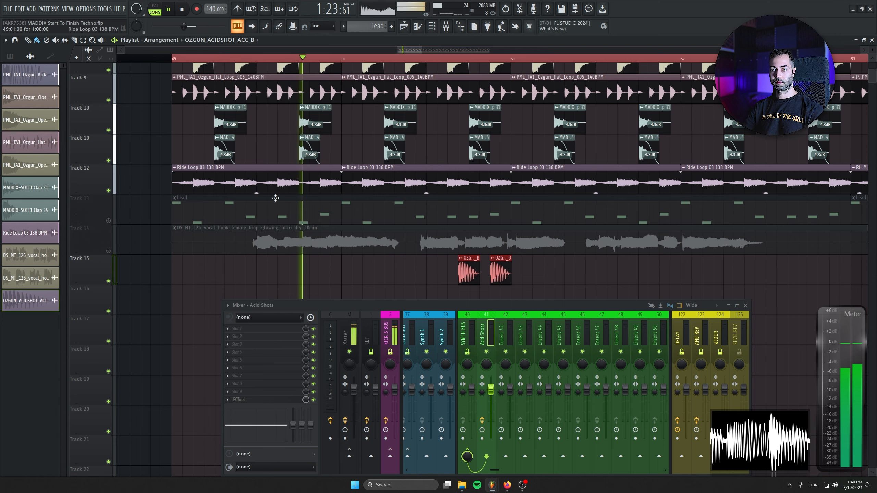
Step: Load Toraverb2 in the first effect slot of Acid Shots with the Lex Cathedral preset
{"action": "left_click", "coordinate": [284, 329]}
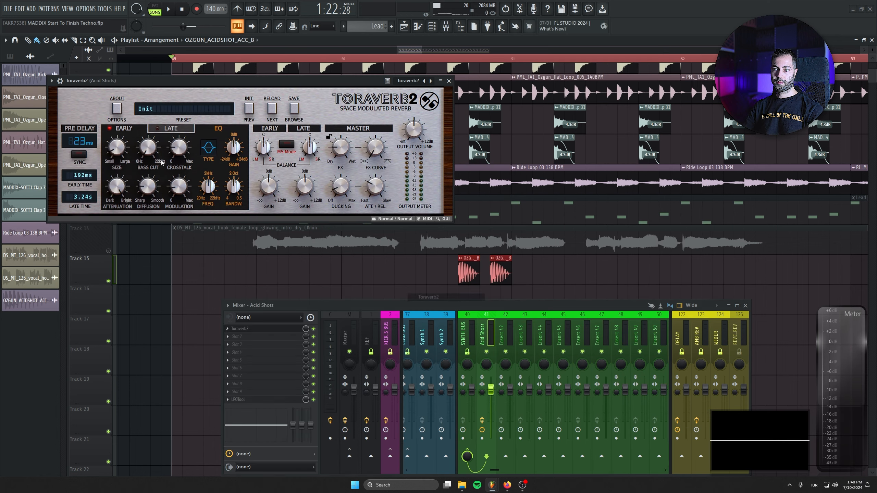
{"action": "left_click", "coordinate": [183, 110]}
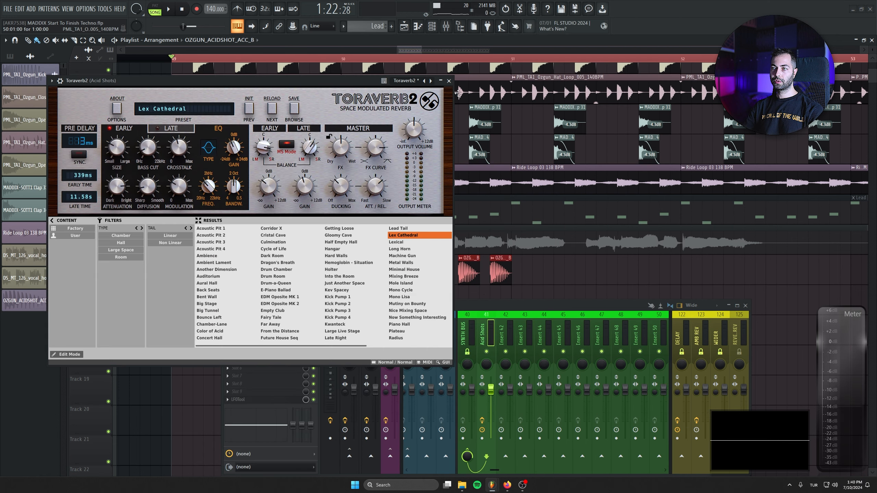
{"action": "left_click", "coordinate": [449, 81]}
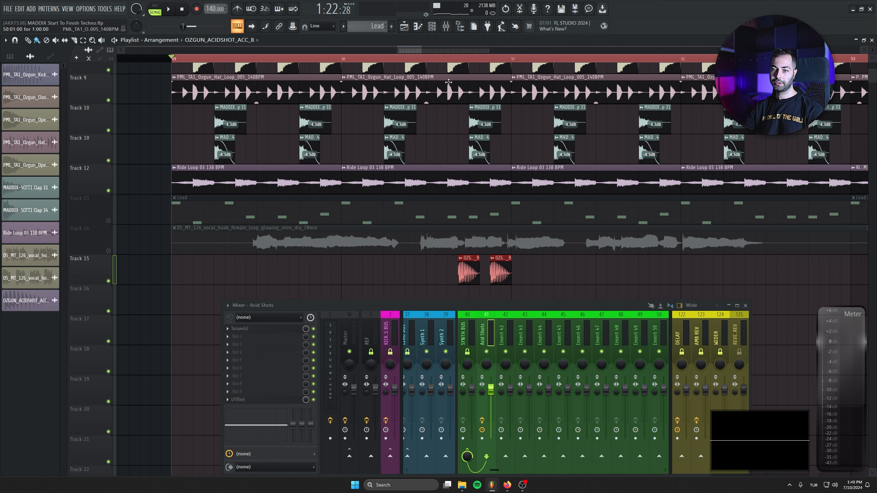
Step: Add FabFilter Pro-Q 3 after the reverb on Acid Shots with a 30 dB/oct low cut at 200 Hz
{"action": "left_click", "coordinate": [254, 338]}
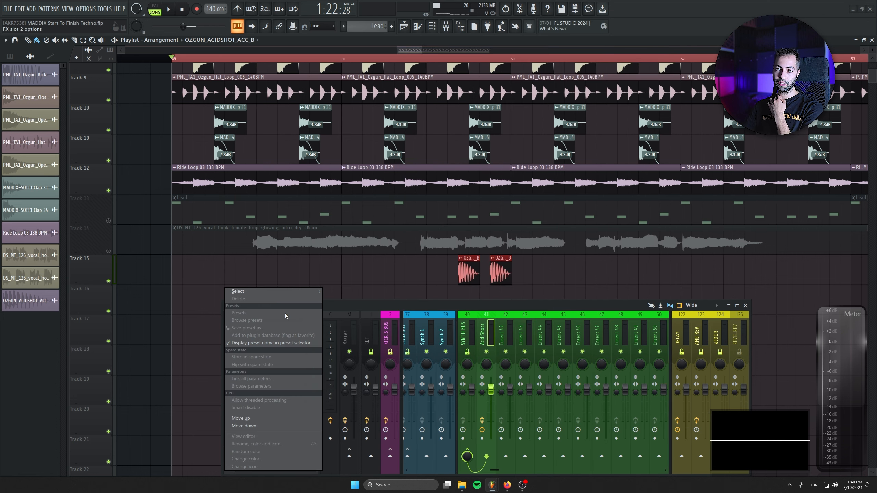
{"action": "mouse_move", "coordinate": [296, 291]}
{"action": "left_click", "coordinate": [365, 210]}
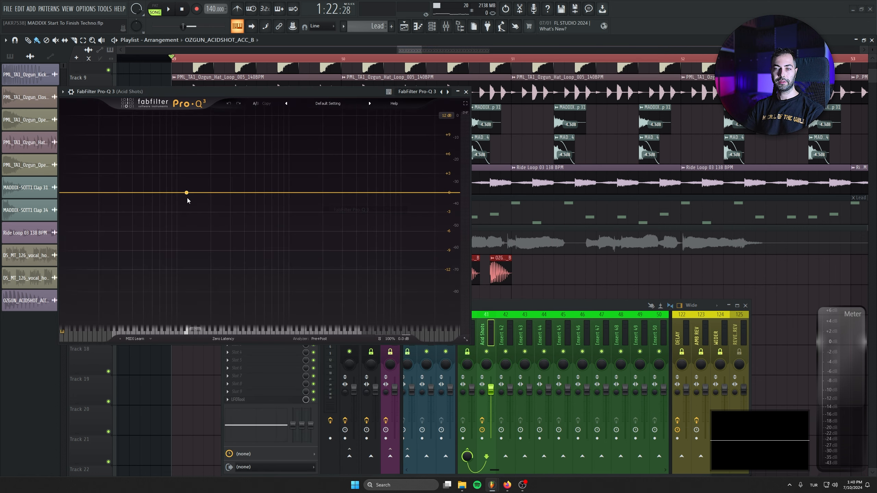
{"action": "left_click", "coordinate": [89, 193]}
{"action": "left_click_drag", "start_coordinate": [92, 192], "coordinate": [211, 192]}
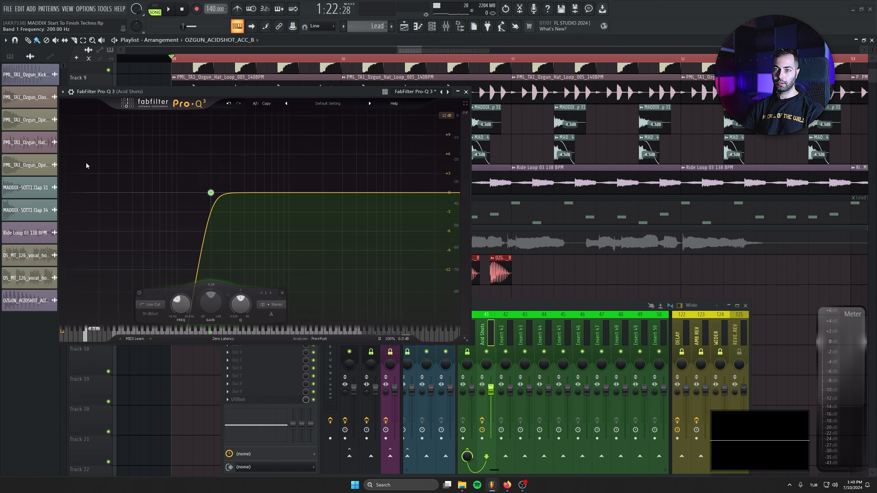
Step: Lower the Pro-Q 3 low cut to 150 Hz and finally to 120 Hz while auditioning the acid shot sample
{"action": "left_click_drag", "start_coordinate": [103, 70], "coordinate": [564, 95]}
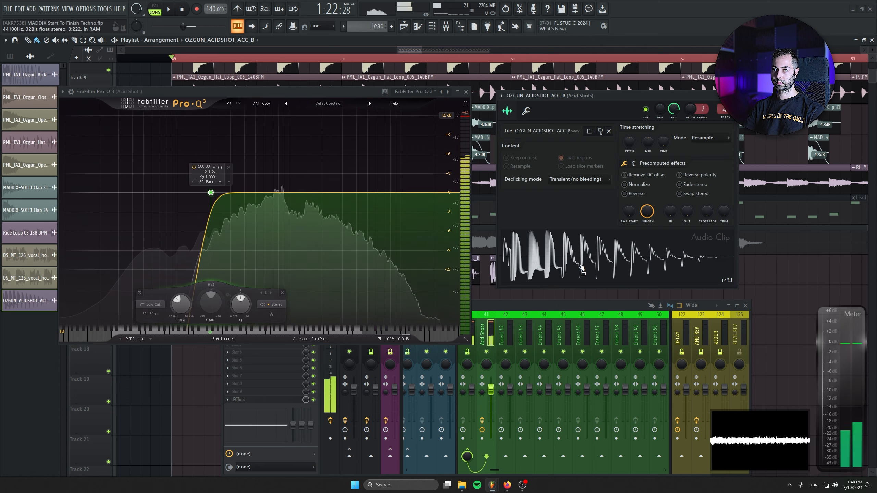
{"action": "double_click", "coordinate": [207, 166]}
{"action": "type", "text": "150"}
{"action": "key", "text": "Return"}
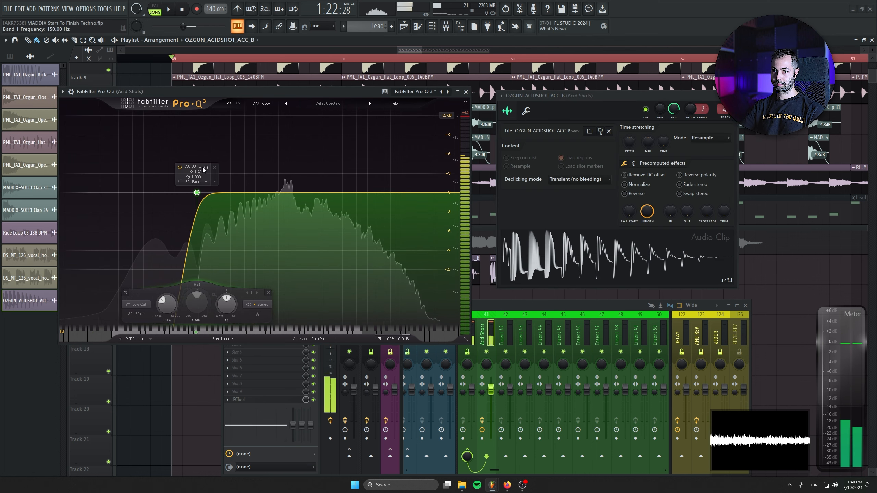
{"action": "left_click", "coordinate": [615, 250]}
{"action": "double_click", "coordinate": [193, 167]}
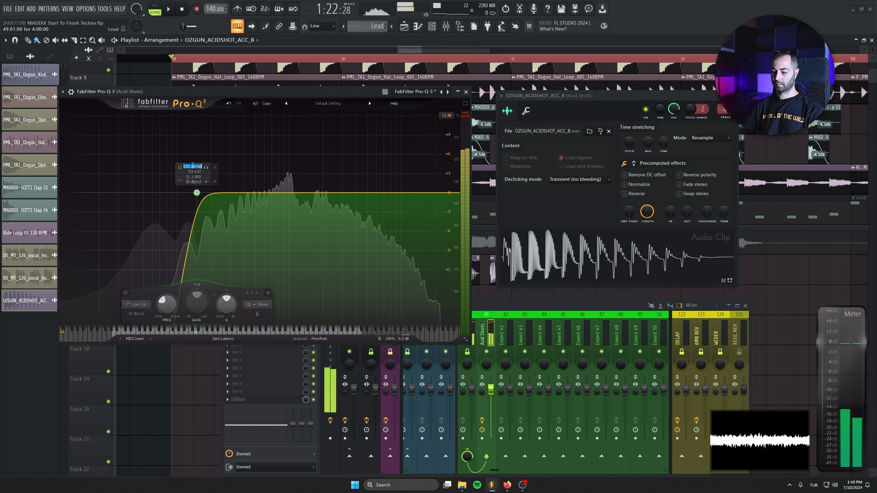
{"action": "type", "text": "120"}
{"action": "key", "text": "Return"}
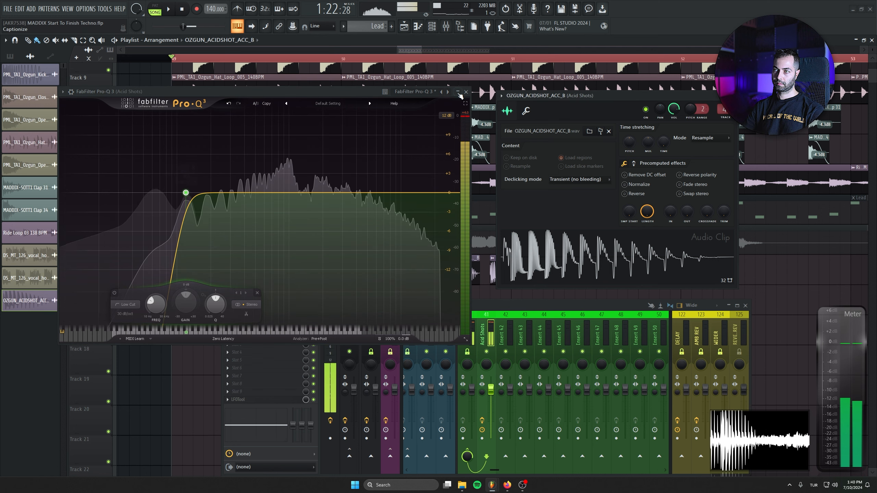
{"action": "left_click", "coordinate": [467, 92]}
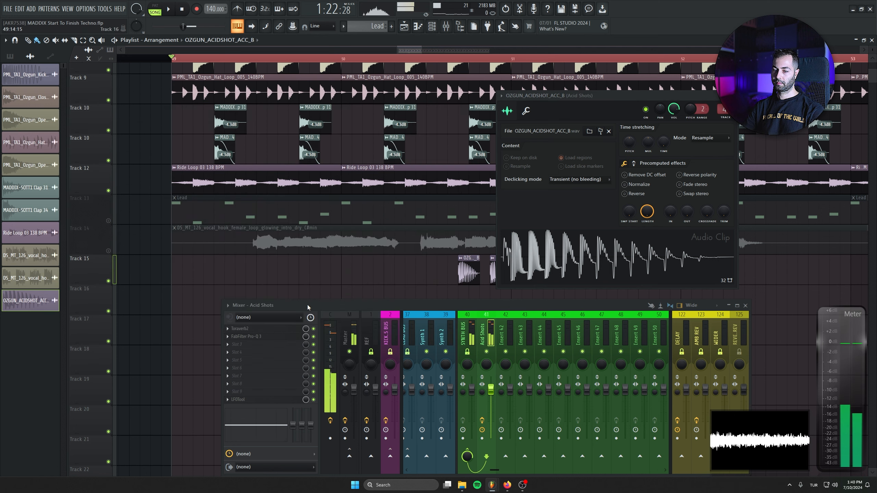
Step: Set Toraverb2's FX dry/wet balance to 64/36% while auditioning the acid shot
{"action": "left_click", "coordinate": [271, 329]}
{"action": "left_click", "coordinate": [534, 250]}
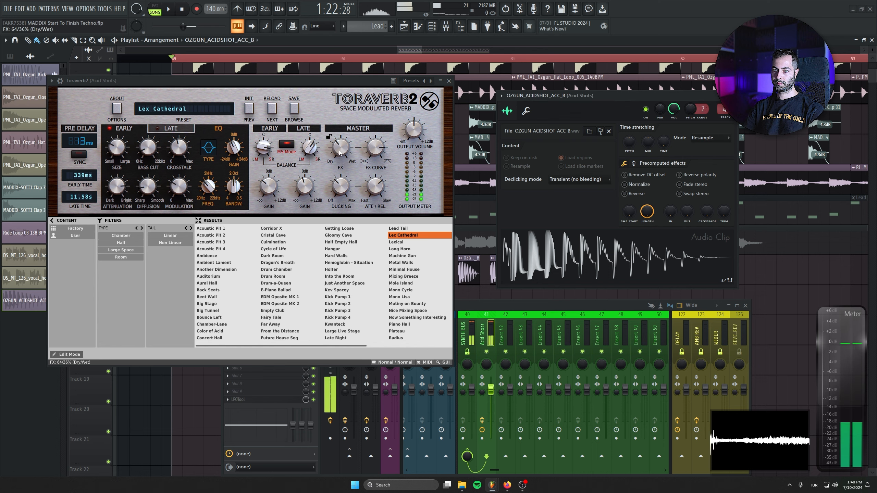
{"action": "left_click", "coordinate": [449, 80]}
Step: Add the DST distortion ahead of Toraverb2 on Acid Shots and audition the sample through it
{"action": "left_click", "coordinate": [251, 343]}
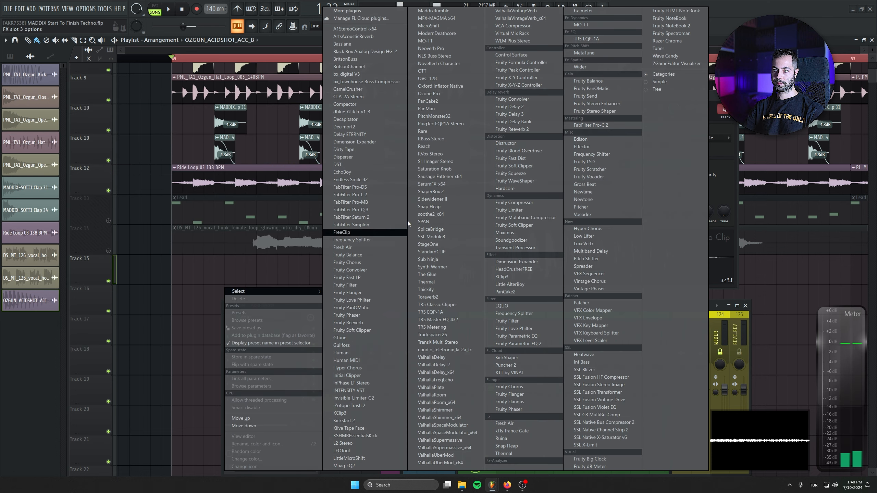
{"action": "left_click", "coordinate": [408, 220]}
{"action": "left_click", "coordinate": [552, 274]}
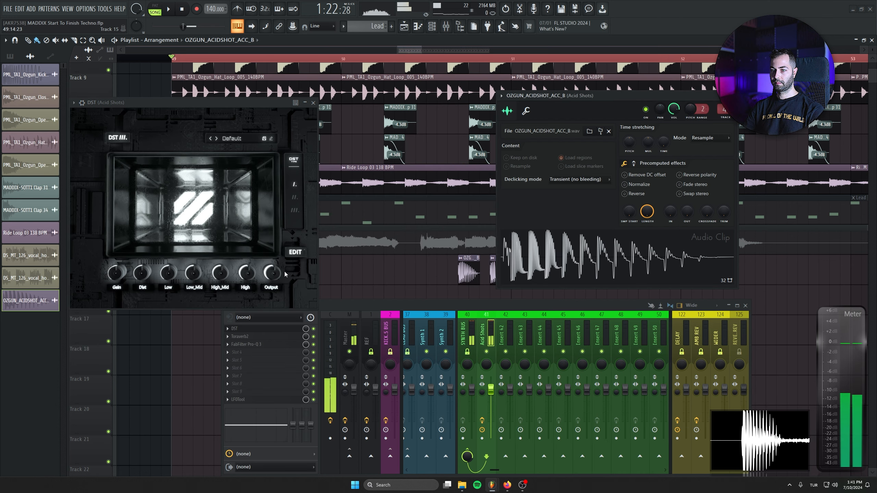
{"action": "left_click", "coordinate": [525, 259]}
{"action": "left_click", "coordinate": [313, 102]}
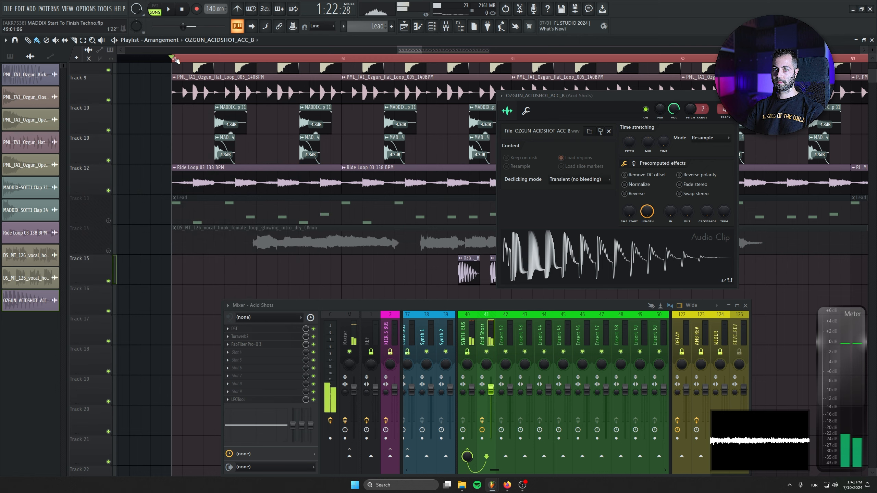
Step: Start playback, reposition the sample settings and mixer windows clear of Track 15, and check the Toraverb2 settings
{"action": "key", "text": "space"}
{"action": "scroll", "coordinate": [395, 214], "scroll_direction": "down", "scroll_amount": 3}
{"action": "scroll", "coordinate": [395, 213], "scroll_direction": "down", "scroll_amount": 3}
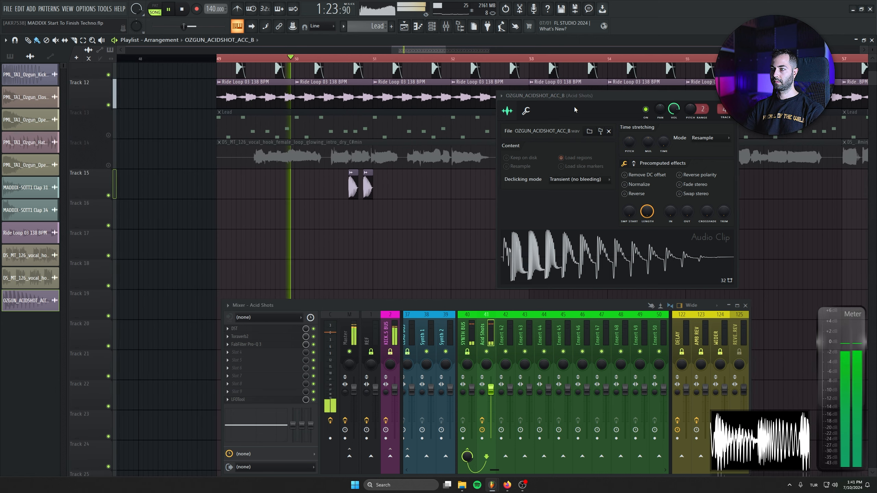
{"action": "left_click_drag", "start_coordinate": [573, 97], "coordinate": [559, 203]}
{"action": "left_click_drag", "start_coordinate": [410, 211], "coordinate": [282, 183]}
{"action": "left_click_drag", "start_coordinate": [565, 199], "coordinate": [483, 368]}
{"action": "left_click_drag", "start_coordinate": [291, 306], "coordinate": [284, 287]}
{"action": "left_click", "coordinate": [275, 318]}
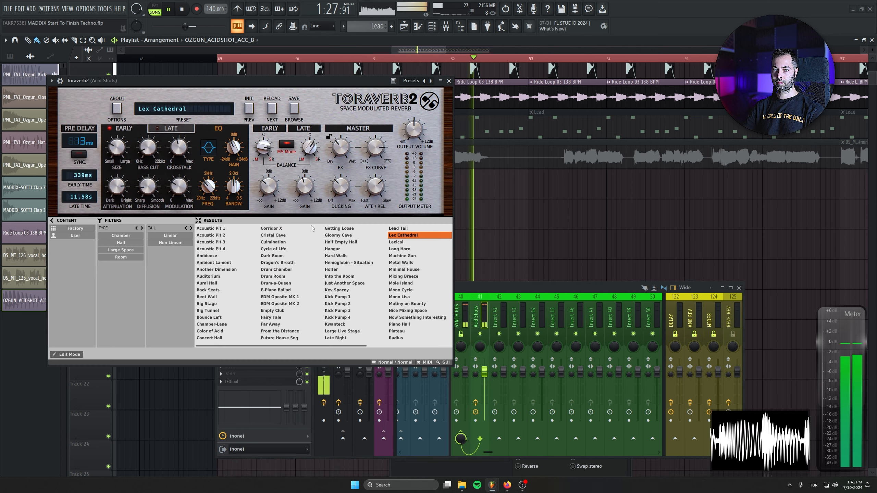
{"action": "left_click", "coordinate": [448, 81]}
Step: Copy the pair of acid shots every two bars along Track 15 up to bar 65, and stop playback
{"action": "left_click_drag", "start_coordinate": [365, 194], "coordinate": [520, 194]}
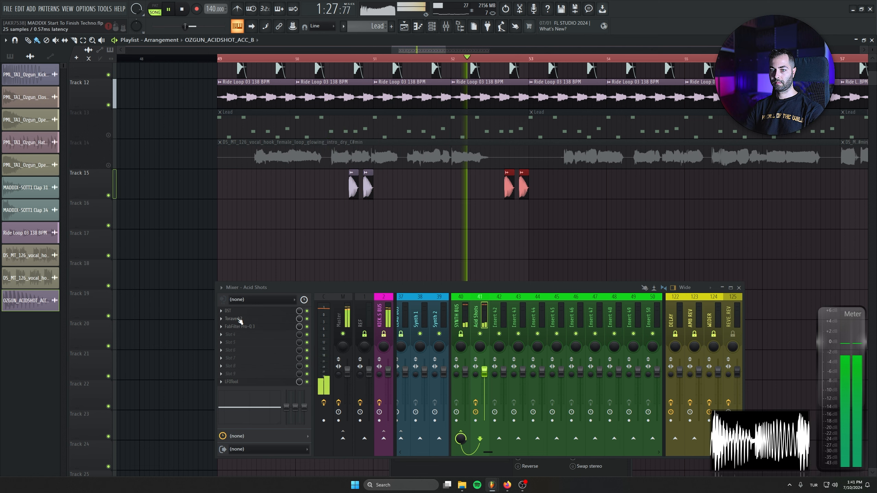
{"action": "left_click_drag", "start_coordinate": [622, 185], "coordinate": [678, 196]}
{"action": "left_click_drag", "start_coordinate": [725, 215], "coordinate": [401, 225]}
{"action": "scroll", "coordinate": [401, 225], "scroll_direction": "down", "scroll_amount": 2}
{"action": "left_click_drag", "start_coordinate": [541, 195], "coordinate": [66, 206]}
{"action": "left_click_drag", "start_coordinate": [189, 204], "coordinate": [579, 208]}
{"action": "left_click", "coordinate": [183, 10]}
Step: Replace Toraverb2 in the second effect slot of Acid Shots with Reach, using its General preset
{"action": "left_click", "coordinate": [476, 287]}
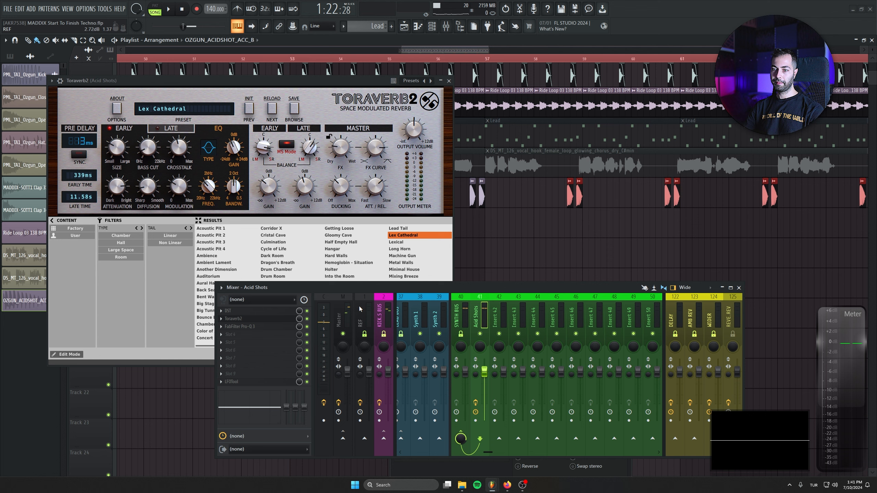
{"action": "left_click", "coordinate": [220, 320]}
{"action": "left_click", "coordinate": [232, 299]}
{"action": "left_click", "coordinate": [230, 320]}
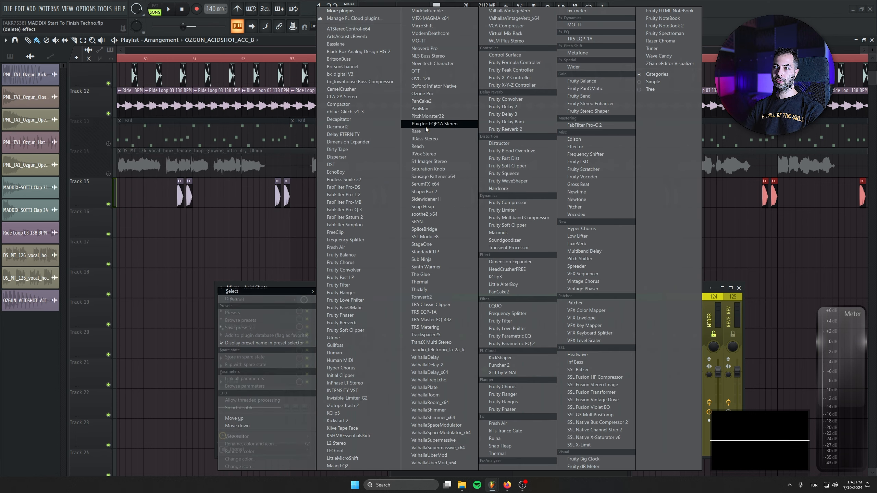
{"action": "left_click", "coordinate": [418, 146]}
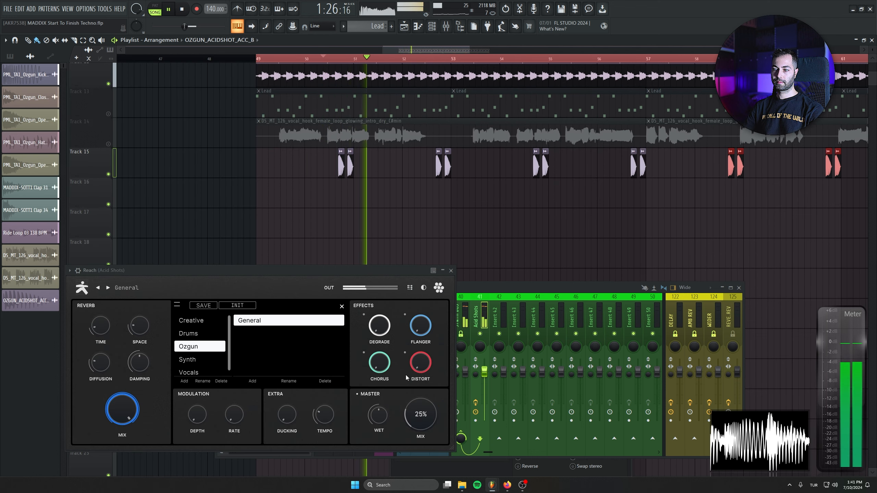
Step: Balance the acid shots by setting Reach's master mix to 20%, adjusting its ducking and slightly lowering the Acid Shots fader
{"action": "left_click_drag", "start_coordinate": [421, 414], "coordinate": [422, 440]}
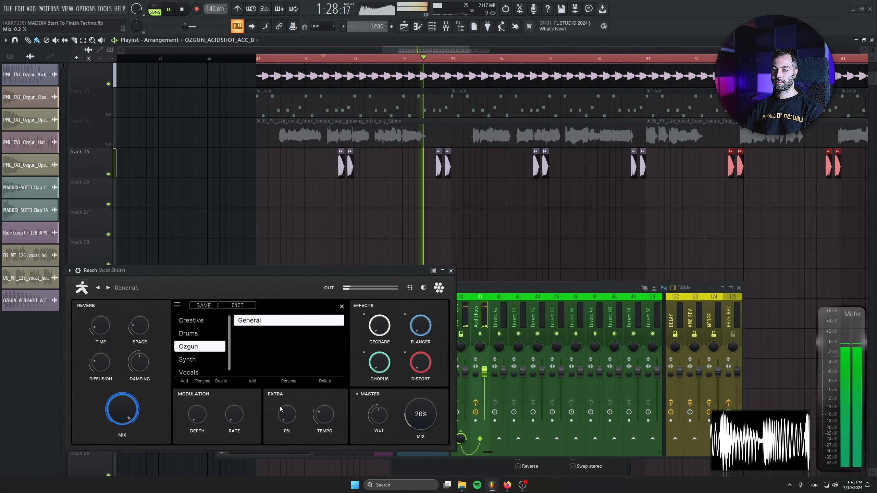
{"action": "left_click_drag", "start_coordinate": [287, 414], "coordinate": [289, 404]}
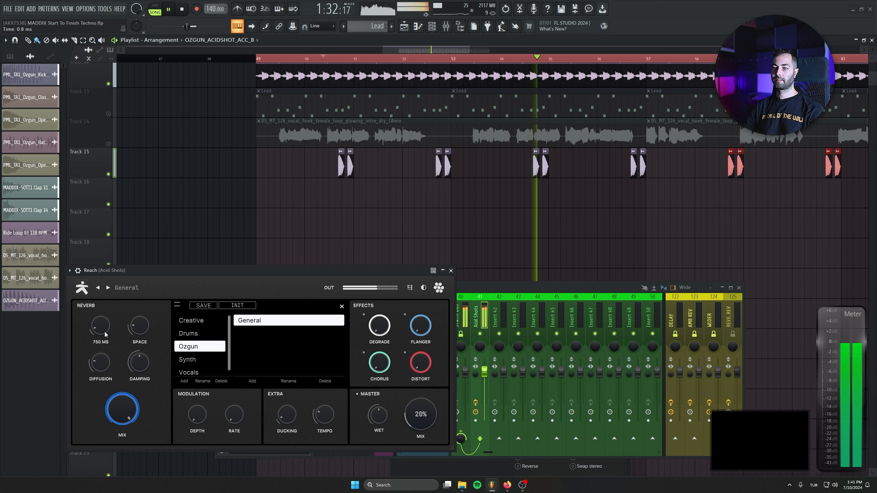
{"action": "left_click", "coordinate": [451, 271]}
{"action": "left_click_drag", "start_coordinate": [485, 372], "coordinate": [485, 376]}
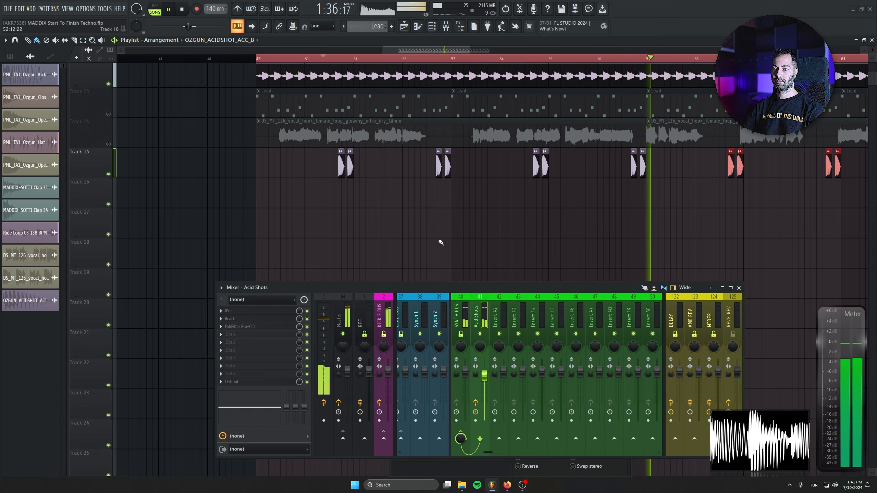
{"action": "key", "text": "space"}
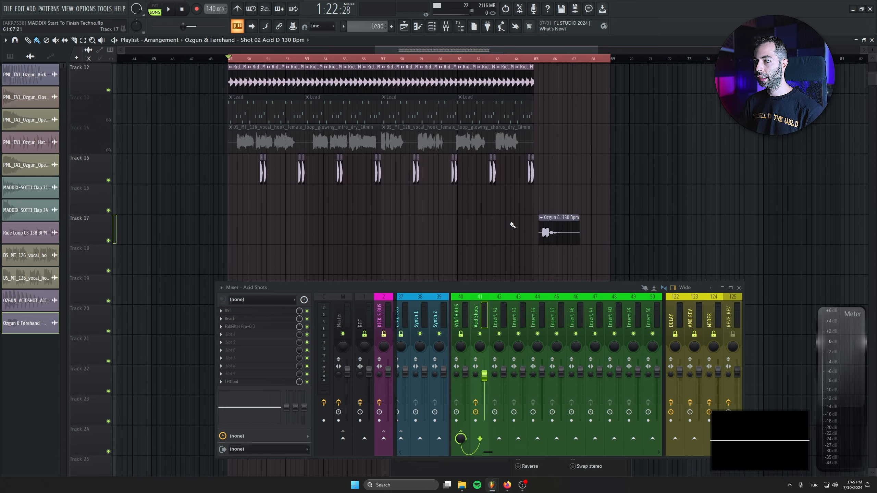
Step: Move the Ozgun & Førehand - Shot 02 Acid D clip to Track 16 just before bar 65 and trim it to its first hit
{"action": "scroll", "coordinate": [512, 225], "scroll_direction": "down", "scroll_amount": 1}
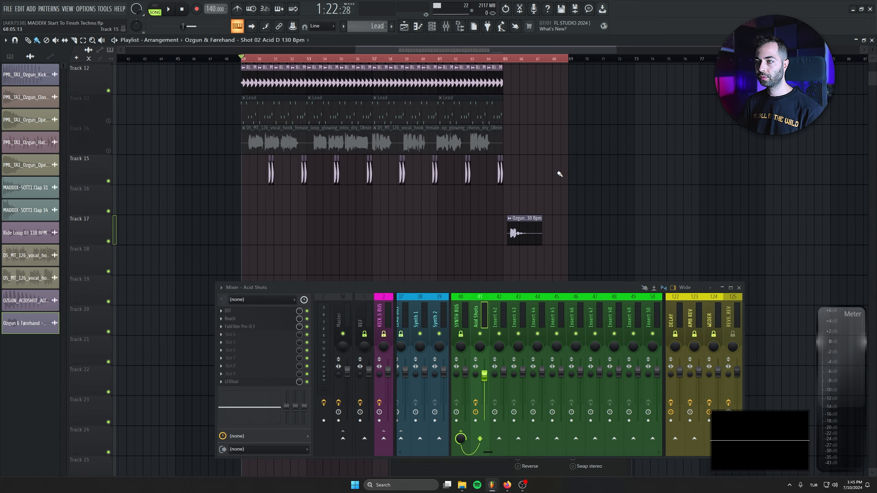
{"action": "scroll", "coordinate": [500, 183], "scroll_direction": "up", "scroll_amount": 3}
{"action": "left_click_drag", "start_coordinate": [553, 234], "coordinate": [509, 197]}
{"action": "scroll", "coordinate": [512, 224], "scroll_direction": "up", "scroll_amount": 4}
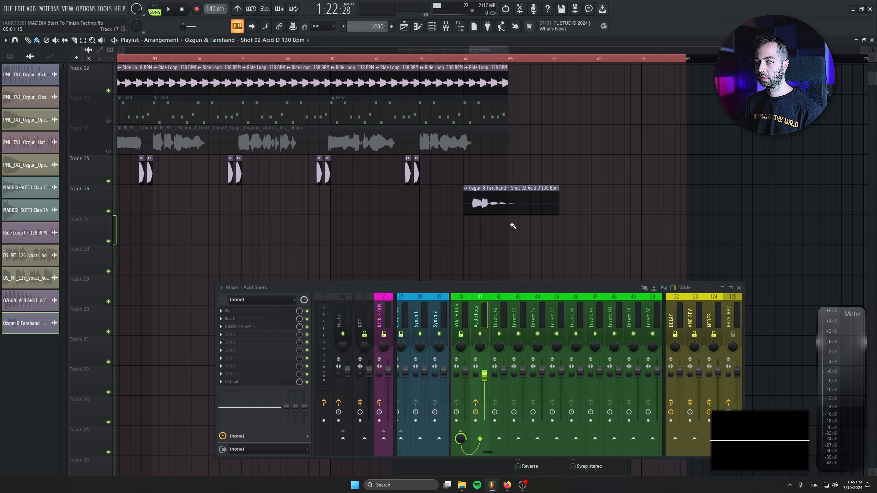
{"action": "left_click_drag", "start_coordinate": [582, 197], "coordinate": [566, 195]}
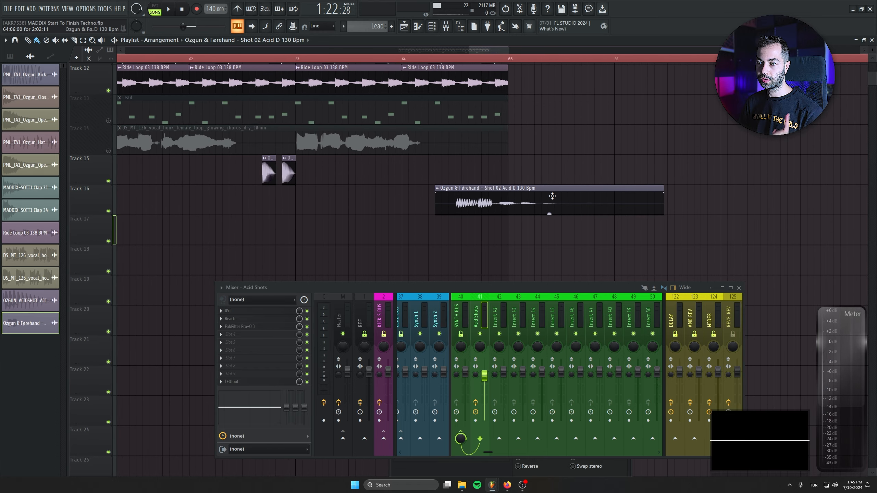
{"action": "scroll", "coordinate": [494, 221], "scroll_direction": "up", "scroll_amount": 4}
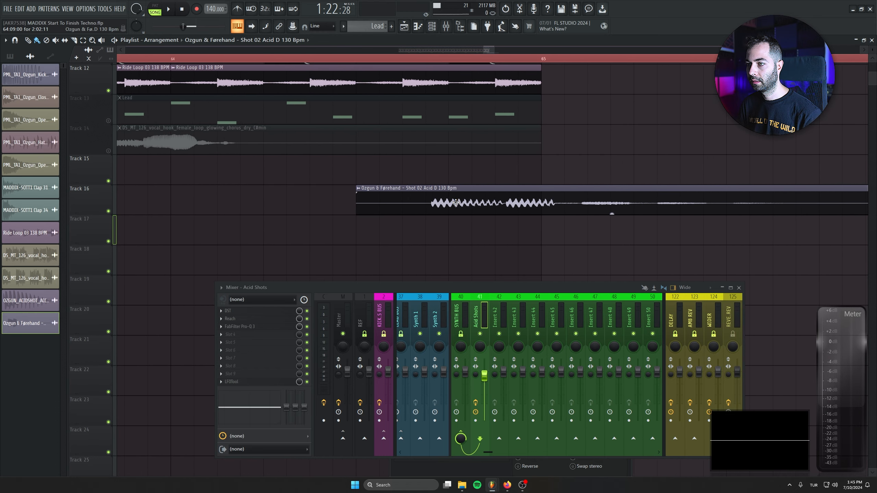
{"action": "left_click_drag", "start_coordinate": [488, 220], "coordinate": [419, 206]}
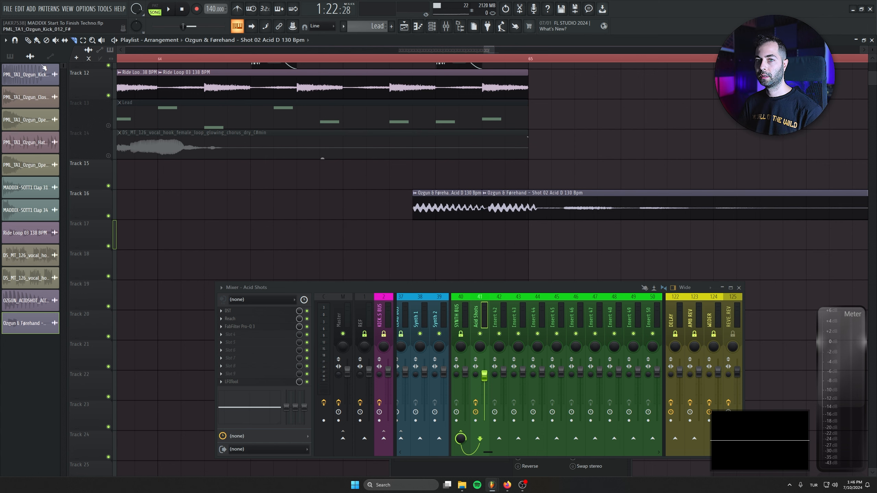
{"action": "right_click", "coordinate": [494, 204]}
Step: Set the Shot 02 Acid D clip's time-stretching mode to Auto, adjust its pitch and audition it in the song
{"action": "double_click", "coordinate": [473, 198]}
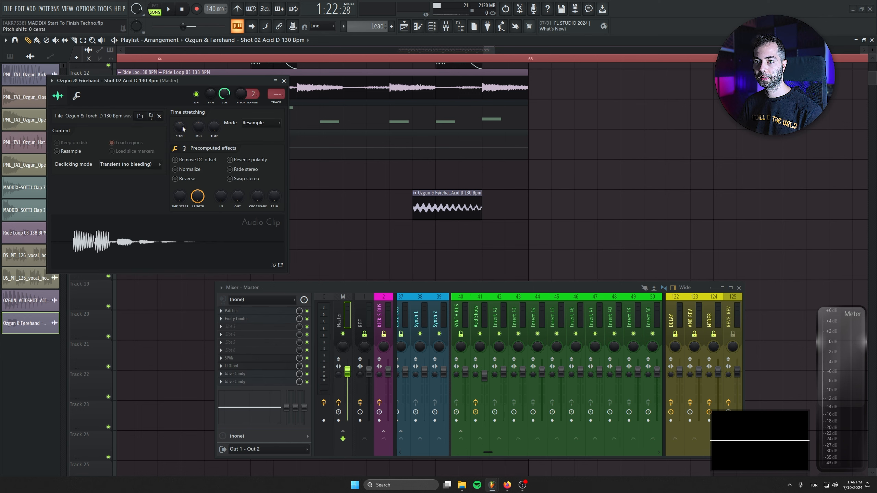
{"action": "key", "text": "space"}
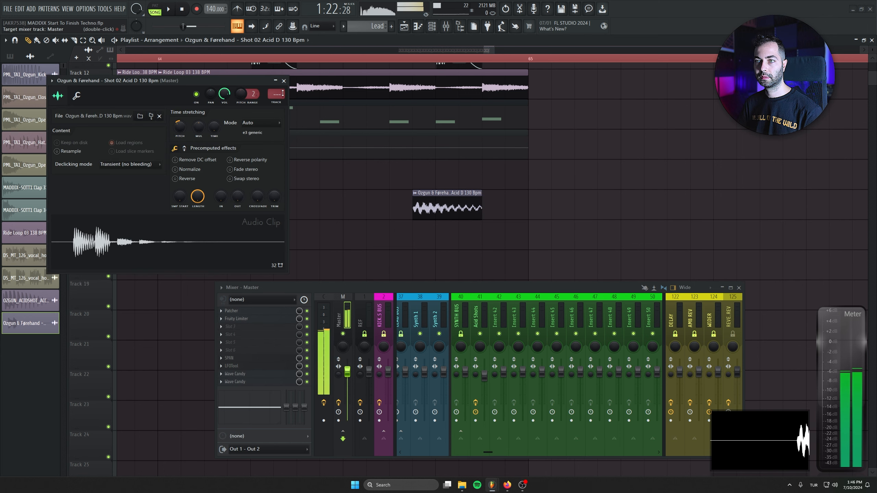
{"action": "left_click", "coordinate": [284, 81]}
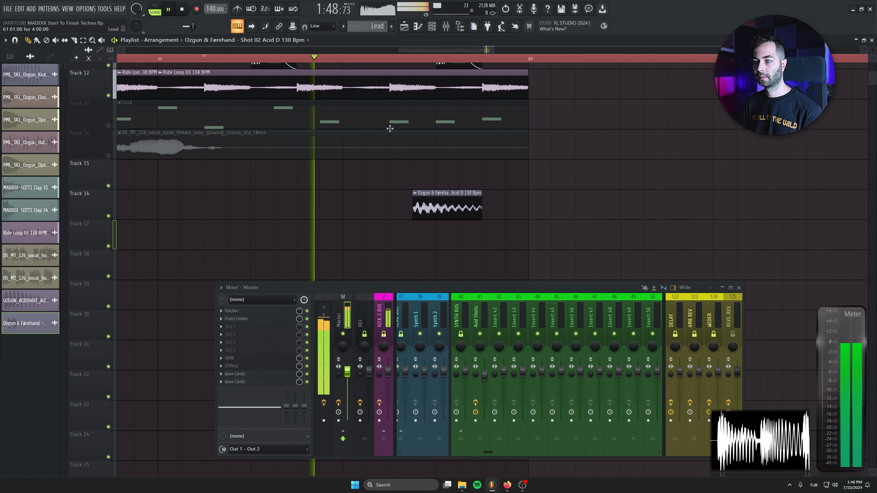
{"action": "key", "text": "space"}
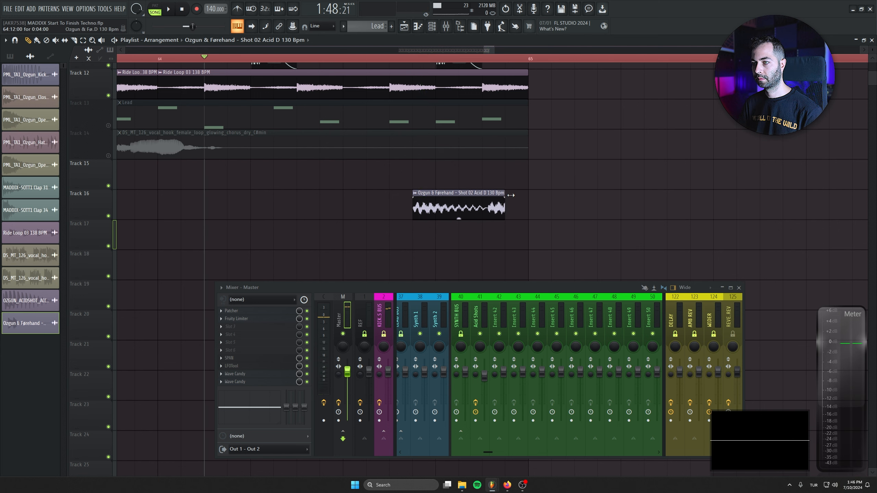
Step: Give the trimmed Acid D clip a short fade-out and move it up to Track 15 just before bar 65
{"action": "key", "text": "space"}
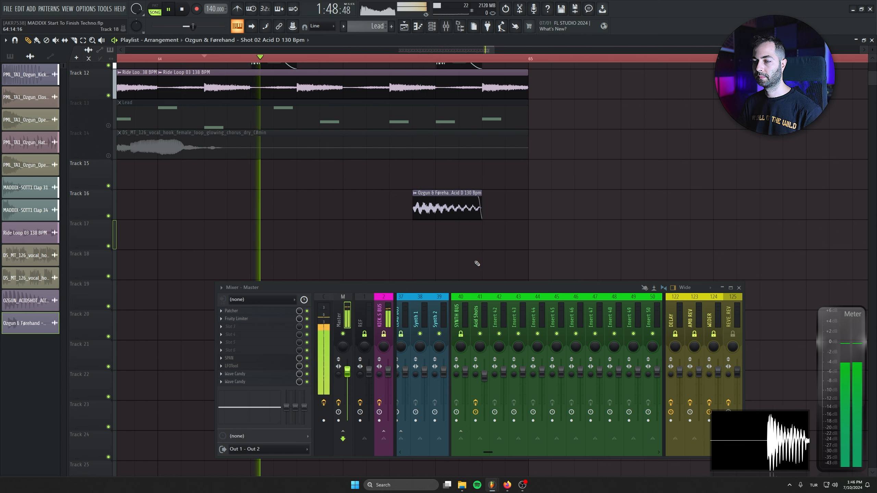
{"action": "scroll", "coordinate": [476, 261], "scroll_direction": "down", "scroll_amount": 5}
{"action": "left_click", "coordinate": [463, 208], "text": "ctrl"}
{"action": "key", "text": "shift+Up"}
{"action": "key", "text": "space"}
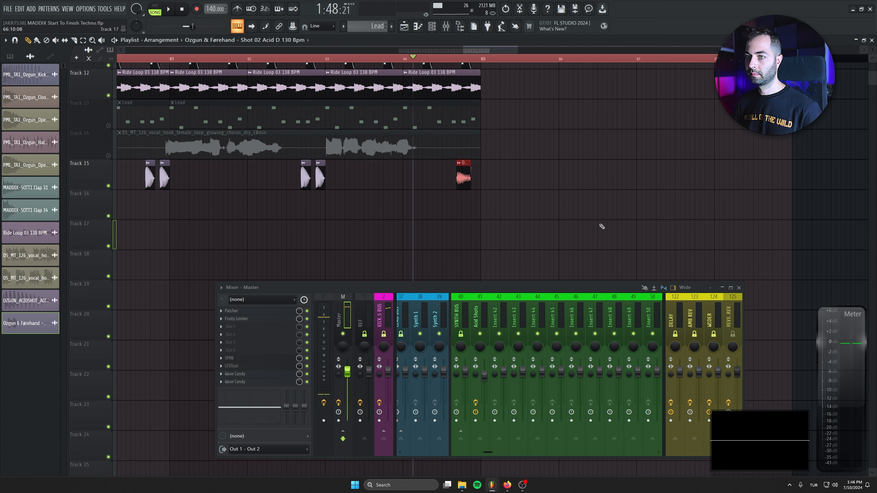
Step: Route the Acid D clip to the Acid Shots mixer track by copying the target track value from the OZGUN_ACIDSHOT_ACC_B clip
{"action": "double_click", "coordinate": [318, 176]}
{"action": "right_click", "coordinate": [620, 385]}
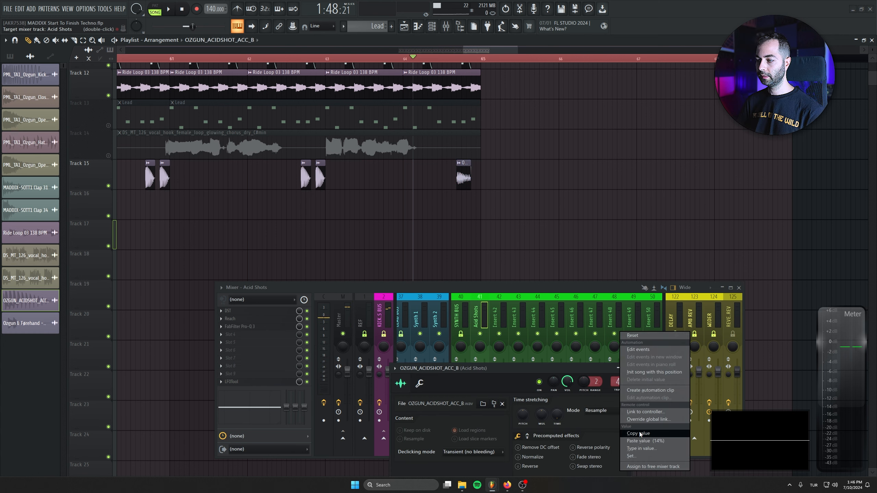
{"action": "left_click", "coordinate": [639, 433]}
{"action": "double_click", "coordinate": [464, 178]}
{"action": "right_click", "coordinate": [276, 93]}
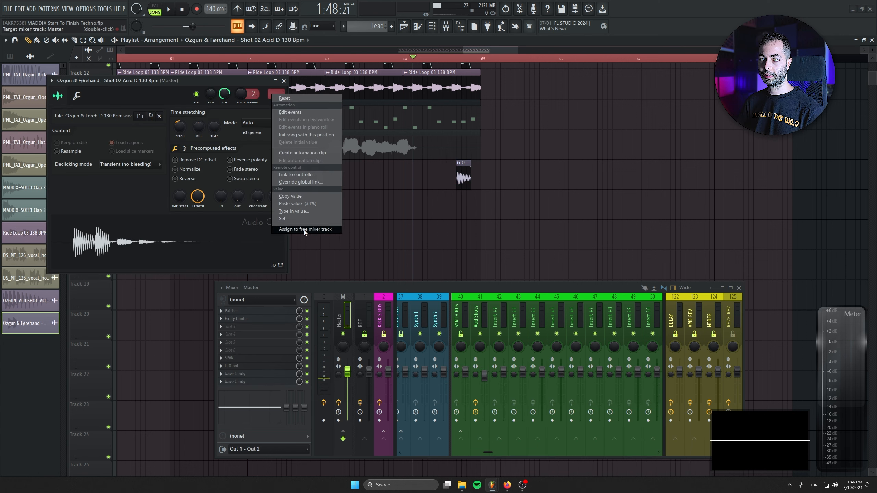
{"action": "left_click", "coordinate": [297, 203]}
{"action": "key", "text": "space"}
{"action": "key", "text": "Escape"}
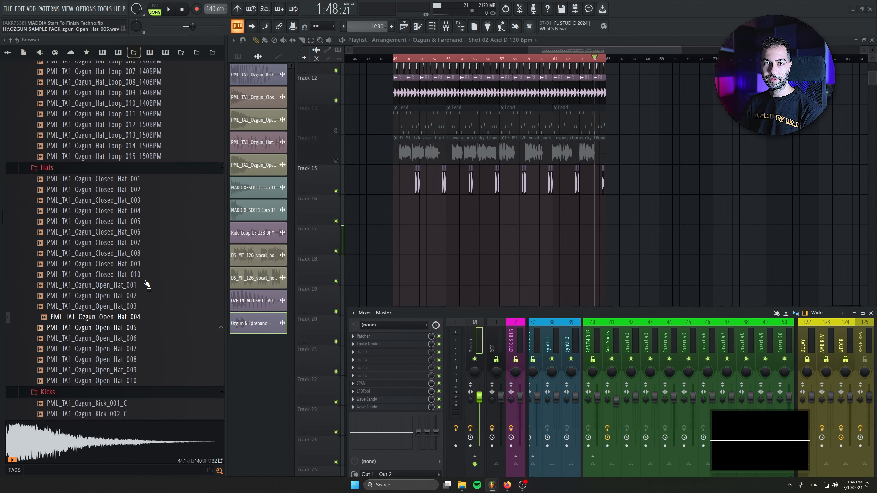
Step: Browse to the 909 Clap & Snare folder of PML Techno Academy and audition its clap samples
{"action": "scroll", "coordinate": [73, 242], "scroll_direction": "down", "scroll_amount": 5}
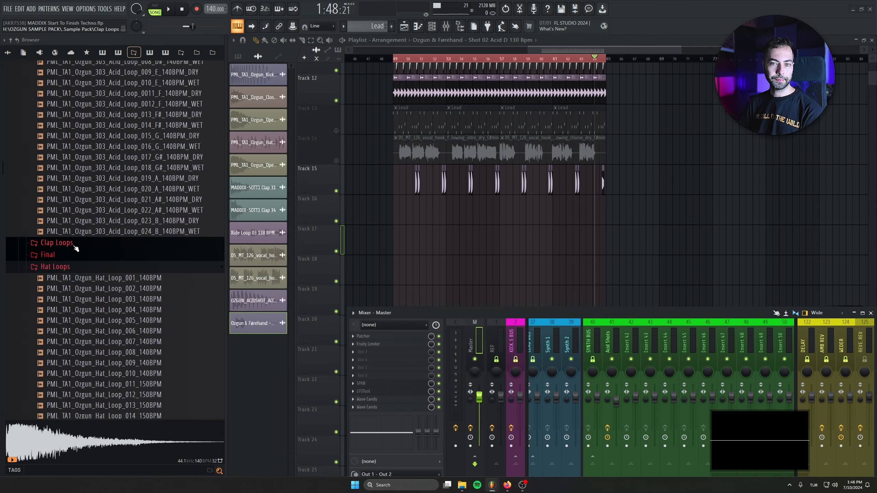
{"action": "left_click", "coordinate": [56, 242]}
{"action": "scroll", "coordinate": [69, 235], "scroll_direction": "up", "scroll_amount": 10}
{"action": "left_click", "coordinate": [56, 211]}
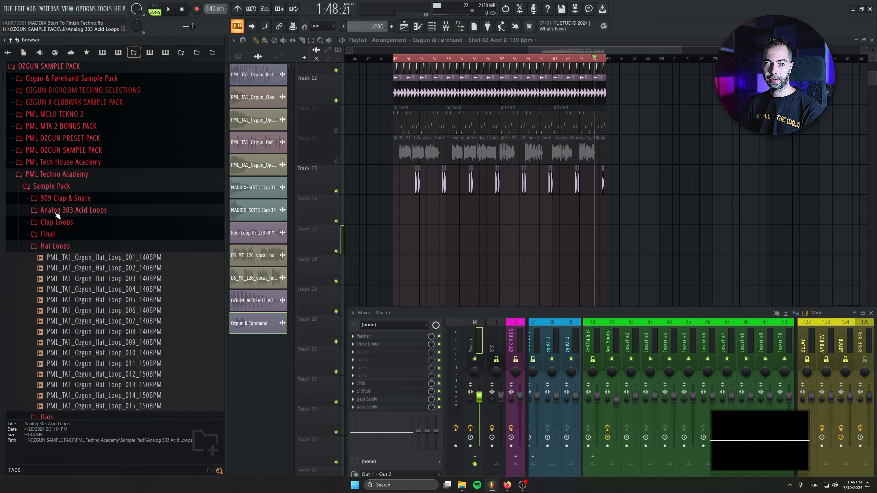
{"action": "left_click", "coordinate": [64, 202]}
{"action": "left_click", "coordinate": [86, 231]}
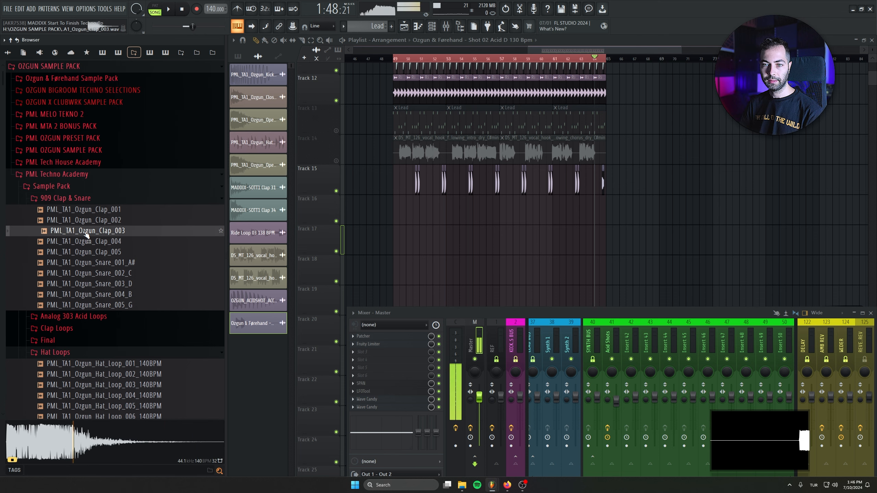
{"action": "key", "text": "Down"}
{"action": "key", "text": "Down"}
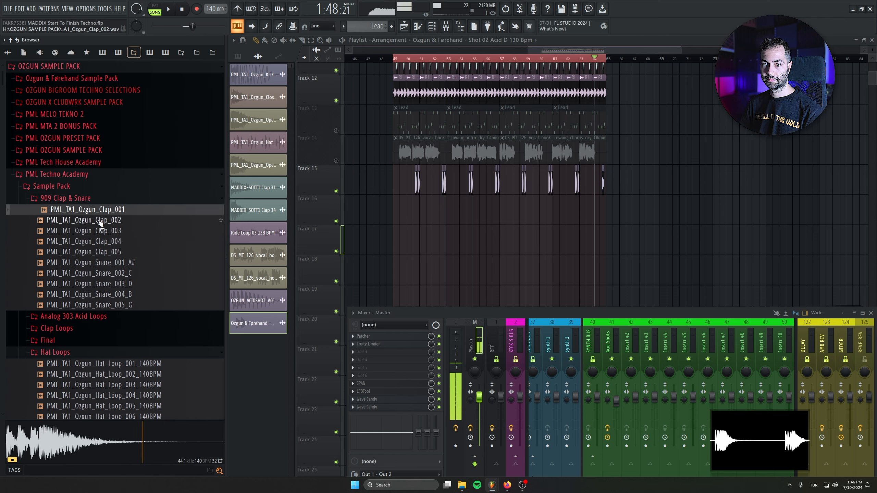
Step: Add PML_TA1_Ozgun_Clap_005 to Track 16 and arrange shortened copies as a five-hit fill leading into bar 57
{"action": "left_click_drag", "start_coordinate": [97, 252], "coordinate": [494, 224]}
{"action": "scroll", "coordinate": [485, 242], "scroll_direction": "up", "scroll_amount": 9}
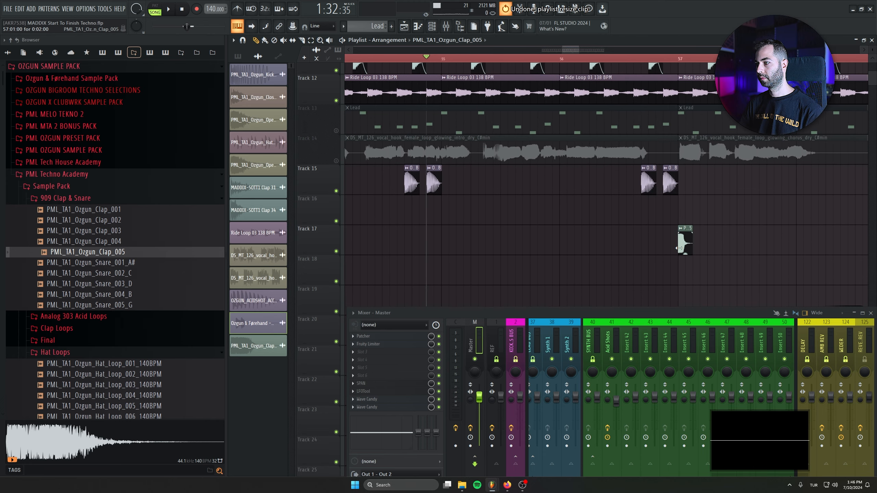
{"action": "scroll", "coordinate": [679, 247], "scroll_direction": "up", "scroll_amount": 4}
{"action": "left_click_drag", "start_coordinate": [698, 237], "coordinate": [625, 208]}
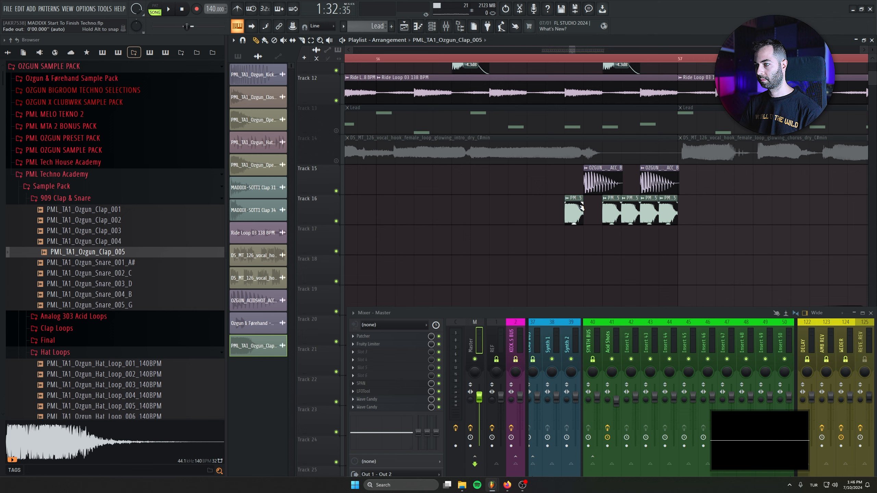
{"action": "scroll", "coordinate": [560, 200], "scroll_direction": "down", "scroll_amount": 3}
Step: Lower the PML_TA1_Ozgun_Clap_005 channel volume to 46% (-14.0 dB) while the fill plays in context
{"action": "double_click", "coordinate": [554, 198]}
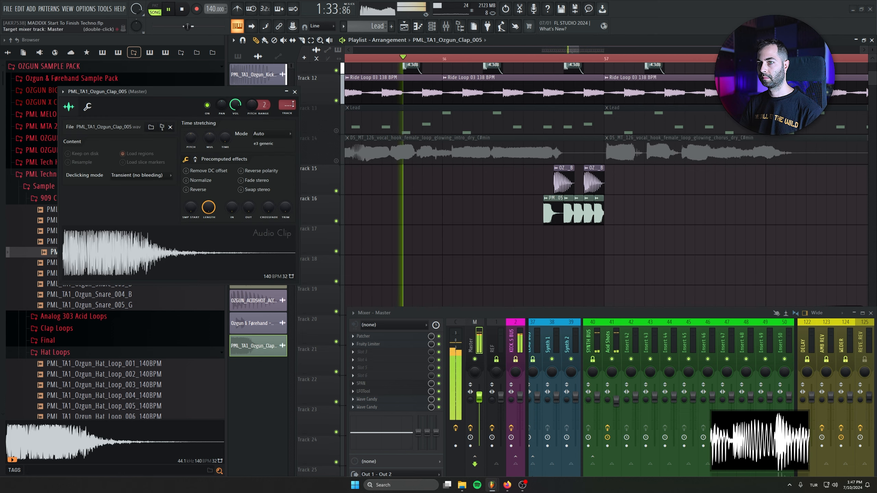
{"action": "scroll", "coordinate": [229, 107], "scroll_direction": "down", "scroll_amount": 5}
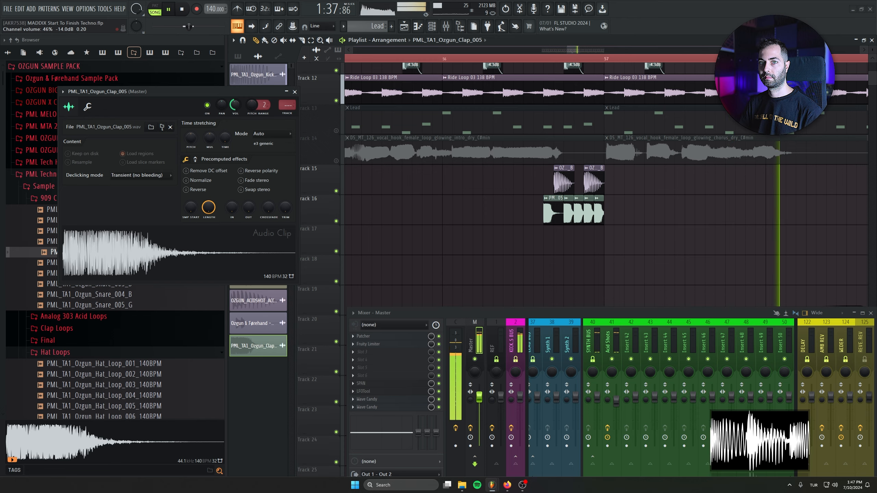
{"action": "left_click", "coordinate": [294, 92]}
{"action": "scroll", "coordinate": [414, 156], "scroll_direction": "down", "scroll_amount": 3}
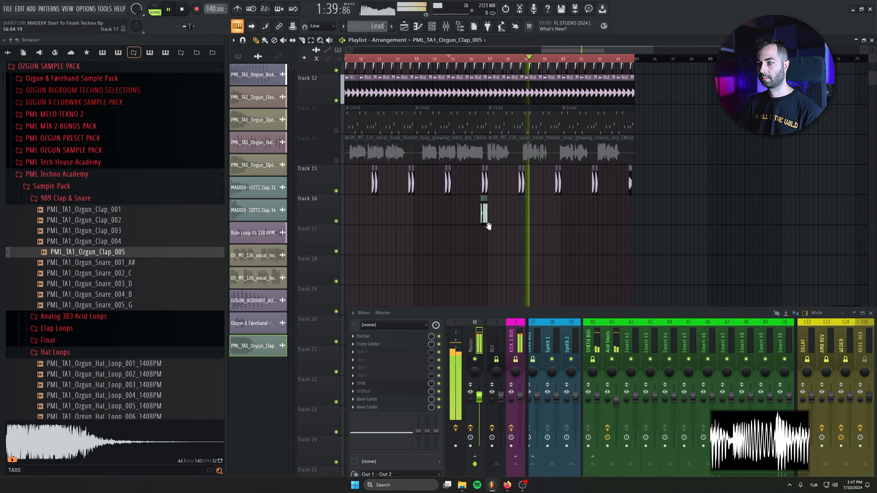
Step: Stop playback, route the clap to mixer insert 19 named Fills, and load Fruity Reeverb 2 in its first effect slot
{"action": "key", "text": "space"}
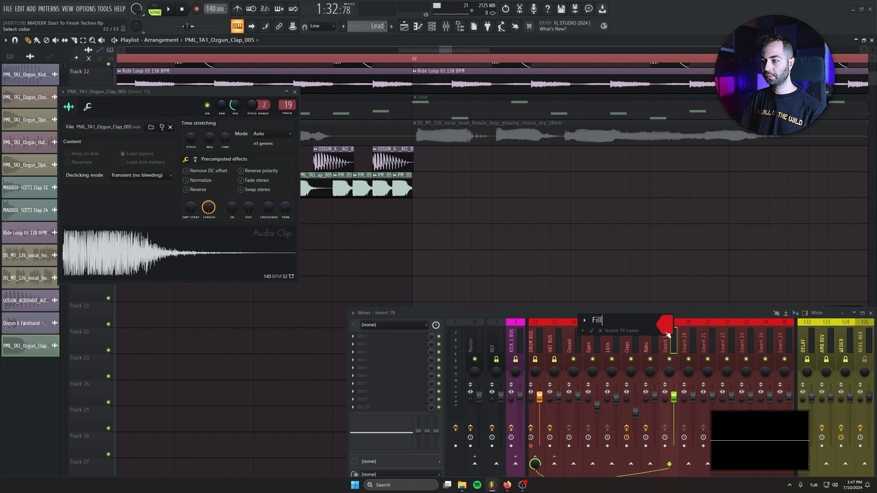
{"action": "left_click", "coordinate": [371, 337]}
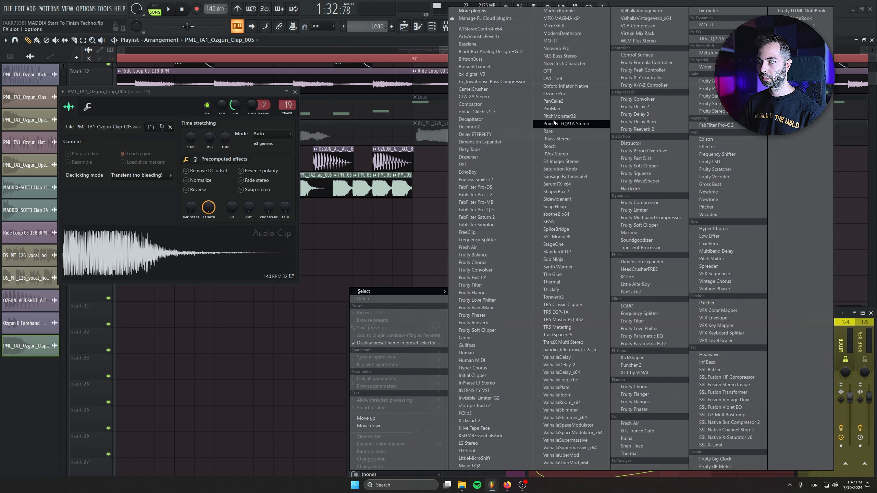
{"action": "left_click", "coordinate": [650, 129]}
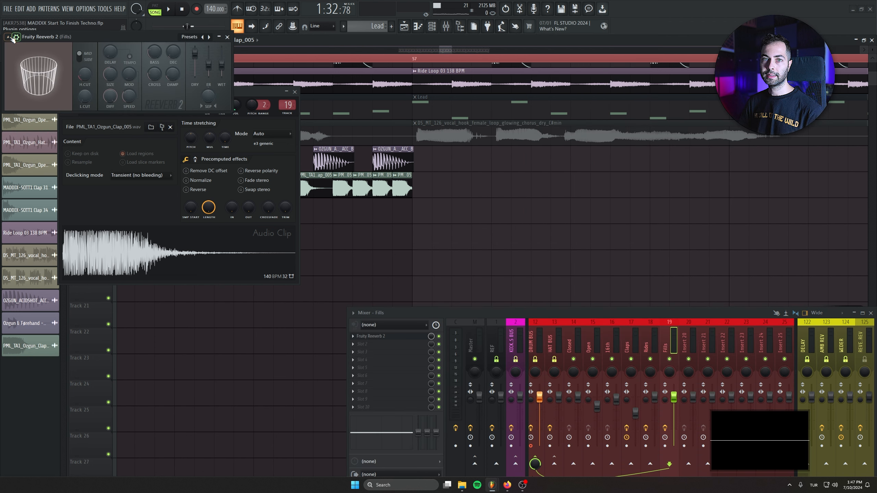
Step: Apply the OZGUN DRUMS 2 preset to Fruity Reeverb 2 on Fills and close the reverb and clap channel windows
{"action": "left_click", "coordinate": [11, 38]}
{"action": "mouse_move", "coordinate": [33, 68]}
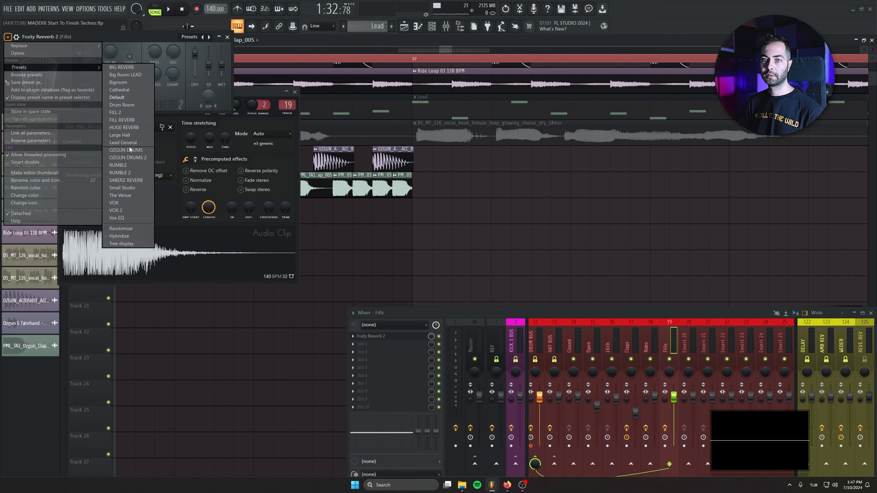
{"action": "left_click", "coordinate": [128, 157]}
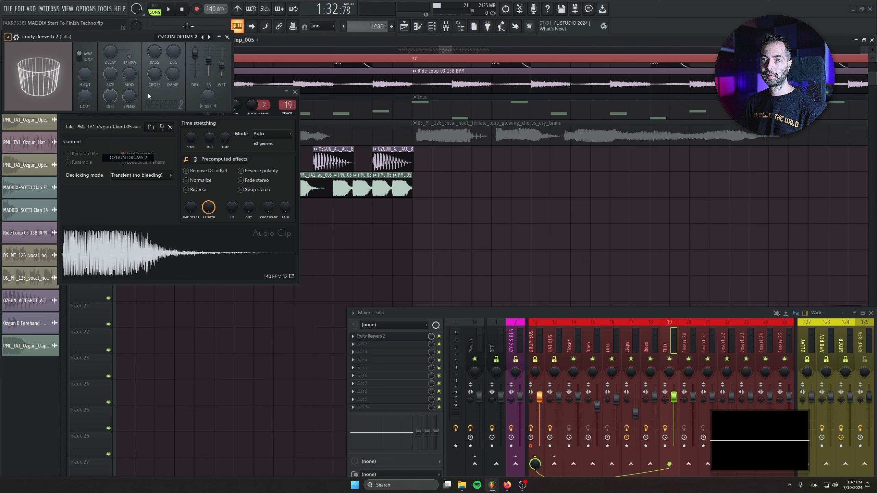
{"action": "left_click", "coordinate": [181, 121]}
{"action": "left_click", "coordinate": [228, 36]}
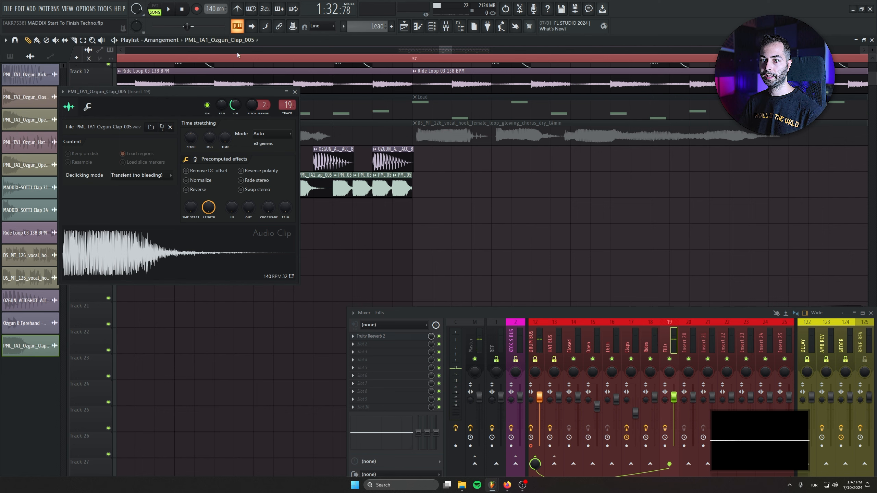
{"action": "left_click", "coordinate": [296, 91]}
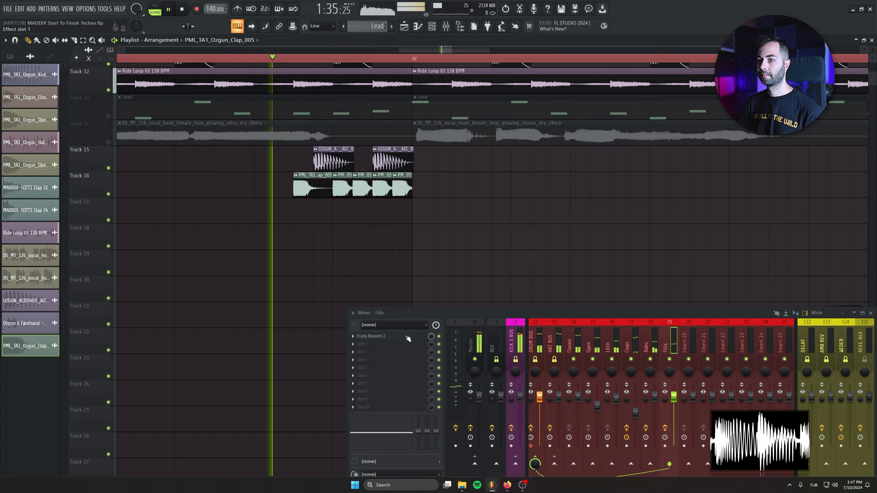
Step: Listen to the reverbed clap fill in the arrangement and save the project
{"action": "scroll", "coordinate": [284, 264], "scroll_direction": "down", "scroll_amount": 10}
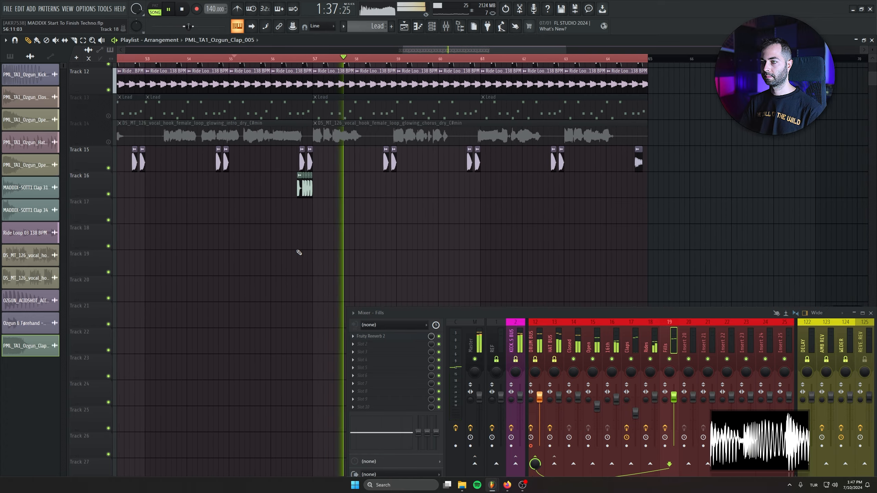
{"action": "scroll", "coordinate": [371, 262], "scroll_direction": "down", "scroll_amount": 3}
{"action": "left_click_drag", "start_coordinate": [369, 260], "coordinate": [417, 254]}
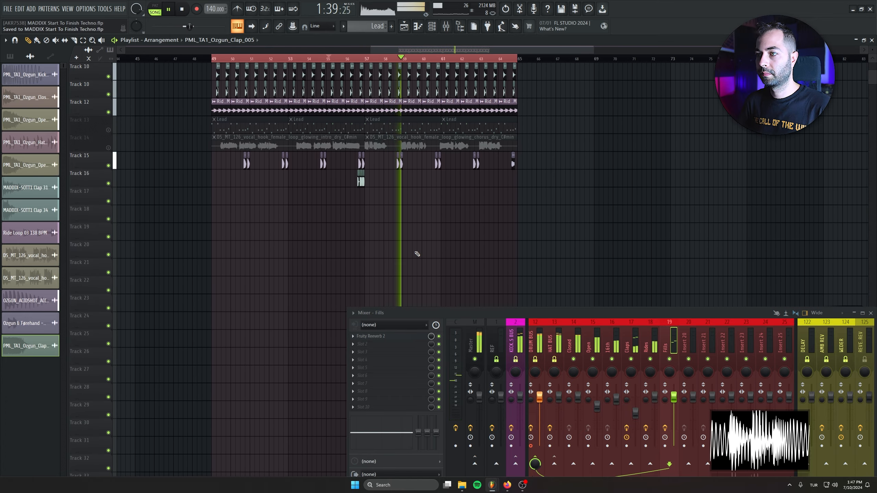
Step: Lower the Acid Shots mixer fader to about 81% (-4.4 dB) and try StageOne in its fourth effect slot
{"action": "scroll", "coordinate": [649, 347], "scroll_direction": "down", "scroll_amount": 8}
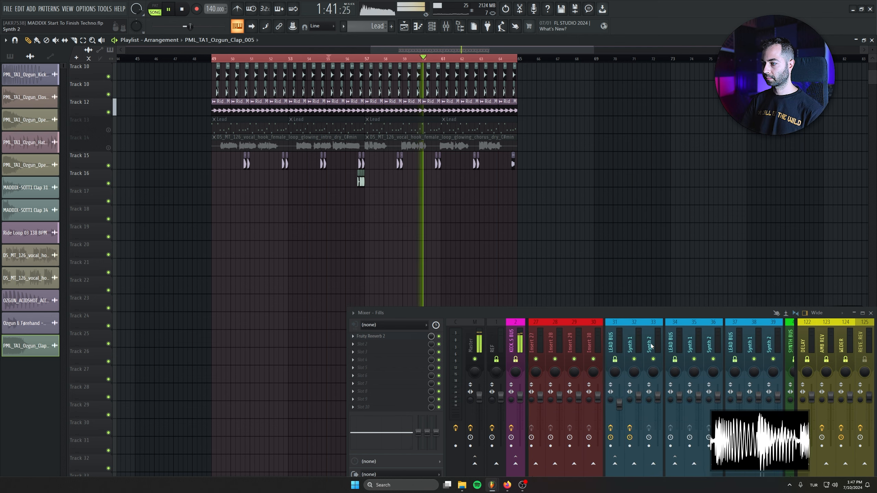
{"action": "left_click", "coordinate": [645, 405]}
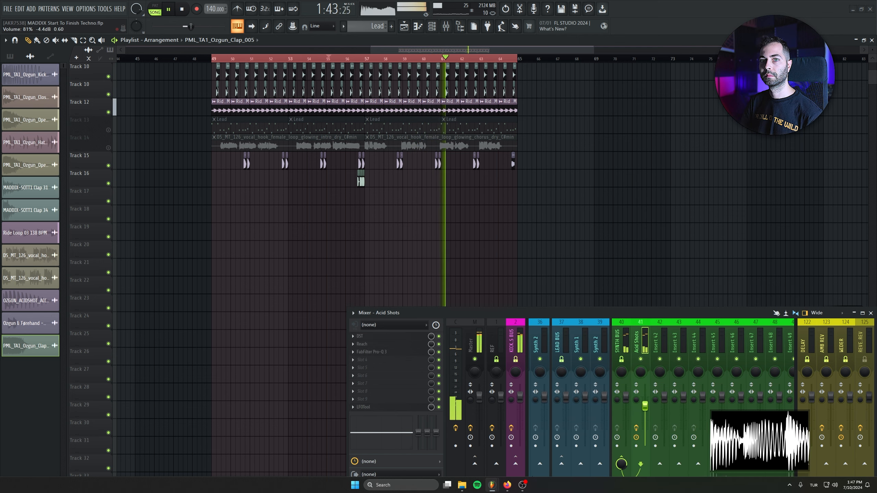
{"action": "left_click", "coordinate": [392, 361]}
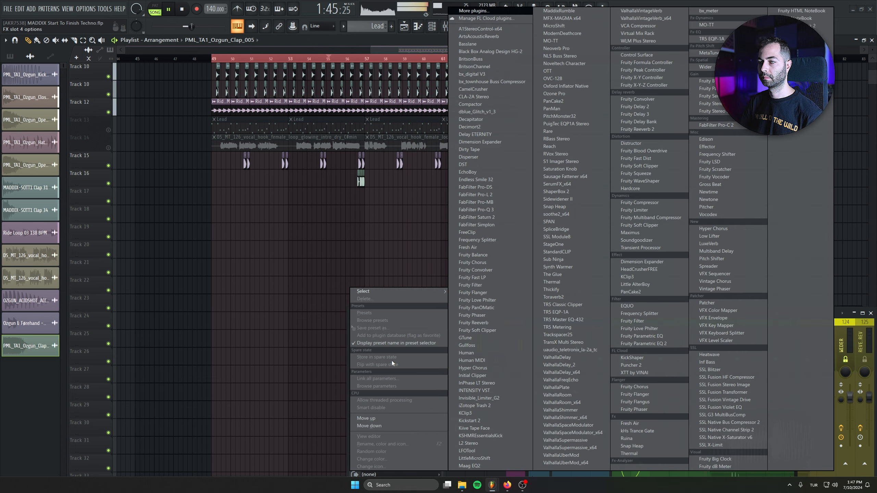
{"action": "left_click", "coordinate": [560, 244]}
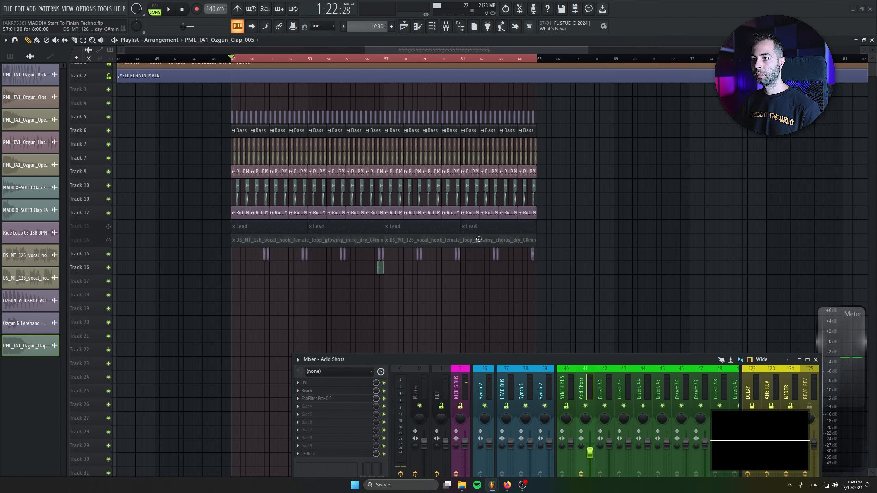
Step: Unmute the Lead pattern on Track 13 and the female vocal loops on Track 14
{"action": "scroll", "coordinate": [479, 239], "scroll_direction": "up", "scroll_amount": 1}
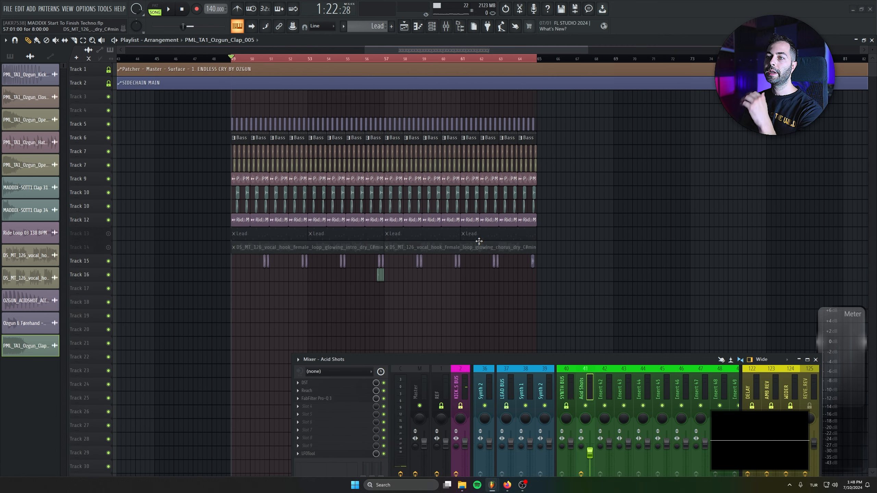
{"action": "scroll", "coordinate": [407, 288], "scroll_direction": "up", "scroll_amount": 2}
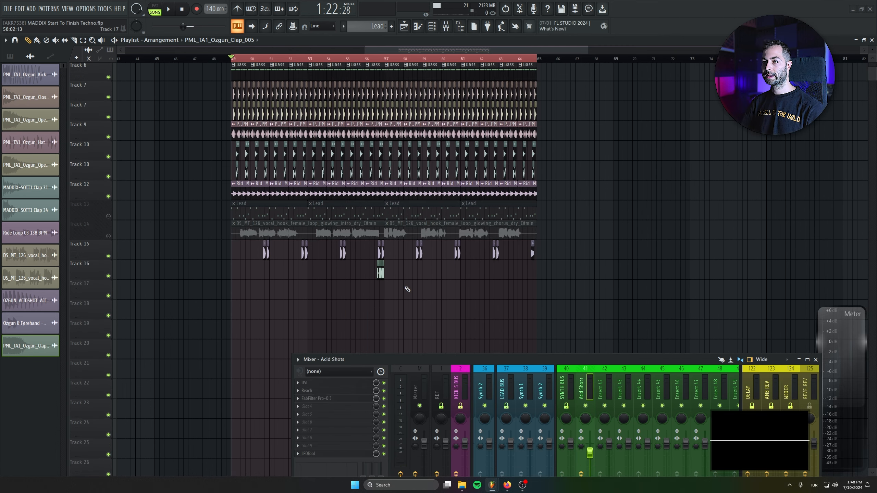
{"action": "scroll", "coordinate": [408, 289], "scroll_direction": "down", "scroll_amount": 2}
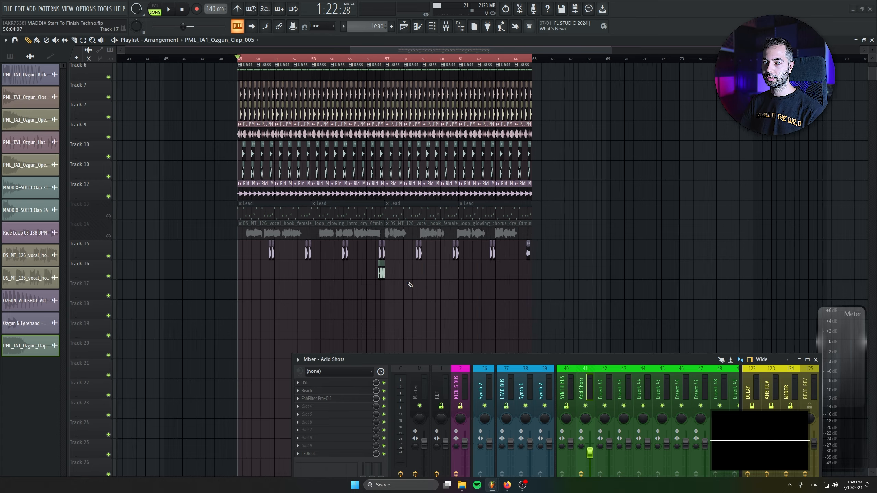
{"action": "left_click_drag", "start_coordinate": [108, 222], "coordinate": [109, 241]}
{"action": "left_click_drag", "start_coordinate": [258, 275], "coordinate": [297, 341]}
{"action": "scroll", "coordinate": [314, 272], "scroll_direction": "down", "scroll_amount": 4}
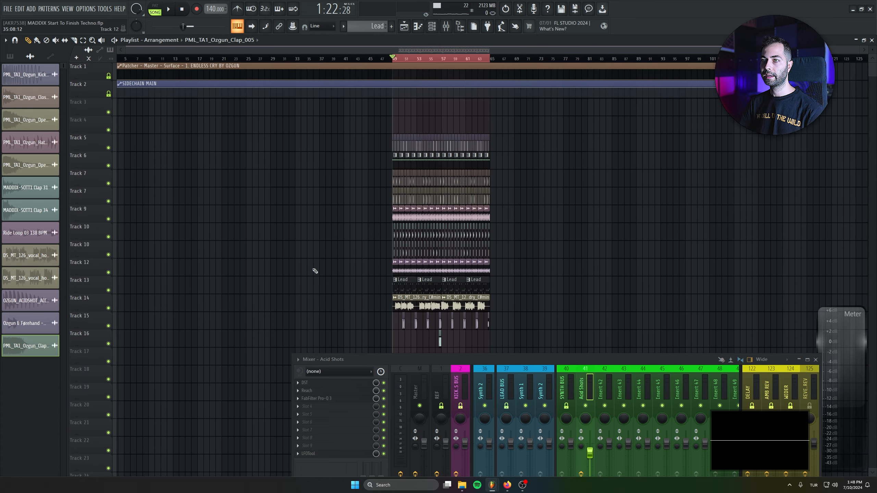
Step: Duplicate the whole 16-bar block of clips on Tracks 5 to 16 and position the doubled section from bar 49 to bar 81
{"action": "key", "text": "ctrl+d"}
{"action": "left_click_drag", "start_coordinate": [353, 117], "coordinate": [651, 351]}
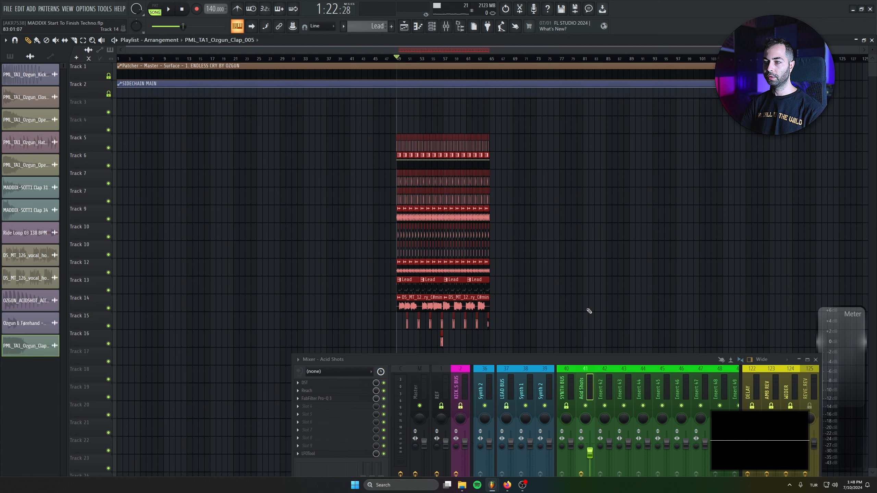
{"action": "left_click_drag", "start_coordinate": [428, 285], "coordinate": [330, 282]}
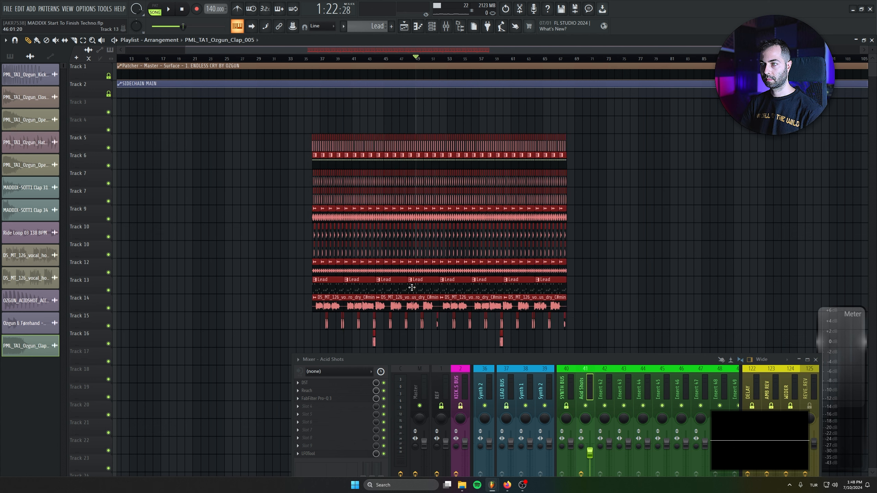
{"action": "left_click_drag", "start_coordinate": [412, 288], "coordinate": [497, 277]}
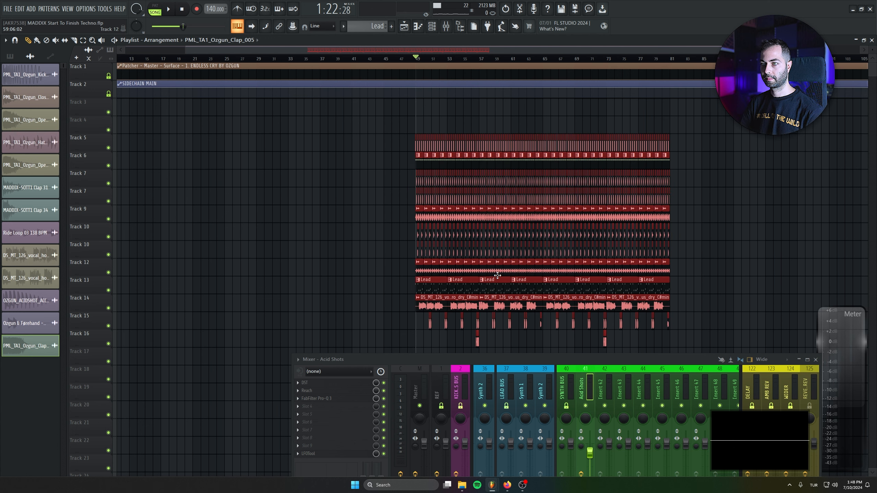
{"action": "right_click", "coordinate": [825, 249]}
{"action": "left_click_drag", "start_coordinate": [732, 243], "coordinate": [613, 229]}
Step: Shift the mixer window out of the way and delete the first female vocal loop at bar 49 on Track 14
{"action": "scroll", "coordinate": [326, 274], "scroll_direction": "up", "scroll_amount": 2}
{"action": "scroll", "coordinate": [335, 273], "scroll_direction": "up", "scroll_amount": 2}
{"action": "left_click_drag", "start_coordinate": [336, 273], "coordinate": [348, 194]}
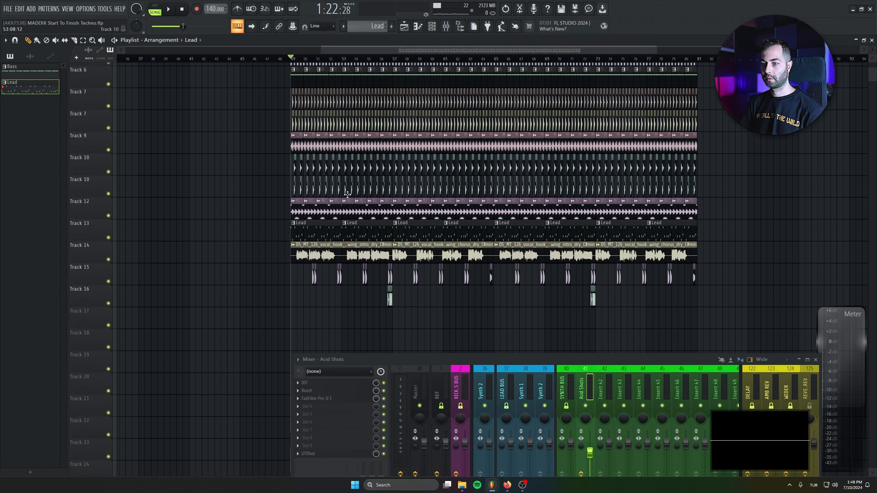
{"action": "scroll", "coordinate": [350, 190], "scroll_direction": "up", "scroll_amount": 2}
{"action": "left_click_drag", "start_coordinate": [496, 359], "coordinate": [364, 447]}
{"action": "scroll", "coordinate": [407, 283], "scroll_direction": "down", "scroll_amount": 3}
{"action": "scroll", "coordinate": [482, 198], "scroll_direction": "down", "scroll_amount": 3}
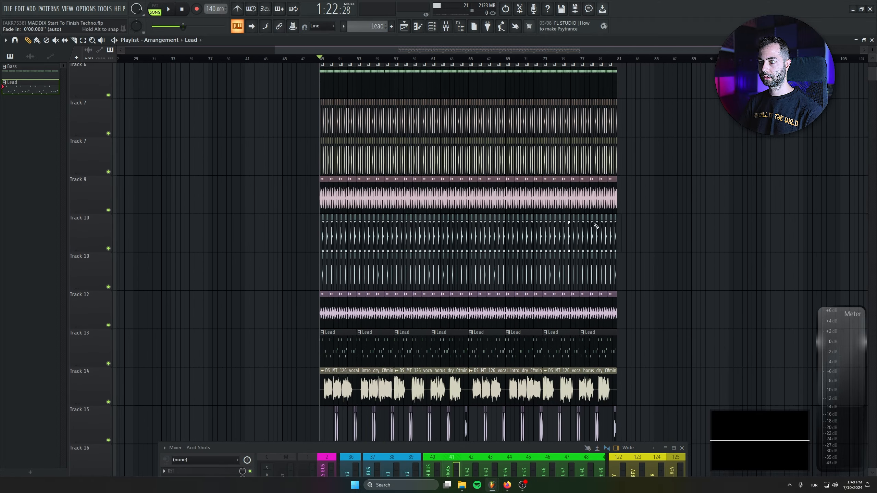
{"action": "scroll", "coordinate": [425, 282], "scroll_direction": "up", "scroll_amount": 3}
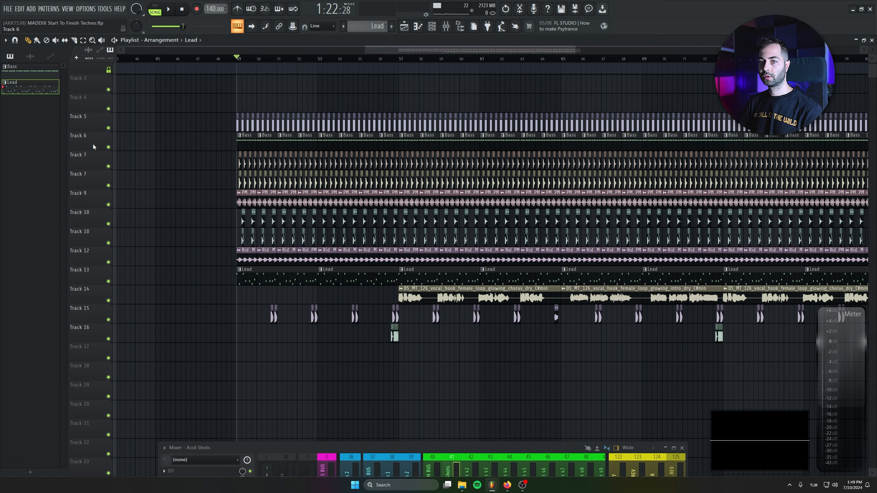
Step: Solo the kick on Track 5 and unmute the Bass on Track 6 and both Track 7 hi-hat lanes
{"action": "right_click", "coordinate": [108, 128]}
{"action": "left_click", "coordinate": [108, 147]}
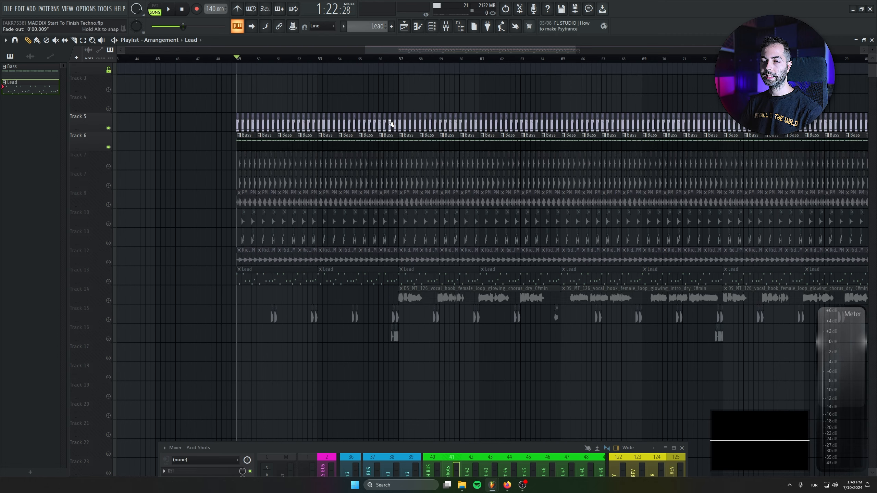
{"action": "left_click", "coordinate": [108, 166]}
{"action": "left_click", "coordinate": [108, 185]}
Step: Create a new pattern named Siren and place it at bar 49 on Track 17
{"action": "left_click_drag", "start_coordinate": [367, 92], "coordinate": [413, 47]}
{"action": "left_click", "coordinate": [396, 31]}
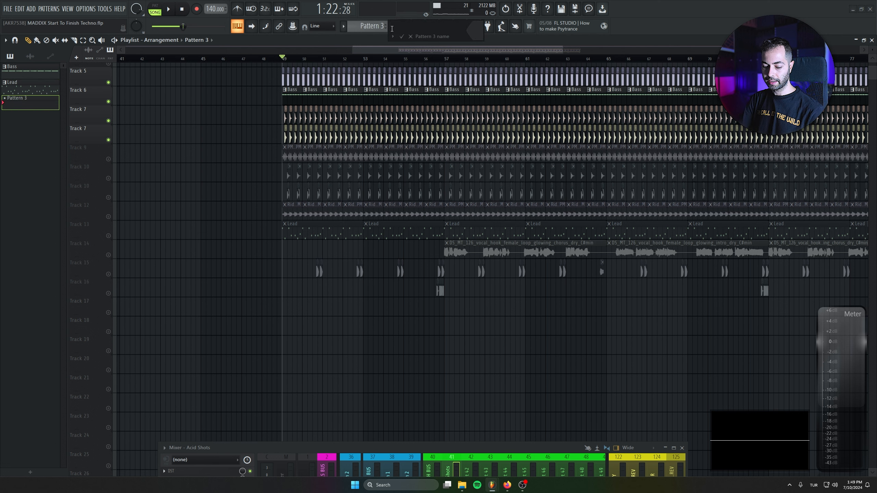
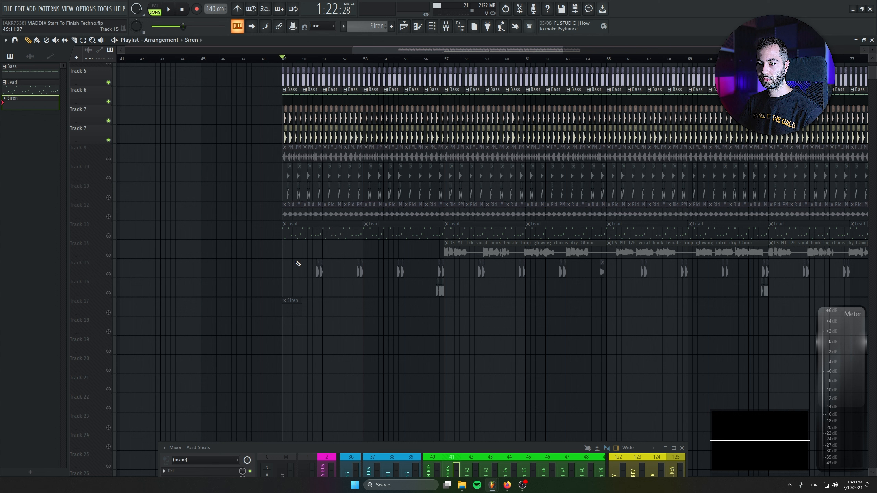
Step: Delete the Lead, ride, clap and hat clips on Tracks 9 to 13 between bars 49 and 57
{"action": "right_click", "coordinate": [311, 230]}
{"action": "right_click", "coordinate": [385, 231]}
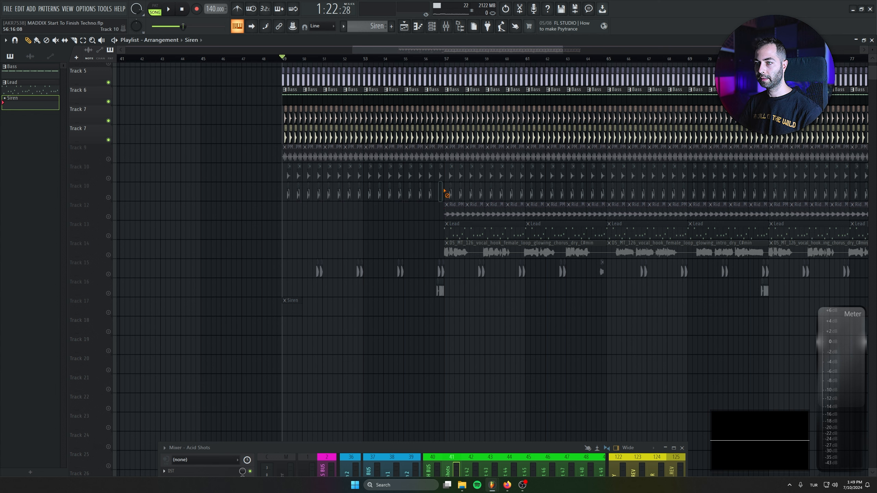
{"action": "left_click_drag", "start_coordinate": [440, 161], "coordinate": [271, 164]}
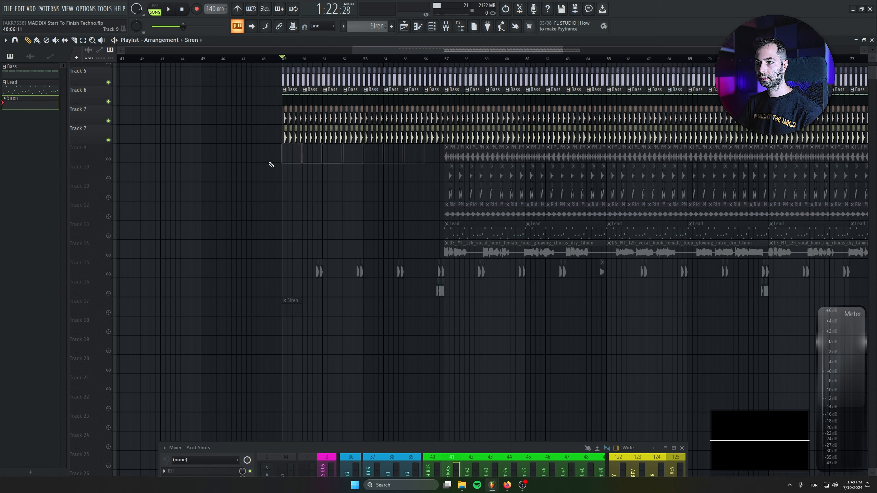
Step: Play the section and delete the clips on the second Track 7 lane from bar 49 to bar 57
{"action": "key", "text": "space"}
{"action": "left_click_drag", "start_coordinate": [294, 194], "coordinate": [282, 235]}
{"action": "mouse_move", "coordinate": [272, 175]}
{"action": "left_mouse_down"}
{"action": "mouse_move", "coordinate": [357, 177]}
{"action": "mouse_move", "coordinate": [274, 153]}
{"action": "mouse_move", "coordinate": [433, 159]}
{"action": "left_mouse_up"}
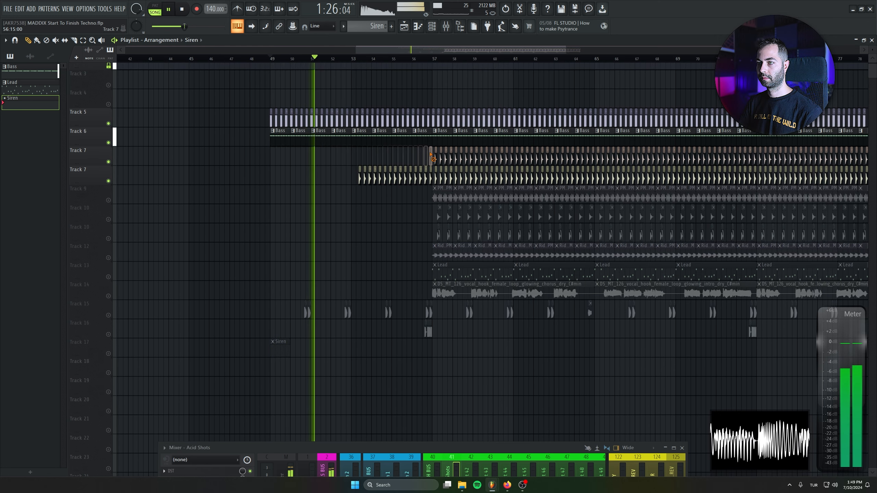
{"action": "key", "text": "ctrl+z"}
{"action": "scroll", "coordinate": [407, 210], "scroll_direction": "up", "scroll_amount": 4}
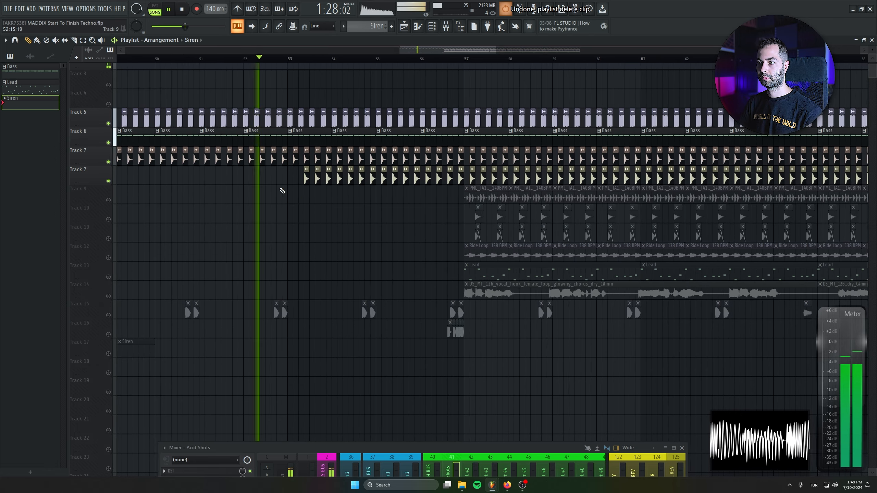
{"action": "left_click_drag", "start_coordinate": [300, 175], "coordinate": [462, 177]}
{"action": "left_click_drag", "start_coordinate": [352, 206], "coordinate": [571, 241]}
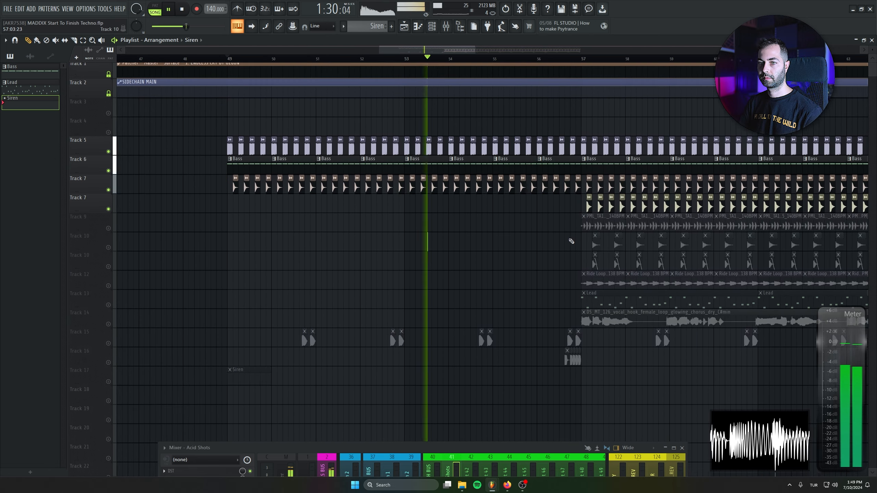
Step: Stop playback and delete the clips on the first Track 7 lane from bar 49 to bar 53
{"action": "key", "text": "space"}
{"action": "left_click_drag", "start_coordinate": [256, 188], "coordinate": [456, 190]}
{"action": "key", "text": "ctrl+z"}
{"action": "left_click_drag", "start_coordinate": [250, 199], "coordinate": [433, 195]}
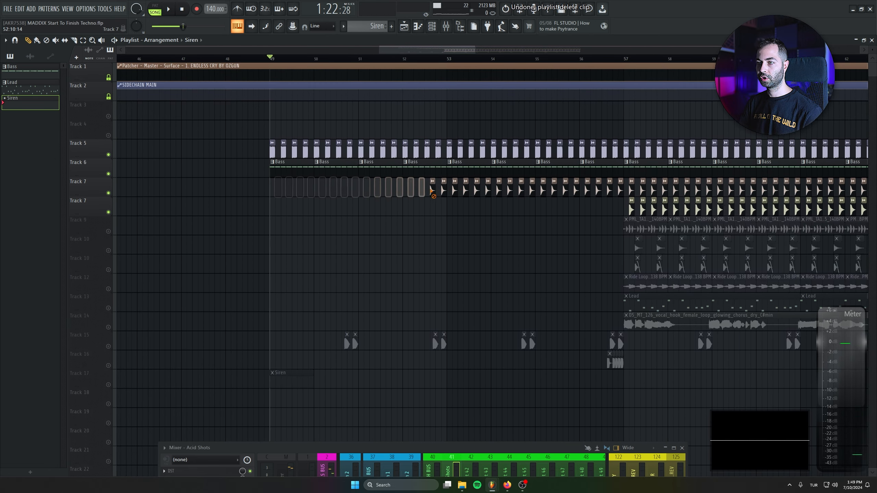
Step: Insert a new Serum instrument channel in the channel rack
{"action": "left_click_drag", "start_coordinate": [407, 272], "coordinate": [387, 268]}
{"action": "scroll", "coordinate": [387, 267], "scroll_direction": "down", "scroll_amount": 2}
{"action": "scroll", "coordinate": [380, 272], "scroll_direction": "up", "scroll_amount": 2}
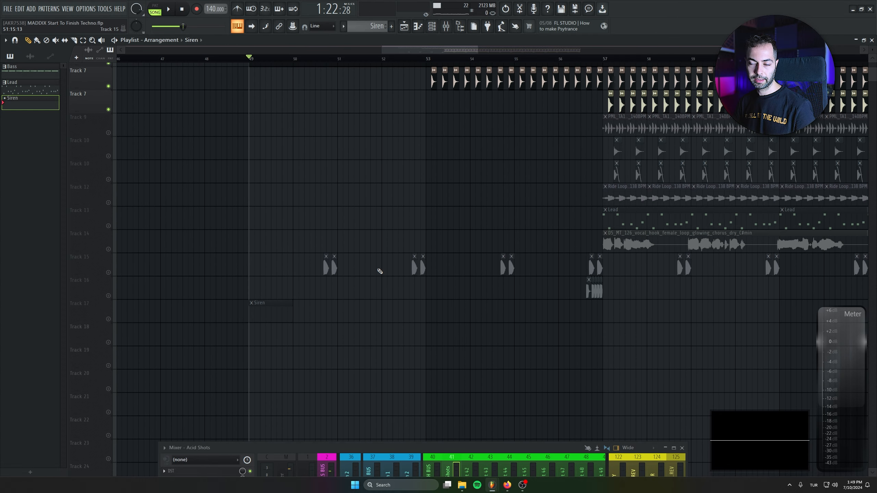
{"action": "key", "text": "F6"}
{"action": "right_click", "coordinate": [565, 190]}
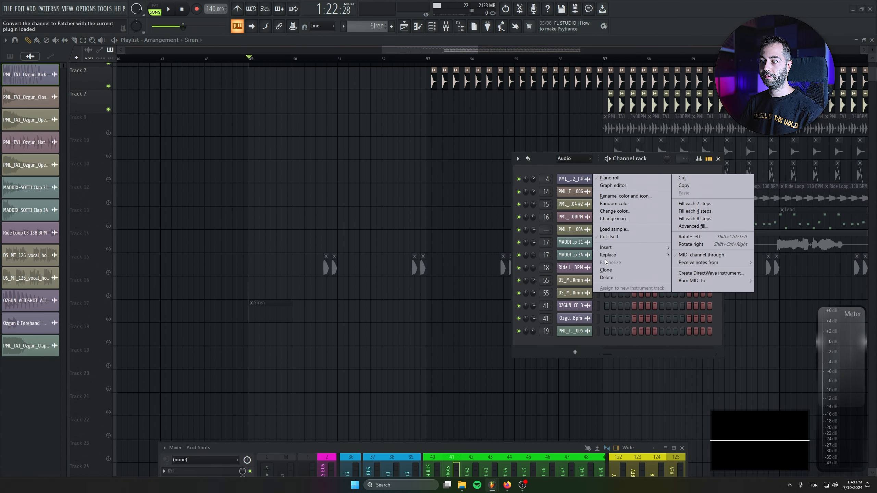
{"action": "mouse_move", "coordinate": [639, 248]}
{"action": "left_click", "coordinate": [695, 150]}
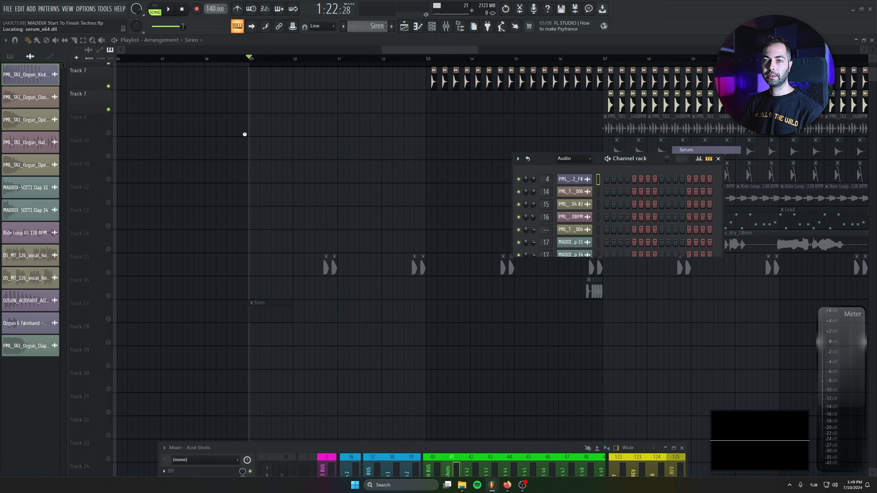
{"action": "left_click_drag", "start_coordinate": [221, 103], "coordinate": [322, 160]}
Step: Load the PML LD Screech preset from the OZGUN TA folder in the new Serum, audition it and close the plugin window
{"action": "left_click", "coordinate": [351, 171]}
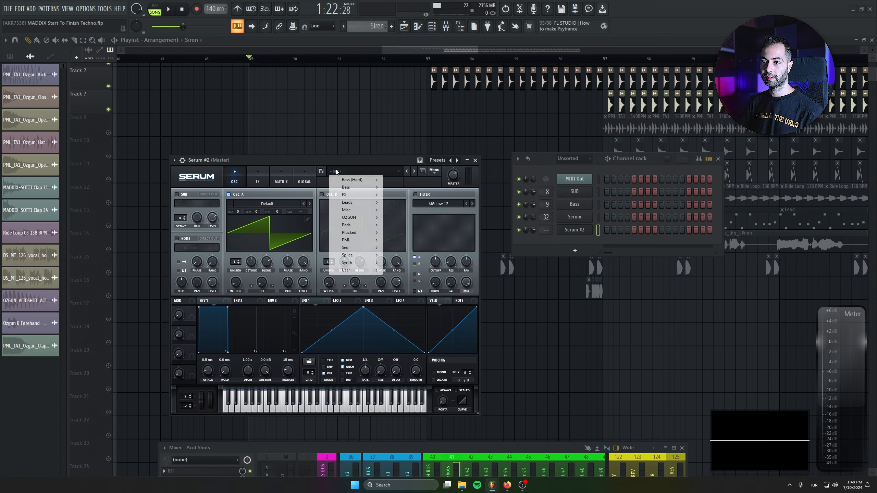
{"action": "mouse_move", "coordinate": [354, 220]}
{"action": "mouse_move", "coordinate": [408, 247]}
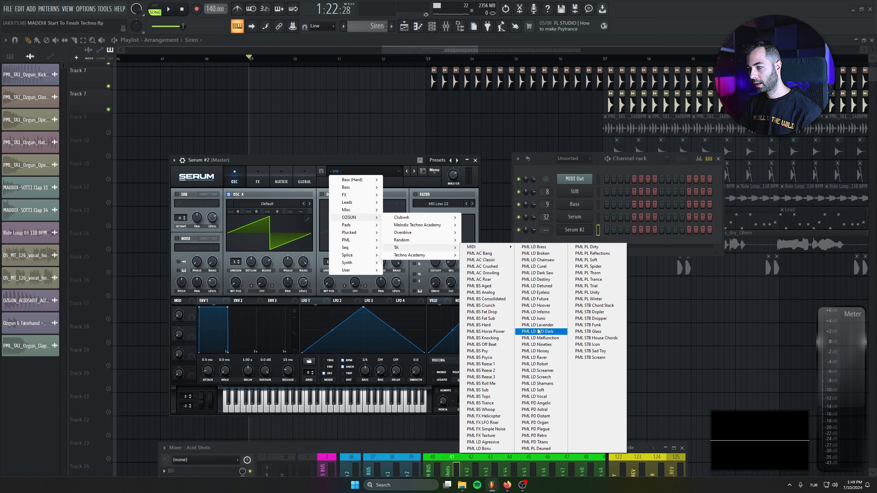
{"action": "left_click", "coordinate": [559, 377]}
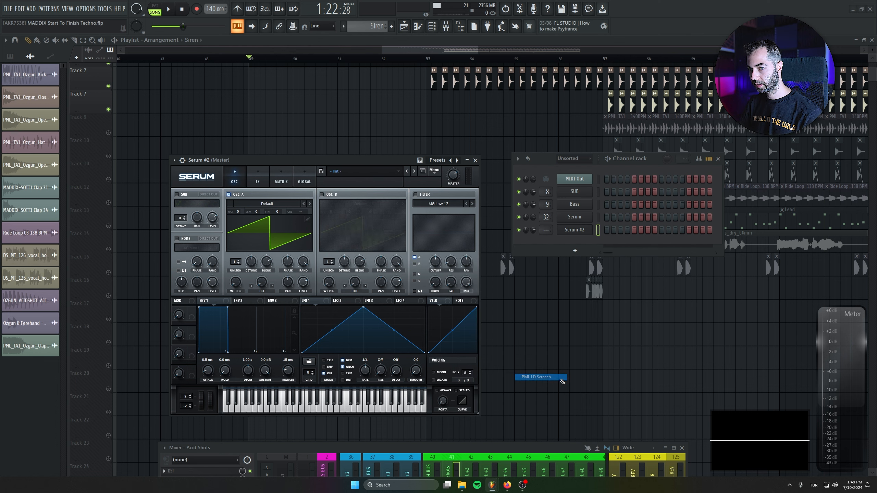
{"action": "left_click_drag", "start_coordinate": [320, 160], "coordinate": [333, 197]}
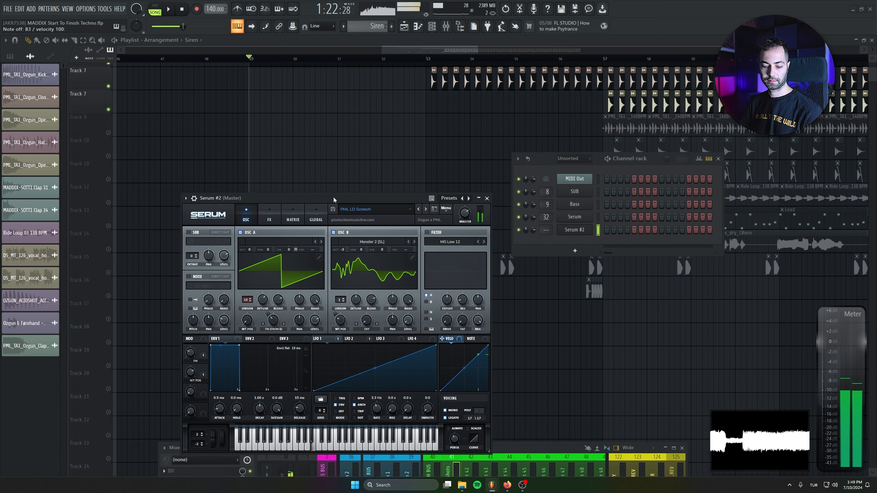
{"action": "left_click", "coordinate": [486, 198]}
Step: Open the piano roll for Serum #2 and draw a B4 note at the start of the Siren pattern
{"action": "right_click", "coordinate": [585, 227]}
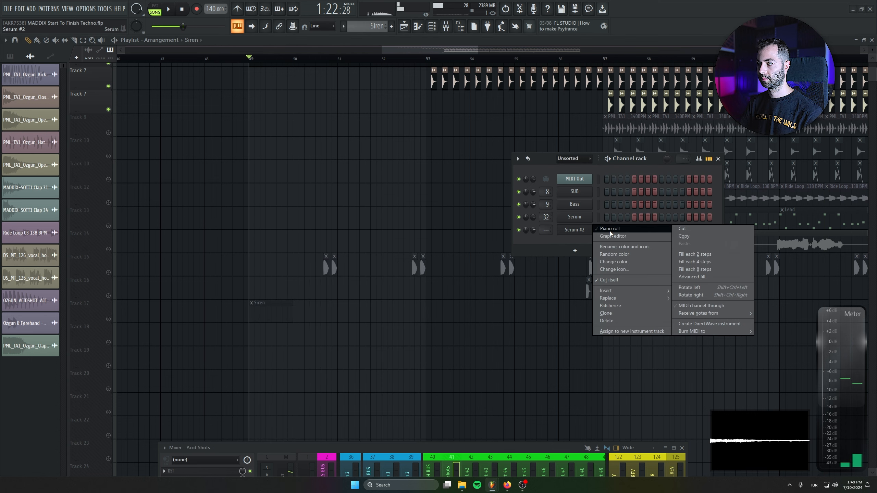
{"action": "left_click", "coordinate": [608, 229]}
{"action": "left_click_drag", "start_coordinate": [463, 135], "coordinate": [390, 125]}
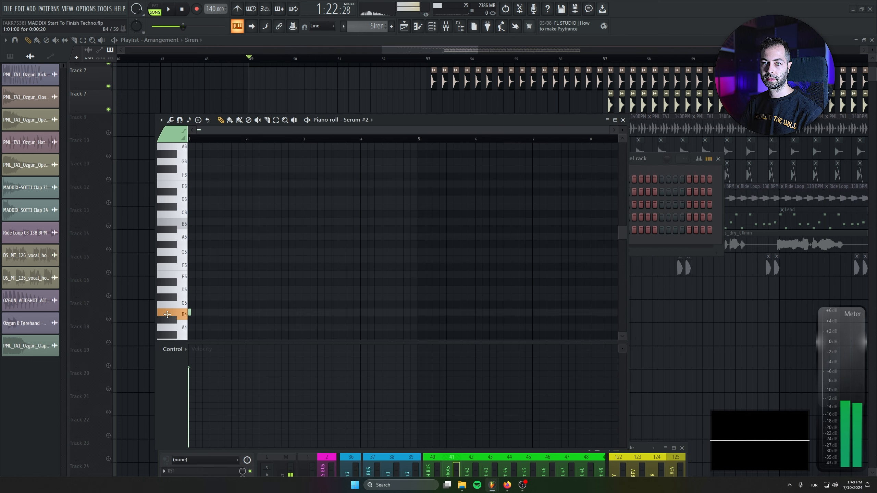
{"action": "key", "text": "space"}
{"action": "scroll", "coordinate": [200, 322], "scroll_direction": "up", "scroll_amount": 3}
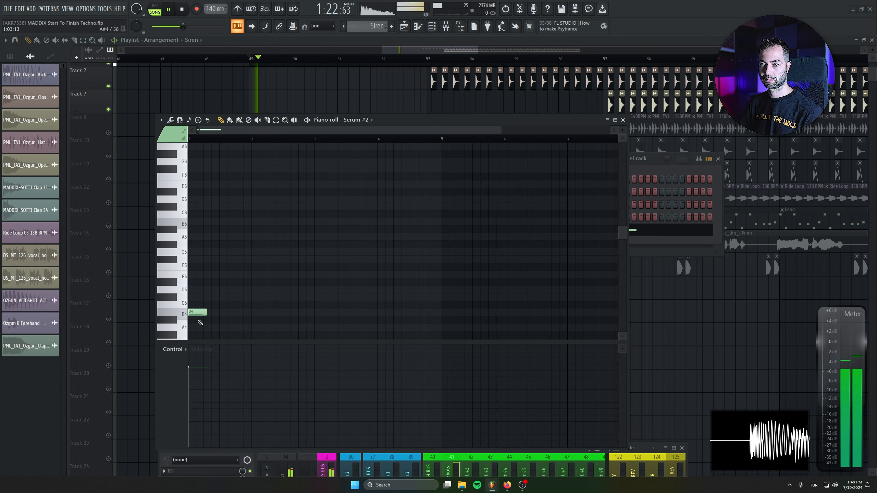
{"action": "key", "text": "space"}
{"action": "left_click_drag", "start_coordinate": [467, 120], "coordinate": [448, 442]}
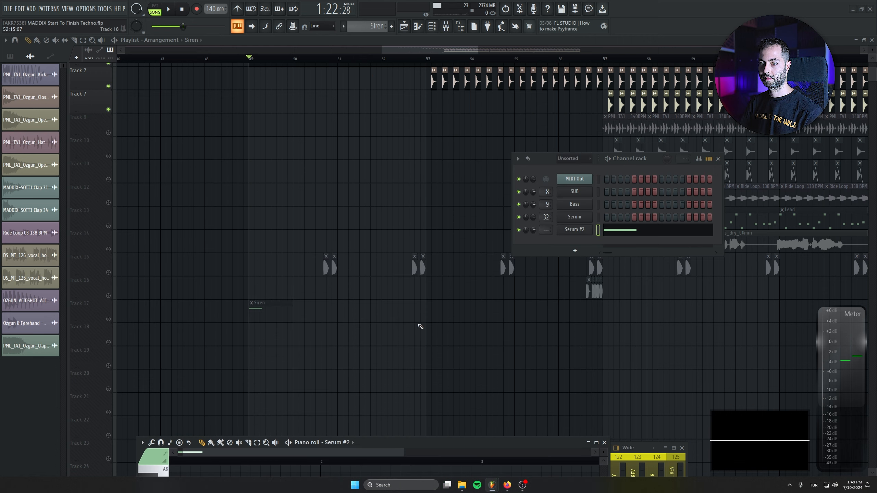
Step: Unmute Track 17 and listen to the Siren pattern from bar 49
{"action": "left_click_drag", "start_coordinate": [419, 327], "coordinate": [479, 161]}
{"action": "left_click", "coordinate": [108, 155]}
{"action": "left_click_drag", "start_coordinate": [202, 194], "coordinate": [181, 313]}
{"action": "key", "text": "space"}
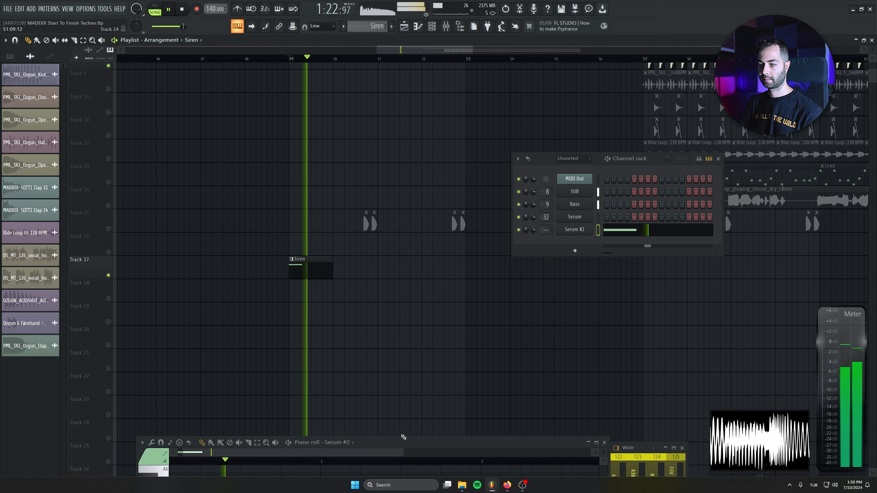
{"action": "key", "text": "space"}
Step: Lengthen the B4 siren note to nearly a full bar and add matching B4 notes at bars 2 and 3
{"action": "left_click_drag", "start_coordinate": [401, 442], "coordinate": [402, 246]}
{"action": "left_click_drag", "start_coordinate": [315, 421], "coordinate": [328, 421]}
{"action": "key", "text": "space"}
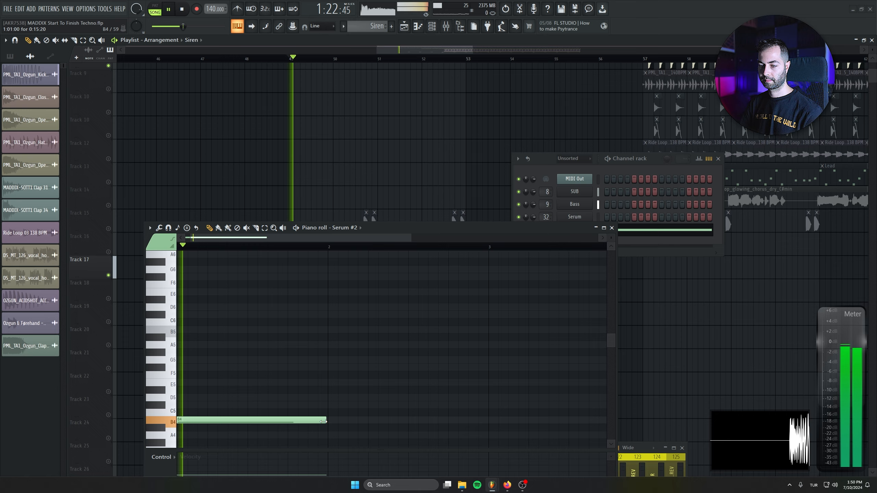
{"action": "left_click", "coordinate": [332, 421]}
{"action": "scroll", "coordinate": [421, 399], "scroll_direction": "down", "scroll_amount": 2}
{"action": "scroll", "coordinate": [420, 399], "scroll_direction": "down", "scroll_amount": 1}
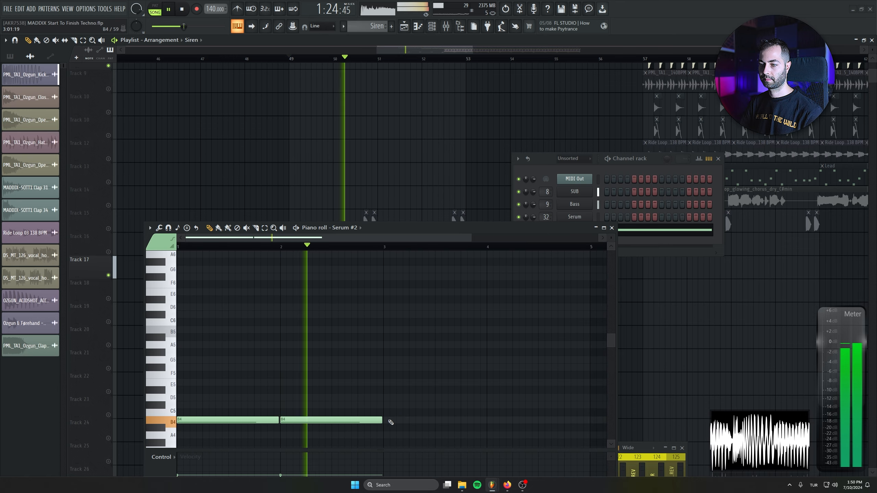
{"action": "left_click", "coordinate": [388, 421]}
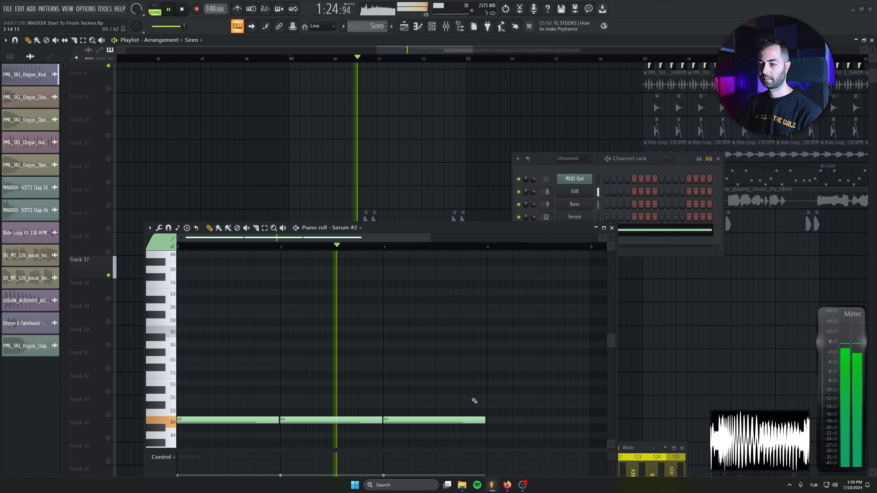
Step: Close the piano roll and channel rack, and place a second Siren clip at bar 53 on Track 17
{"action": "left_click", "coordinate": [611, 228]}
{"action": "left_click", "coordinate": [718, 158]}
{"action": "left_click_drag", "start_coordinate": [560, 295], "coordinate": [536, 298]}
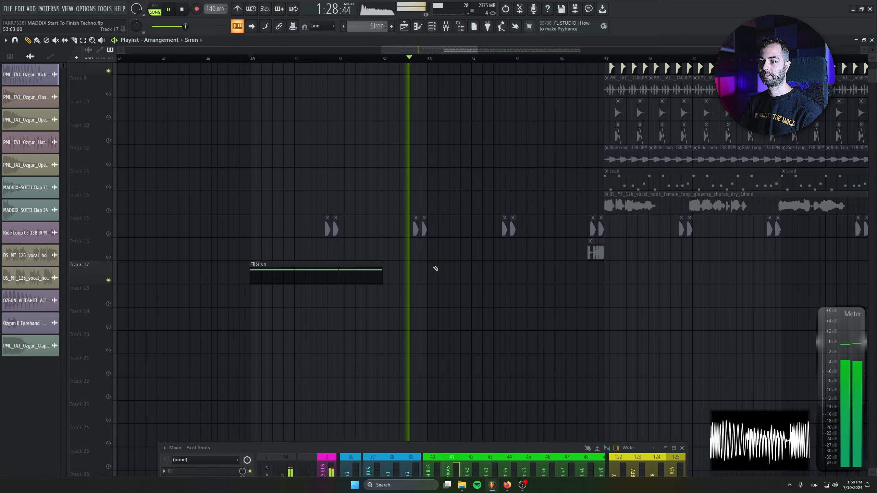
{"action": "left_click", "coordinate": [435, 269]}
{"action": "left_click_drag", "start_coordinate": [480, 301], "coordinate": [470, 158]}
{"action": "scroll", "coordinate": [582, 293], "scroll_direction": "down", "scroll_amount": 1}
{"action": "scroll", "coordinate": [582, 293], "scroll_direction": "up", "scroll_amount": 4}
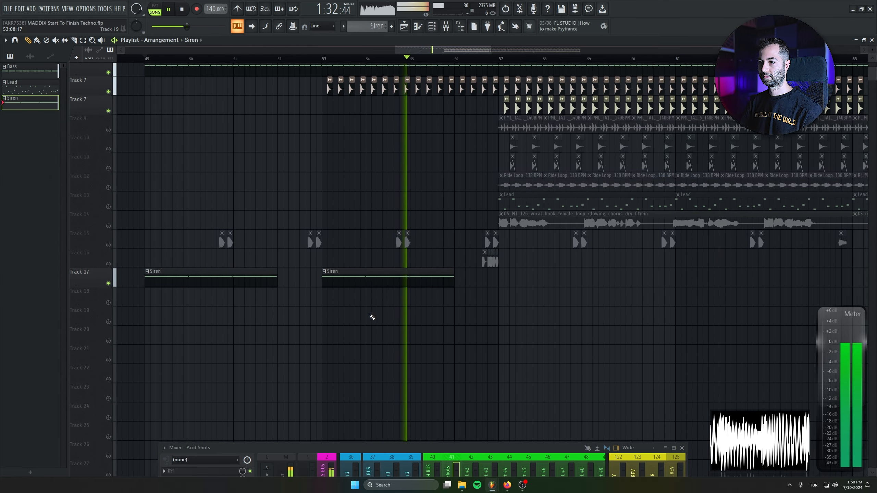
Step: Stop playback, unmute all playlist tracks and reopen the Siren clip in the piano roll
{"action": "left_click", "coordinate": [108, 265], "text": "ctrl"}
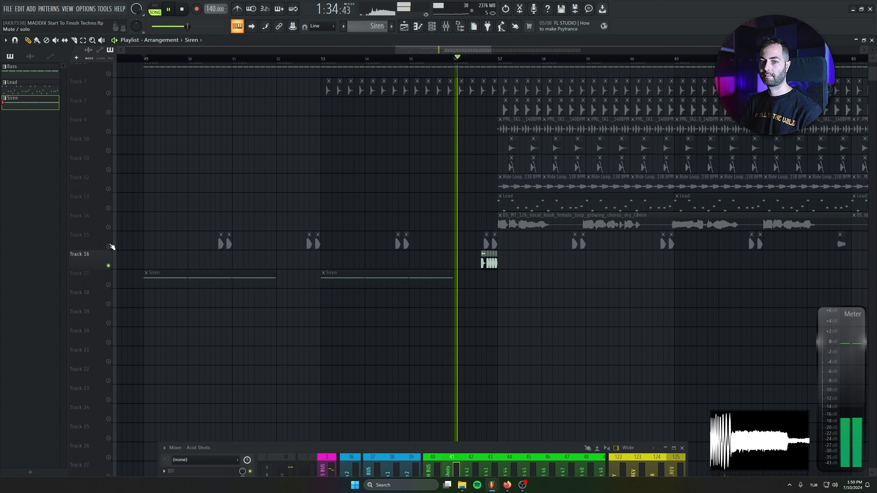
{"action": "key", "text": "space"}
{"action": "right_click", "coordinate": [105, 286]}
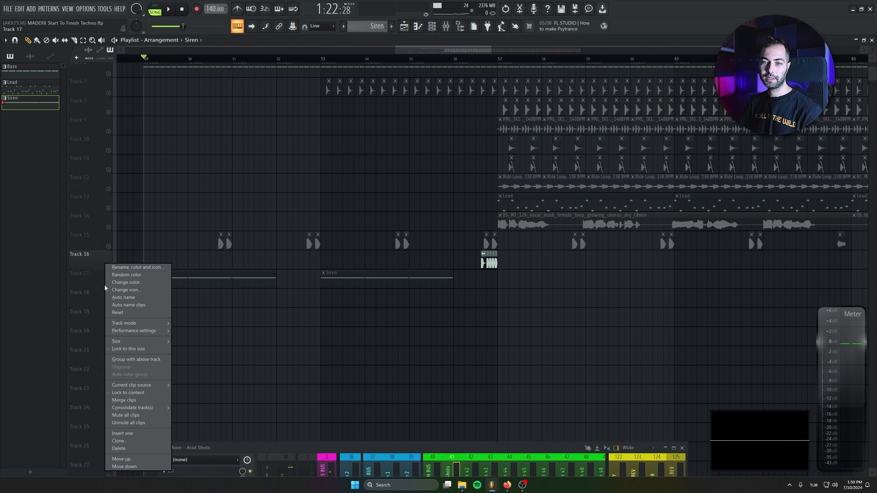
{"action": "left_click", "coordinate": [104, 287]}
{"action": "right_click", "coordinate": [109, 285]}
{"action": "right_click", "coordinate": [108, 285]}
{"action": "double_click", "coordinate": [200, 282]}
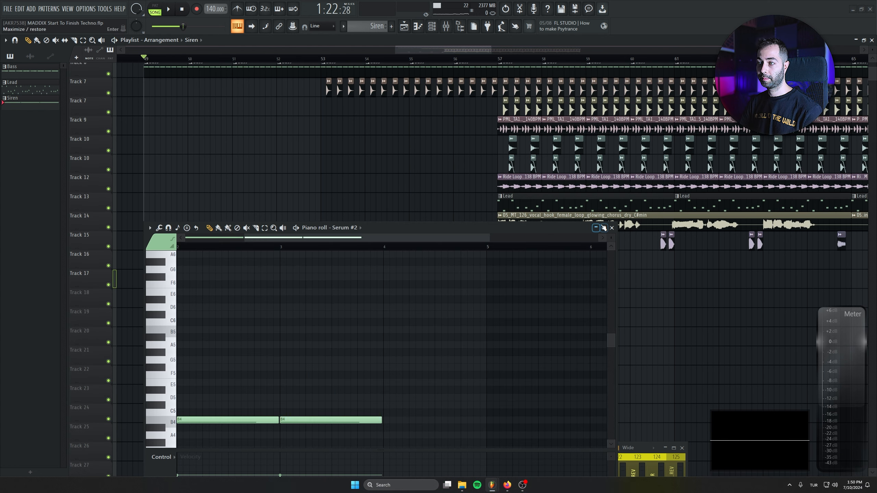
Step: Close the piano roll, route the Serum #2 channel to mixer insert 42 and name that insert Siren
{"action": "left_click", "coordinate": [611, 229]}
{"action": "left_click_drag", "start_coordinate": [516, 450], "coordinate": [514, 266]}
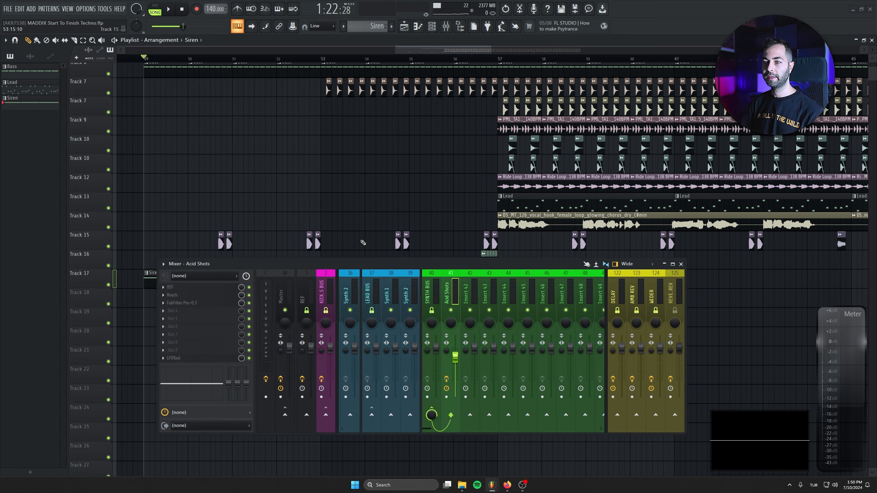
{"action": "left_click", "coordinate": [431, 26]}
{"action": "left_click_drag", "start_coordinate": [539, 228], "coordinate": [503, 282]}
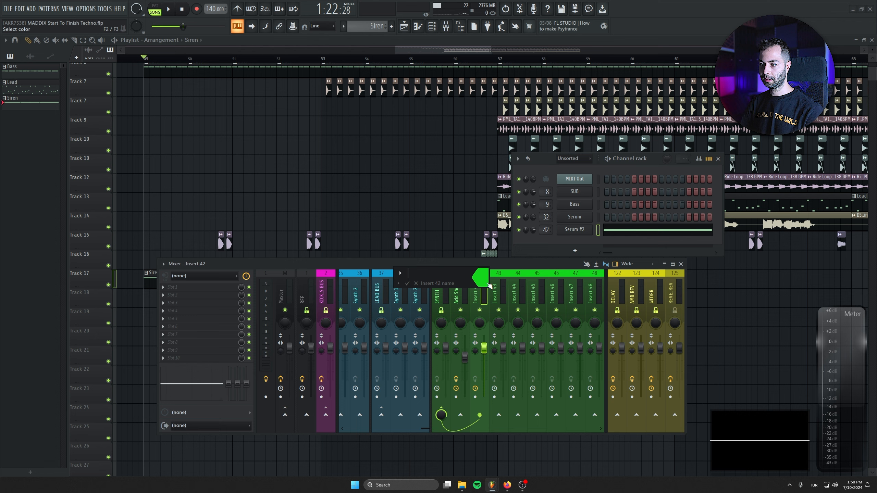
Step: Load Fruity Blood Overdrive in the Siren insert's first effect slot and audition the siren
{"action": "left_click", "coordinate": [196, 292]}
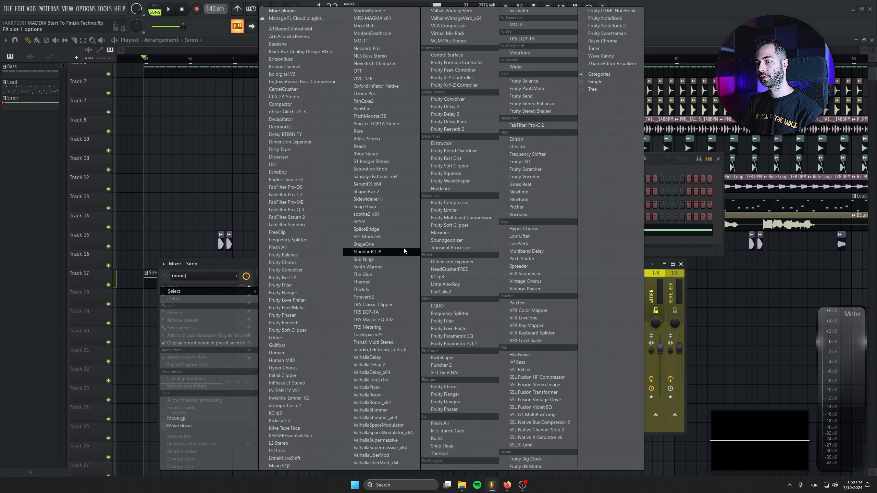
{"action": "left_click", "coordinate": [454, 151]}
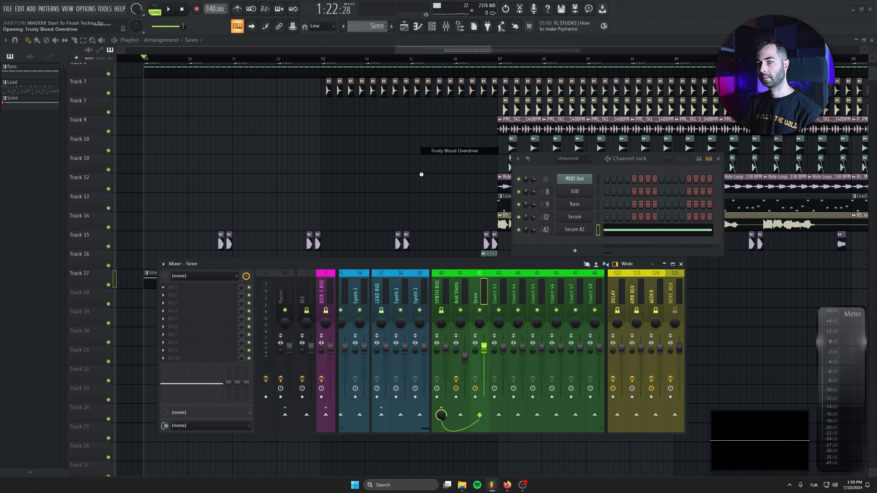
{"action": "key", "text": "space"}
{"action": "key", "text": "space"}
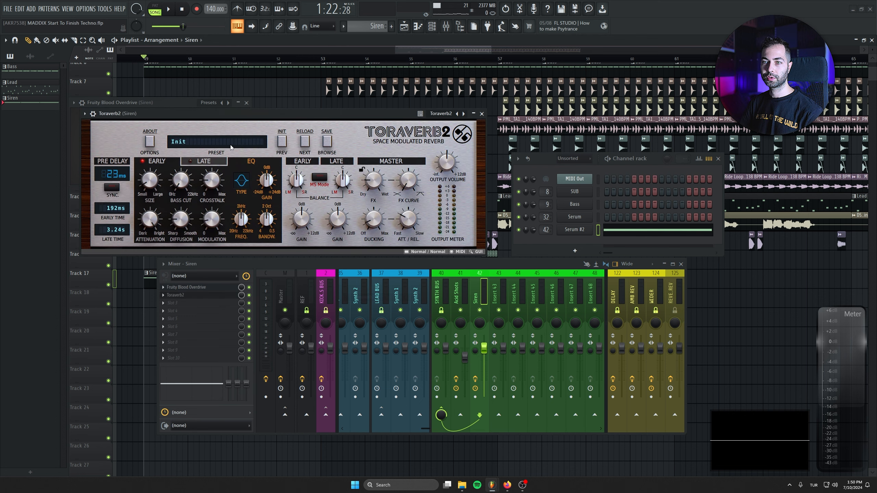
Step: Add Toraverb2 in the Siren insert's second slot, close its window and slightly lower the Siren fader during playback
{"action": "left_click_drag", "start_coordinate": [390, 114], "coordinate": [380, 196]}
{"action": "key", "text": "space"}
{"action": "left_click", "coordinate": [472, 197]}
{"action": "left_click_drag", "start_coordinate": [484, 347], "coordinate": [485, 357]}
{"action": "key", "text": "space"}
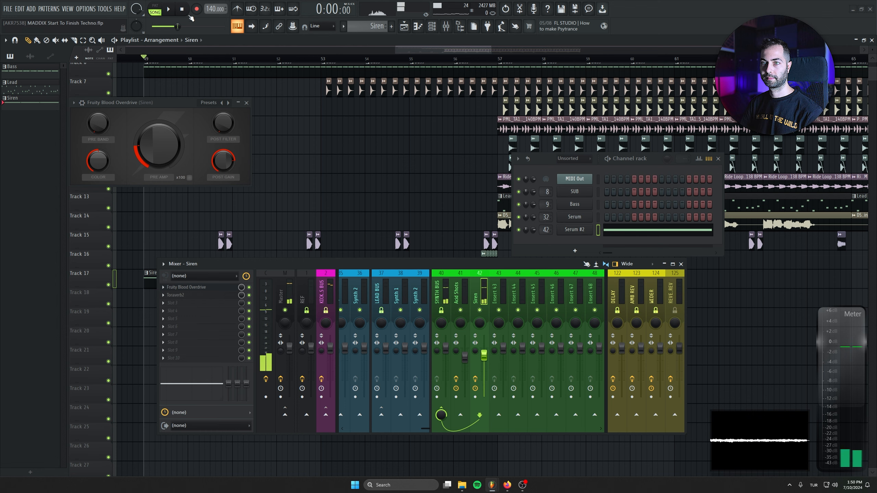
Step: Add LFOTool with the DROP ELEMENTS preset in the Siren insert's last slot and close the open effect windows
{"action": "left_click_drag", "start_coordinate": [221, 114], "coordinate": [299, 181]}
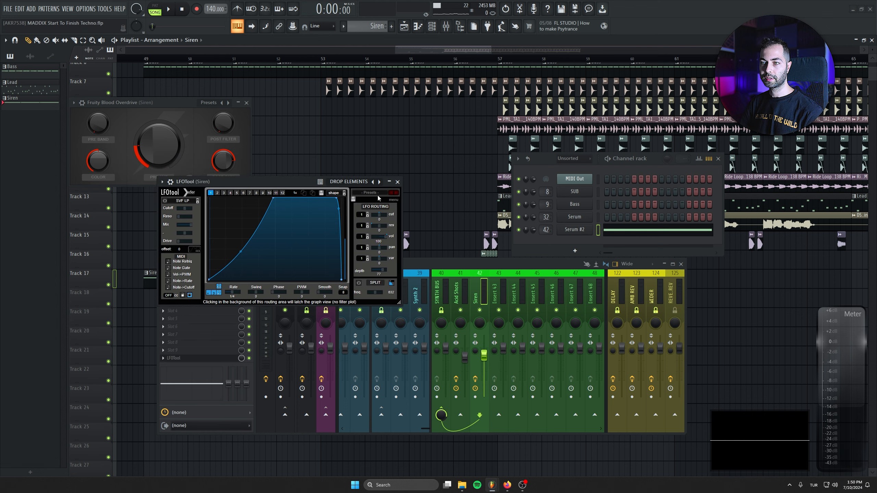
{"action": "left_click", "coordinate": [398, 182]}
{"action": "left_click", "coordinate": [247, 102]}
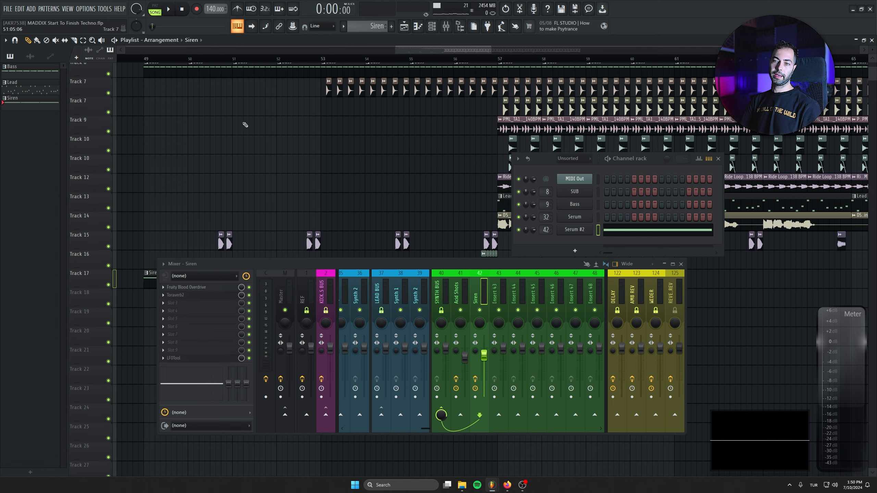
Step: Add FabFilter Pro-Q 3 in the Siren's third slot and low-cut the siren at about 230 Hz during playback
{"action": "left_click", "coordinate": [193, 304]}
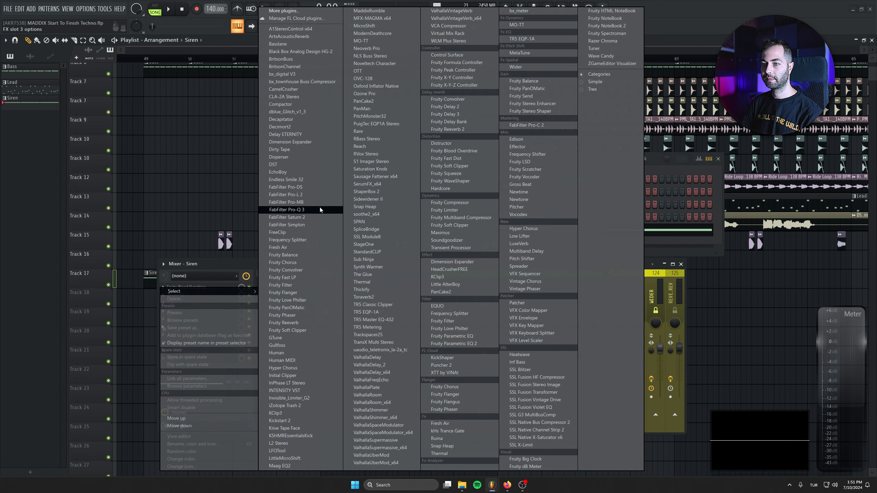
{"action": "left_click", "coordinate": [287, 210]}
{"action": "left_click", "coordinate": [170, 10]}
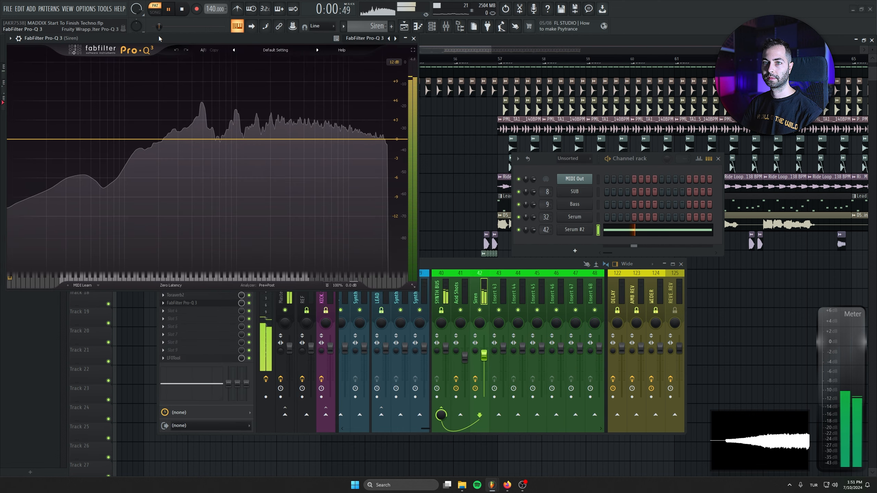
{"action": "left_click_drag", "start_coordinate": [161, 37], "coordinate": [277, 75]}
{"action": "left_click_drag", "start_coordinate": [151, 175], "coordinate": [278, 183]}
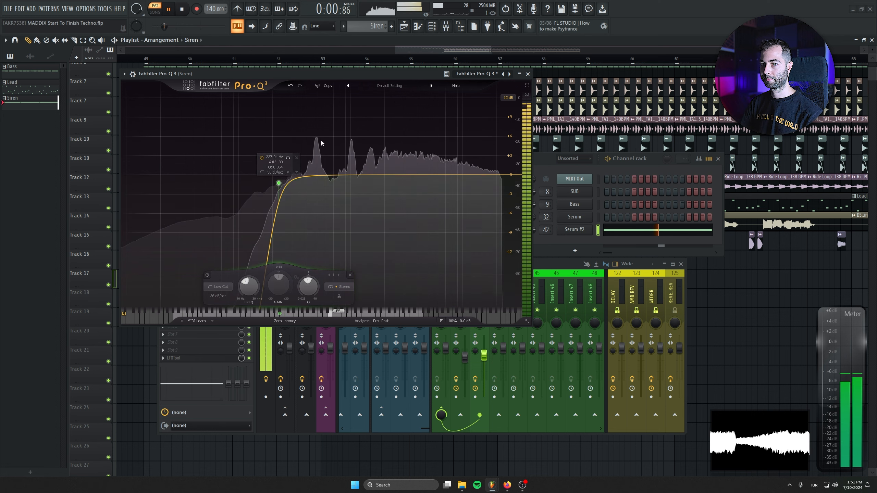
{"action": "left_click_drag", "start_coordinate": [442, 79], "coordinate": [419, 102]}
{"action": "left_click", "coordinate": [505, 97]}
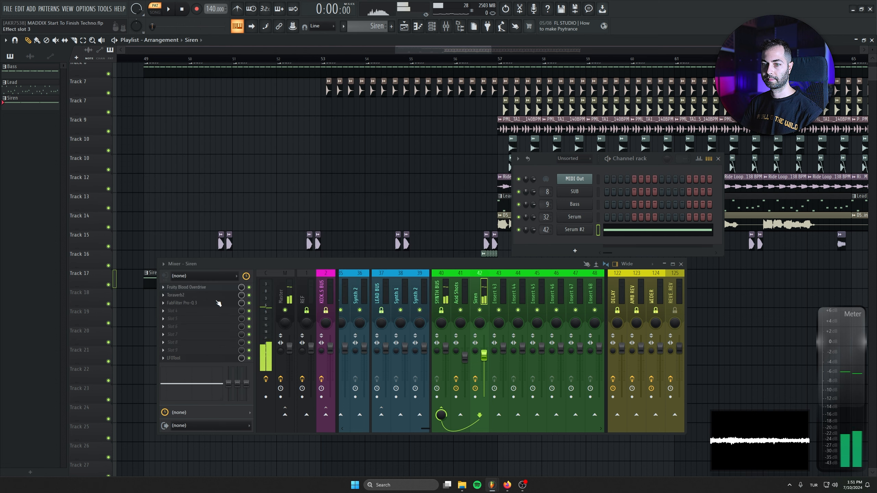
Step: Adjust the FM macro in Serum #2, then add Gross Beat to the Siren insert with the Trance Gt 1 volume pattern
{"action": "left_click", "coordinate": [561, 230]}
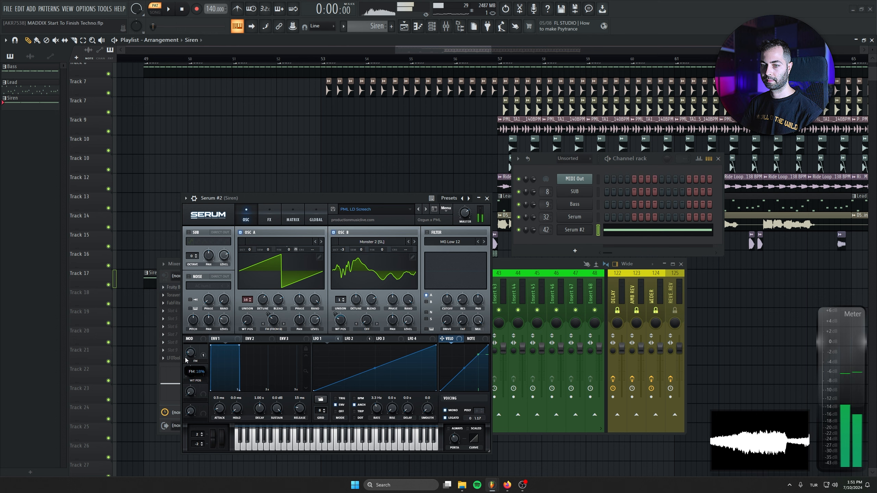
{"action": "left_click", "coordinate": [486, 198]}
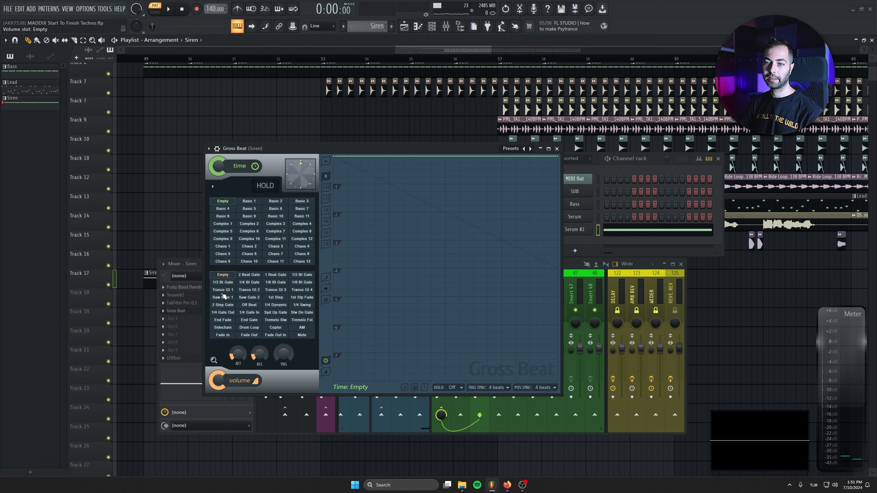
{"action": "left_click", "coordinate": [223, 290]}
{"action": "left_click_drag", "start_coordinate": [392, 148], "coordinate": [394, 186]}
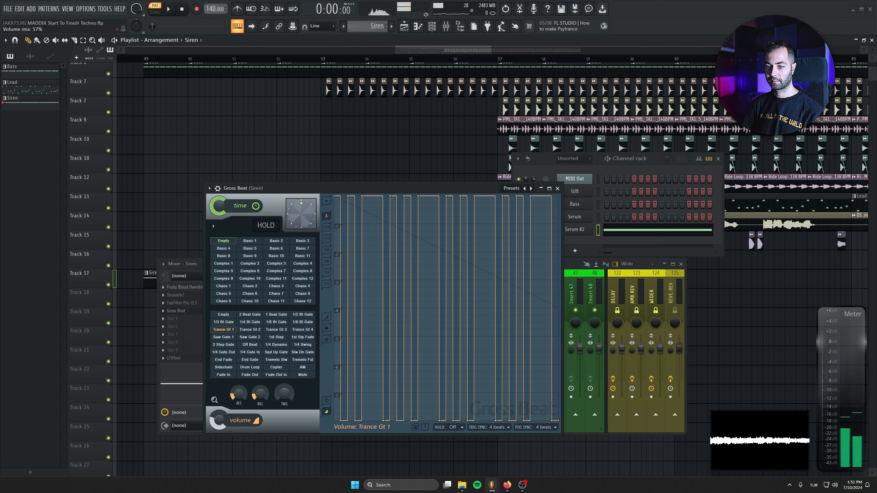
Step: Create an automation clip for Gross Beat's volume mix at 57% and close the plugin, mixer and channel rack
{"action": "right_click", "coordinate": [219, 420]}
{"action": "left_click", "coordinate": [256, 401]}
{"action": "left_click", "coordinate": [558, 188]}
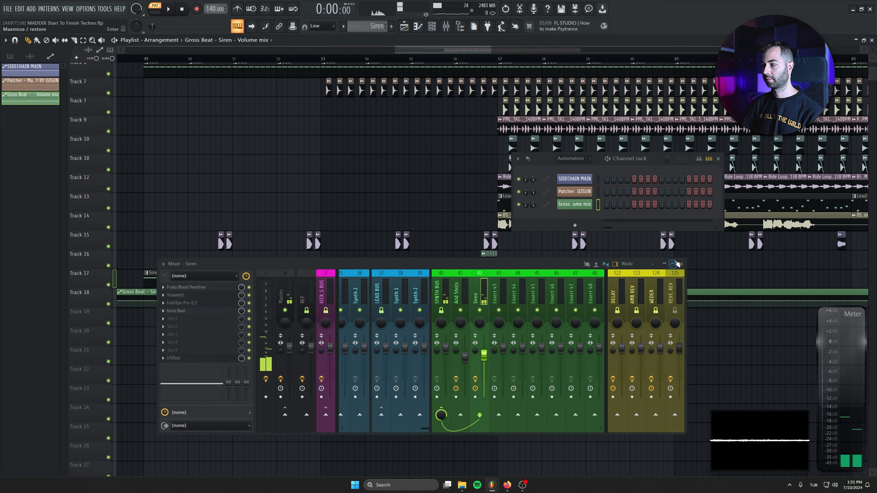
{"action": "left_click", "coordinate": [681, 264]}
{"action": "left_click", "coordinate": [718, 159]}
Step: Copy the 57% value from the Gross Beat automation's first point and move the clip's start to bar 49
{"action": "scroll", "coordinate": [317, 362], "scroll_direction": "down", "scroll_amount": 6}
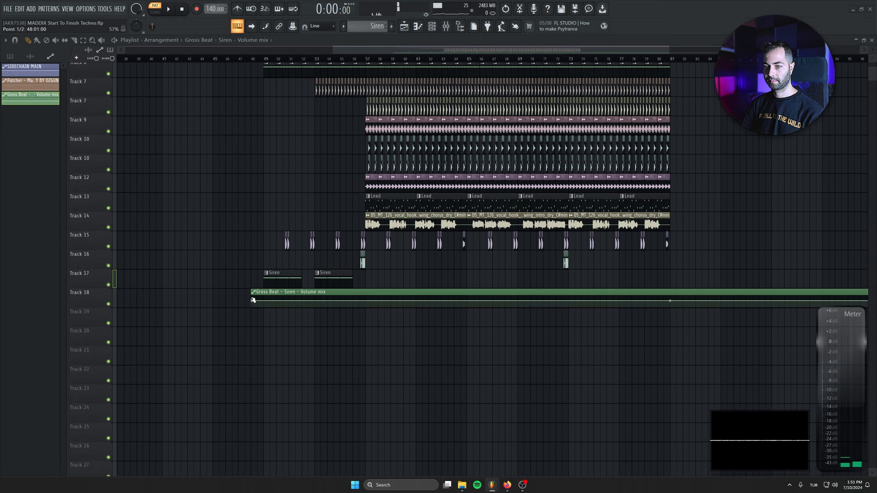
{"action": "right_click", "coordinate": [253, 300]}
{"action": "left_click", "coordinate": [269, 436]}
{"action": "scroll", "coordinate": [258, 320], "scroll_direction": "down", "scroll_amount": 1}
{"action": "scroll", "coordinate": [268, 333], "scroll_direction": "up", "scroll_amount": 5}
{"action": "scroll", "coordinate": [270, 328], "scroll_direction": "up", "scroll_amount": 5}
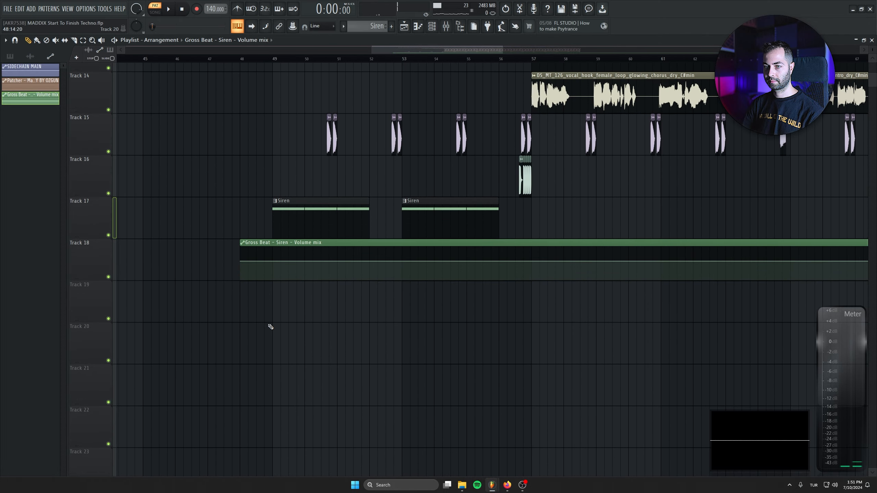
{"action": "scroll", "coordinate": [242, 338], "scroll_direction": "down", "scroll_amount": 5}
{"action": "left_click_drag", "start_coordinate": [460, 242], "coordinate": [477, 242]}
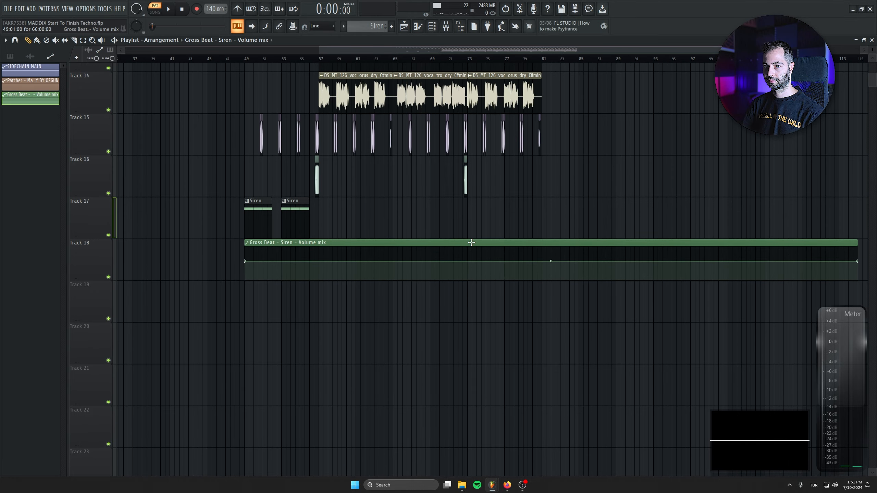
{"action": "scroll", "coordinate": [304, 297], "scroll_direction": "up", "scroll_amount": 5}
Step: Shape the Gross Beat automation to 0% from bar 49, 57% from bar 53 to 56, and 0% at bar 56
{"action": "left_click_drag", "start_coordinate": [262, 261], "coordinate": [330, 294]}
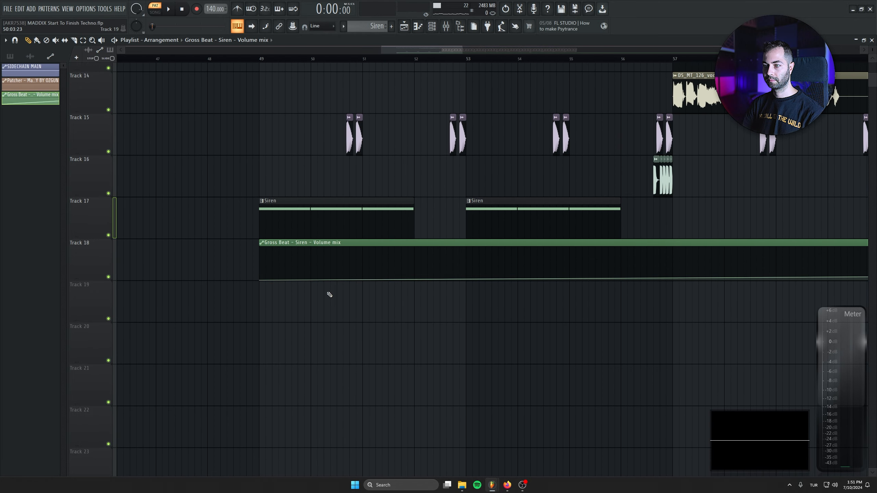
{"action": "left_click_drag", "start_coordinate": [468, 277], "coordinate": [466, 268]}
{"action": "right_click", "coordinate": [466, 269]}
{"action": "left_click", "coordinate": [500, 398]}
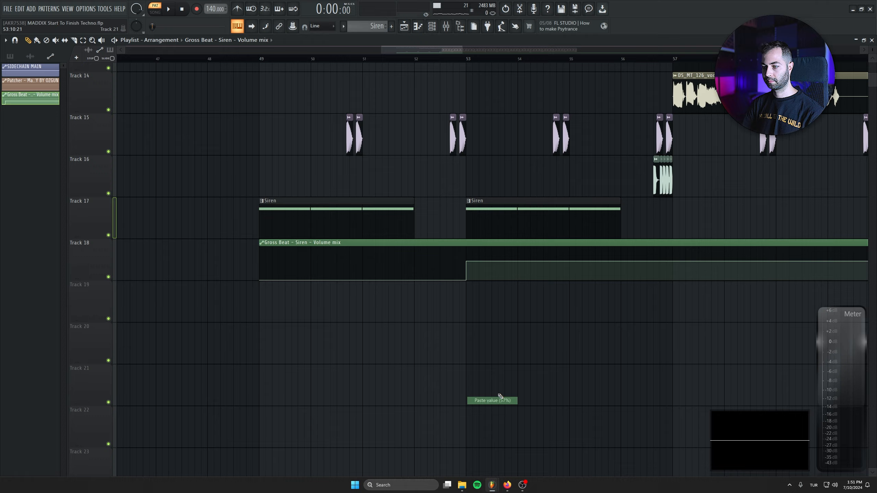
{"action": "left_click", "coordinate": [620, 261]}
{"action": "right_click", "coordinate": [621, 262]}
{"action": "left_click", "coordinate": [641, 397]}
{"action": "left_click_drag", "start_coordinate": [621, 262], "coordinate": [613, 356]}
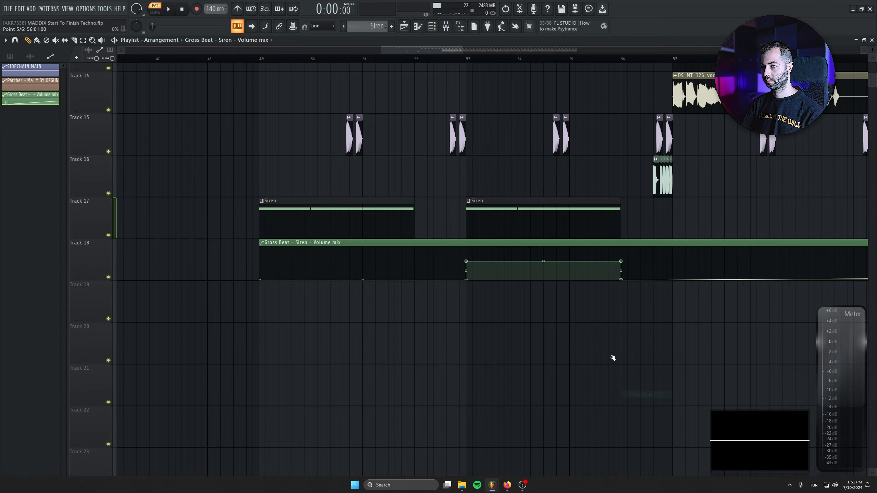
Step: Play the song from bar 49 to check the gated siren in context and on its mixer insert
{"action": "scroll", "coordinate": [397, 367], "scroll_direction": "down", "scroll_amount": 3}
{"action": "key", "text": "l"}
{"action": "key", "text": "space"}
{"action": "left_click", "coordinate": [313, 59]}
{"action": "left_click_drag", "start_coordinate": [313, 234], "coordinate": [310, 243]}
{"action": "scroll", "coordinate": [310, 243], "scroll_direction": "up", "scroll_amount": 4}
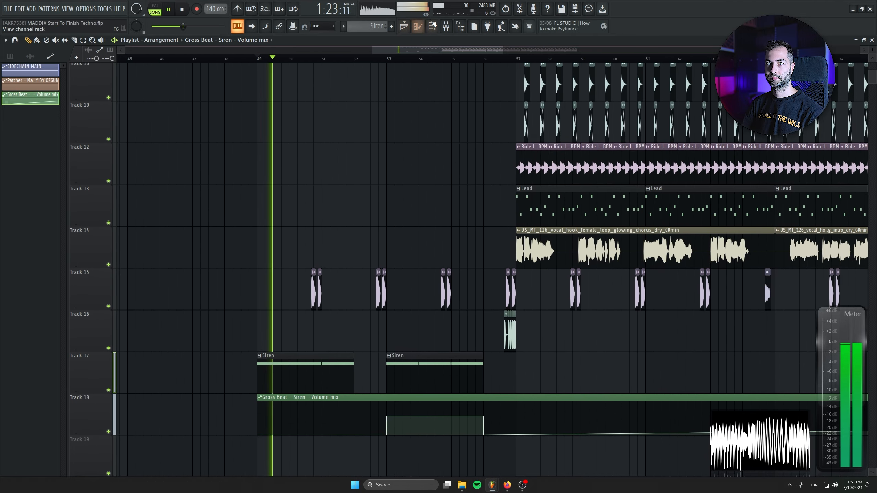
{"action": "key", "text": "F9"}
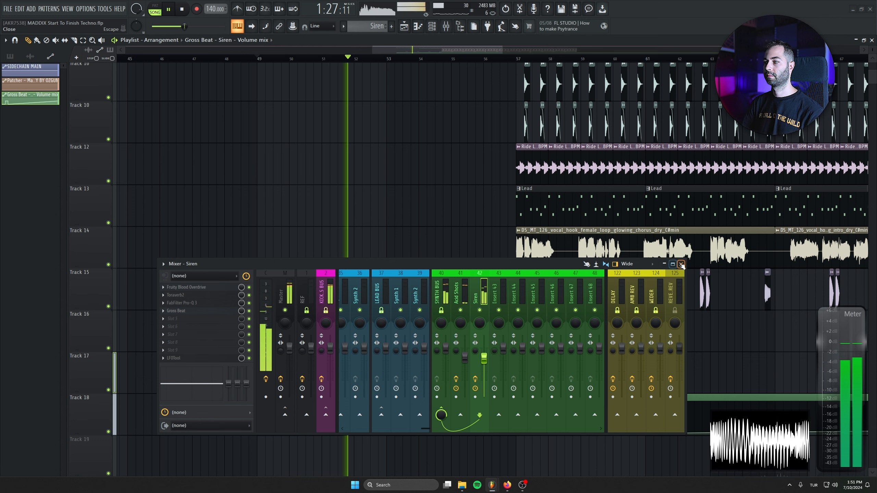
{"action": "left_click", "coordinate": [682, 265]}
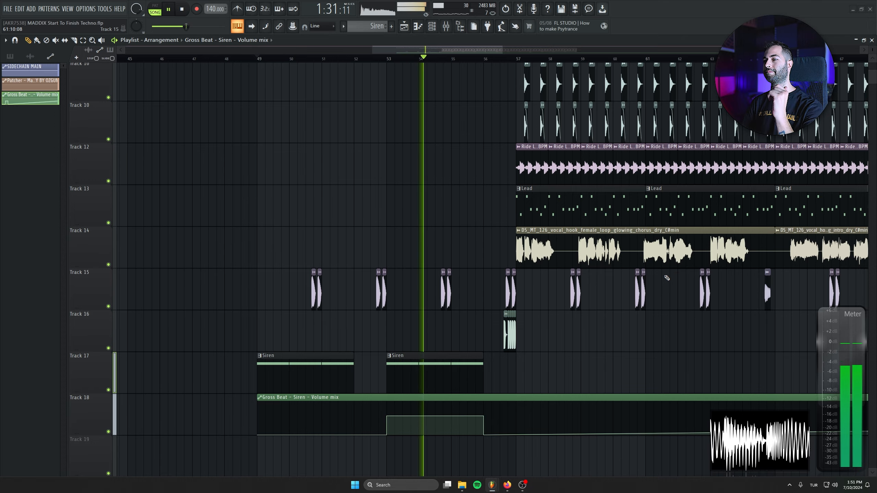
{"action": "left_click_drag", "start_coordinate": [457, 256], "coordinate": [210, 301]}
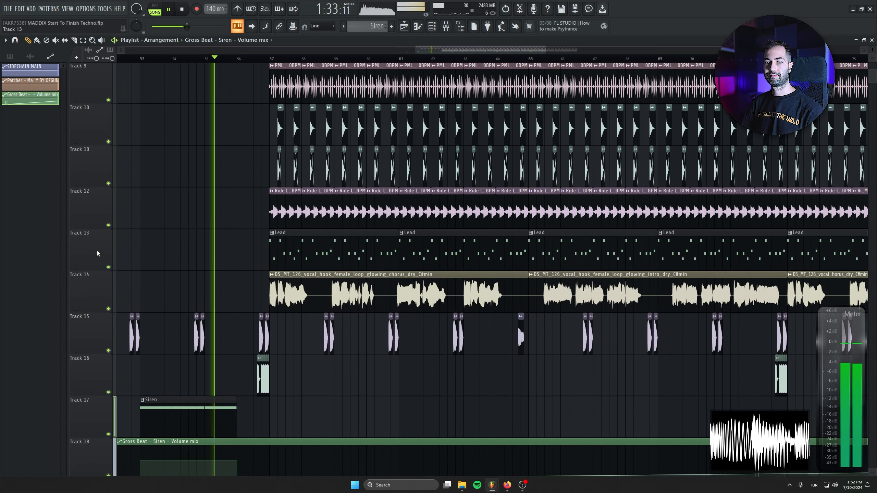
Step: Try the Lead track below the vocal track, return it to Track 13 and save the project
{"action": "key", "text": "alt+Down"}
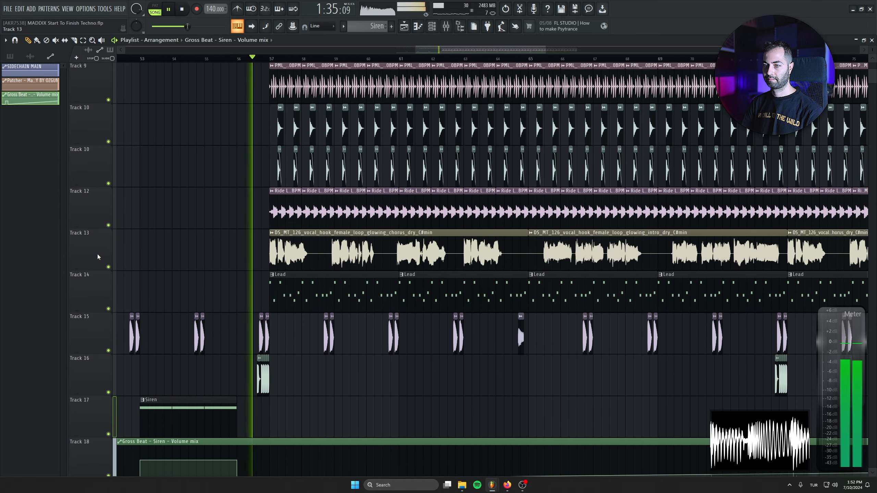
{"action": "scroll", "coordinate": [92, 278], "scroll_direction": "up", "scroll_amount": 1}
{"action": "key", "text": "ctrl+s"}
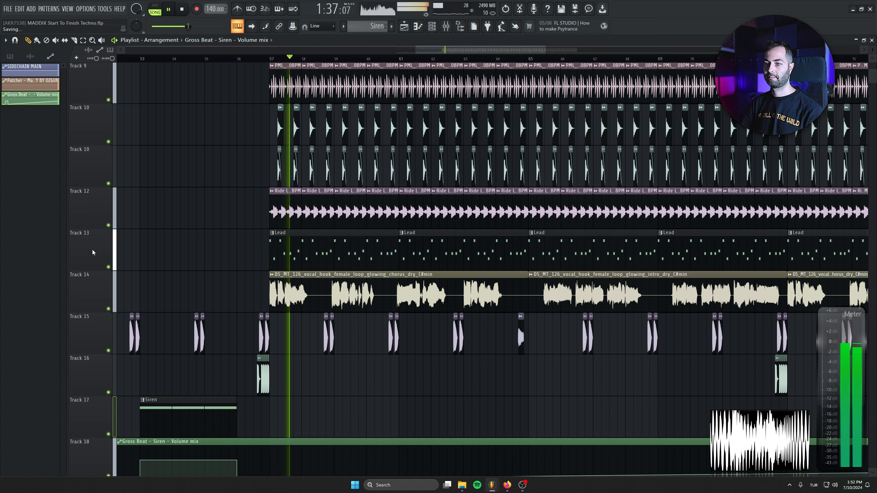
Step: Stop playback and insert an empty playlist track between the Lead and vocal loop tracks
{"action": "left_click", "coordinate": [469, 412]}
{"action": "right_click", "coordinate": [488, 414]}
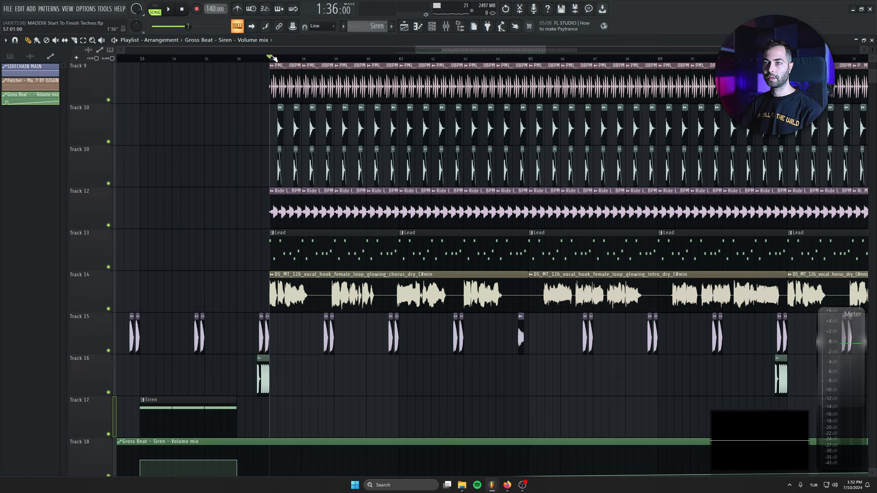
{"action": "right_click", "coordinate": [110, 293]}
{"action": "left_click", "coordinate": [127, 429]}
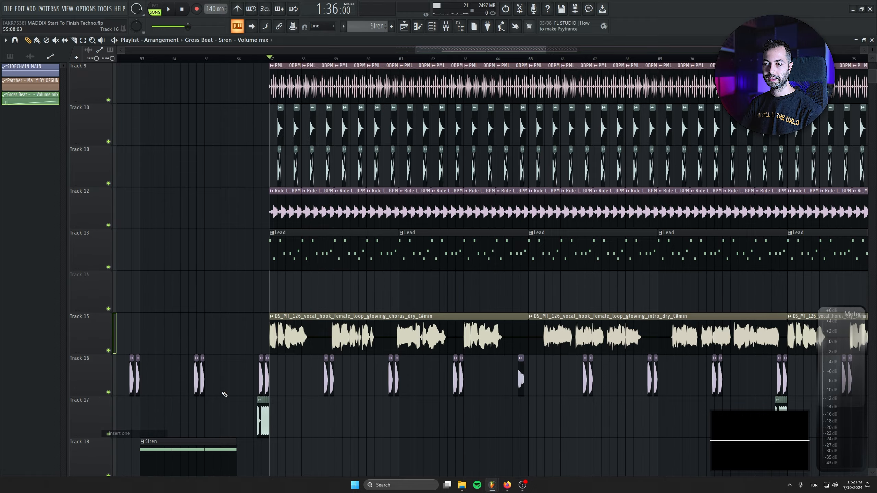
{"action": "scroll", "coordinate": [300, 227], "scroll_direction": "down", "scroll_amount": 2}
{"action": "scroll", "coordinate": [272, 143], "scroll_direction": "up", "scroll_amount": 3}
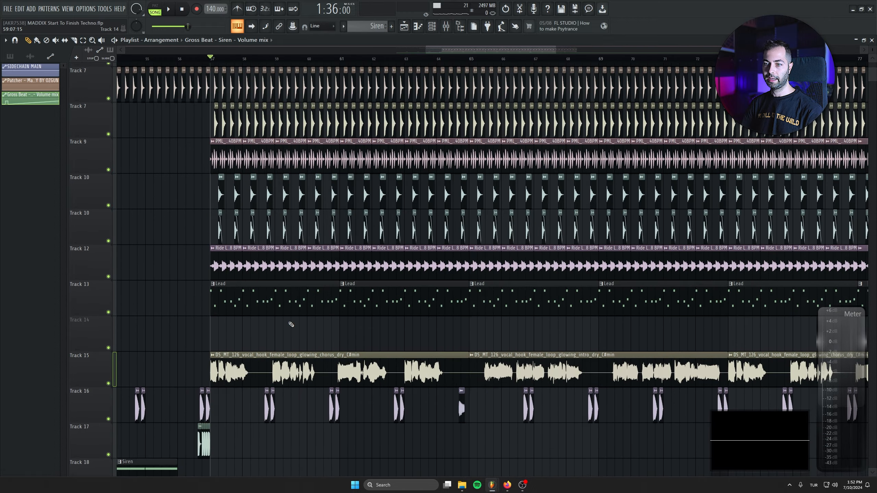
Step: Open the mixer, check the LEAD BUS effects and open the plugin choices for a LEAD BUS's first effect slot
{"action": "scroll", "coordinate": [366, 213], "scroll_direction": "down", "scroll_amount": 4}
{"action": "key", "text": "F9"}
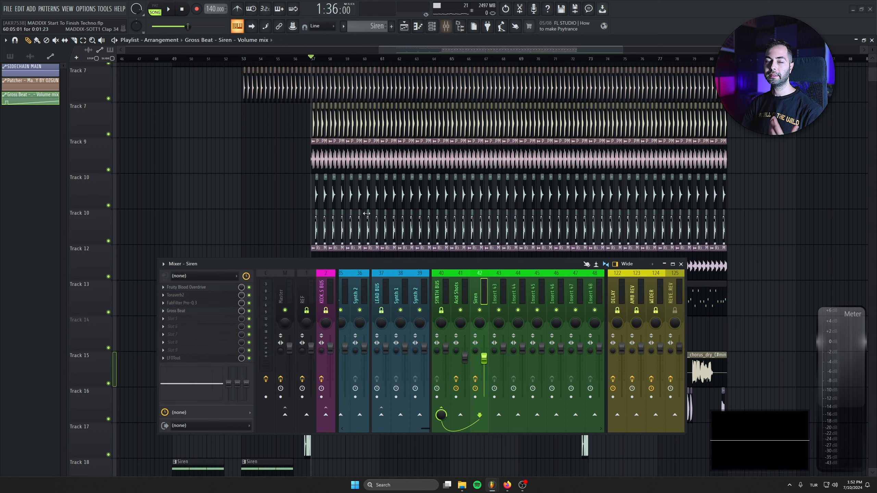
{"action": "scroll", "coordinate": [408, 277], "scroll_direction": "up", "scroll_amount": 4}
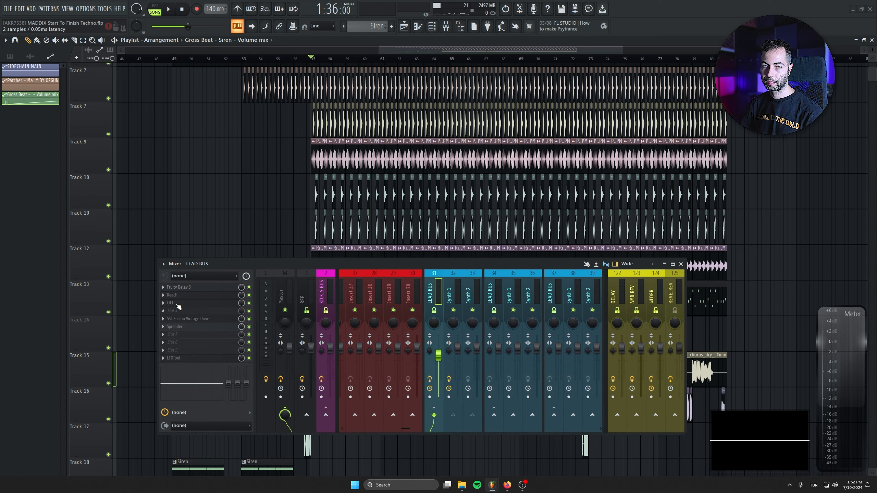
{"action": "left_click", "coordinate": [178, 287]}
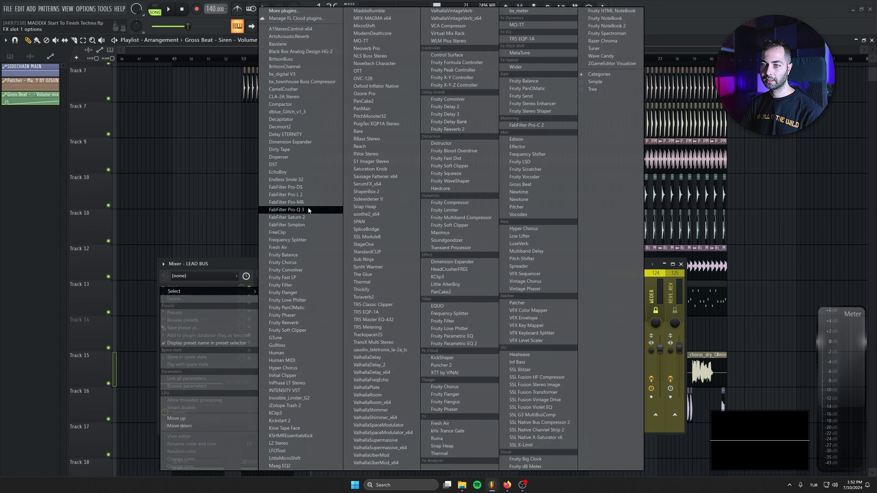
Step: Add FabFilter Simplon to the LEAD BUS and automate its Filter 1 frequency on Track 14 with a dip at bar 57
{"action": "left_click", "coordinate": [308, 224]}
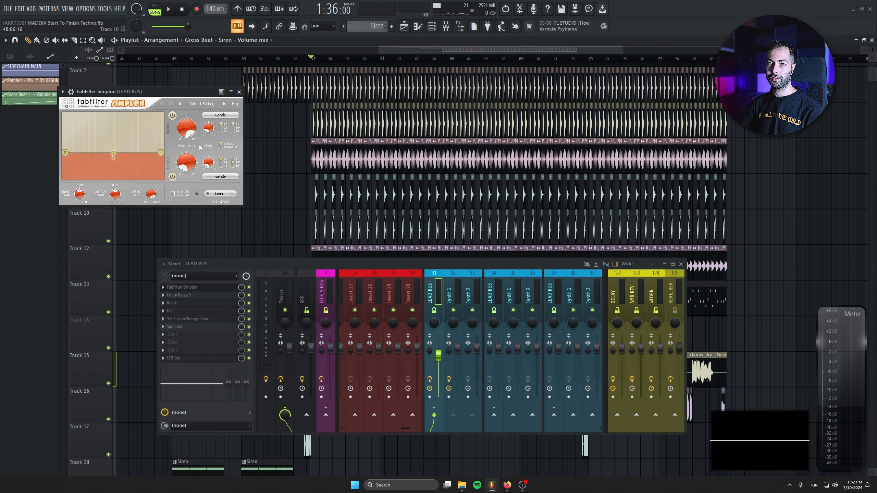
{"action": "right_click", "coordinate": [180, 129]}
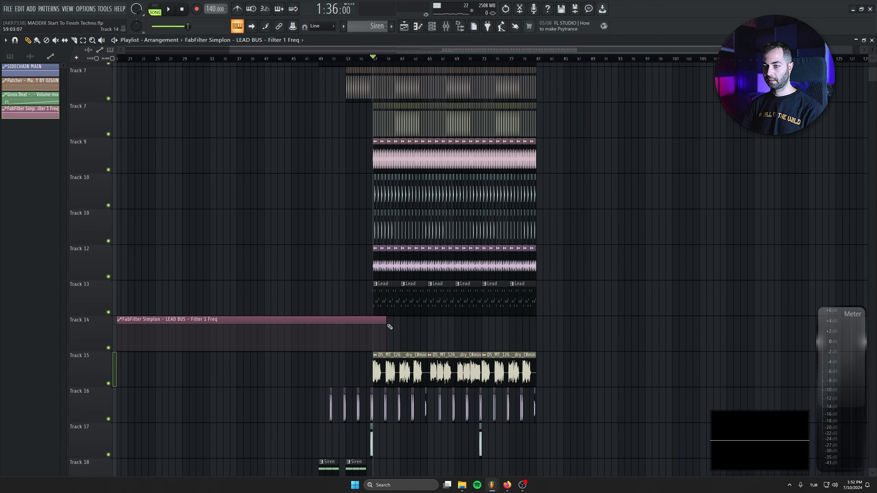
{"action": "left_click_drag", "start_coordinate": [387, 324], "coordinate": [727, 301]}
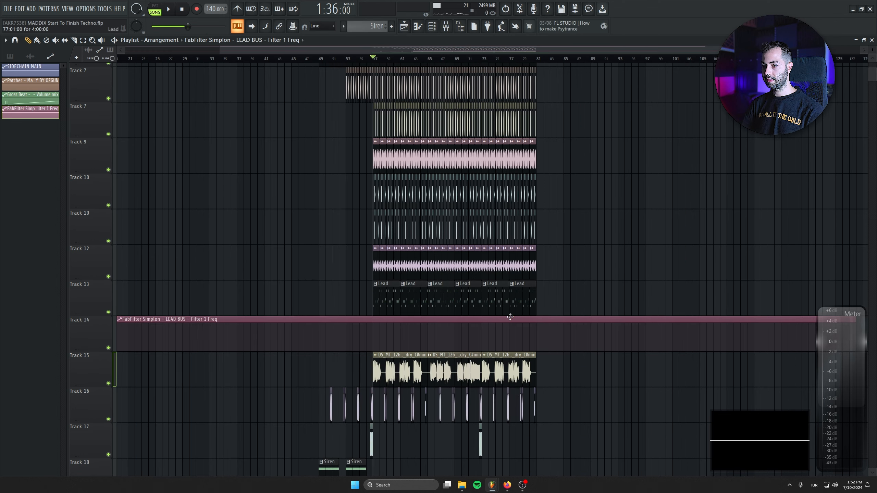
{"action": "key", "text": "space"}
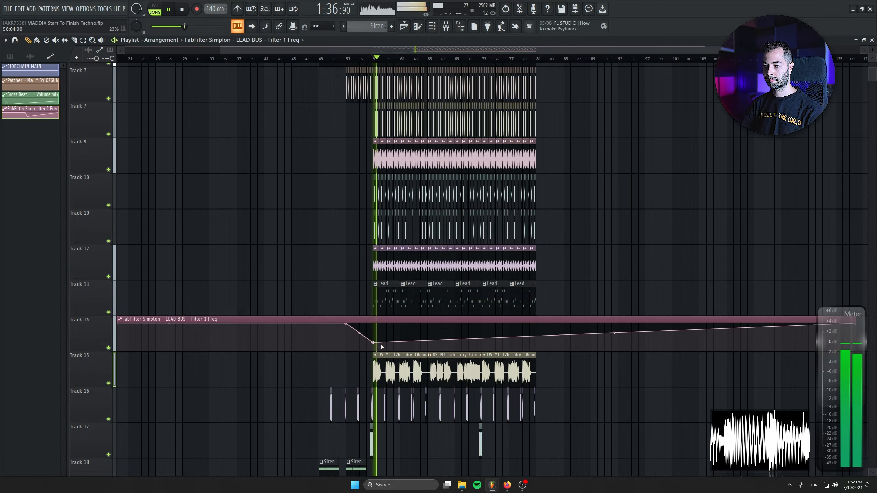
{"action": "scroll", "coordinate": [382, 355], "scroll_direction": "up", "scroll_amount": 1}
{"action": "scroll", "coordinate": [404, 340], "scroll_direction": "up", "scroll_amount": 4}
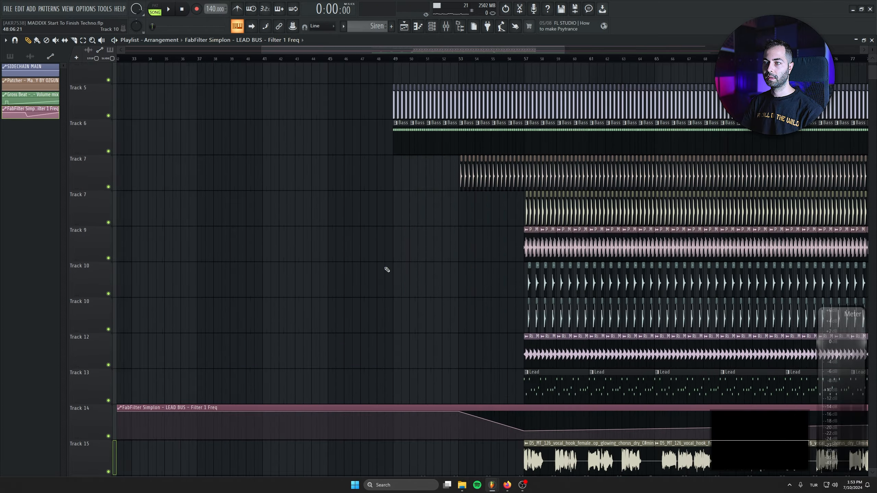
Step: Delete the open hat, hat loop, clap and ride clips on the second Track 7 through Track 12 between bars 57 and 65
{"action": "scroll", "coordinate": [387, 270], "scroll_direction": "down", "scroll_amount": 2}
{"action": "scroll", "coordinate": [383, 244], "scroll_direction": "up", "scroll_amount": 4}
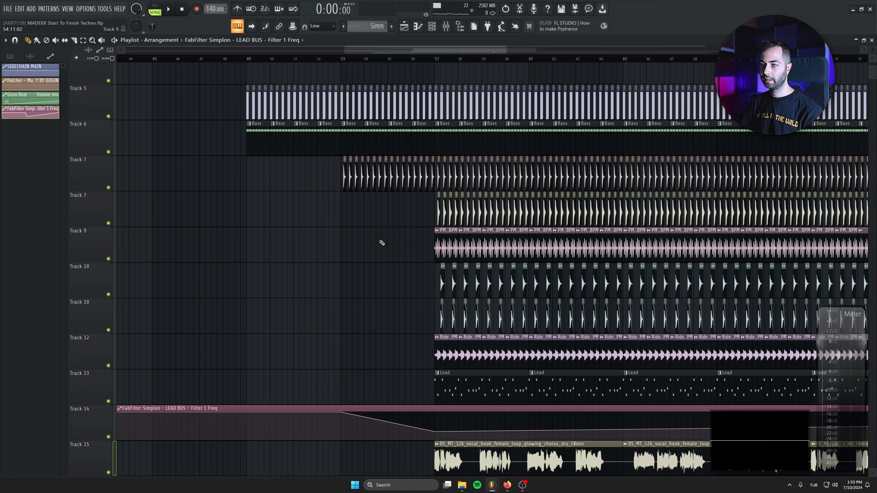
{"action": "left_click_drag", "start_coordinate": [437, 210], "coordinate": [539, 211]}
{"action": "left_click_drag", "start_coordinate": [438, 269], "coordinate": [272, 219]}
{"action": "left_click_drag", "start_coordinate": [256, 298], "coordinate": [445, 302]}
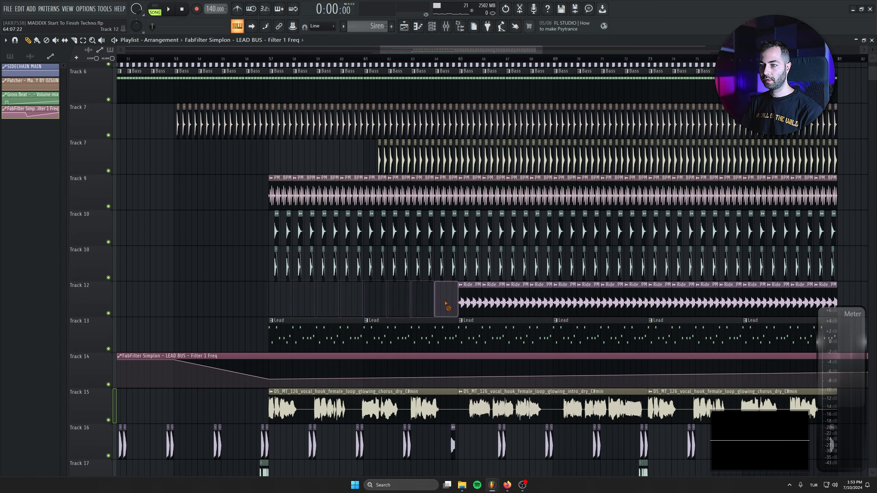
{"action": "left_click_drag", "start_coordinate": [276, 229], "coordinate": [415, 178]}
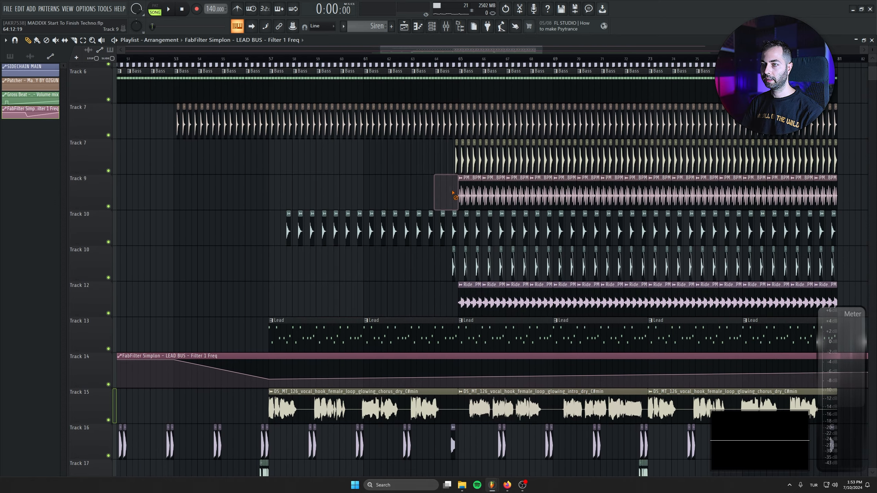
{"action": "key", "text": "ctrl+z"}
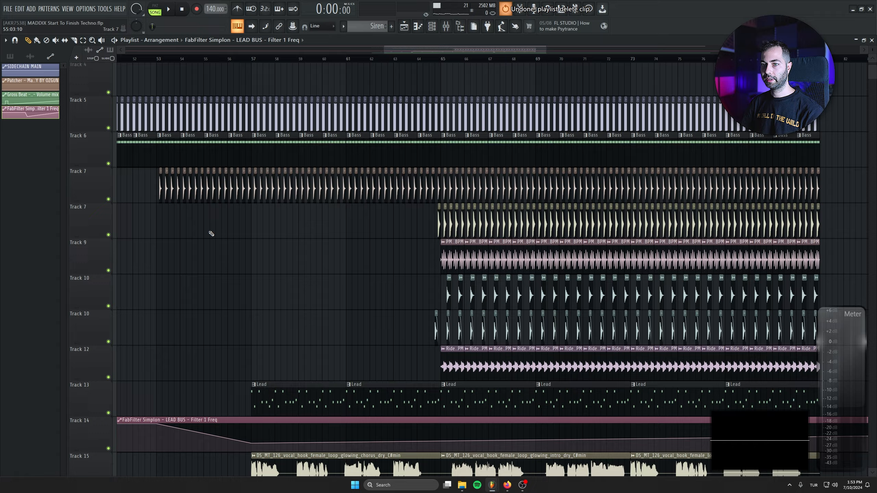
Step: Delete the closed hat clips on the first Track 7 between bars 53 and 57, and play from bar 49
{"action": "left_click_drag", "start_coordinate": [210, 232], "coordinate": [345, 237]}
{"action": "left_click_drag", "start_coordinate": [293, 204], "coordinate": [379, 198]}
{"action": "key", "text": "space"}
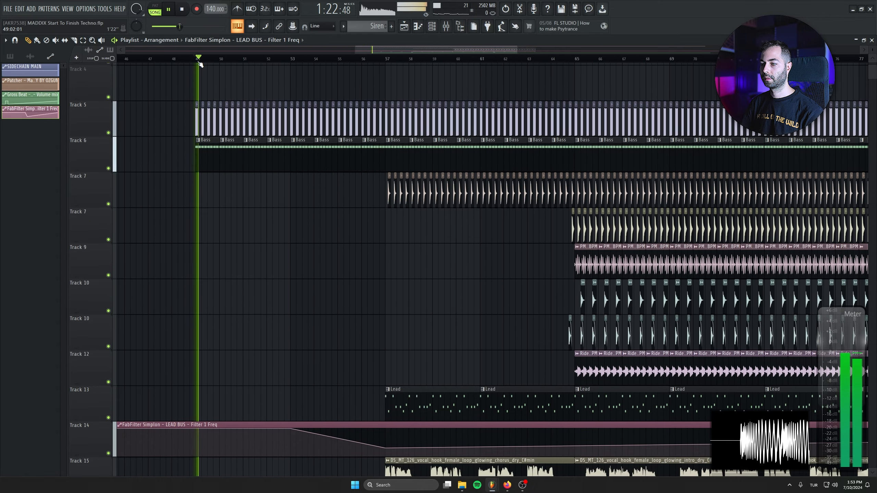
Step: Shape the Track 14 filter automation to rise from bar 57 to full height at bar 73, auditioning the arrangement
{"action": "scroll", "coordinate": [307, 229], "scroll_direction": "down", "scroll_amount": 3}
{"action": "left_click_drag", "start_coordinate": [676, 330], "coordinate": [674, 324]}
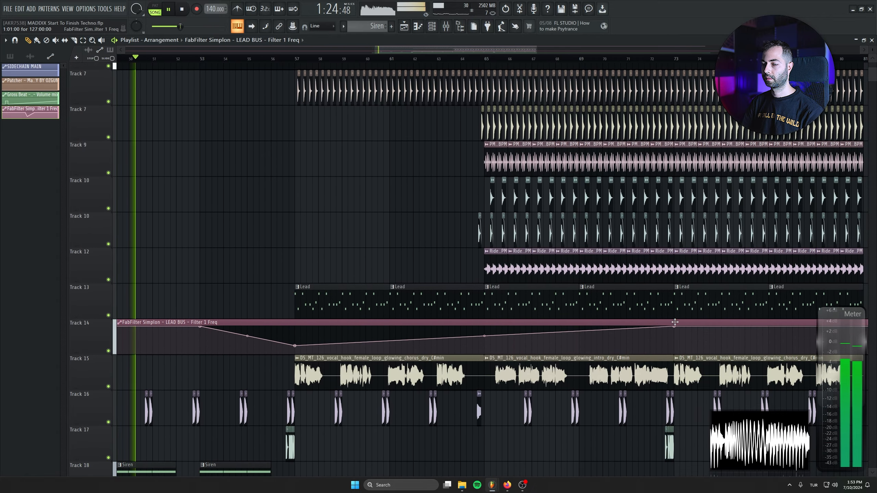
{"action": "left_click_drag", "start_coordinate": [520, 312], "coordinate": [556, 307]}
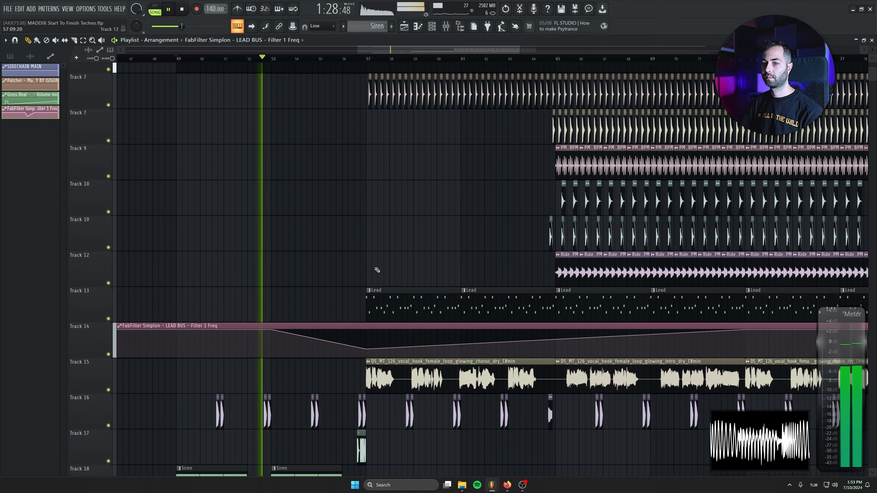
{"action": "left_click_drag", "start_coordinate": [270, 347], "coordinate": [423, 300]}
{"action": "key", "text": "space"}
Step: Delete the pairs of acid shots on Track 16 just before bars 53 and 55
{"action": "left_click_drag", "start_coordinate": [329, 198], "coordinate": [248, 113]}
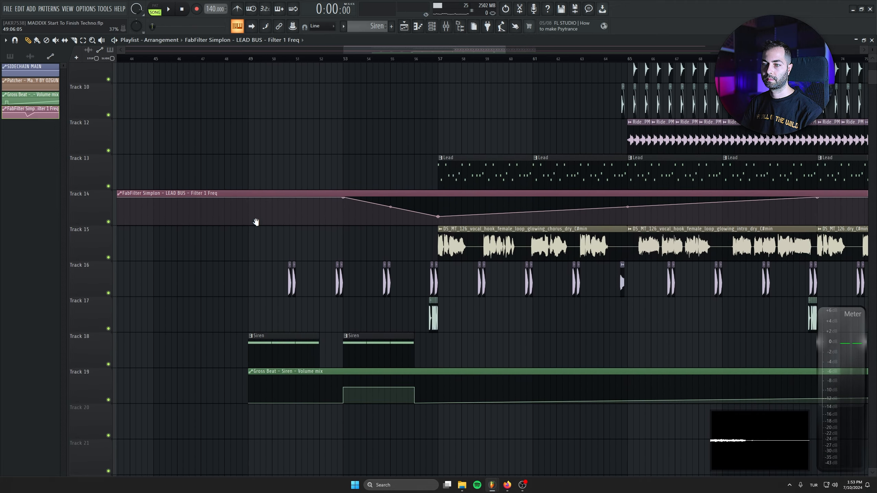
{"action": "left_click_drag", "start_coordinate": [262, 284], "coordinate": [266, 315]}
{"action": "scroll", "coordinate": [267, 314], "scroll_direction": "up", "scroll_amount": 3}
{"action": "left_click_drag", "start_coordinate": [402, 314], "coordinate": [359, 316]}
{"action": "left_click_drag", "start_coordinate": [361, 316], "coordinate": [483, 315]}
{"action": "right_click", "coordinate": [486, 316]}
Step: Place the Shot 02 Acid D 130 Bpm clip on Track 16 at 52:12 and 55:12, auditioning from bar 49
{"action": "scroll", "coordinate": [394, 335], "scroll_direction": "down", "scroll_amount": 6}
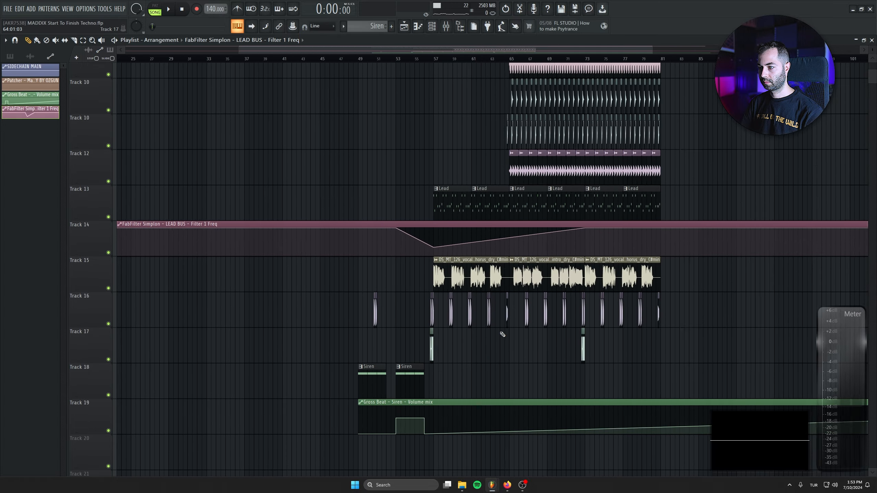
{"action": "scroll", "coordinate": [502, 332], "scroll_direction": "up", "scroll_amount": 6}
{"action": "key", "text": "ctrl+z"}
{"action": "left_click_drag", "start_coordinate": [552, 313], "coordinate": [257, 251]}
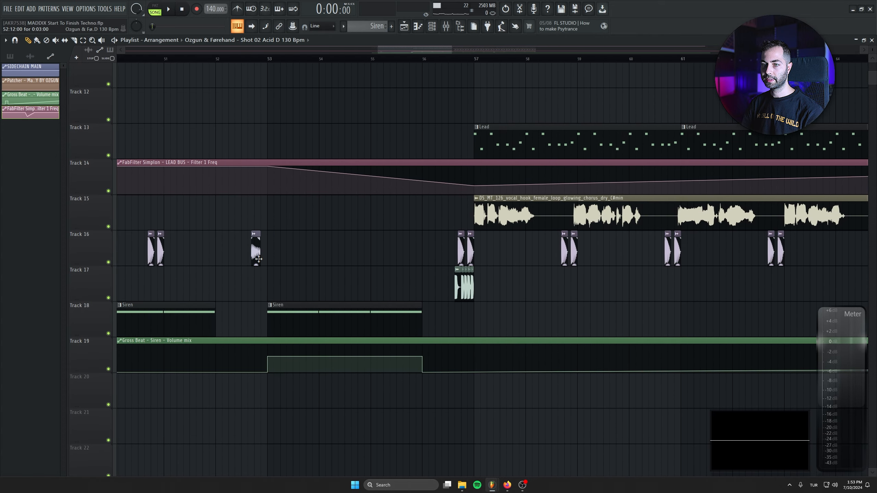
{"action": "left_click_drag", "start_coordinate": [285, 280], "coordinate": [545, 262]}
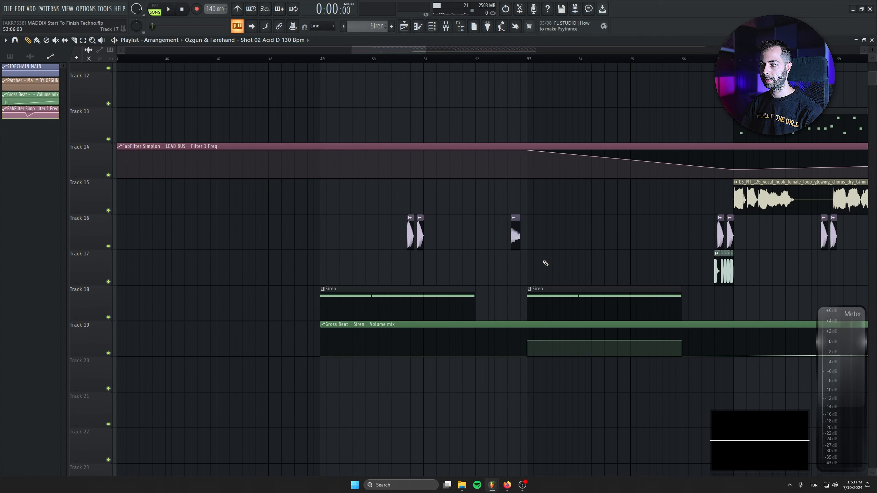
{"action": "left_click", "coordinate": [321, 58]}
{"action": "left_click_drag", "start_coordinate": [501, 184], "coordinate": [368, 209]}
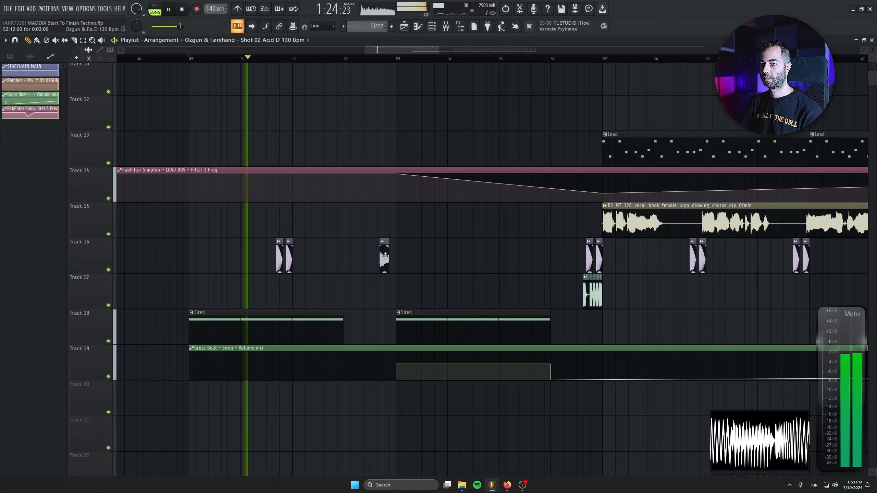
{"action": "left_click_drag", "start_coordinate": [386, 256], "coordinate": [541, 262]}
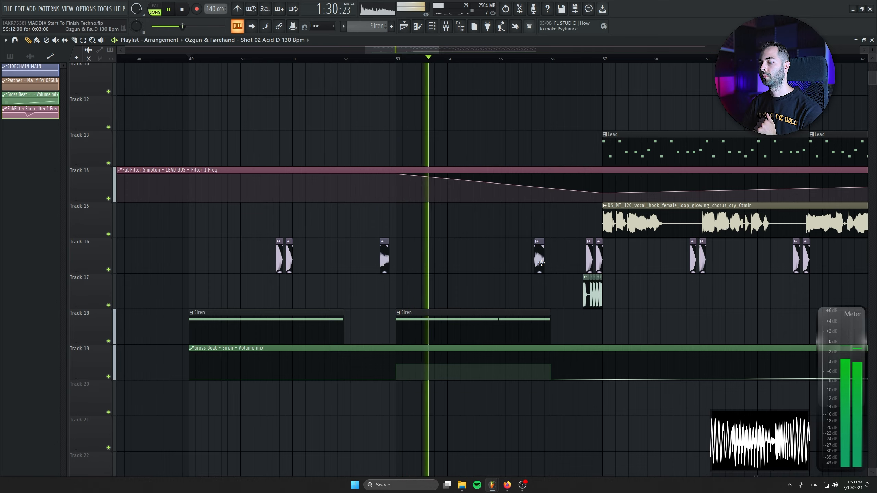
Step: Delete the two acid shots just before bar 57 on Track 16 and move the Shot 02 clip from 55:12 into their place
{"action": "left_click_drag", "start_coordinate": [583, 259], "coordinate": [469, 254]}
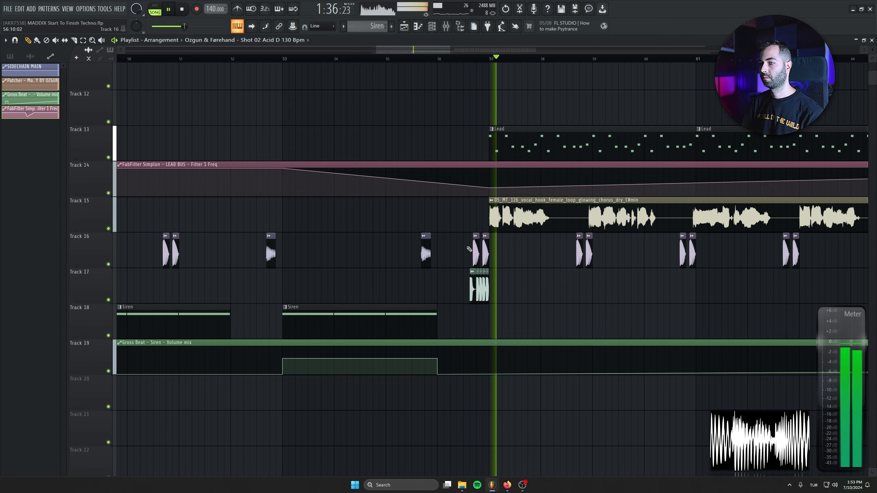
{"action": "right_click", "coordinate": [476, 253]}
{"action": "right_click", "coordinate": [485, 252]}
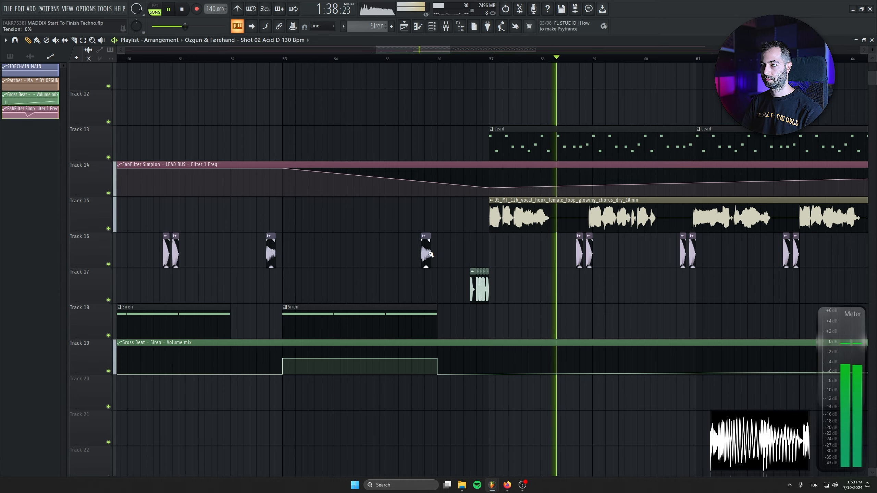
{"action": "left_click_drag", "start_coordinate": [526, 293], "coordinate": [618, 260]}
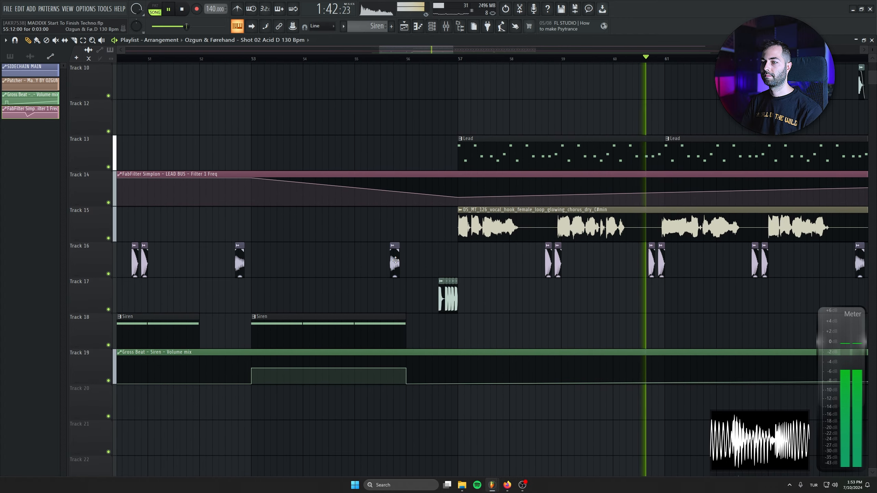
{"action": "left_click_drag", "start_coordinate": [395, 260], "coordinate": [447, 261]}
Step: Delete the stray open hat and clap clips just before bar 65 on the second Track 7 and second Track 10
{"action": "left_click_drag", "start_coordinate": [657, 316], "coordinate": [267, 336]}
{"action": "scroll", "coordinate": [421, 304], "scroll_direction": "down", "scroll_amount": 1}
{"action": "scroll", "coordinate": [421, 305], "scroll_direction": "up", "scroll_amount": 1}
{"action": "left_click_drag", "start_coordinate": [422, 305], "coordinate": [380, 449]}
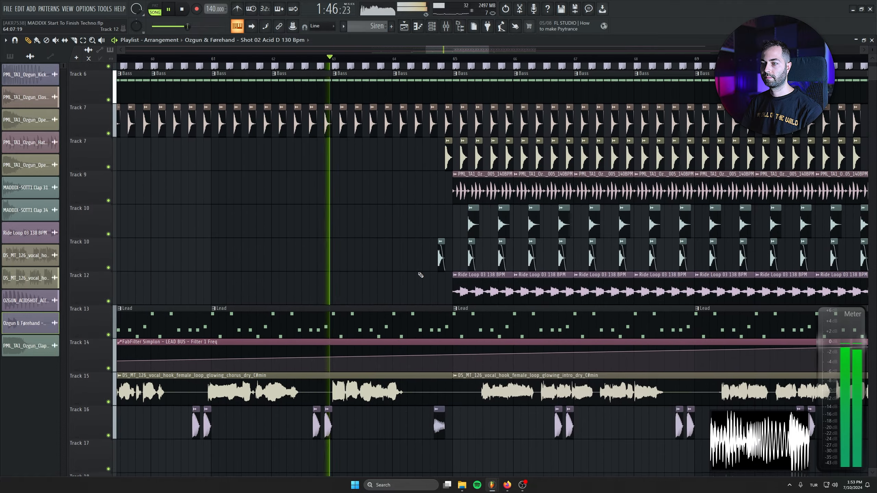
{"action": "right_click", "coordinate": [441, 258]}
{"action": "left_click_drag", "start_coordinate": [429, 245], "coordinate": [415, 301]}
{"action": "right_click", "coordinate": [433, 211]}
{"action": "left_click_drag", "start_coordinate": [413, 255], "coordinate": [380, 244]}
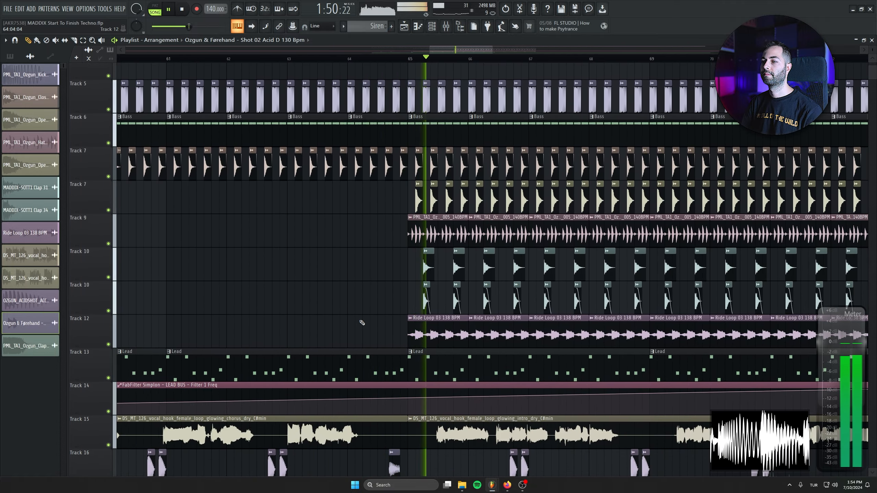
Step: Lower the LEAD BUS volume in the mixer to -4.7 dB
{"action": "scroll", "coordinate": [361, 323], "scroll_direction": "down", "scroll_amount": 4}
{"action": "scroll", "coordinate": [421, 284], "scroll_direction": "down", "scroll_amount": 1}
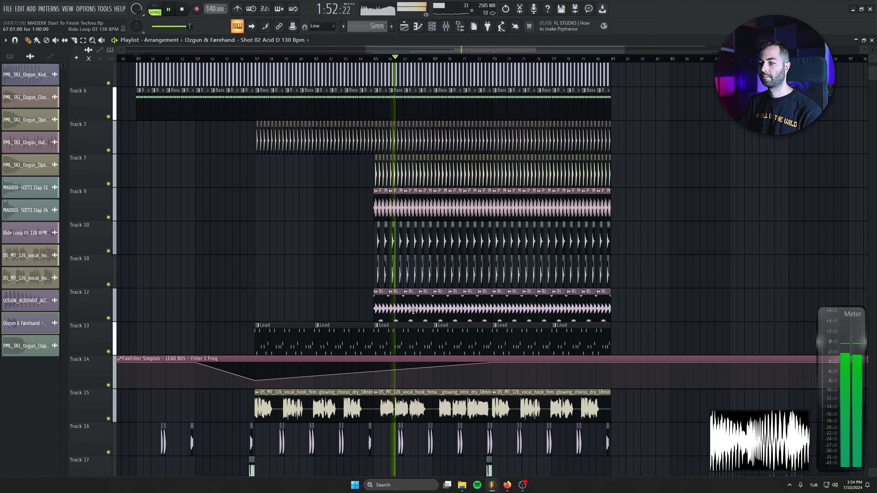
{"action": "left_click", "coordinate": [448, 32]}
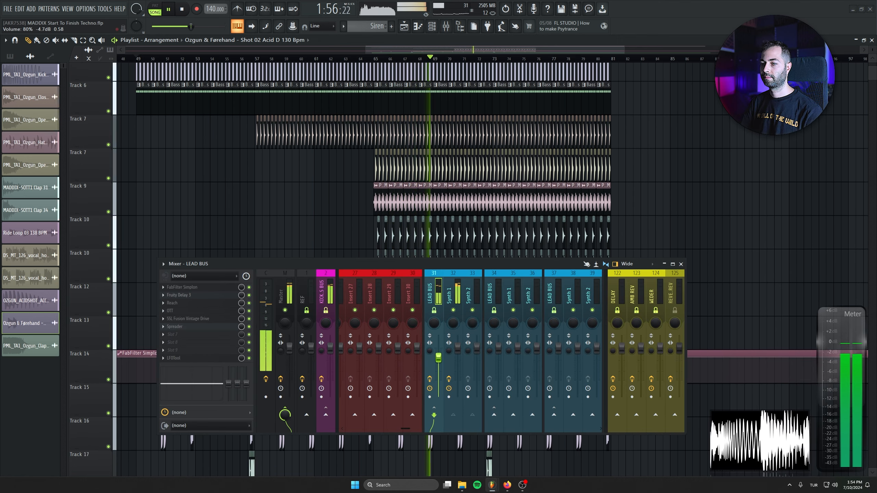
Step: Lower the bar 73 point of the Track 14 filter automation to about three quarters height, with the mixer closed
{"action": "left_click_drag", "start_coordinate": [483, 247], "coordinate": [473, 199]}
{"action": "left_click_drag", "start_coordinate": [482, 264], "coordinate": [467, 307]}
{"action": "left_click", "coordinate": [674, 366]}
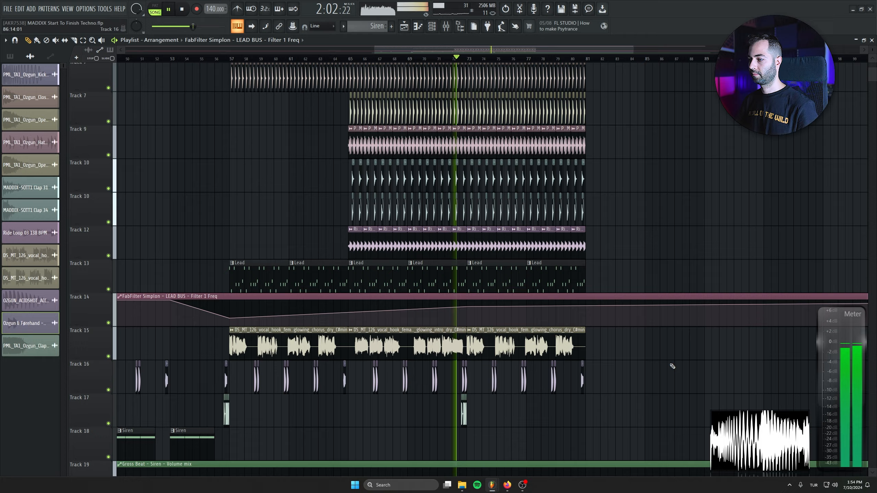
{"action": "left_click_drag", "start_coordinate": [642, 266], "coordinate": [628, 314]}
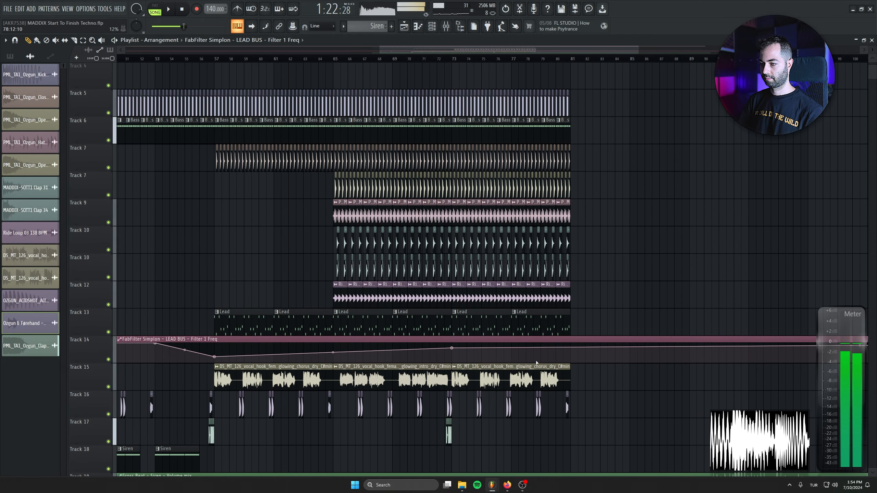
Step: Delete the vocal clip starting at bar 73 on Track 15, play the transition from bar 72 and stop
{"action": "right_click", "coordinate": [538, 367]}
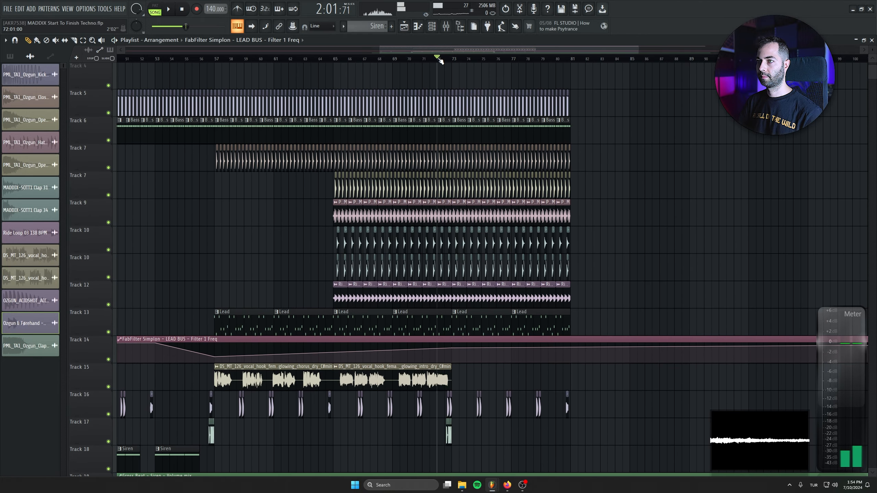
{"action": "left_click", "coordinate": [182, 9]}
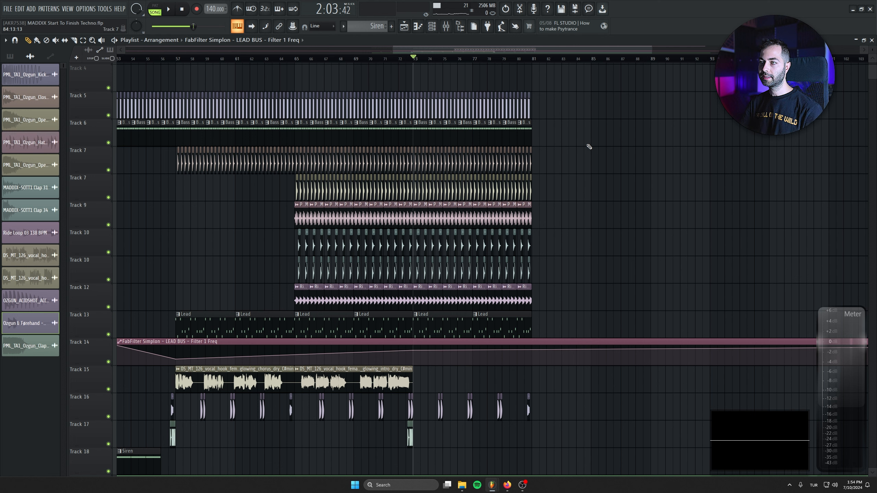
Step: Move the kick, bass, drum and lead clips on Tracks 5 to 13 from bars 73–81 to bars 81–89
{"action": "left_click_drag", "start_coordinate": [589, 147], "coordinate": [521, 318]}
{"action": "scroll", "coordinate": [530, 252], "scroll_direction": "down", "scroll_amount": 4}
{"action": "left_click_drag", "start_coordinate": [641, 289], "coordinate": [471, 312]}
{"action": "scroll", "coordinate": [566, 309], "scroll_direction": "up", "scroll_amount": 3}
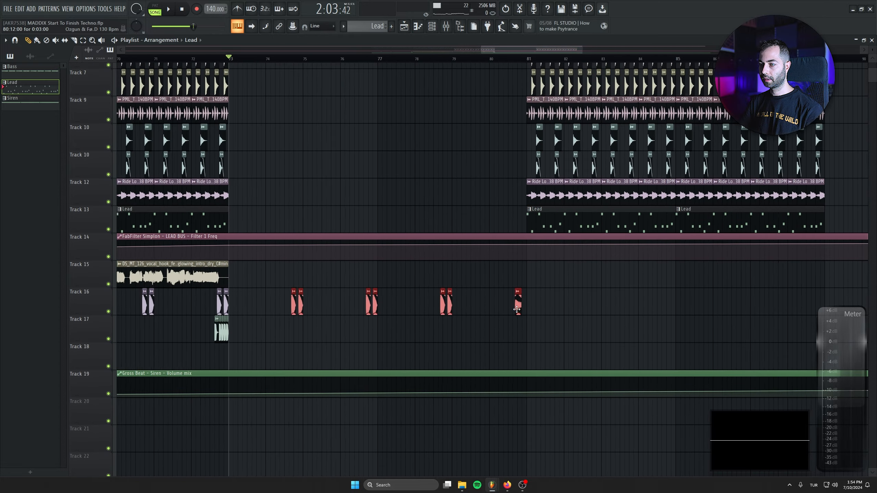
Step: Move the selected acid shots on Track 16 from bars 73–81 to bars 81–89
{"action": "scroll", "coordinate": [495, 326], "scroll_direction": "down", "scroll_amount": 3}
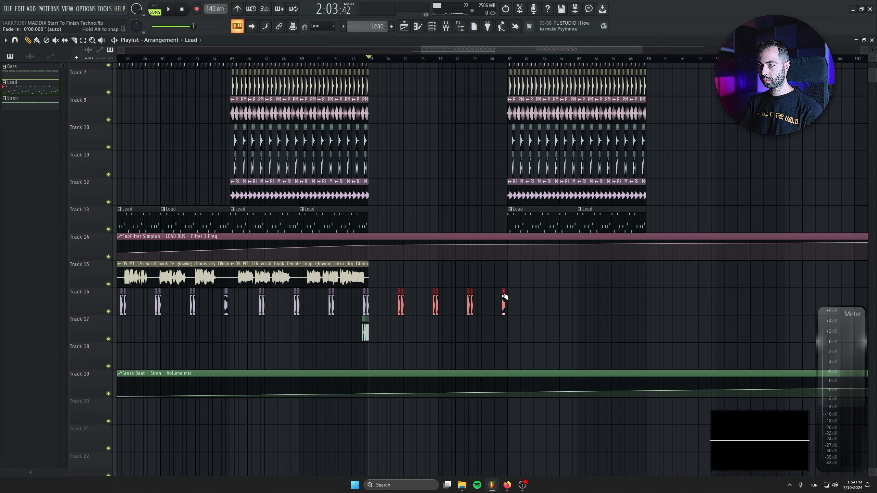
{"action": "scroll", "coordinate": [504, 304], "scroll_direction": "down", "scroll_amount": 3}
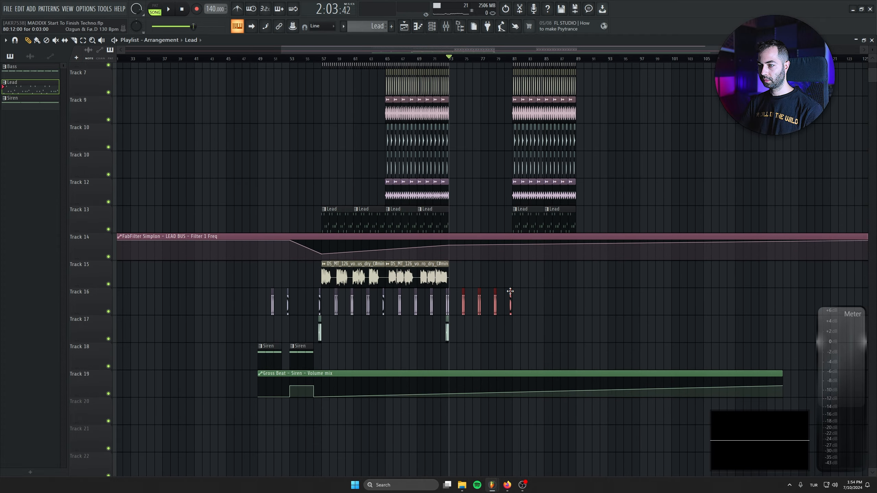
{"action": "scroll", "coordinate": [490, 309], "scroll_direction": "up", "scroll_amount": 3}
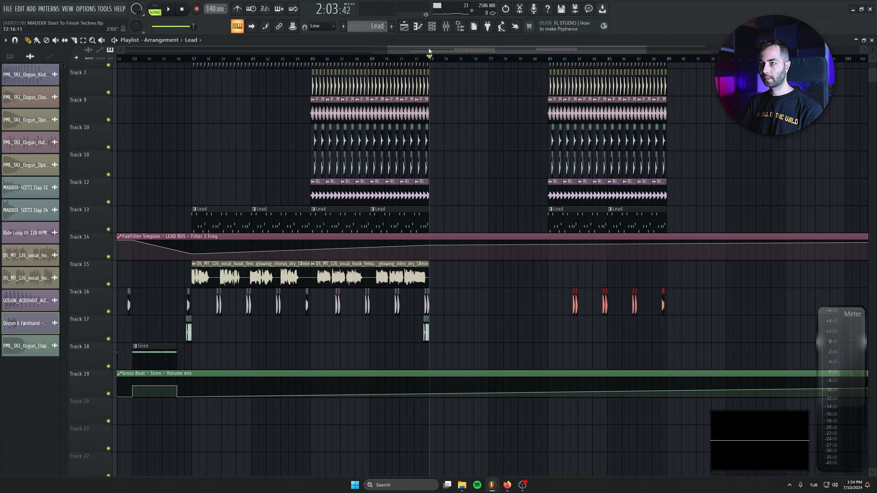
Step: Create an automation clip on Track 4 for the KICK BASS BUS FabFilter Simplon's Filter 2 frequency, lock the track and extend the clip to about bar 108
{"action": "scroll", "coordinate": [307, 106], "scroll_direction": "up", "scroll_amount": 5}
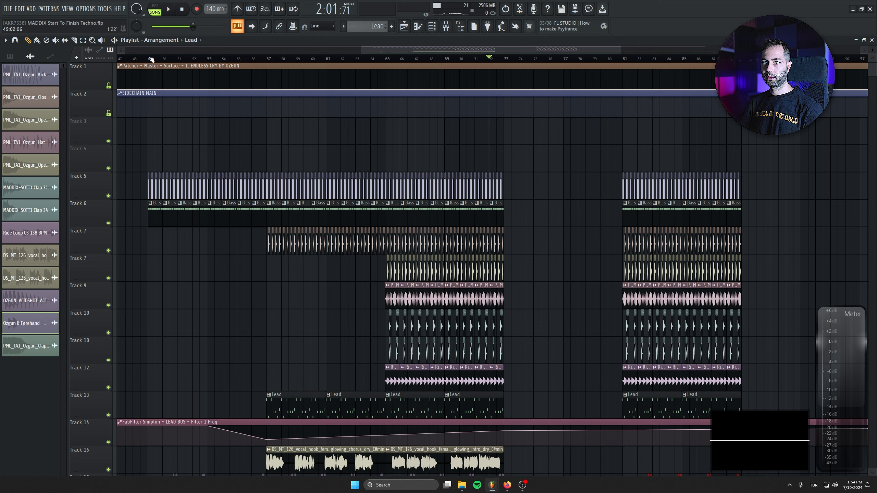
{"action": "key", "text": "F9"}
{"action": "left_click_drag", "start_coordinate": [361, 365], "coordinate": [436, 290]}
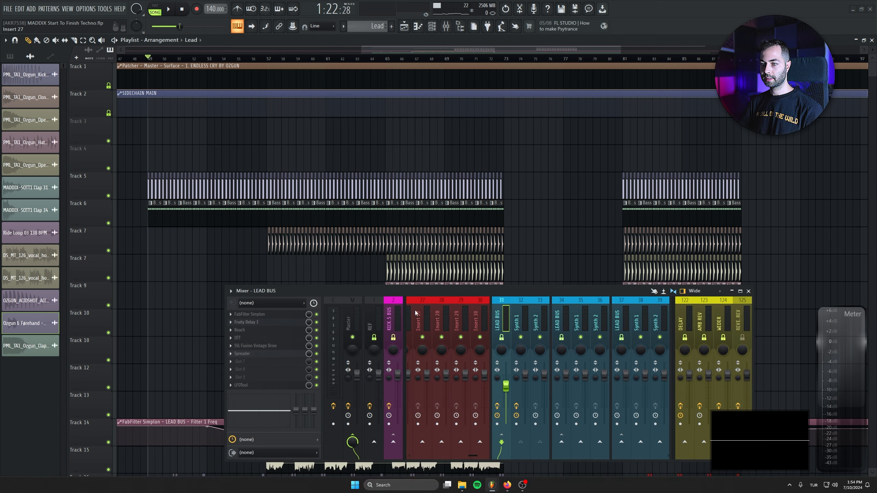
{"action": "left_click", "coordinate": [302, 313]}
{"action": "right_click", "coordinate": [288, 250]}
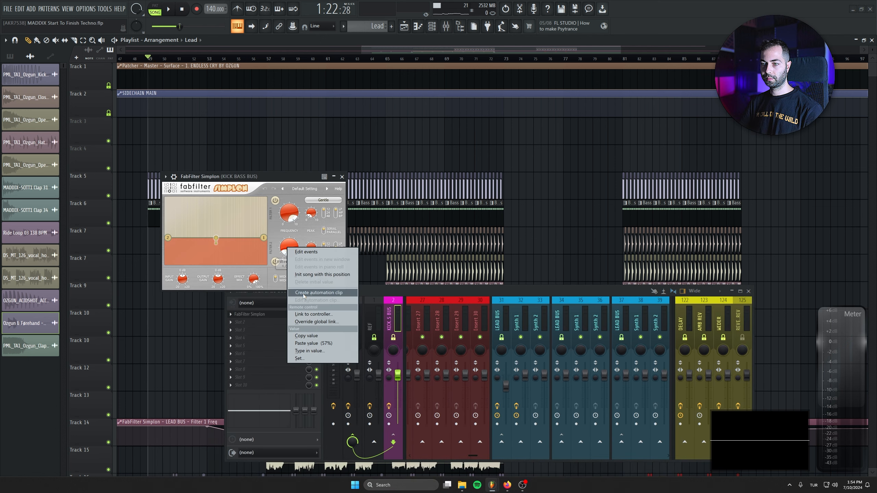
{"action": "left_click", "coordinate": [310, 293]}
{"action": "left_click_drag", "start_coordinate": [114, 164], "coordinate": [109, 170]}
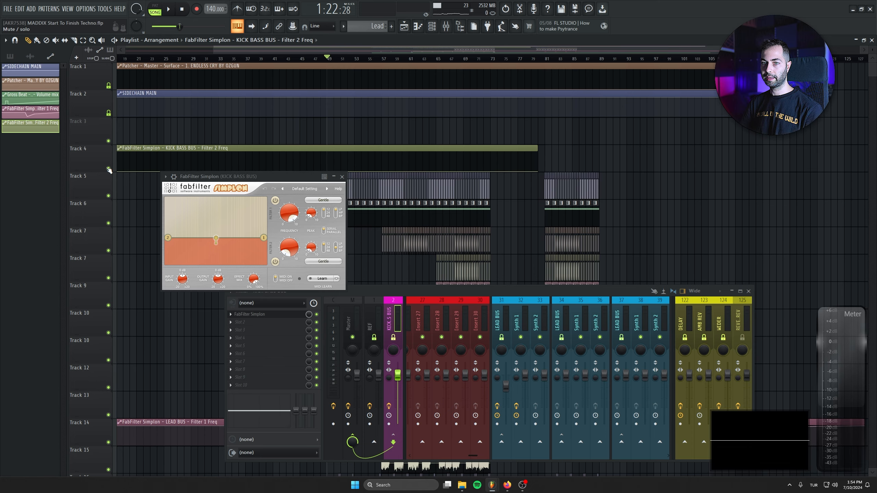
{"action": "left_click_drag", "start_coordinate": [538, 173], "coordinate": [729, 172]}
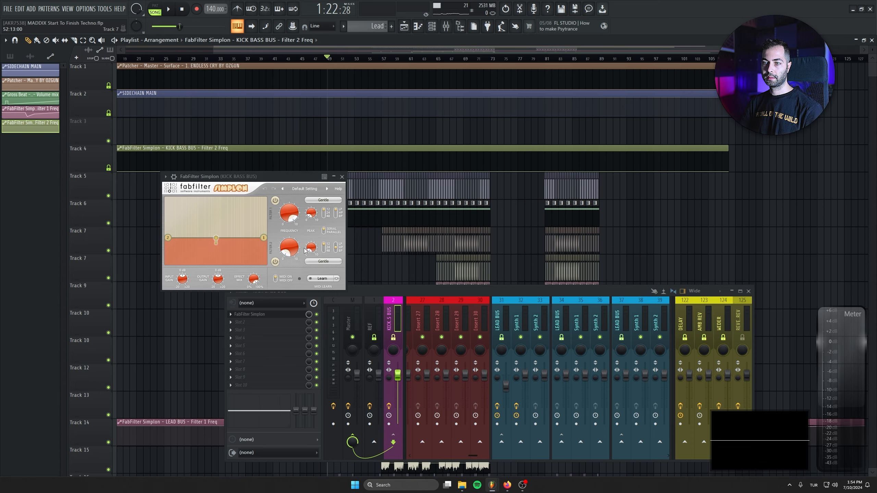
Step: With Filter 2 of the kick bass bus set to about 68 Hz, copy the frequency value, close the plugin and stop playback
{"action": "right_click", "coordinate": [290, 248]}
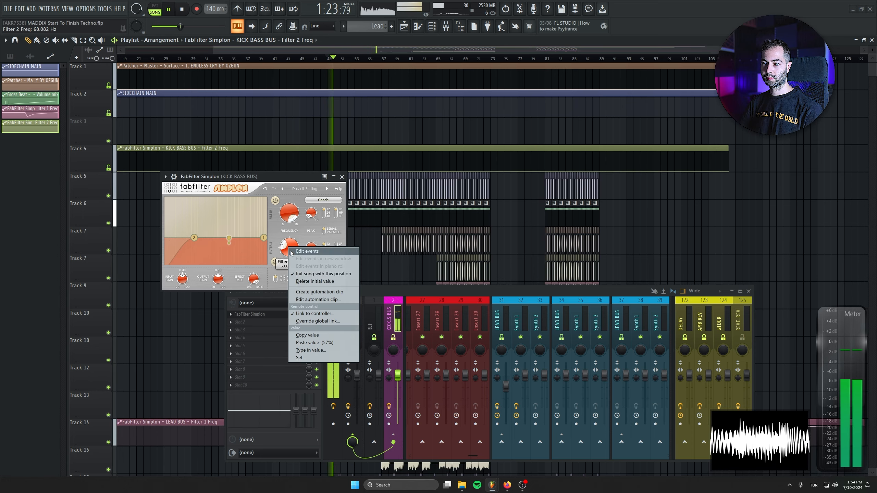
{"action": "left_click", "coordinate": [307, 335]}
{"action": "left_click", "coordinate": [342, 177]}
{"action": "key", "text": "space"}
Step: Add points to the Track 4 filter automation so it holds the copied 27% value from bar 56 to bar 57
{"action": "scroll", "coordinate": [367, 211], "scroll_direction": "up", "scroll_amount": 6}
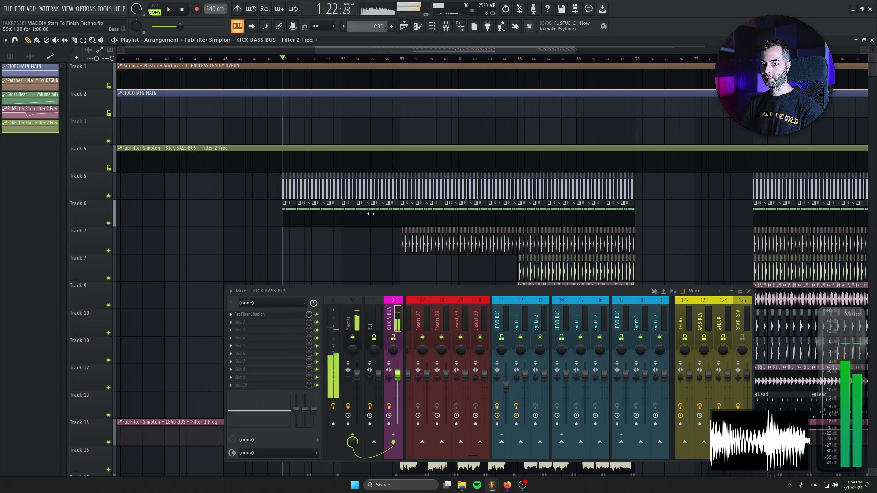
{"action": "scroll", "coordinate": [390, 206], "scroll_direction": "up", "scroll_amount": 3}
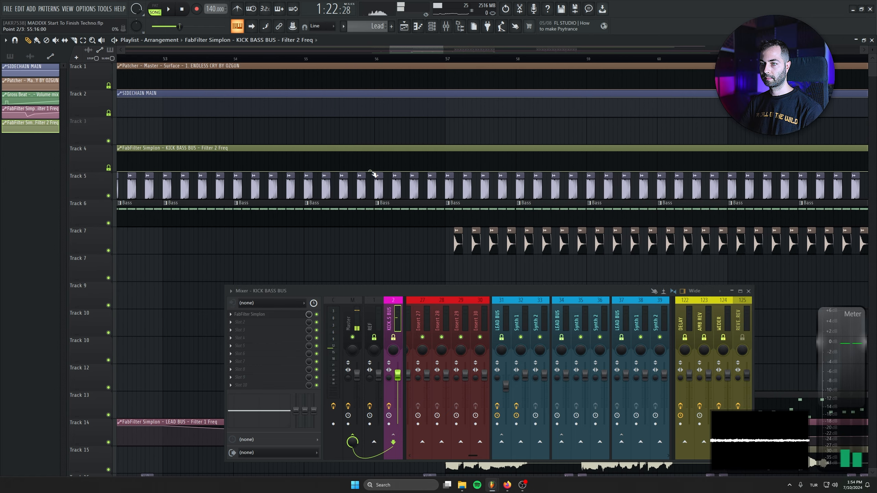
{"action": "right_click", "coordinate": [374, 174]}
{"action": "left_click", "coordinate": [413, 299]}
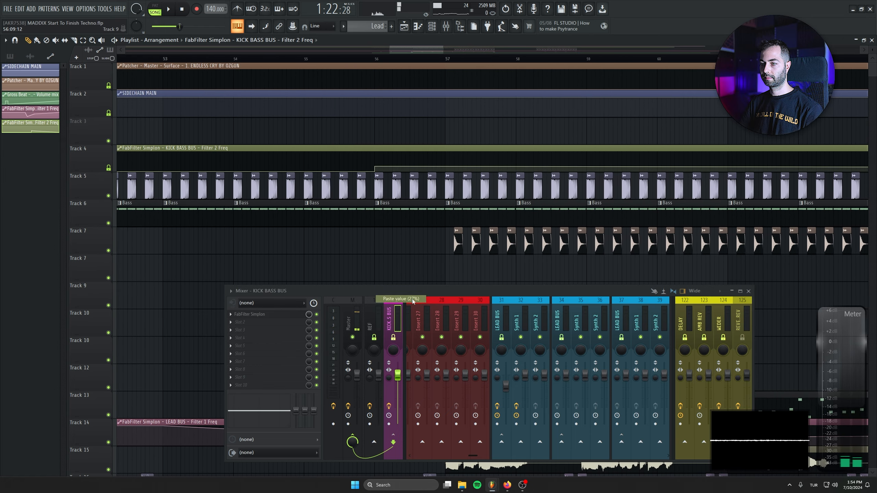
{"action": "left_click", "coordinate": [447, 170]}
{"action": "right_click", "coordinate": [449, 170]}
{"action": "left_click", "coordinate": [466, 299]}
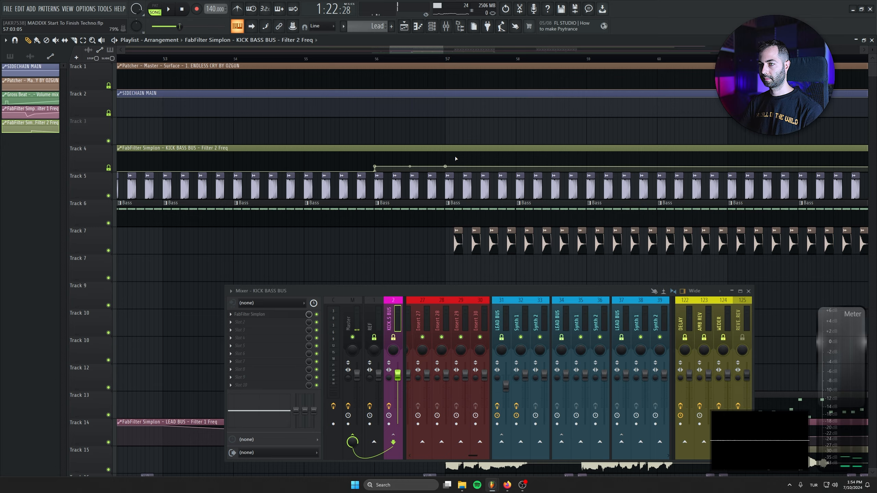
Step: Start playback and add the same 27% raised section to the Track 4 filter automation from bar 64 to bar 65
{"action": "key", "text": "space"}
{"action": "scroll", "coordinate": [449, 165], "scroll_direction": "down", "scroll_amount": 4}
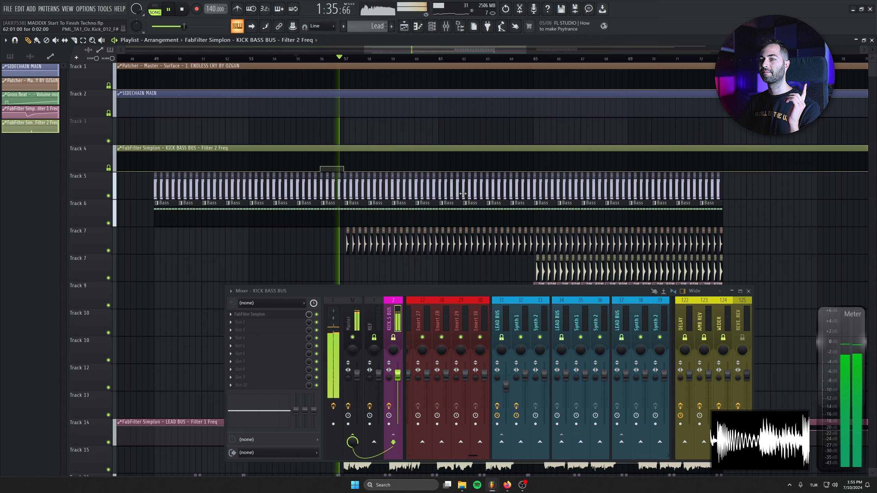
{"action": "left_click_drag", "start_coordinate": [510, 171], "coordinate": [510, 166]}
{"action": "right_click", "coordinate": [510, 165]}
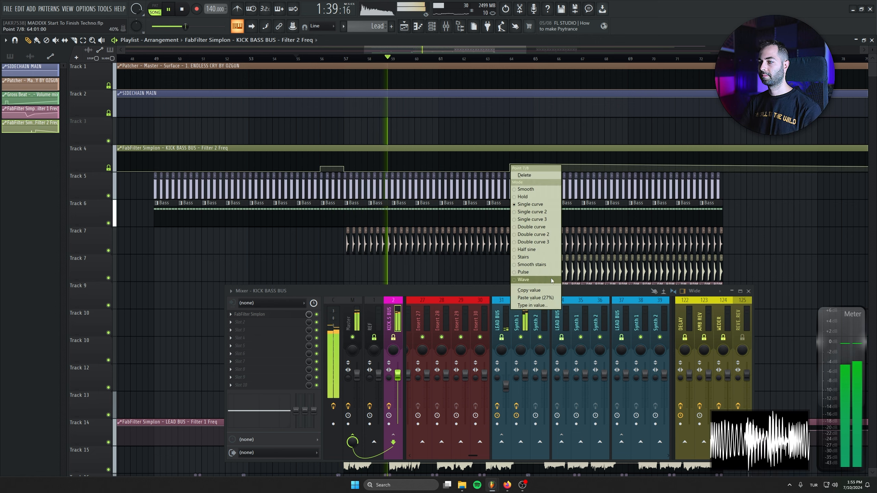
{"action": "left_click", "coordinate": [552, 299]}
{"action": "right_click", "coordinate": [536, 167]}
{"action": "left_click", "coordinate": [552, 299]}
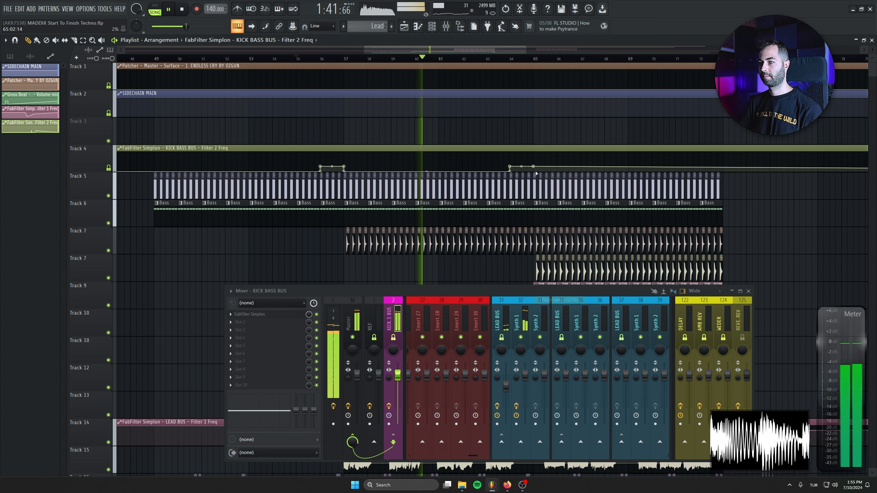
Step: Add another 27% raised section to the Track 4 filter automation from bar 72 to bar 73
{"action": "right_click", "coordinate": [700, 169]}
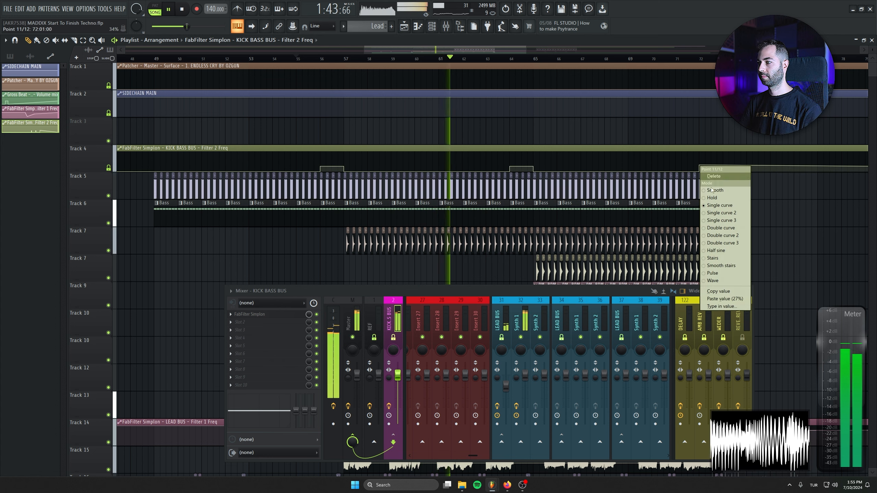
{"action": "left_click", "coordinate": [724, 298]}
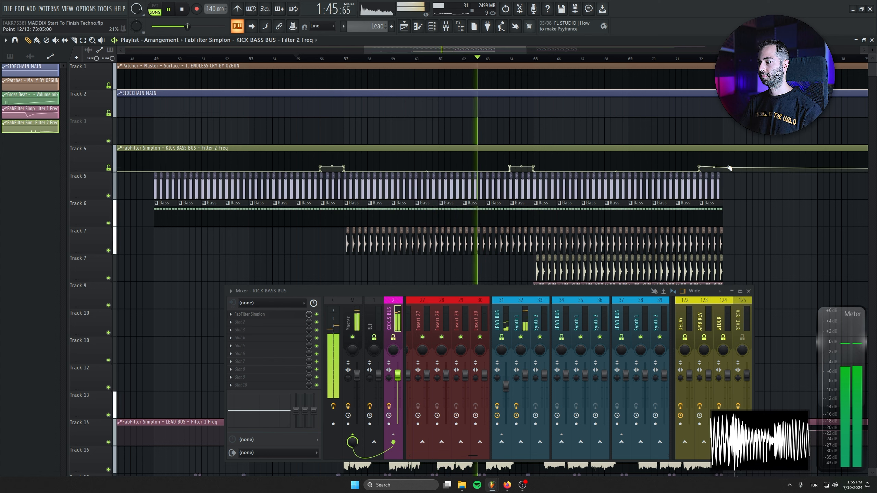
{"action": "right_click", "coordinate": [730, 168]}
{"action": "left_click", "coordinate": [738, 299]}
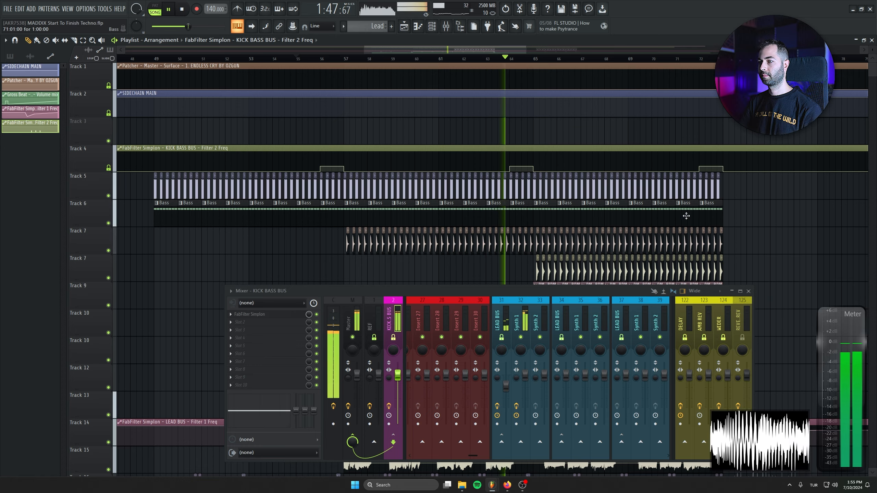
Step: Close the mixer, delete the clips on the second Track 7 lane between bars 65 and 73, and save the project
{"action": "scroll", "coordinate": [686, 216], "scroll_direction": "down", "scroll_amount": 2}
{"action": "left_click_drag", "start_coordinate": [687, 216], "coordinate": [528, 208]}
{"action": "left_click", "coordinate": [749, 291]}
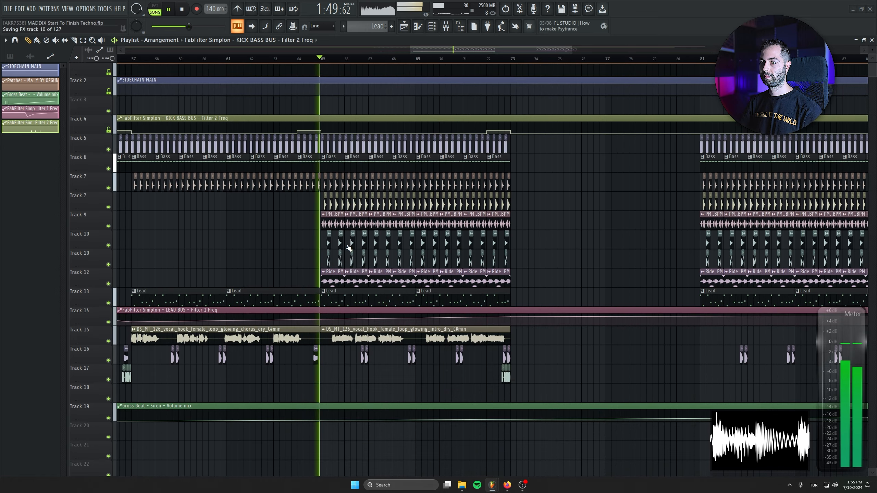
{"action": "left_click_drag", "start_coordinate": [319, 207], "coordinate": [565, 204]}
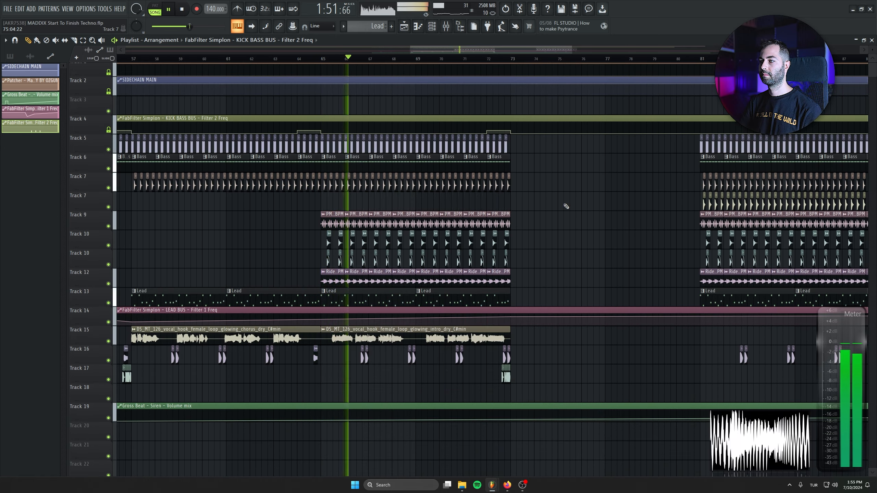
{"action": "key", "text": "ctrl+s"}
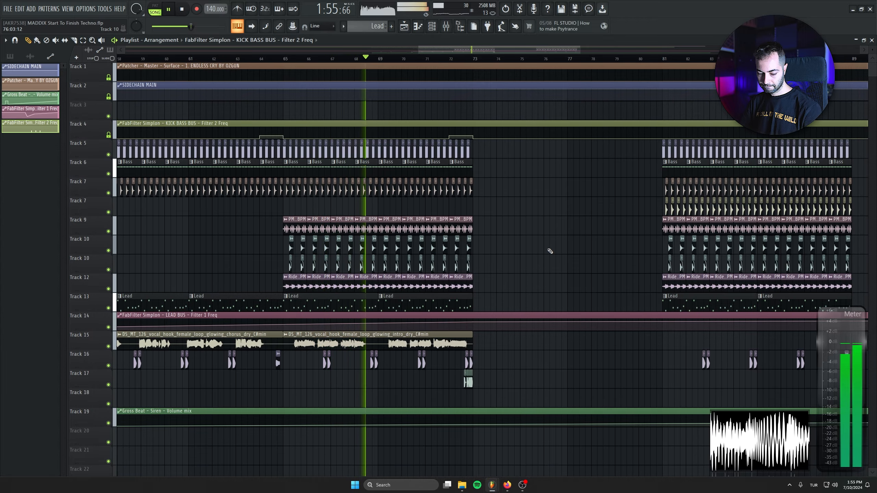
Step: Listen up to bar 73, stop, and copy the Track 17 clap clip to the ends of bars 64 and 88
{"action": "left_click_drag", "start_coordinate": [573, 287], "coordinate": [632, 217]}
{"action": "scroll", "coordinate": [632, 217], "scroll_direction": "down", "scroll_amount": 2}
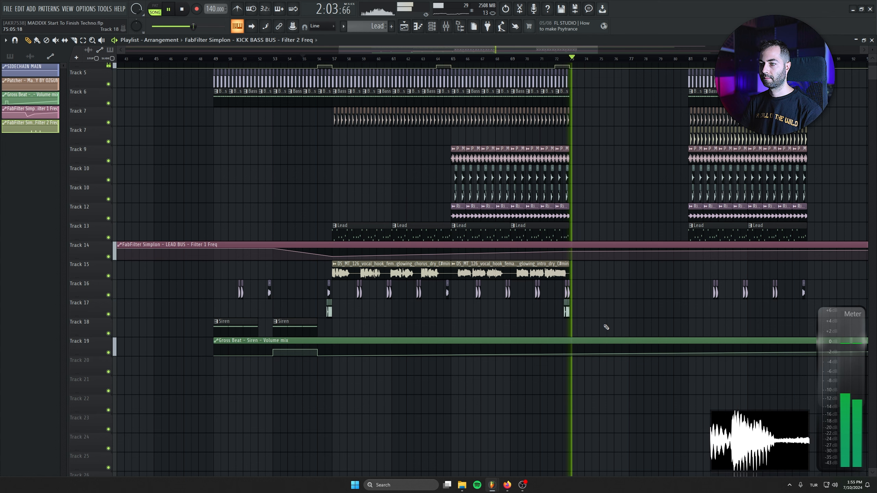
{"action": "key", "text": "space"}
{"action": "left_click_drag", "start_coordinate": [586, 307], "coordinate": [537, 315]}
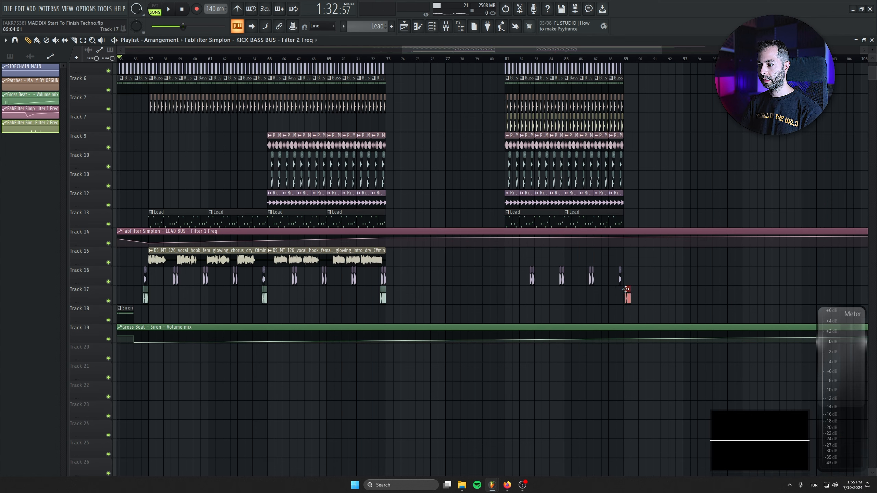
{"action": "left_click_drag", "start_coordinate": [626, 289], "coordinate": [618, 289]}
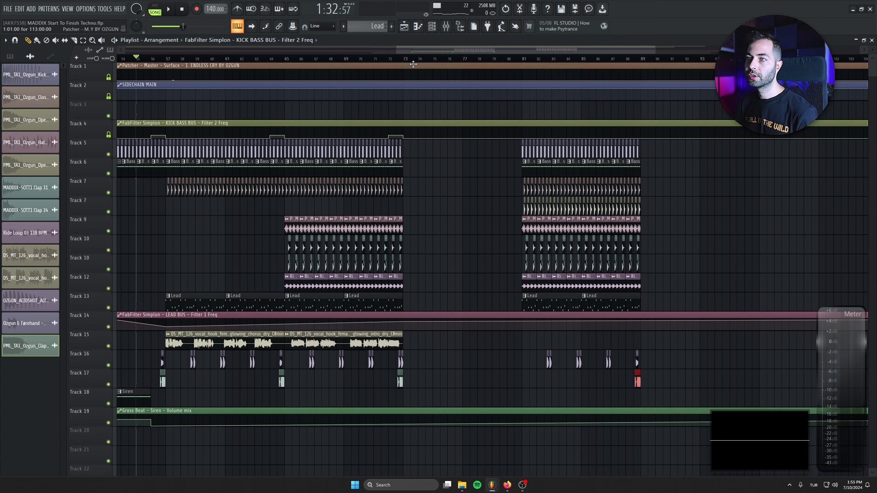
Step: Set the playback position to bar 73 and search the sample browser for "snare"
{"action": "left_click", "coordinate": [406, 60]}
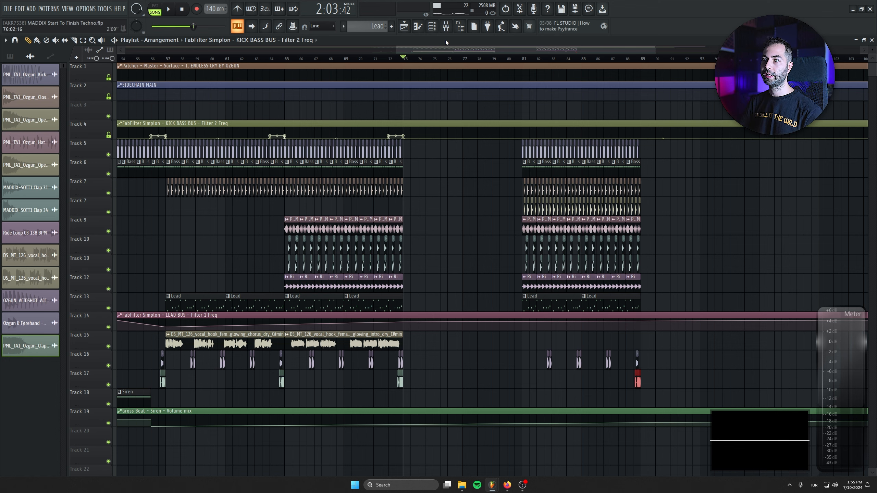
{"action": "left_click", "coordinate": [459, 27]}
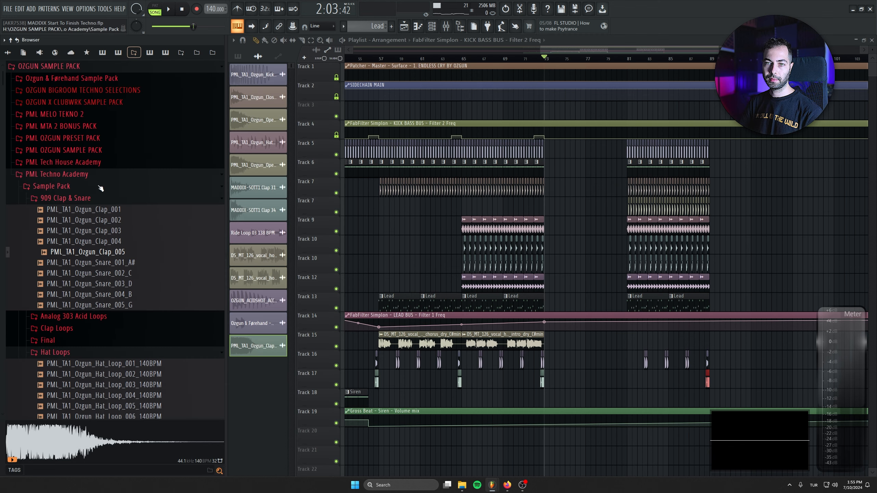
{"action": "left_click", "coordinate": [90, 467]}
{"action": "type", "text": "snare"}
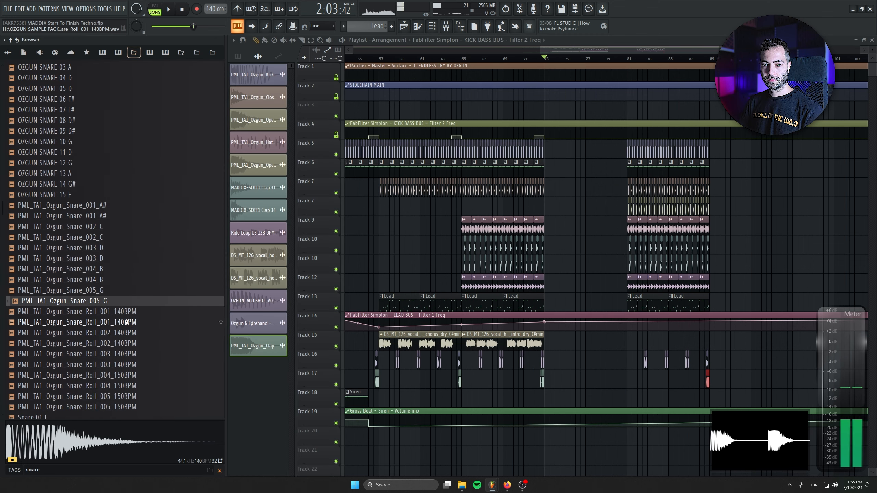
Step: Preview the PML_TA1_Ozgun_Snare_Roll samples 001 to 003 at 140BPM
{"action": "scroll", "coordinate": [127, 322], "scroll_direction": "down", "scroll_amount": 6}
{"action": "left_click", "coordinate": [133, 143]}
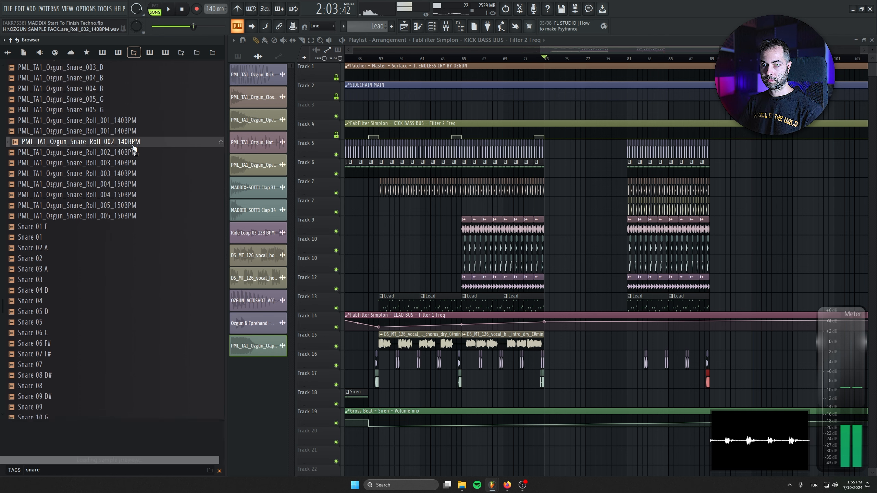
{"action": "left_click", "coordinate": [131, 163]}
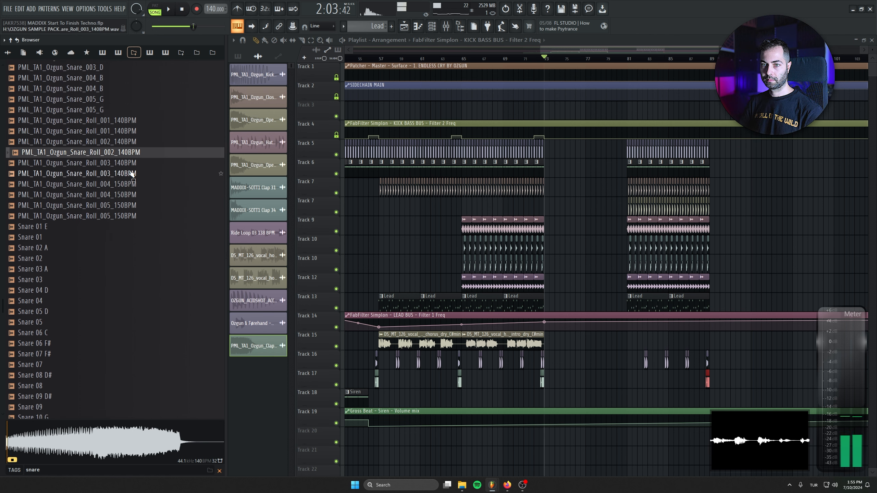
{"action": "left_click", "coordinate": [131, 173]}
{"action": "left_click", "coordinate": [131, 121]}
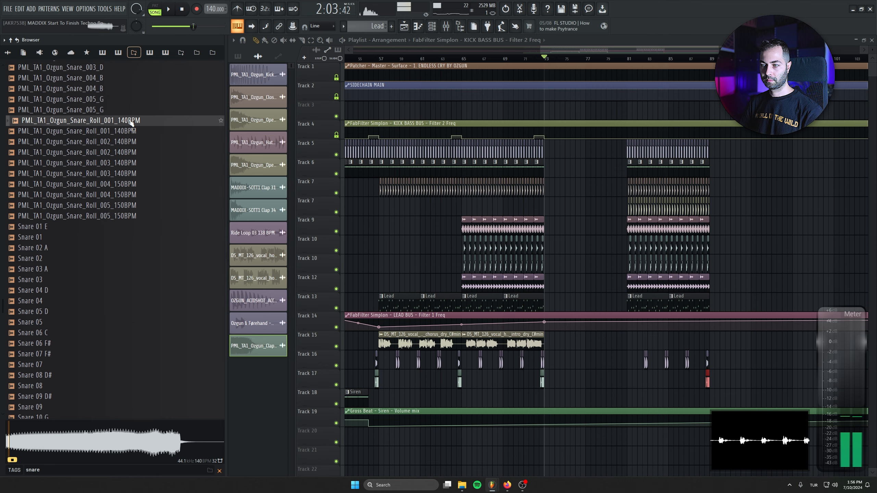
Step: Place PML_TA1_Ozgun_Snare_Roll_001_140BPM on Track 20 from bar 73 and trim it to end at bar 81 during playback
{"action": "left_click_drag", "start_coordinate": [132, 121], "coordinate": [472, 280]}
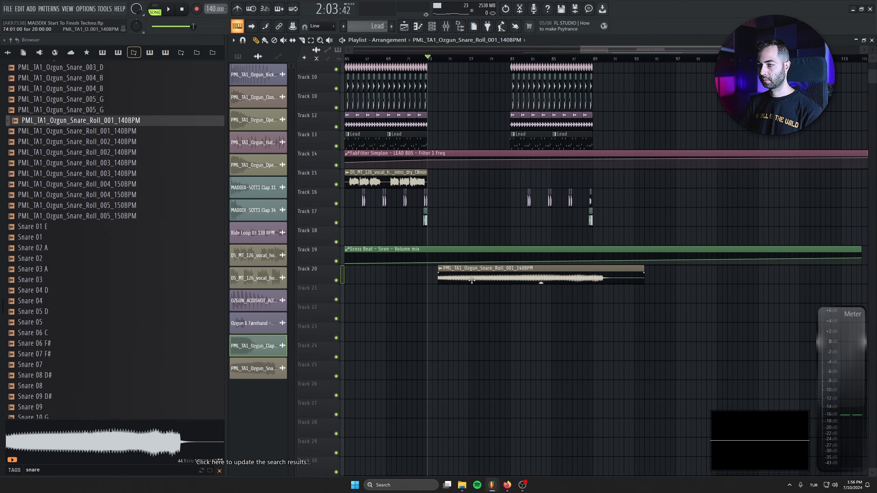
{"action": "key", "text": "space"}
{"action": "left_click_drag", "start_coordinate": [633, 273], "coordinate": [511, 267]}
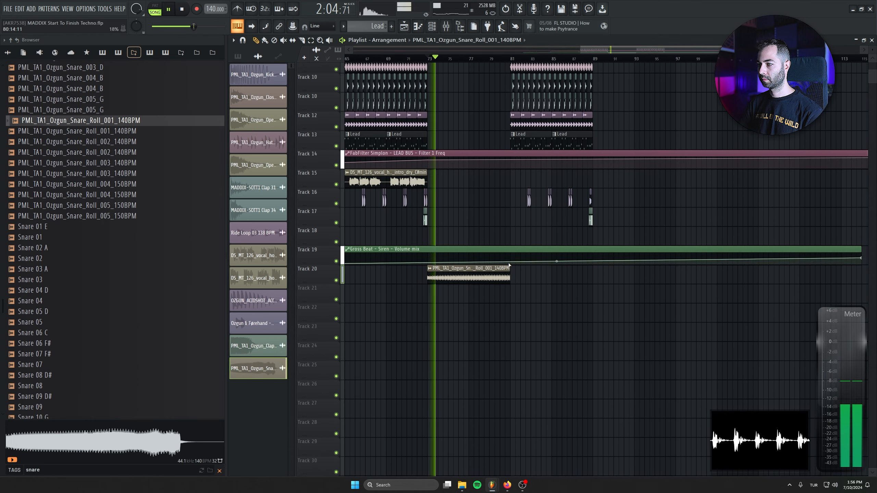
Step: Shorten the snare roll clip on Track 20 so it ends at bar 80
{"action": "scroll", "coordinate": [483, 305], "scroll_direction": "up", "scroll_amount": 2}
{"action": "scroll", "coordinate": [494, 307], "scroll_direction": "up", "scroll_amount": 3}
{"action": "left_click_drag", "start_coordinate": [567, 269], "coordinate": [540, 272]}
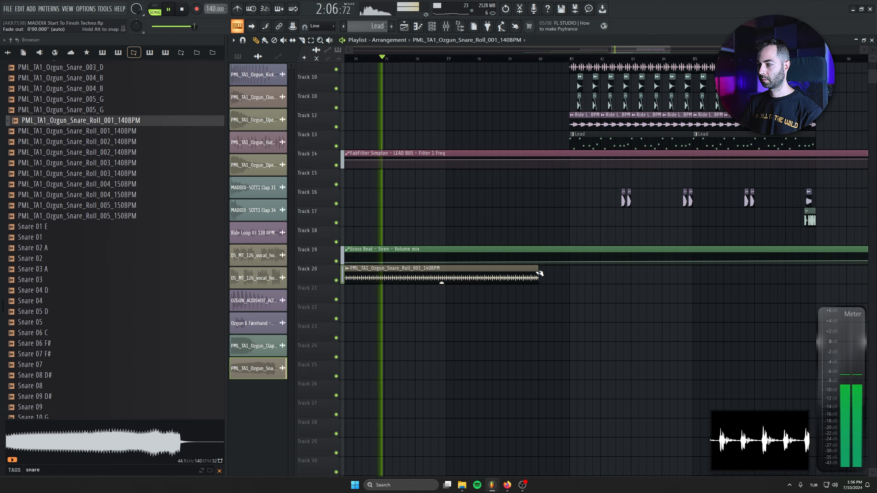
{"action": "left_click", "coordinate": [543, 271]}
{"action": "right_click", "coordinate": [543, 272]}
{"action": "scroll", "coordinate": [485, 307], "scroll_direction": "down", "scroll_amount": 3}
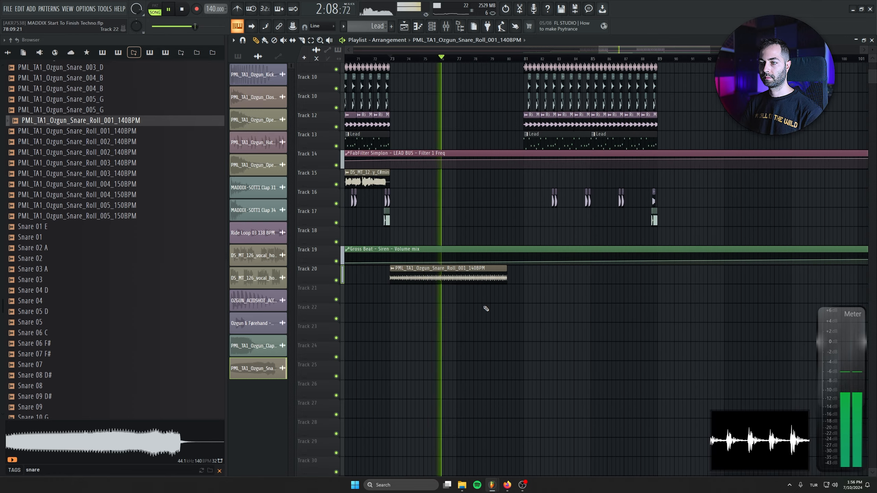
{"action": "left_click_drag", "start_coordinate": [334, 65], "coordinate": [349, 89]}
{"action": "left_click_drag", "start_coordinate": [524, 285], "coordinate": [517, 361]}
{"action": "scroll", "coordinate": [521, 286], "scroll_direction": "down", "scroll_amount": 2}
{"action": "scroll", "coordinate": [522, 285], "scroll_direction": "down", "scroll_amount": 2}
{"action": "left_click_drag", "start_coordinate": [550, 284], "coordinate": [576, 323]}
{"action": "scroll", "coordinate": [576, 323], "scroll_direction": "up", "scroll_amount": 2}
{"action": "left_click", "coordinate": [691, 350]}
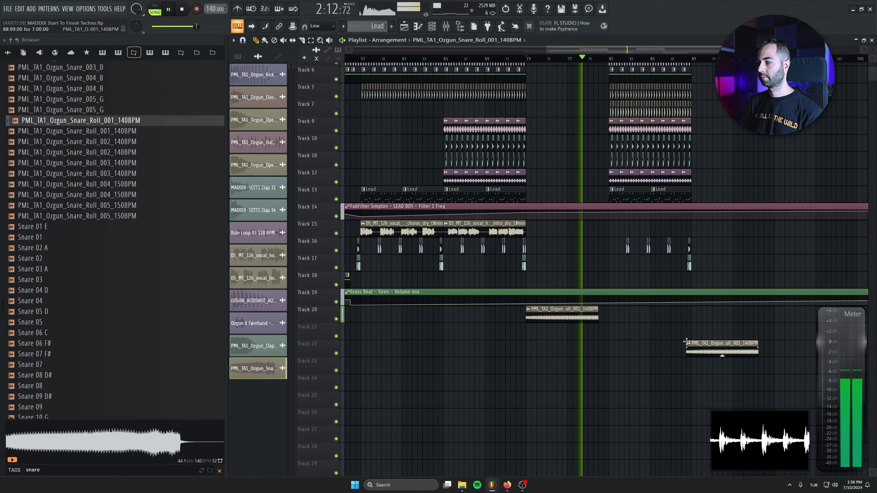
{"action": "right_click", "coordinate": [720, 353]}
Step: Stop playback and copy two Lead clips on Track 13 into the gap between bars 73 and 81
{"action": "left_click_drag", "start_coordinate": [394, 81], "coordinate": [380, 117]}
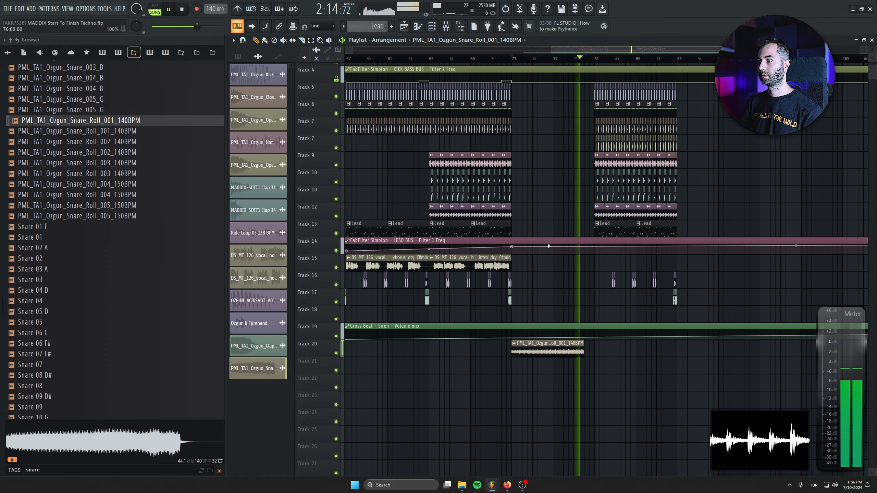
{"action": "left_click_drag", "start_coordinate": [499, 173], "coordinate": [488, 206]}
{"action": "key", "text": "space"}
{"action": "left_click_drag", "start_coordinate": [533, 265], "coordinate": [412, 266]}
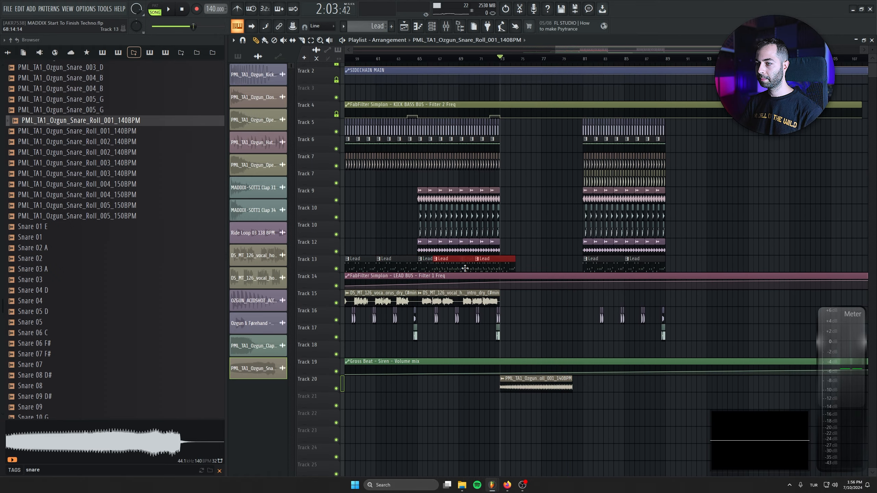
{"action": "scroll", "coordinate": [520, 313], "scroll_direction": "down", "scroll_amount": 1}
Step: Insert an empty track above the LEAD BUS Filter 1 Freq automation
{"action": "scroll", "coordinate": [517, 313], "scroll_direction": "up", "scroll_amount": 3}
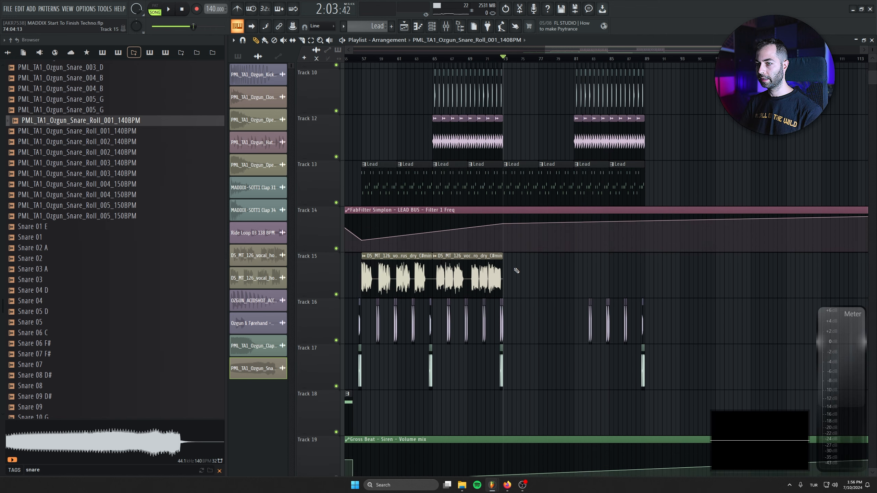
{"action": "right_click", "coordinate": [318, 232]}
{"action": "left_click", "coordinate": [337, 376]}
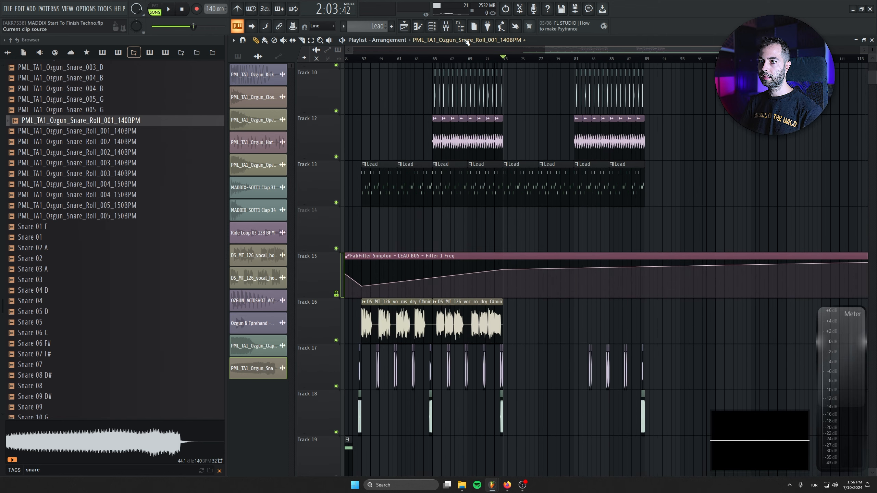
Step: Load Endless Smile 32 in slot 2 of the LEAD BUS and create an automation clip for its intensity on Track 14
{"action": "key", "text": "F9"}
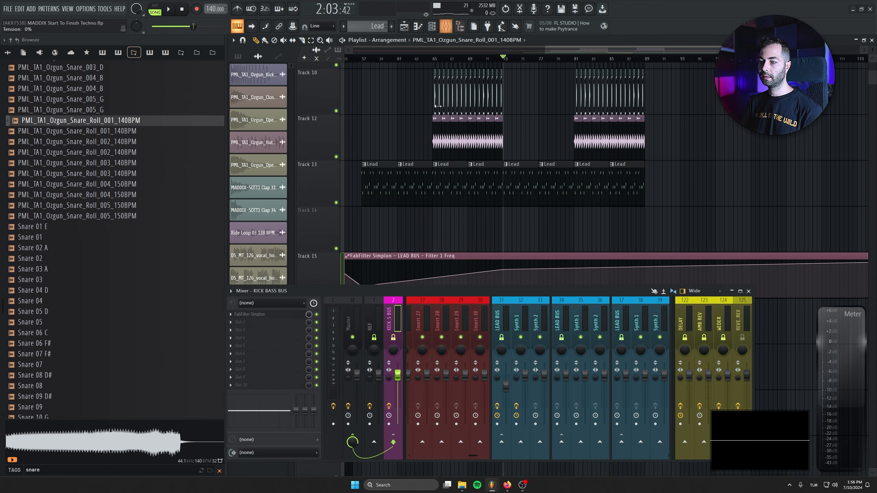
{"action": "left_click", "coordinate": [497, 311]}
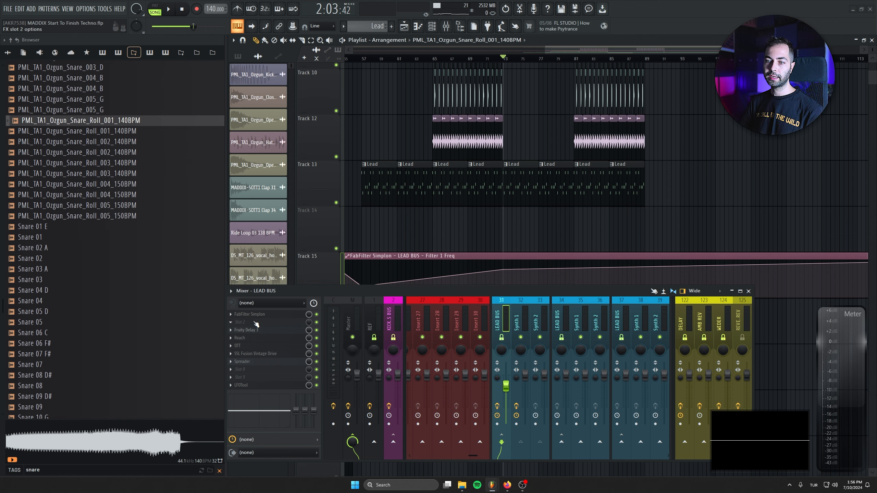
{"action": "left_click", "coordinate": [258, 326]}
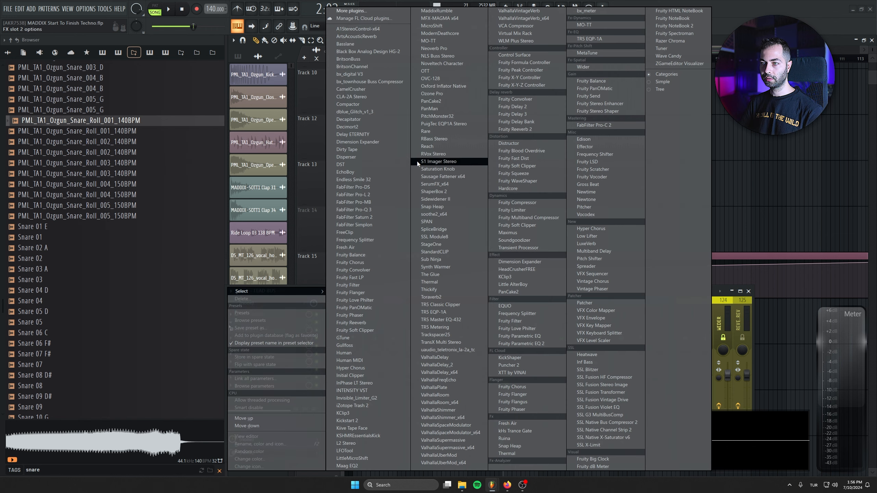
{"action": "left_click", "coordinate": [416, 161]}
{"action": "left_click", "coordinate": [356, 103]}
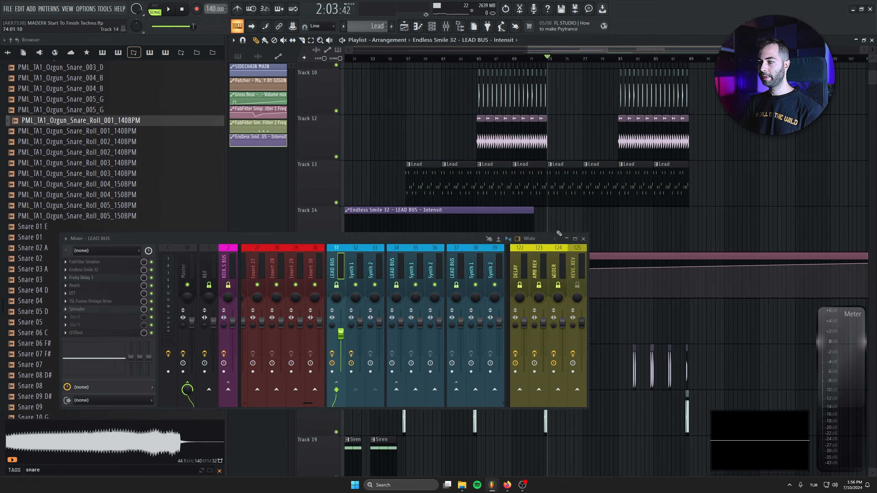
{"action": "left_click", "coordinate": [584, 239]}
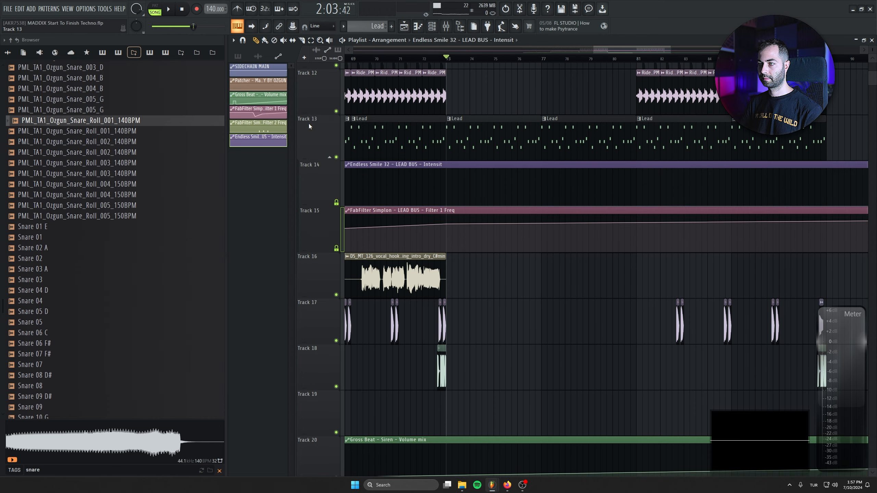
Step: Automate the Endless Smile intensity to ramp up from bar 73 to bar 81 and drop to zero there, playing the break
{"action": "right_click", "coordinate": [642, 186]}
{"action": "right_click", "coordinate": [639, 204]}
{"action": "key", "text": "space"}
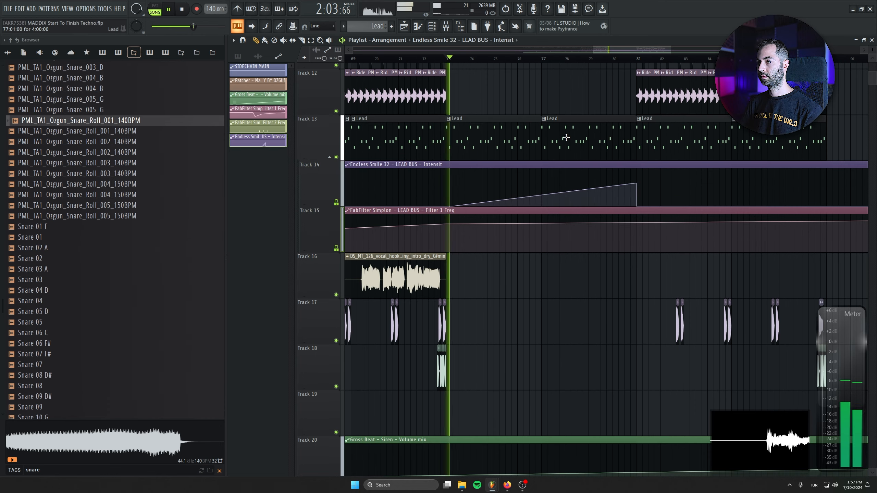
{"action": "left_click_drag", "start_coordinate": [565, 142], "coordinate": [541, 177]}
{"action": "left_click", "coordinate": [459, 27]}
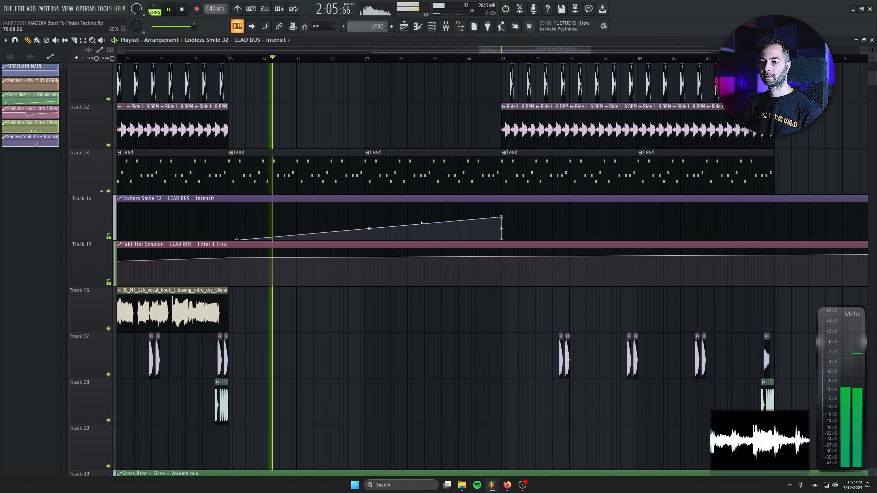
Step: Shape a curved dip in the LEAD BUS Filter 1 Freq automation between bars 80 and 81, and slightly raise the Endless Smile intensity peak
{"action": "scroll", "coordinate": [376, 276], "scroll_direction": "up", "scroll_amount": 2}
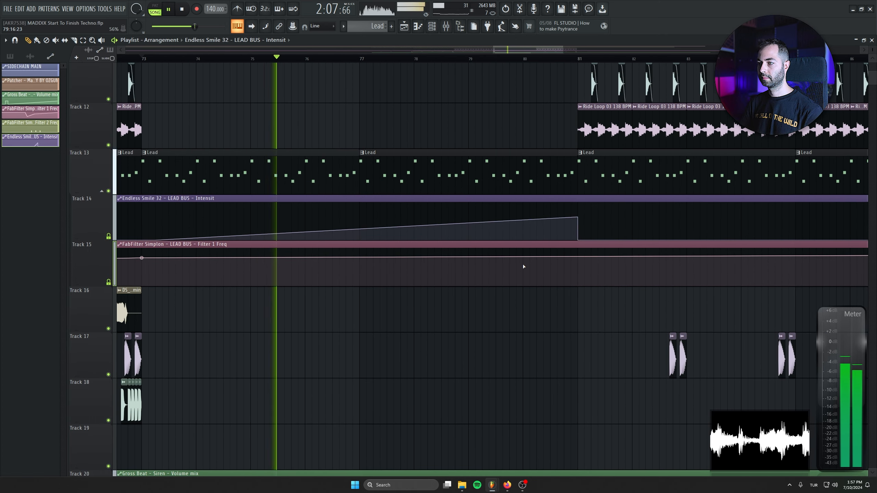
{"action": "right_click", "coordinate": [523, 252]}
{"action": "right_click", "coordinate": [554, 275]}
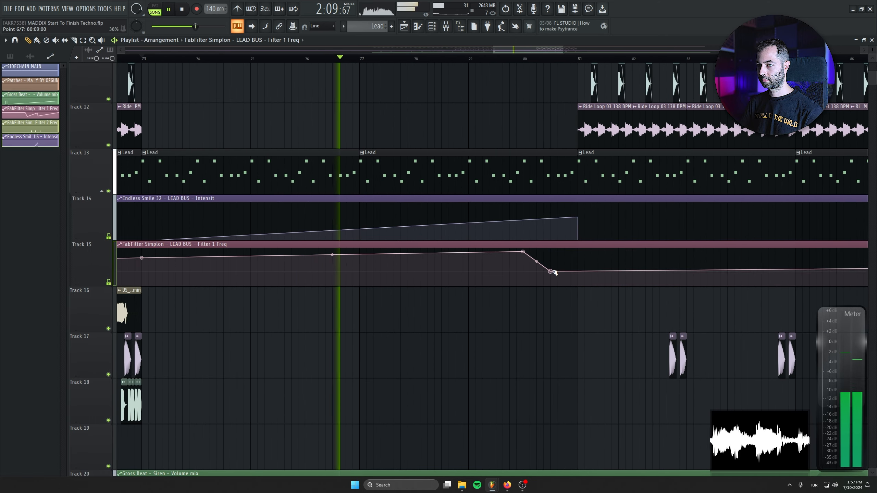
{"action": "right_click", "coordinate": [578, 253]}
{"action": "left_click_drag", "start_coordinate": [564, 276], "coordinate": [543, 260]}
{"action": "left_click_drag", "start_coordinate": [578, 217], "coordinate": [577, 214]}
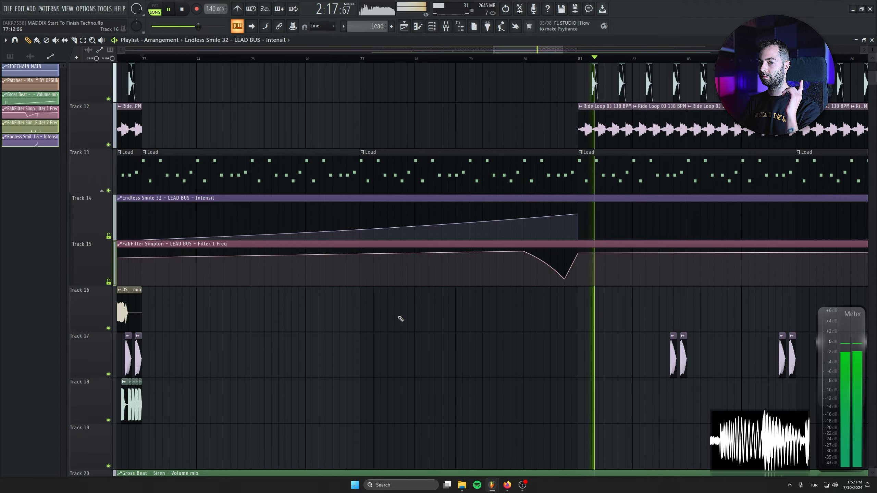
Step: Stop playback and duplicate the clips on Tracks 5 to 13 from bars 81–89 so the copies start at bar 89
{"action": "scroll", "coordinate": [509, 303], "scroll_direction": "up", "scroll_amount": 3}
{"action": "left_click", "coordinate": [184, 10]}
{"action": "scroll", "coordinate": [319, 301], "scroll_direction": "up", "scroll_amount": 2}
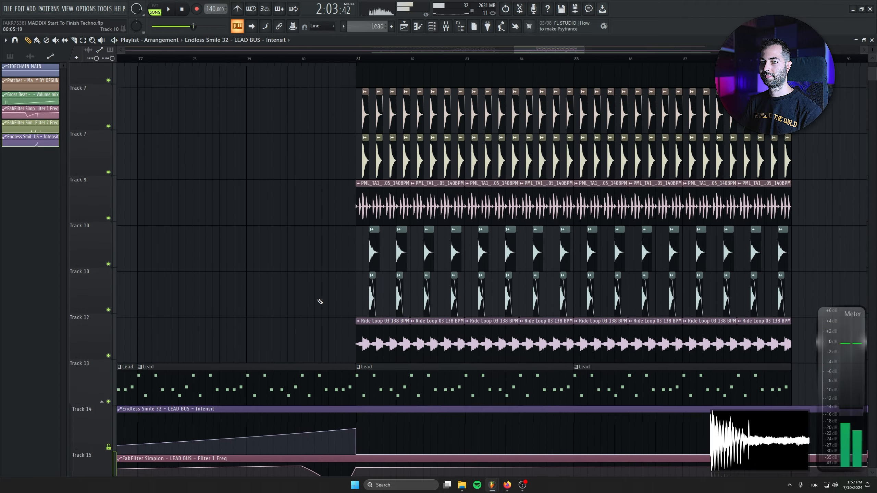
{"action": "scroll", "coordinate": [319, 301], "scroll_direction": "down", "scroll_amount": 3}
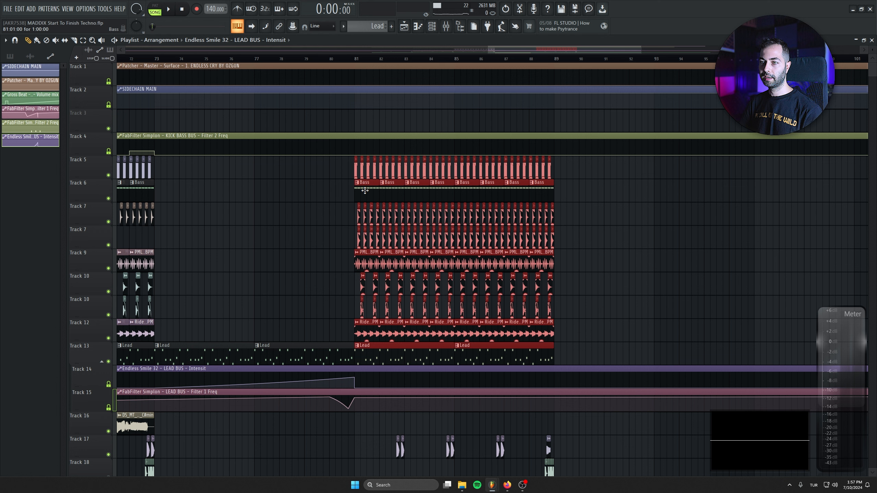
{"action": "key", "text": "ctrl+b"}
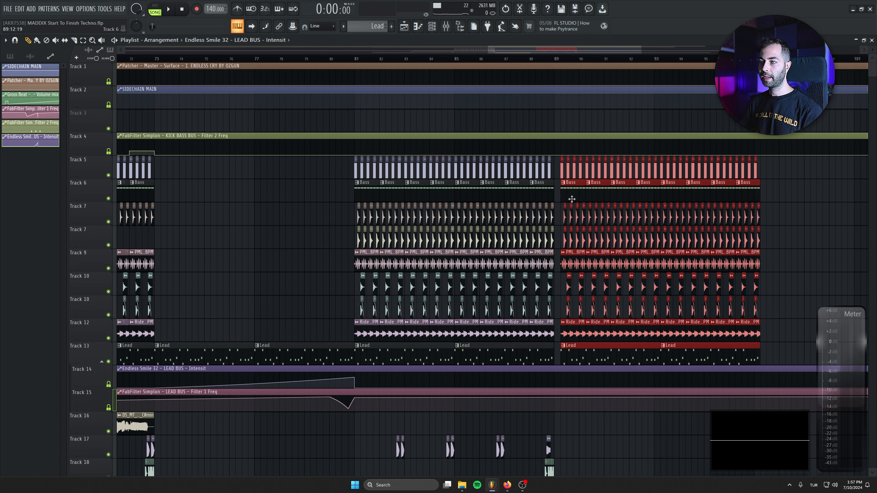
Step: Delete the percussion clips on Tracks 7 to 12 between bars 81 and 89 and play from just before bar 81
{"action": "left_click_drag", "start_coordinate": [318, 202], "coordinate": [553, 341]}
{"action": "key", "text": "Delete"}
{"action": "left_click", "coordinate": [322, 59]}
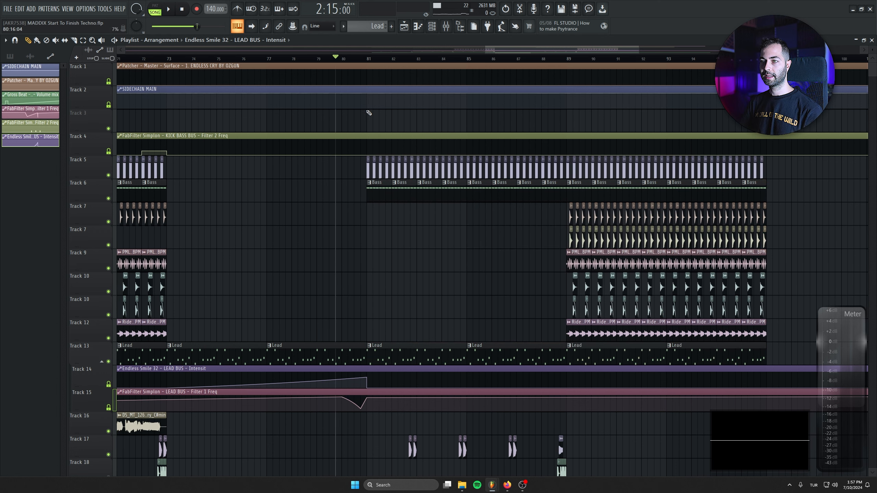
{"action": "key", "text": "space"}
{"action": "left_click_drag", "start_coordinate": [432, 260], "coordinate": [388, 210]}
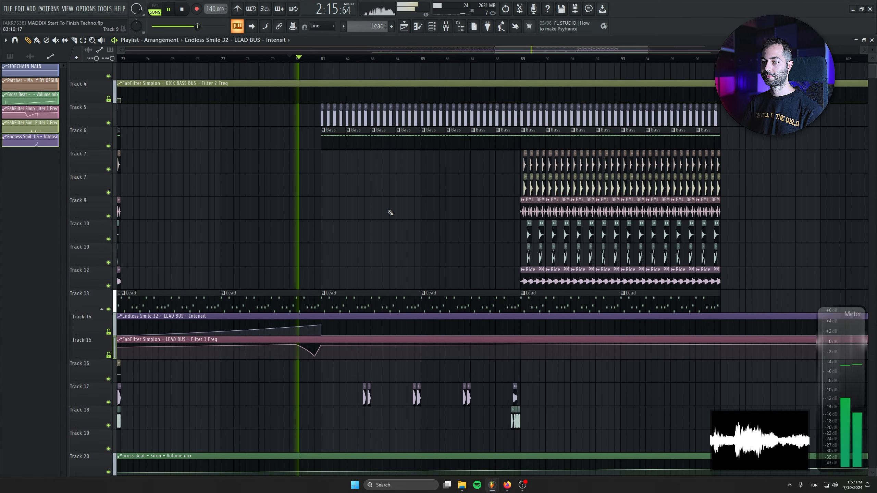
Step: Duplicate the fills on Tracks 17 and 18 from bars 81–89 into bars 89–97
{"action": "left_click_drag", "start_coordinate": [583, 366], "coordinate": [311, 432]}
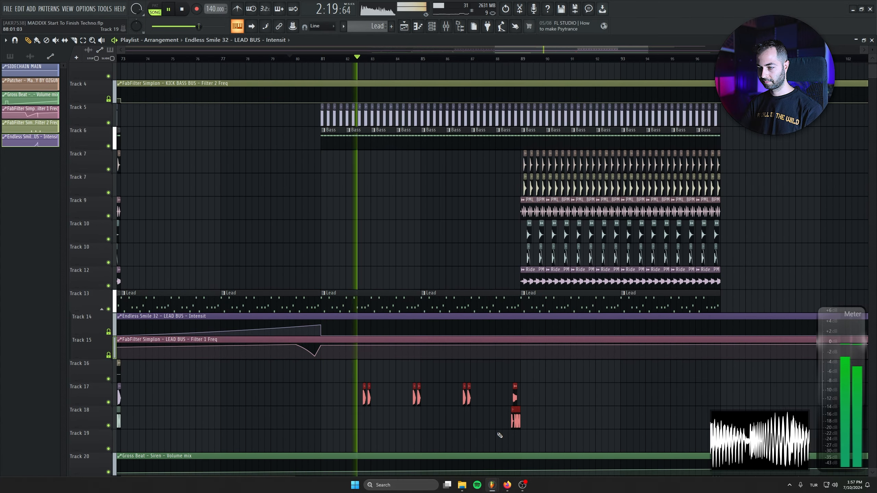
{"action": "key", "text": "ctrl+b"}
{"action": "left_click_drag", "start_coordinate": [665, 401], "coordinate": [728, 399]}
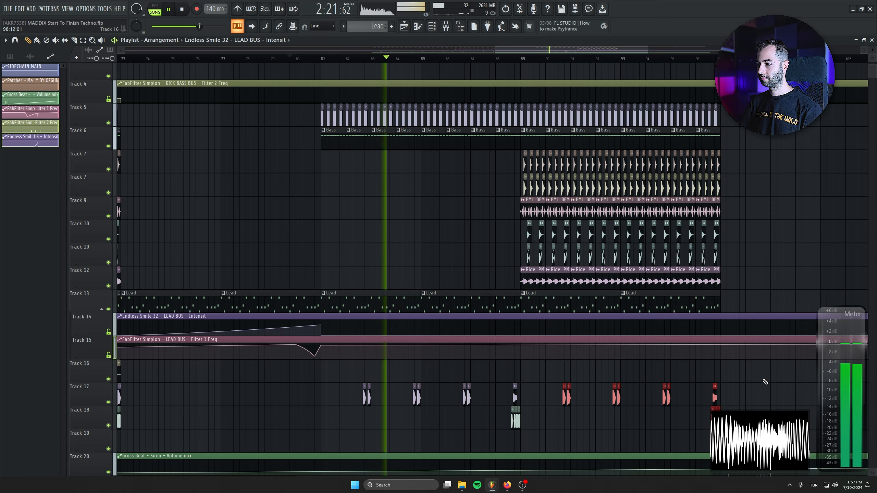
{"action": "left_click", "coordinate": [764, 379]}
{"action": "right_click", "coordinate": [766, 378]}
Step: Move the percussion clips on Tracks 7 to 12 four bars earlier to start at bar 85, and play the section from about bar 83
{"action": "left_click_drag", "start_coordinate": [666, 379], "coordinate": [631, 272]}
{"action": "scroll", "coordinate": [631, 272], "scroll_direction": "up", "scroll_amount": 5}
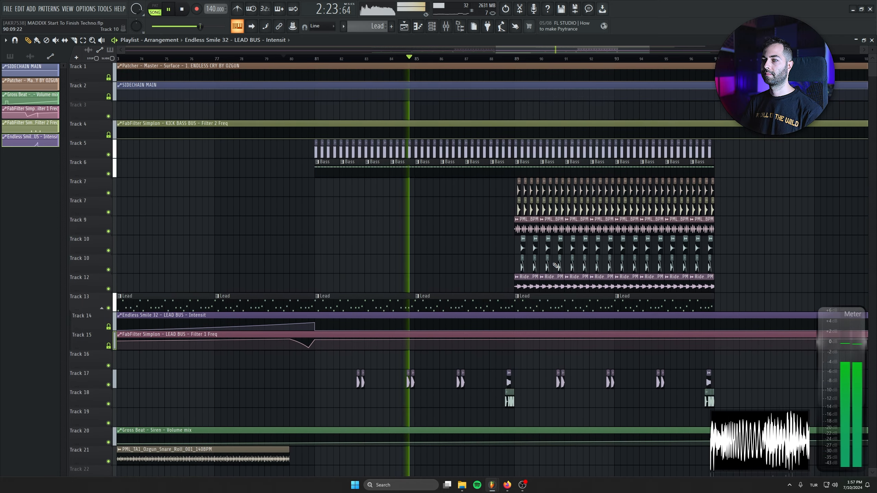
{"action": "key", "text": "space"}
{"action": "left_click_drag", "start_coordinate": [497, 179], "coordinate": [752, 310]}
{"action": "mouse_move", "coordinate": [490, 292]}
{"action": "left_mouse_down"}
{"action": "mouse_move", "coordinate": [736, 170]}
{"action": "mouse_move", "coordinate": [743, 178]}
{"action": "left_mouse_up"}
{"action": "left_click_drag", "start_coordinate": [538, 278], "coordinate": [428, 279]}
{"action": "scroll", "coordinate": [407, 166], "scroll_direction": "left", "scroll_amount": 1}
{"action": "left_click", "coordinate": [384, 58]}
{"action": "key", "text": "space"}
Step: Copy the percussion clips on Tracks 7 to 12 from bars 89–93 into bars 93–97
{"action": "left_click", "coordinate": [675, 249], "text": "ctrl"}
{"action": "left_click", "coordinate": [645, 287], "text": "ctrl"}
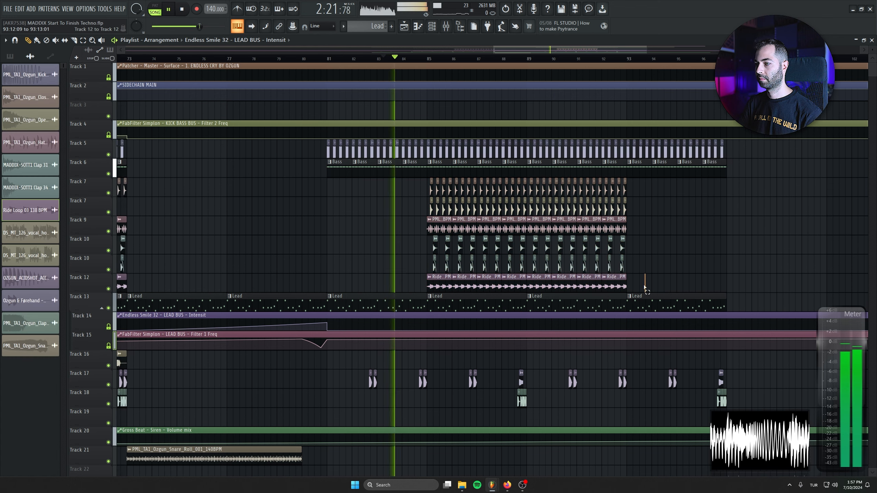
{"action": "left_click_drag", "start_coordinate": [645, 287], "coordinate": [527, 177]}
{"action": "key", "text": "space"}
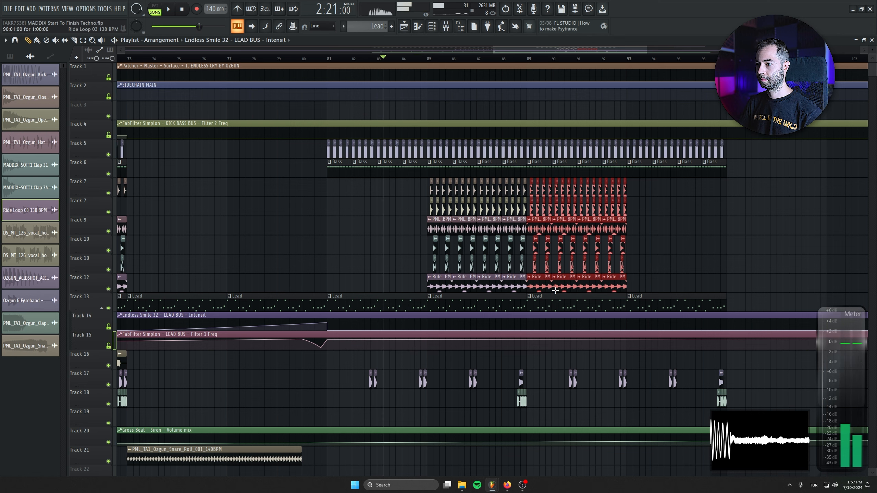
{"action": "left_click_drag", "start_coordinate": [555, 291], "coordinate": [641, 281]}
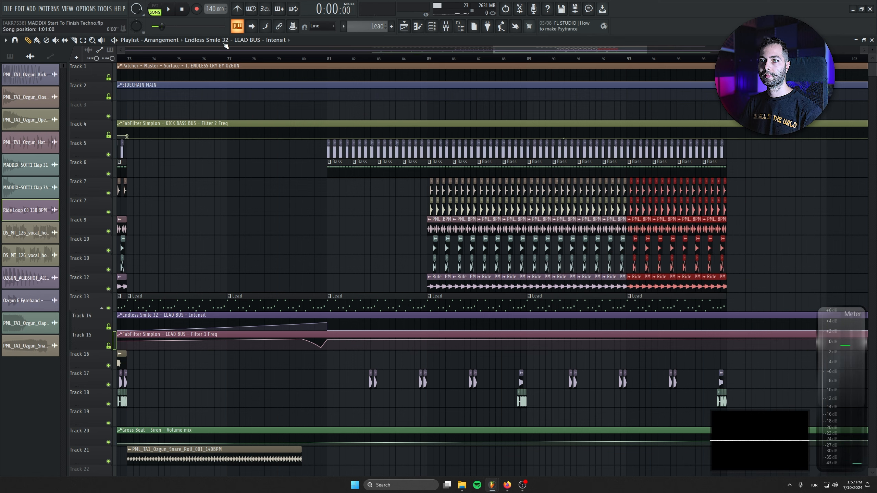
Step: Move the Ride Loop track above the clap tracks, copy the clap clips from bars 85–89 into bars 81–85, and play from before bar 81
{"action": "scroll", "coordinate": [419, 254], "scroll_direction": "up", "scroll_amount": 3}
{"action": "left_click_drag", "start_coordinate": [411, 236], "coordinate": [594, 277]}
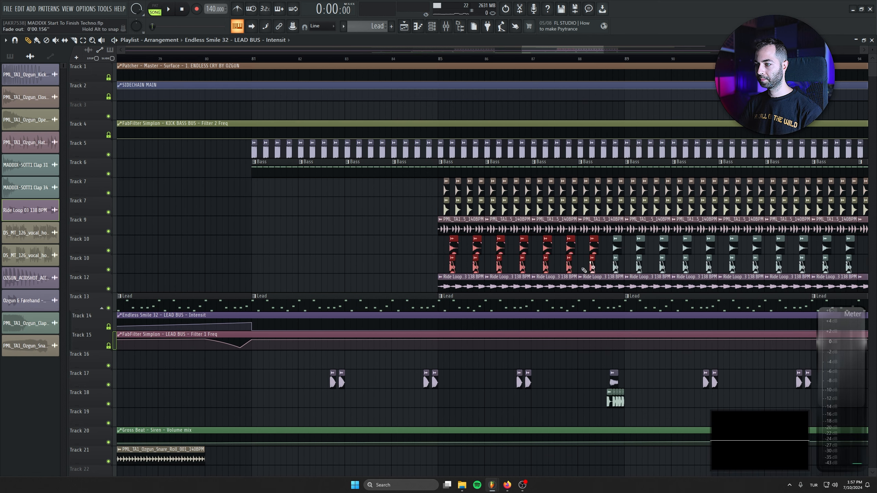
{"action": "left_click_drag", "start_coordinate": [90, 285], "coordinate": [89, 246]}
{"action": "left_click_drag", "start_coordinate": [420, 256], "coordinate": [617, 290]}
{"action": "left_click_drag", "start_coordinate": [455, 257], "coordinate": [268, 256]}
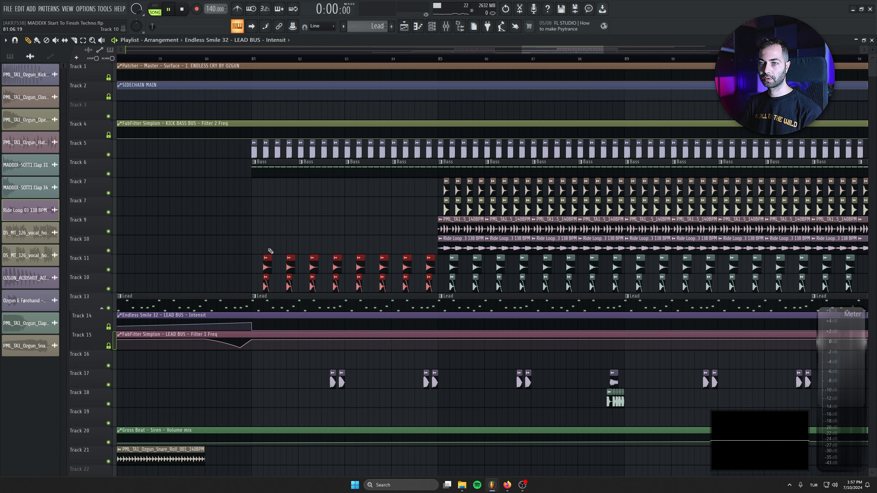
{"action": "left_click", "coordinate": [201, 56]}
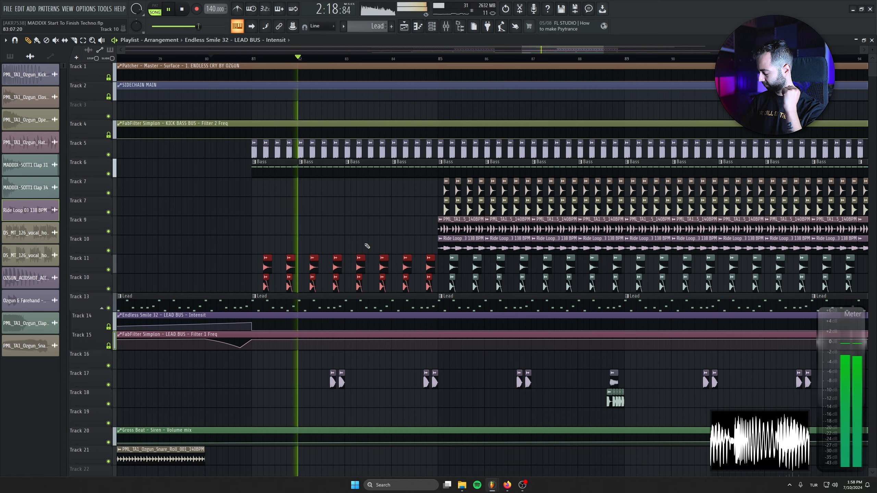
{"action": "left_click_drag", "start_coordinate": [342, 275], "coordinate": [235, 244]}
{"action": "left_click", "coordinate": [552, 327]}
{"action": "right_click", "coordinate": [553, 328]}
{"action": "scroll", "coordinate": [341, 176], "scroll_direction": "down", "scroll_amount": 2}
{"action": "left_click_drag", "start_coordinate": [323, 149], "coordinate": [354, 284]}
{"action": "scroll", "coordinate": [340, 177], "scroll_direction": "up", "scroll_amount": 1}
{"action": "scroll", "coordinate": [354, 284], "scroll_direction": "down", "scroll_amount": 3}
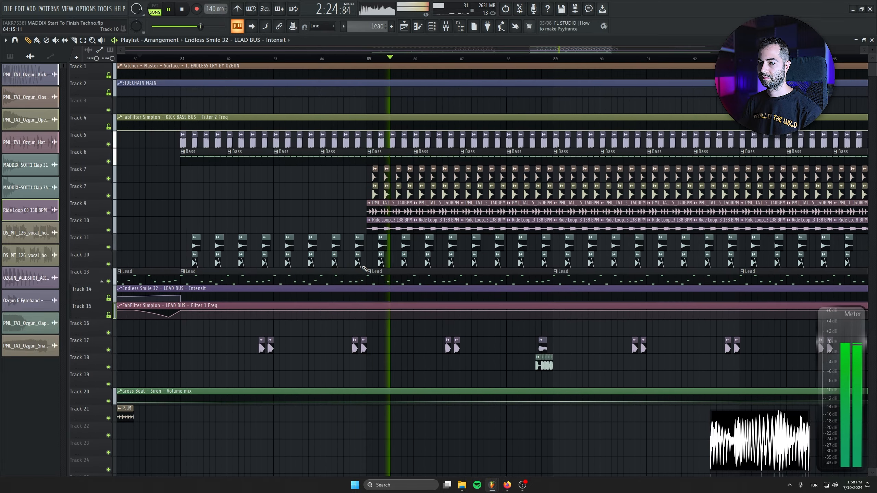
Step: Raise the KICK BASS BUS Filter 2 Freq automation for one bar before bar 89 and before bar 97, and replay the section
{"action": "scroll", "coordinate": [381, 317], "scroll_direction": "down", "scroll_amount": 3}
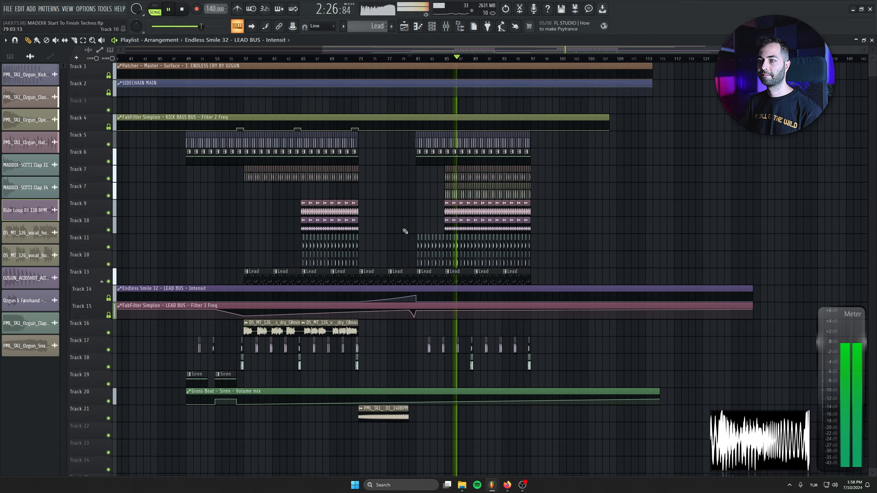
{"action": "scroll", "coordinate": [440, 219], "scroll_direction": "up", "scroll_amount": 6}
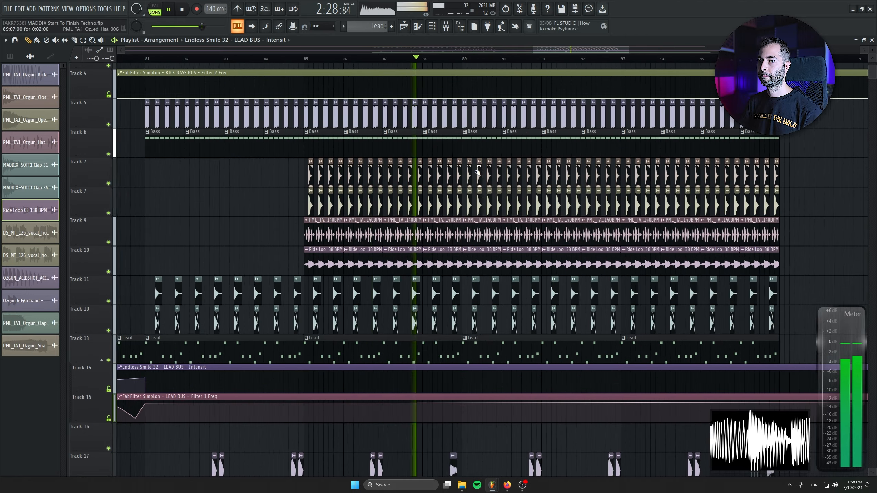
{"action": "key", "text": "space"}
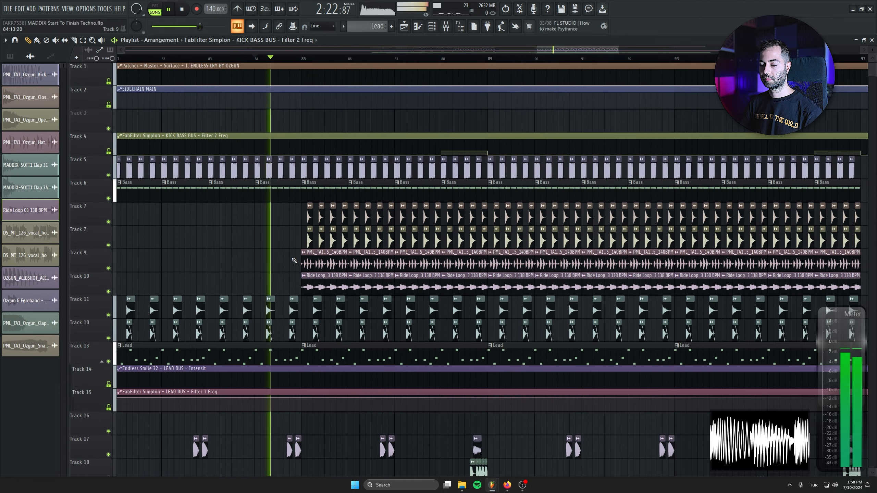
Step: Delete the loop clips on Tracks 9 and 10 between bars 85 and 89
{"action": "mouse_move", "coordinate": [313, 284]}
{"action": "left_mouse_down"}
{"action": "mouse_move", "coordinate": [450, 288]}
{"action": "mouse_move", "coordinate": [304, 269]}
{"action": "mouse_move", "coordinate": [293, 249]}
{"action": "mouse_move", "coordinate": [397, 239]}
{"action": "mouse_move", "coordinate": [484, 246]}
{"action": "left_mouse_up"}
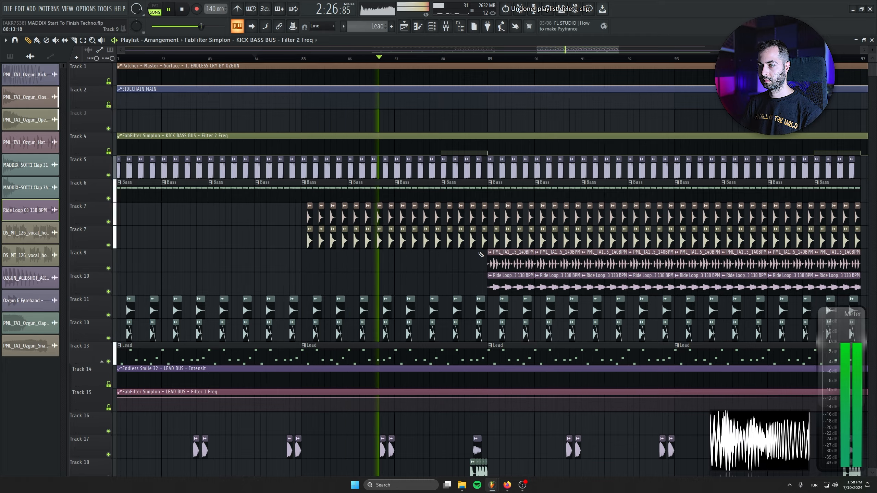
{"action": "scroll", "coordinate": [598, 263], "scroll_direction": "down", "scroll_amount": 6}
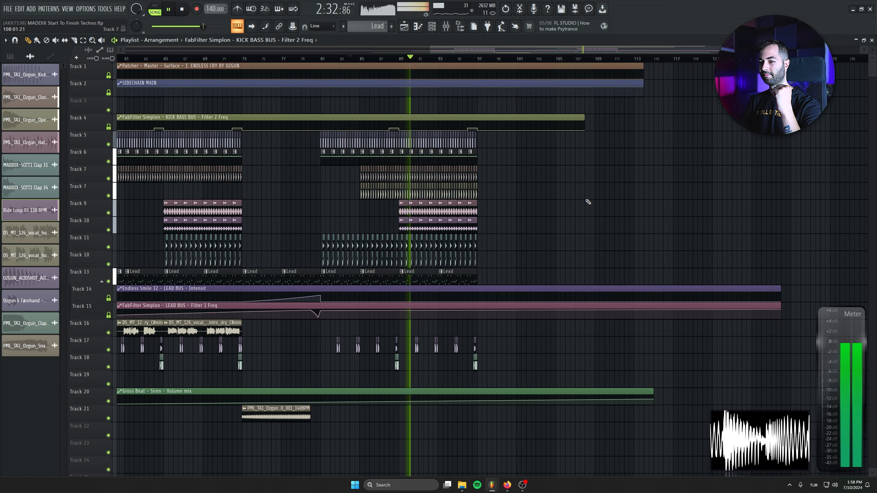
{"action": "scroll", "coordinate": [364, 369], "scroll_direction": "up", "scroll_amount": 5}
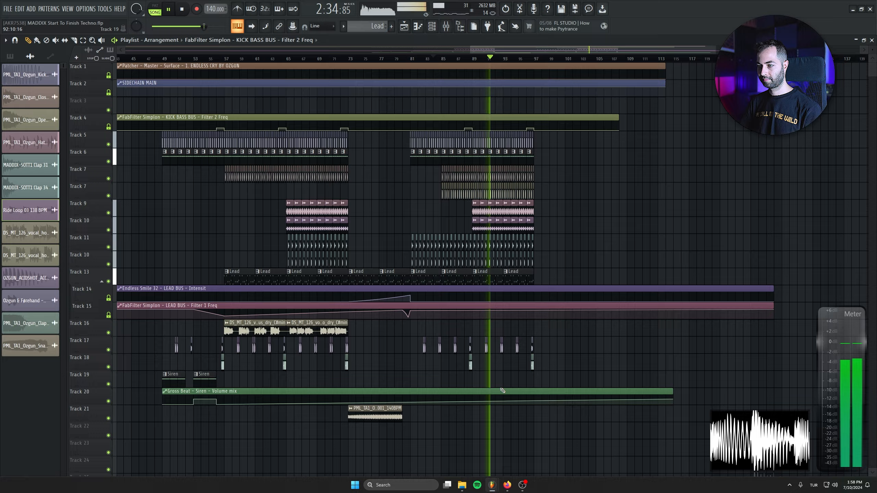
Step: Try the drop from bar 81 without Track 17's paired shot clips and undo their deletion
{"action": "scroll", "coordinate": [516, 352], "scroll_direction": "down", "scroll_amount": 2}
{"action": "scroll", "coordinate": [532, 345], "scroll_direction": "up", "scroll_amount": 4}
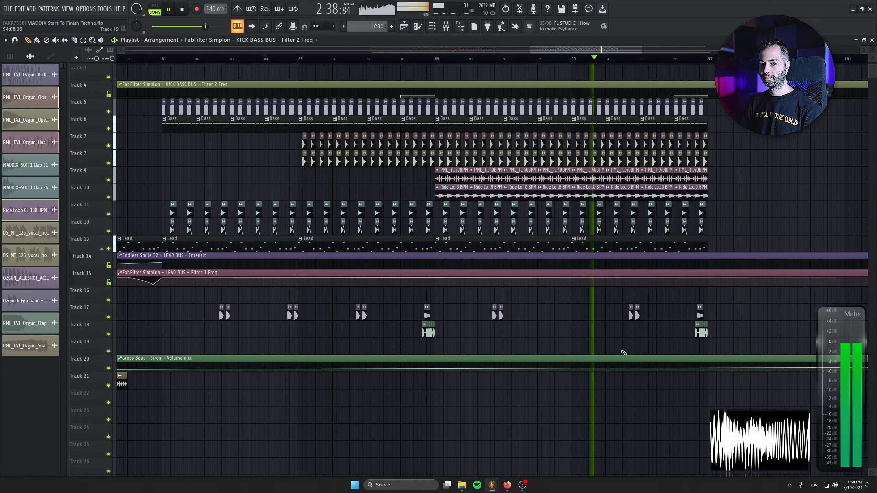
{"action": "key", "text": "ctrl+z"}
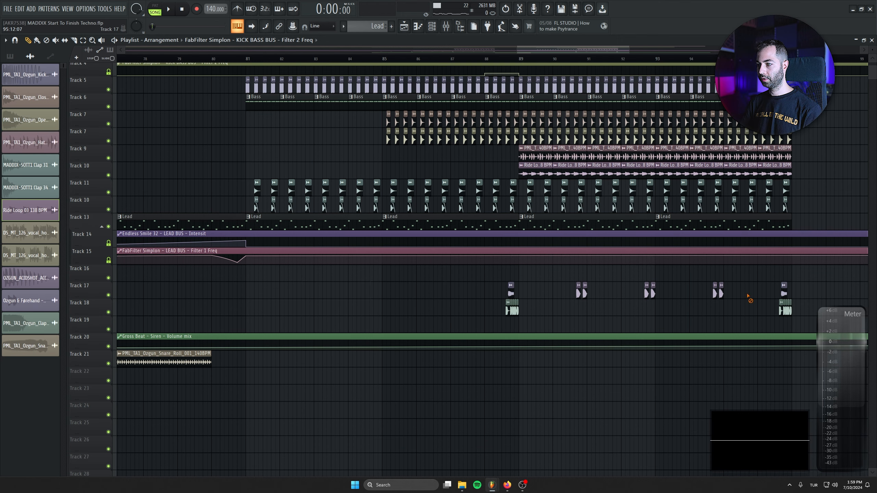
{"action": "key", "text": "space"}
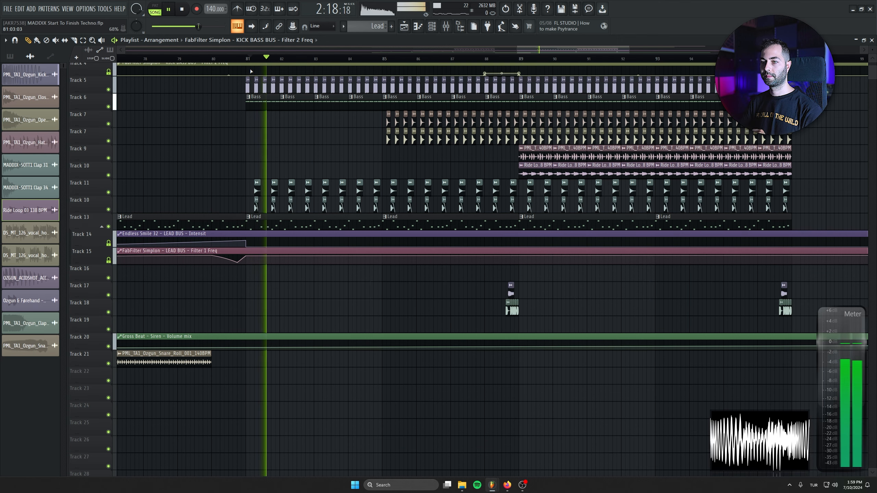
{"action": "key", "text": "space"}
{"action": "key", "text": "ctrl+z"}
{"action": "key", "text": "ctrl+z"}
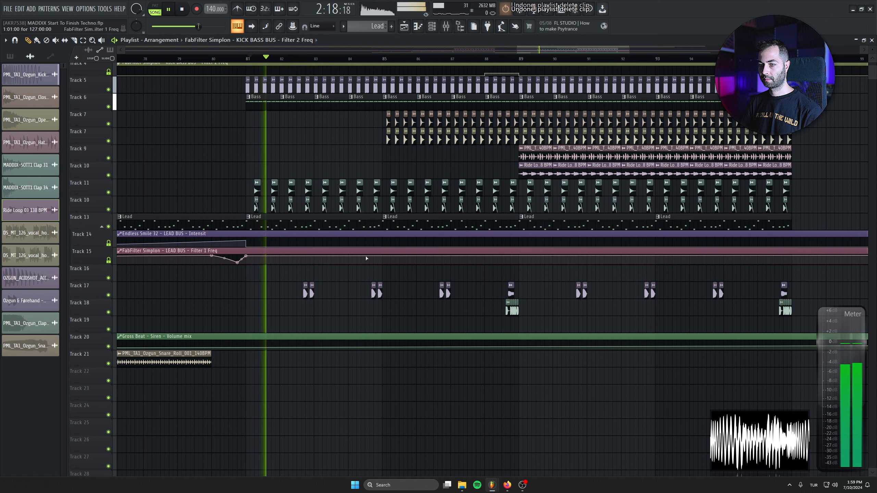
Step: Delete the paired shot clips on Track 17 in bars 82, 86, 90 and 94, and play the drop to check
{"action": "left_click", "coordinate": [305, 285]}
{"action": "right_click", "coordinate": [321, 290]}
{"action": "left_click_drag", "start_coordinate": [322, 292], "coordinate": [588, 293]}
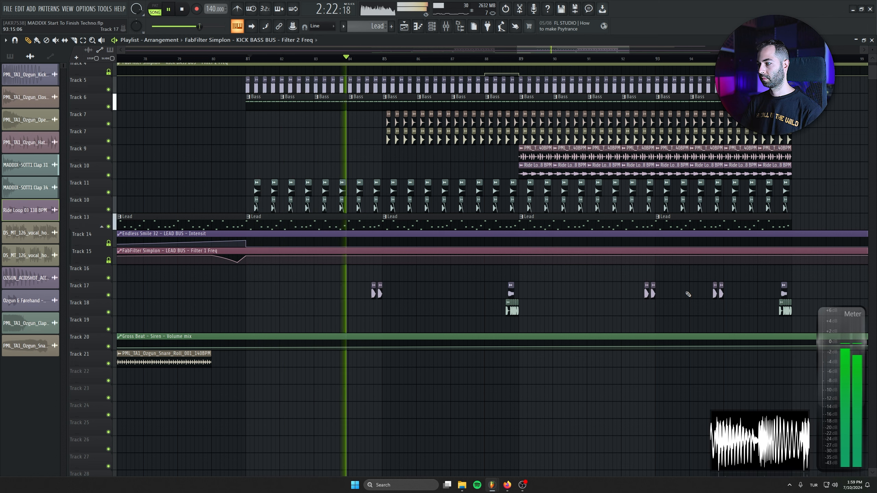
{"action": "left_click_drag", "start_coordinate": [712, 293], "coordinate": [722, 293]}
{"action": "scroll", "coordinate": [548, 368], "scroll_direction": "down", "scroll_amount": 1}
{"action": "scroll", "coordinate": [549, 368], "scroll_direction": "down", "scroll_amount": 3}
{"action": "scroll", "coordinate": [549, 363], "scroll_direction": "down", "scroll_amount": 2}
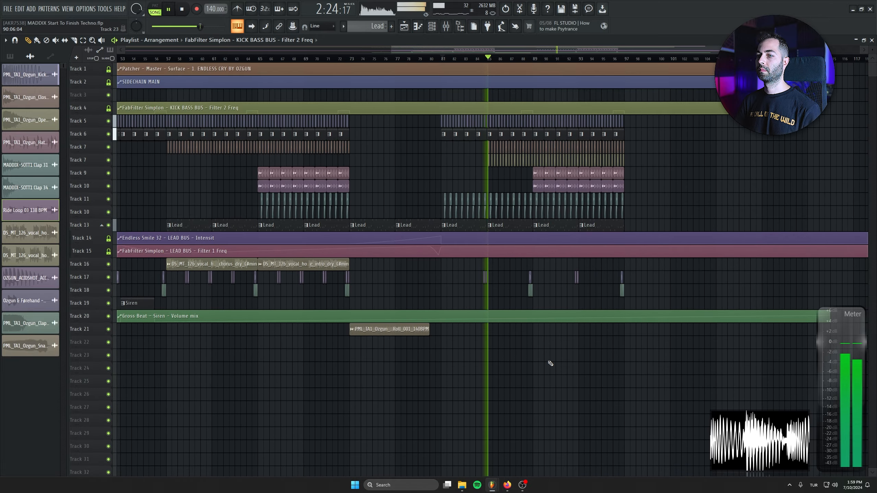
{"action": "scroll", "coordinate": [420, 227], "scroll_direction": "down", "scroll_amount": 2}
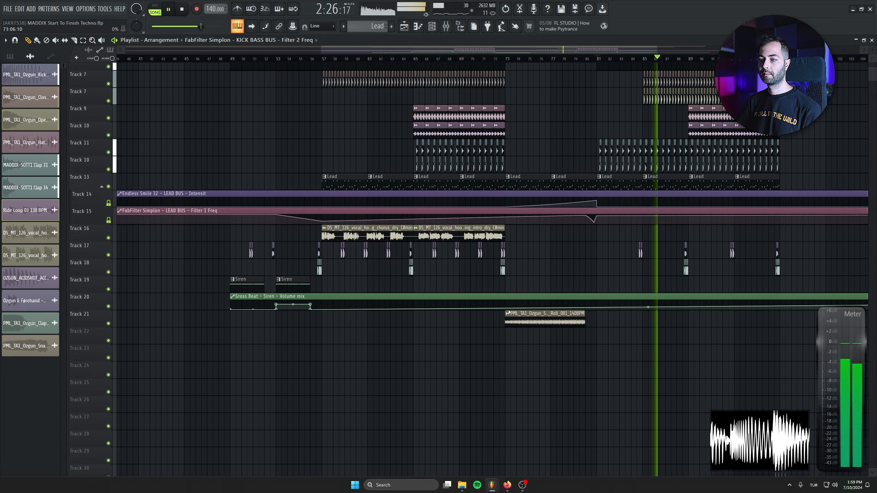
{"action": "scroll", "coordinate": [483, 345], "scroll_direction": "up", "scroll_amount": 4}
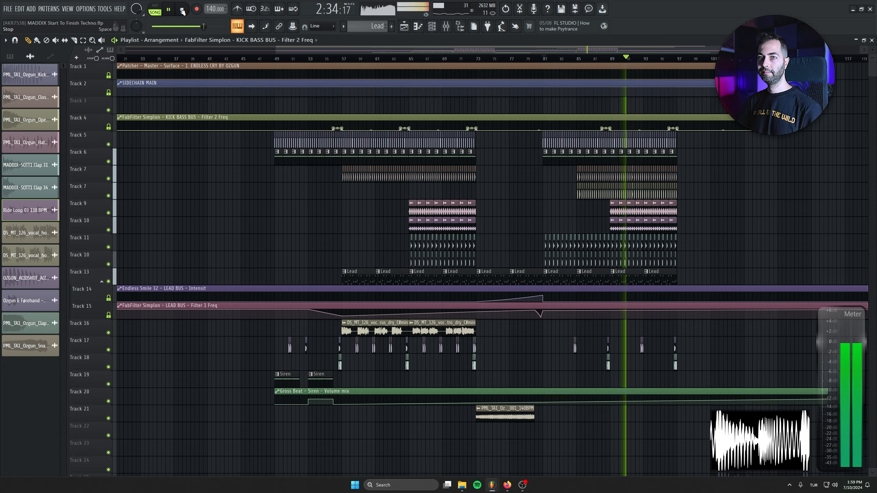
{"action": "left_click", "coordinate": [182, 9]}
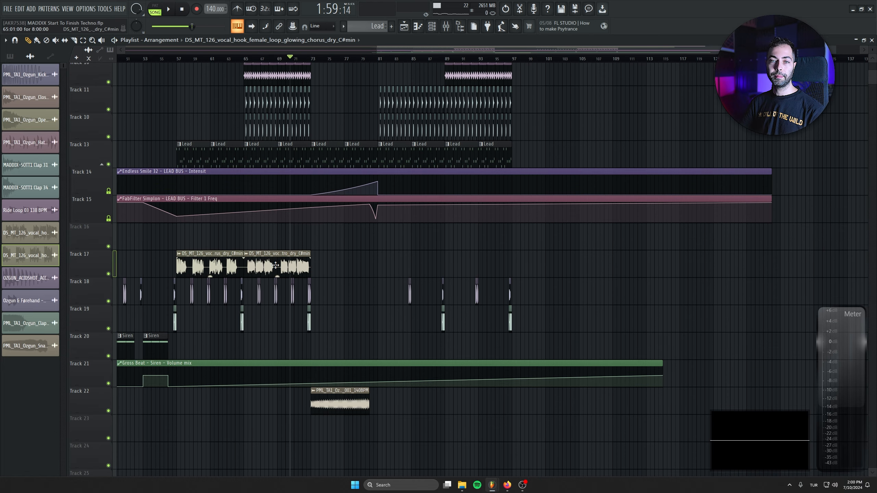
Step: Solo the vocal on Track 17 and play its glowing intro clip before bar 73
{"action": "scroll", "coordinate": [314, 327], "scroll_direction": "up", "scroll_amount": 5}
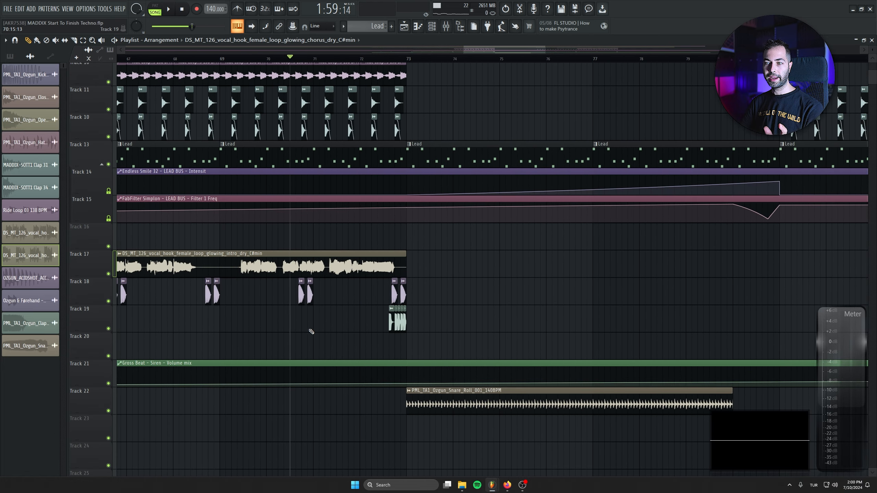
{"action": "left_click_drag", "start_coordinate": [150, 287], "coordinate": [213, 291]}
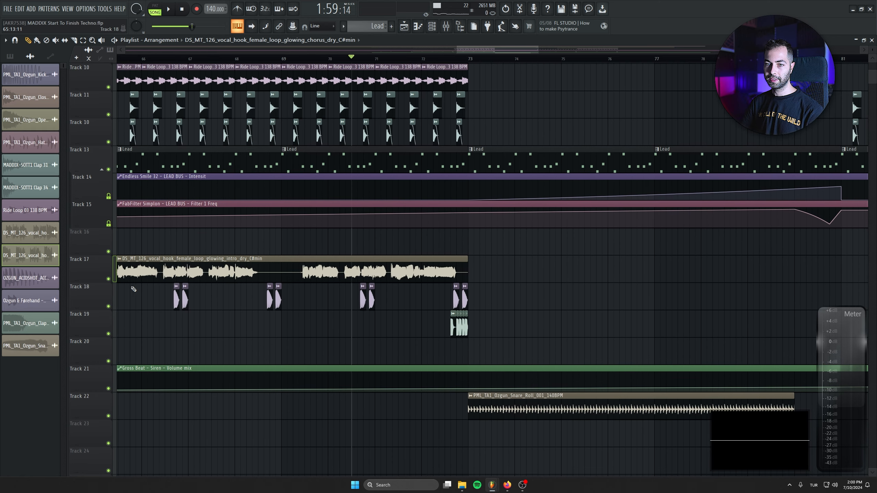
{"action": "right_click", "coordinate": [110, 280]}
{"action": "right_click", "coordinate": [110, 280]}
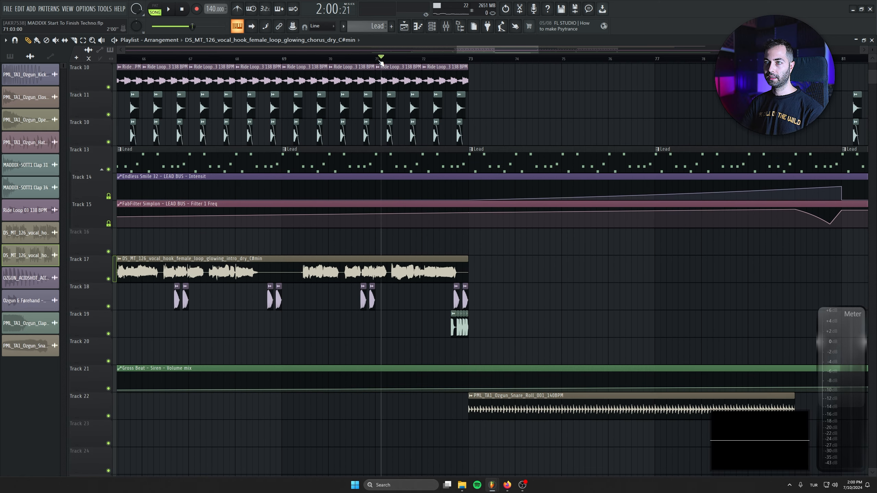
{"action": "scroll", "coordinate": [452, 333], "scroll_direction": "up", "scroll_amount": 3}
{"action": "scroll", "coordinate": [454, 333], "scroll_direction": "up", "scroll_amount": 4}
{"action": "key", "text": "space"}
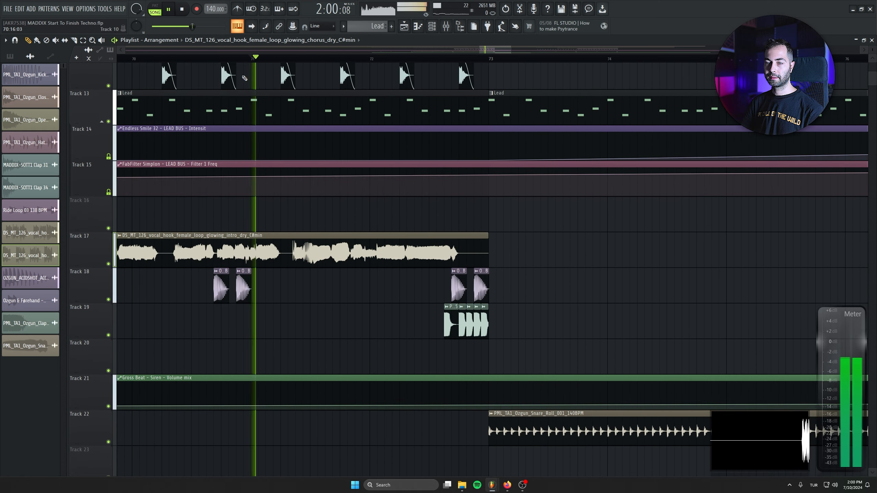
{"action": "right_click", "coordinate": [110, 264]}
{"action": "scroll", "coordinate": [427, 333], "scroll_direction": "down", "scroll_amount": 4}
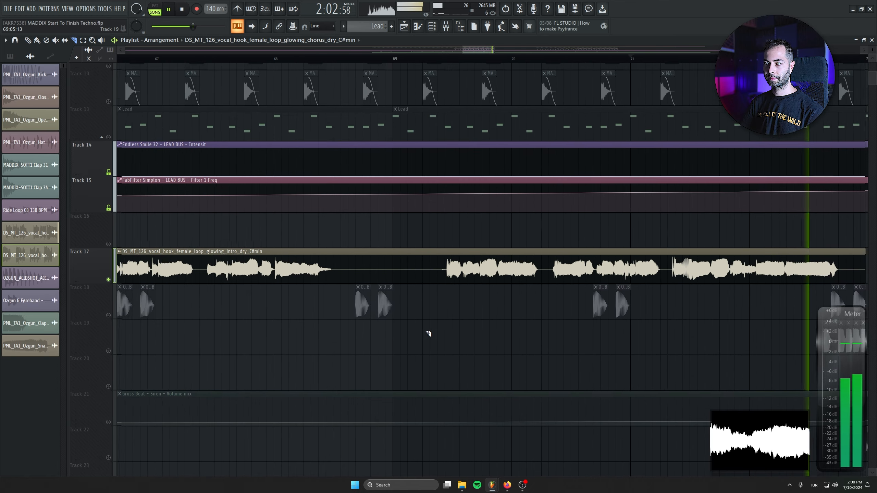
Step: Slice a short phrase from the vocal intro clip around bar 68 and place chopped copies on Track 16 from bar 81
{"action": "left_click", "coordinate": [337, 59]}
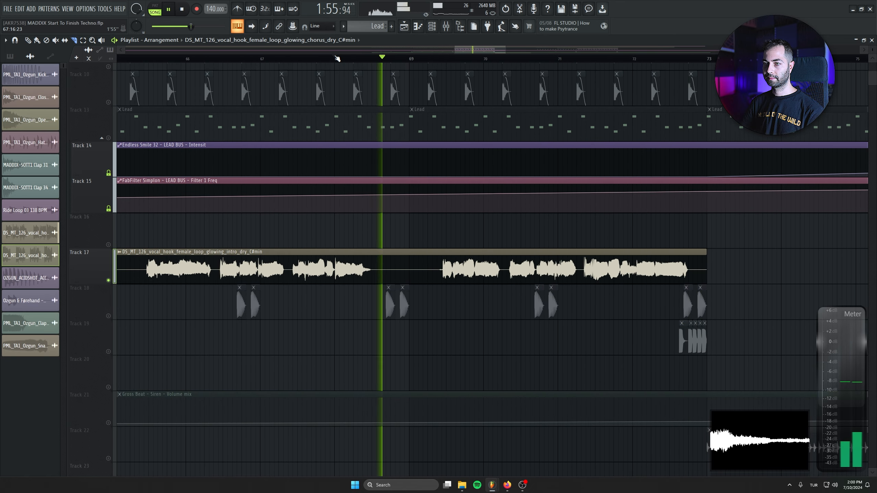
{"action": "key", "text": "space"}
{"action": "key", "text": "space"}
{"action": "left_click", "coordinate": [181, 9]}
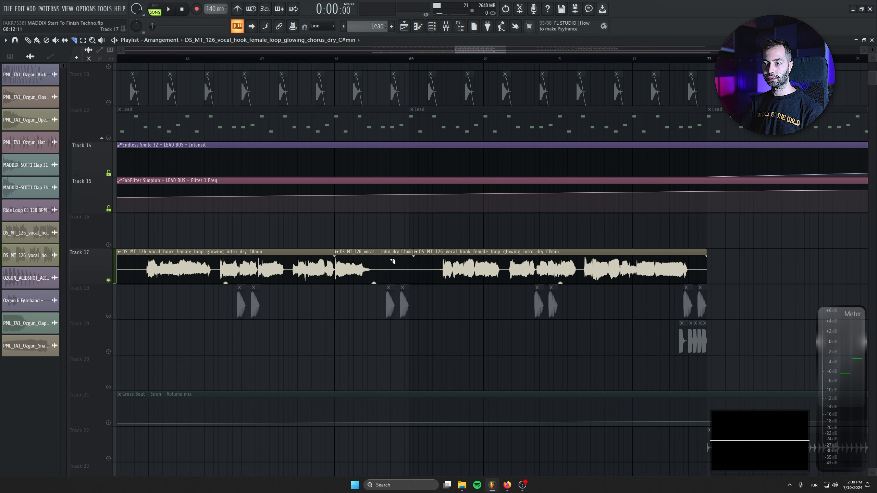
{"action": "left_click_drag", "start_coordinate": [363, 248], "coordinate": [438, 237]}
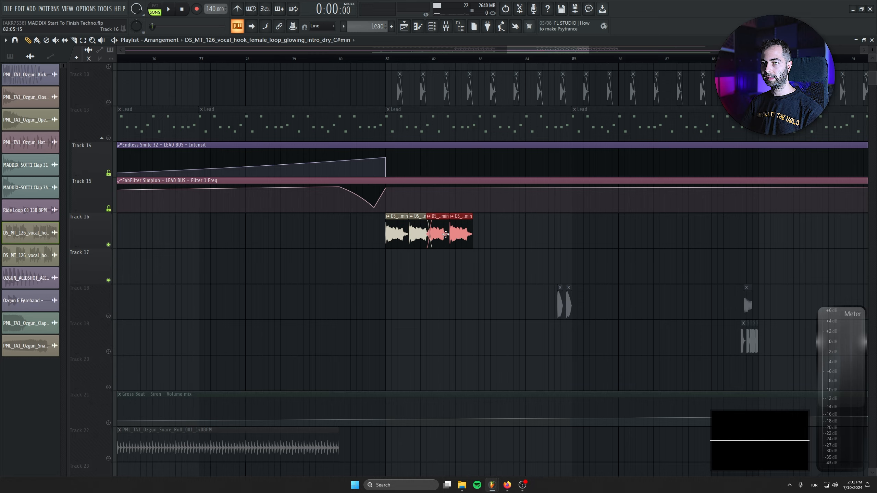
Step: Repeat the vocal chop every half bar on Track 16 from bar 81 to bar 97
{"action": "left_click_drag", "start_coordinate": [501, 232], "coordinate": [345, 238]}
{"action": "scroll", "coordinate": [398, 314], "scroll_direction": "down", "scroll_amount": 4}
{"action": "key", "text": "ctrl+b"}
{"action": "key", "text": "ctrl+b"}
{"action": "key", "text": "ctrl+b"}
{"action": "key", "text": "ctrl+b"}
{"action": "key", "text": "ctrl+b"}
{"action": "key", "text": "ctrl+b"}
{"action": "key", "text": "ctrl+b"}
{"action": "key", "text": "ctrl+b"}
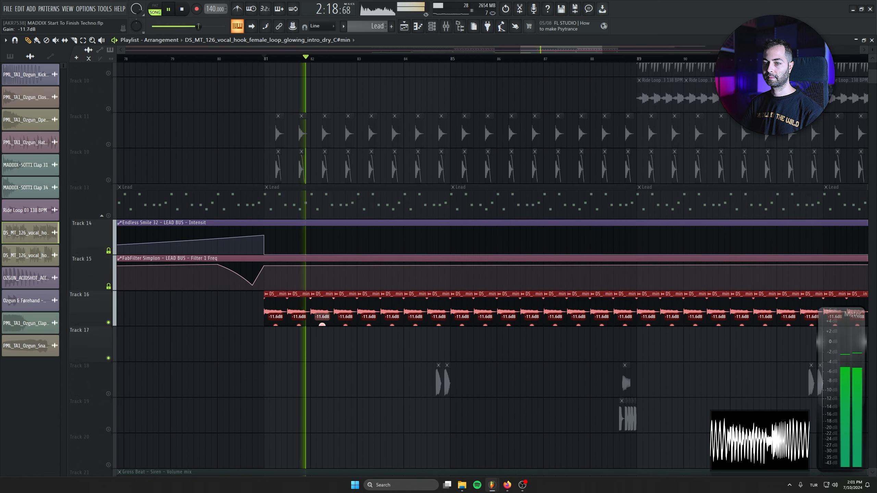
Step: Lower the gain of the vocal chops on Track 16 to -17.9 dB, then unmute all tracks and play the drop
{"action": "left_click_drag", "start_coordinate": [322, 324], "coordinate": [322, 329]}
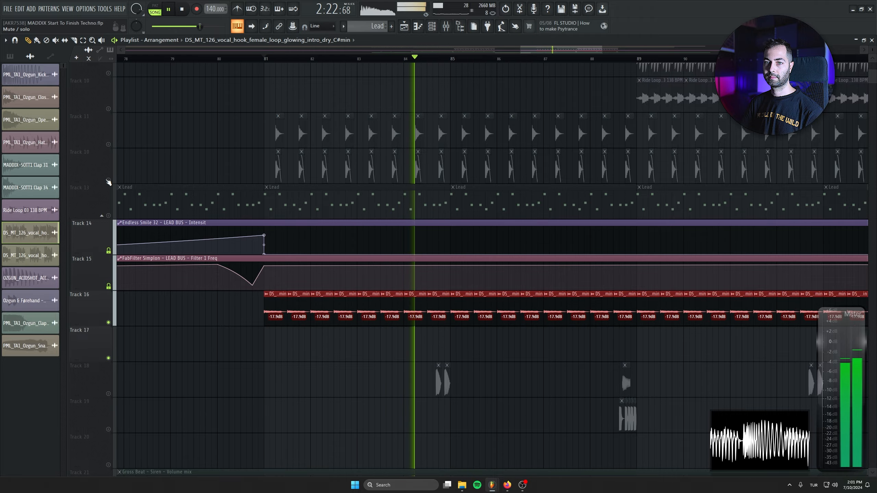
{"action": "left_click", "coordinate": [109, 182], "text": "ctrl"}
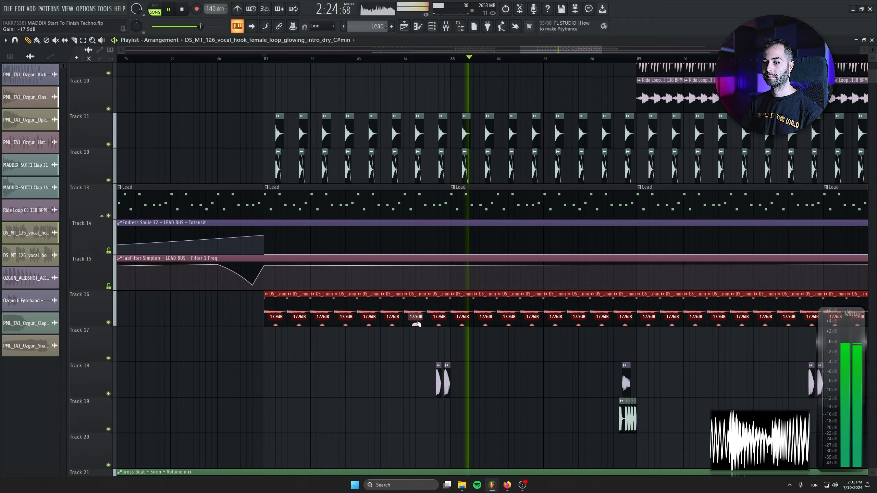
{"action": "scroll", "coordinate": [319, 316], "scroll_direction": "up", "scroll_amount": 2}
{"action": "scroll", "coordinate": [319, 316], "scroll_direction": "down", "scroll_amount": 5}
{"action": "scroll", "coordinate": [637, 307], "scroll_direction": "down", "scroll_amount": 3}
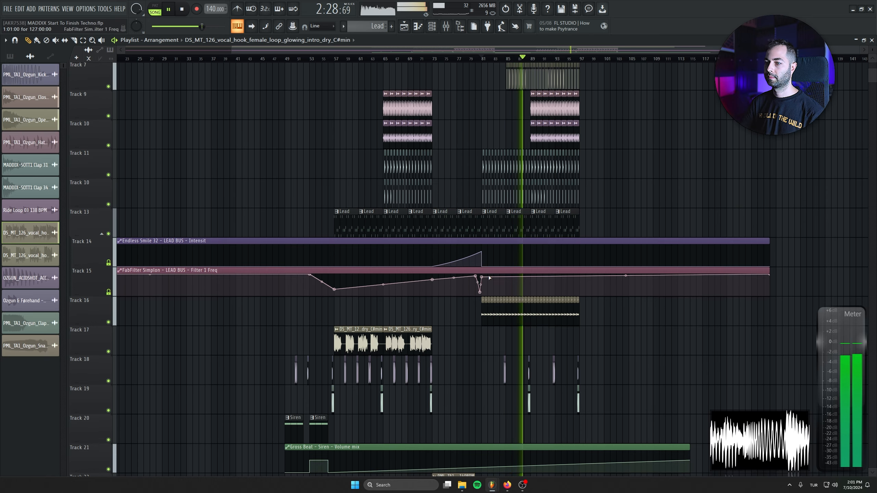
{"action": "scroll", "coordinate": [490, 277], "scroll_direction": "down", "scroll_amount": 2}
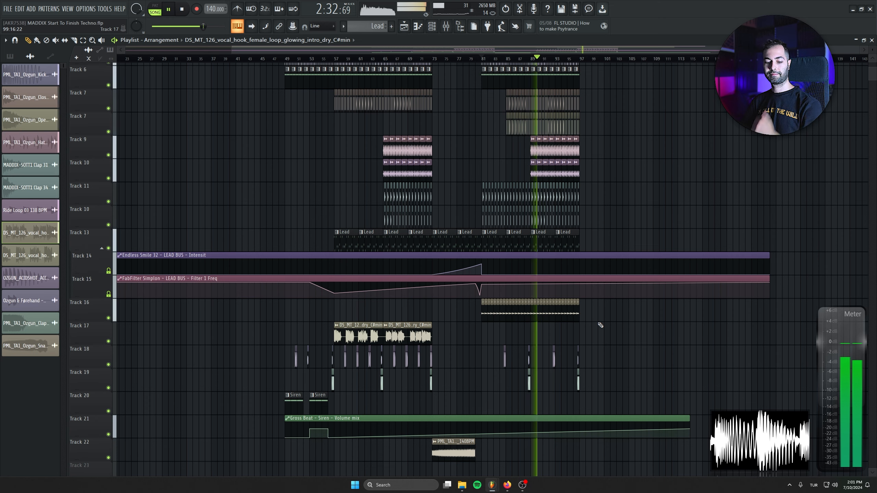
{"action": "scroll", "coordinate": [499, 267], "scroll_direction": "down", "scroll_amount": 2}
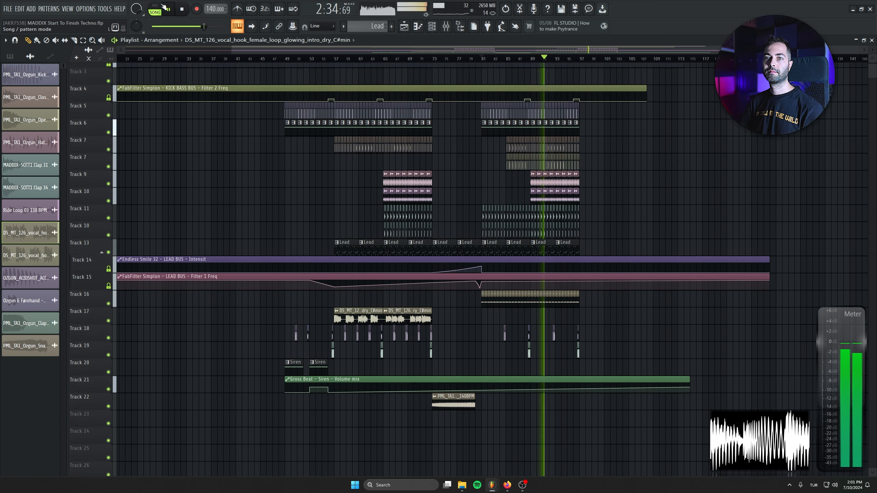
{"action": "left_click", "coordinate": [183, 9]}
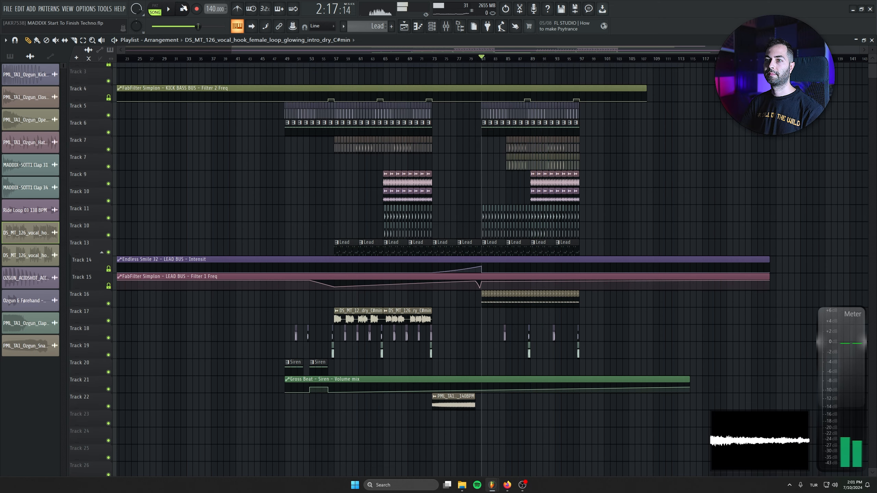
Step: Search the samples for "sweep", audition the down sweeps, and place Ozgun Sweep 01 Down 135 BPM 8 Bars on Track 23 at bar 49
{"action": "left_click", "coordinate": [460, 27]}
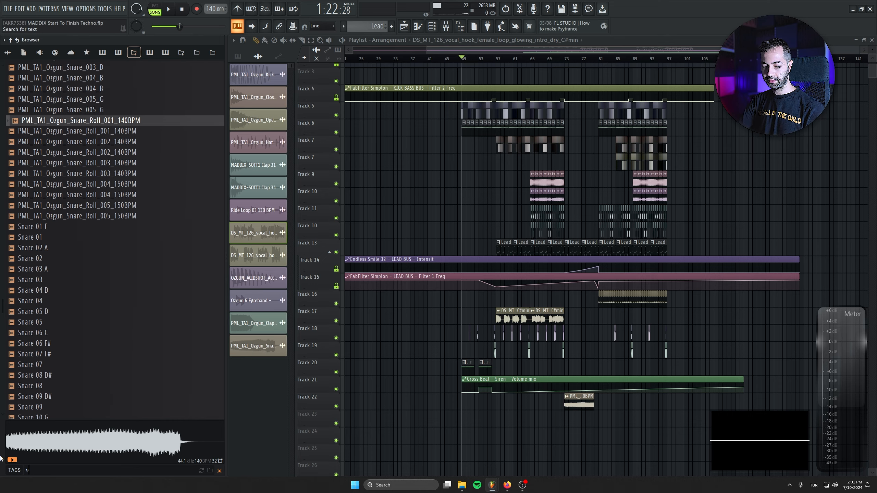
{"action": "type", "text": "sweep"}
{"action": "left_click", "coordinate": [49, 196]}
{"action": "left_click", "coordinate": [67, 207]}
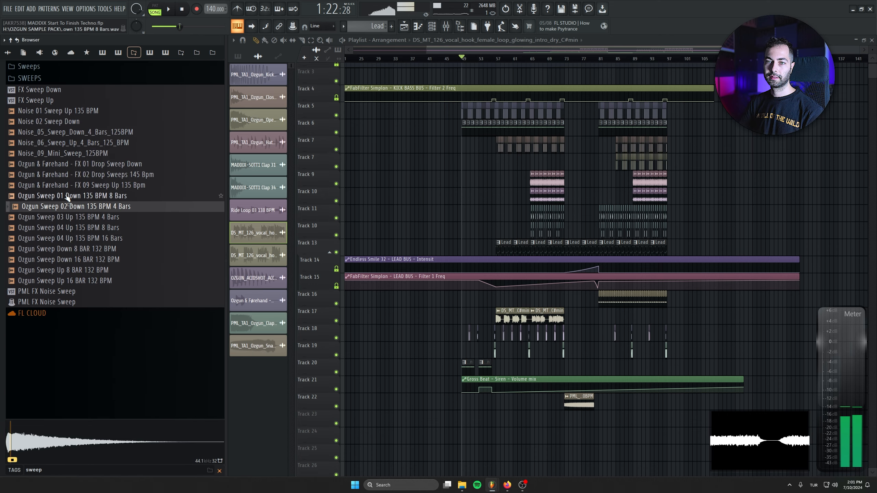
{"action": "left_click", "coordinate": [71, 196]}
{"action": "left_click_drag", "start_coordinate": [511, 178], "coordinate": [502, 68]}
{"action": "scroll", "coordinate": [445, 286], "scroll_direction": "up", "scroll_amount": 4}
{"action": "scroll", "coordinate": [444, 286], "scroll_direction": "up", "scroll_amount": 3}
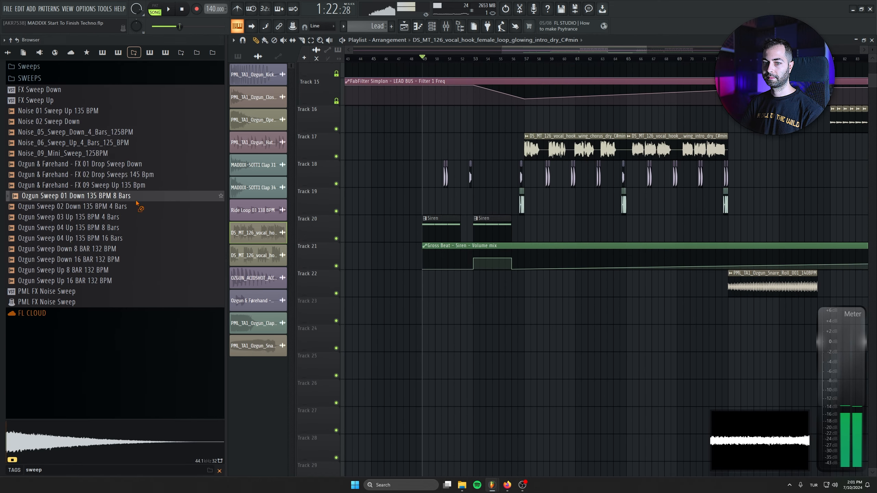
{"action": "left_click_drag", "start_coordinate": [130, 197], "coordinate": [426, 313]}
Step: Search the browser for "crowd" and place the Crowded Noise Downlifter sample on Track 24 at bar 49
{"action": "left_click", "coordinate": [8, 52]}
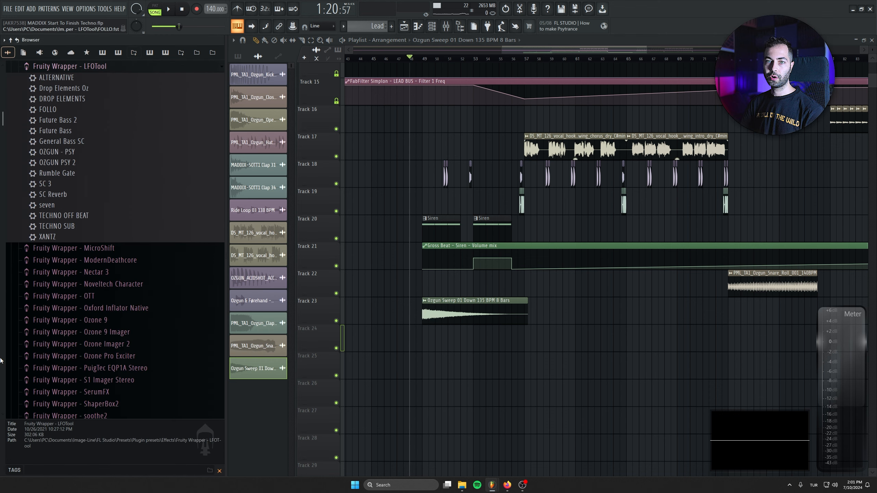
{"action": "type", "text": "cr"}
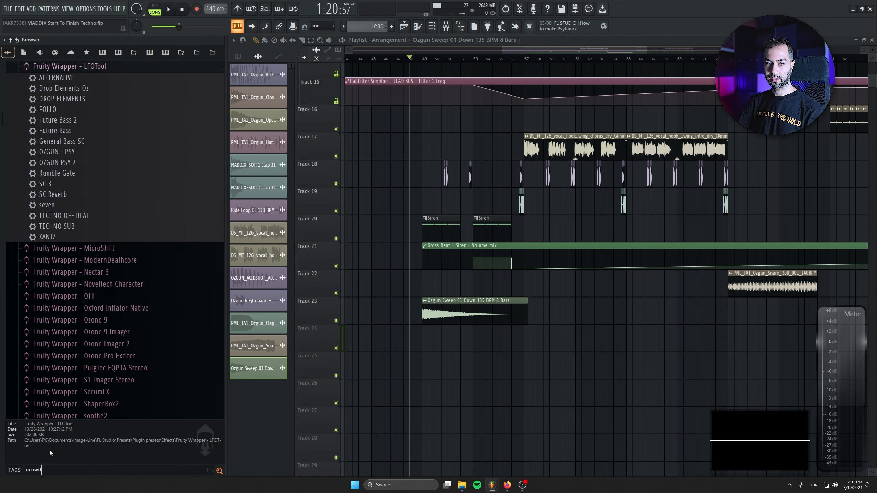
{"action": "type", "text": "owd"}
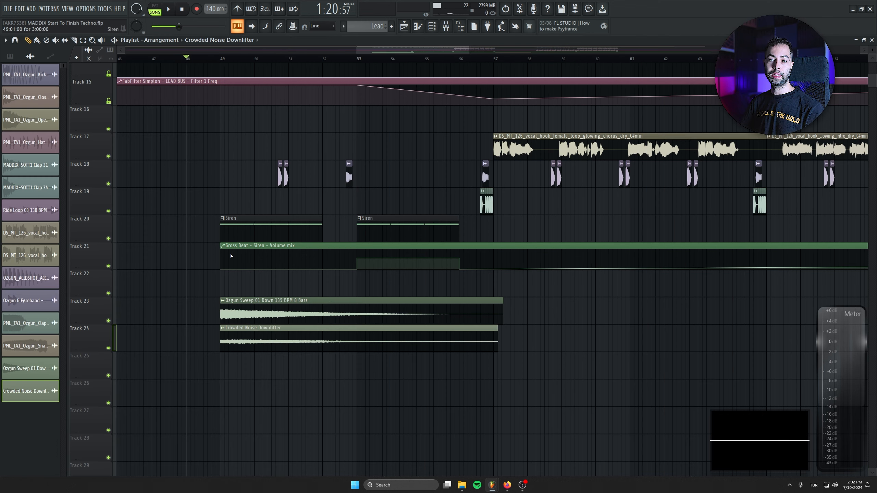
Step: Route the Ozgun Sweep 01 Down clip to mixer insert 62 and name that insert Drop Sweep
{"action": "double_click", "coordinate": [253, 309]}
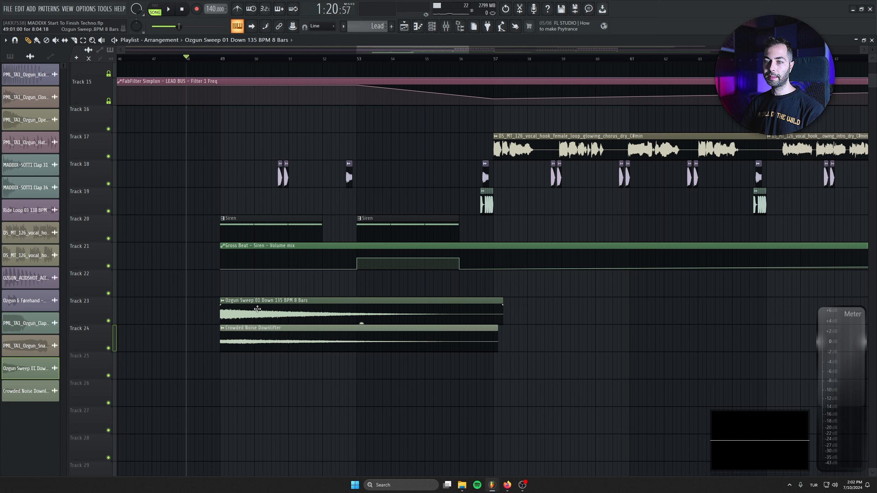
{"action": "double_click", "coordinate": [276, 93]}
{"action": "left_click_drag", "start_coordinate": [276, 93], "coordinate": [276, 79]}
{"action": "middle_click", "coordinate": [368, 252]}
{"action": "type", "text": "Drop Sweep"}
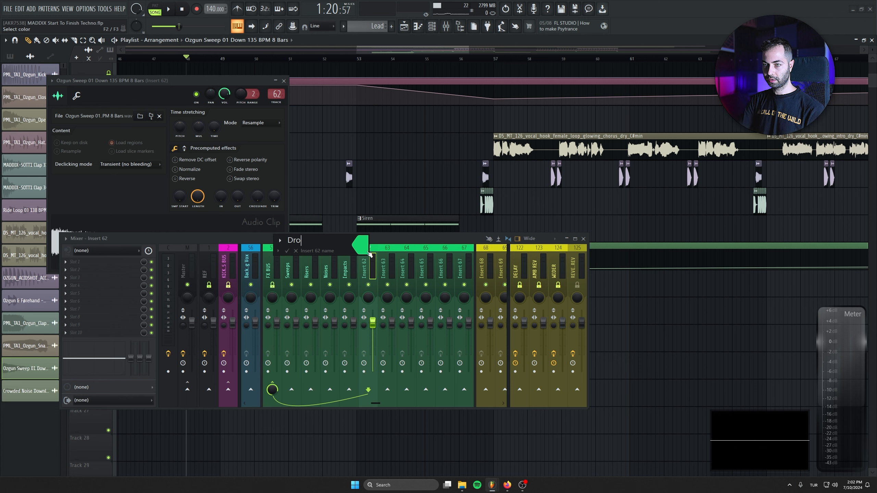
{"action": "key", "text": "Return"}
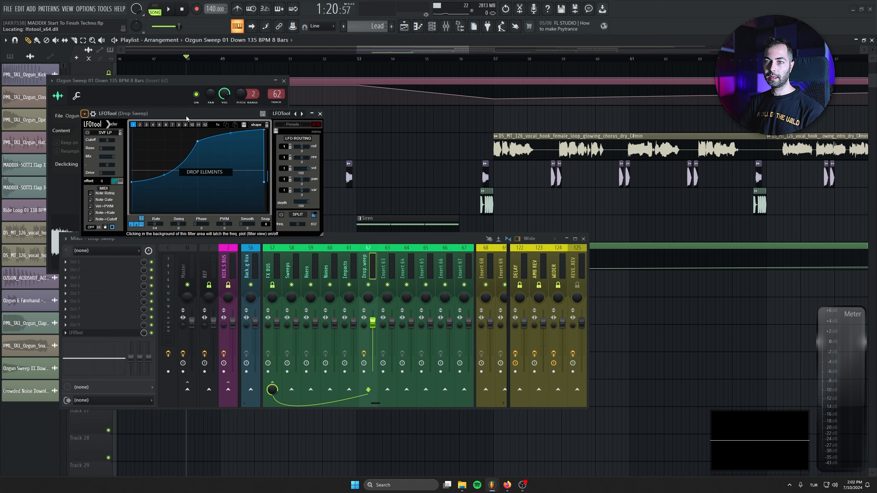
Step: Load LFOTool with the DROP ELEMENTS preset on the Drop Sweep insert, and close the plugin and sample windows
{"action": "left_click_drag", "start_coordinate": [186, 117], "coordinate": [212, 139]}
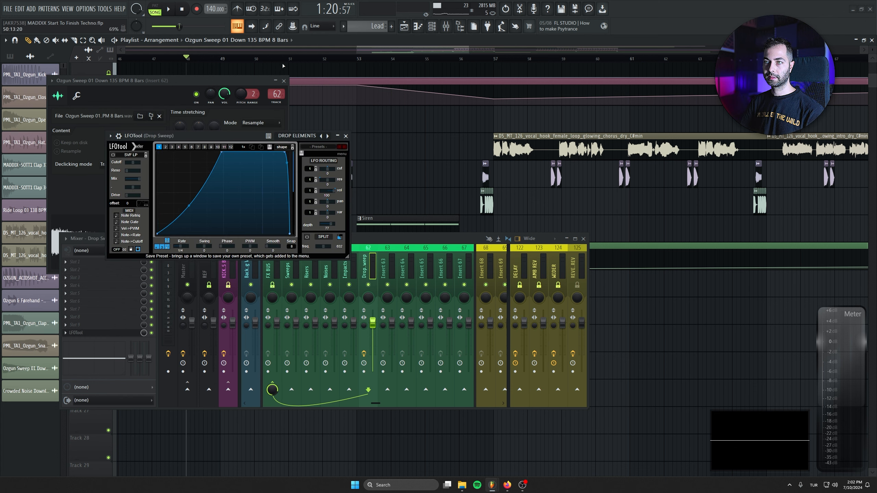
{"action": "left_click", "coordinate": [283, 80]}
{"action": "left_click", "coordinate": [346, 136]}
{"action": "scroll", "coordinate": [358, 81], "scroll_direction": "down", "scroll_amount": 4}
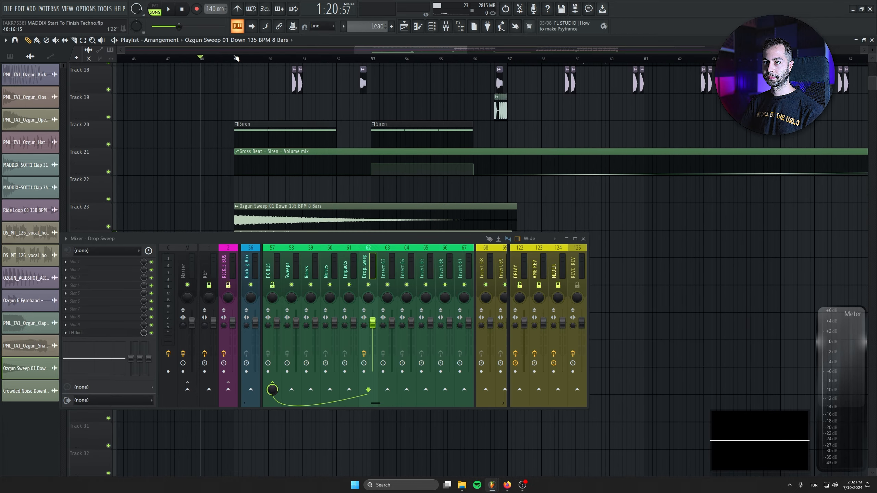
Step: Route the Crowded Noise Downlifter clip to the Drop Sweep mixer insert and close its sample window
{"action": "scroll", "coordinate": [304, 188], "scroll_direction": "down", "scroll_amount": 3}
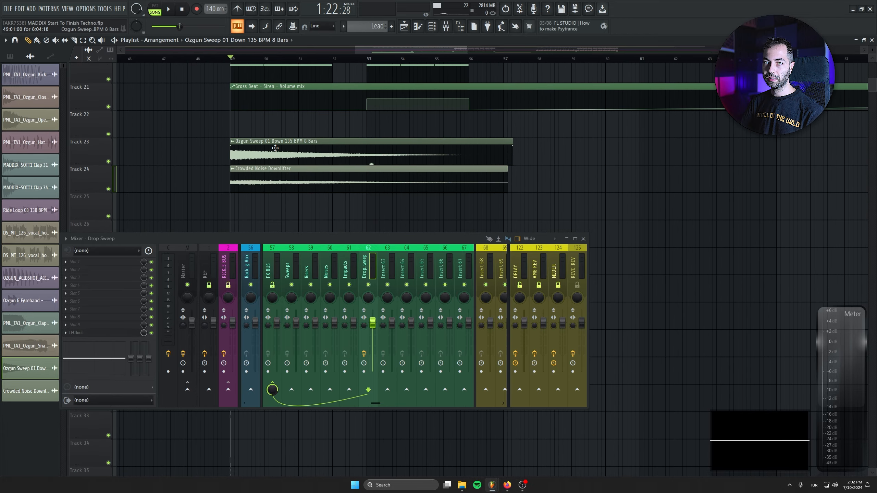
{"action": "double_click", "coordinate": [274, 178]}
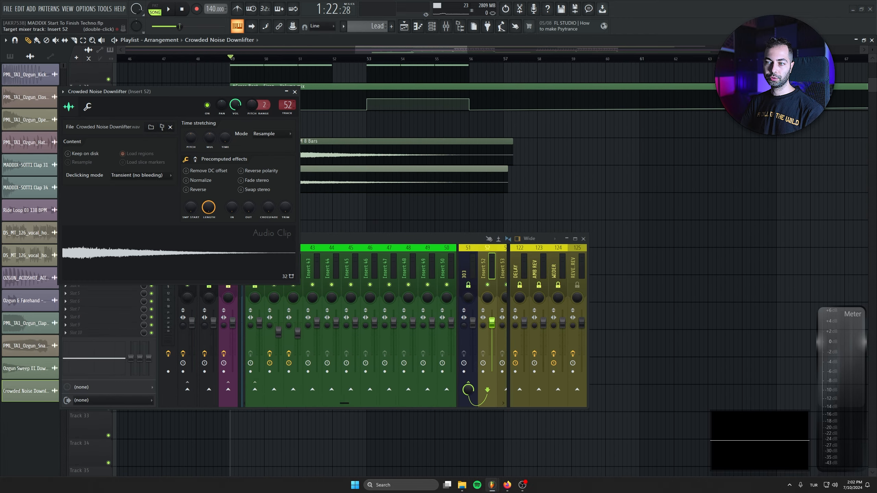
{"action": "scroll", "coordinate": [288, 104], "scroll_direction": "up", "scroll_amount": 19}
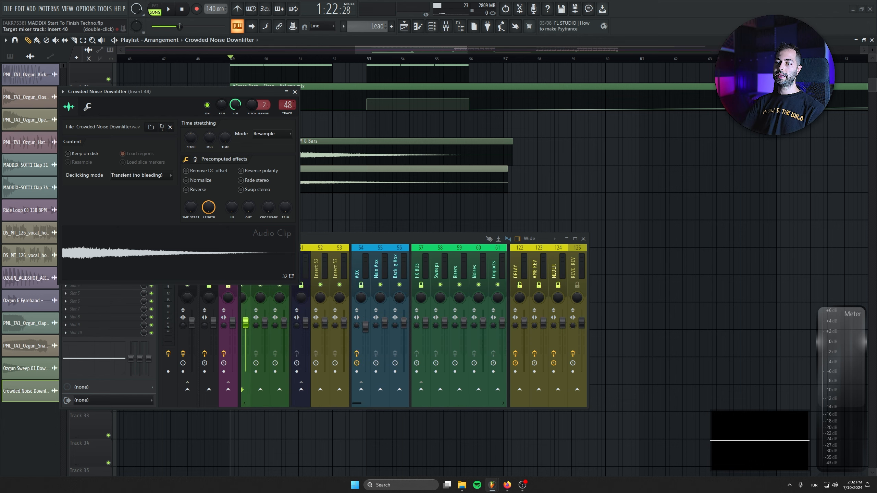
{"action": "left_click_drag", "start_coordinate": [287, 105], "coordinate": [288, 113]}
{"action": "left_click", "coordinate": [295, 92]}
Step: Lower the Ozgun Sweep clip to -11.0 dB and the downlifter to -3.5 dB, and shorten both to about bar 55 with fade-outs
{"action": "key", "text": "space"}
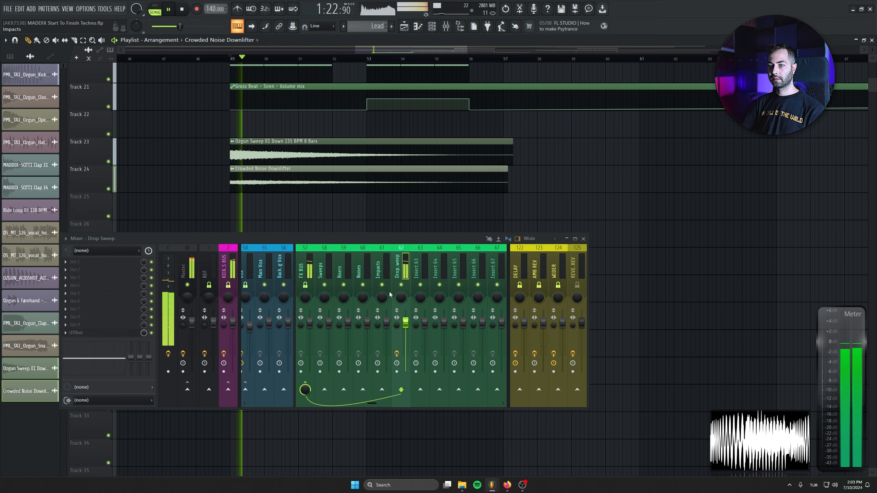
{"action": "left_click_drag", "start_coordinate": [370, 160], "coordinate": [369, 191]}
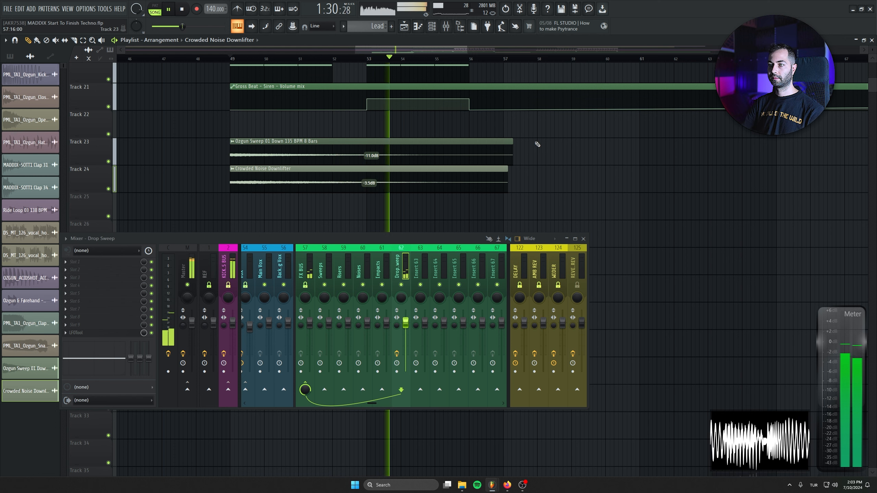
{"action": "left_click_drag", "start_coordinate": [537, 144], "coordinate": [353, 152]}
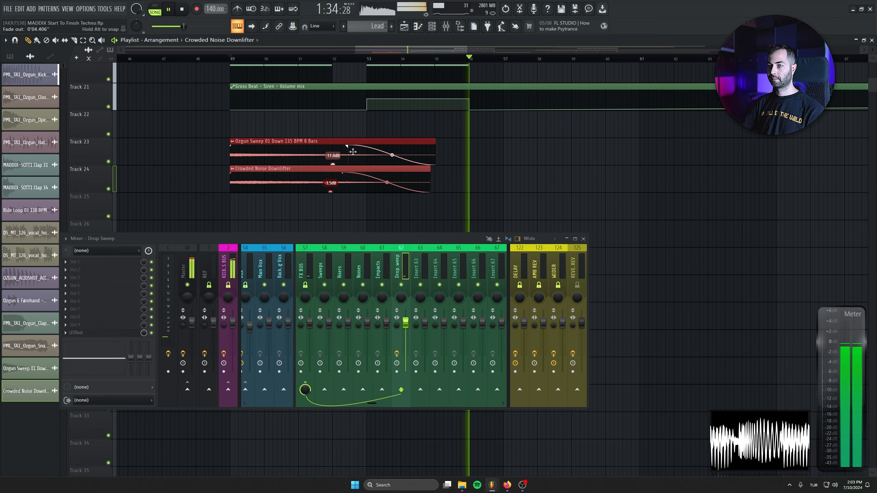
{"action": "left_click", "coordinate": [552, 153]}
{"action": "right_click", "coordinate": [626, 153]}
Step: Close the mixer and place a copy of the Ozgun Sweep 01 Down clip on Track 23 at bar 73
{"action": "scroll", "coordinate": [347, 171], "scroll_direction": "down", "scroll_amount": 5}
{"action": "scroll", "coordinate": [347, 172], "scroll_direction": "down", "scroll_amount": 2}
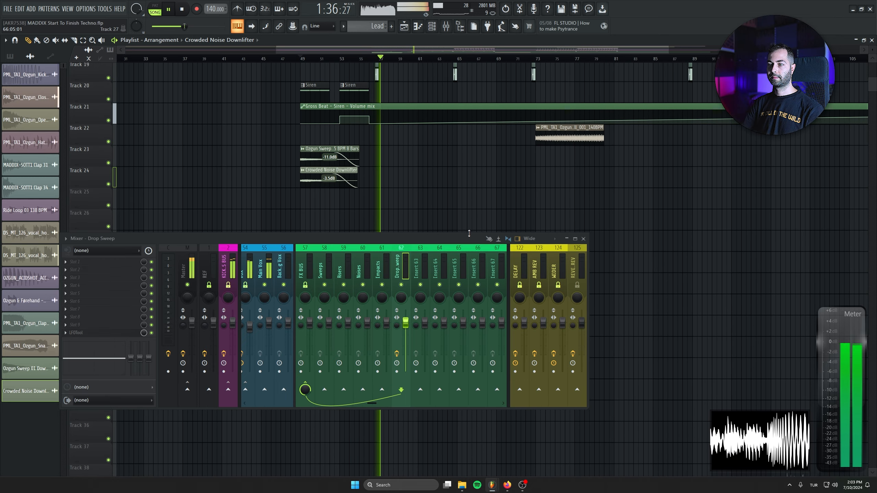
{"action": "left_click_drag", "start_coordinate": [469, 233], "coordinate": [471, 286]}
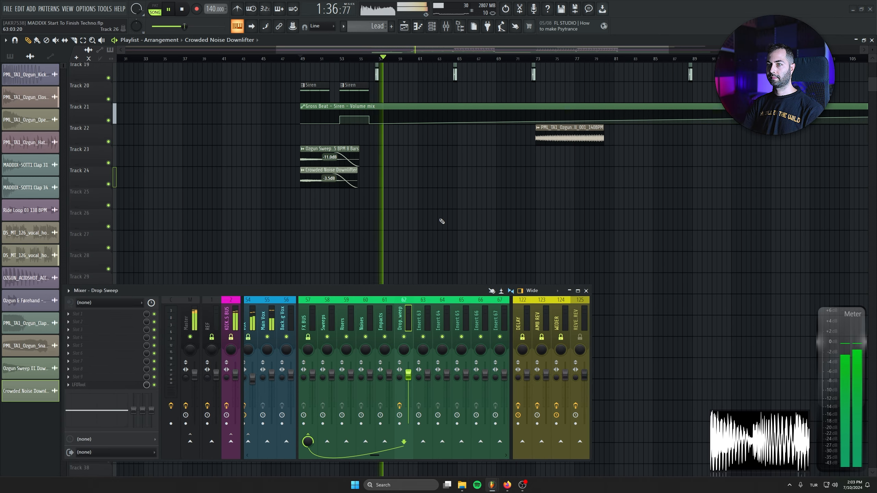
{"action": "left_click", "coordinate": [586, 291]}
{"action": "scroll", "coordinate": [490, 298], "scroll_direction": "up", "scroll_amount": 4}
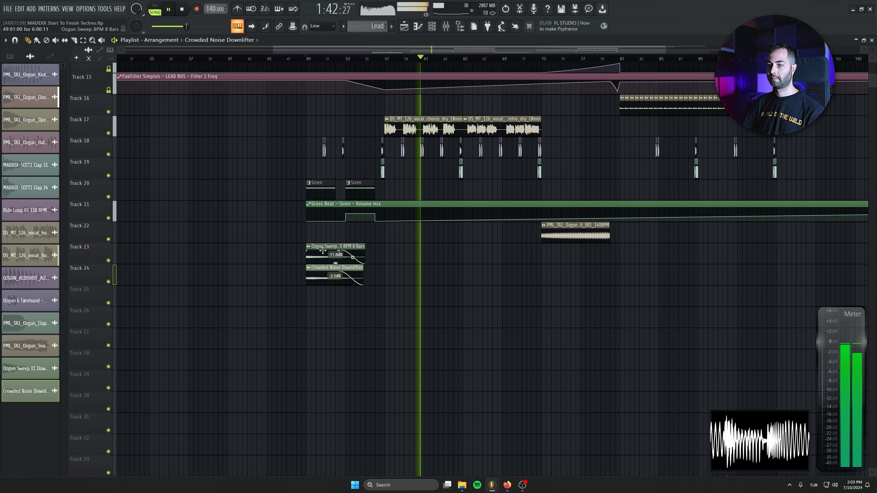
{"action": "left_click_drag", "start_coordinate": [323, 251], "coordinate": [481, 251]}
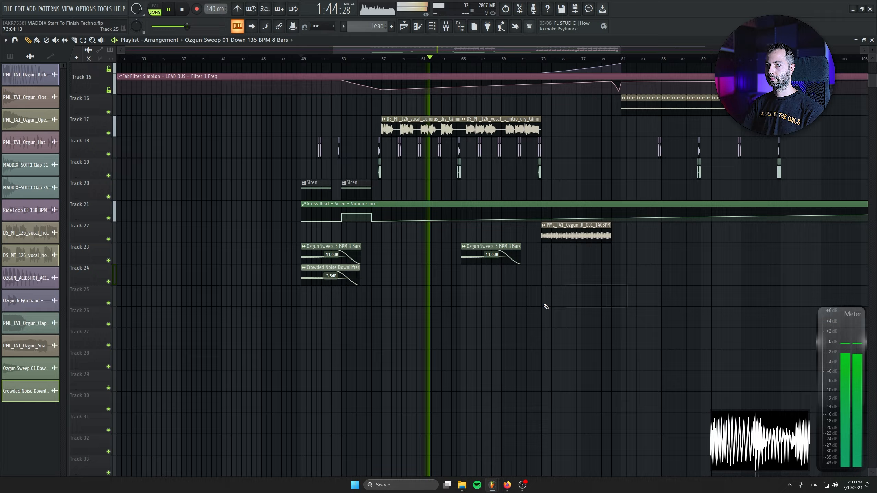
{"action": "scroll", "coordinate": [535, 302], "scroll_direction": "up", "scroll_amount": 3}
{"action": "scroll", "coordinate": [390, 310], "scroll_direction": "up", "scroll_amount": 4}
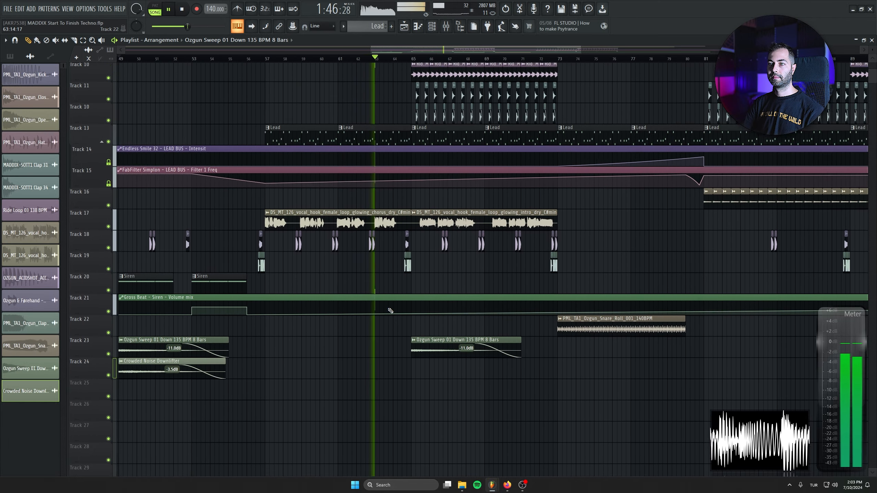
{"action": "scroll", "coordinate": [390, 311], "scroll_direction": "up", "scroll_amount": 1}
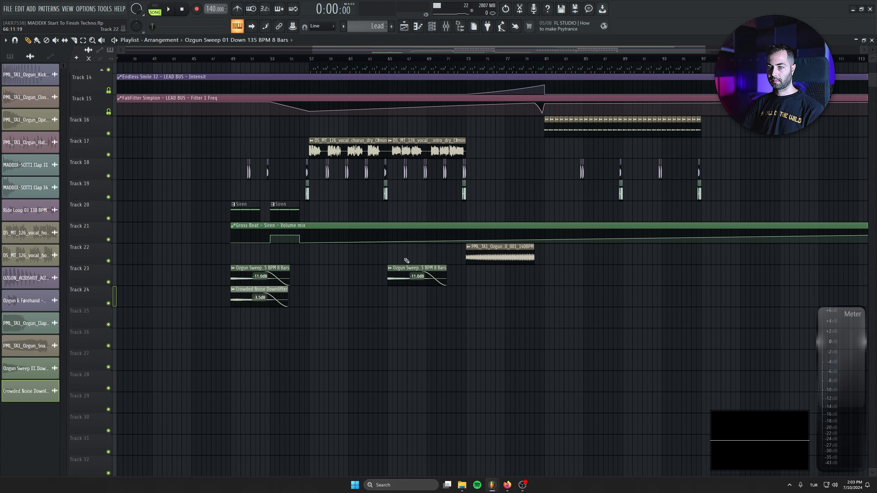
{"action": "left_click_drag", "start_coordinate": [398, 271], "coordinate": [477, 272]}
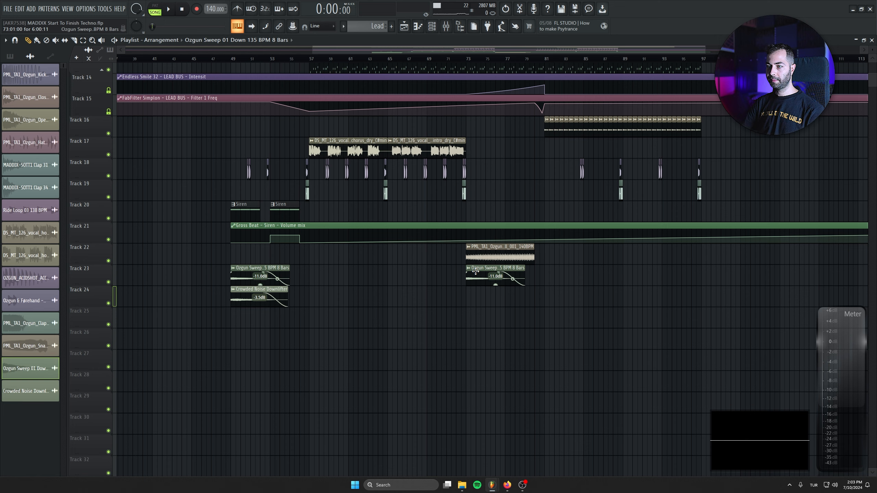
Step: Mark the sections Drop at bar 49, Build at bar 73 and Drop 2 at bar 81, and copy both downsweep clips to bar 81
{"action": "type", "text": "Build"}
{"action": "key", "text": "Return"}
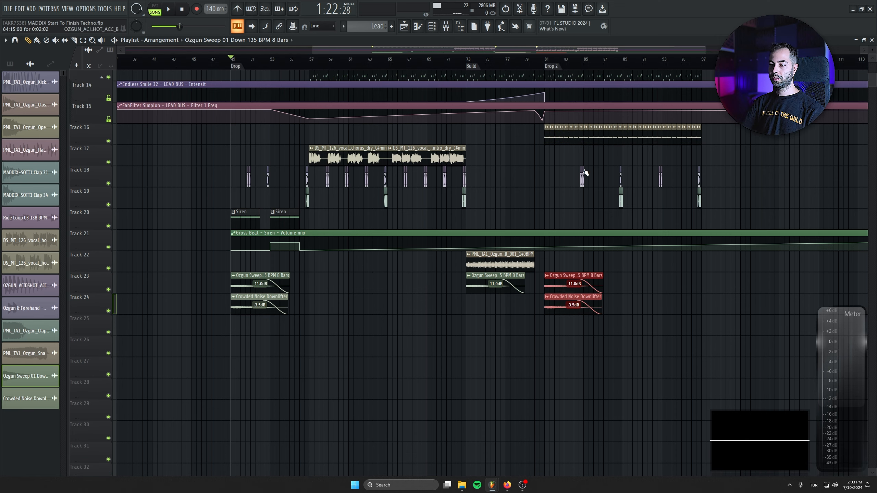
{"action": "left_click_drag", "start_coordinate": [333, 261], "coordinate": [231, 332]}
{"action": "right_click", "coordinate": [392, 347]}
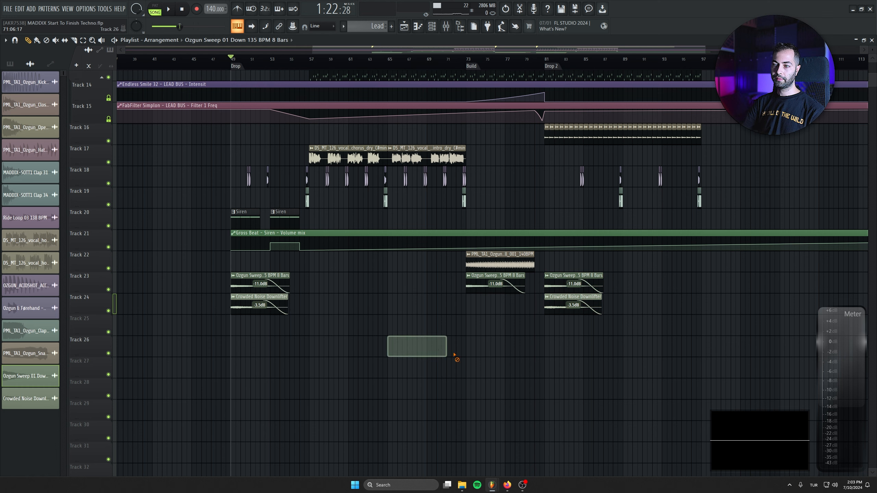
Step: Insert a new track at Track 23 and copy the sweep at the Build marker onto it
{"action": "scroll", "coordinate": [538, 306], "scroll_direction": "up", "scroll_amount": 3}
{"action": "right_click", "coordinate": [104, 283]}
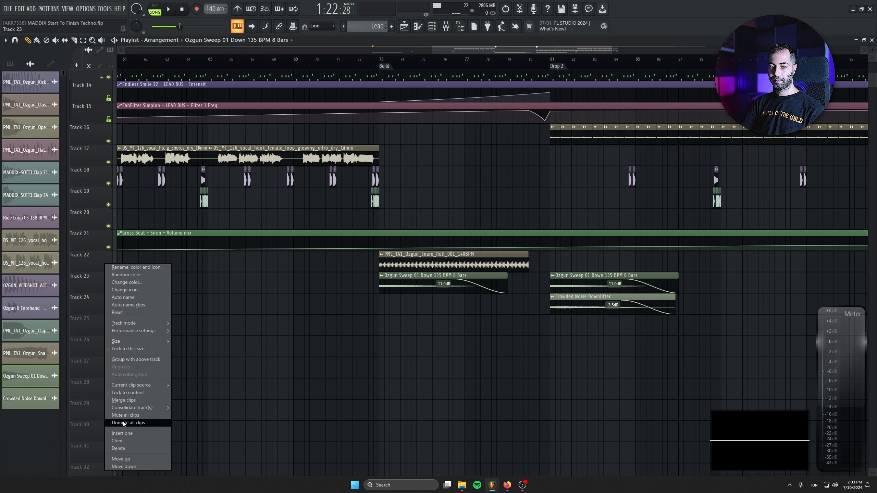
{"action": "left_click", "coordinate": [122, 434]}
{"action": "left_click", "coordinate": [379, 276]}
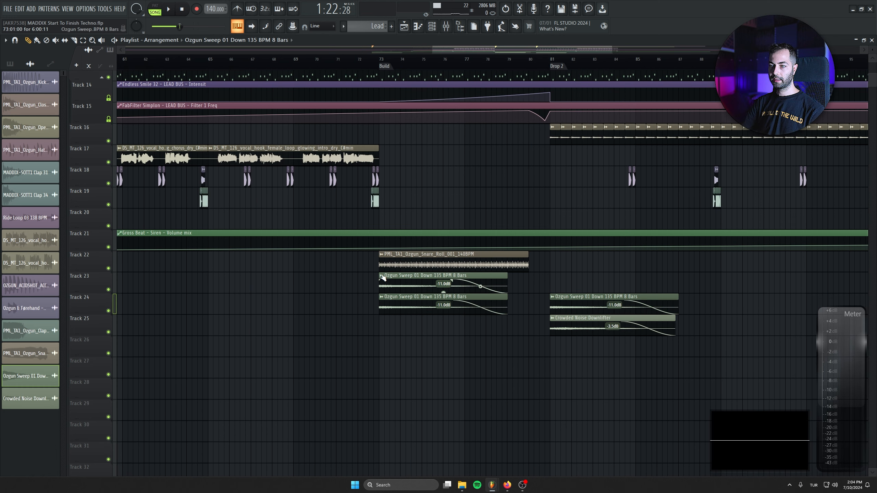
Step: Make the sweep copy on Track 23 unique, reverse its sample, and close the sample window
{"action": "left_click", "coordinate": [382, 276]}
{"action": "left_click", "coordinate": [400, 360]}
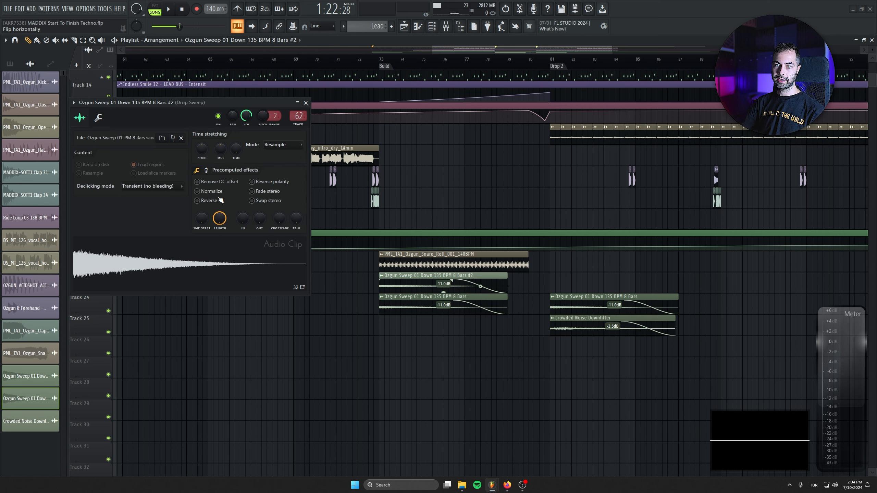
{"action": "left_click", "coordinate": [221, 201]}
{"action": "left_click", "coordinate": [306, 102]}
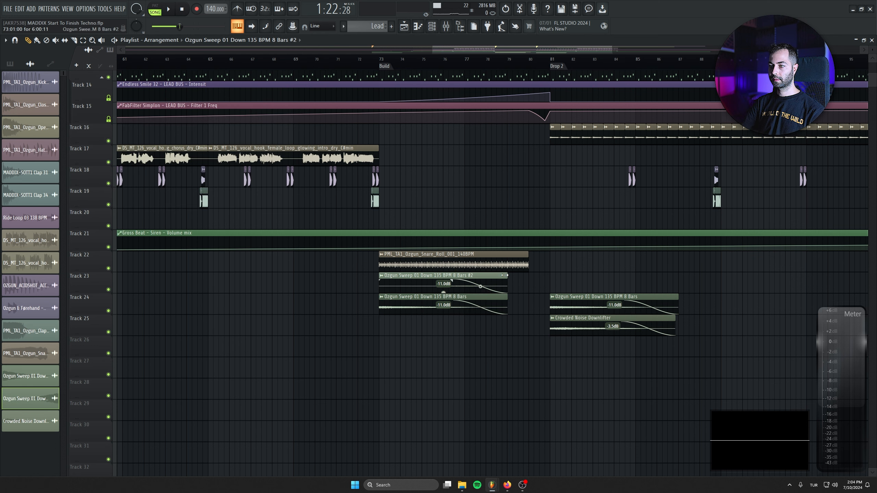
Step: Extend the reversed sweep on Track 23 to end exactly at the Drop 2 marker, without a fade-out
{"action": "left_click_drag", "start_coordinate": [507, 277], "coordinate": [552, 278]}
{"action": "scroll", "coordinate": [553, 287], "scroll_direction": "up", "scroll_amount": 4}
{"action": "scroll", "coordinate": [546, 289], "scroll_direction": "up", "scroll_amount": 6}
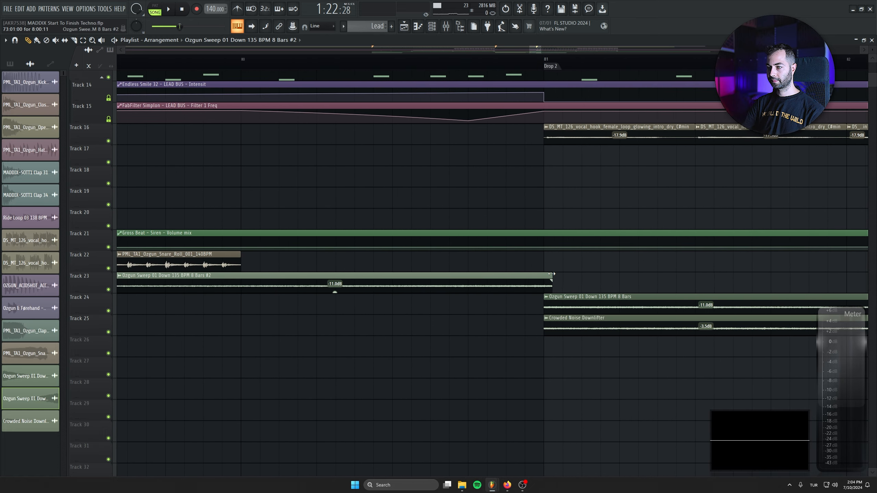
{"action": "scroll", "coordinate": [540, 303], "scroll_direction": "down", "scroll_amount": 8}
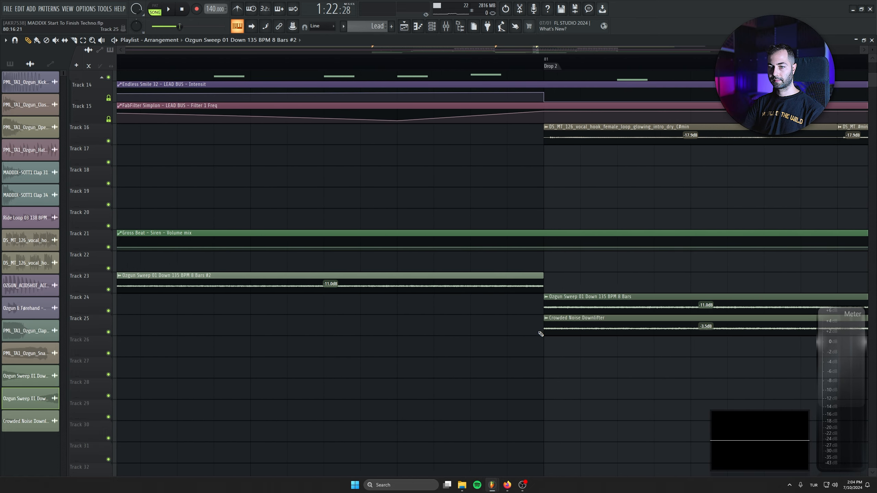
{"action": "scroll", "coordinate": [479, 300], "scroll_direction": "down", "scroll_amount": 10}
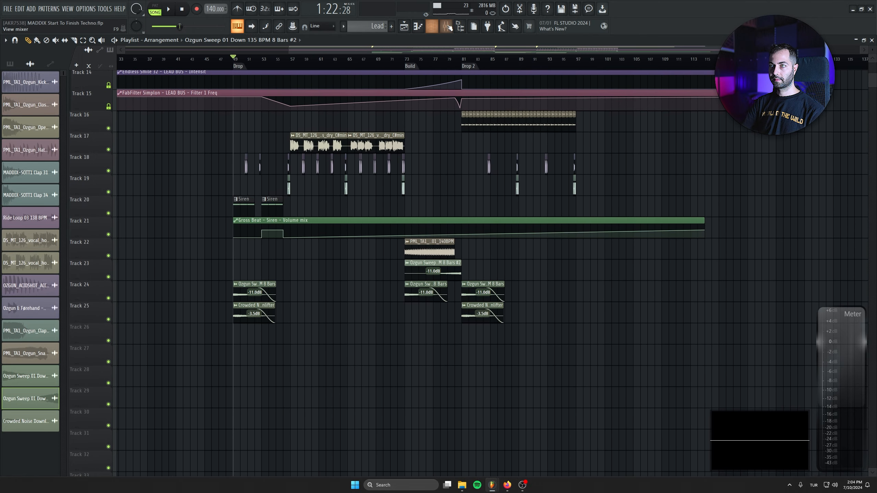
Step: Search the browser for "crash", audition the crashes, and place OZGUN CRASH 03 (WET) on Track 26 at bar 49
{"action": "key", "text": "alt+F8"}
{"action": "left_click", "coordinate": [76, 185]}
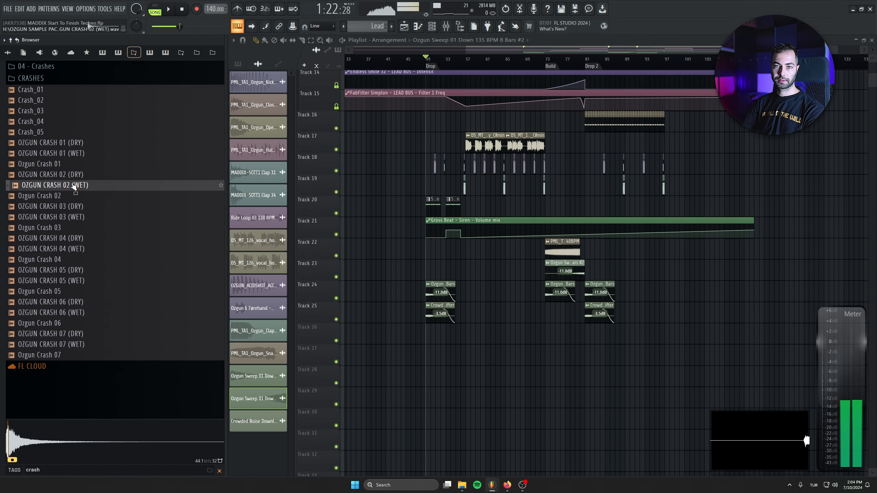
{"action": "left_click", "coordinate": [74, 174]}
{"action": "left_click", "coordinate": [77, 217]}
{"action": "left_click", "coordinate": [76, 206]}
{"action": "left_click", "coordinate": [79, 248]}
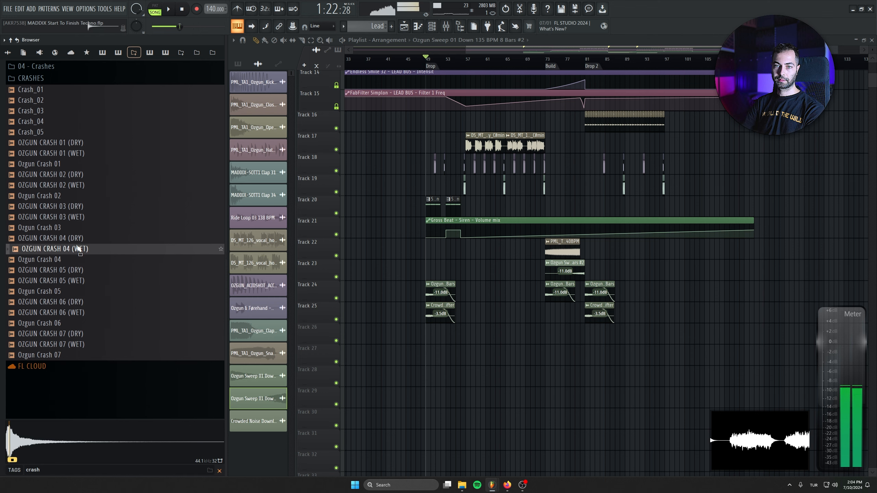
{"action": "left_click", "coordinate": [76, 280]}
{"action": "left_click", "coordinate": [76, 249]}
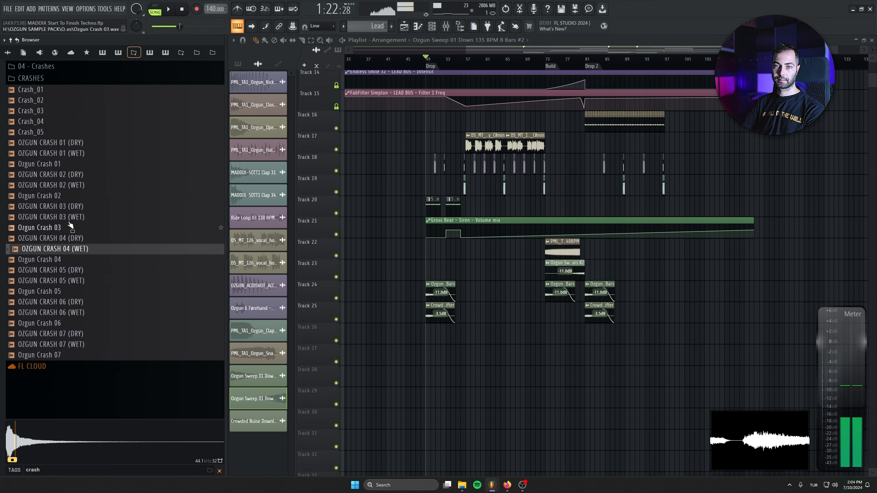
{"action": "left_click_drag", "start_coordinate": [76, 217], "coordinate": [436, 334]}
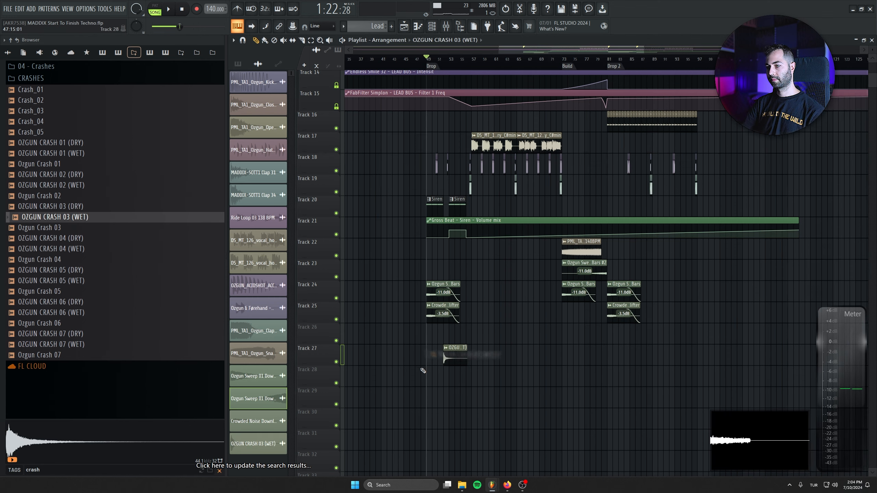
{"action": "scroll", "coordinate": [425, 363], "scroll_direction": "up", "scroll_amount": 4}
{"action": "scroll", "coordinate": [443, 331], "scroll_direction": "up", "scroll_amount": 3}
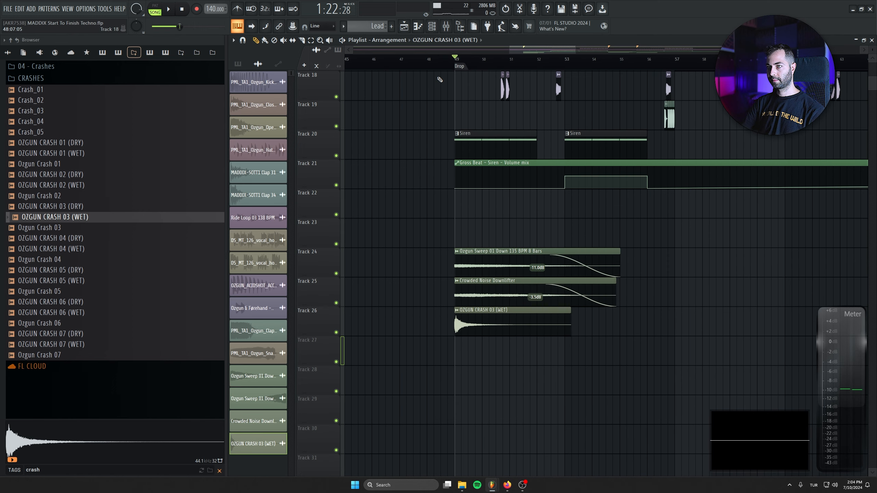
Step: Route the OZGUN CRASH 03 (WET) clip to mixer insert 20 and name that insert Crash
{"action": "double_click", "coordinate": [463, 327]}
{"action": "double_click", "coordinate": [309, 127]}
{"action": "left_click_drag", "start_coordinate": [309, 126], "coordinate": [309, 147]}
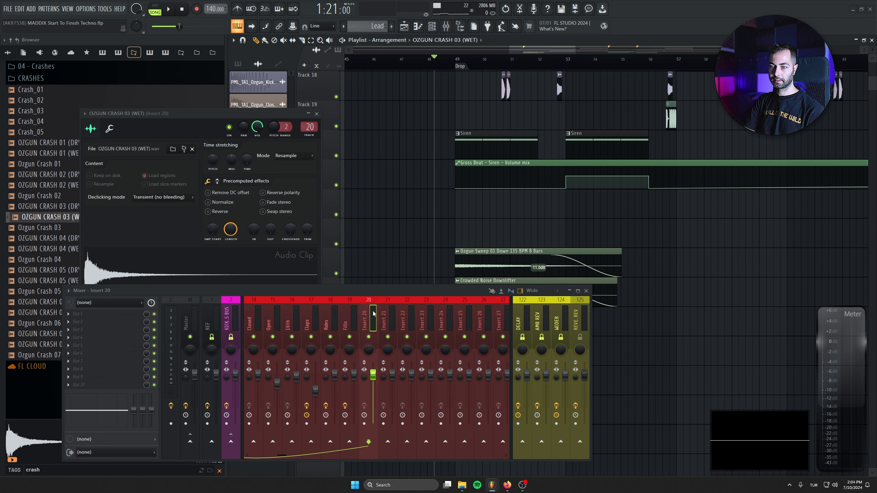
Step: Load Fruity Delay 3 on the Crash insert with the ping pong model and a reduced wet level, and add FabFilter Pro-Q 3 in slot 2
{"action": "left_click_drag", "start_coordinate": [333, 86], "coordinate": [333, 88]}
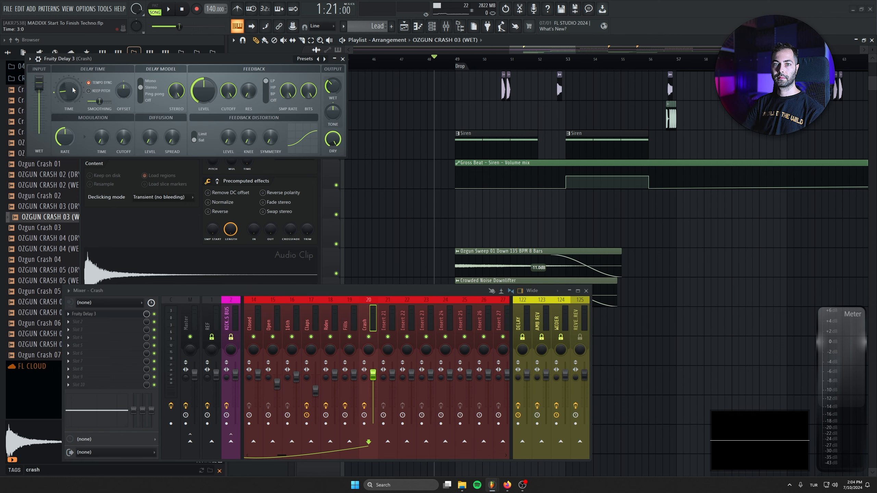
{"action": "left_click", "coordinate": [162, 273]}
{"action": "left_click_drag", "start_coordinate": [249, 70], "coordinate": [341, 159]}
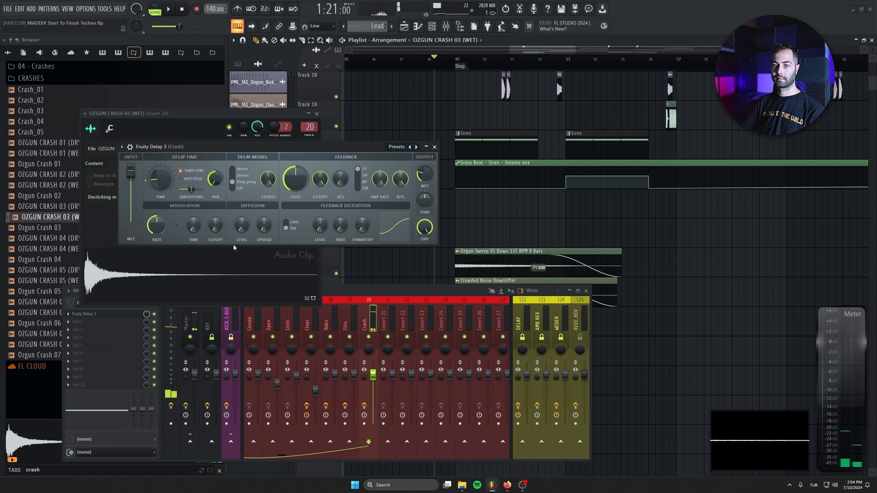
{"action": "left_click", "coordinate": [238, 257]}
{"action": "left_click", "coordinate": [434, 147]}
{"action": "left_click", "coordinate": [317, 114]}
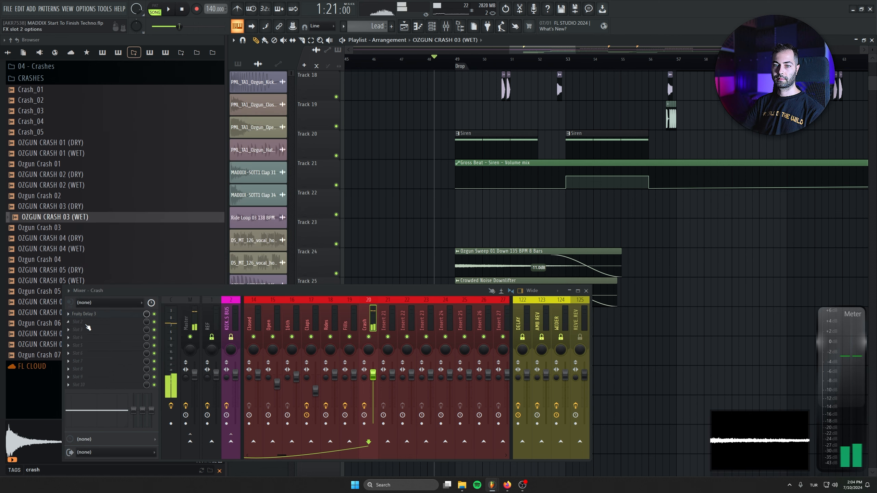
{"action": "left_click", "coordinate": [88, 327]}
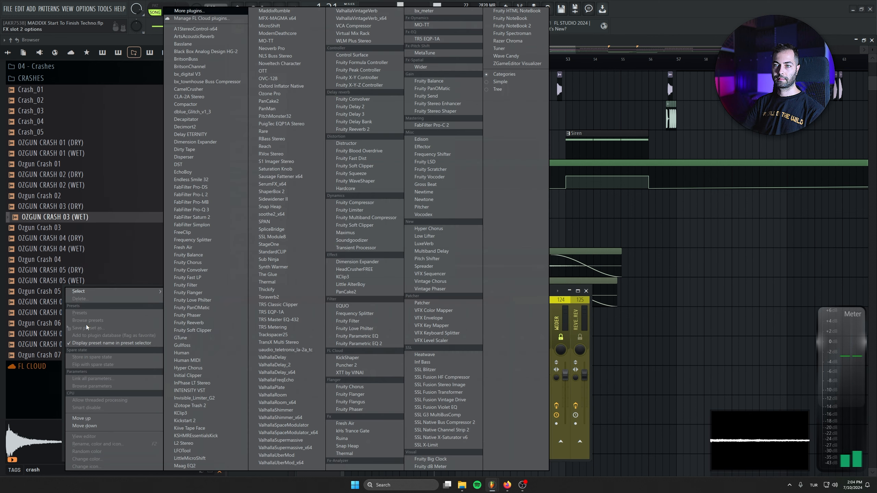
{"action": "left_click", "coordinate": [208, 211]}
Step: Place a unique copy of the crash clip on Track 27 at bar 48 and reverse its sample
{"action": "left_click", "coordinate": [420, 214]}
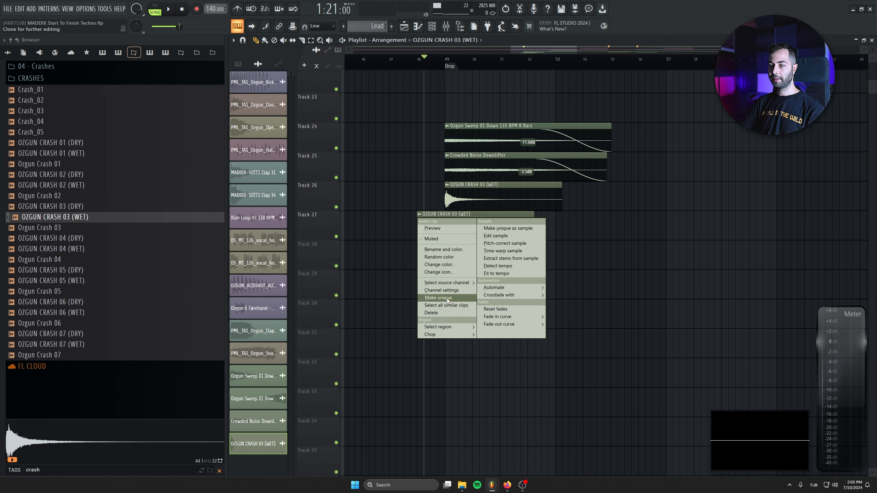
{"action": "left_click", "coordinate": [447, 298]}
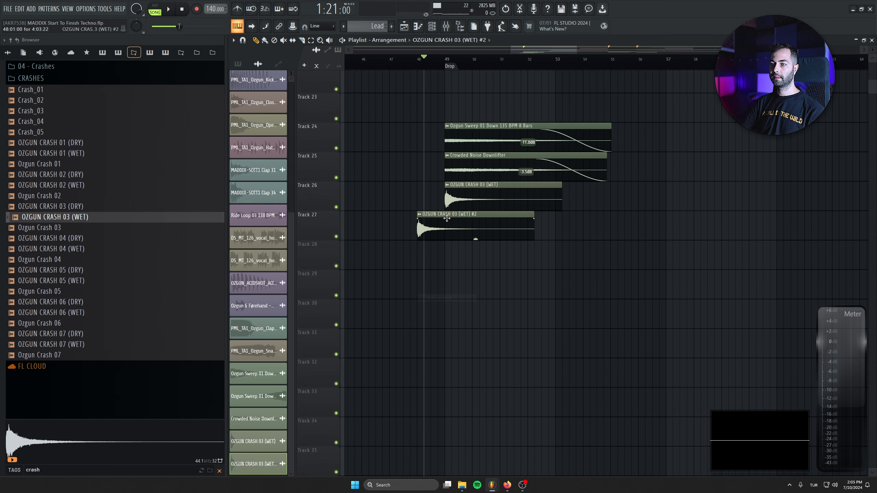
{"action": "double_click", "coordinate": [446, 218]}
{"action": "left_click", "coordinate": [142, 137]}
{"action": "left_click", "coordinate": [241, 35]}
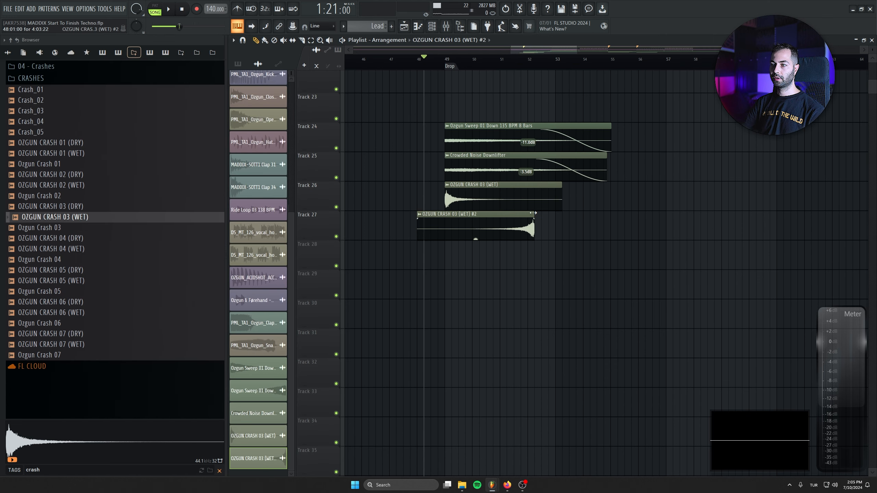
Step: Move the reversed crash onto Track 26 directly before the bar 49 crash, trimmed to start at bar 47
{"action": "left_click_drag", "start_coordinate": [507, 215], "coordinate": [411, 184]}
{"action": "scroll", "coordinate": [433, 229], "scroll_direction": "down", "scroll_amount": 1}
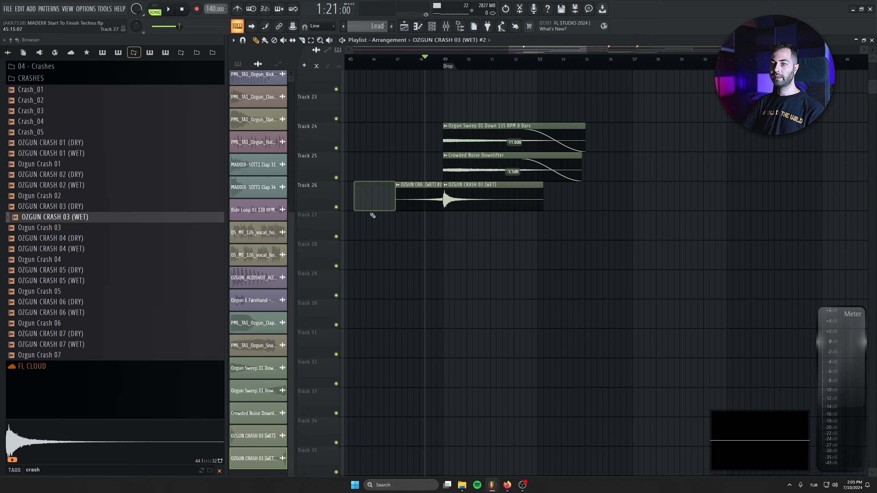
{"action": "scroll", "coordinate": [415, 207], "scroll_direction": "up", "scroll_amount": 9}
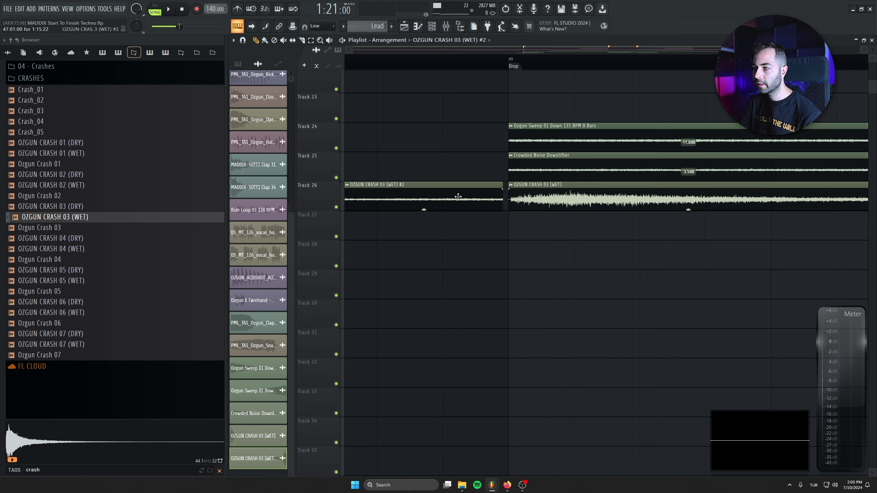
{"action": "scroll", "coordinate": [402, 277], "scroll_direction": "down", "scroll_amount": 9}
Step: Lower the gain of both crash clips to -2.2 dB and play the transition from just before bar 49
{"action": "left_click", "coordinate": [361, 59]}
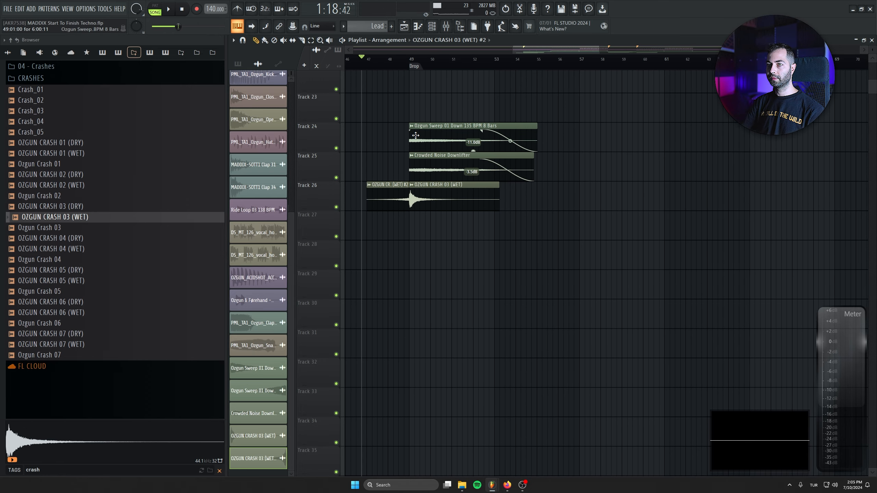
{"action": "left_click_drag", "start_coordinate": [400, 194], "coordinate": [433, 215]}
{"action": "key", "text": "space"}
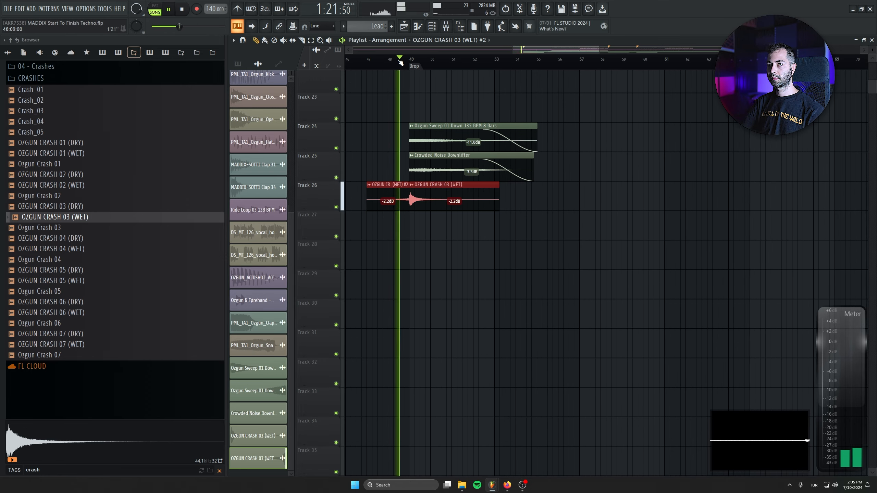
Step: Duplicate the reversed crash and crash pair along Track 26 so the second crash hits at bar 57
{"action": "scroll", "coordinate": [441, 245], "scroll_direction": "down", "scroll_amount": 4}
{"action": "scroll", "coordinate": [480, 275], "scroll_direction": "up", "scroll_amount": 2}
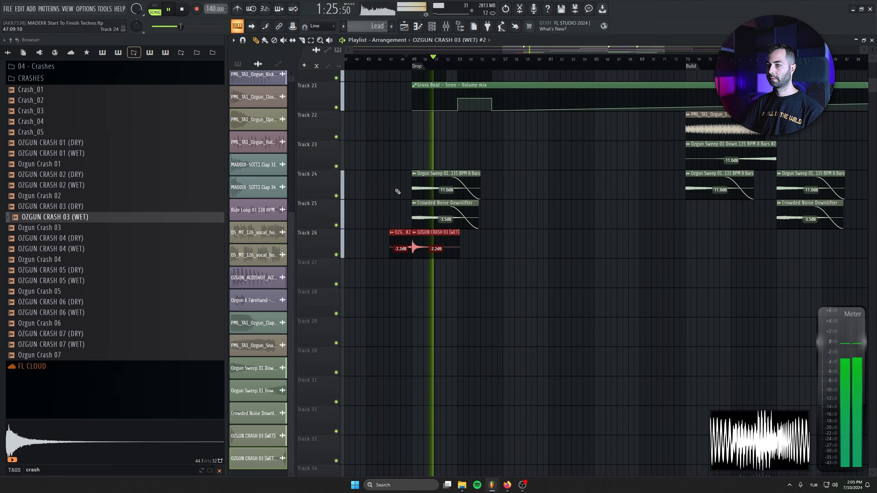
{"action": "left_click_drag", "start_coordinate": [492, 249], "coordinate": [363, 222]}
{"action": "mouse_move", "coordinate": [440, 232]}
{"action": "left_mouse_down"}
{"action": "mouse_move", "coordinate": [645, 232]}
{"action": "mouse_move", "coordinate": [584, 247]}
{"action": "mouse_move", "coordinate": [504, 247]}
{"action": "left_mouse_up"}
{"action": "scroll", "coordinate": [566, 248], "scroll_direction": "down", "scroll_amount": 2}
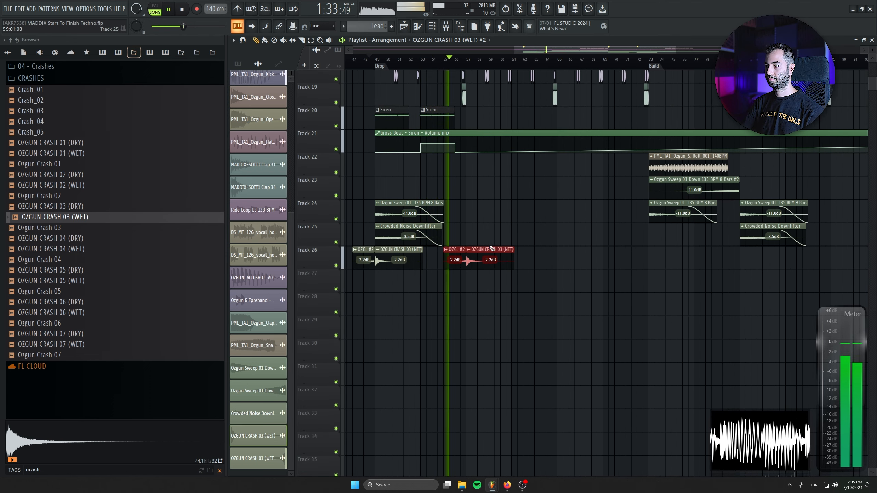
{"action": "scroll", "coordinate": [518, 299], "scroll_direction": "down", "scroll_amount": 2}
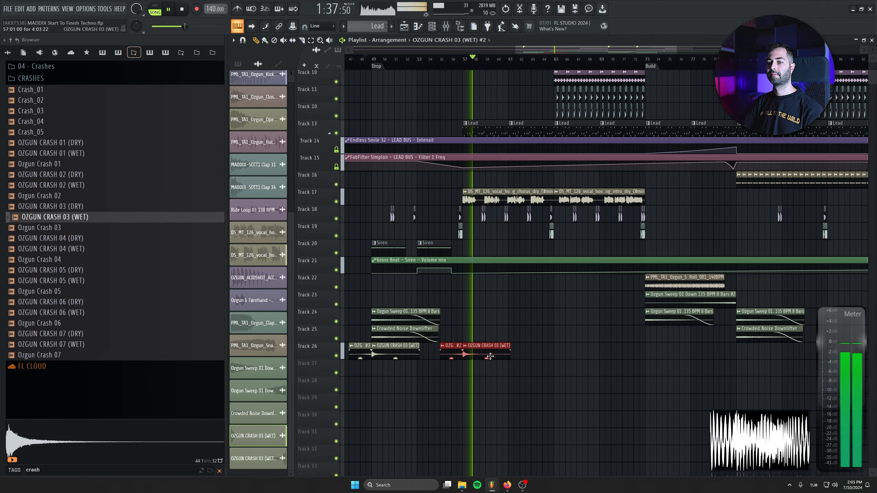
Step: Lower the gain of all crash clips on Track 26 to -4.7 dB
{"action": "left_click_drag", "start_coordinate": [546, 373], "coordinate": [342, 351]}
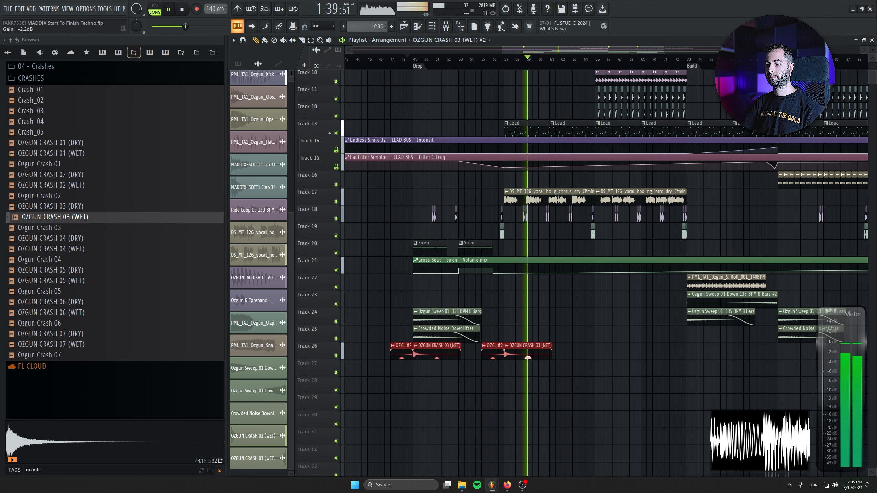
{"action": "left_click", "coordinate": [614, 347]}
{"action": "right_click", "coordinate": [613, 347]}
{"action": "left_click_drag", "start_coordinate": [593, 339], "coordinate": [532, 333]}
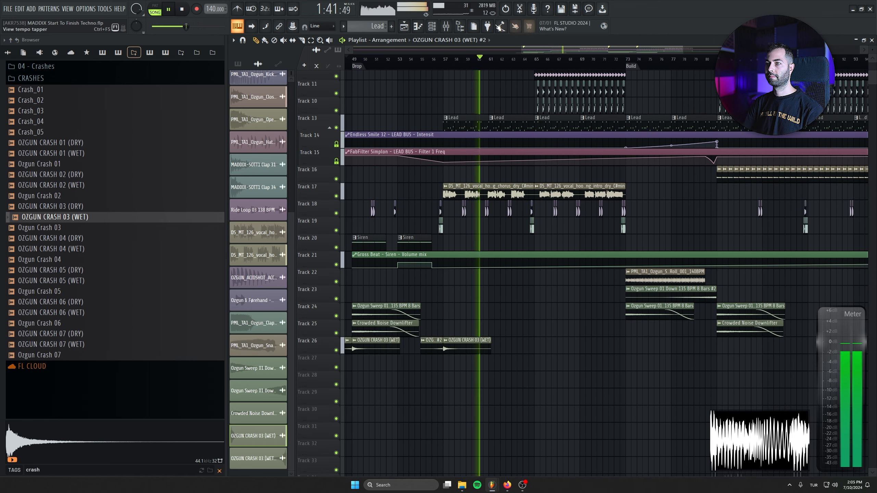
Step: Lower the volume of the VOX bus in the mixer
{"action": "left_click", "coordinate": [447, 26]}
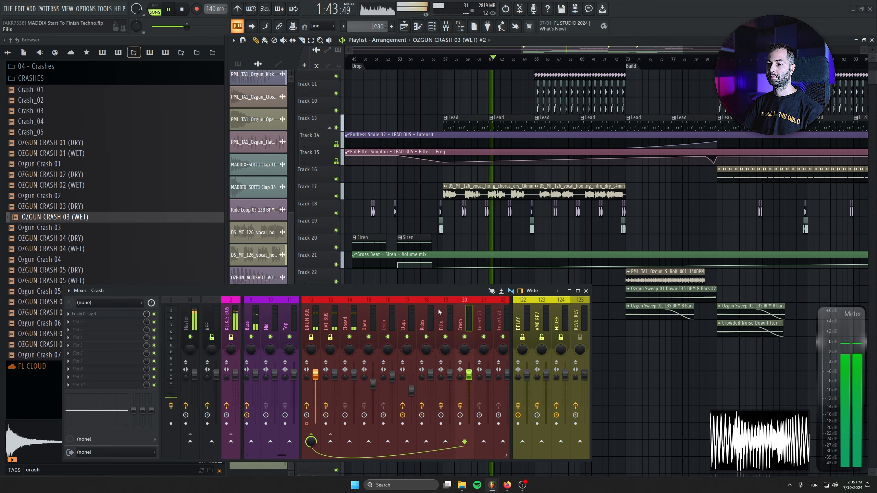
{"action": "scroll", "coordinate": [439, 312], "scroll_direction": "right", "scroll_amount": 6}
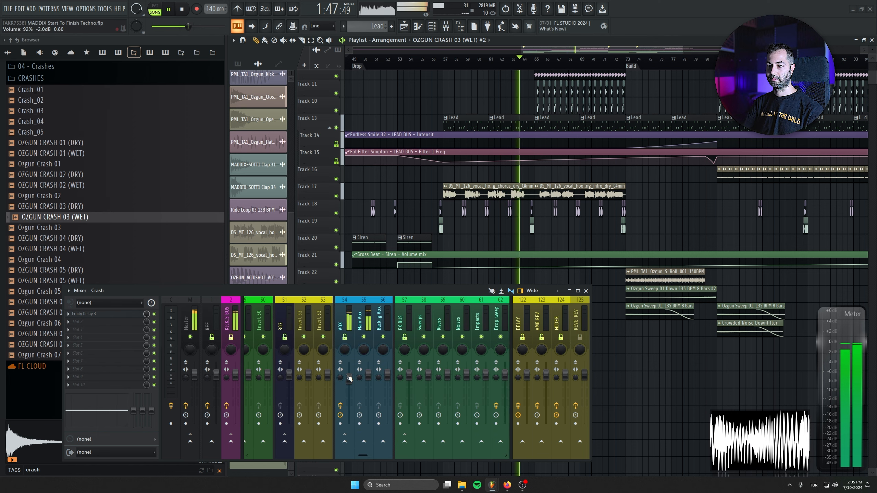
{"action": "left_click", "coordinate": [349, 379]}
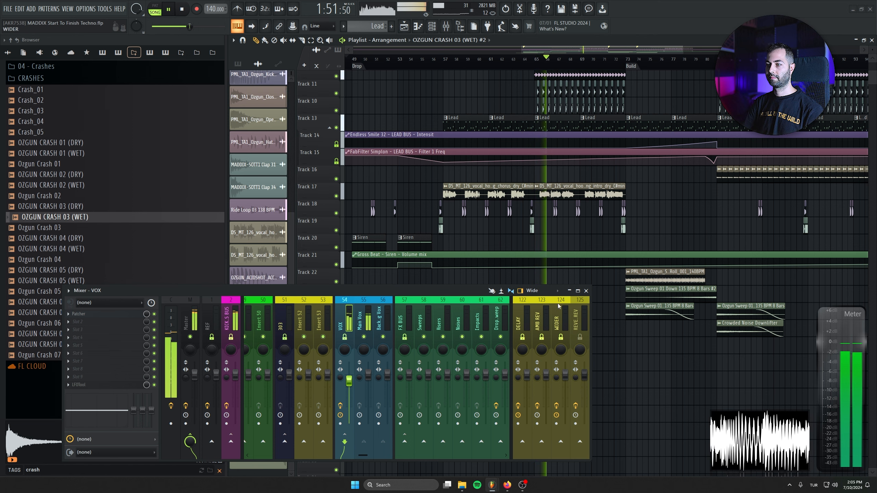
{"action": "left_click", "coordinate": [586, 291]}
Step: Repeat the reversed crash and crash pair every 8 bars along Track 26 up to bar 97, and stop playback
{"action": "left_click_drag", "start_coordinate": [469, 340], "coordinate": [559, 339]}
{"action": "left_click_drag", "start_coordinate": [560, 339], "coordinate": [742, 339]}
{"action": "scroll", "coordinate": [741, 338], "scroll_direction": "right", "scroll_amount": 5}
{"action": "left_click_drag", "start_coordinate": [574, 324], "coordinate": [749, 321]}
{"action": "scroll", "coordinate": [748, 316], "scroll_direction": "up", "scroll_amount": 2}
{"action": "scroll", "coordinate": [718, 282], "scroll_direction": "down", "scroll_amount": 3}
{"action": "left_click_drag", "start_coordinate": [737, 284], "coordinate": [749, 301]}
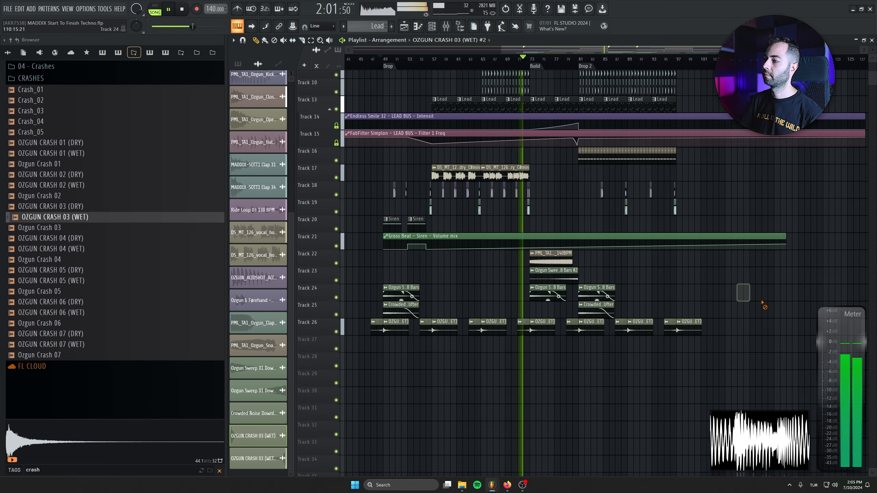
{"action": "scroll", "coordinate": [725, 321], "scroll_direction": "up", "scroll_amount": 2}
{"action": "scroll", "coordinate": [725, 321], "scroll_direction": "up", "scroll_amount": 1}
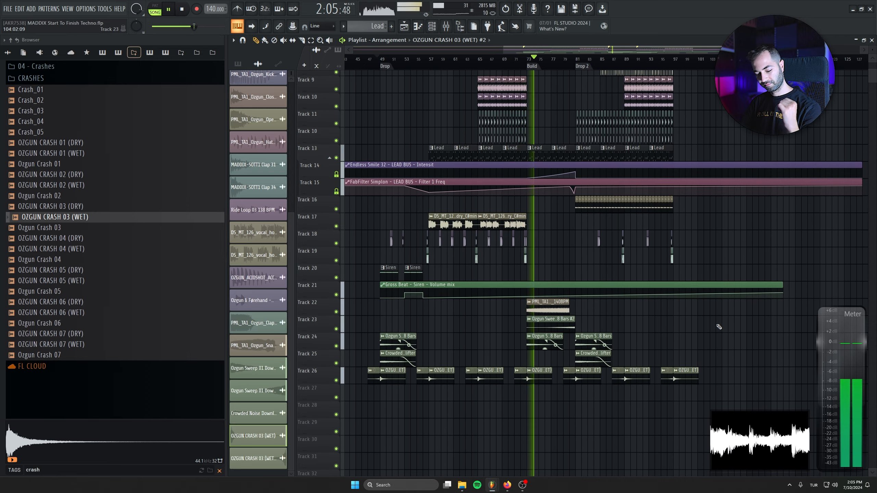
{"action": "left_click", "coordinate": [186, 9]}
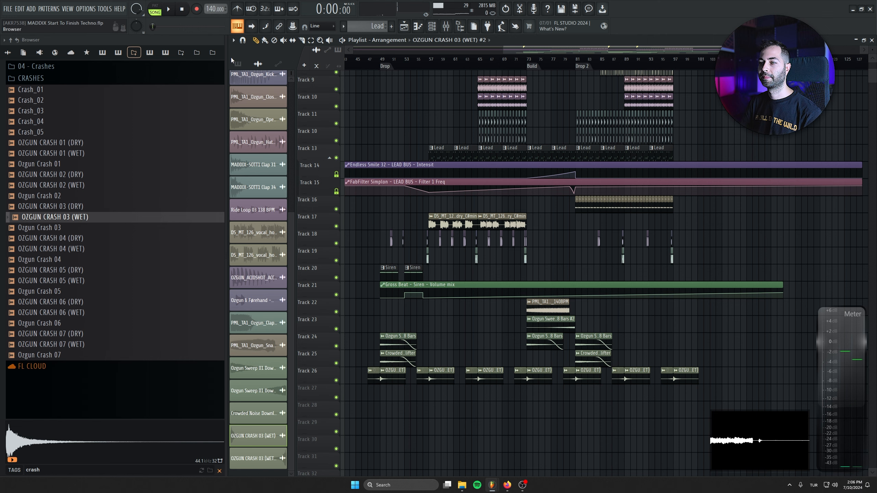
Step: Reshape the SIDECHAIN MAIN automation to drop abruptly at bar 73 and return to 100% at bar 81
{"action": "left_click_drag", "start_coordinate": [468, 327], "coordinate": [401, 295]}
{"action": "scroll", "coordinate": [401, 295], "scroll_direction": "up", "scroll_amount": 3}
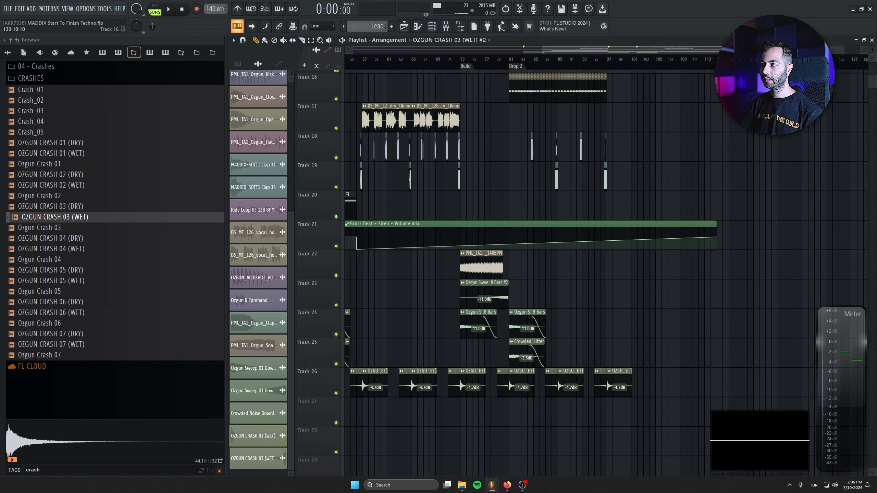
{"action": "scroll", "coordinate": [464, 109], "scroll_direction": "up", "scroll_amount": 8}
{"action": "right_click", "coordinate": [472, 126]}
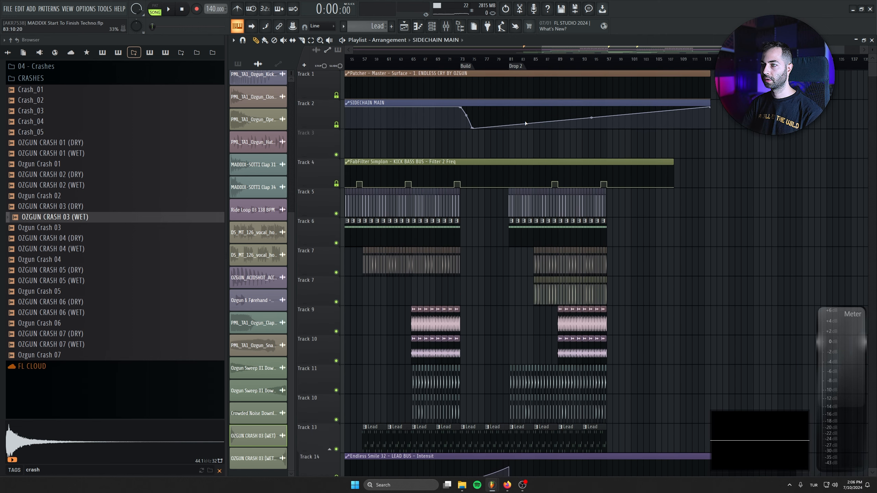
{"action": "right_click", "coordinate": [510, 108]}
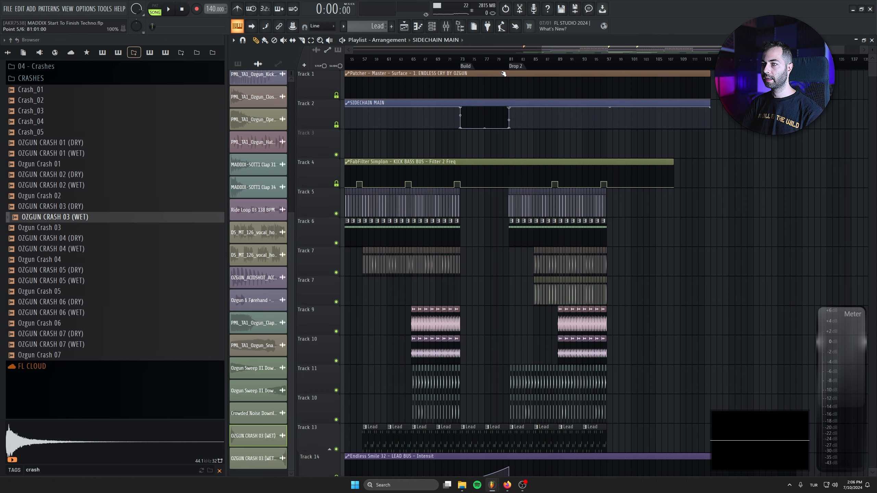
Step: Route the reversed Ozgun Sweep 01 Down clip on Track 23 to mixer insert 63
{"action": "scroll", "coordinate": [517, 227], "scroll_direction": "down", "scroll_amount": 6}
{"action": "double_click", "coordinate": [473, 425]}
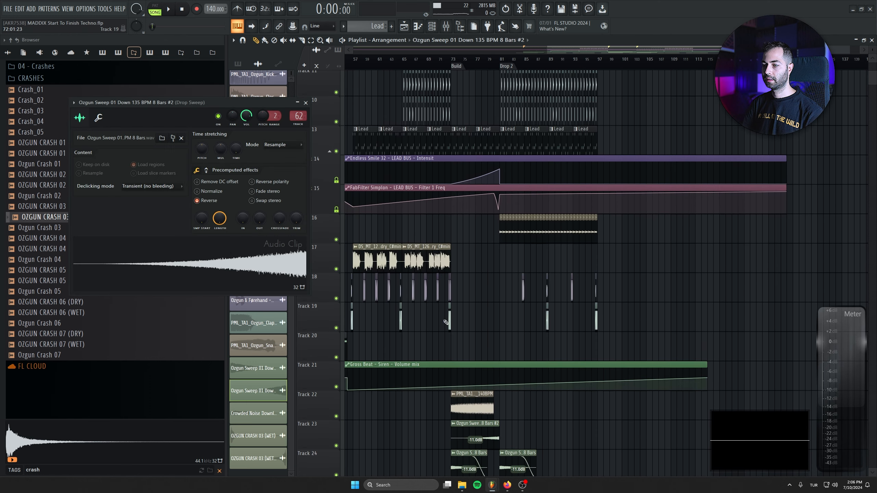
{"action": "double_click", "coordinate": [297, 115]}
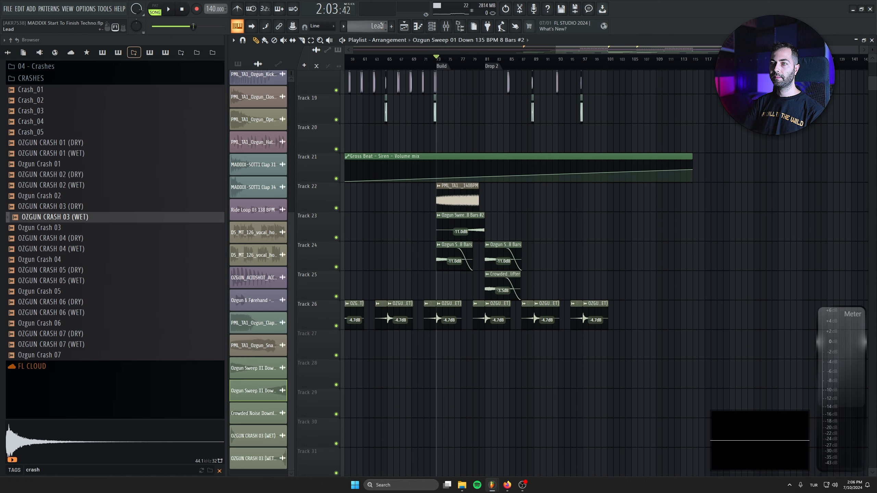
Step: Create a pattern named Alarm and pull the end of the Gross Beat - Siren volume mix automation down to its minimum
{"action": "left_click", "coordinate": [392, 27]}
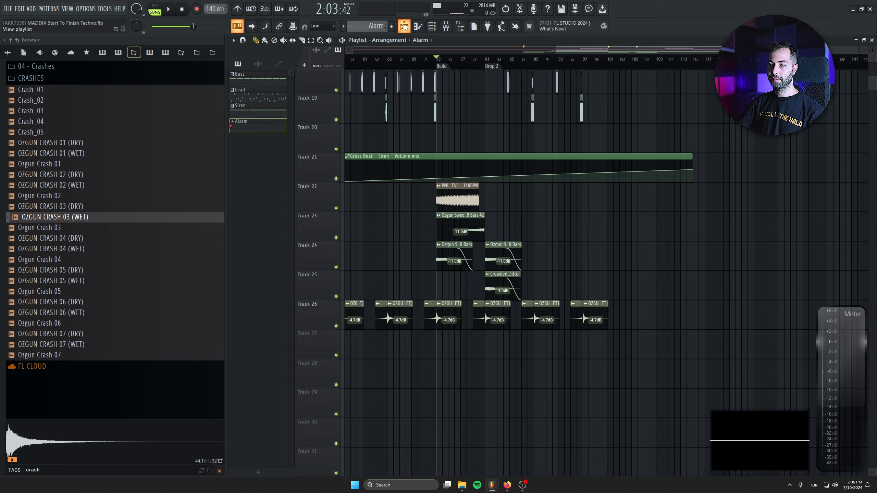
{"action": "mouse_move", "coordinate": [444, 184]}
{"action": "left_mouse_down"}
{"action": "mouse_move", "coordinate": [613, 266]}
{"action": "mouse_move", "coordinate": [352, 251]}
{"action": "left_mouse_up"}
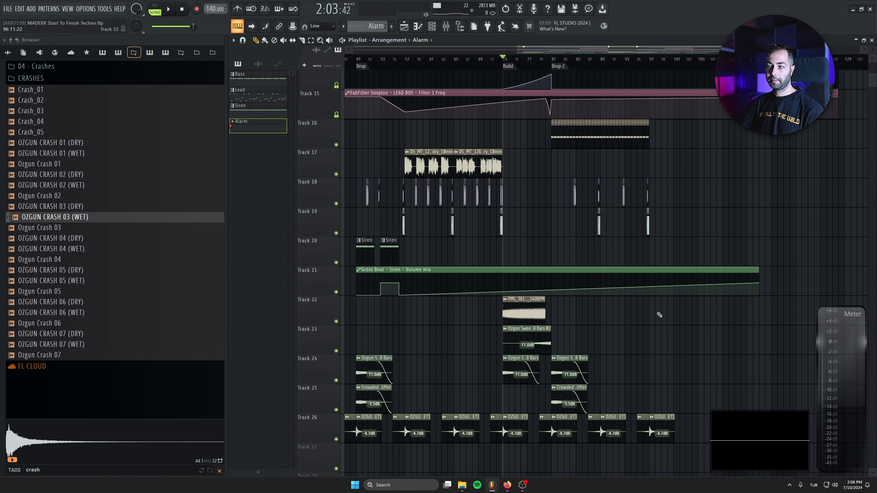
{"action": "left_click_drag", "start_coordinate": [757, 282], "coordinate": [762, 312]}
Step: Insert a track above the Siren track with the Alarm pattern at bar 73, and group the Siren automation track with the one above
{"action": "right_click", "coordinate": [307, 252]}
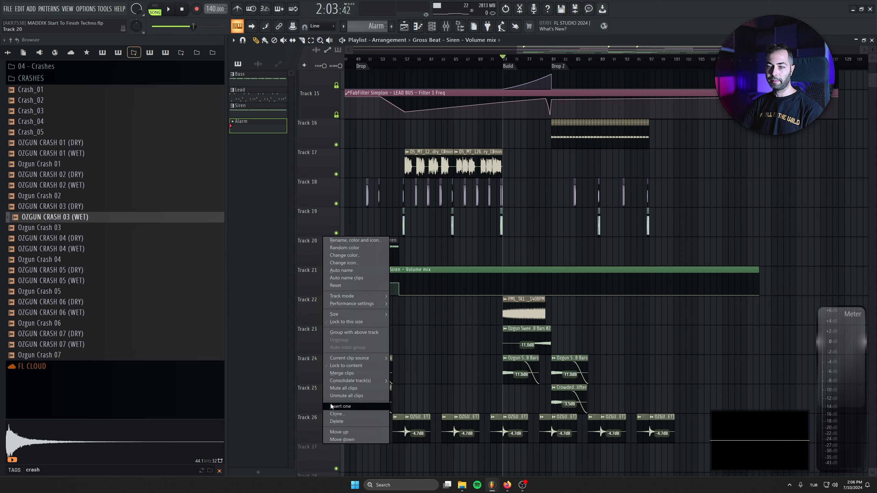
{"action": "left_click", "coordinate": [338, 406]}
{"action": "key", "text": "shift+g"}
{"action": "scroll", "coordinate": [600, 296], "scroll_direction": "up", "scroll_amount": 4}
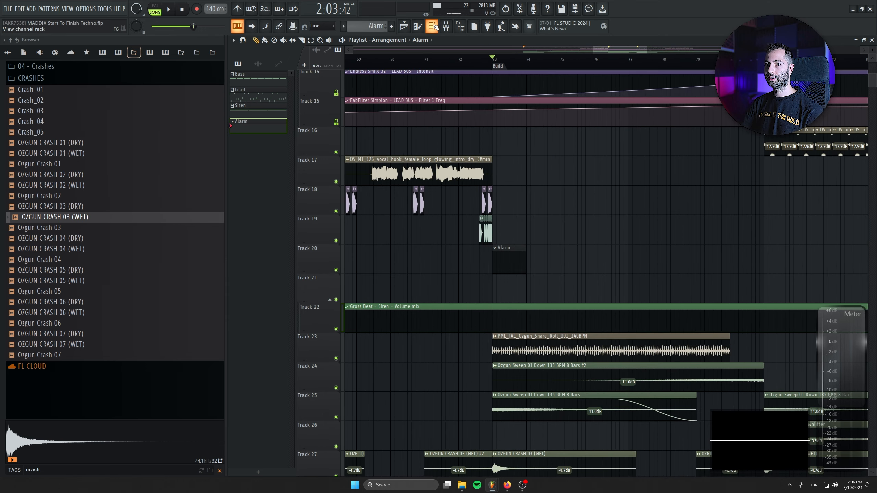
Step: Show all channels, insert a new Serum instrument, load the OZGUN preset 25 - FX Alarm and audition it
{"action": "left_click", "coordinate": [434, 26]}
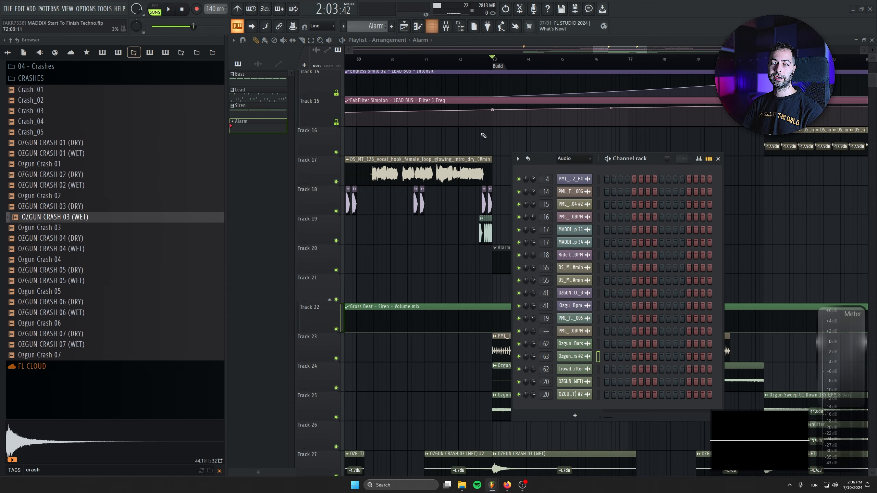
{"action": "left_click", "coordinate": [566, 161]}
{"action": "left_click", "coordinate": [570, 167]}
{"action": "right_click", "coordinate": [583, 218]}
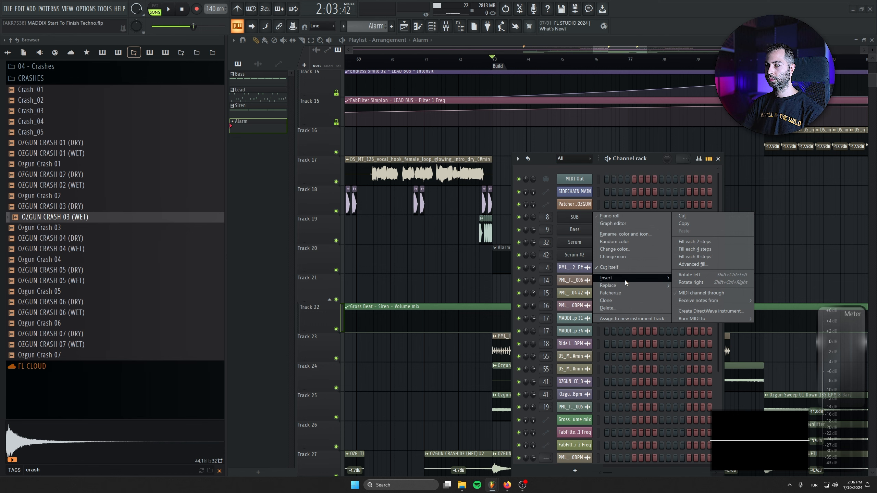
{"action": "mouse_move", "coordinate": [625, 283]}
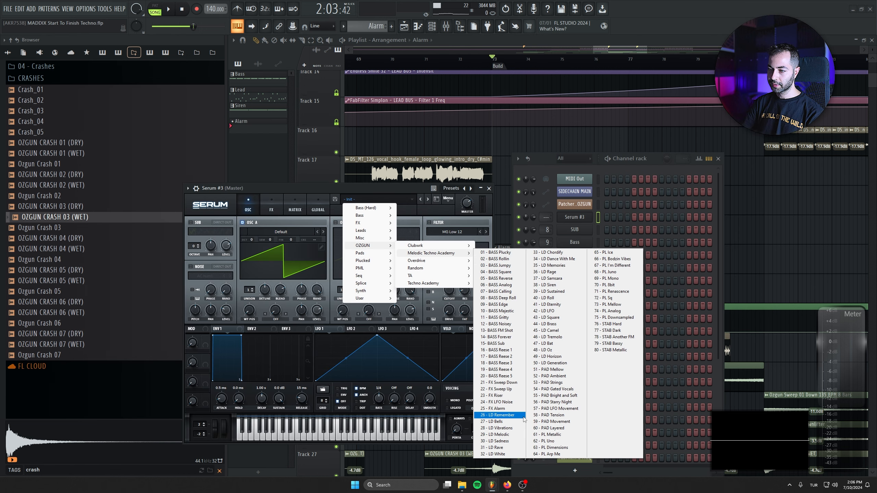
{"action": "left_click", "coordinate": [501, 408]}
{"action": "left_click_drag", "start_coordinate": [290, 186], "coordinate": [273, 132]}
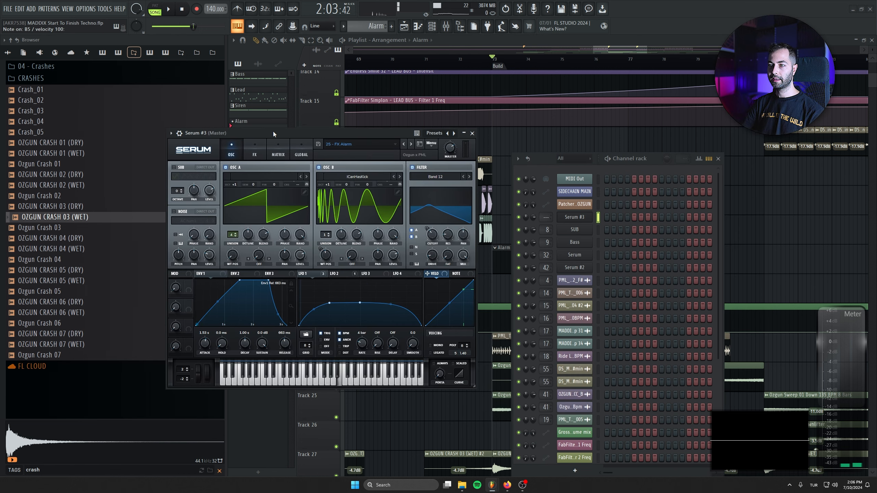
{"action": "left_click", "coordinate": [472, 134]}
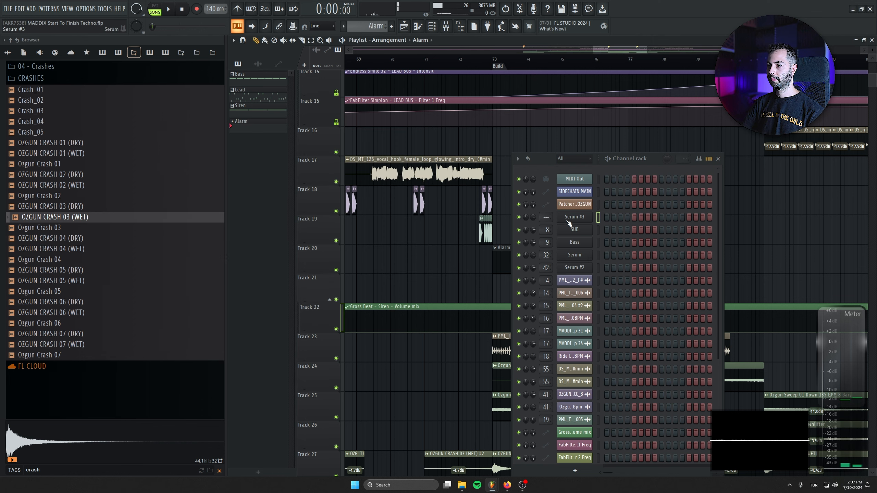
Step: Route Serum #3 to mixer insert 43 named Alarm, and copy the Siren insert's mixer settings and effects onto it
{"action": "key", "text": "ctrl+l"}
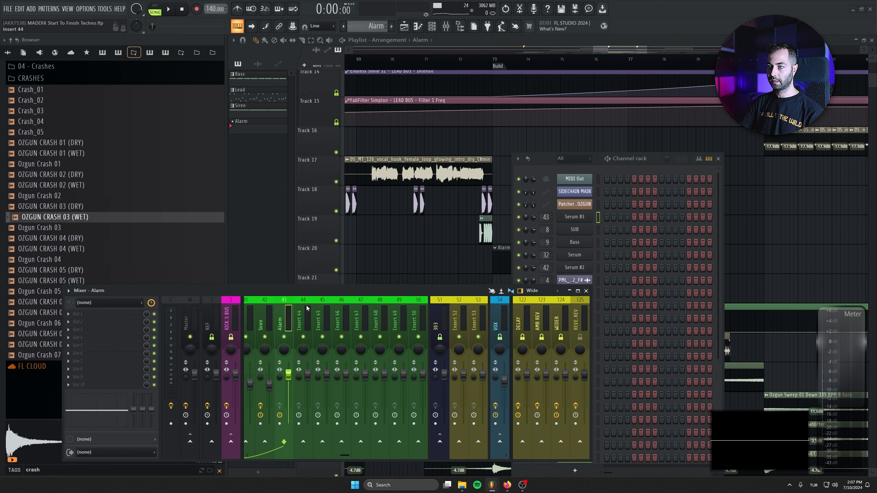
{"action": "left_click", "coordinate": [261, 321]}
{"action": "right_click", "coordinate": [268, 313]}
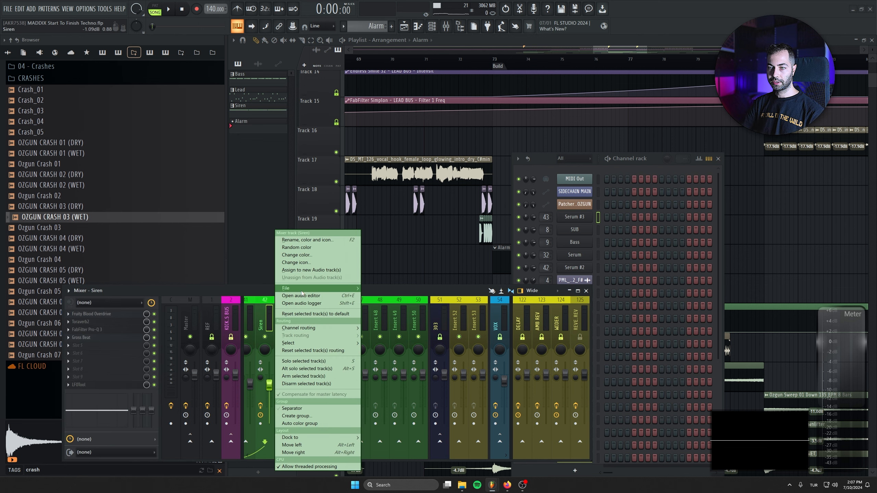
{"action": "mouse_move", "coordinate": [302, 289]}
{"action": "left_click_drag", "start_coordinate": [402, 25], "coordinate": [286, 316]}
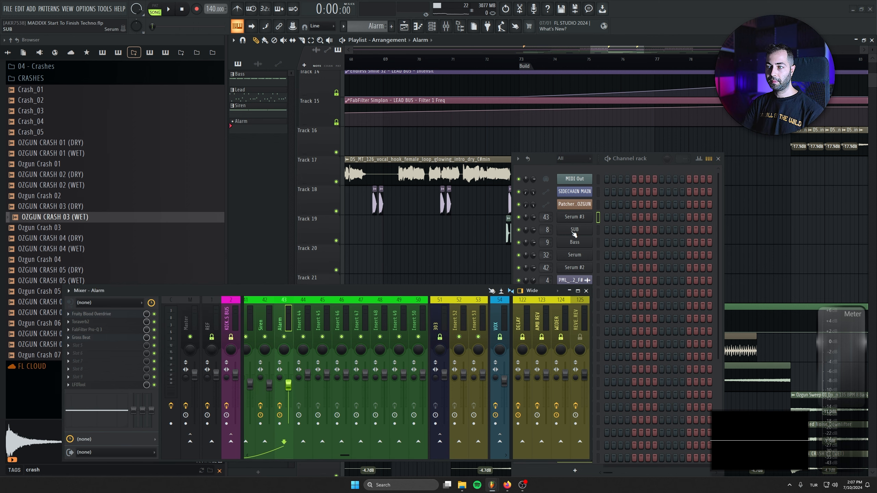
Step: Open Gross Beat on the Alarm insert and create an automation clip for its volume mix
{"action": "left_click", "coordinate": [116, 340]}
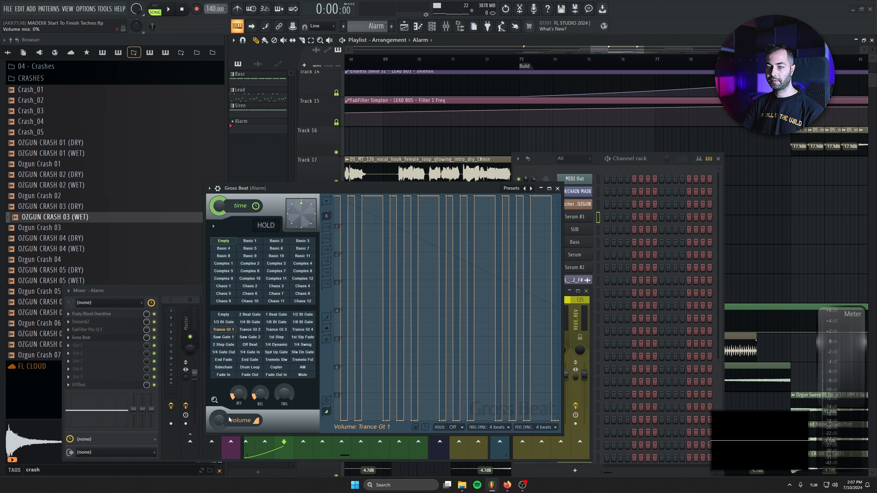
{"action": "left_click_drag", "start_coordinate": [661, 159], "coordinate": [804, 176]}
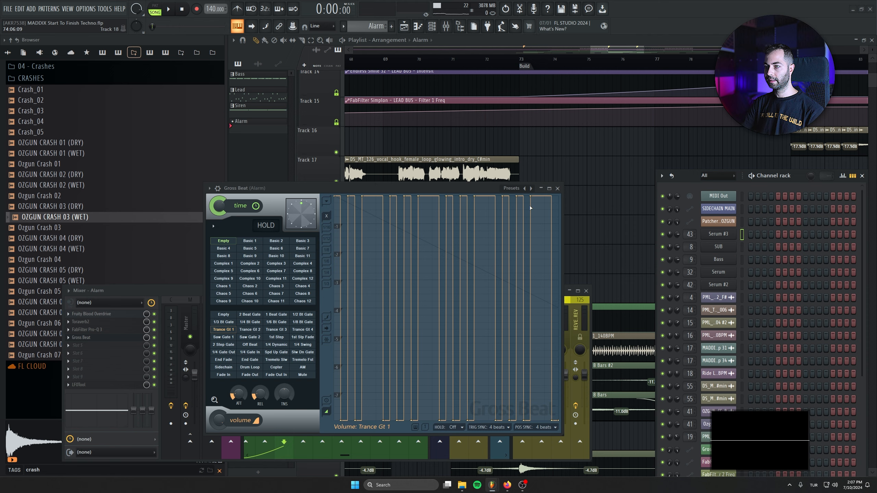
{"action": "right_click", "coordinate": [209, 422]}
{"action": "left_click", "coordinate": [226, 400]}
{"action": "left_click", "coordinate": [557, 189]}
{"action": "scroll", "coordinate": [553, 207], "scroll_direction": "down", "scroll_amount": 3}
{"action": "scroll", "coordinate": [497, 212], "scroll_direction": "down", "scroll_amount": 2}
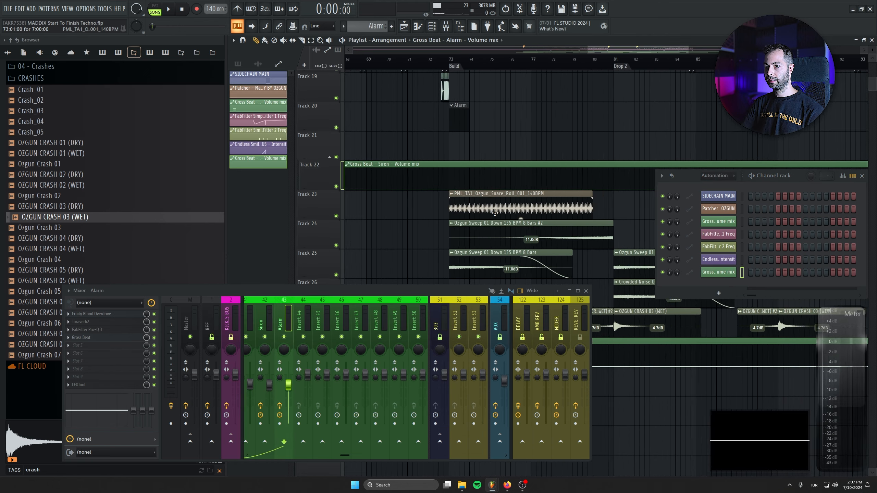
Step: Insert a track below the Alarm track and place the Gross Beat - Alarm - Volume mix automation clip on it at bar 73
{"action": "scroll", "coordinate": [494, 213], "scroll_direction": "down", "scroll_amount": 5}
{"action": "scroll", "coordinate": [491, 256], "scroll_direction": "down", "scroll_amount": 3}
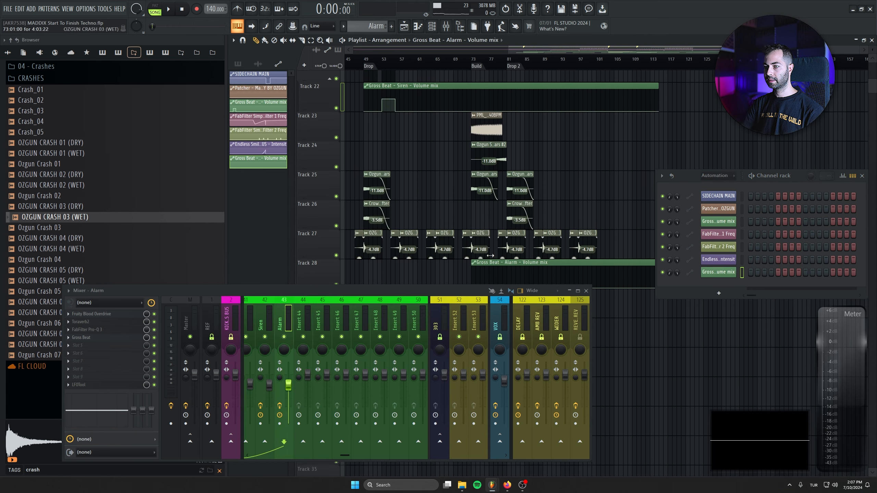
{"action": "scroll", "coordinate": [490, 255], "scroll_direction": "up", "scroll_amount": 6}
{"action": "right_click", "coordinate": [320, 230]}
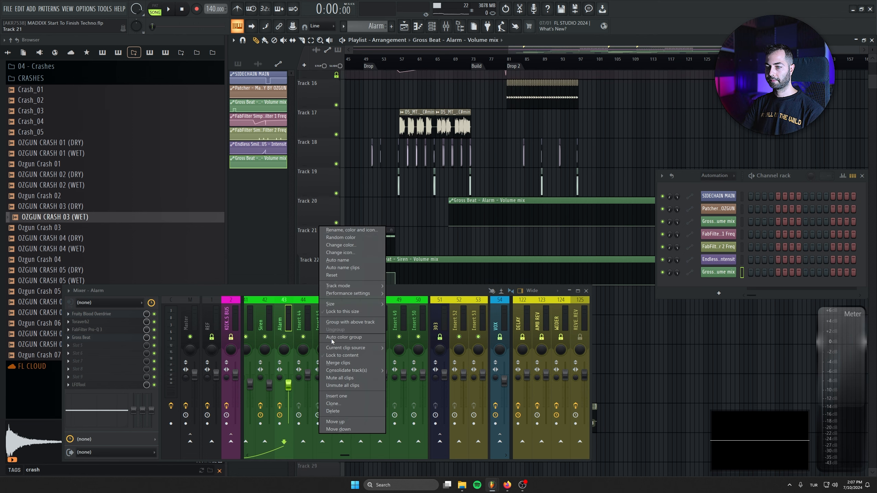
{"action": "left_click", "coordinate": [340, 396]}
{"action": "left_click_drag", "start_coordinate": [480, 211], "coordinate": [503, 219]}
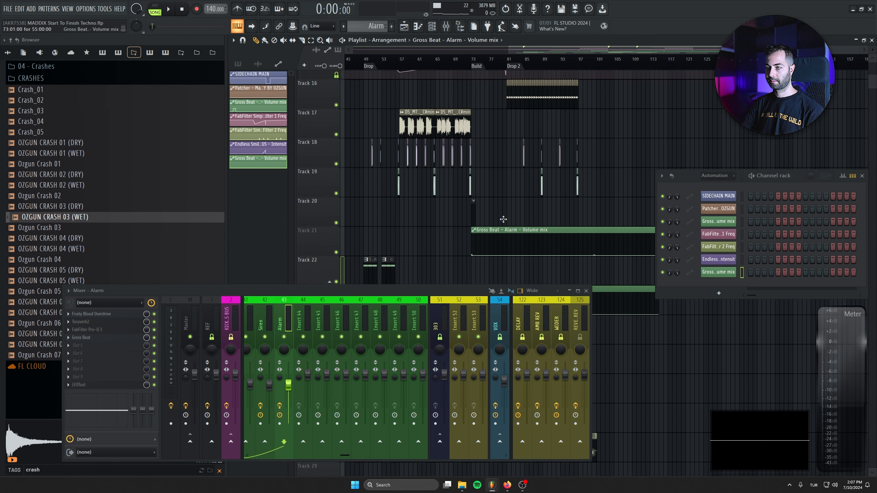
Step: Show all channels and enter a single four-bar B4 note from bar 1 in the Serum #3 piano roll
{"action": "left_click", "coordinate": [717, 176]}
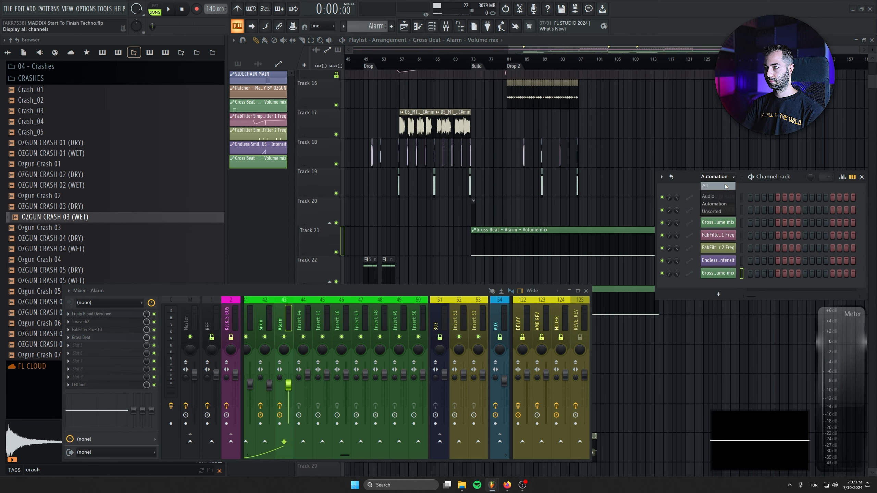
{"action": "left_click", "coordinate": [717, 187]}
{"action": "left_click", "coordinate": [742, 236]}
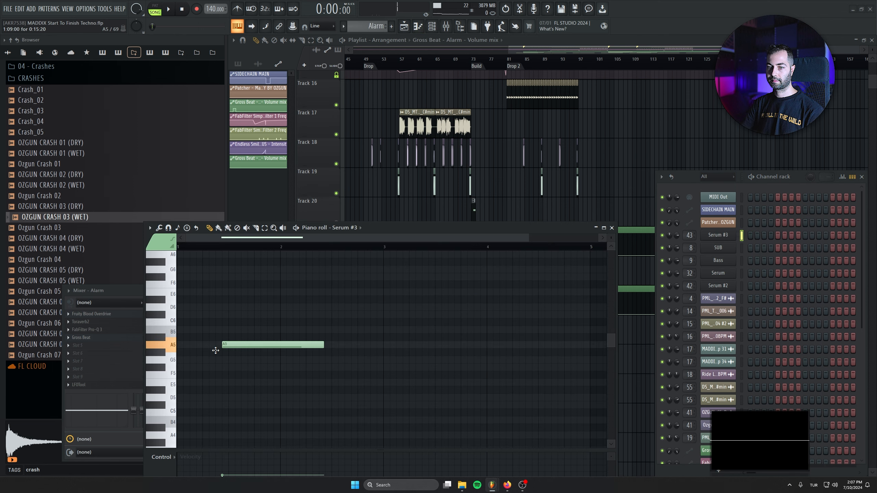
{"action": "left_click_drag", "start_coordinate": [216, 351], "coordinate": [170, 335]}
{"action": "scroll", "coordinate": [242, 363], "scroll_direction": "down", "scroll_amount": 3}
{"action": "left_click", "coordinate": [177, 381]}
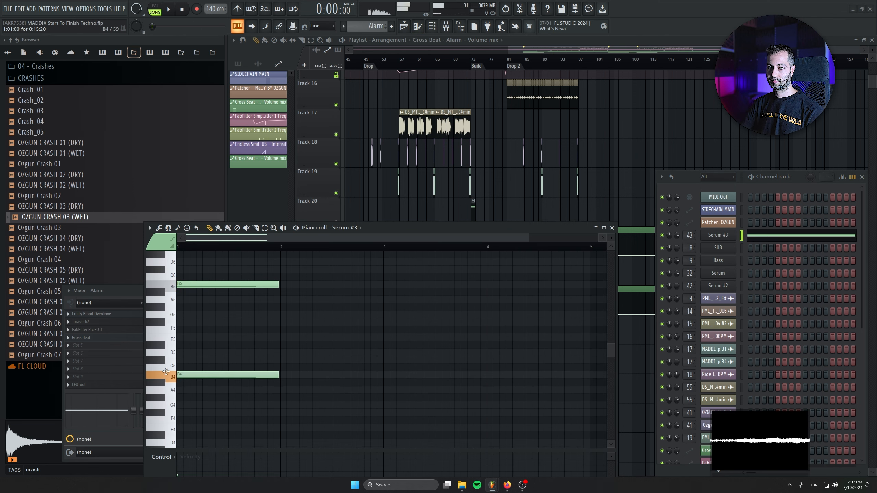
{"action": "left_click_drag", "start_coordinate": [278, 374], "coordinate": [575, 369]}
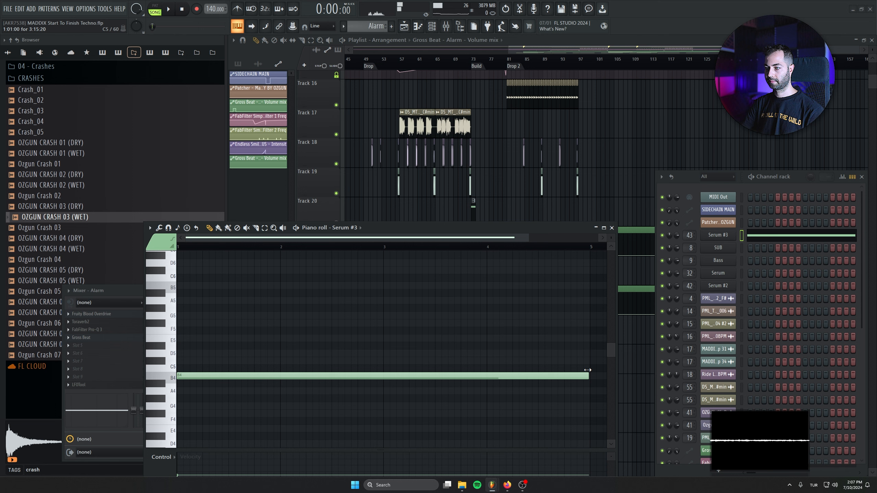
Step: Lengthen the Serum #3 B4 note to eight bars so the Alarm clip spans the whole Build section, and close the piano roll
{"action": "key", "text": "Escape"}
{"action": "scroll", "coordinate": [503, 207], "scroll_direction": "up", "scroll_amount": 4}
{"action": "left_click", "coordinate": [757, 237]}
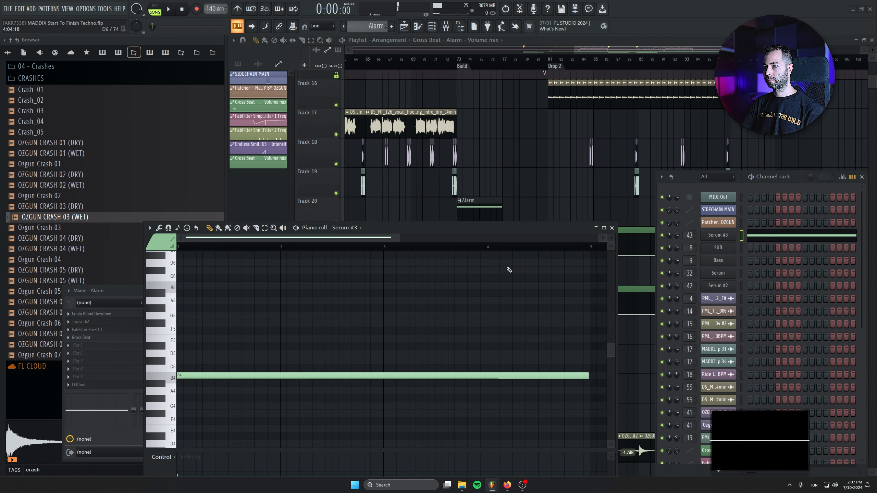
{"action": "scroll", "coordinate": [444, 377], "scroll_direction": "down", "scroll_amount": 2}
{"action": "left_click_drag", "start_coordinate": [507, 378], "coordinate": [576, 375]}
{"action": "left_click_drag", "start_coordinate": [572, 374], "coordinate": [360, 354]}
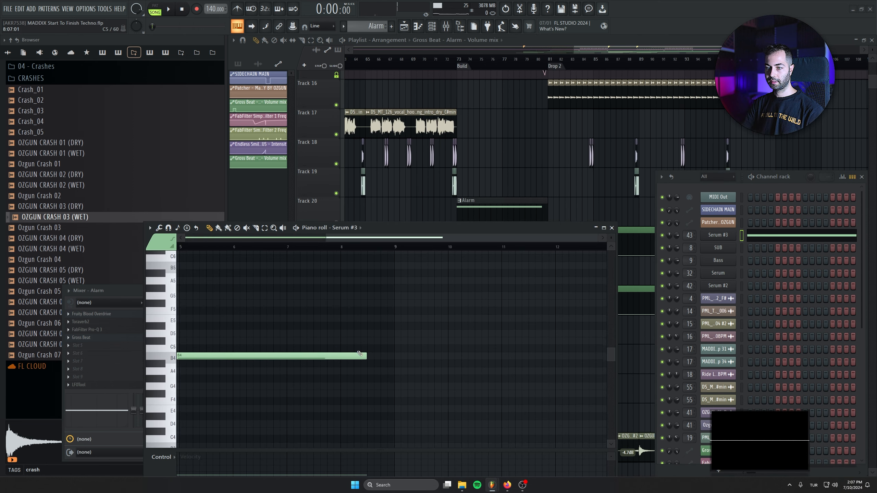
{"action": "key", "text": "Escape"}
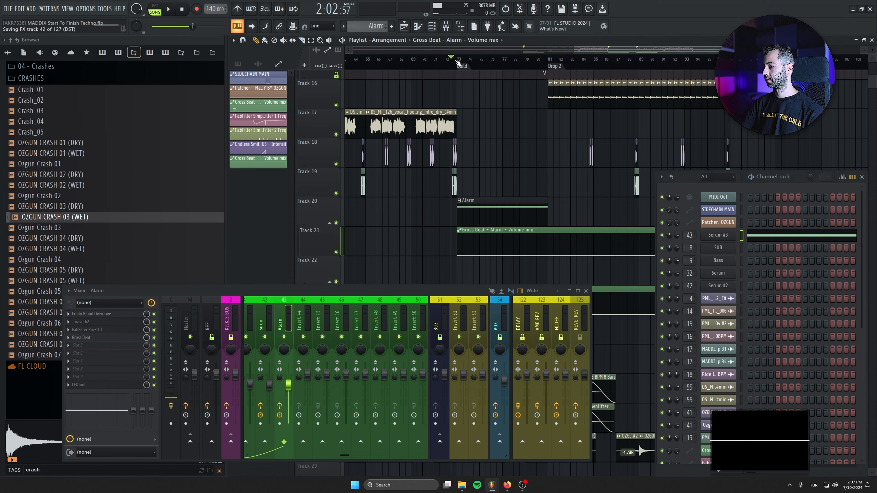
Step: Shape the Alarm volume mix automation as a rising curve from bar 73 to 81 that drops to zero at Drop 2, and close the mixer
{"action": "key", "text": "space"}
{"action": "left_click_drag", "start_coordinate": [547, 256], "coordinate": [551, 241]}
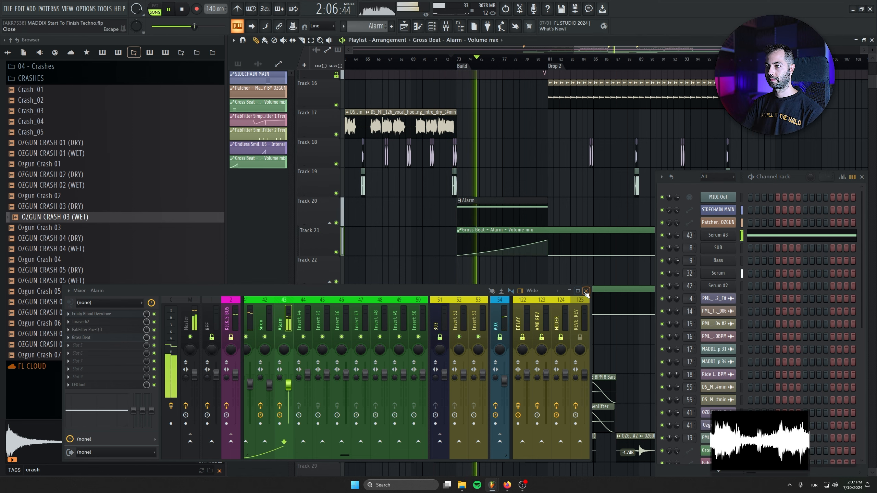
{"action": "left_click", "coordinate": [586, 292]}
Step: Set the LFO 1 rate in Serum #3 to 8 bar, and close the plugin, the browser and the channel rack
{"action": "left_click", "coordinate": [730, 236]}
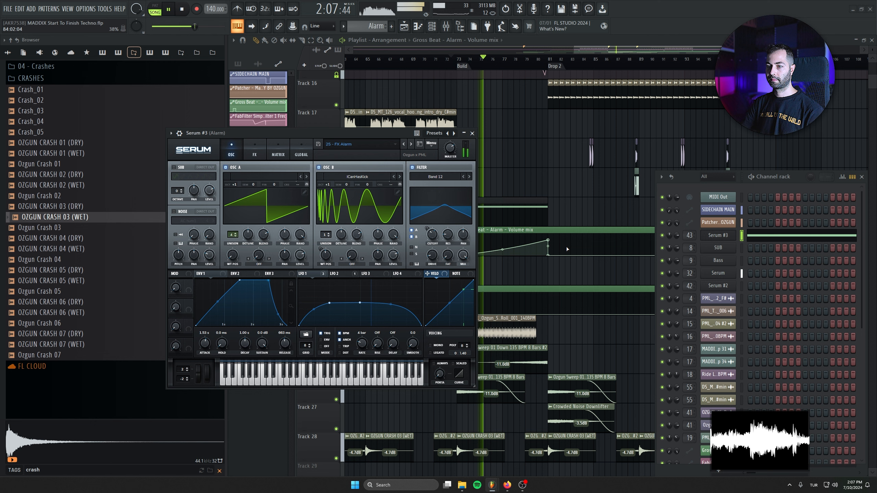
{"action": "left_click", "coordinate": [183, 9]}
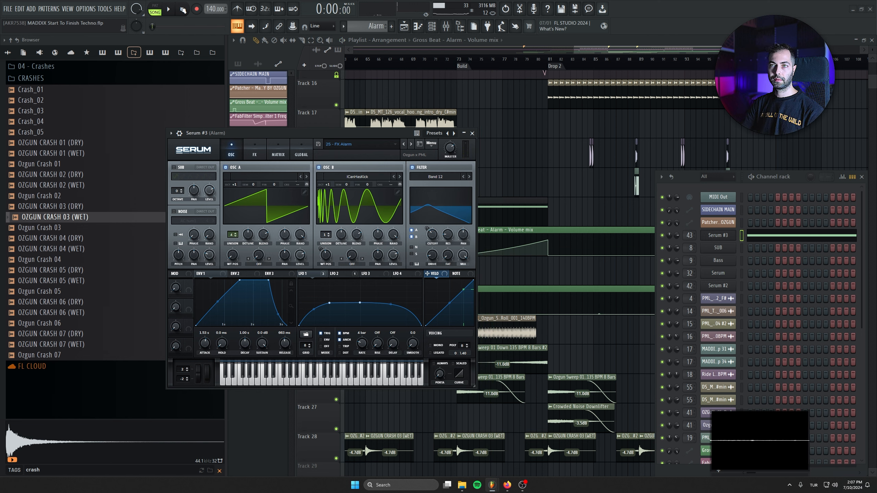
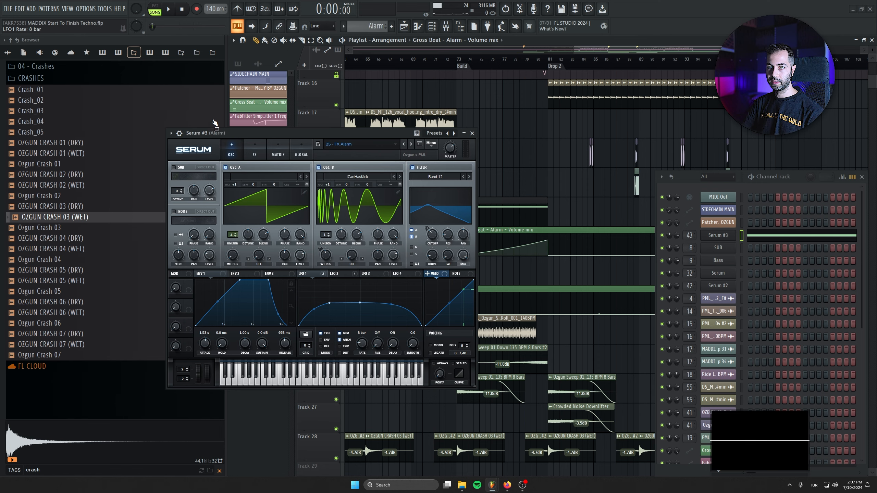
{"action": "left_click", "coordinate": [472, 133]}
{"action": "key", "text": "alt+F8"}
{"action": "left_click", "coordinate": [862, 176]}
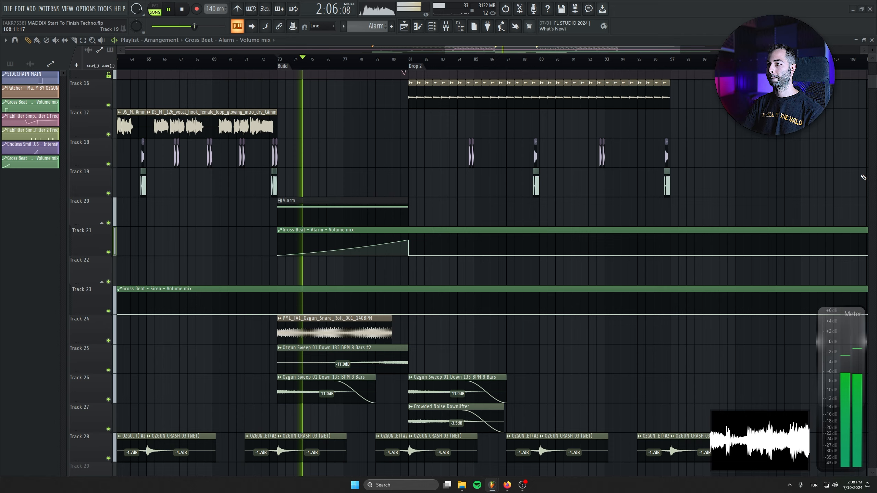
Step: Listen through the Build section into Drop 2 with the Alarm part and save the project
{"action": "scroll", "coordinate": [677, 251], "scroll_direction": "down", "scroll_amount": 4}
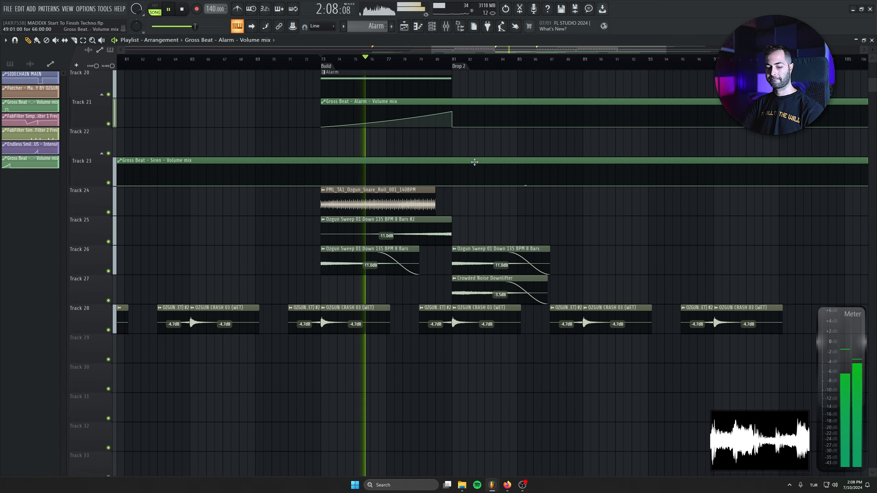
{"action": "scroll", "coordinate": [553, 233], "scroll_direction": "down", "scroll_amount": 2}
{"action": "scroll", "coordinate": [581, 330], "scroll_direction": "up", "scroll_amount": 5}
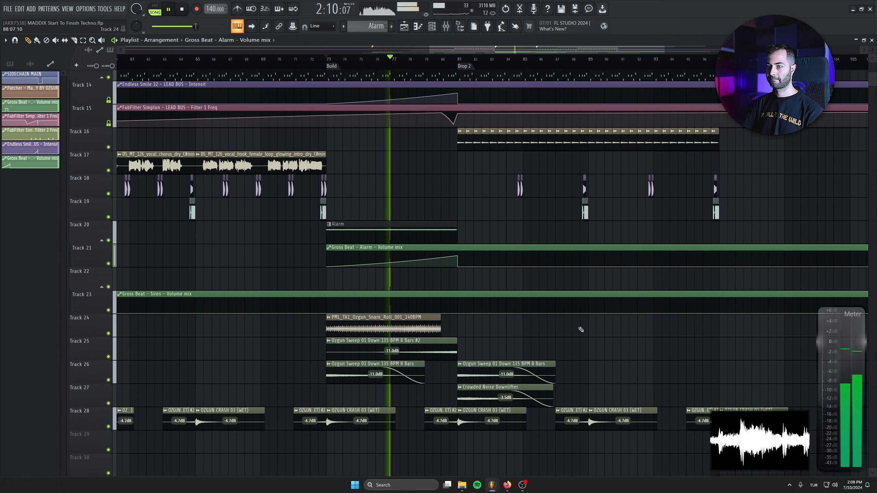
{"action": "scroll", "coordinate": [414, 302], "scroll_direction": "up", "scroll_amount": 2}
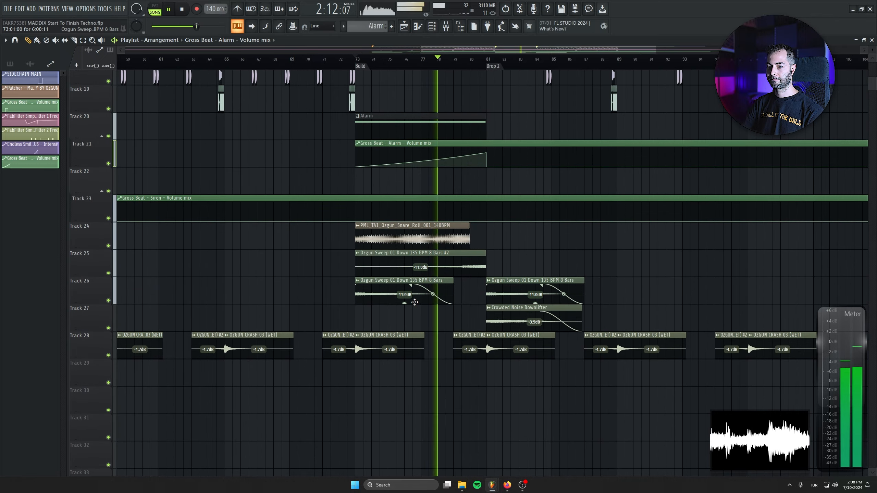
{"action": "scroll", "coordinate": [415, 300], "scroll_direction": "down", "scroll_amount": 3}
{"action": "scroll", "coordinate": [518, 219], "scroll_direction": "up", "scroll_amount": 3}
{"action": "scroll", "coordinate": [491, 311], "scroll_direction": "up", "scroll_amount": 3}
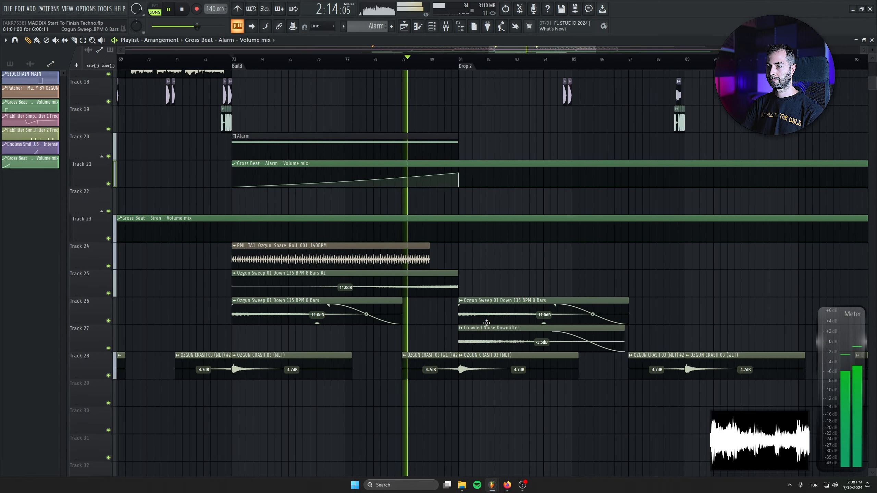
{"action": "scroll", "coordinate": [487, 323], "scroll_direction": "up", "scroll_amount": 4}
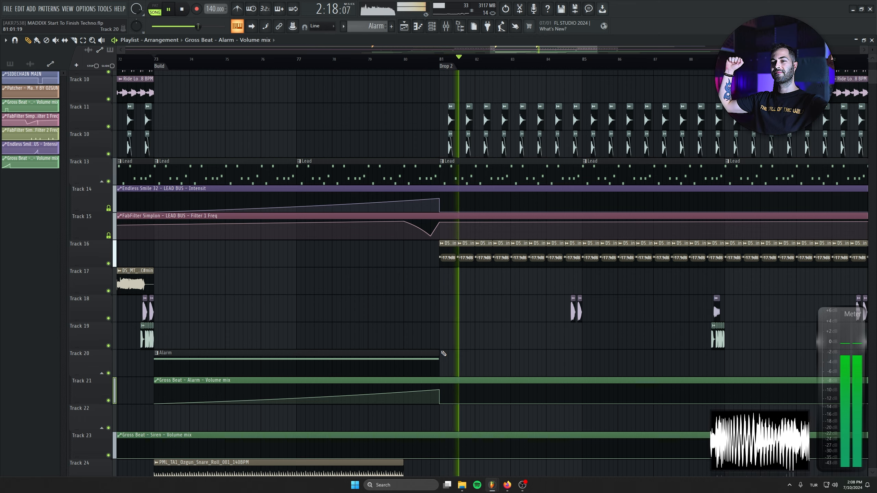
{"action": "key", "text": "ctrl+s"}
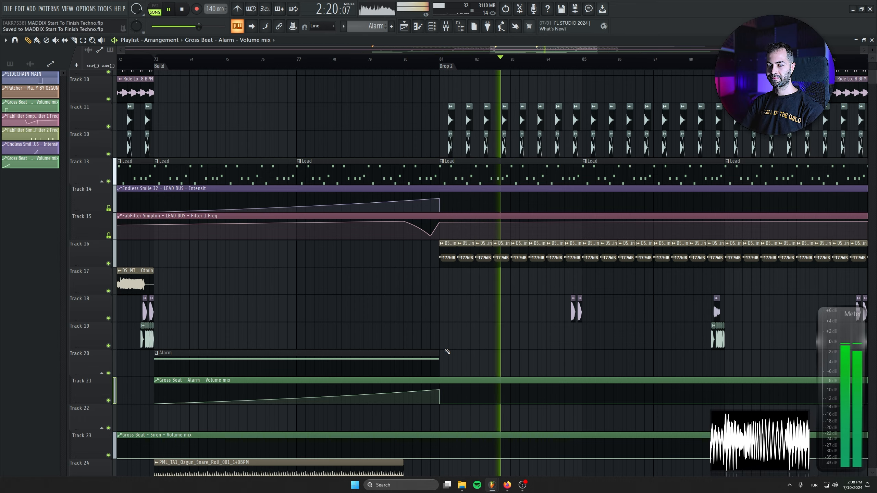
{"action": "scroll", "coordinate": [448, 350], "scroll_direction": "down", "scroll_amount": 4}
{"action": "left_click", "coordinate": [655, 333]}
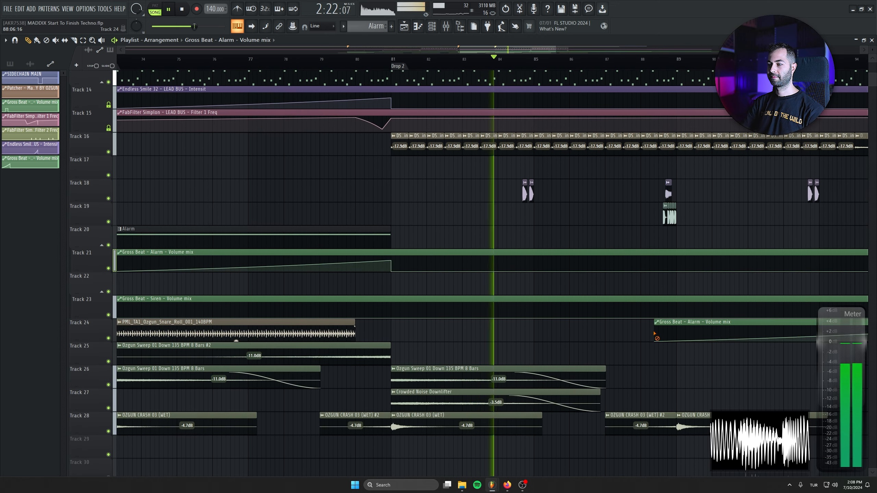
{"action": "right_click", "coordinate": [655, 335]}
Step: Set the Closed mixer insert's volume to about -2.0 dB while Drop 2 plays, and close the mixer
{"action": "scroll", "coordinate": [456, 377], "scroll_direction": "up", "scroll_amount": 5}
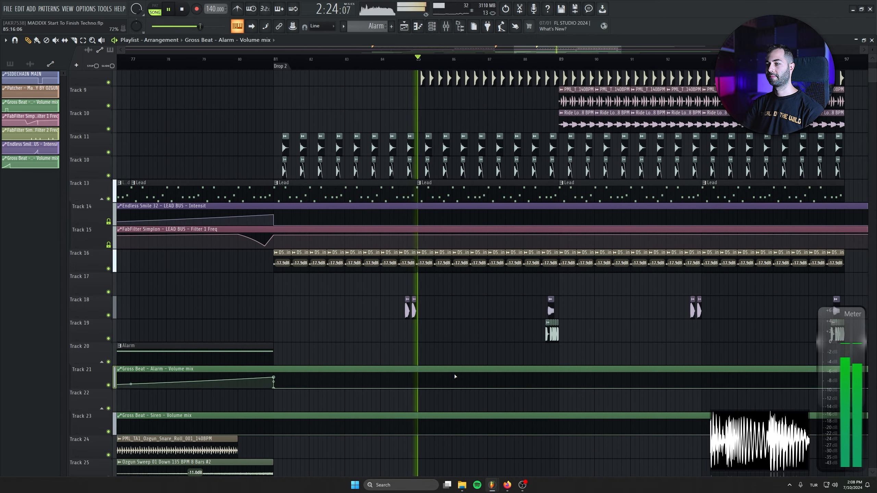
{"action": "scroll", "coordinate": [456, 346], "scroll_direction": "up", "scroll_amount": 5}
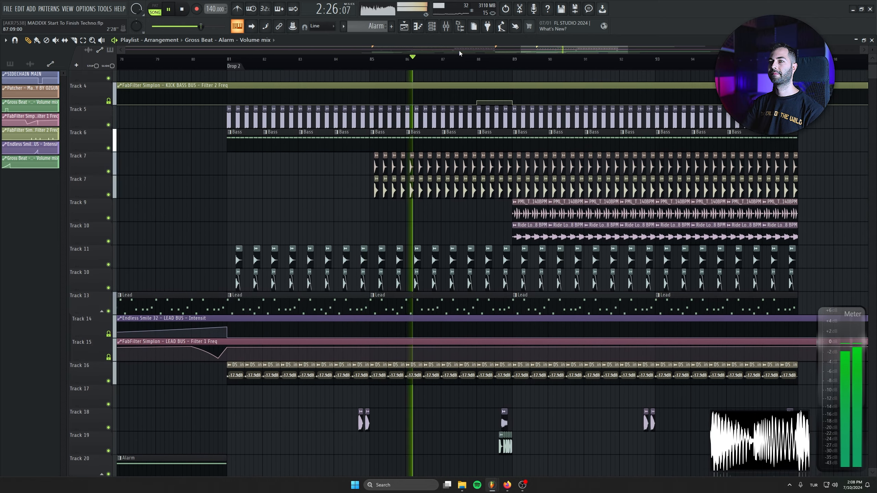
{"action": "key", "text": "F9"}
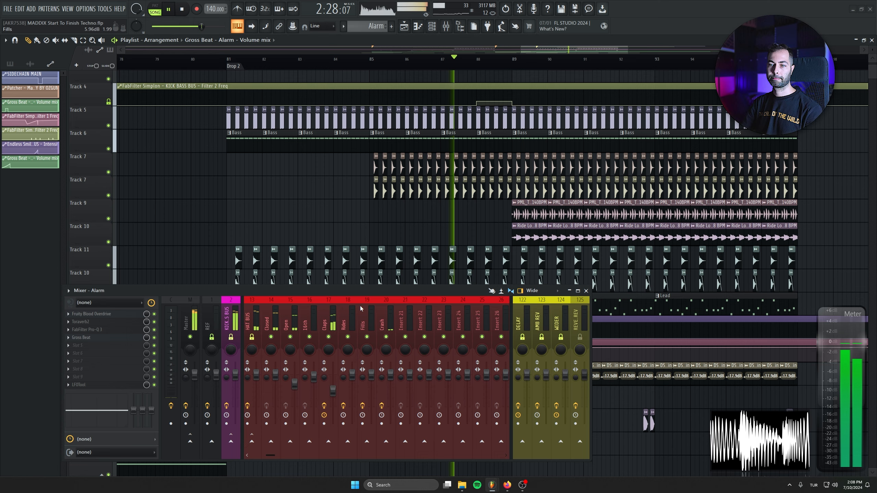
{"action": "scroll", "coordinate": [366, 318], "scroll_direction": "up", "scroll_amount": 4}
{"action": "left_click_drag", "start_coordinate": [361, 376], "coordinate": [361, 379]}
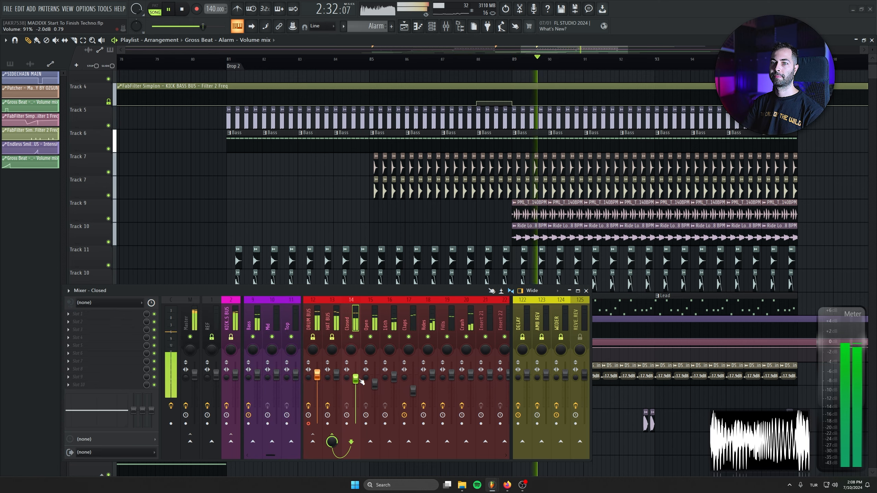
{"action": "left_click", "coordinate": [585, 291]}
Step: Open the Ride Loop 03 138 BPM clip's channel settings, set its channel volume to about 49% (-13.0 dB), and close them
{"action": "scroll", "coordinate": [480, 321], "scroll_direction": "down", "scroll_amount": 6}
{"action": "scroll", "coordinate": [657, 278], "scroll_direction": "up", "scroll_amount": 2}
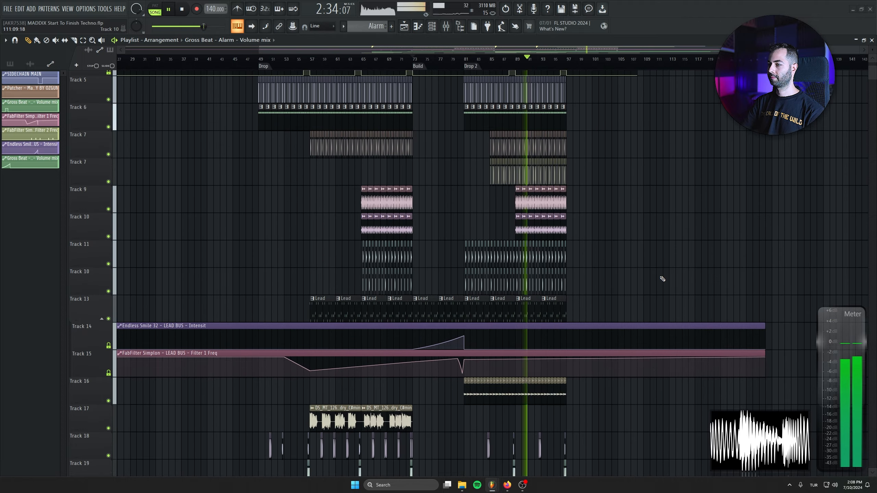
{"action": "scroll", "coordinate": [591, 207], "scroll_direction": "down", "scroll_amount": 4}
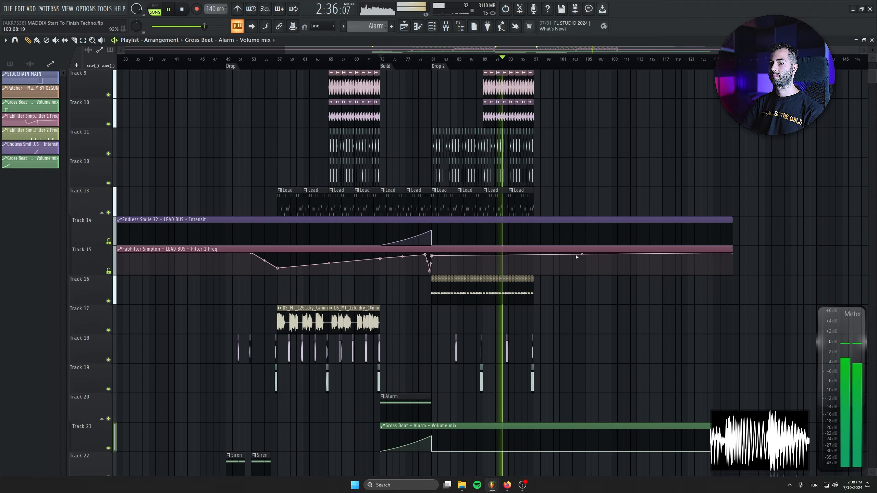
{"action": "scroll", "coordinate": [569, 287], "scroll_direction": "up", "scroll_amount": 4}
{"action": "scroll", "coordinate": [549, 304], "scroll_direction": "up", "scroll_amount": 5}
{"action": "double_click", "coordinate": [369, 210]}
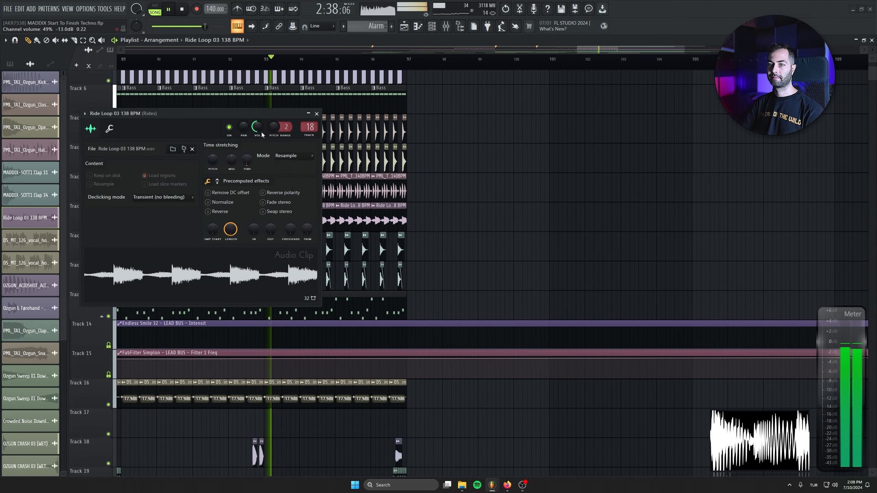
{"action": "left_click", "coordinate": [317, 114]}
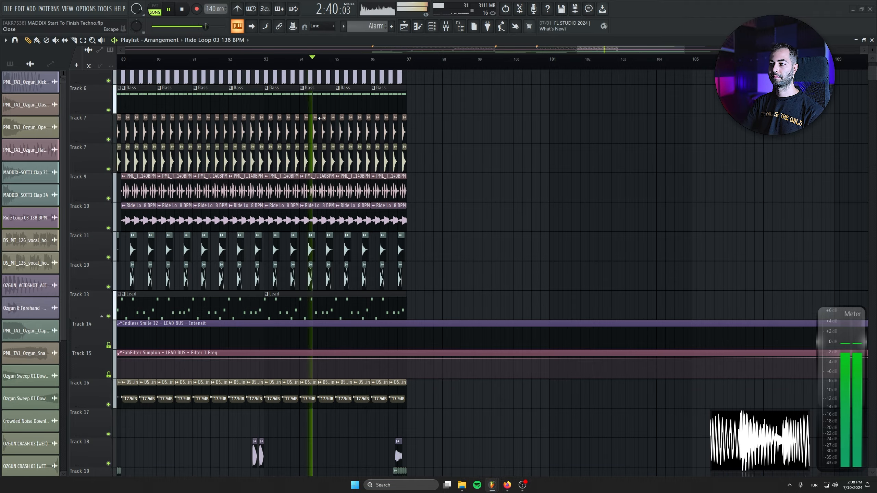
Step: Stop playback, place another OZGUN CRASH 03 (WET) clip on Track 29 at bar 73, and make it unique
{"action": "scroll", "coordinate": [549, 157], "scroll_direction": "down", "scroll_amount": 6}
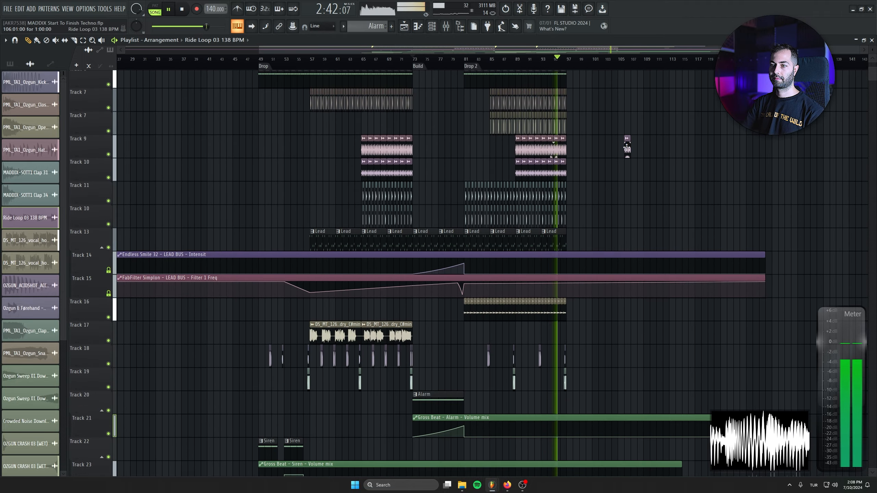
{"action": "scroll", "coordinate": [294, 82], "scroll_direction": "up", "scroll_amount": 4}
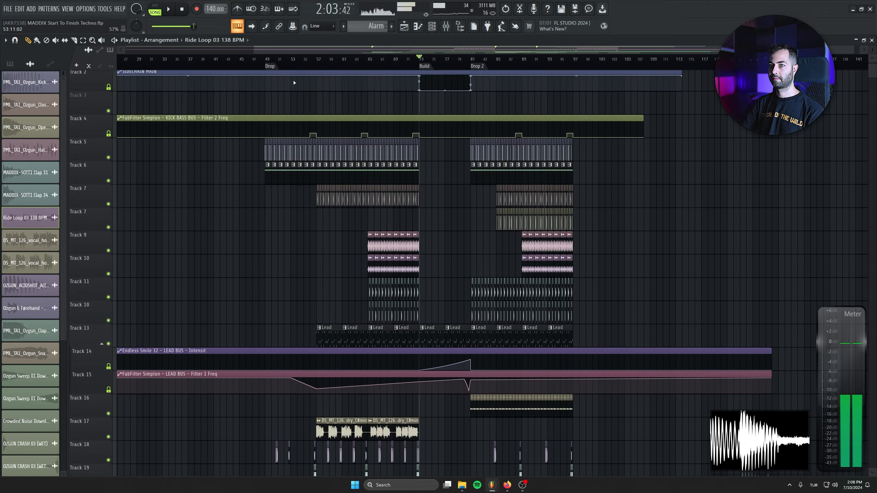
{"action": "key", "text": "space"}
{"action": "scroll", "coordinate": [327, 167], "scroll_direction": "down", "scroll_amount": 8}
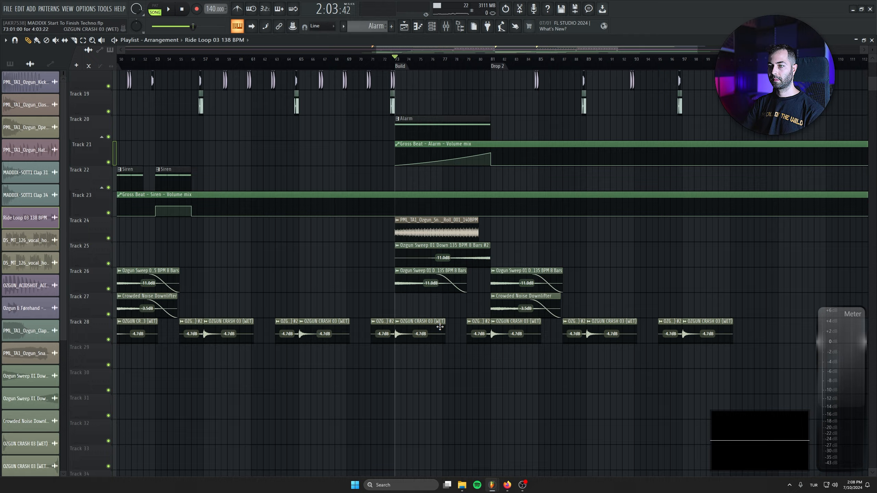
{"action": "scroll", "coordinate": [440, 327], "scroll_direction": "up", "scroll_amount": 4}
{"action": "left_click", "coordinate": [342, 333]}
{"action": "left_click", "coordinate": [307, 354]}
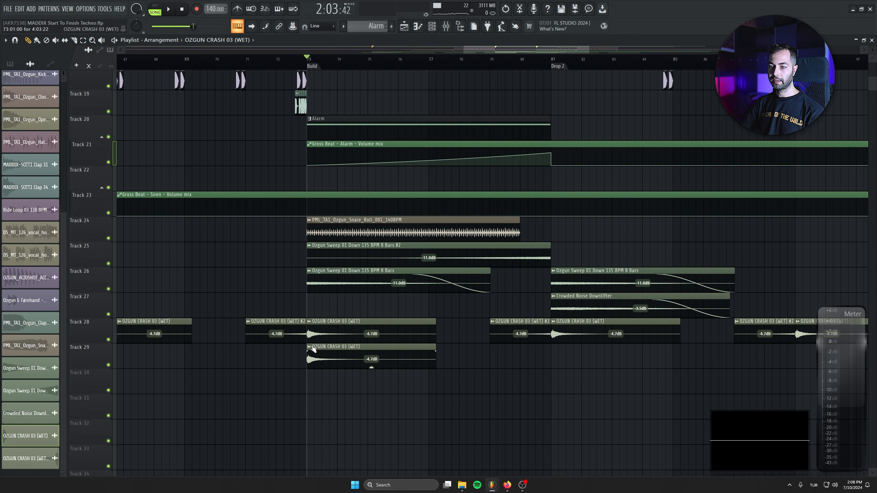
{"action": "left_click", "coordinate": [312, 348]}
{"action": "left_click", "coordinate": [331, 431]}
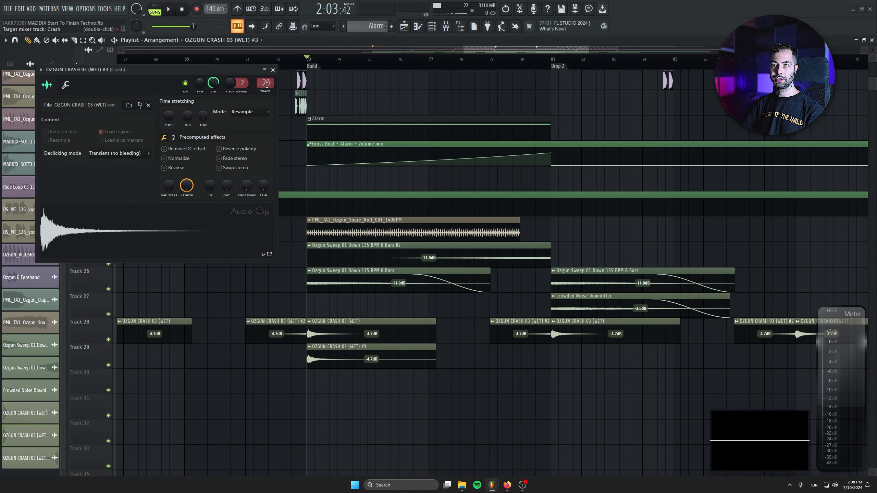
Step: Route the unique OZGUN CRASH 03 (WET) #3 clip to free mixer insert 21, name the insert Crash 2, and close both windows
{"action": "key", "text": "ctrl+l"}
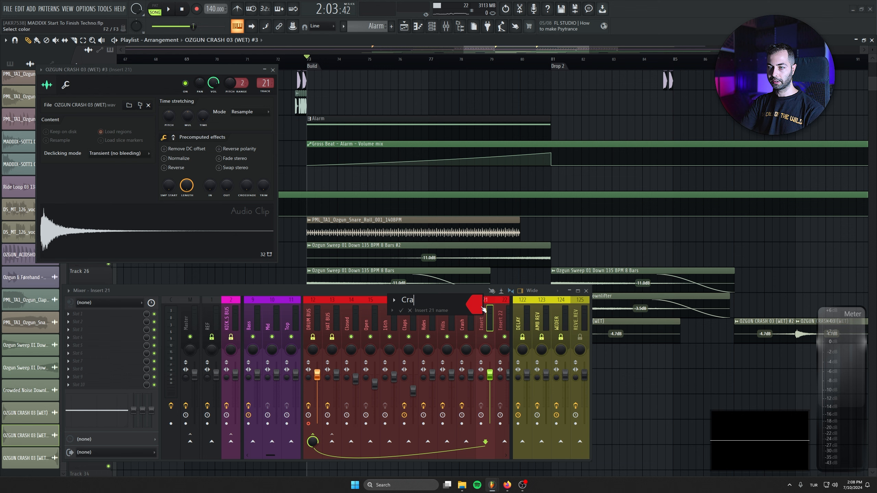
{"action": "left_click", "coordinate": [585, 291]}
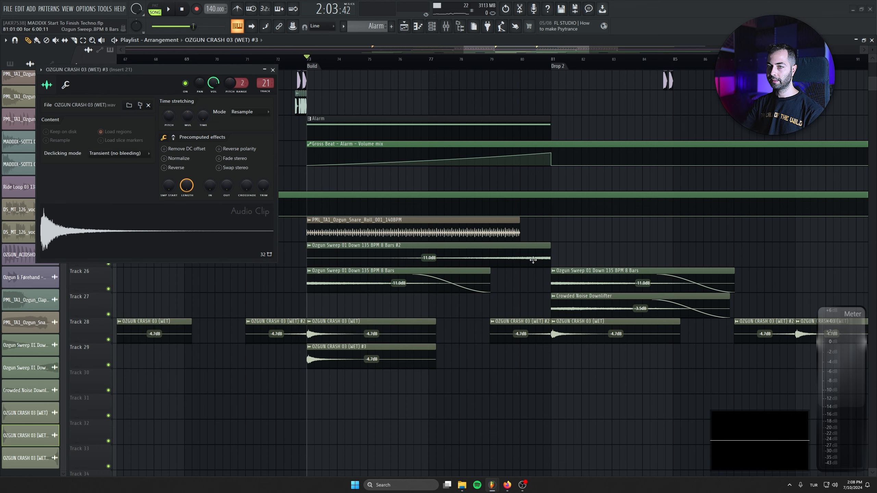
{"action": "left_click", "coordinate": [273, 69]}
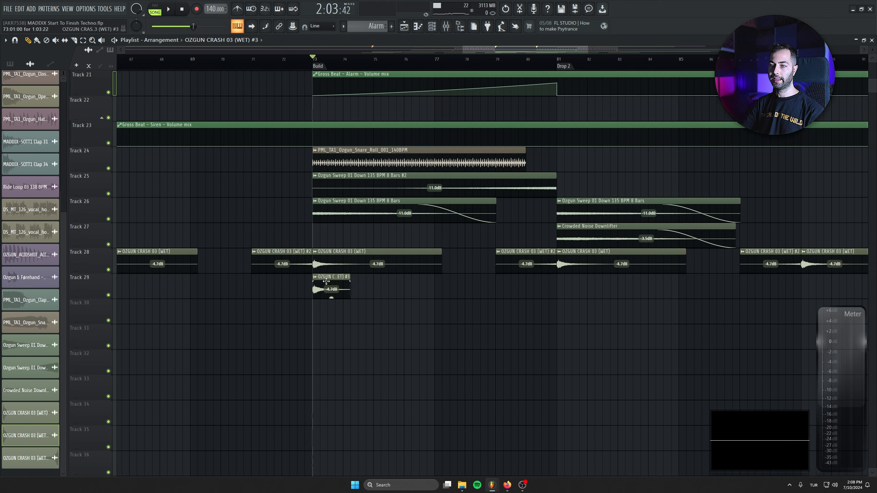
Step: Place one-bar OZGUN CRASH 03 (WET) #3 clips back to back on Track 29 at bars 77 and 78
{"action": "scroll", "coordinate": [438, 289], "scroll_direction": "up", "scroll_amount": 3}
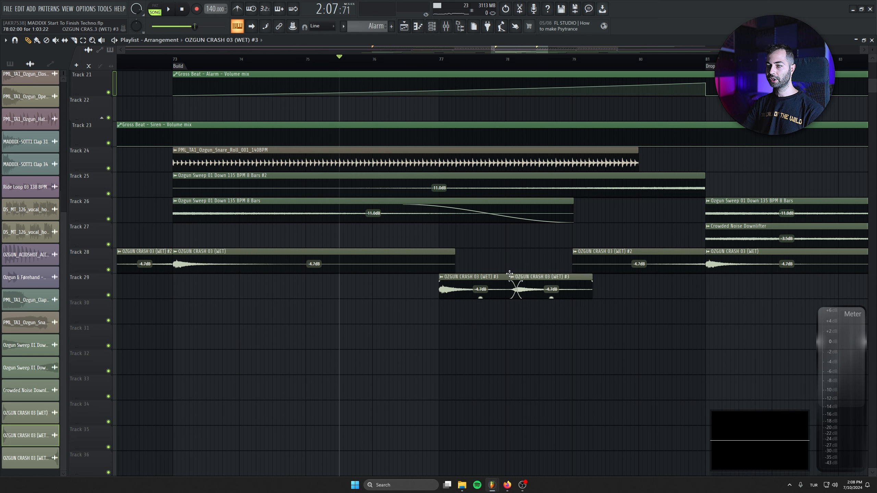
{"action": "key", "text": "ctrl+z"}
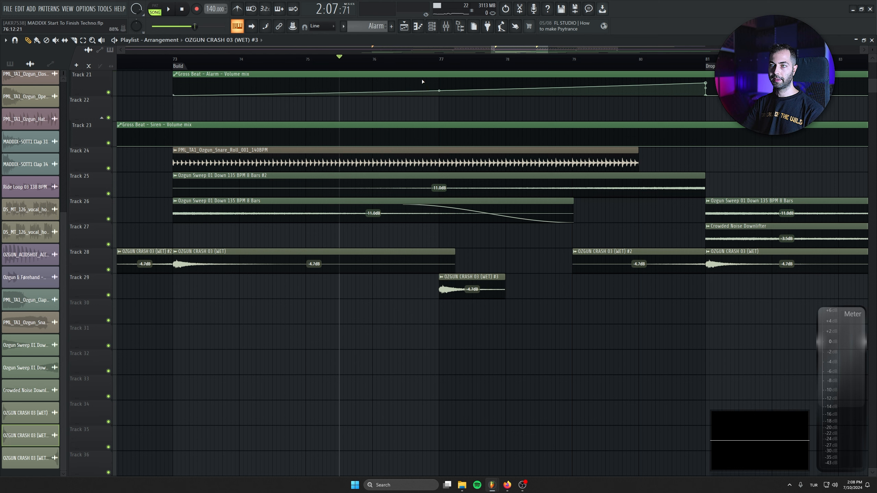
{"action": "key", "text": "space"}
{"action": "left_click", "coordinate": [507, 289]}
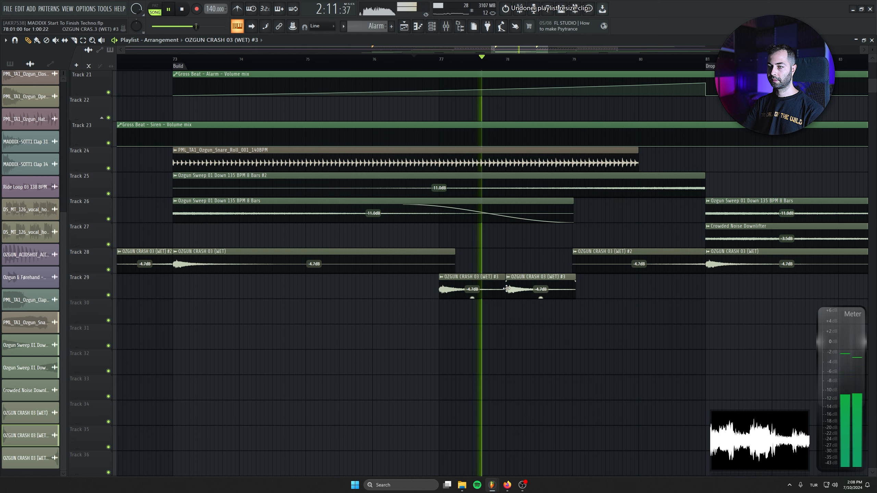
{"action": "key", "text": "space"}
{"action": "right_click", "coordinate": [522, 288]}
{"action": "key", "text": "space"}
{"action": "left_click", "coordinate": [513, 288]}
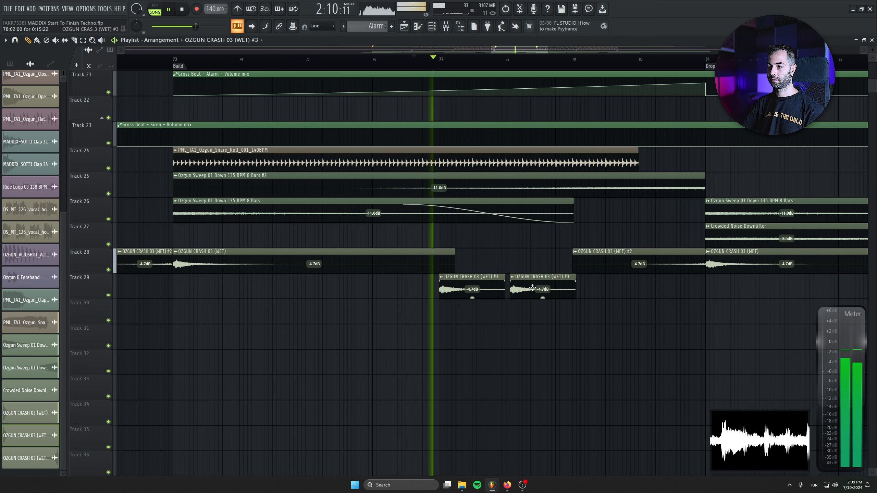
{"action": "left_click_drag", "start_coordinate": [532, 288], "coordinate": [528, 288]}
Step: Place one-beat OZGUN CRASH 03 (WET) #3 clips on Track 29 across bar 79 and at the start of bar 80
{"action": "scroll", "coordinate": [599, 316], "scroll_direction": "up", "scroll_amount": 3}
{"action": "left_click", "coordinate": [548, 288]}
{"action": "left_click_drag", "start_coordinate": [667, 277], "coordinate": [569, 277]}
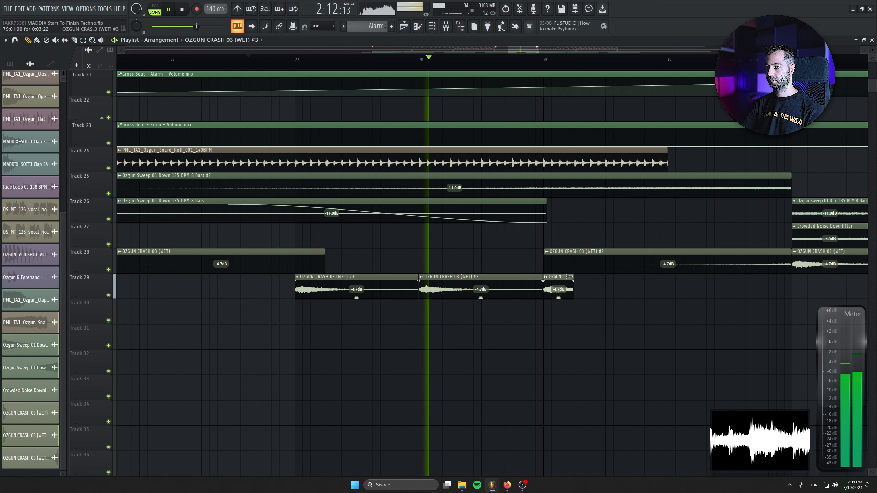
{"action": "left_click", "coordinate": [584, 288]}
{"action": "left_click", "coordinate": [613, 288]}
{"action": "left_click", "coordinate": [639, 288]}
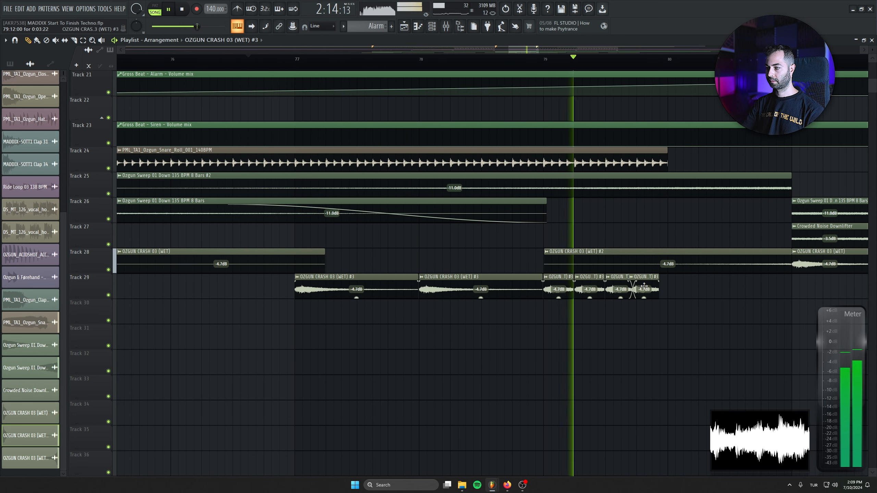
{"action": "left_click_drag", "start_coordinate": [644, 287], "coordinate": [652, 288]}
{"action": "left_click", "coordinate": [675, 292]}
Step: Remove the extra one-beat crashes in bar 79 and fill that bar with two half-bar crash clips
{"action": "key", "text": "space"}
{"action": "right_click", "coordinate": [651, 292]}
{"action": "right_click", "coordinate": [620, 293]}
{"action": "key", "text": "space"}
{"action": "right_click", "coordinate": [587, 285]}
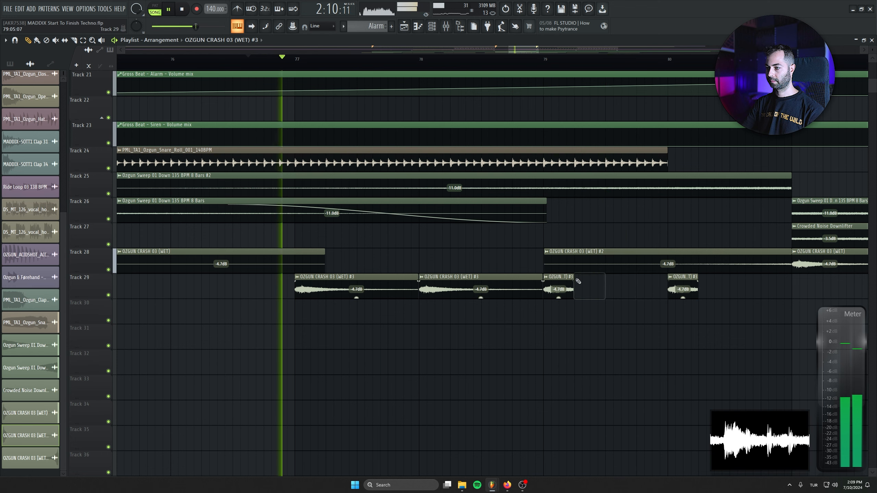
{"action": "left_click_drag", "start_coordinate": [573, 284], "coordinate": [603, 286]}
{"action": "left_click", "coordinate": [614, 287]}
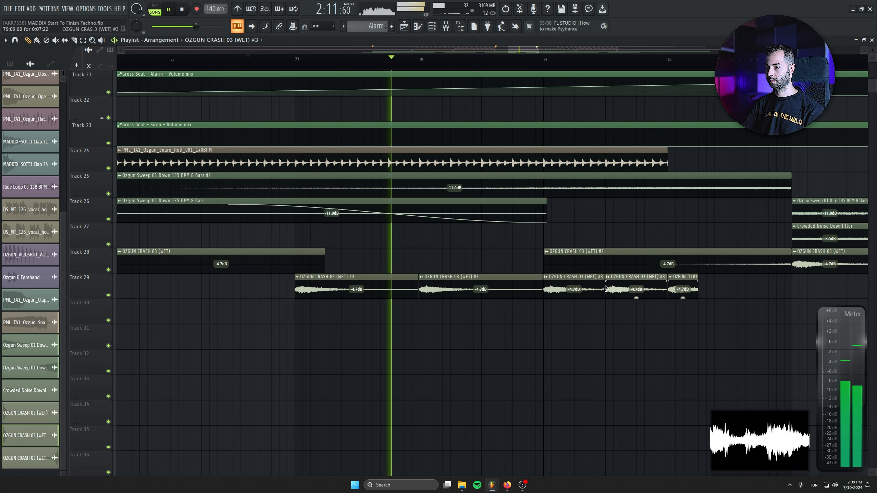
Step: Fill the rest of bar 80 on Track 29 with one-beat crash clips up to Drop 2
{"action": "left_click_drag", "start_coordinate": [705, 284], "coordinate": [523, 302]}
{"action": "left_click", "coordinate": [528, 301]}
{"action": "left_click", "coordinate": [560, 301]}
{"action": "left_click", "coordinate": [590, 301]}
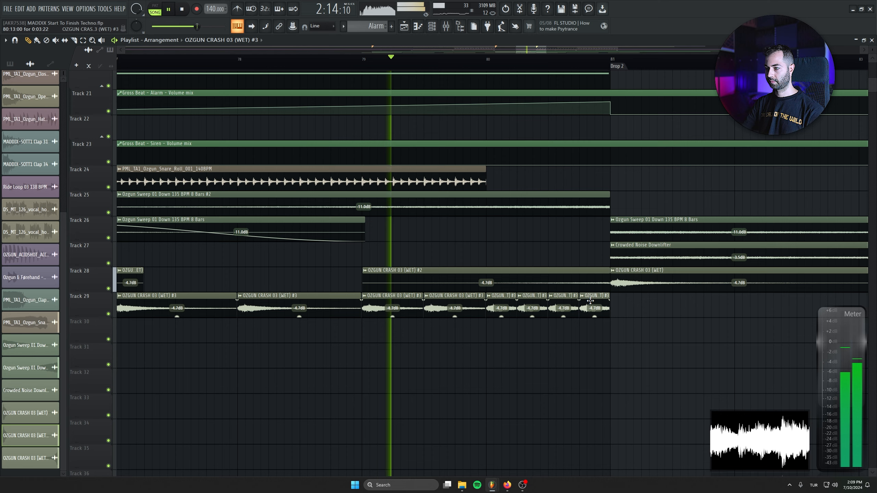
Step: Select all the Track 29 crash clips and lower their clip volume to -12.6 dB
{"action": "left_click_drag", "start_coordinate": [657, 304], "coordinate": [116, 308]}
{"action": "mouse_move", "coordinate": [357, 316]}
{"action": "left_mouse_down"}
{"action": "mouse_move", "coordinate": [357, 327]}
{"action": "mouse_move", "coordinate": [358, 313]}
{"action": "left_mouse_up"}
{"action": "scroll", "coordinate": [362, 337], "scroll_direction": "down", "scroll_amount": 3, "text": "ctrl"}
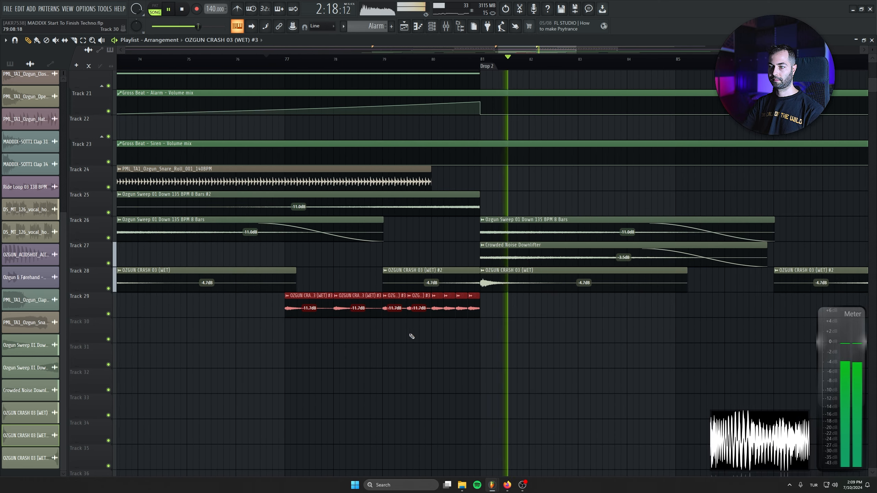
{"action": "scroll", "coordinate": [558, 348], "scroll_direction": "down", "scroll_amount": 4, "text": "ctrl"}
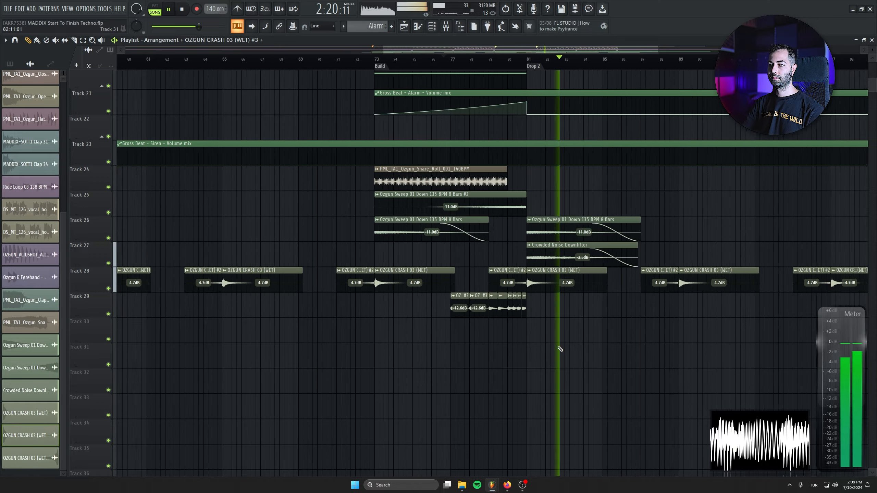
Step: Set the Ozgun Sweep #2 clip on Track 25 to -6.7 dB and add a short fade-out before Drop 2
{"action": "scroll", "coordinate": [554, 314], "scroll_direction": "up", "scroll_amount": 5}
{"action": "left_click_drag", "start_coordinate": [495, 281], "coordinate": [474, 291]}
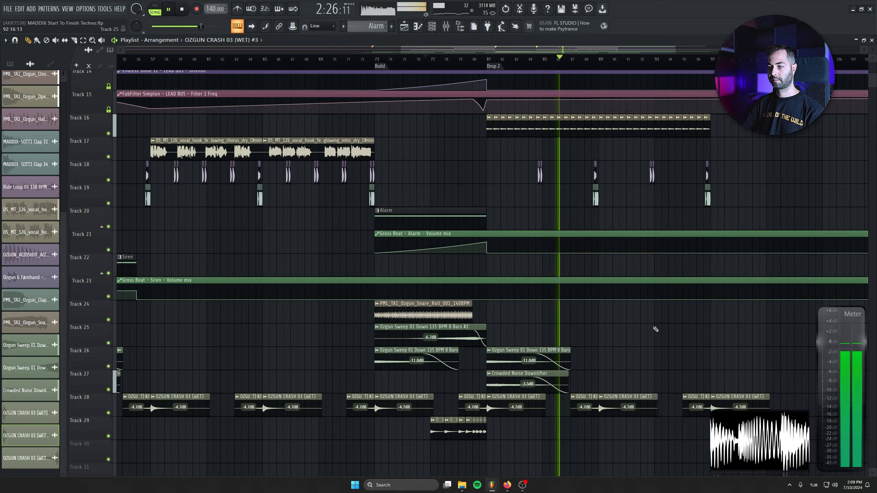
{"action": "scroll", "coordinate": [649, 335], "scroll_direction": "down", "scroll_amount": 2, "text": "alt"}
{"action": "scroll", "coordinate": [489, 284], "scroll_direction": "up", "scroll_amount": 4}
{"action": "scroll", "coordinate": [464, 239], "scroll_direction": "down", "scroll_amount": 2, "text": "ctrl"}
Step: Listen through Drop 2 while checking the mixer levels and the arrangement of the drops and build, and stop playback
{"action": "left_click", "coordinate": [446, 26]}
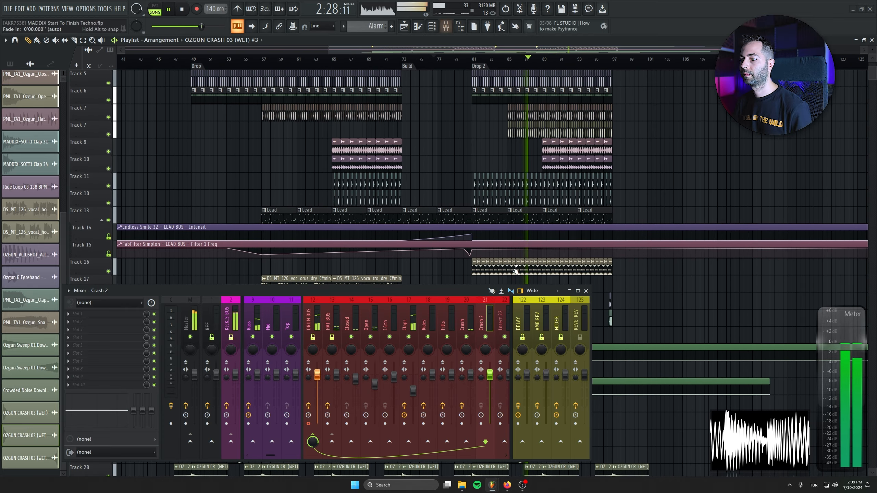
{"action": "scroll", "coordinate": [377, 319], "scroll_direction": "up", "scroll_amount": 3}
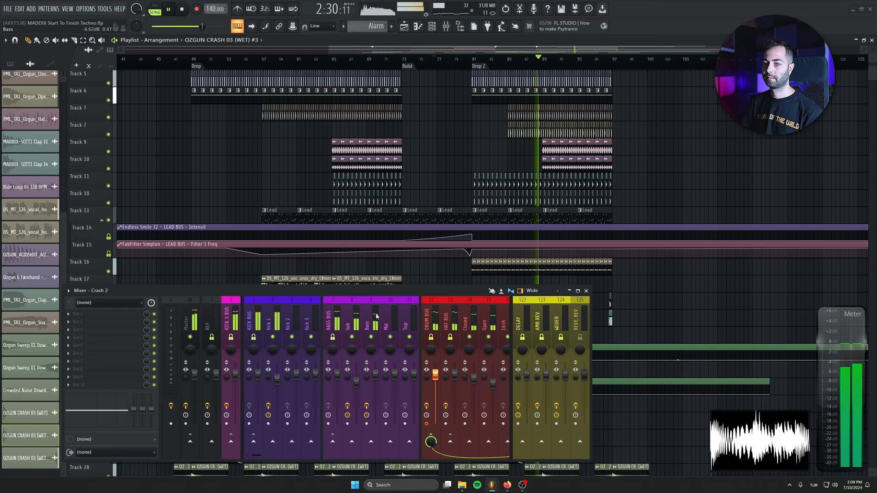
{"action": "left_click", "coordinate": [586, 290]}
{"action": "left_click_drag", "start_coordinate": [518, 300], "coordinate": [623, 309]}
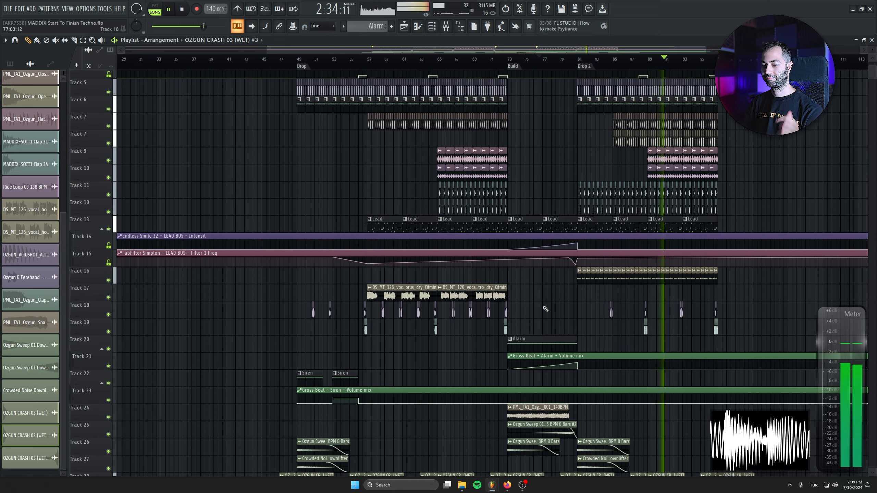
{"action": "left_click_drag", "start_coordinate": [530, 314], "coordinate": [387, 305]}
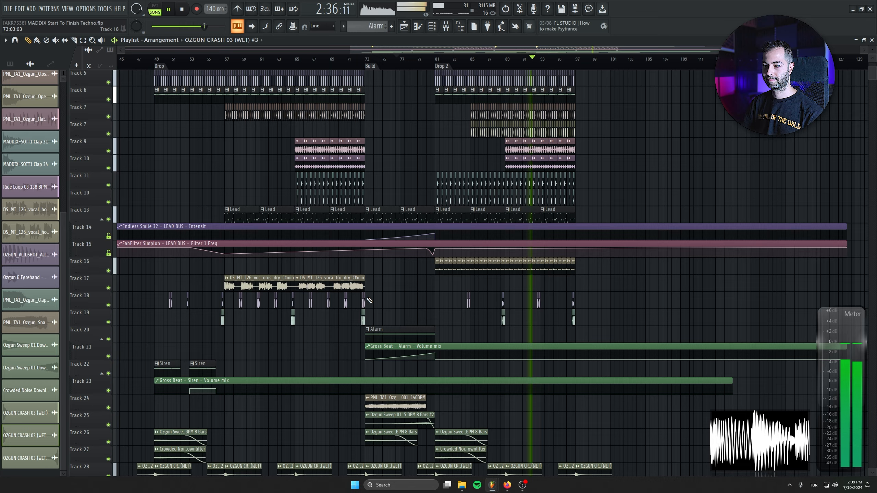
{"action": "scroll", "coordinate": [381, 305], "scroll_direction": "down", "scroll_amount": 1}
{"action": "left_click_drag", "start_coordinate": [435, 183], "coordinate": [460, 333]}
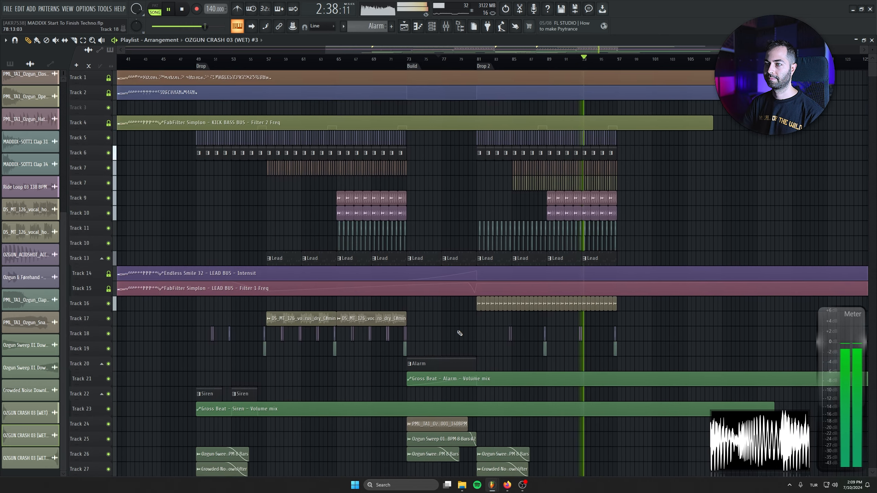
{"action": "scroll", "coordinate": [331, 329], "scroll_direction": "down", "scroll_amount": 1}
{"action": "scroll", "coordinate": [331, 330], "scroll_direction": "up", "scroll_amount": 1}
{"action": "left_click_drag", "start_coordinate": [321, 311], "coordinate": [397, 375]}
{"action": "key", "text": "space"}
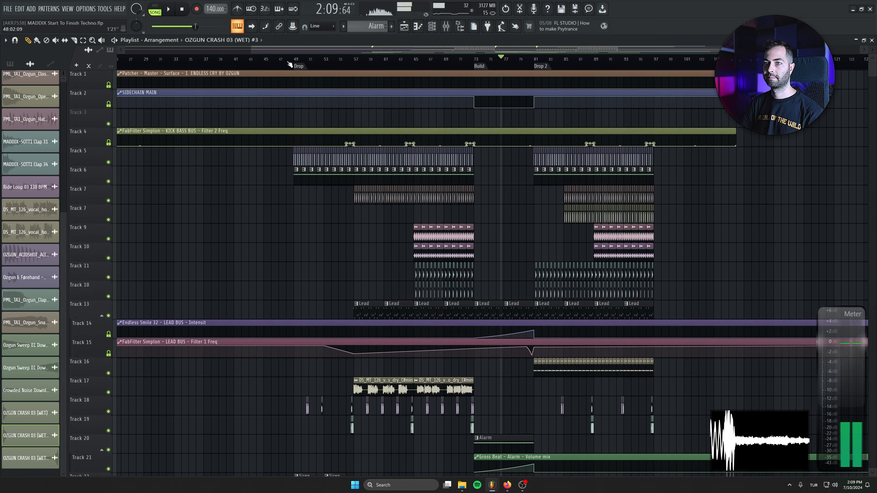
{"action": "left_click", "coordinate": [183, 13]}
Step: Create a new pattern named Pre-drop Fill and place it on Track 30 just before the first Drop
{"action": "left_click_drag", "start_coordinate": [367, 296], "coordinate": [393, 125]}
{"action": "left_click", "coordinate": [391, 26]}
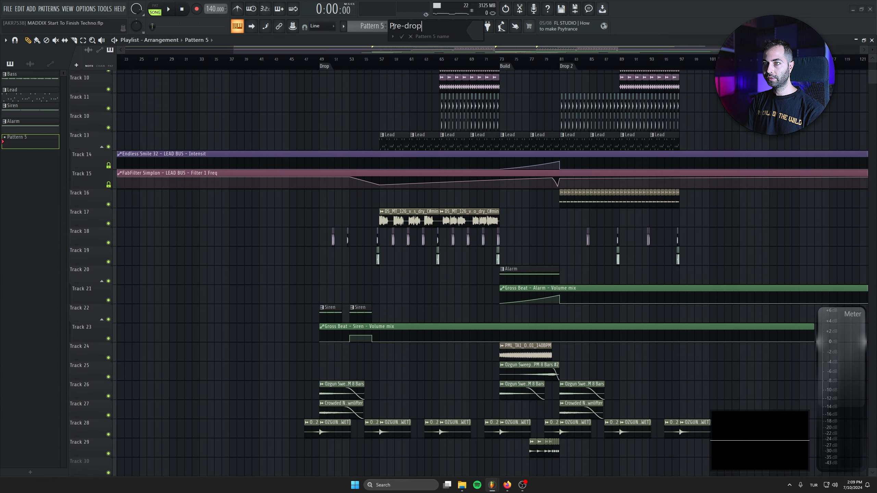
{"action": "type", "text": "l"}
{"action": "key", "text": "Return"}
{"action": "scroll", "coordinate": [344, 275], "scroll_direction": "down", "scroll_amount": 6}
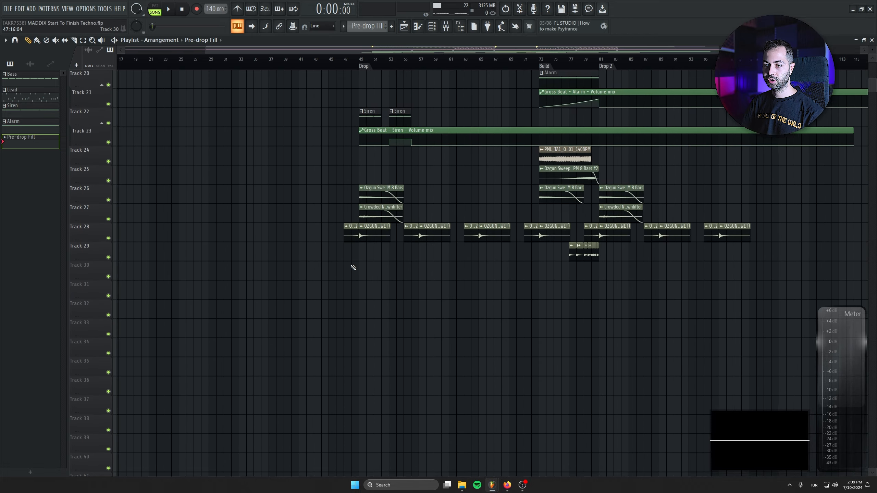
{"action": "left_click", "coordinate": [344, 274]}
{"action": "scroll", "coordinate": [380, 266], "scroll_direction": "up", "scroll_amount": 5}
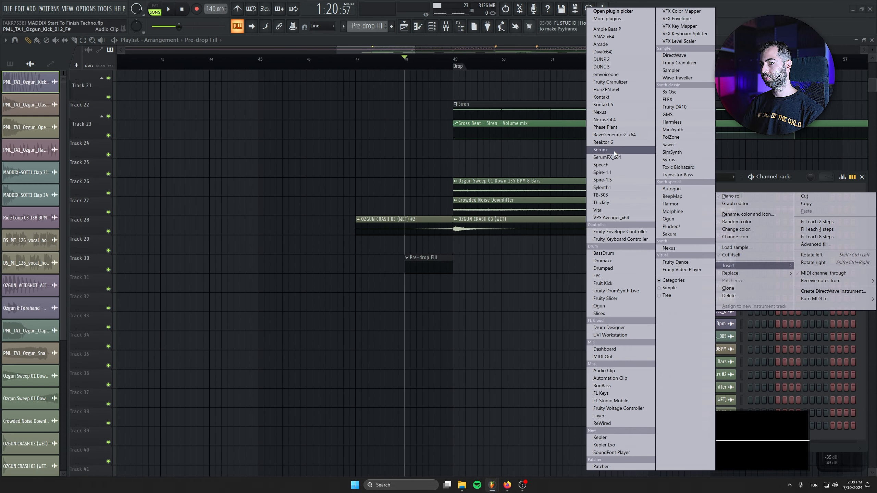
Step: Insert a new Serum channel and load the PML LD Malfunction preset from the OZGUN TA presets
{"action": "left_click", "coordinate": [601, 150]}
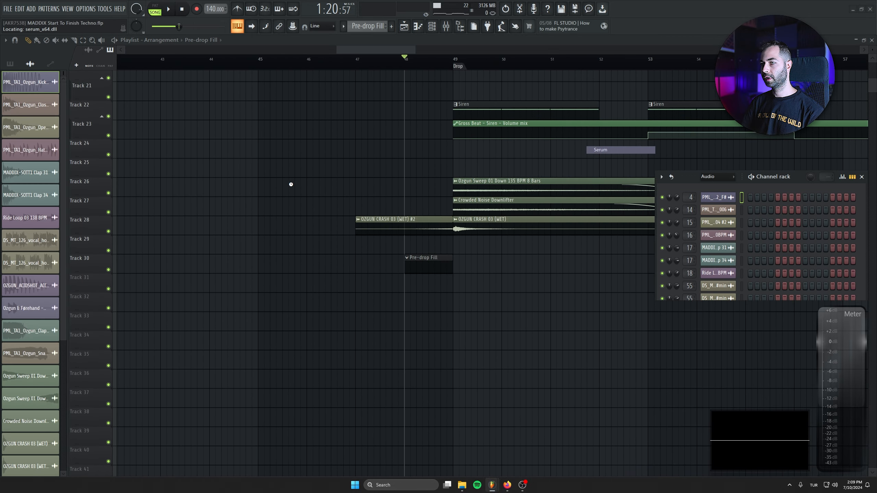
{"action": "left_click", "coordinate": [225, 91]}
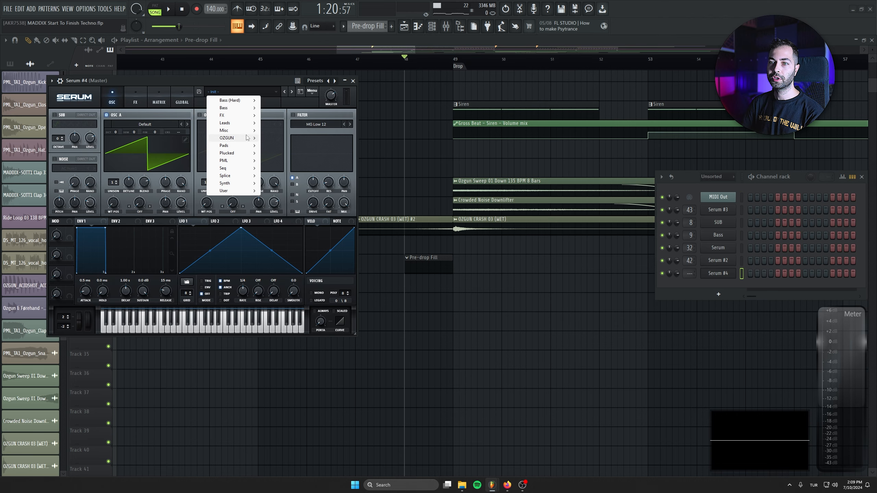
{"action": "mouse_move", "coordinate": [238, 138]}
{"action": "mouse_move", "coordinate": [298, 163]}
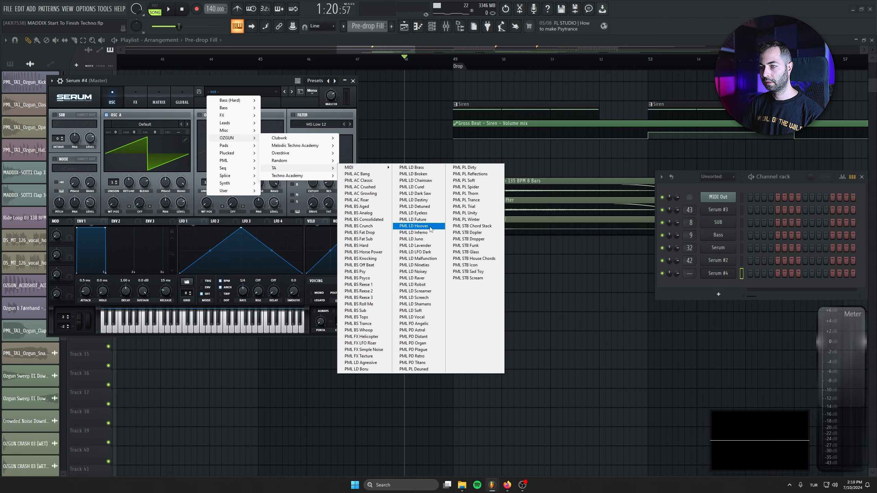
{"action": "left_click", "coordinate": [431, 259]}
{"action": "left_click_drag", "start_coordinate": [255, 83], "coordinate": [283, 137]}
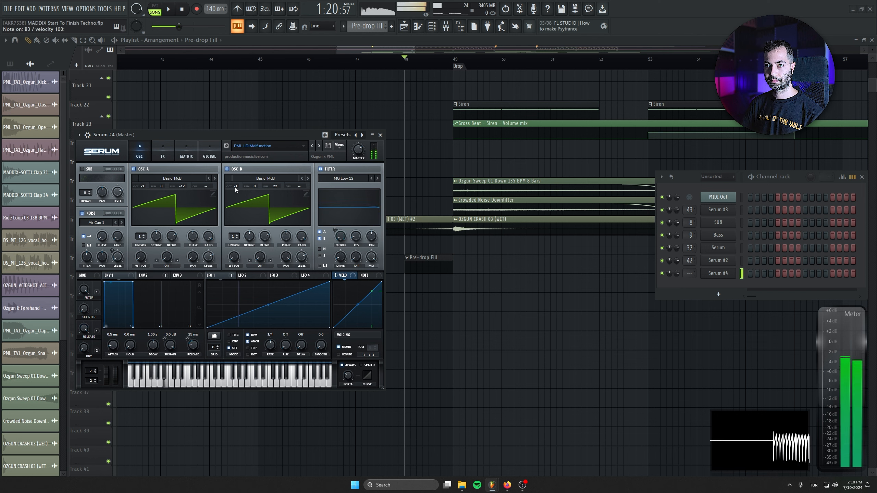
Step: Open Serum #4's piano roll, draw a two-bar B3 note from bar 1, and play it
{"action": "right_click", "coordinate": [717, 272]}
{"action": "left_click", "coordinate": [752, 273]}
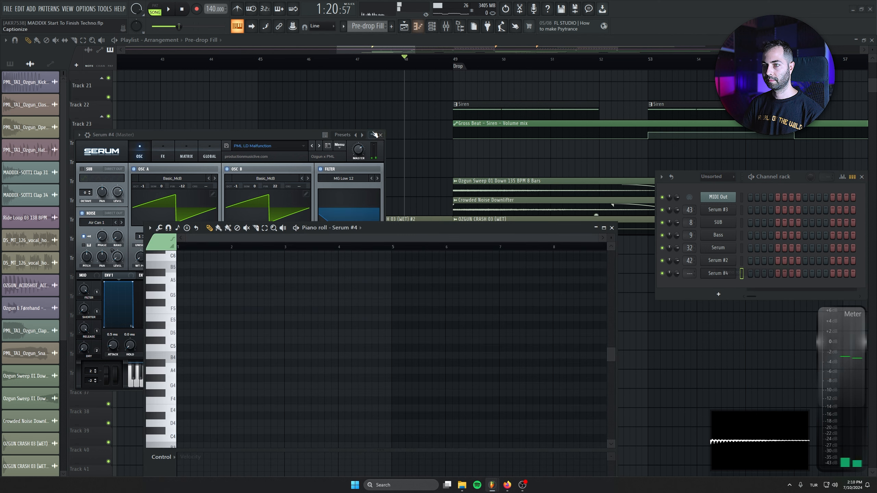
{"action": "left_click", "coordinate": [373, 135]}
{"action": "left_click_drag", "start_coordinate": [367, 229], "coordinate": [381, 125]}
{"action": "mouse_move", "coordinate": [304, 209]}
{"action": "left_mouse_down"}
{"action": "mouse_move", "coordinate": [141, 427]}
{"action": "mouse_move", "coordinate": [145, 259]}
{"action": "mouse_move", "coordinate": [146, 273]}
{"action": "left_mouse_up"}
{"action": "left_click_drag", "start_coordinate": [620, 271], "coordinate": [266, 273]}
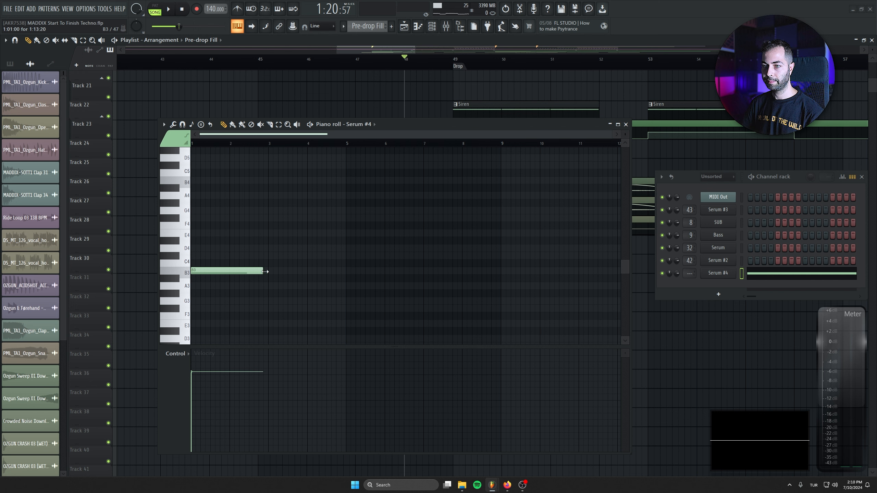
{"action": "key", "text": "space"}
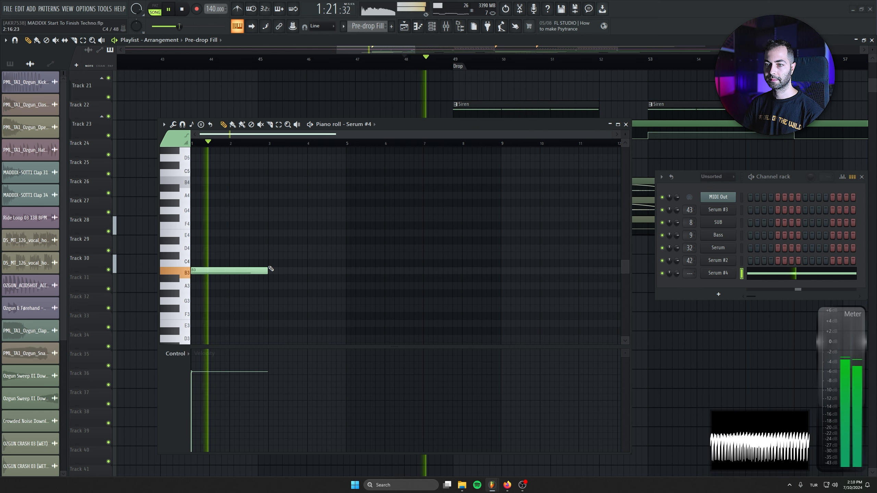
Step: Shorten the B3 note to one bar and add half-bar C5 and B4 notes in bar 2, auditioning the fill
{"action": "left_click_drag", "start_coordinate": [267, 271], "coordinate": [228, 271]}
{"action": "key", "text": "space"}
{"action": "key", "text": "space"}
{"action": "left_click_drag", "start_coordinate": [241, 187], "coordinate": [248, 173]}
{"action": "key", "text": "space"}
{"action": "key", "text": "space"}
{"action": "left_click", "coordinate": [253, 180]}
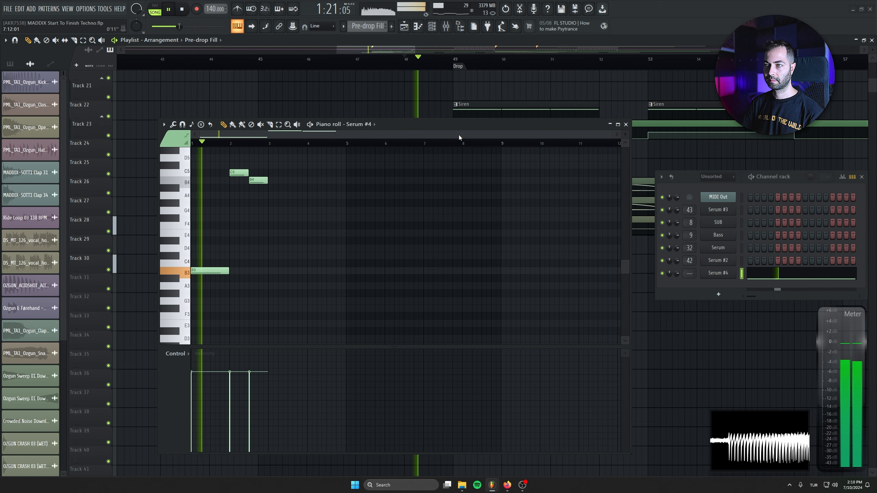
Step: Stop playback, move the Pre-drop Fill clip on Track 30 to bar 47, and set the playhead there
{"action": "left_click_drag", "start_coordinate": [462, 125], "coordinate": [453, 341]}
{"action": "key", "text": "space"}
{"action": "left_click_drag", "start_coordinate": [425, 258], "coordinate": [382, 258]}
{"action": "left_click", "coordinate": [364, 57]}
Step: Audition the pre-drop fill into the Drop and open the Serum #4 plugin window
{"action": "key", "text": "space"}
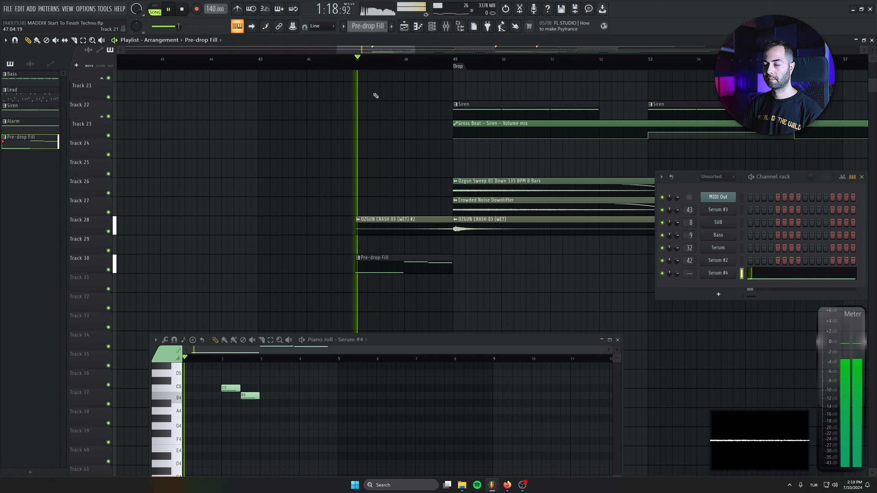
{"action": "left_click_drag", "start_coordinate": [466, 341], "coordinate": [422, 346]}
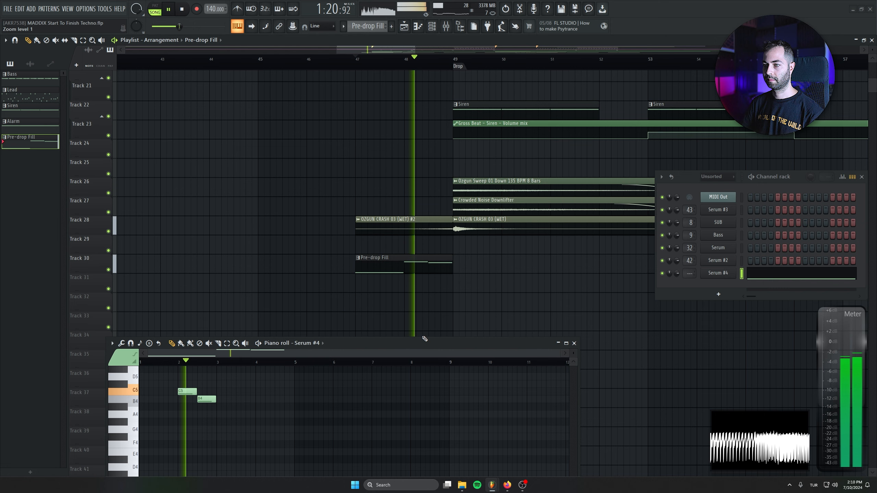
{"action": "left_click", "coordinate": [719, 273]}
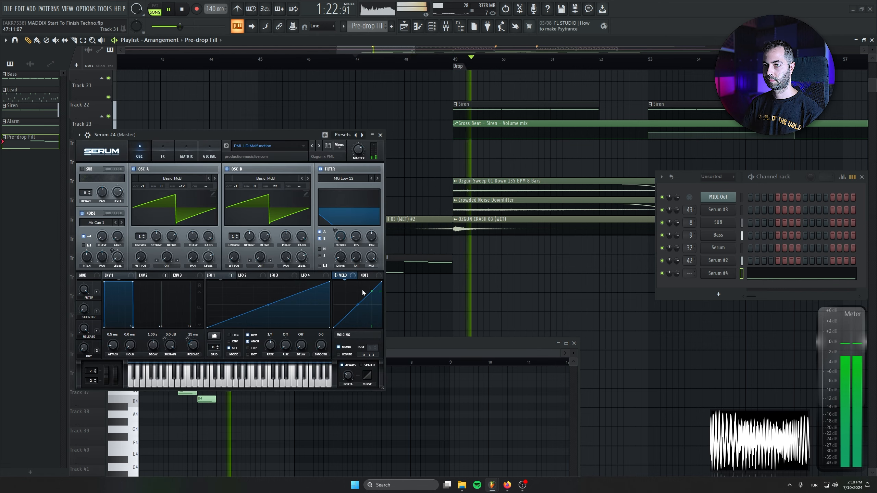
{"action": "key", "text": "space"}
{"action": "key", "text": "space"}
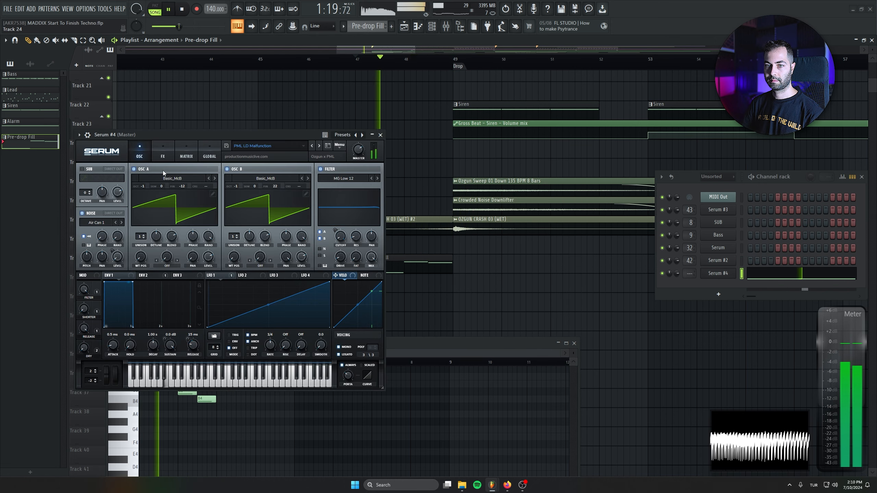
{"action": "key", "text": "space"}
{"action": "key", "text": "space"}
Step: Turn Serum #4's FILTER macro to 100% while replaying the pre-drop fill
{"action": "left_click_drag", "start_coordinate": [89, 383], "coordinate": [87, 299]}
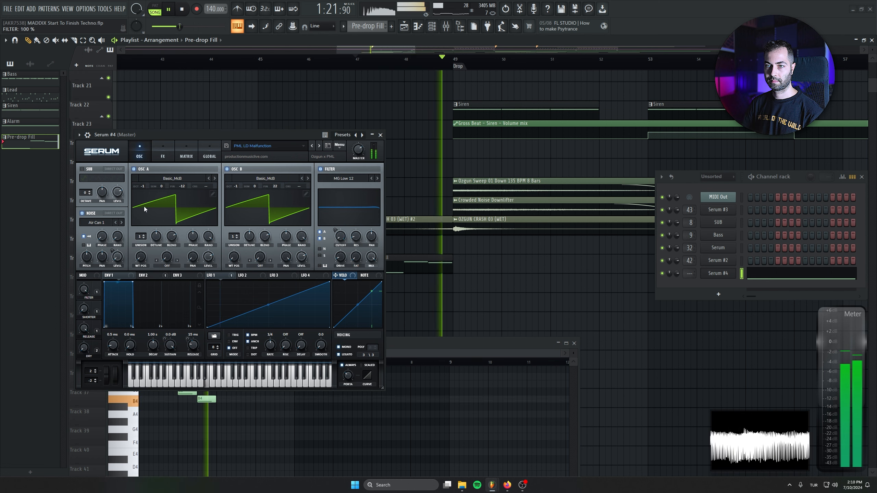
{"action": "key", "text": "space"}
{"action": "left_click_drag", "start_coordinate": [249, 136], "coordinate": [248, 151]}
{"action": "key", "text": "space"}
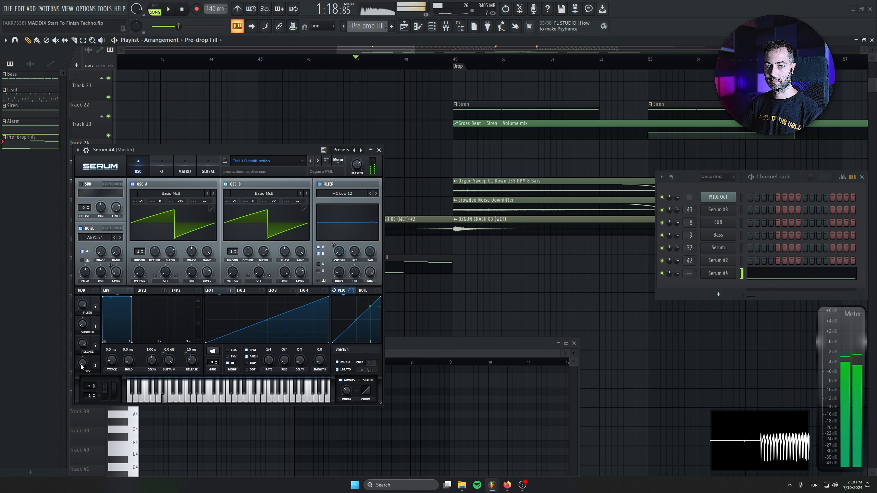
{"action": "key", "text": "space"}
{"action": "key", "text": "space"}
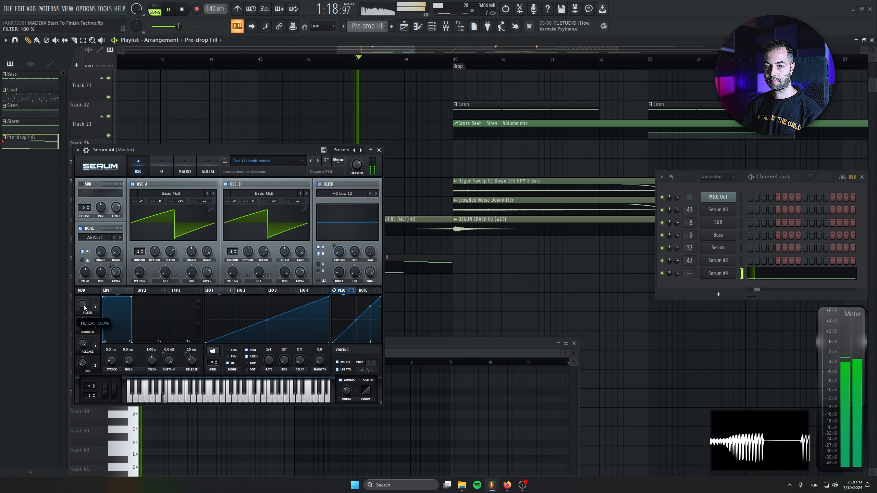
Step: Create a rising automation clip for Serum #4's FILTER macro over bars 47–48, place it on Track 31, and play it
{"action": "key", "text": "space"}
{"action": "left_click", "coordinate": [105, 9]}
{"action": "mouse_move", "coordinate": [145, 152]}
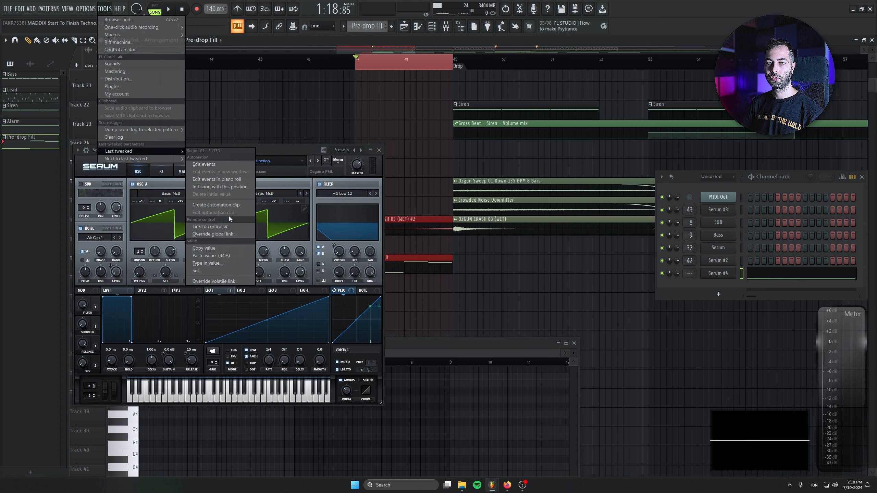
{"action": "left_click", "coordinate": [221, 205]}
{"action": "left_click_drag", "start_coordinate": [398, 78], "coordinate": [398, 290]}
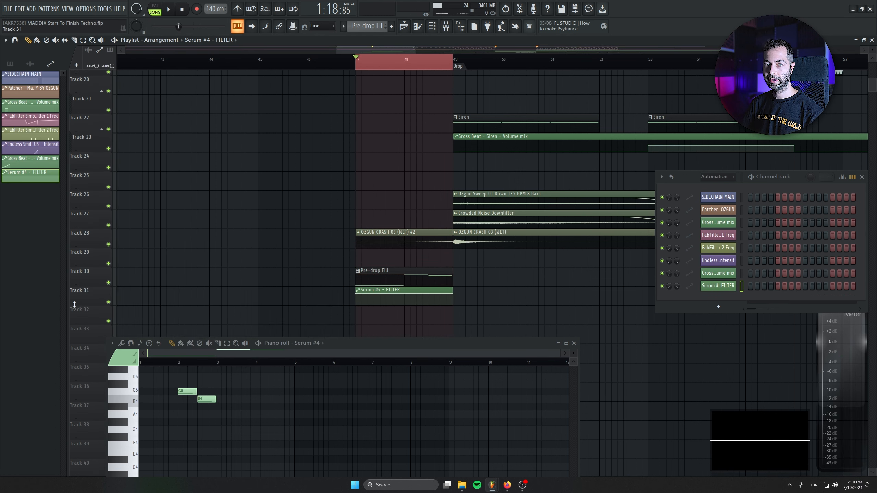
{"action": "key", "text": "space"}
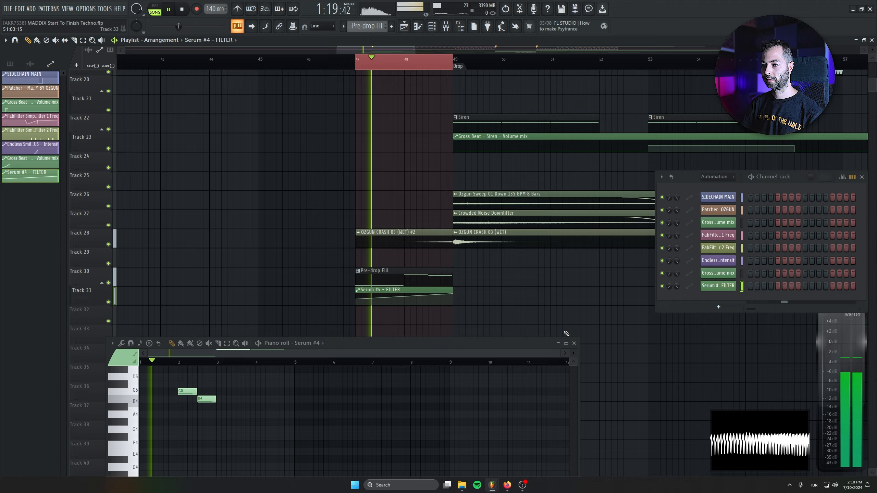
Step: Extend the playlist time selection from bar 47 past the Drop marker and close the piano roll
{"action": "key", "text": "ctrl+a"}
{"action": "left_click", "coordinate": [588, 290]}
{"action": "key", "text": "ctrl+z"}
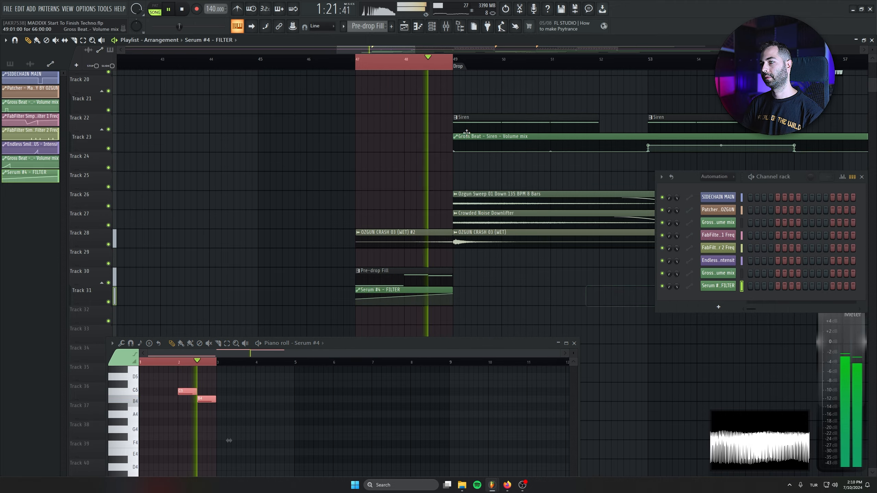
{"action": "left_click_drag", "start_coordinate": [452, 63], "coordinate": [521, 65]}
{"action": "left_click", "coordinate": [575, 343]}
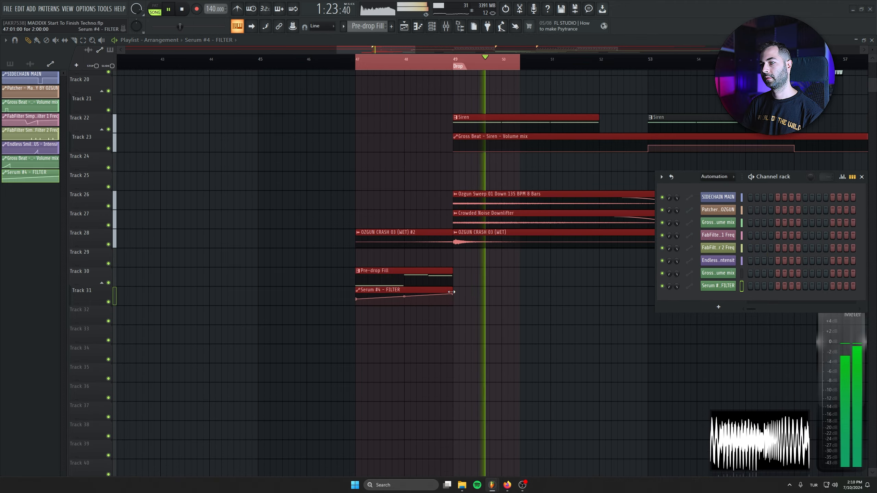
{"action": "scroll", "coordinate": [424, 335], "scroll_direction": "down", "scroll_amount": 5}
{"action": "scroll", "coordinate": [425, 335], "scroll_direction": "down", "scroll_amount": 1}
{"action": "left_click_drag", "start_coordinate": [498, 307], "coordinate": [404, 340]}
{"action": "left_click", "coordinate": [477, 348]}
{"action": "key", "text": "space"}
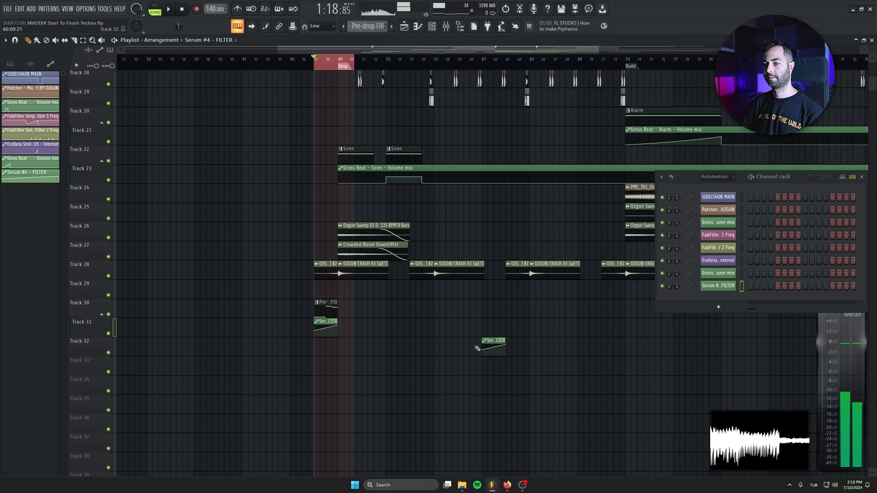
{"action": "key", "text": "space"}
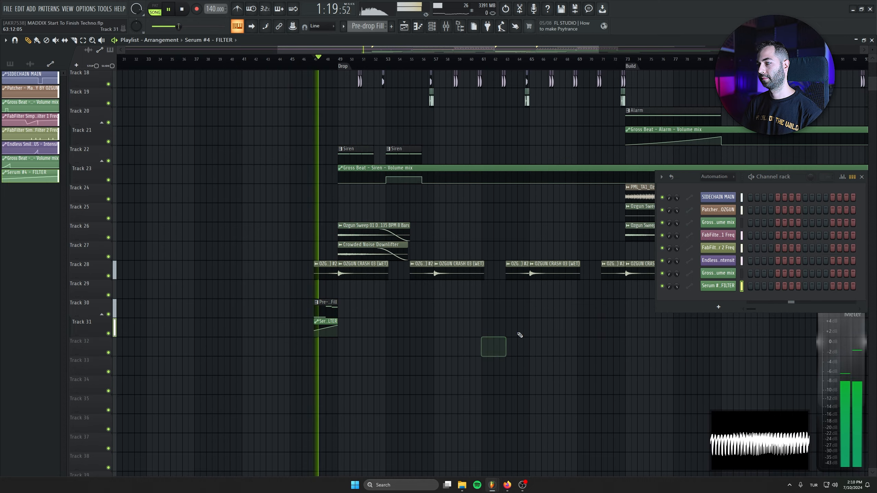
{"action": "right_click", "coordinate": [493, 344]}
Step: Close the channel rack and search the sample browser for "impact", stopping playback
{"action": "scroll", "coordinate": [515, 291], "scroll_direction": "down", "scroll_amount": 3}
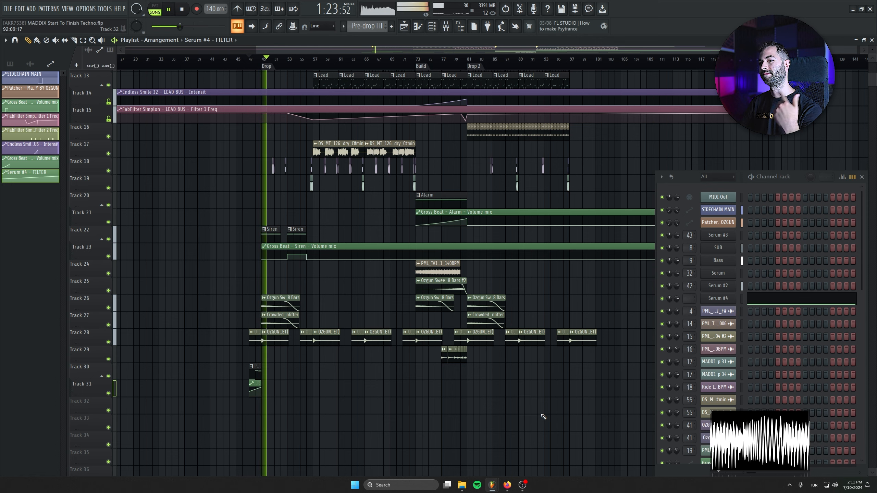
{"action": "left_click", "coordinate": [863, 177]}
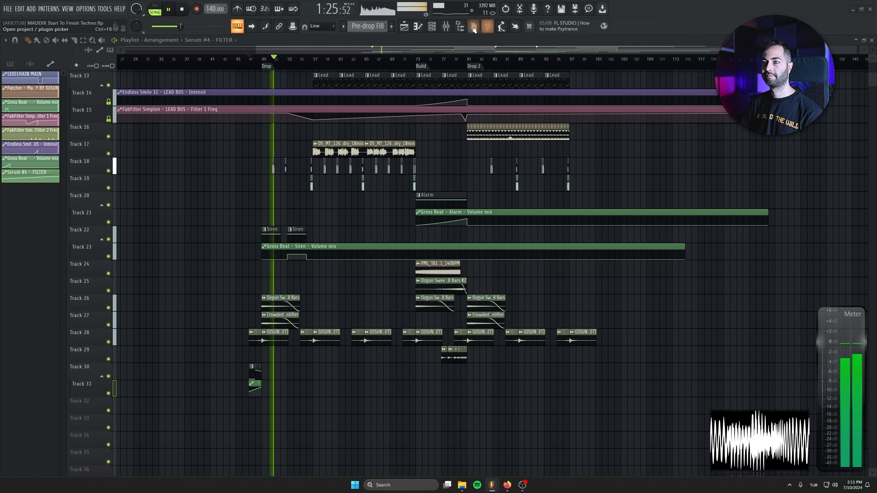
{"action": "key", "text": "alt+F8"}
{"action": "key", "text": "BackSpace"}
{"action": "key", "text": "BackSpace"}
{"action": "key", "text": "BackSpace"}
{"action": "key", "text": "BackSpace"}
{"action": "key", "text": "BackSpace"}
{"action": "type", "text": "impact"}
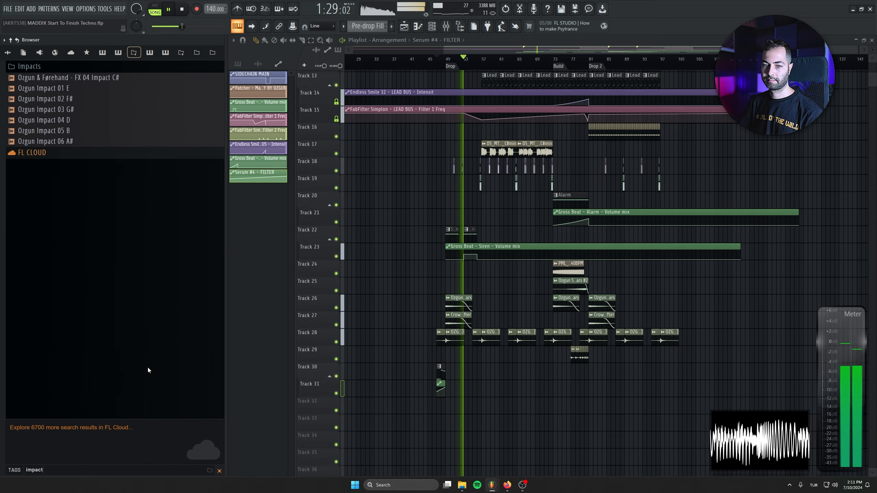
{"action": "key", "text": "space"}
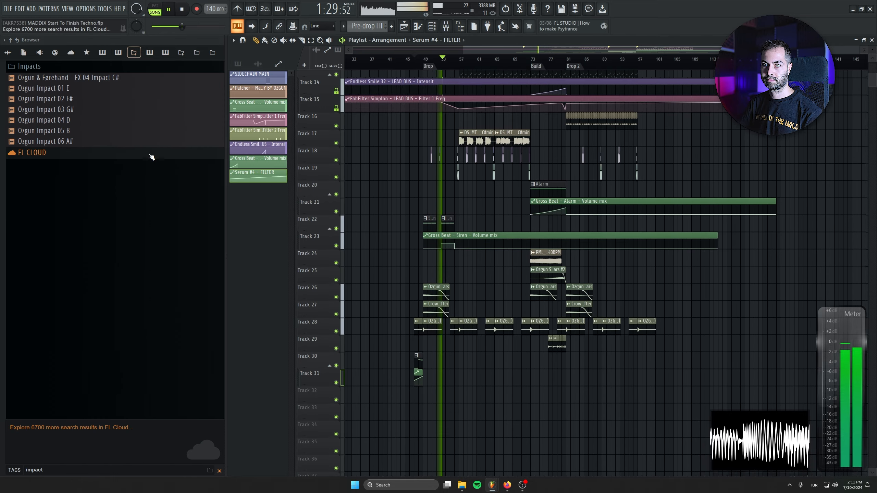
Step: Audition the impact samples and place Ozgun Impact 05 B on Track 32, aligning its peak with the Build marker at bar 73
{"action": "left_click", "coordinate": [85, 101]}
{"action": "left_click", "coordinate": [86, 131]}
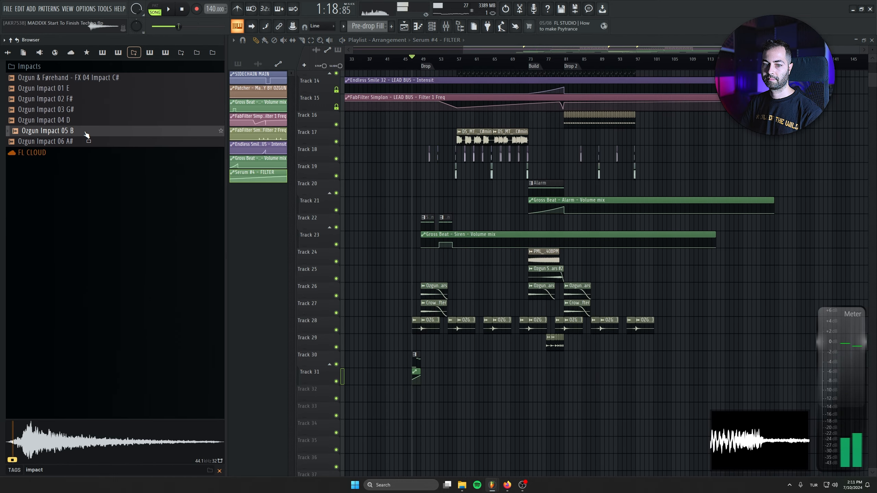
{"action": "left_click_drag", "start_coordinate": [86, 131], "coordinate": [419, 292]}
{"action": "scroll", "coordinate": [523, 404], "scroll_direction": "up", "scroll_amount": 6}
{"action": "left_click", "coordinate": [445, 58]}
{"action": "scroll", "coordinate": [489, 237], "scroll_direction": "up", "scroll_amount": 2}
{"action": "left_click_drag", "start_coordinate": [489, 289], "coordinate": [445, 290]}
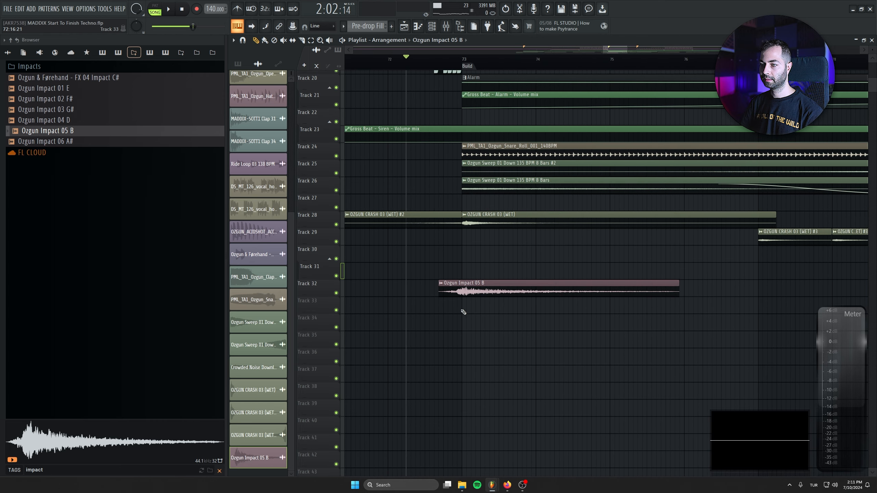
{"action": "scroll", "coordinate": [444, 290], "scroll_direction": "up", "scroll_amount": 3}
Step: Lower the Ozgun Impact 05 B channel volume to 56% during playback and route it to mixer insert 65
{"action": "key", "text": "space"}
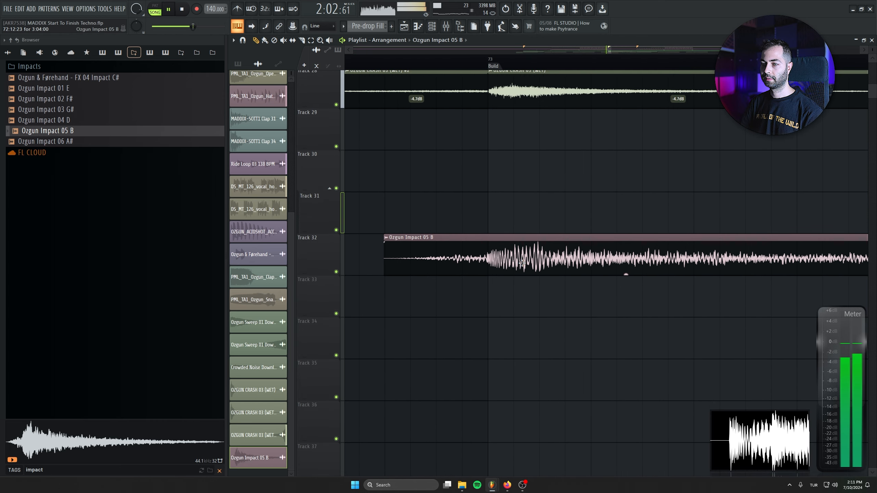
{"action": "double_click", "coordinate": [449, 255]}
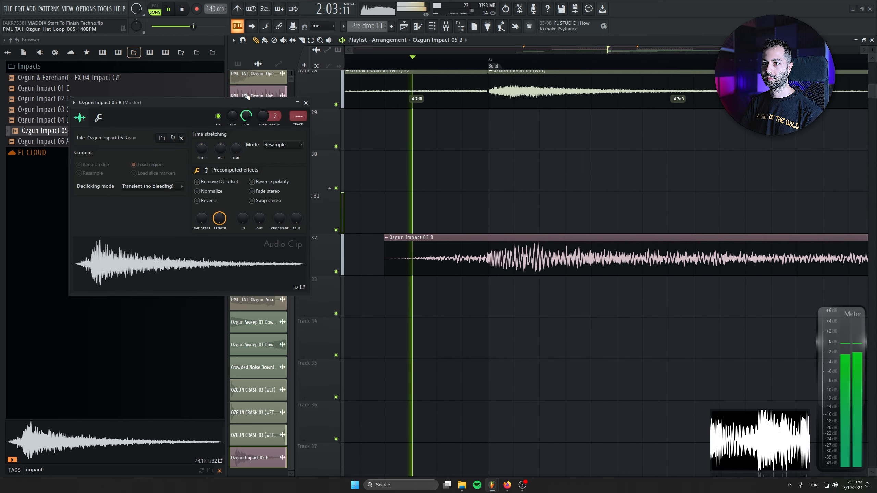
{"action": "left_click_drag", "start_coordinate": [247, 116], "coordinate": [247, 125]}
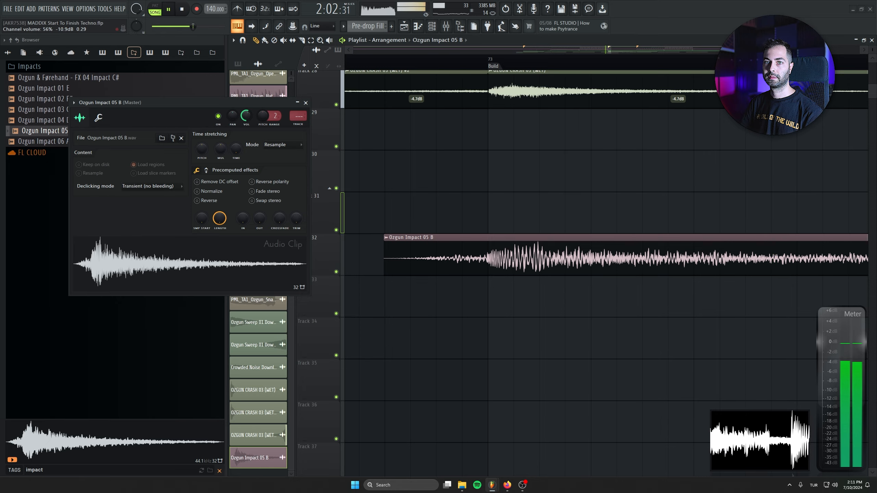
{"action": "scroll", "coordinate": [435, 307], "scroll_direction": "down", "scroll_amount": 5}
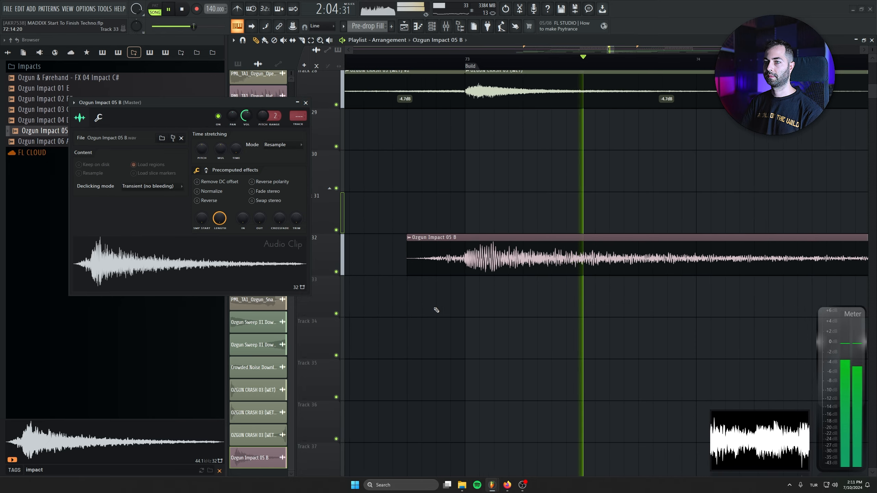
{"action": "left_click_drag", "start_coordinate": [298, 116], "coordinate": [299, 64]}
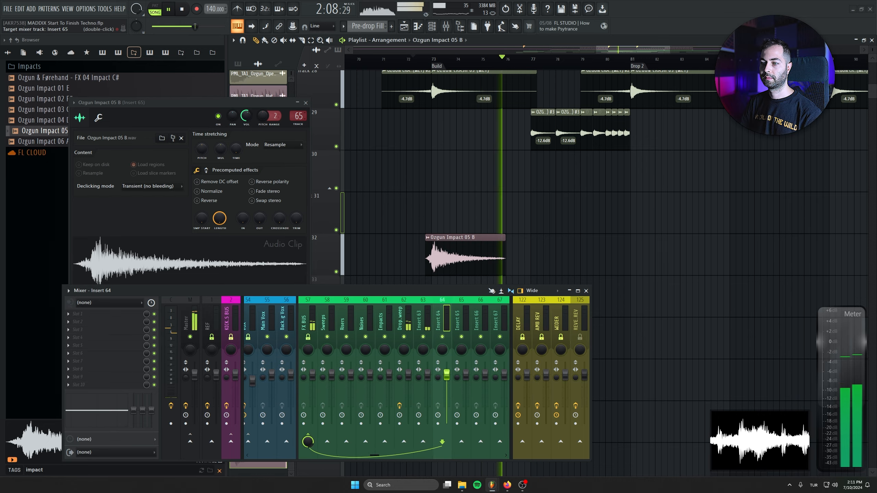
{"action": "left_click", "coordinate": [306, 103]}
{"action": "left_click", "coordinate": [586, 291]}
Step: Hide the sample browser and save the project
{"action": "left_click_drag", "start_coordinate": [550, 326], "coordinate": [538, 356]}
{"action": "scroll", "coordinate": [538, 356], "scroll_direction": "down", "scroll_amount": 1}
{"action": "scroll", "coordinate": [538, 356], "scroll_direction": "down", "scroll_amount": 1}
{"action": "left_click", "coordinate": [460, 27]}
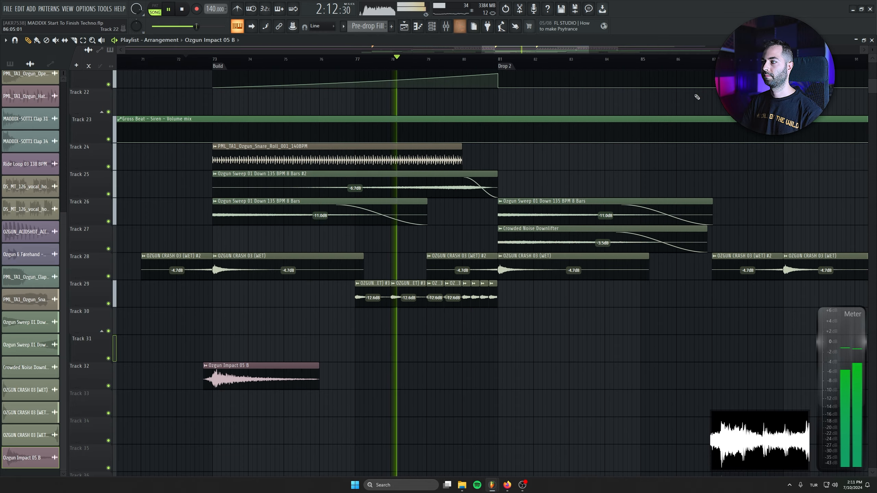
{"action": "scroll", "coordinate": [502, 288], "scroll_direction": "up", "scroll_amount": 8}
{"action": "key", "text": "ctrl+s"}
{"action": "scroll", "coordinate": [471, 264], "scroll_direction": "down", "scroll_amount": 3}
Step: Add a curved rise to Track 1's ENDLESS CRY automation from bar 73 to 35% at bar 80, returning to zero at Drop 2, and save
{"action": "left_click", "coordinate": [316, 58]}
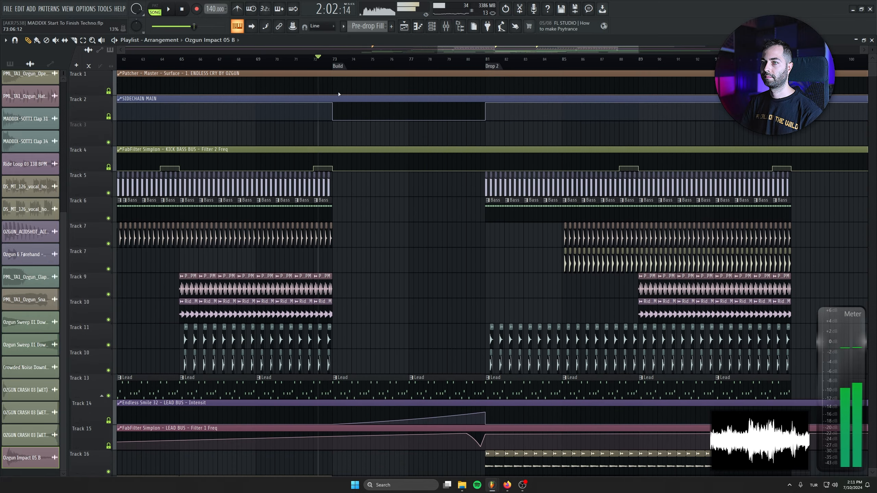
{"action": "right_click", "coordinate": [334, 94]}
{"action": "right_click", "coordinate": [466, 89]}
{"action": "right_click", "coordinate": [485, 94]}
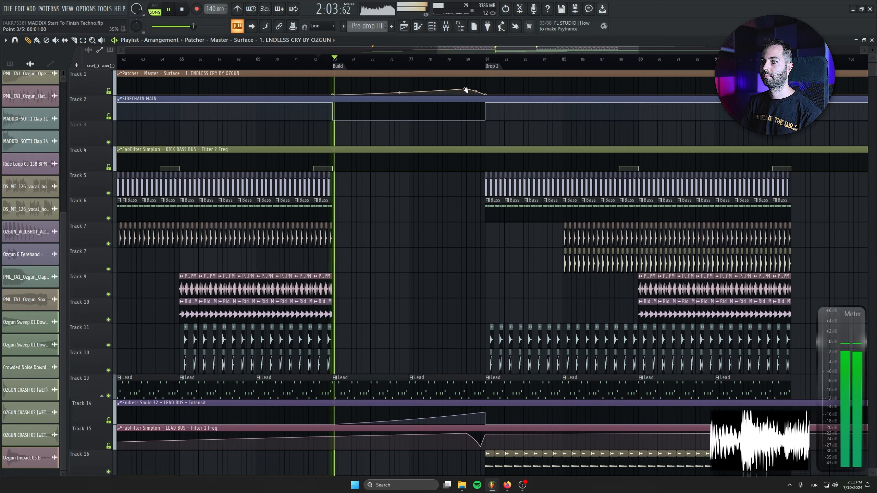
{"action": "left_click_drag", "start_coordinate": [399, 91], "coordinate": [400, 93]}
{"action": "scroll", "coordinate": [383, 286], "scroll_direction": "down", "scroll_amount": 3}
{"action": "scroll", "coordinate": [691, 239], "scroll_direction": "down", "scroll_amount": 3}
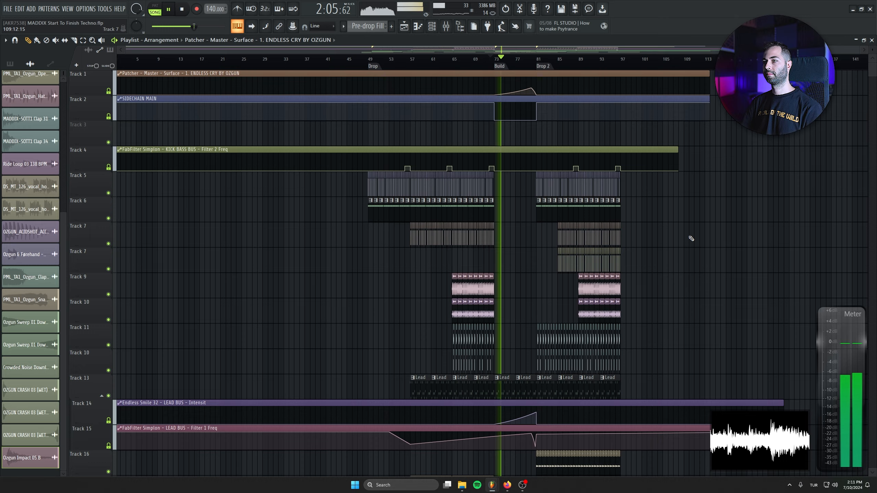
{"action": "scroll", "coordinate": [694, 239], "scroll_direction": "down", "scroll_amount": 1}
{"action": "key", "text": "ctrl+s"}
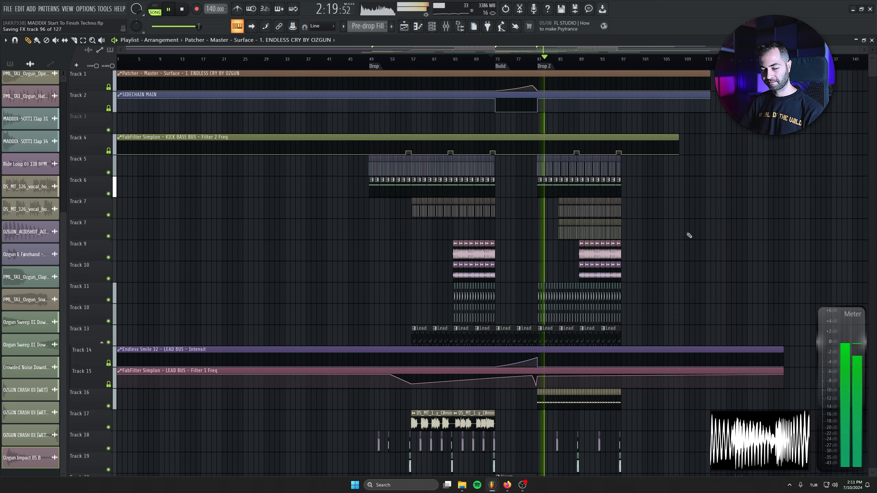
Step: Listen into Drop 2 and look over the arrangement across all tracks from the Drop onward
{"action": "scroll", "coordinate": [690, 235], "scroll_direction": "down", "scroll_amount": 1}
{"action": "left_click_drag", "start_coordinate": [740, 213], "coordinate": [695, 183]}
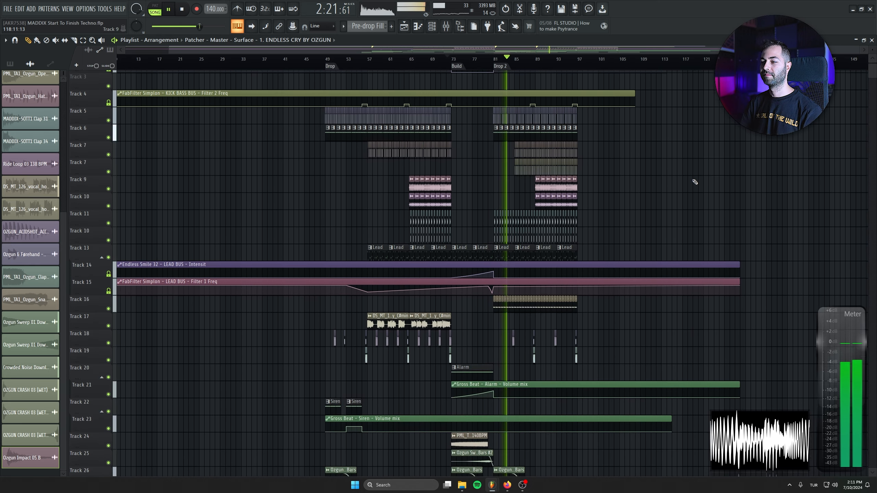
{"action": "scroll", "coordinate": [693, 194], "scroll_direction": "down", "scroll_amount": 2}
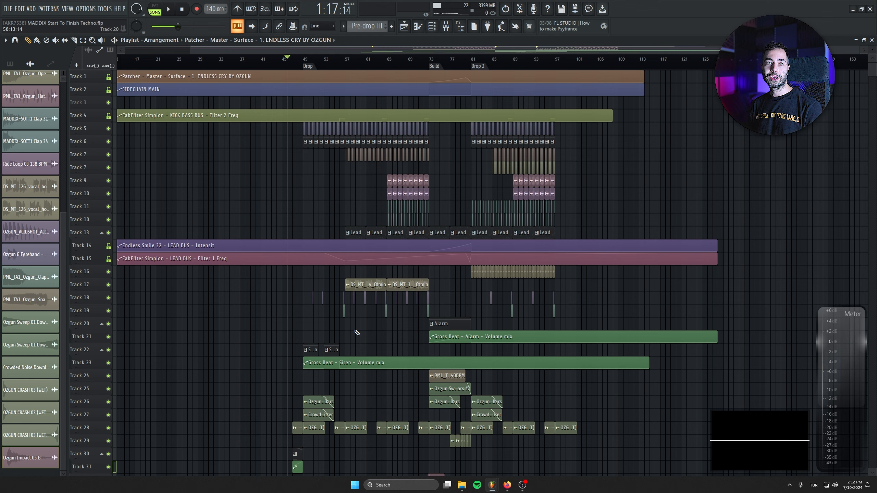
{"action": "scroll", "coordinate": [380, 345], "scroll_direction": "left", "scroll_amount": 2}
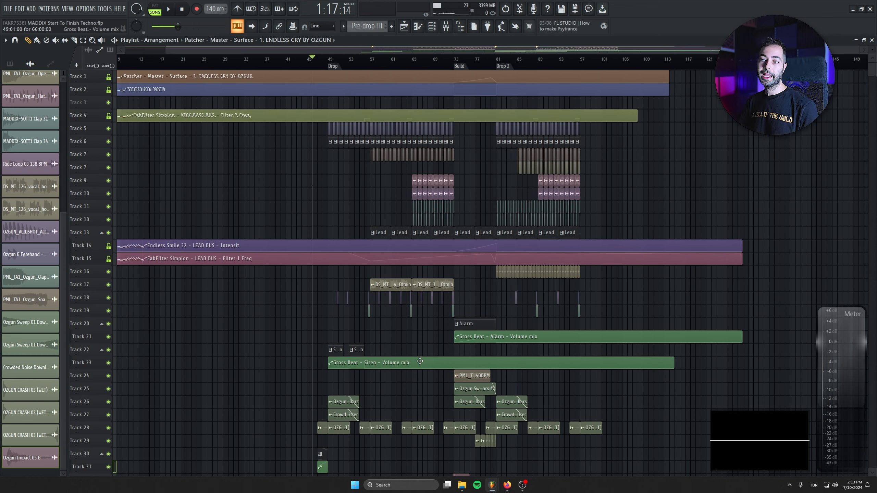
{"action": "scroll", "coordinate": [417, 361], "scroll_direction": "right", "scroll_amount": 2}
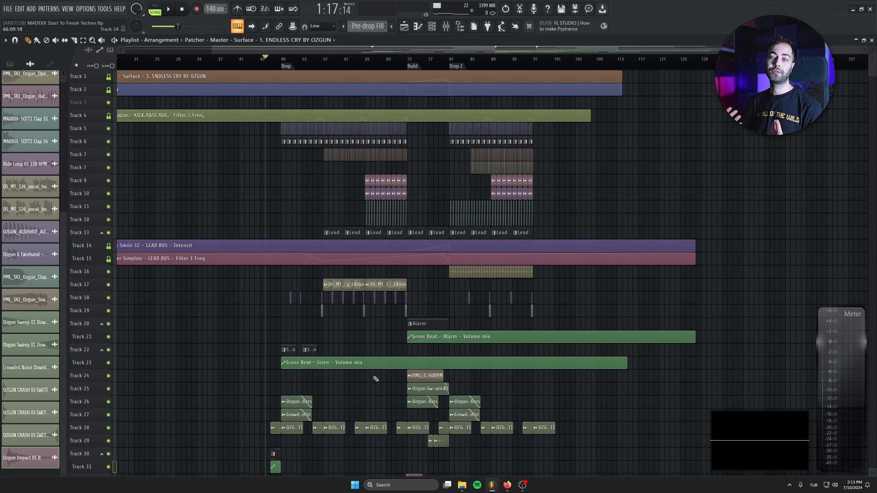
{"action": "scroll", "coordinate": [404, 346], "scroll_direction": "down", "scroll_amount": 2}
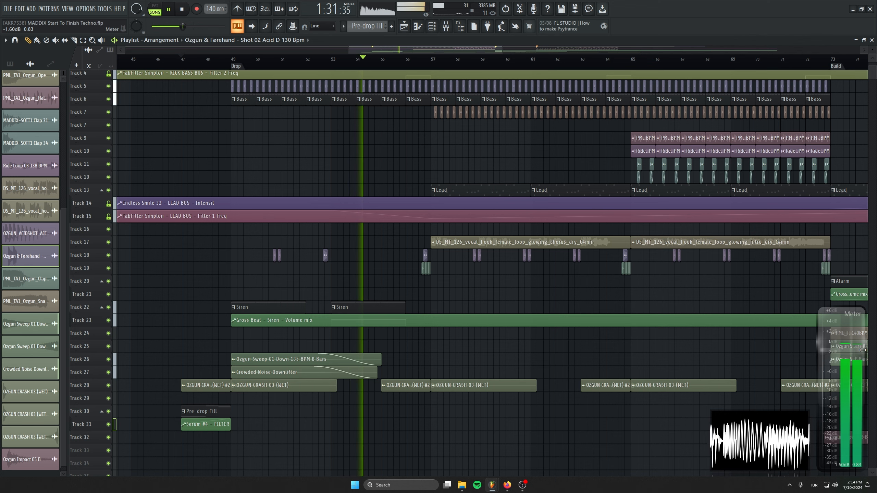
Step: Play the arrangement through Drop 2 with auto-scroll enabled, then disable auto-scroll and examine the section's end around bar 97
{"action": "left_click", "coordinate": [252, 26]}
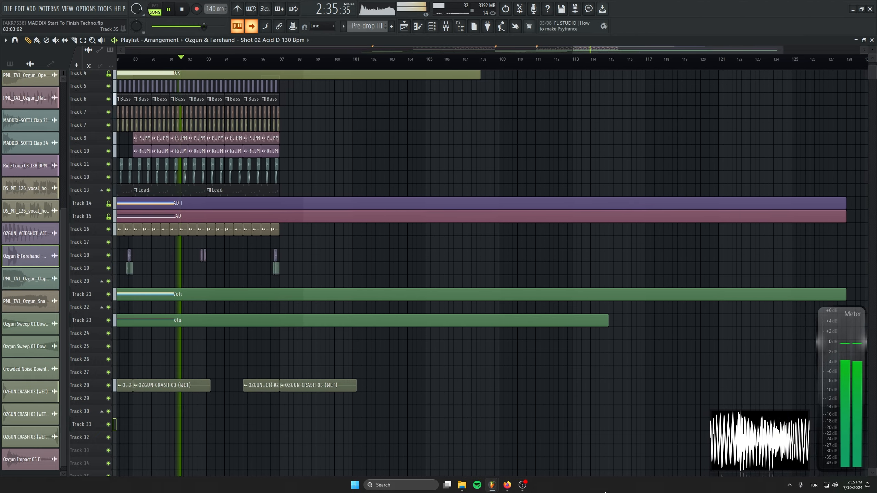
{"action": "left_click", "coordinate": [252, 27]}
{"action": "left_click_drag", "start_coordinate": [279, 170], "coordinate": [329, 202]}
{"action": "scroll", "coordinate": [329, 202], "scroll_direction": "up", "scroll_amount": 1}
{"action": "scroll", "coordinate": [330, 202], "scroll_direction": "up", "scroll_amount": 1}
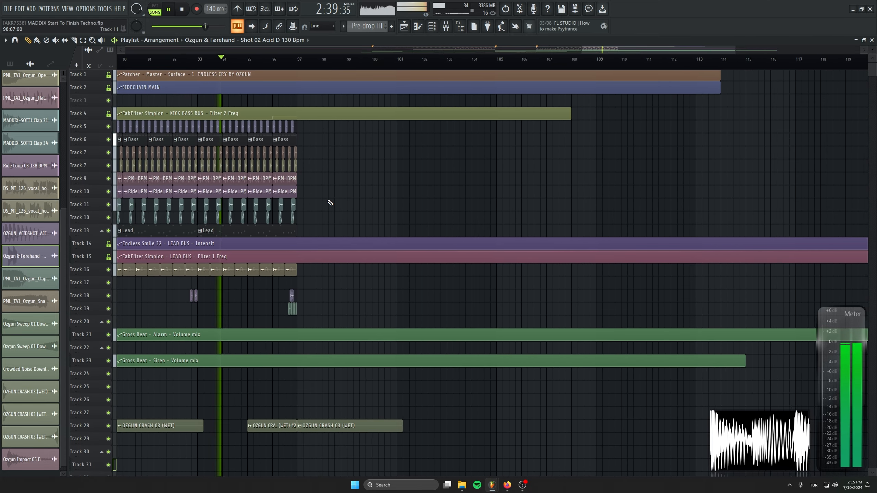